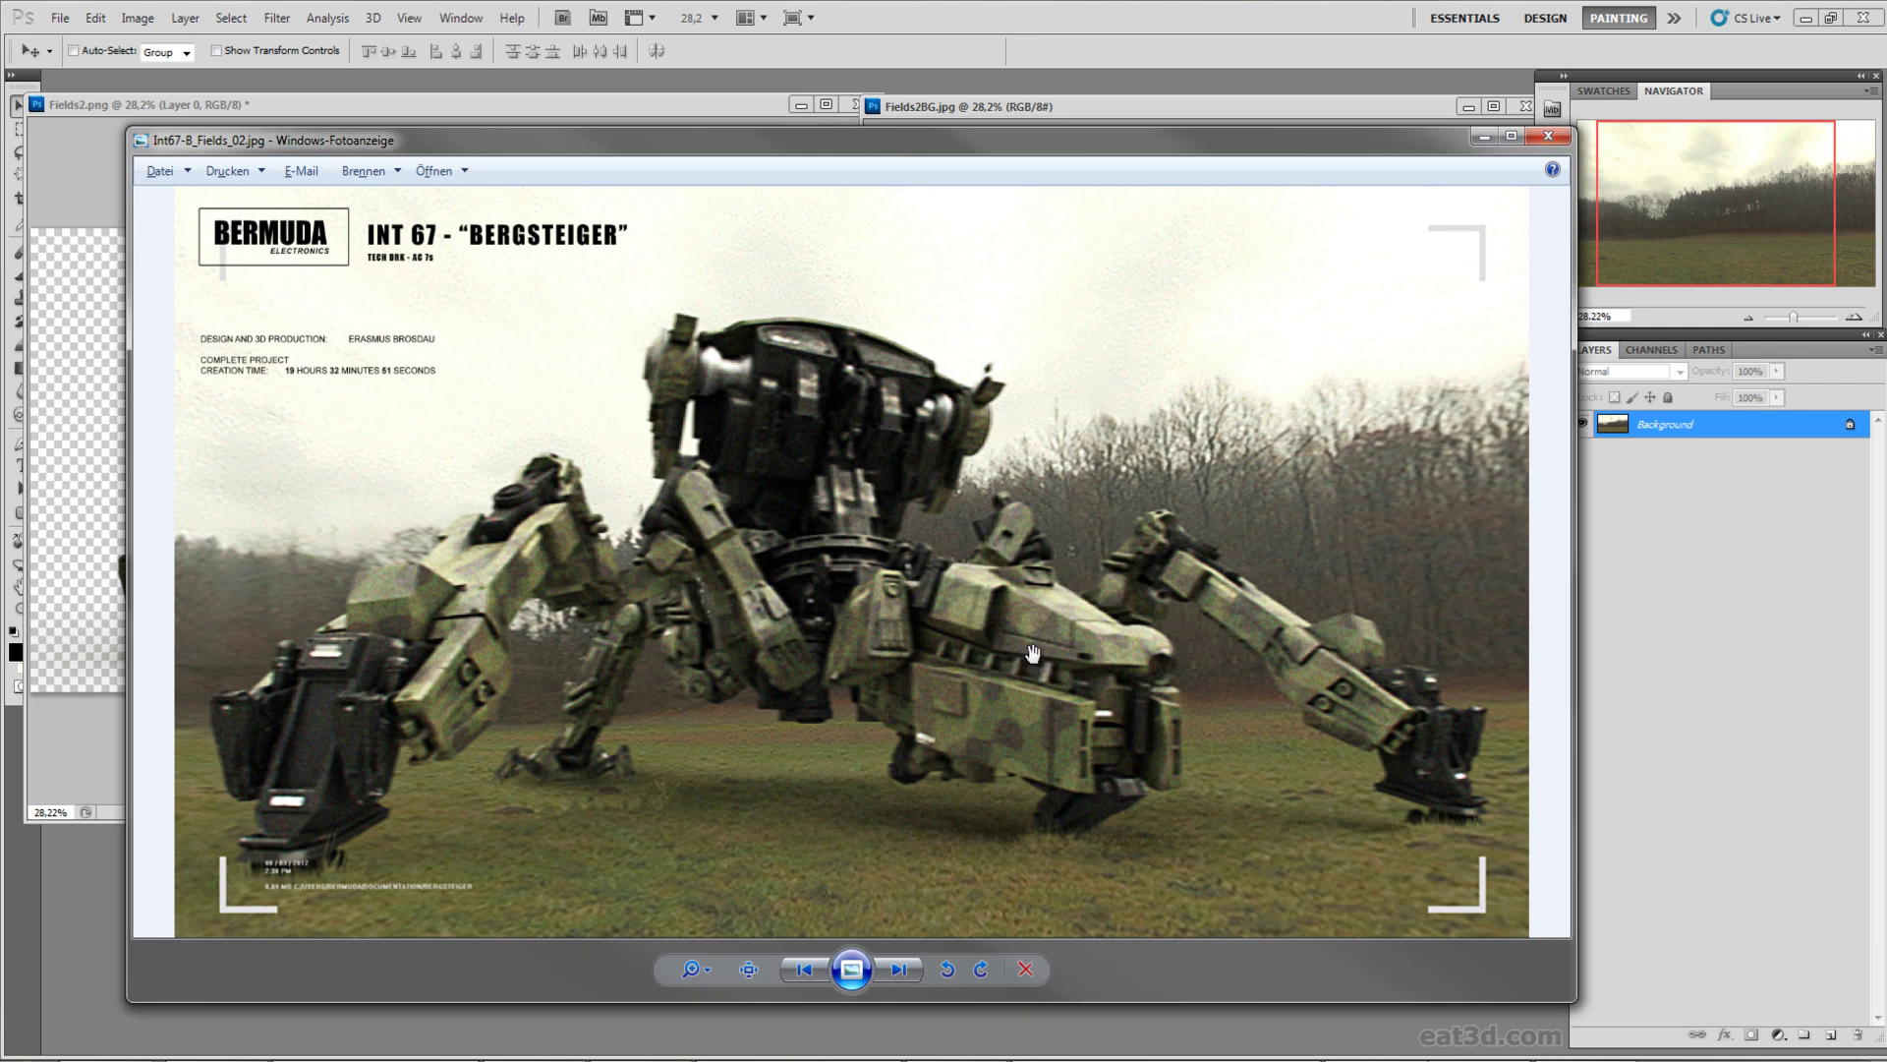
Step: Examine the finished Int67-B_Fields_02.jpg composite, and minimize its viewer window to reveal the Photoshop documents
{"action": "scroll", "coordinate": [1032, 653], "scroll_direction": "up", "scroll_amount": 1}
{"action": "scroll", "coordinate": [1032, 654], "scroll_direction": "down", "scroll_amount": 1}
{"action": "left_click", "coordinate": [1484, 138]}
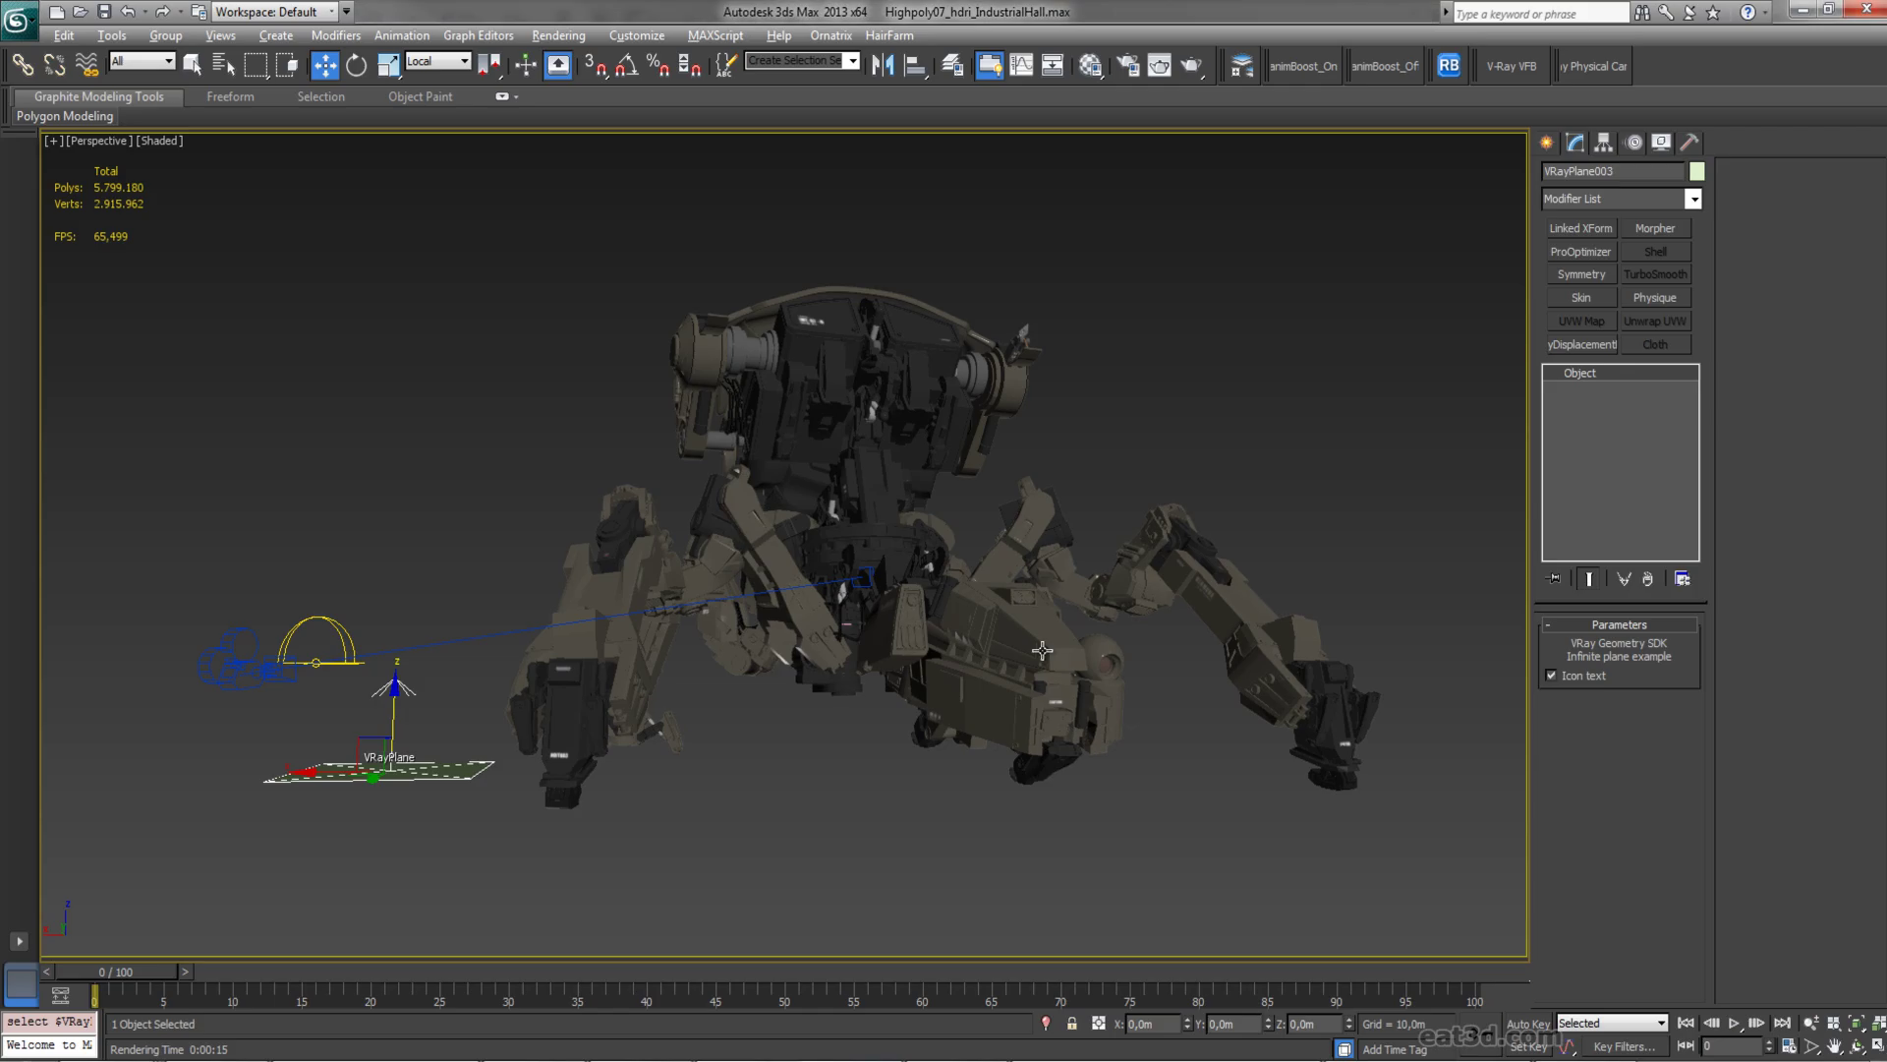
{"action": "left_click_drag", "start_coordinate": [1037, 651], "coordinate": [1005, 759]}
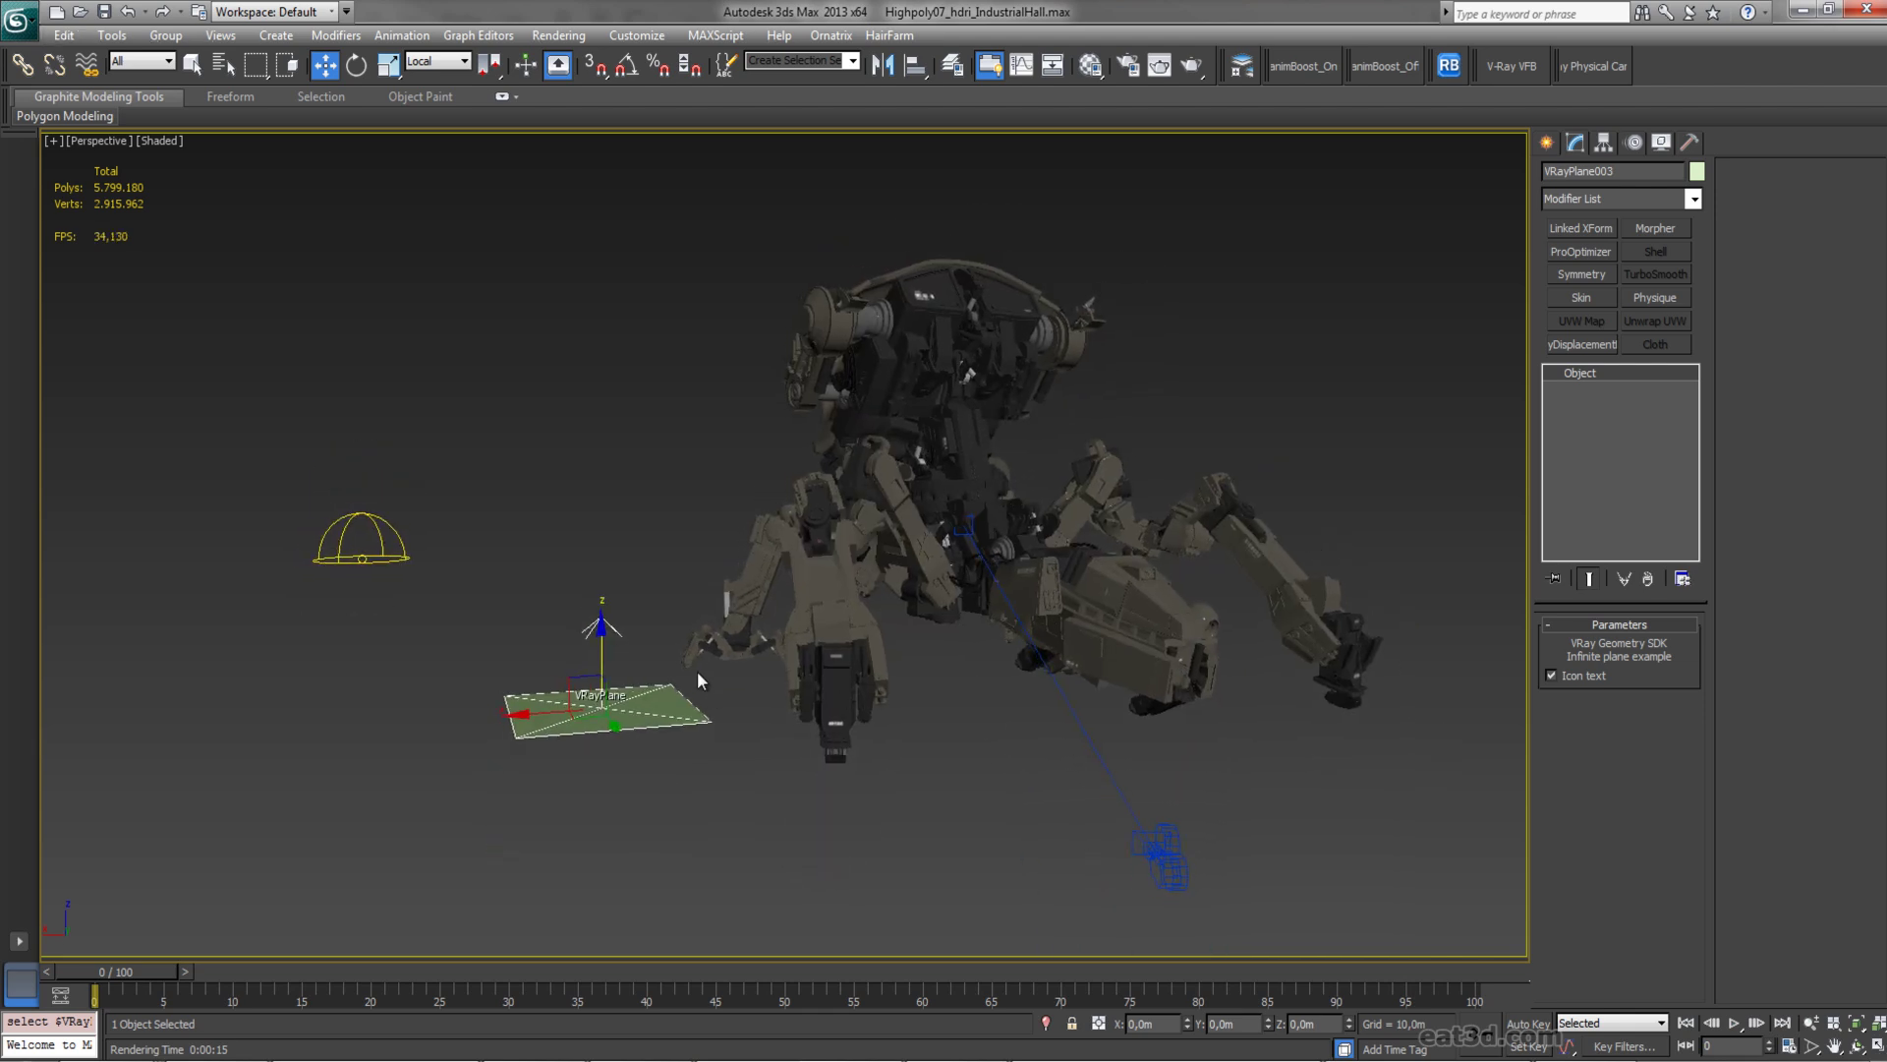
Step: Switch to 3ds Max and inspect the dome light, the VRayPlane and the robot model from several angles
{"action": "left_click", "coordinate": [364, 563]}
{"action": "left_click", "coordinate": [953, 580]}
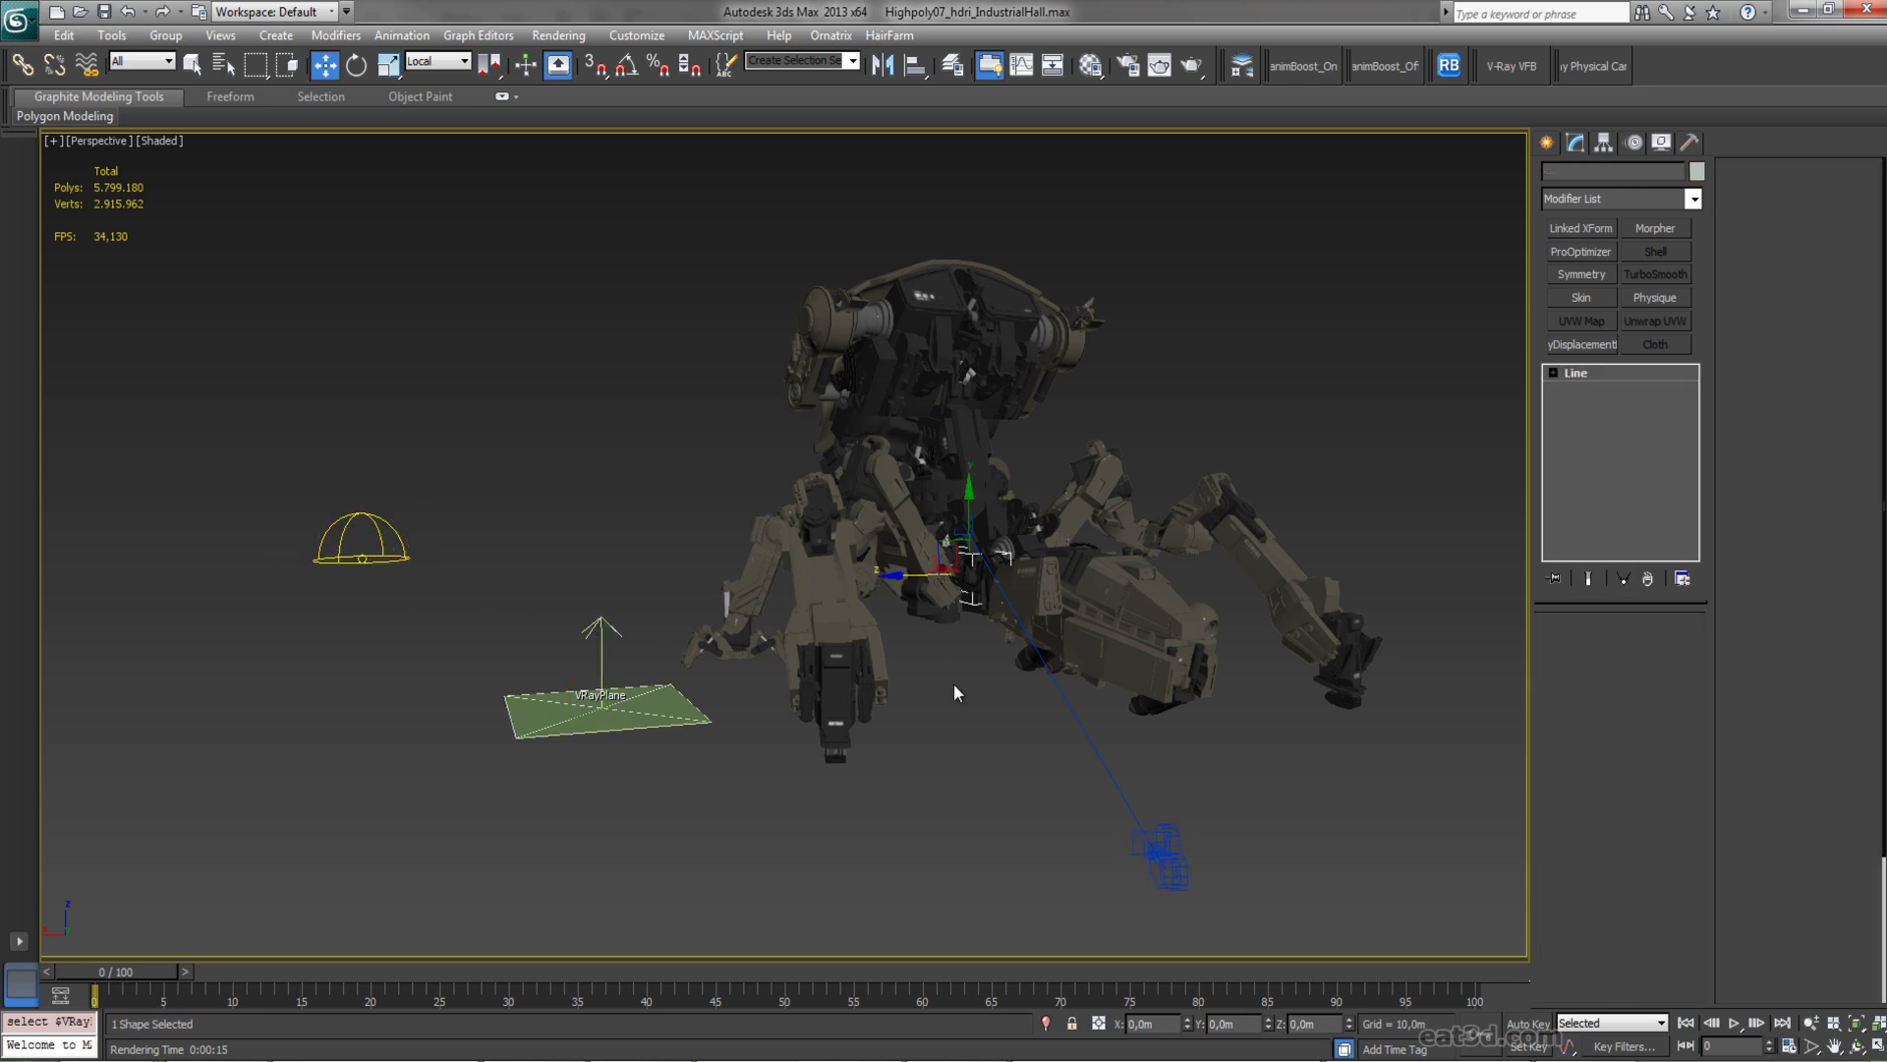
{"action": "mouse_move", "coordinate": [955, 687]}
{"action": "left_mouse_down"}
{"action": "mouse_move", "coordinate": [1022, 692]}
{"action": "mouse_move", "coordinate": [977, 700]}
{"action": "mouse_move", "coordinate": [938, 670]}
{"action": "mouse_move", "coordinate": [966, 703]}
{"action": "left_mouse_up"}
{"action": "left_click", "coordinate": [627, 743]}
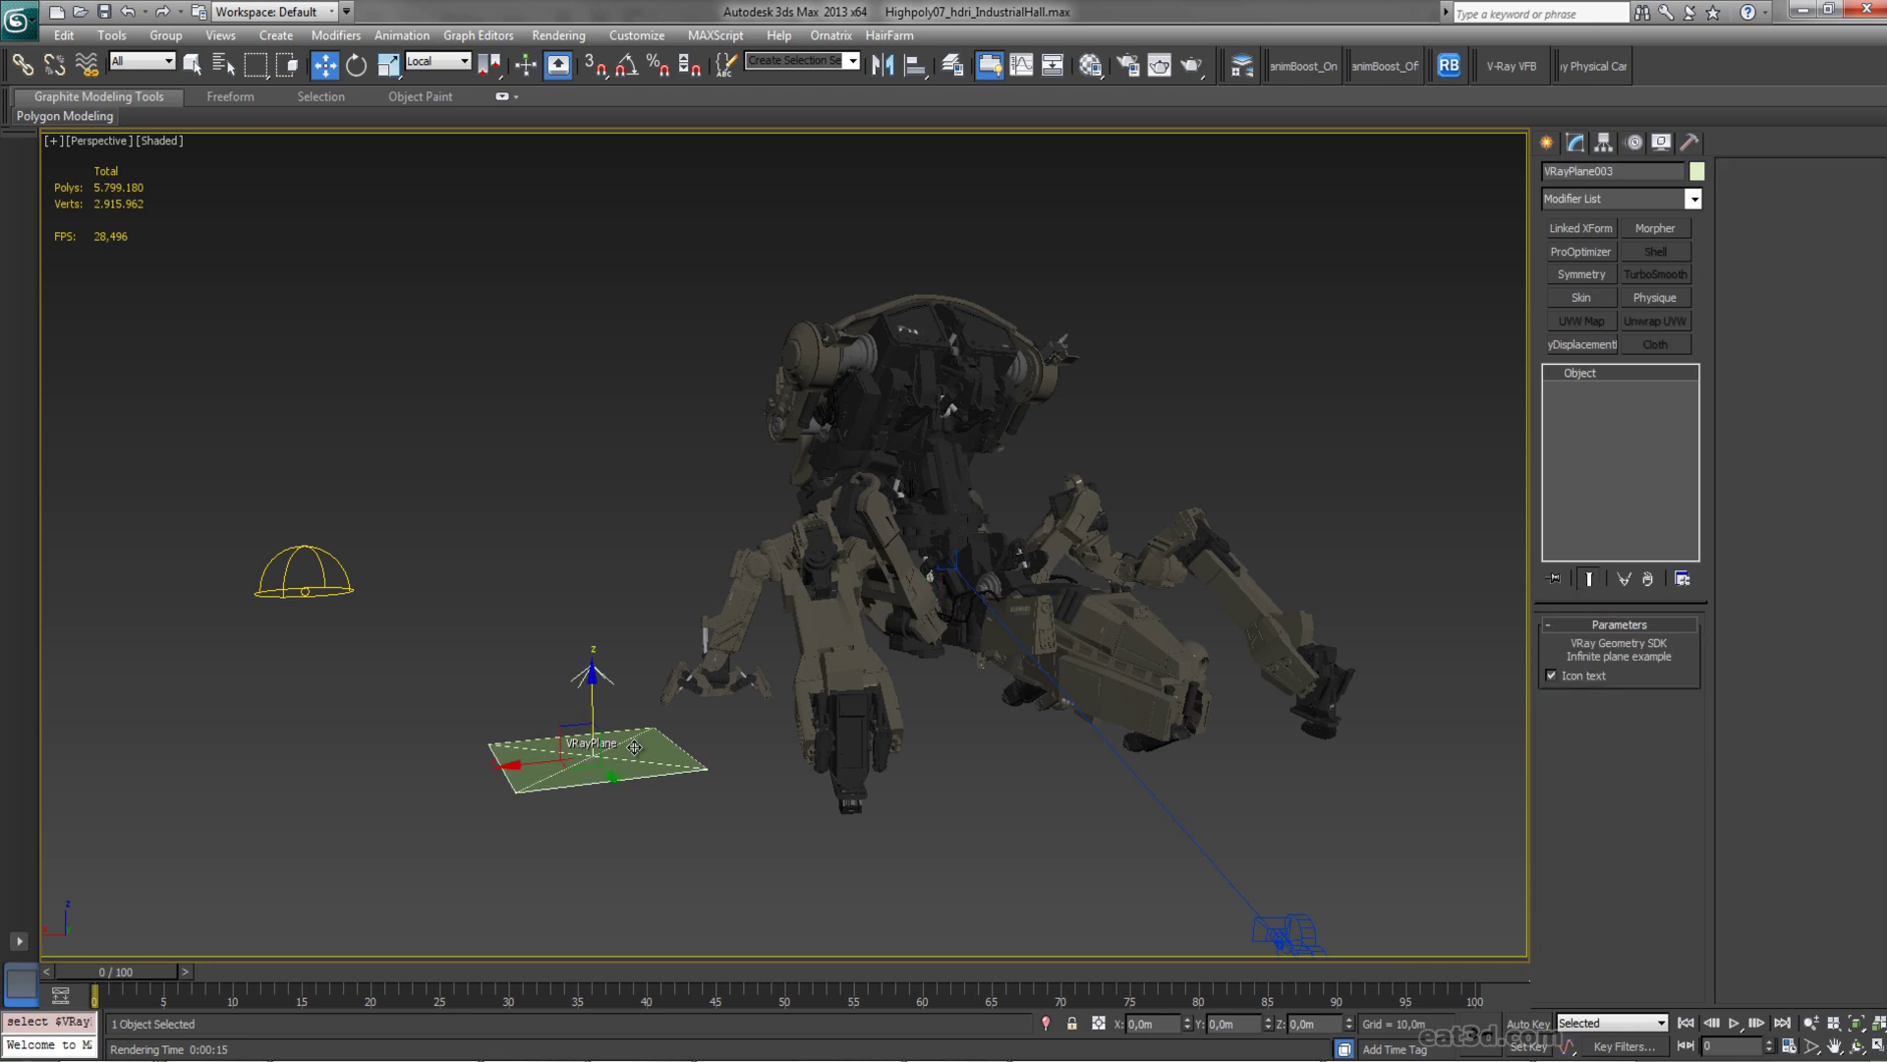
{"action": "left_click_drag", "start_coordinate": [629, 745], "coordinate": [1065, 770]}
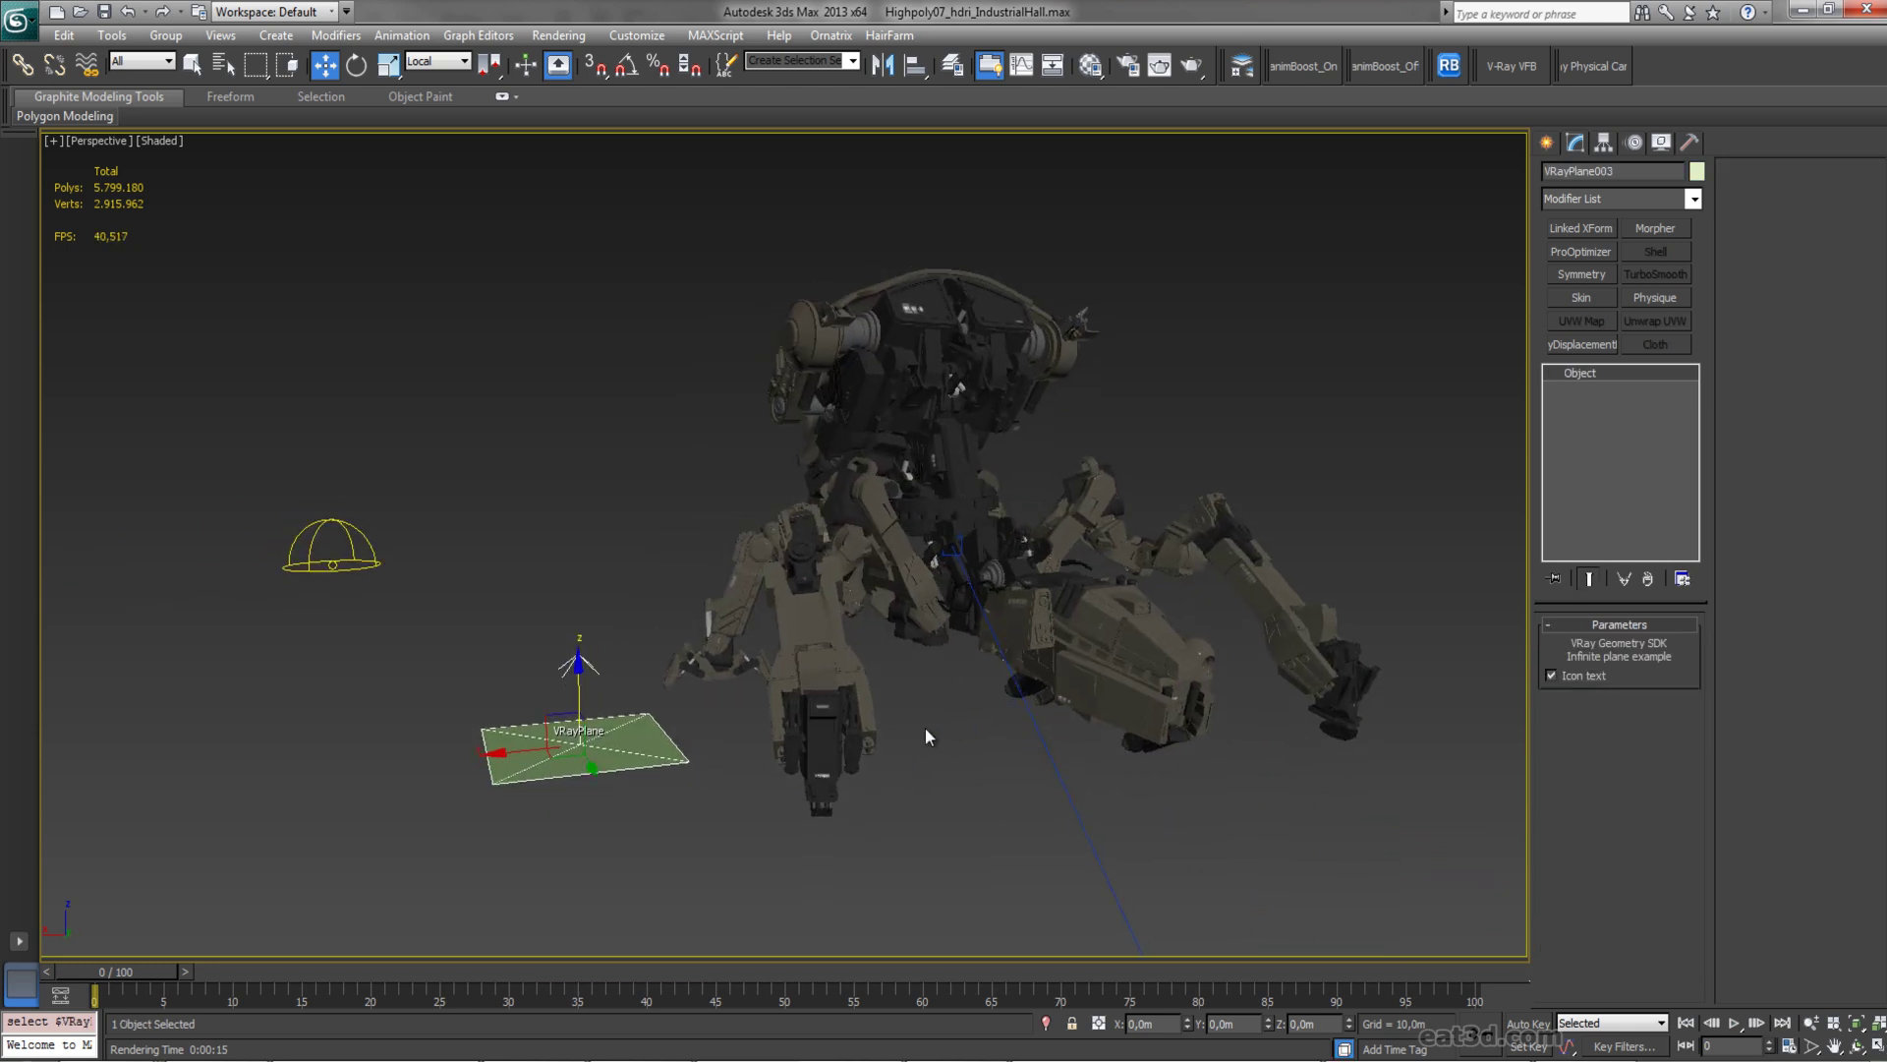
{"action": "mouse_move", "coordinate": [948, 731]}
{"action": "left_mouse_down"}
{"action": "mouse_move", "coordinate": [963, 730]}
{"action": "mouse_move", "coordinate": [943, 729]}
{"action": "left_mouse_up"}
{"action": "scroll", "coordinate": [944, 729], "scroll_direction": "up", "scroll_amount": 2}
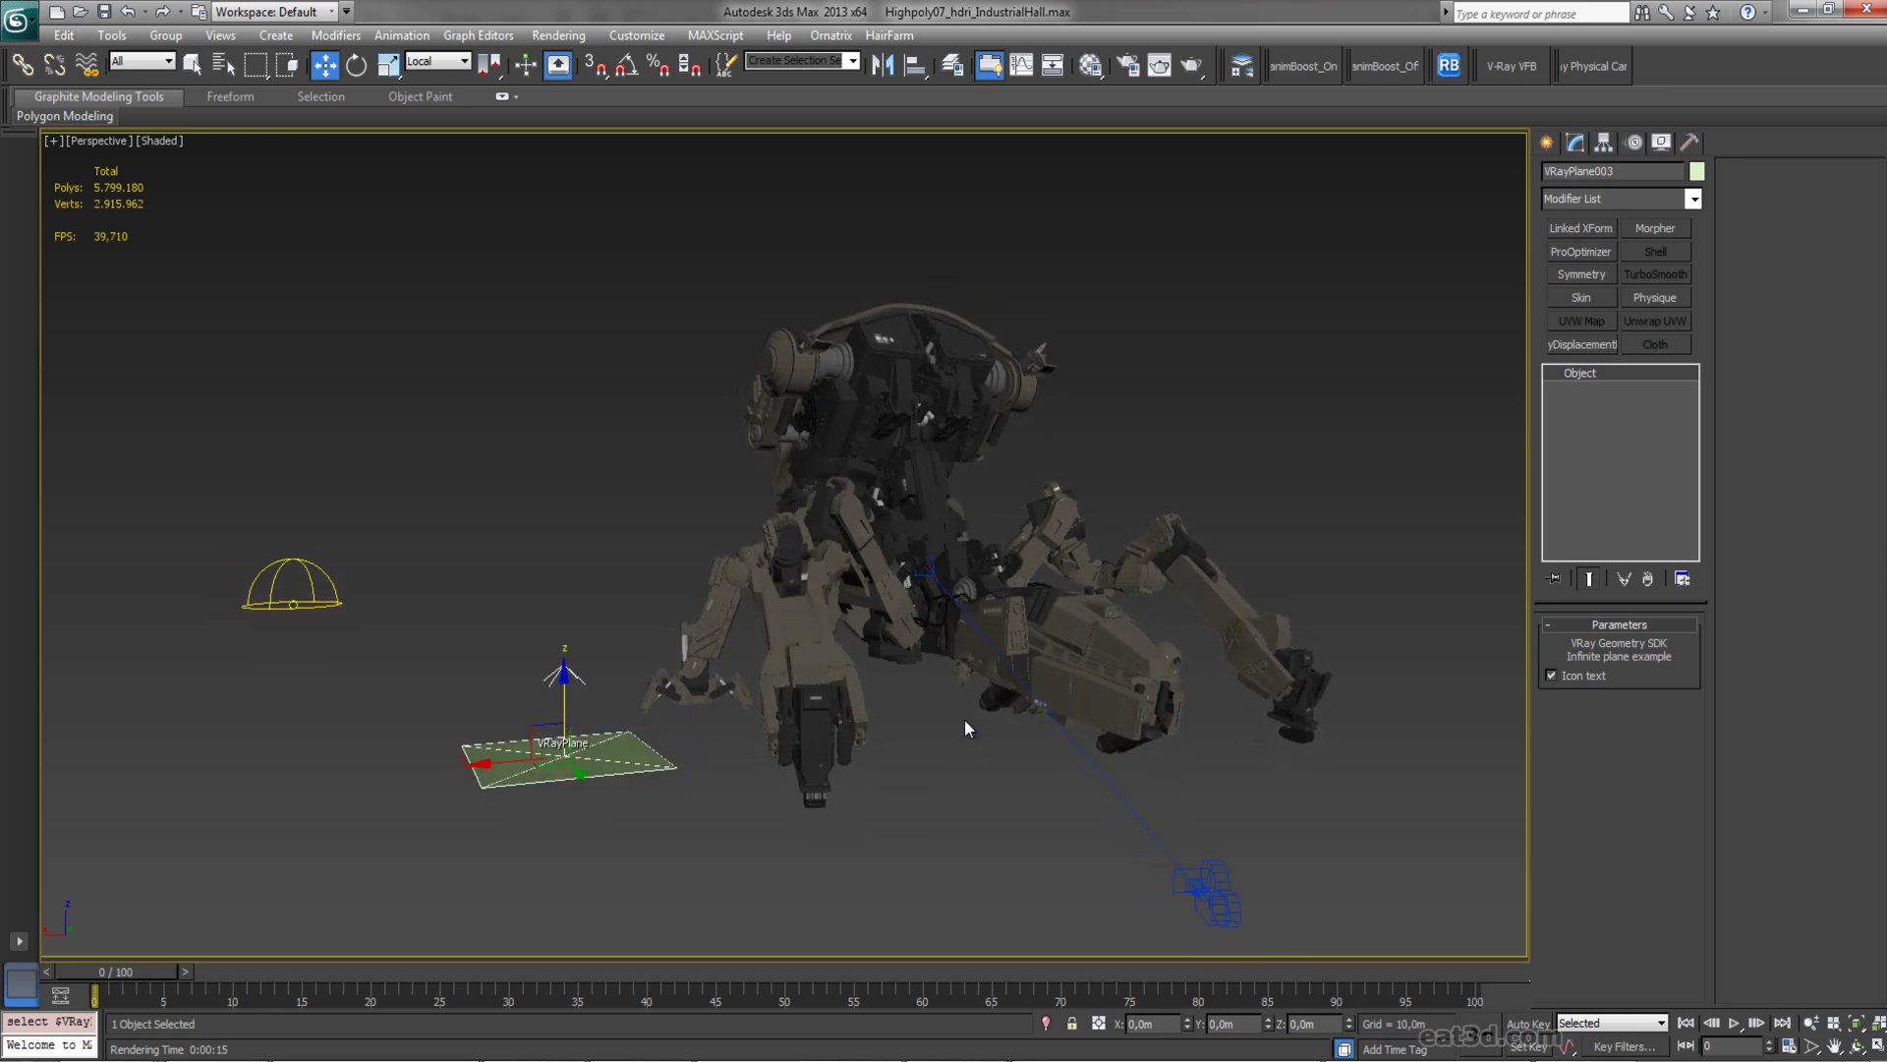
{"action": "mouse_move", "coordinate": [983, 768]}
{"action": "left_mouse_down"}
{"action": "mouse_move", "coordinate": [954, 758]}
{"action": "mouse_move", "coordinate": [931, 651]}
{"action": "mouse_move", "coordinate": [979, 744]}
{"action": "left_mouse_up"}
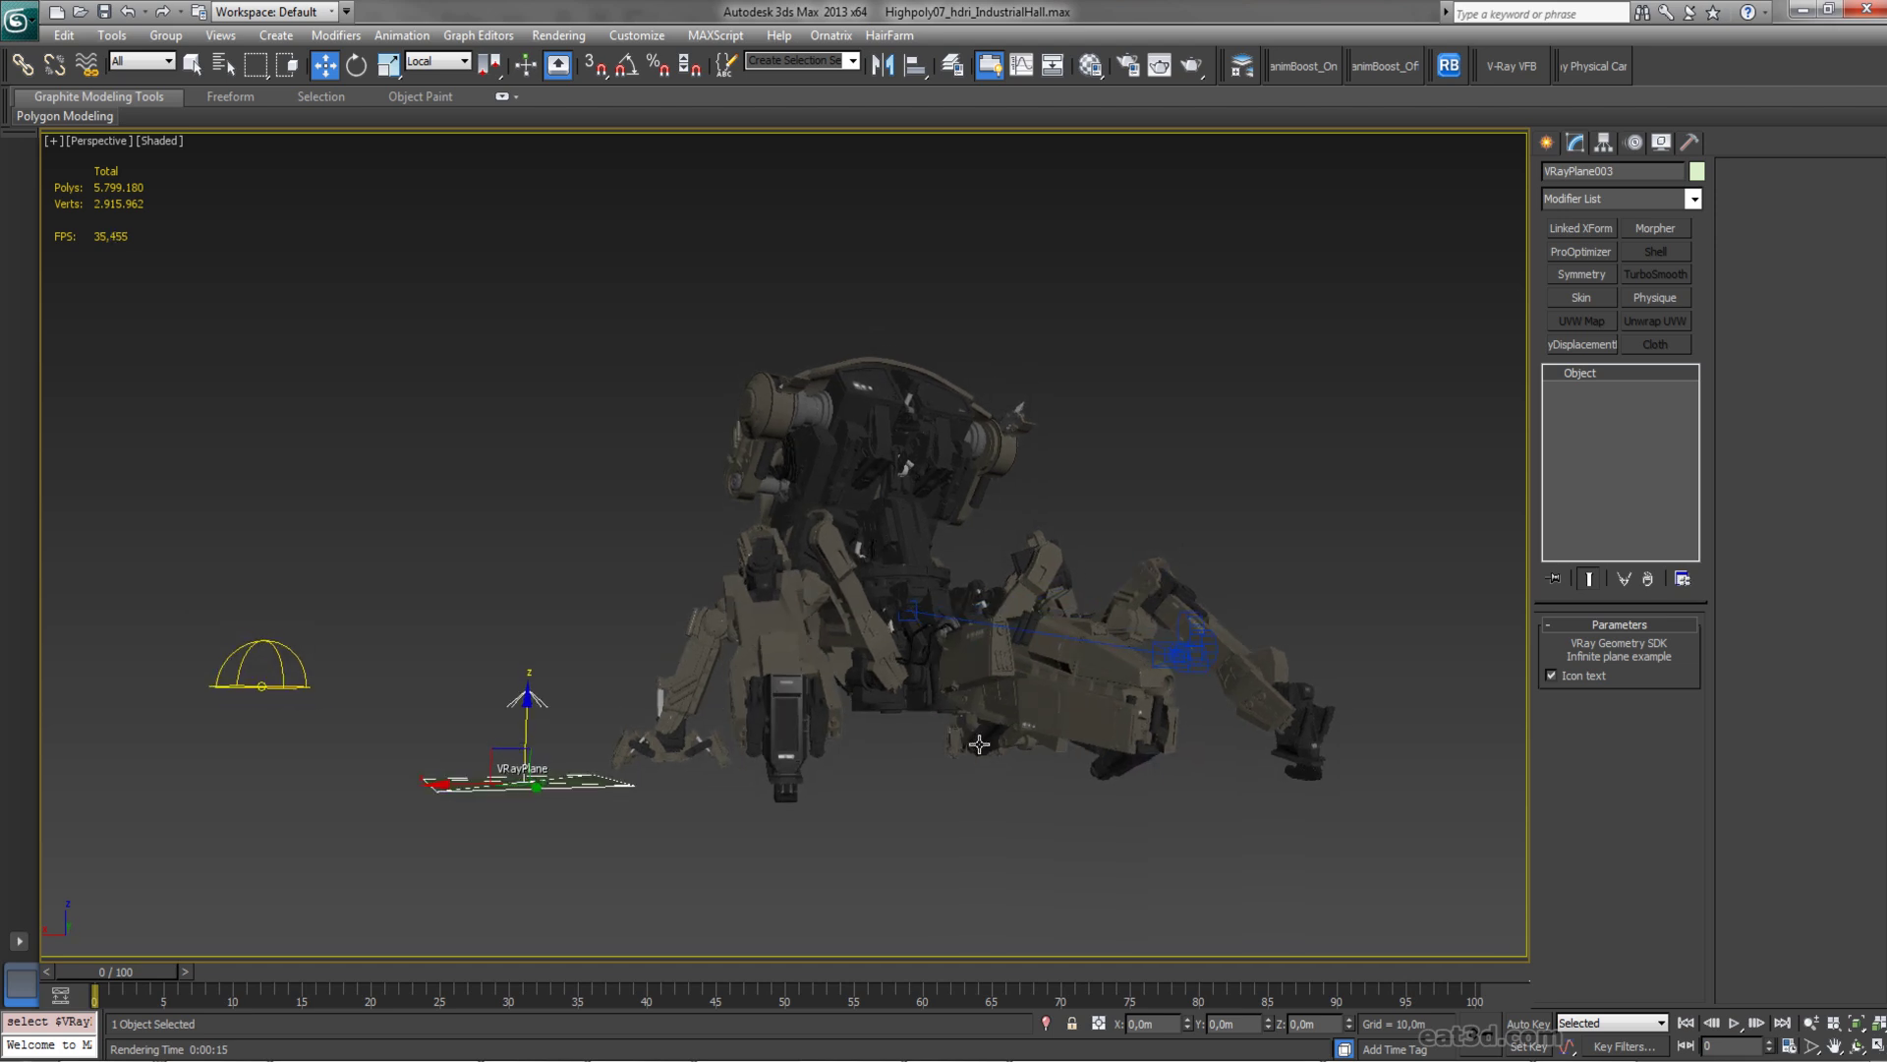
{"action": "left_click_drag", "start_coordinate": [846, 758], "coordinate": [891, 747]}
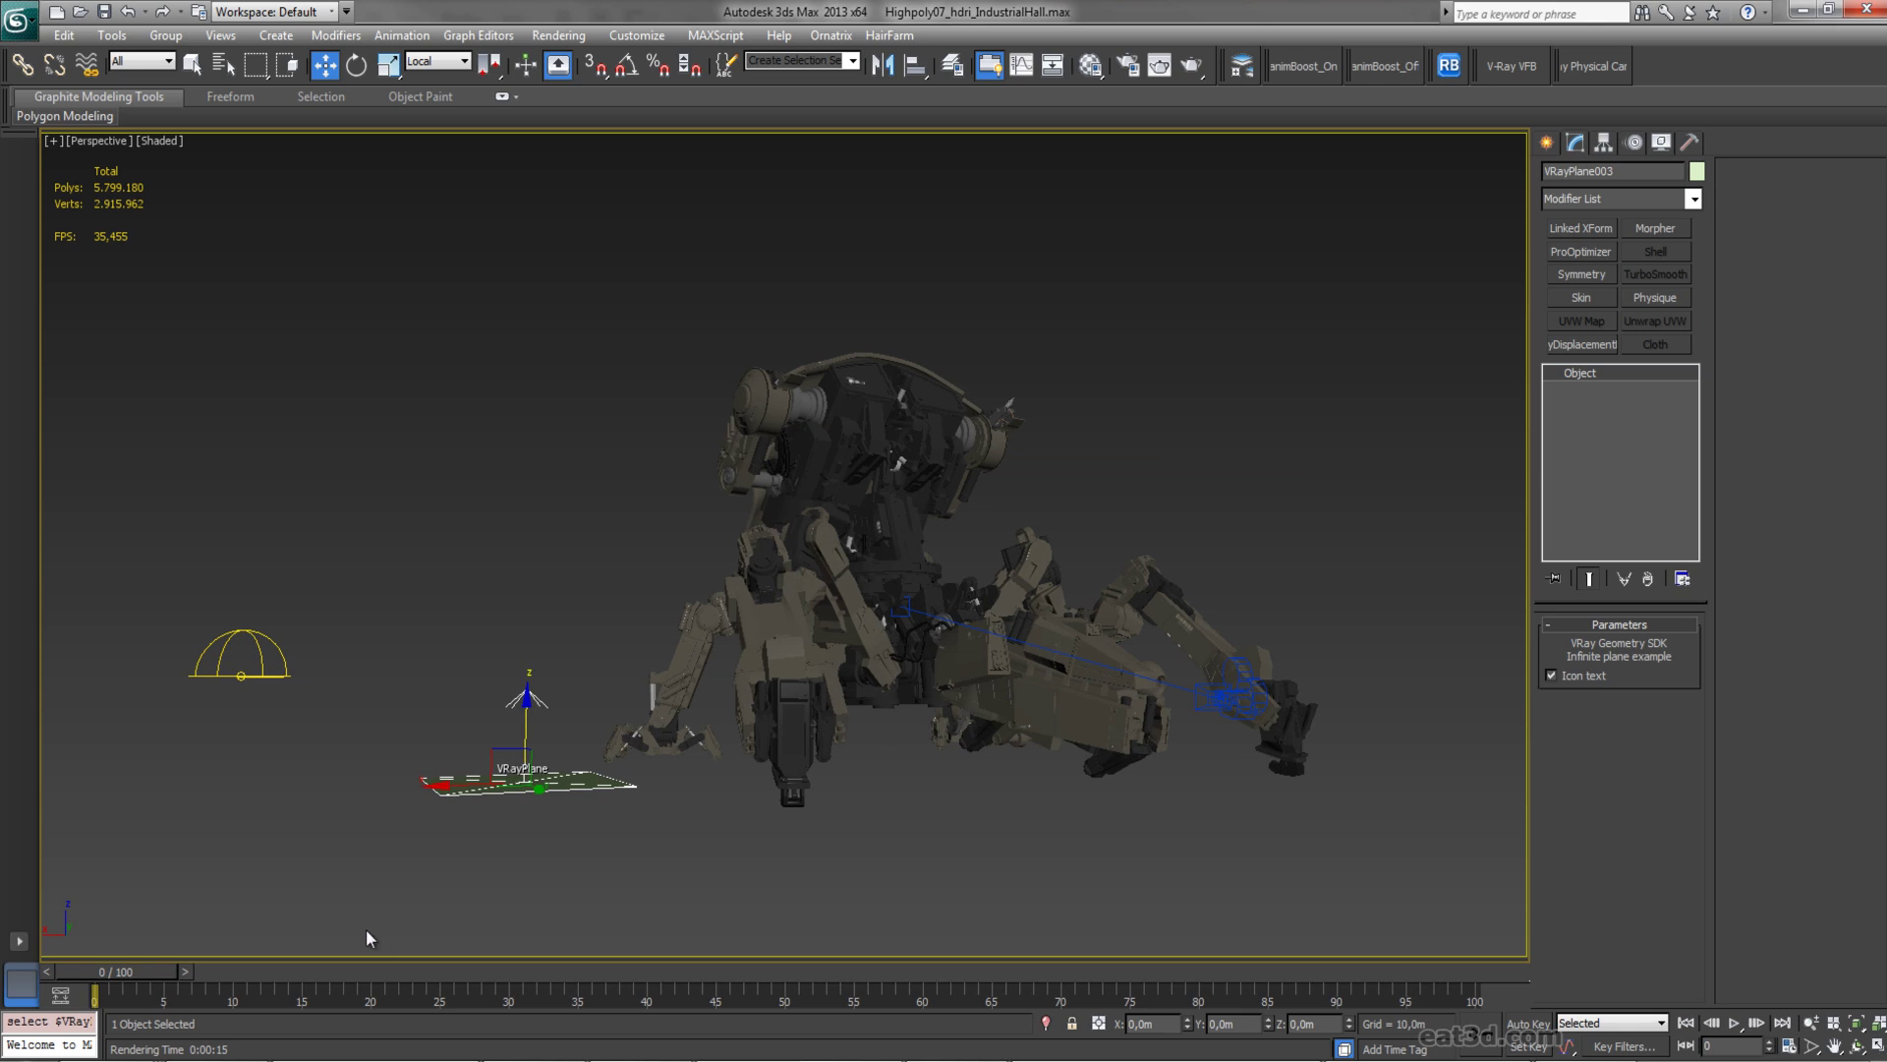
Step: Switch to Firefox and browse the free HDRI sets in the sIBL Archive on hdrlabs.com
{"action": "mouse_move", "coordinate": [294, 1047]}
{"action": "left_click", "coordinate": [501, 1004]}
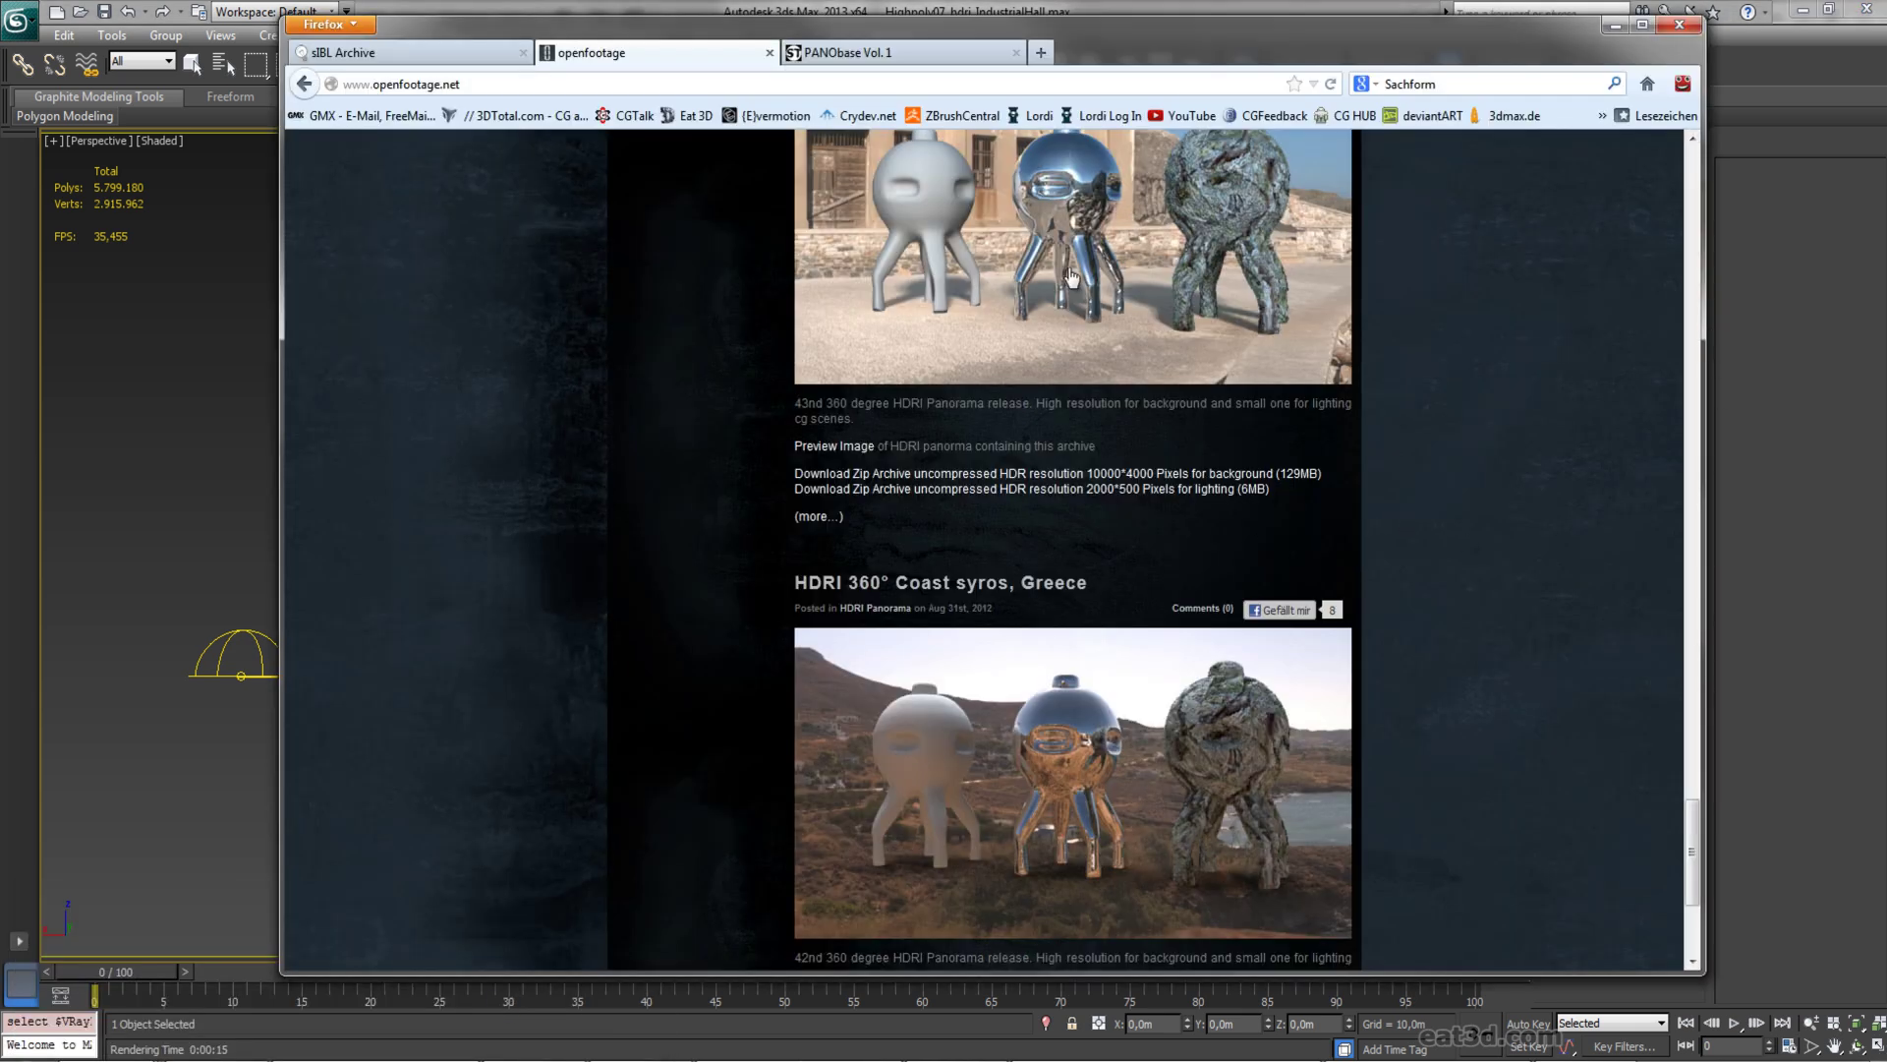
{"action": "left_click", "coordinate": [511, 55]}
{"action": "scroll", "coordinate": [1180, 504], "scroll_direction": "up", "scroll_amount": 10}
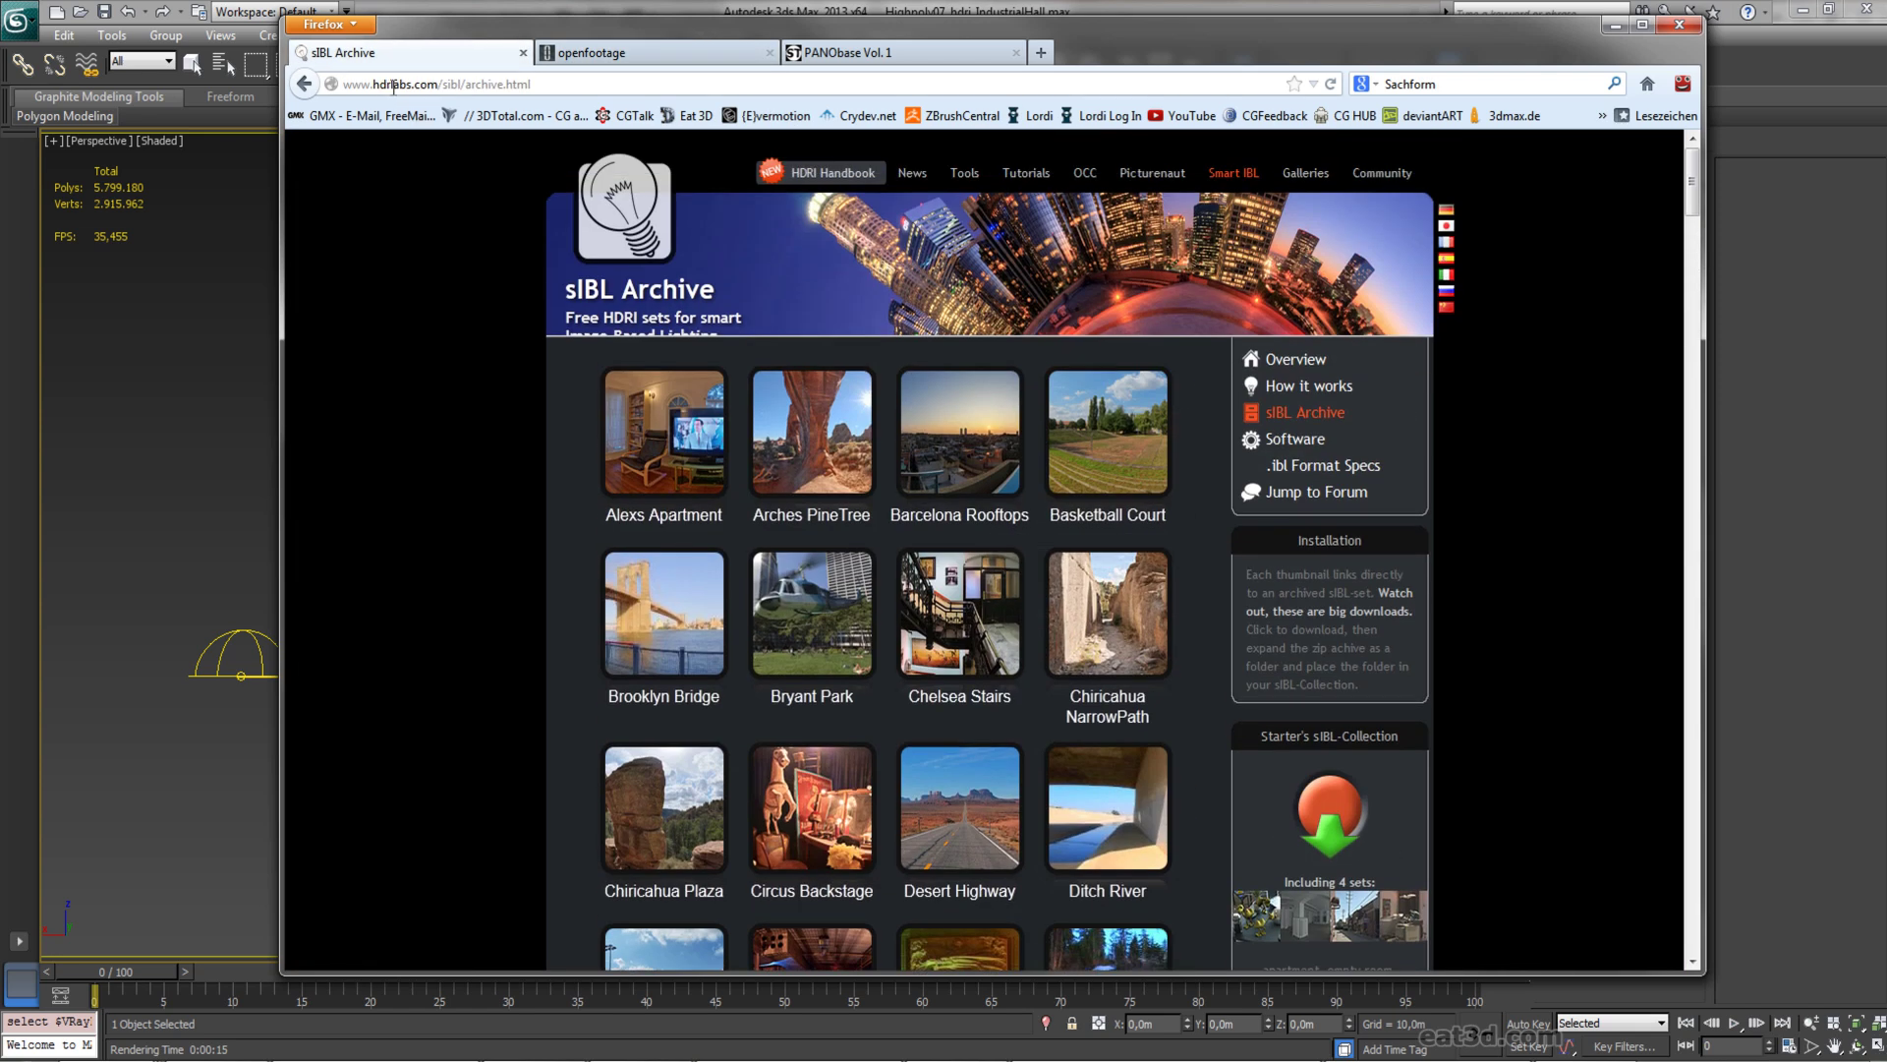
{"action": "scroll", "coordinate": [1140, 600], "scroll_direction": "down", "scroll_amount": 5}
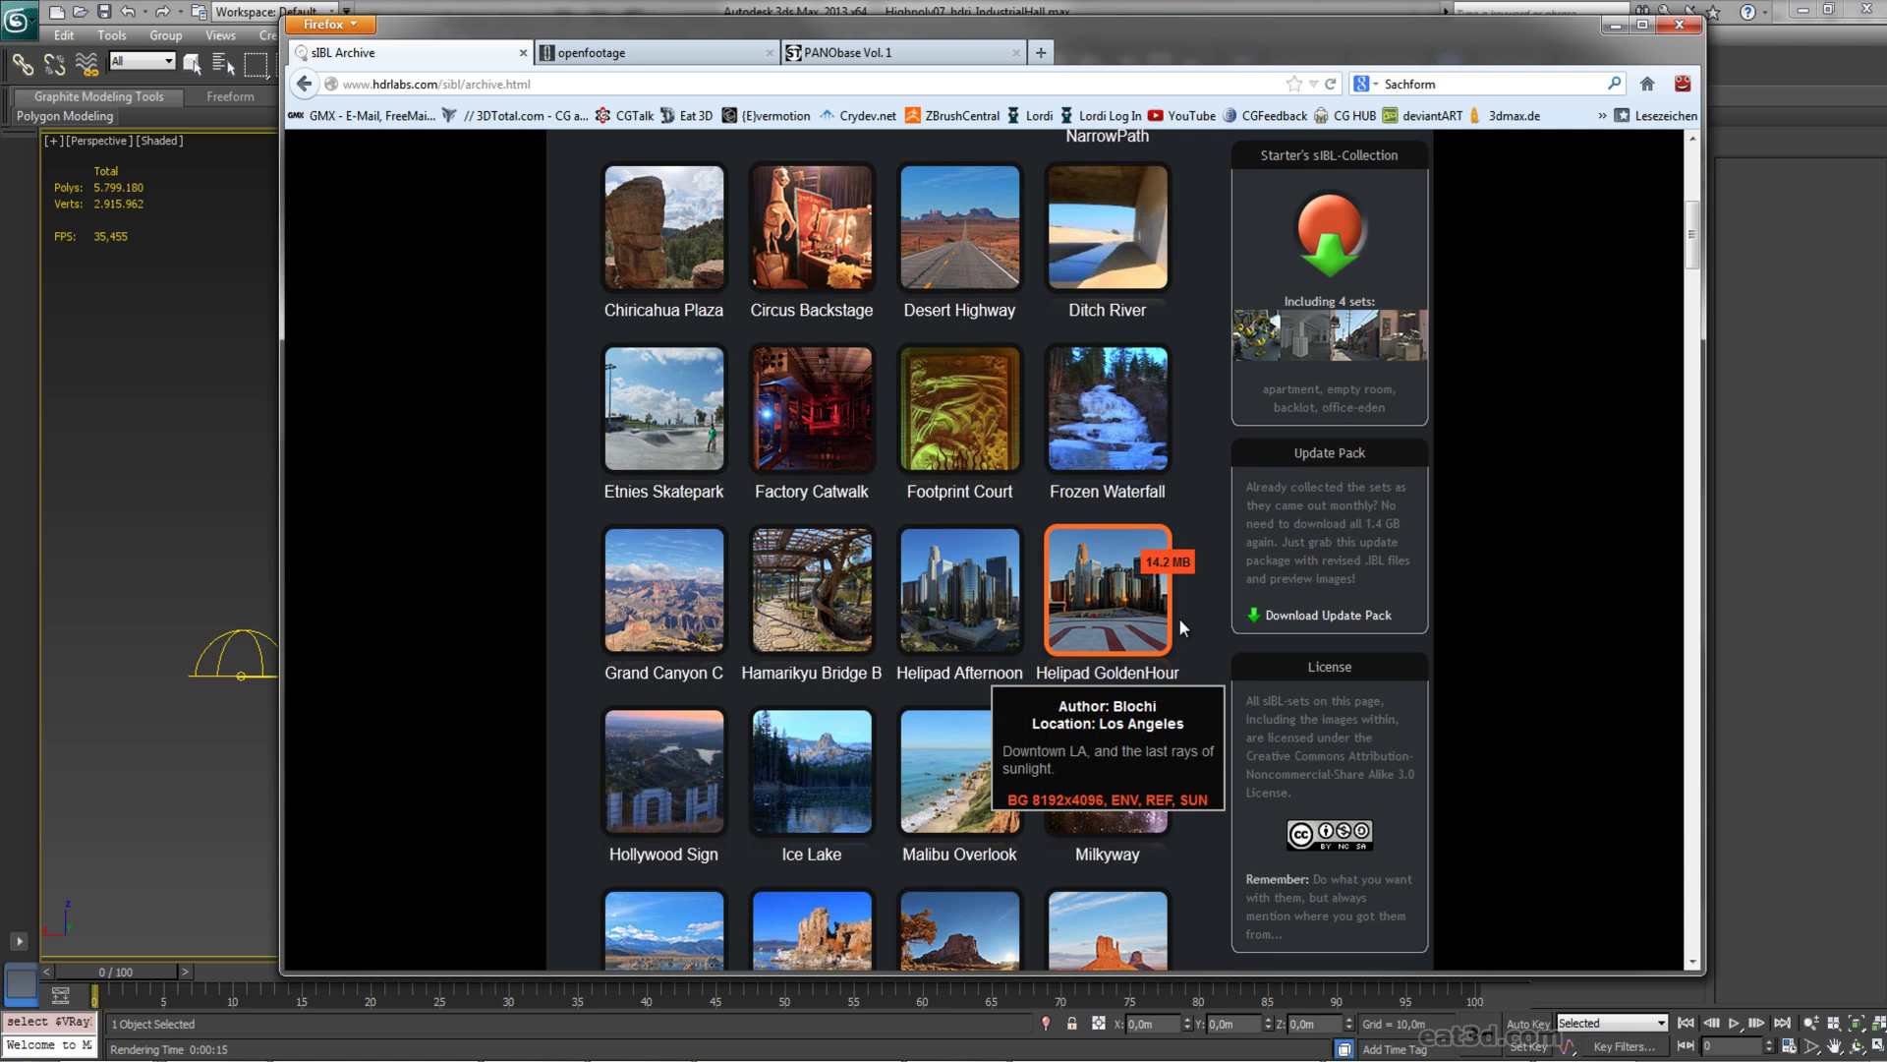
{"action": "scroll", "coordinate": [1219, 644], "scroll_direction": "down", "scroll_amount": 1}
{"action": "scroll", "coordinate": [1217, 640], "scroll_direction": "down", "scroll_amount": 3}
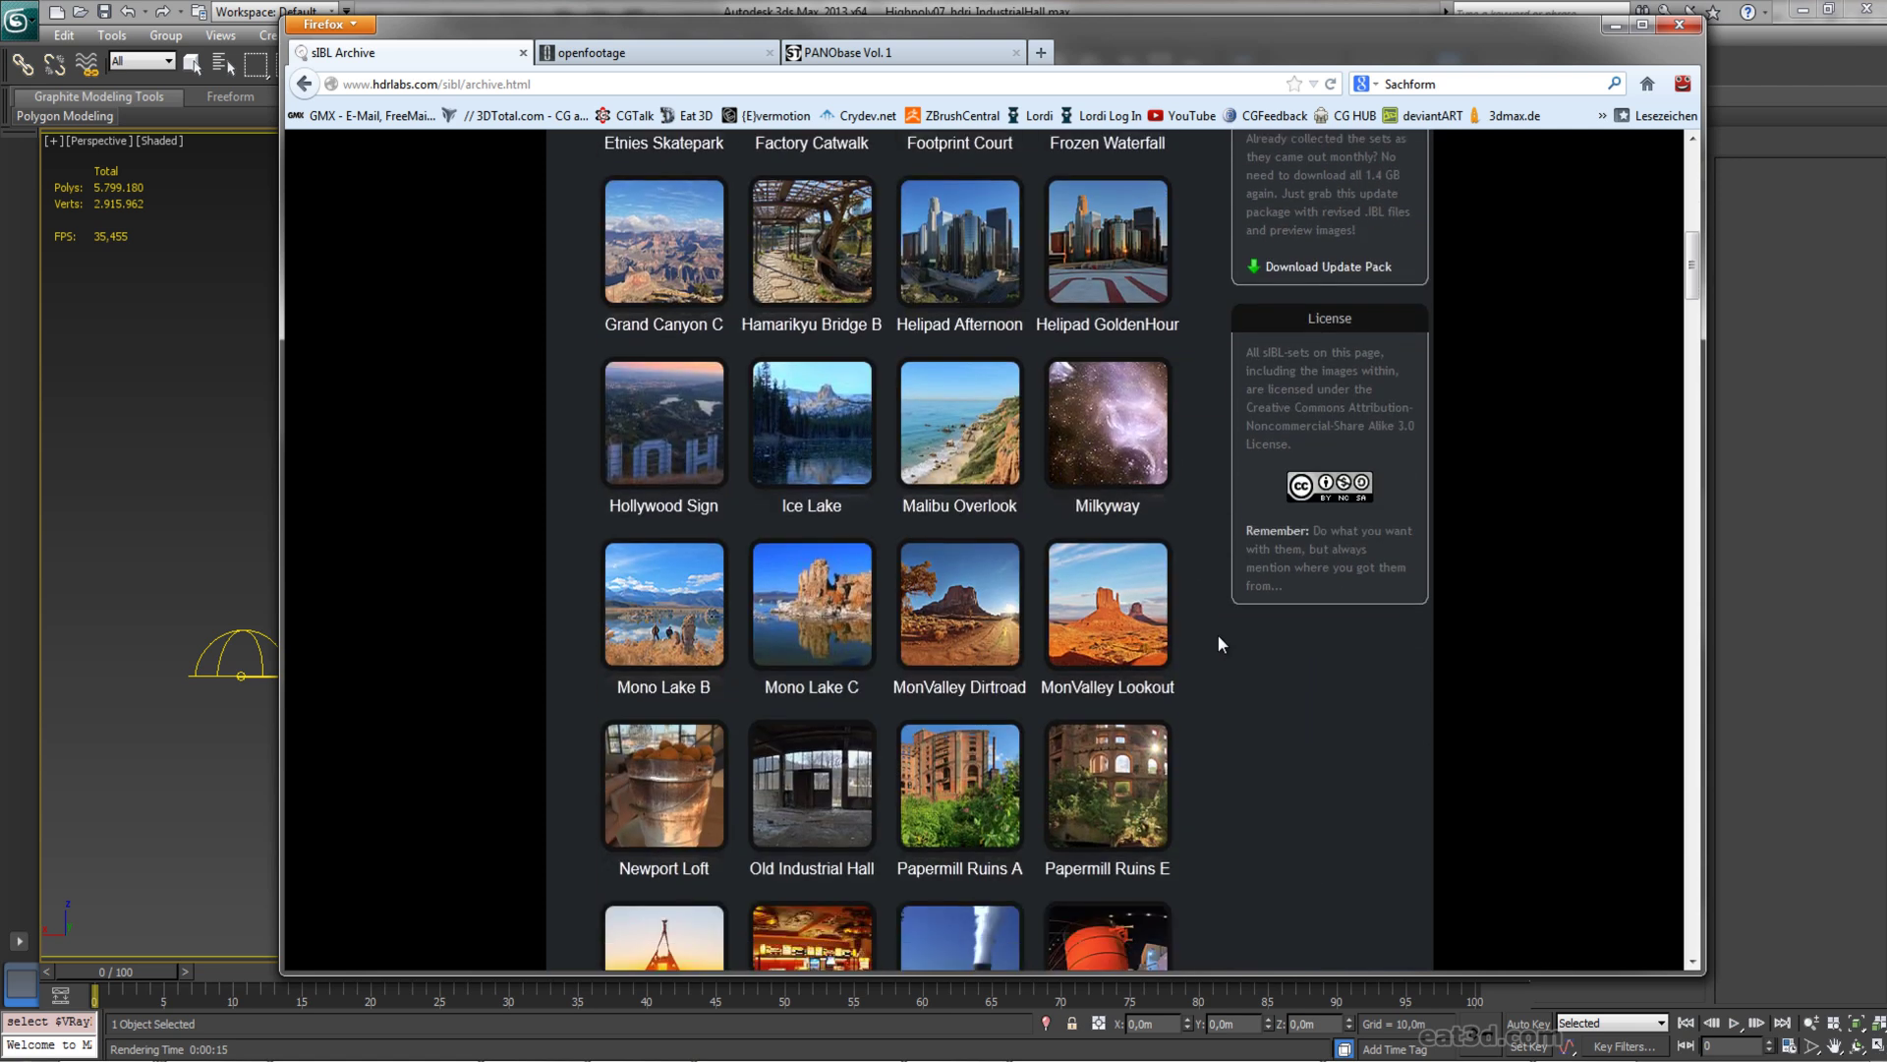
{"action": "scroll", "coordinate": [924, 412], "scroll_direction": "up", "scroll_amount": 3}
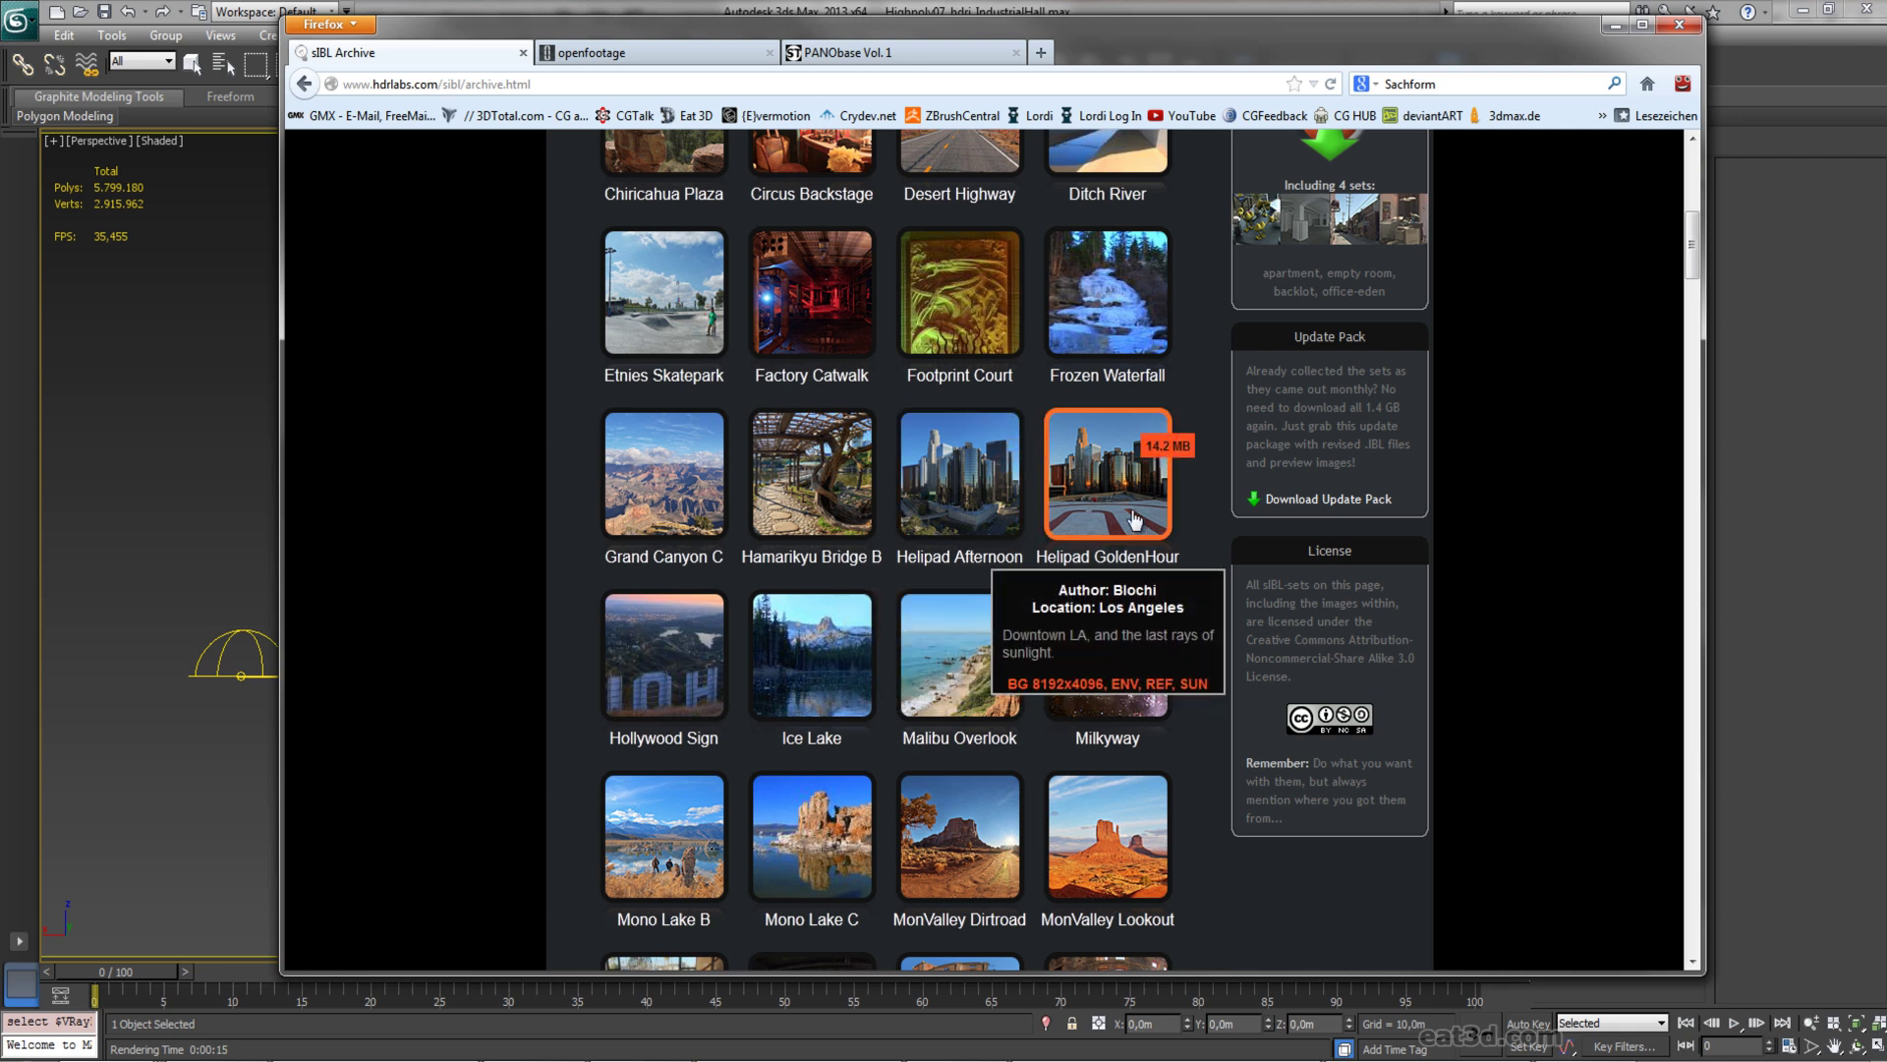
{"action": "scroll", "coordinate": [1101, 521], "scroll_direction": "down", "scroll_amount": 3}
{"action": "scroll", "coordinate": [1137, 539], "scroll_direction": "up", "scroll_amount": 2}
Step: Browse the 360° HDRI panorama releases on openfootage.net, including the Port Syros and Coast Syros sets
{"action": "left_click", "coordinate": [617, 57]}
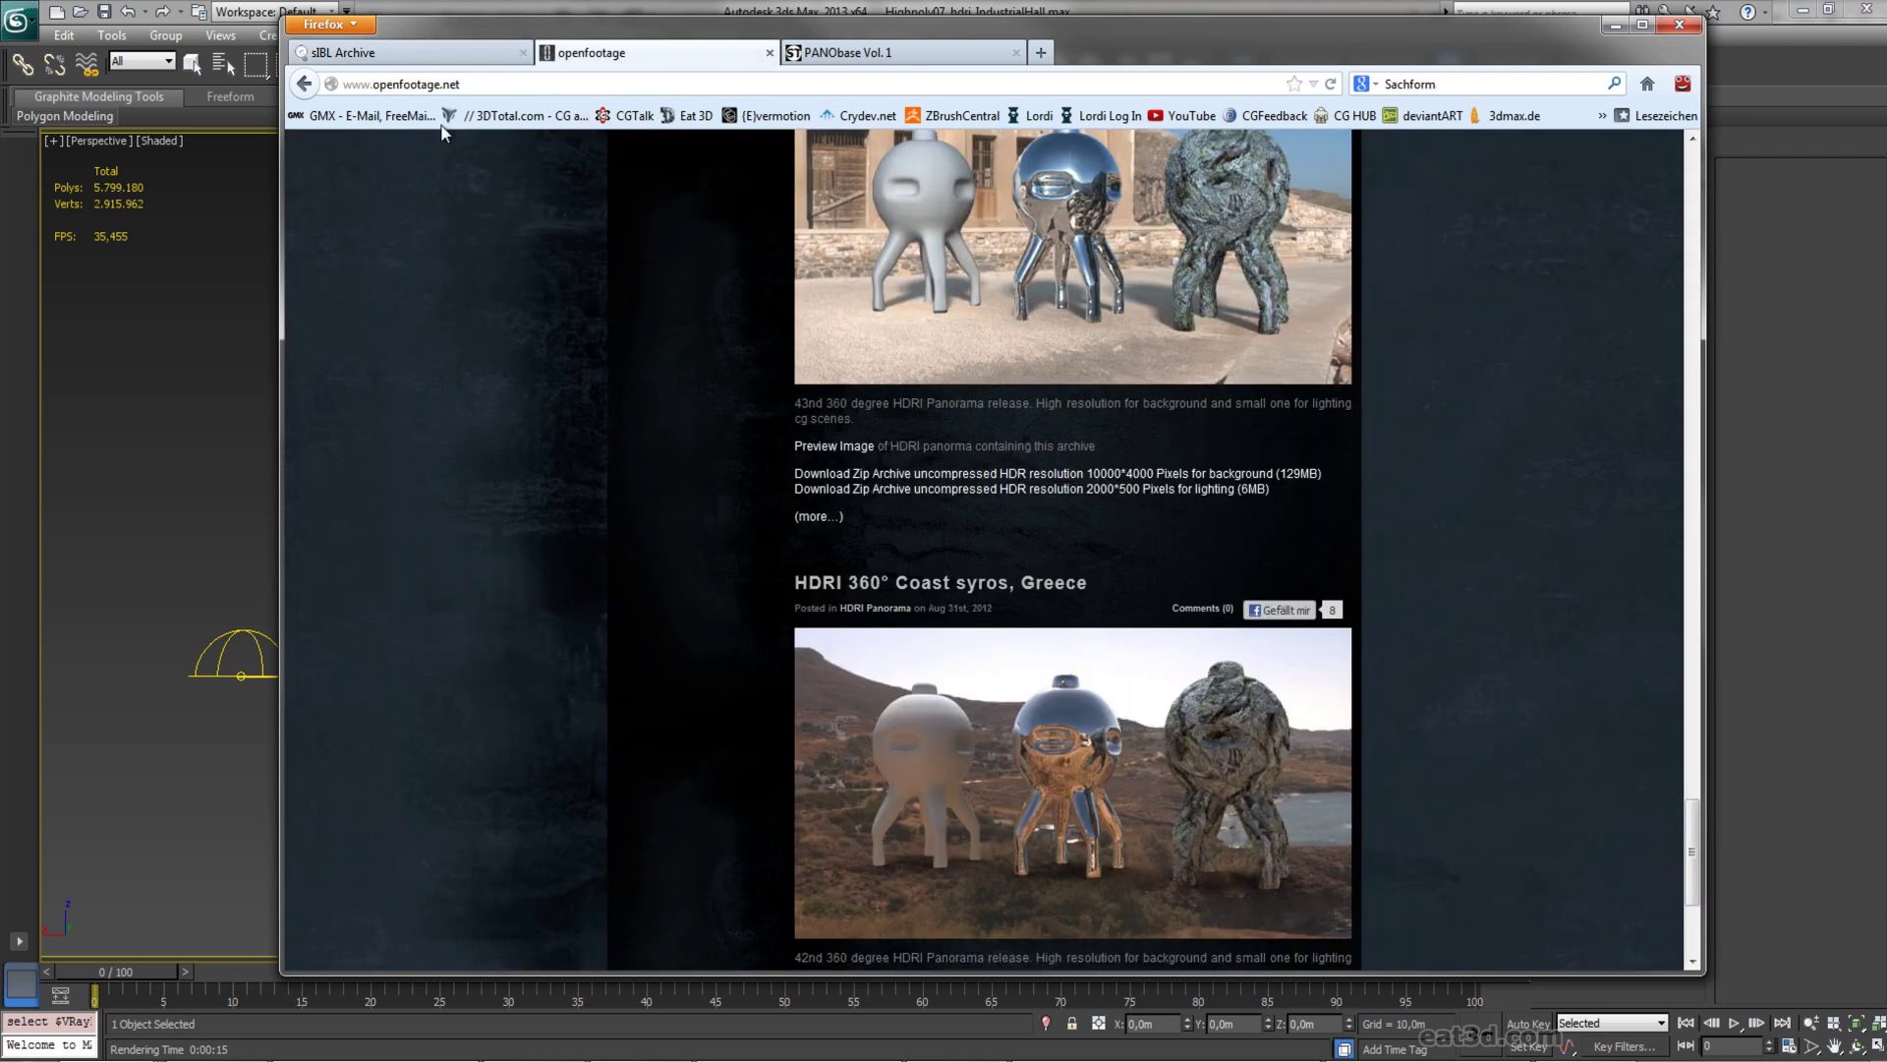
{"action": "scroll", "coordinate": [1422, 568], "scroll_direction": "up", "scroll_amount": 5}
{"action": "scroll", "coordinate": [1513, 723], "scroll_direction": "up", "scroll_amount": 1}
{"action": "scroll", "coordinate": [1520, 707], "scroll_direction": "down", "scroll_amount": 3}
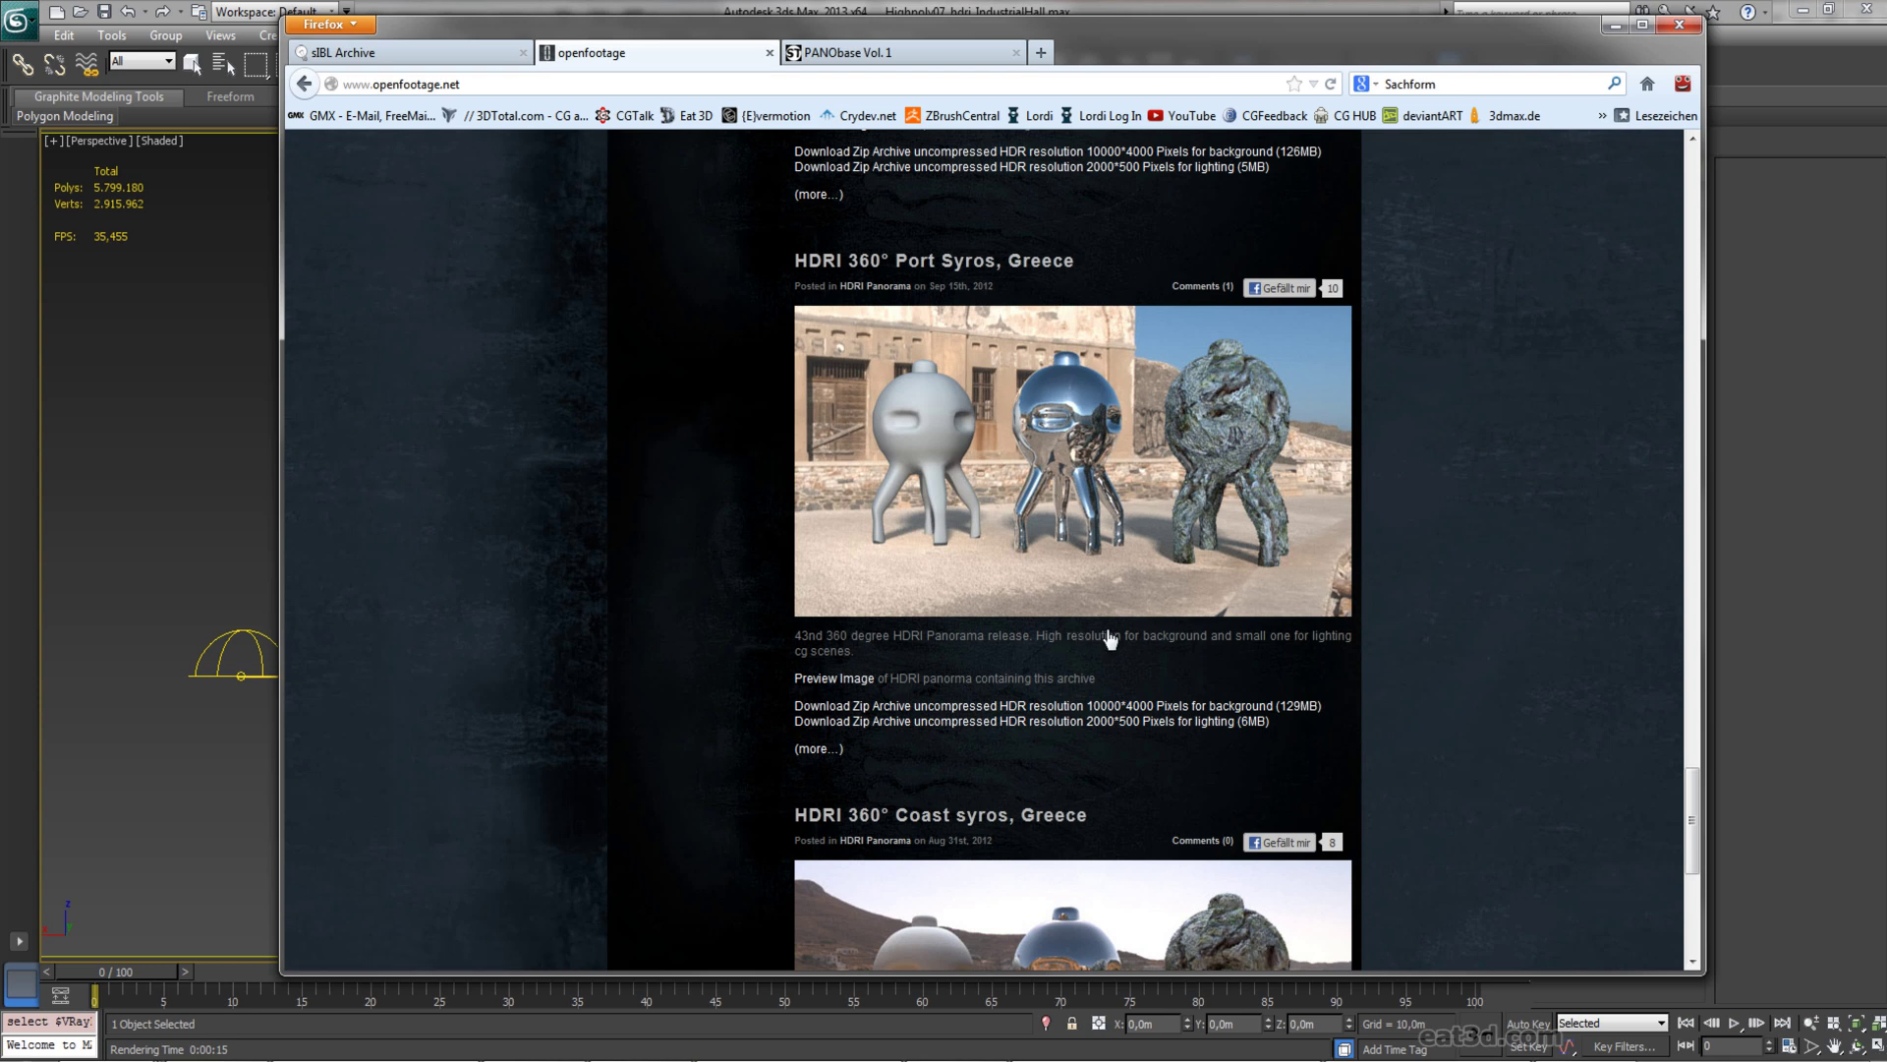
{"action": "scroll", "coordinate": [1418, 617], "scroll_direction": "up", "scroll_amount": 3}
{"action": "scroll", "coordinate": [1425, 639], "scroll_direction": "up", "scroll_amount": 1}
{"action": "scroll", "coordinate": [1435, 648], "scroll_direction": "down", "scroll_amount": 1}
{"action": "scroll", "coordinate": [1445, 590], "scroll_direction": "up", "scroll_amount": 1}
{"action": "scroll", "coordinate": [1464, 503], "scroll_direction": "down", "scroll_amount": 3}
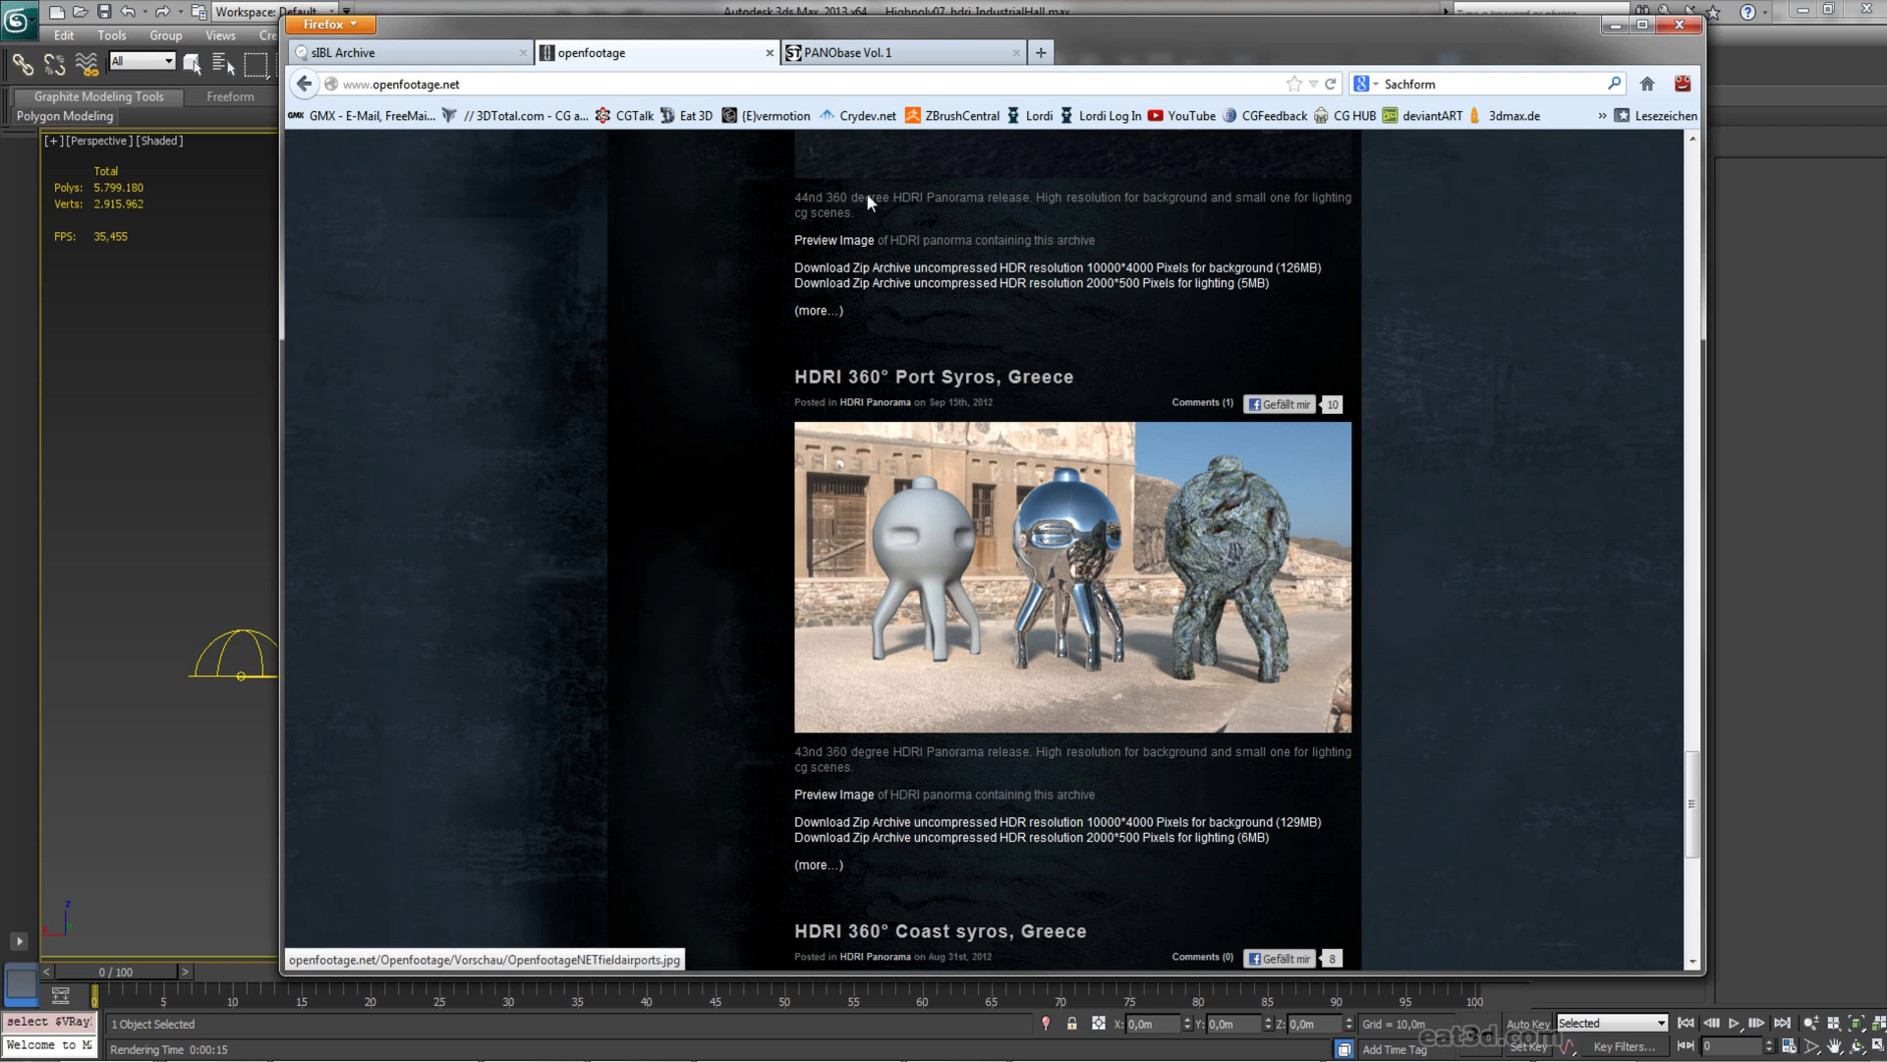
Step: Look through the PANObase Vol. 1 panorama previews on sachform.de
{"action": "left_click", "coordinate": [899, 52]}
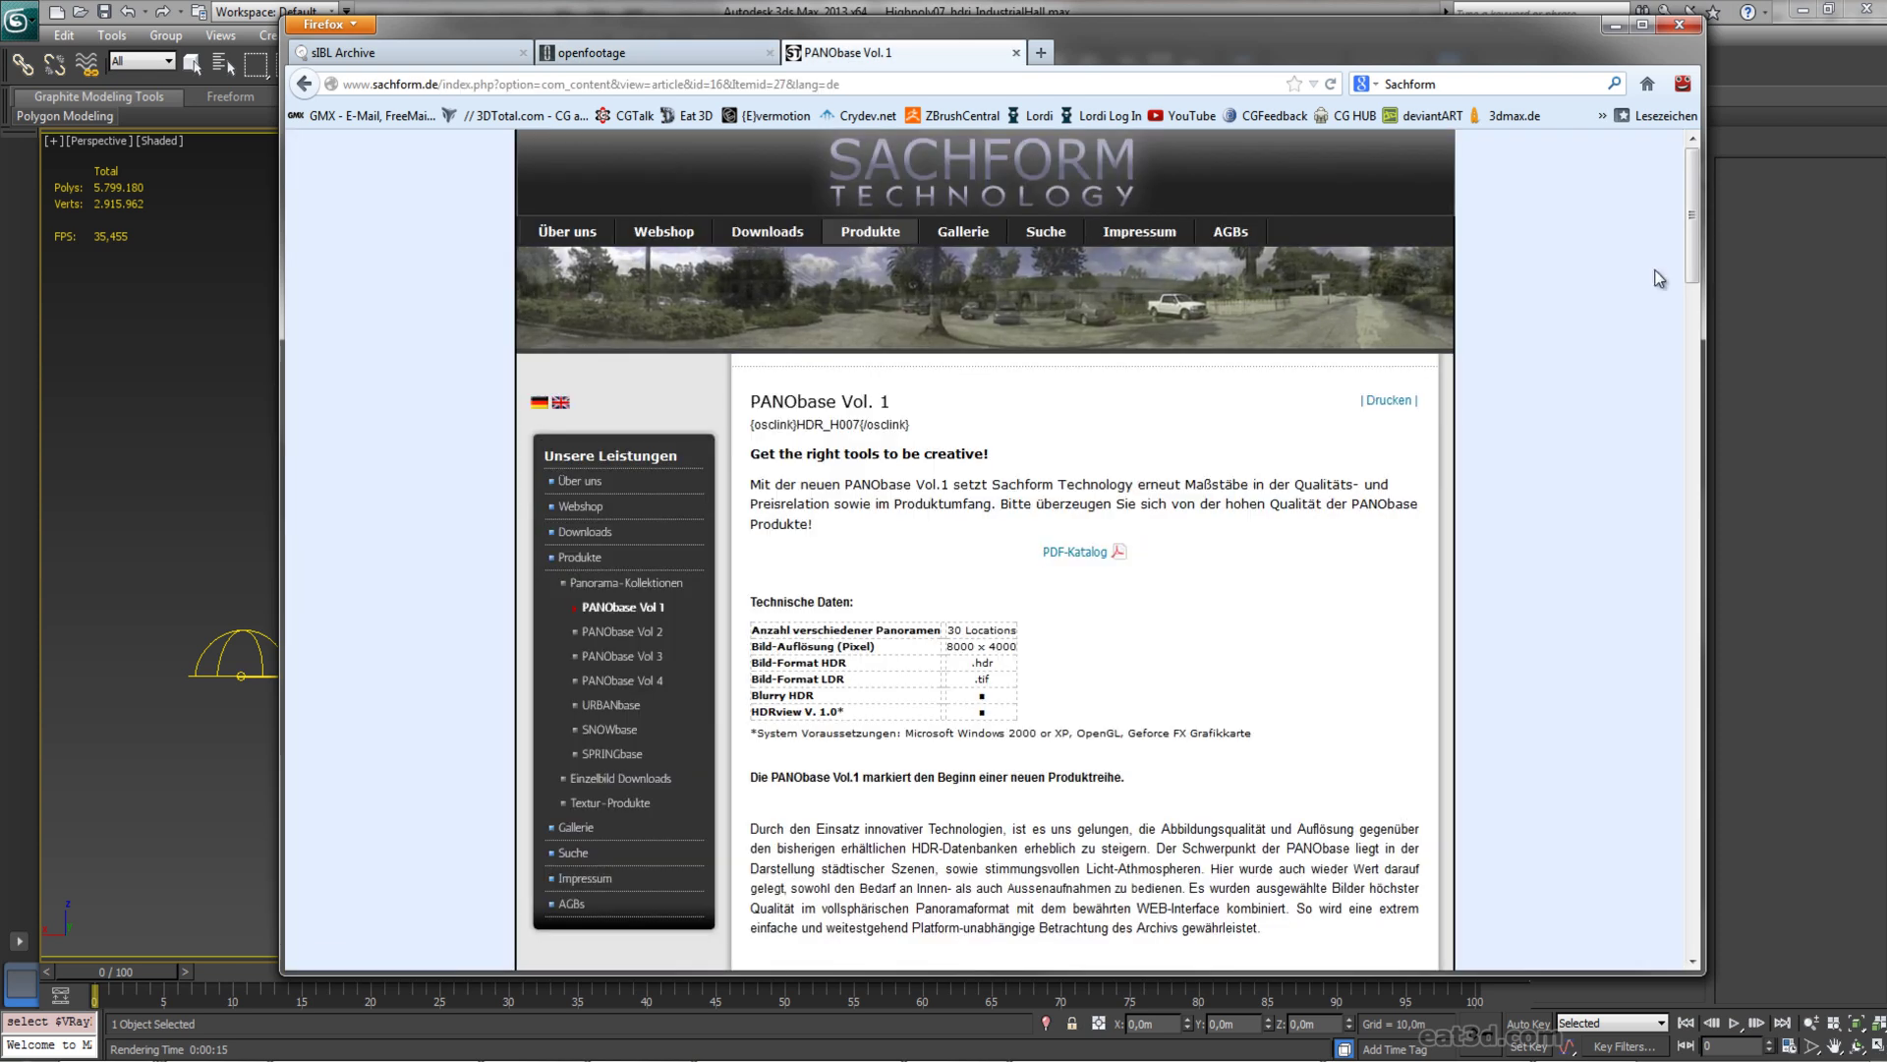
{"action": "left_click_drag", "start_coordinate": [1693, 245], "coordinate": [1710, 460]}
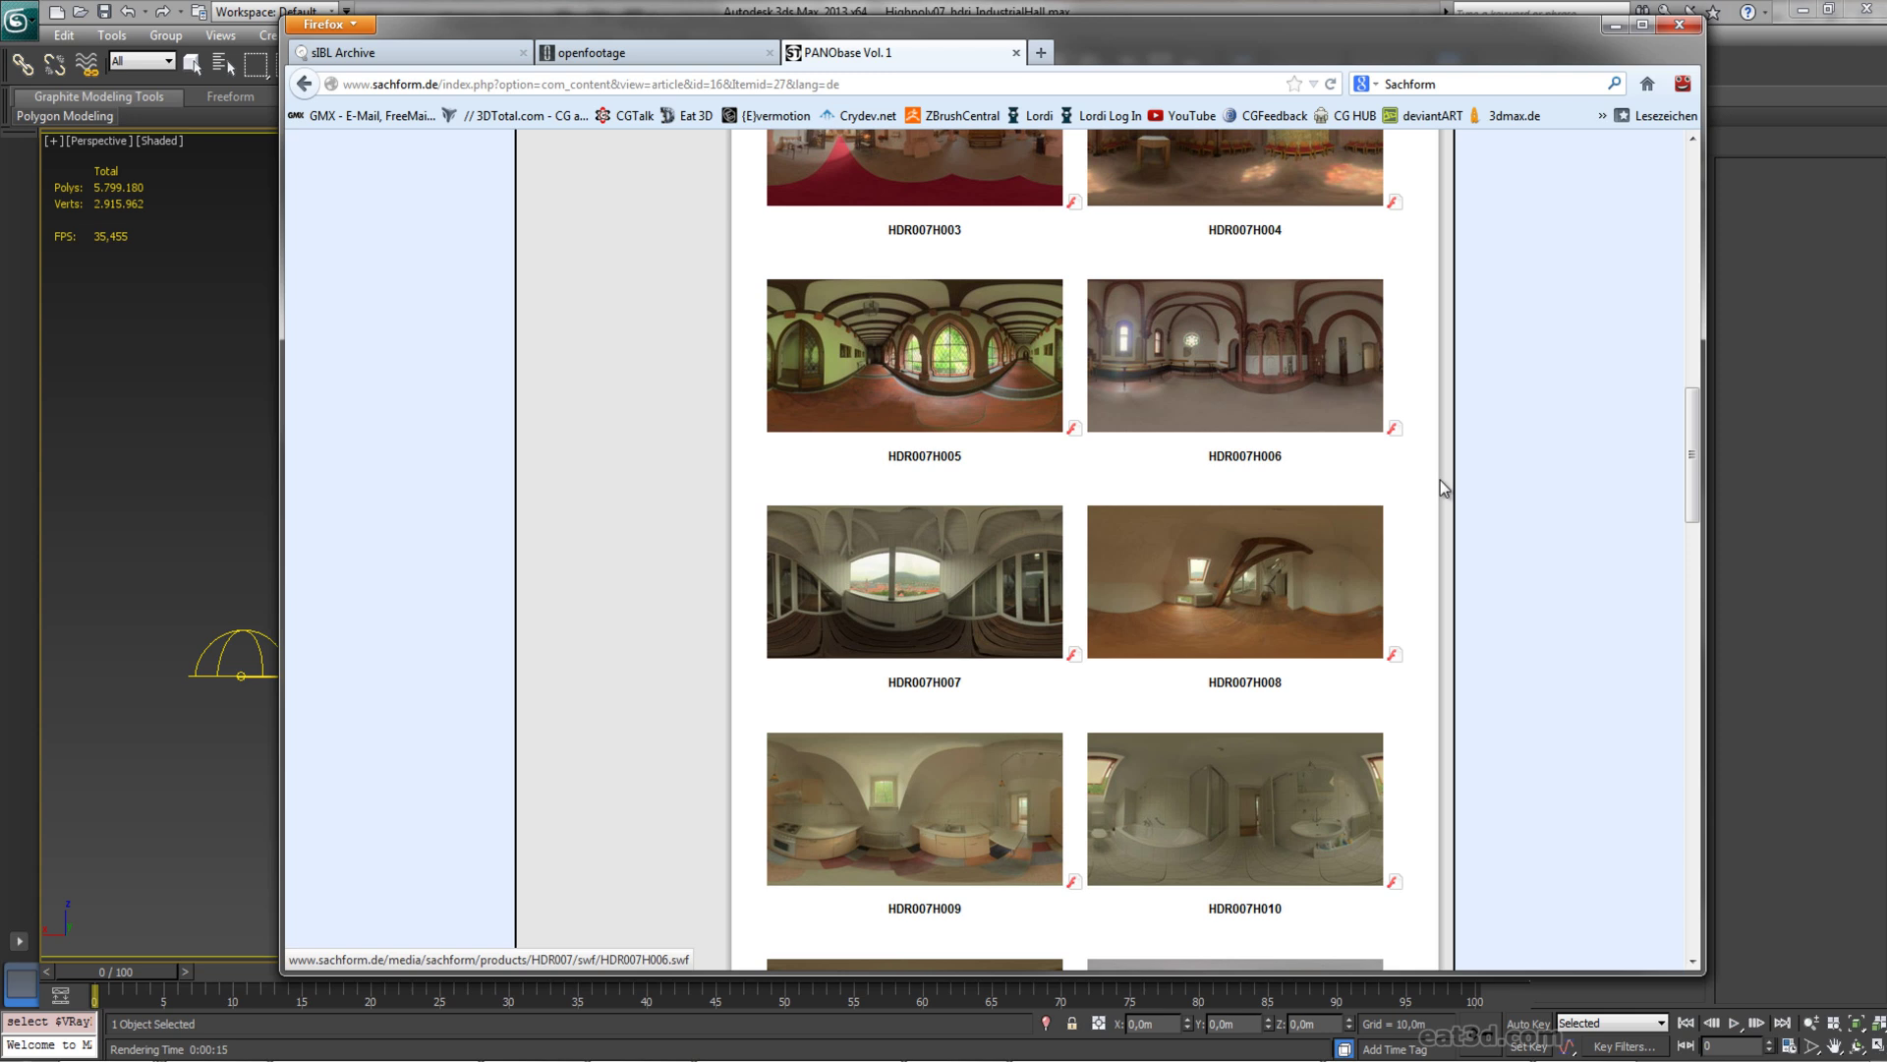
{"action": "scroll", "coordinate": [1445, 477], "scroll_direction": "up", "scroll_amount": 2}
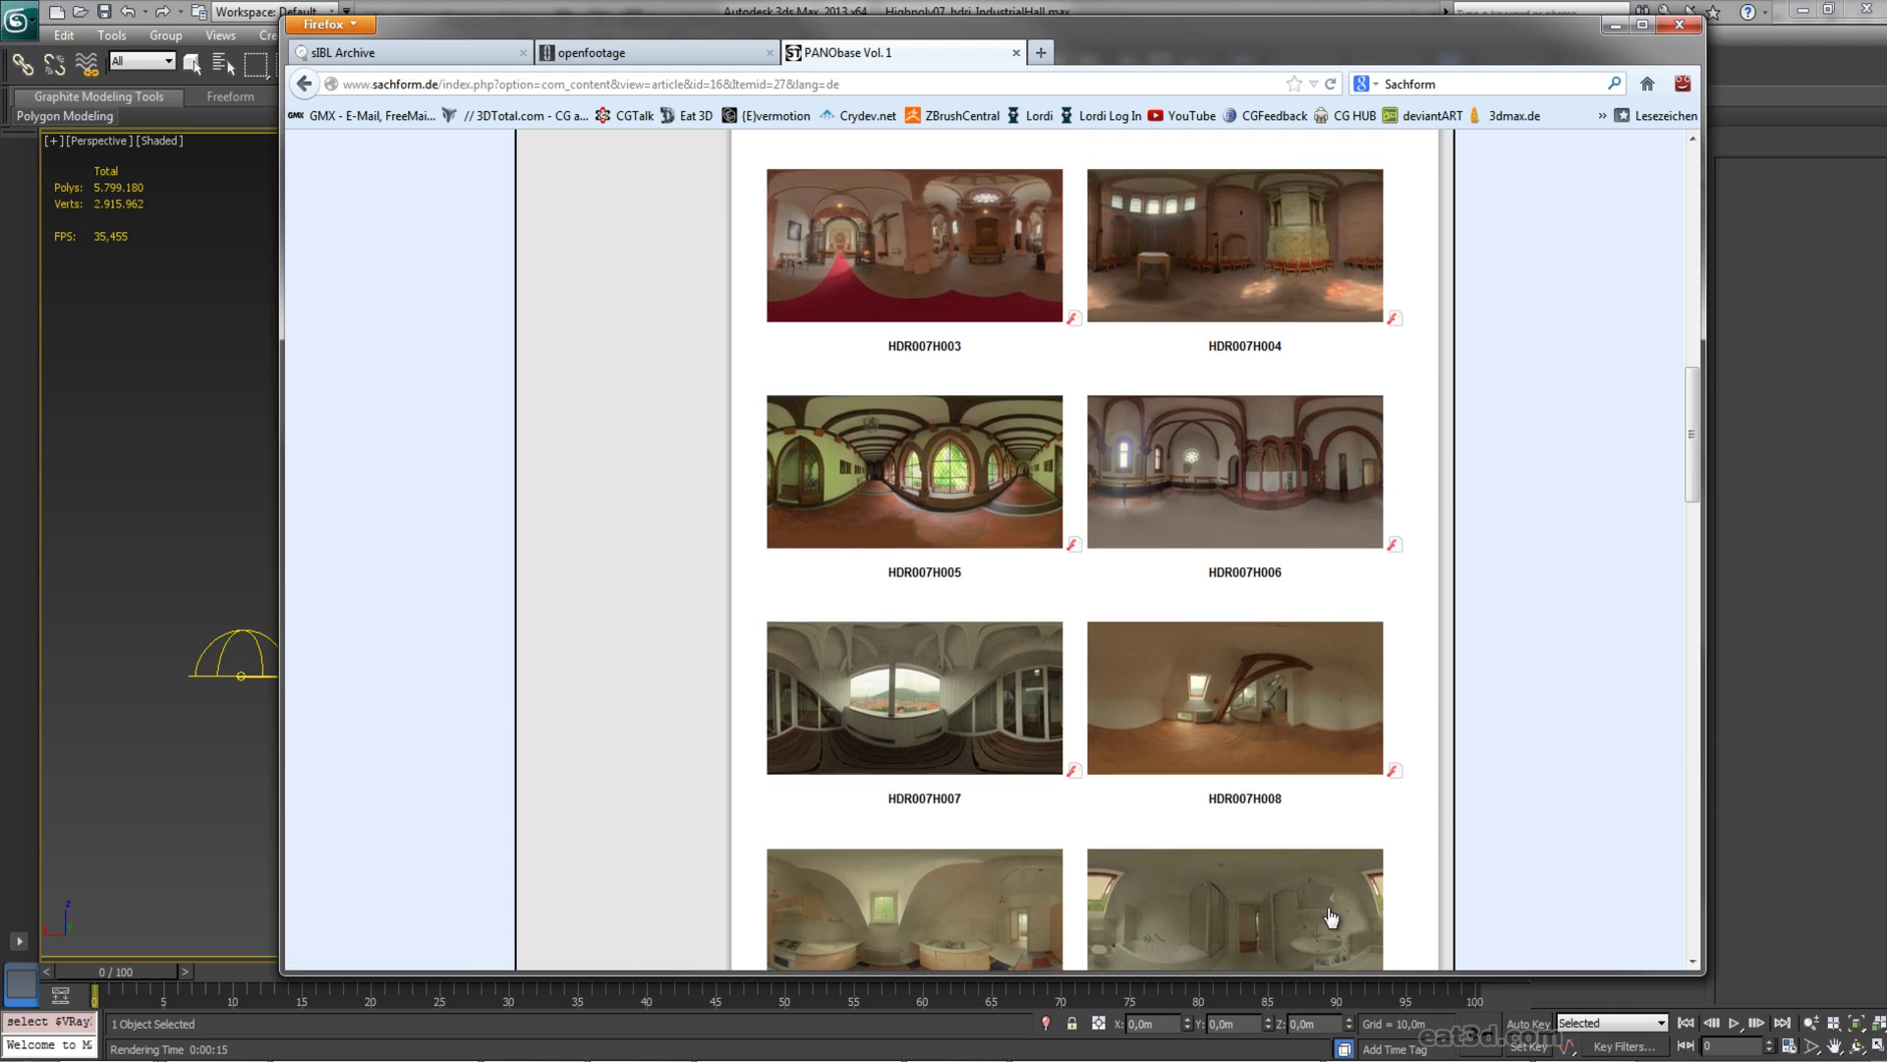
Step: Switch to Photoshop and enlarge the Fields2.png document window, keeping it in front of Fields2BG.jpg
{"action": "mouse_move", "coordinate": [1166, 1059]}
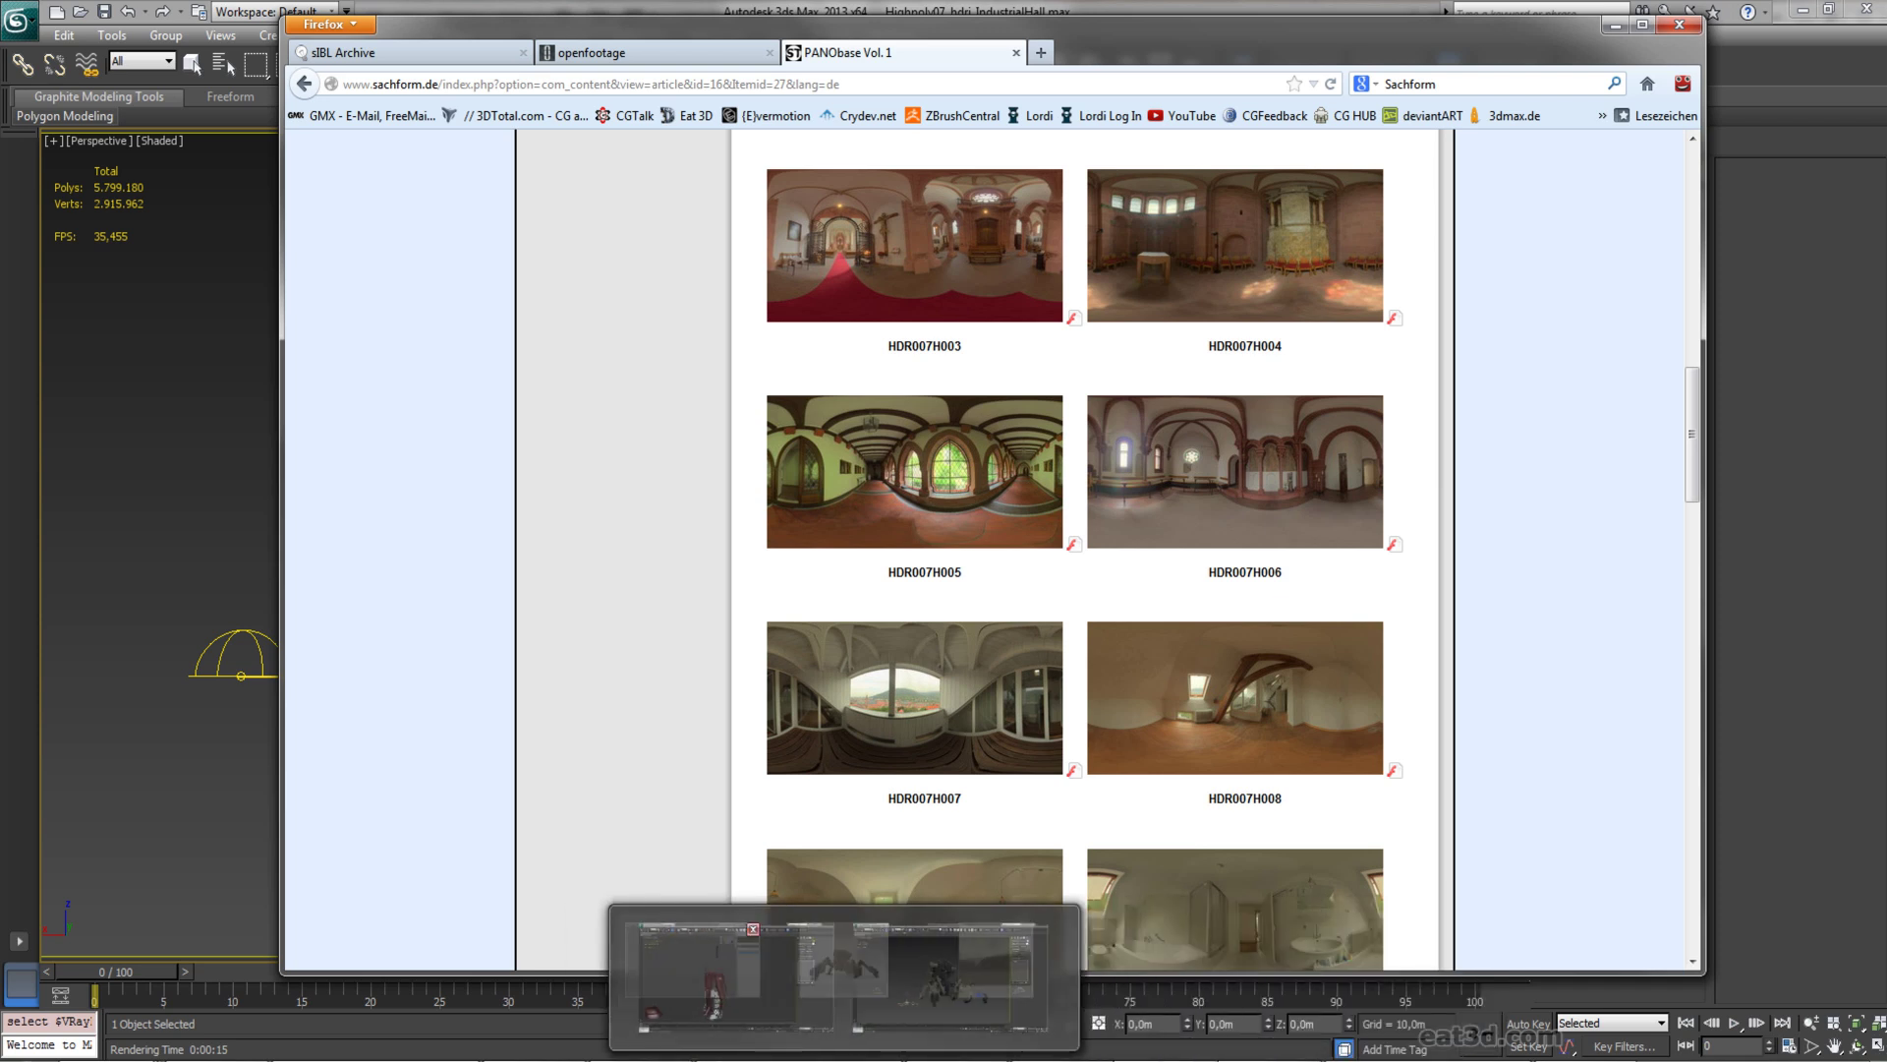
{"action": "left_click", "coordinate": [951, 973]}
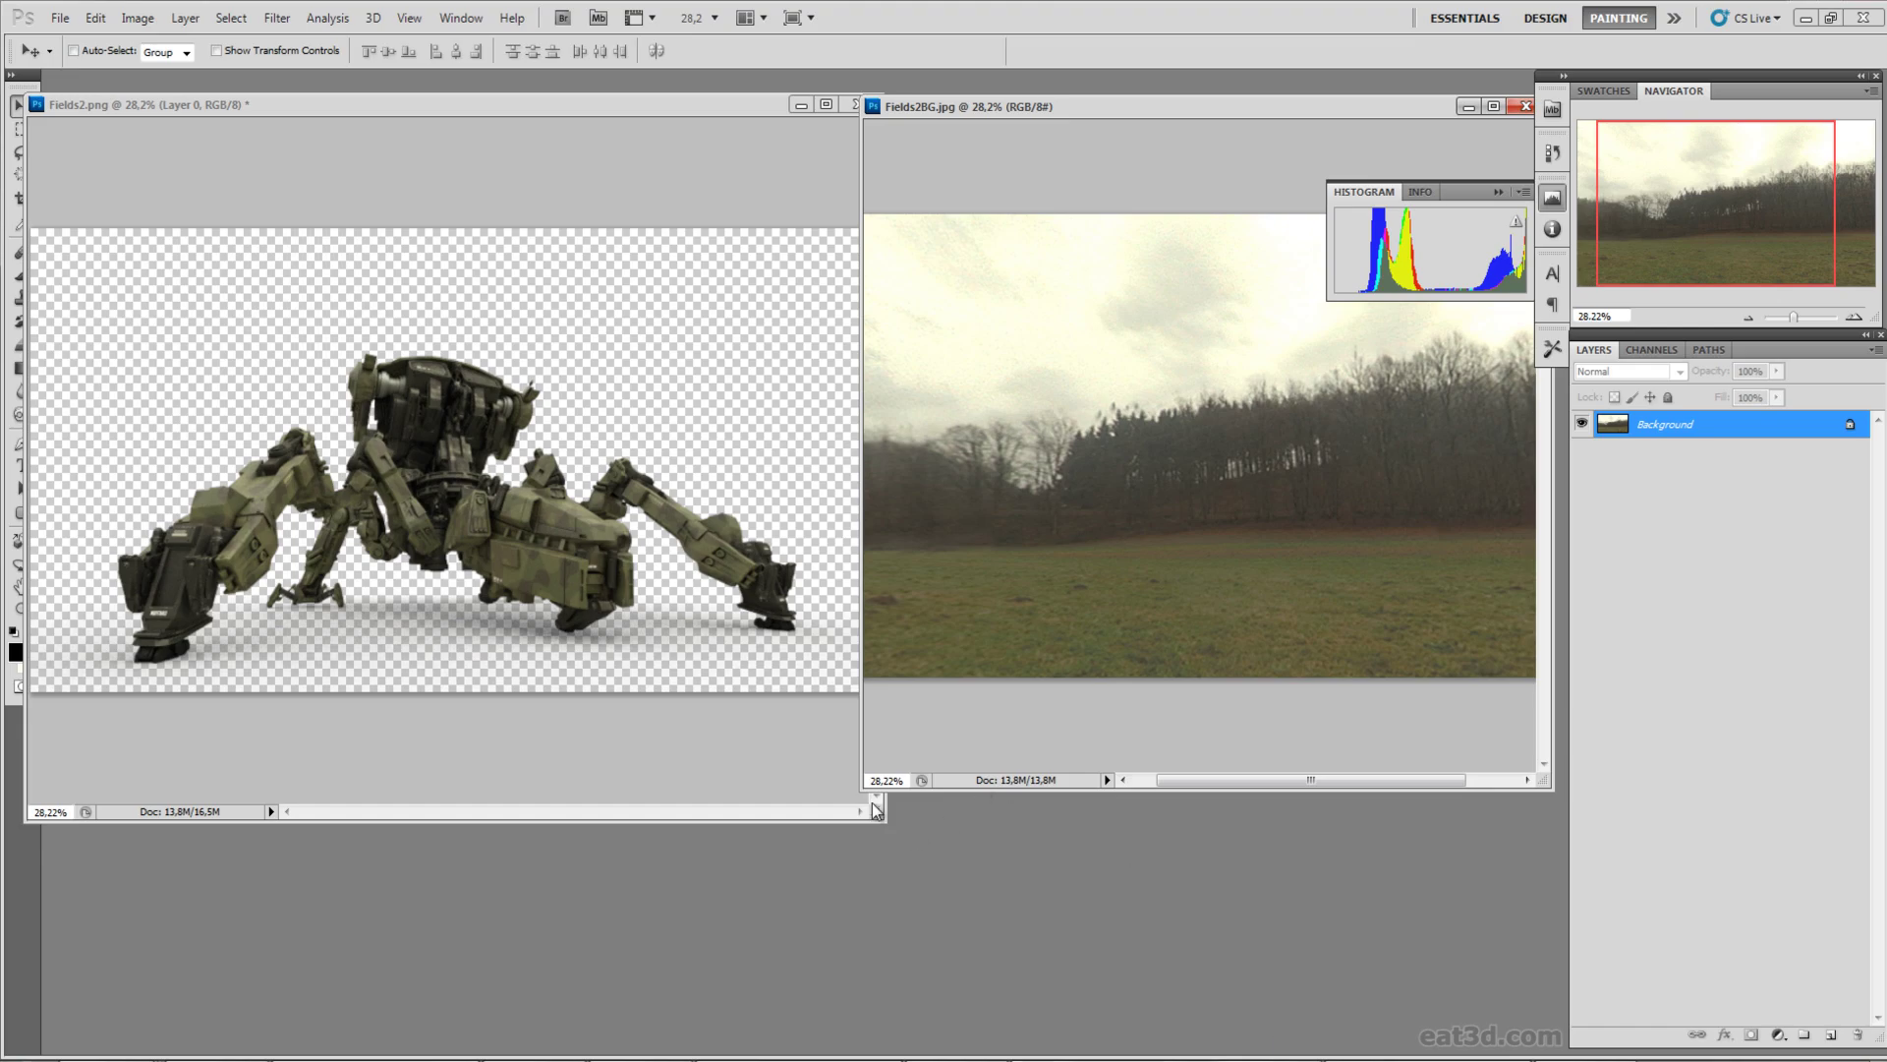
{"action": "left_click_drag", "start_coordinate": [864, 789], "coordinate": [976, 841]}
{"action": "left_click", "coordinate": [739, 768]}
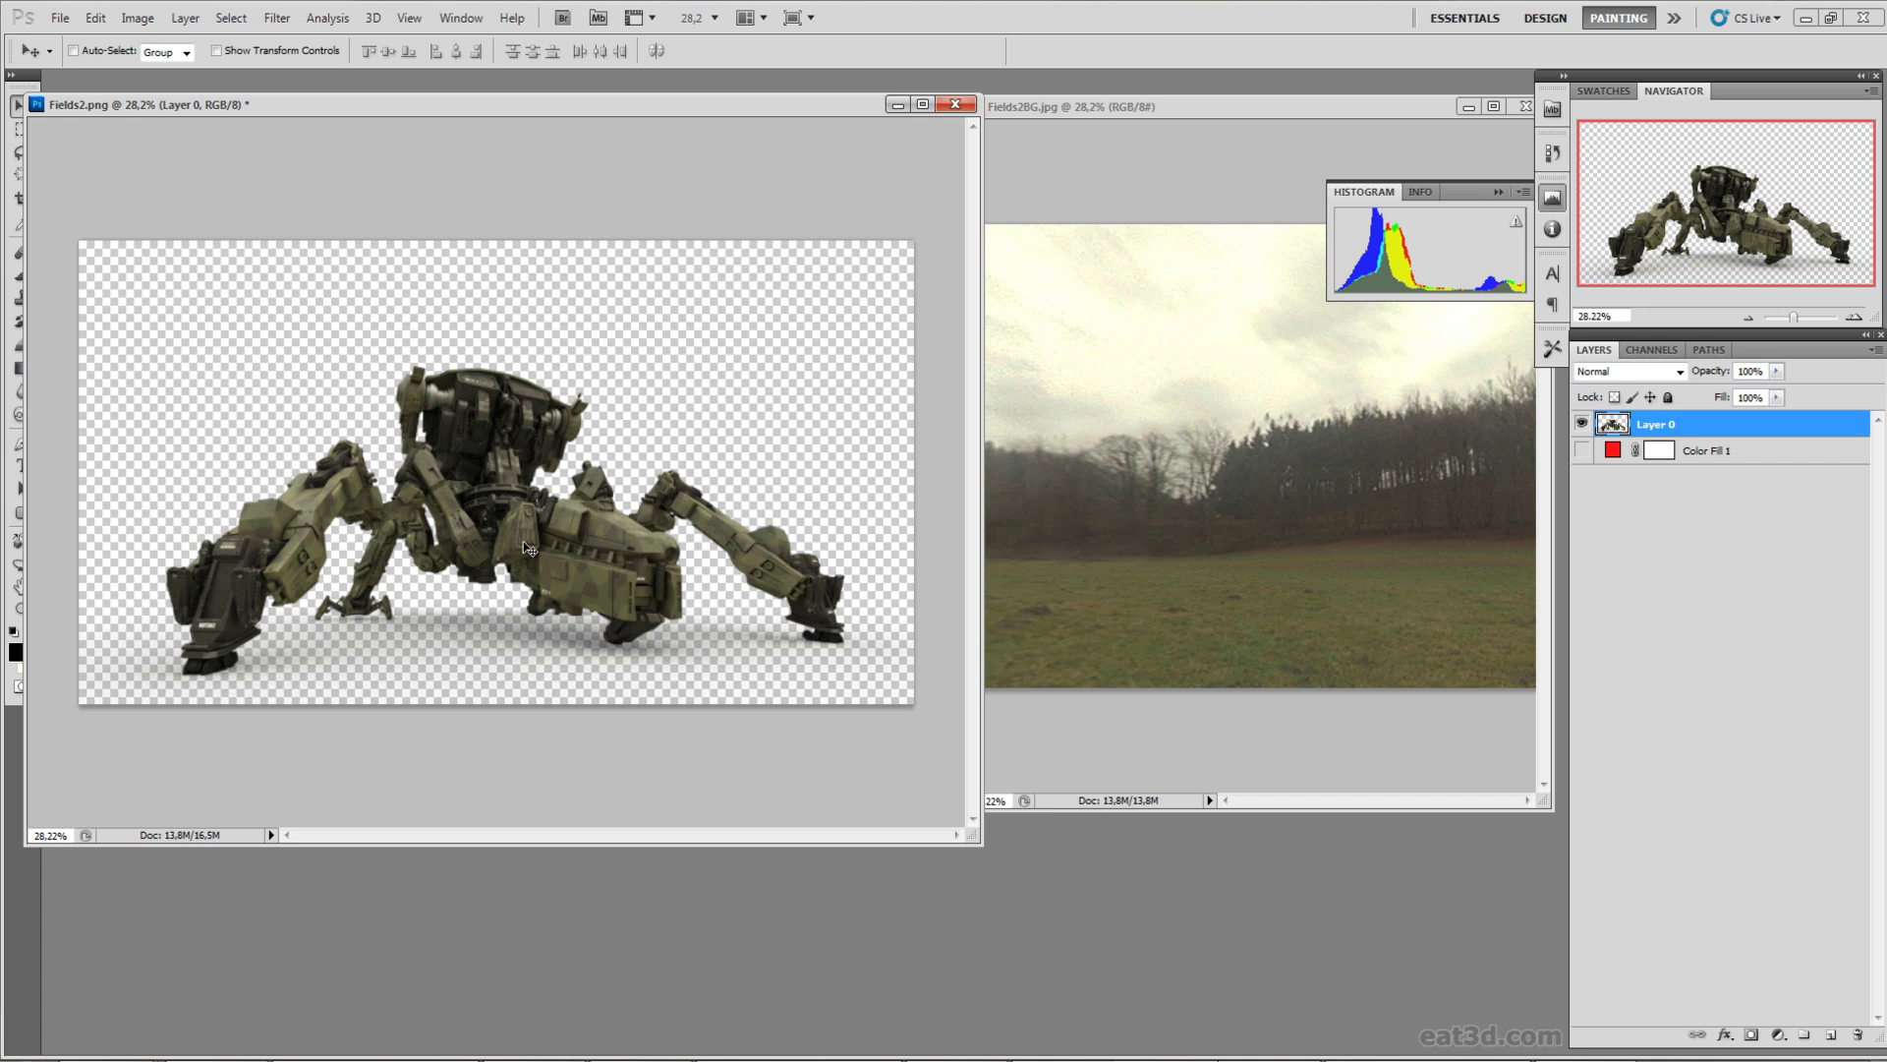
Step: Show the red Color Fill 1 layer behind the robot and try a lighter red, de4a4a, for it
{"action": "left_click", "coordinate": [1580, 452]}
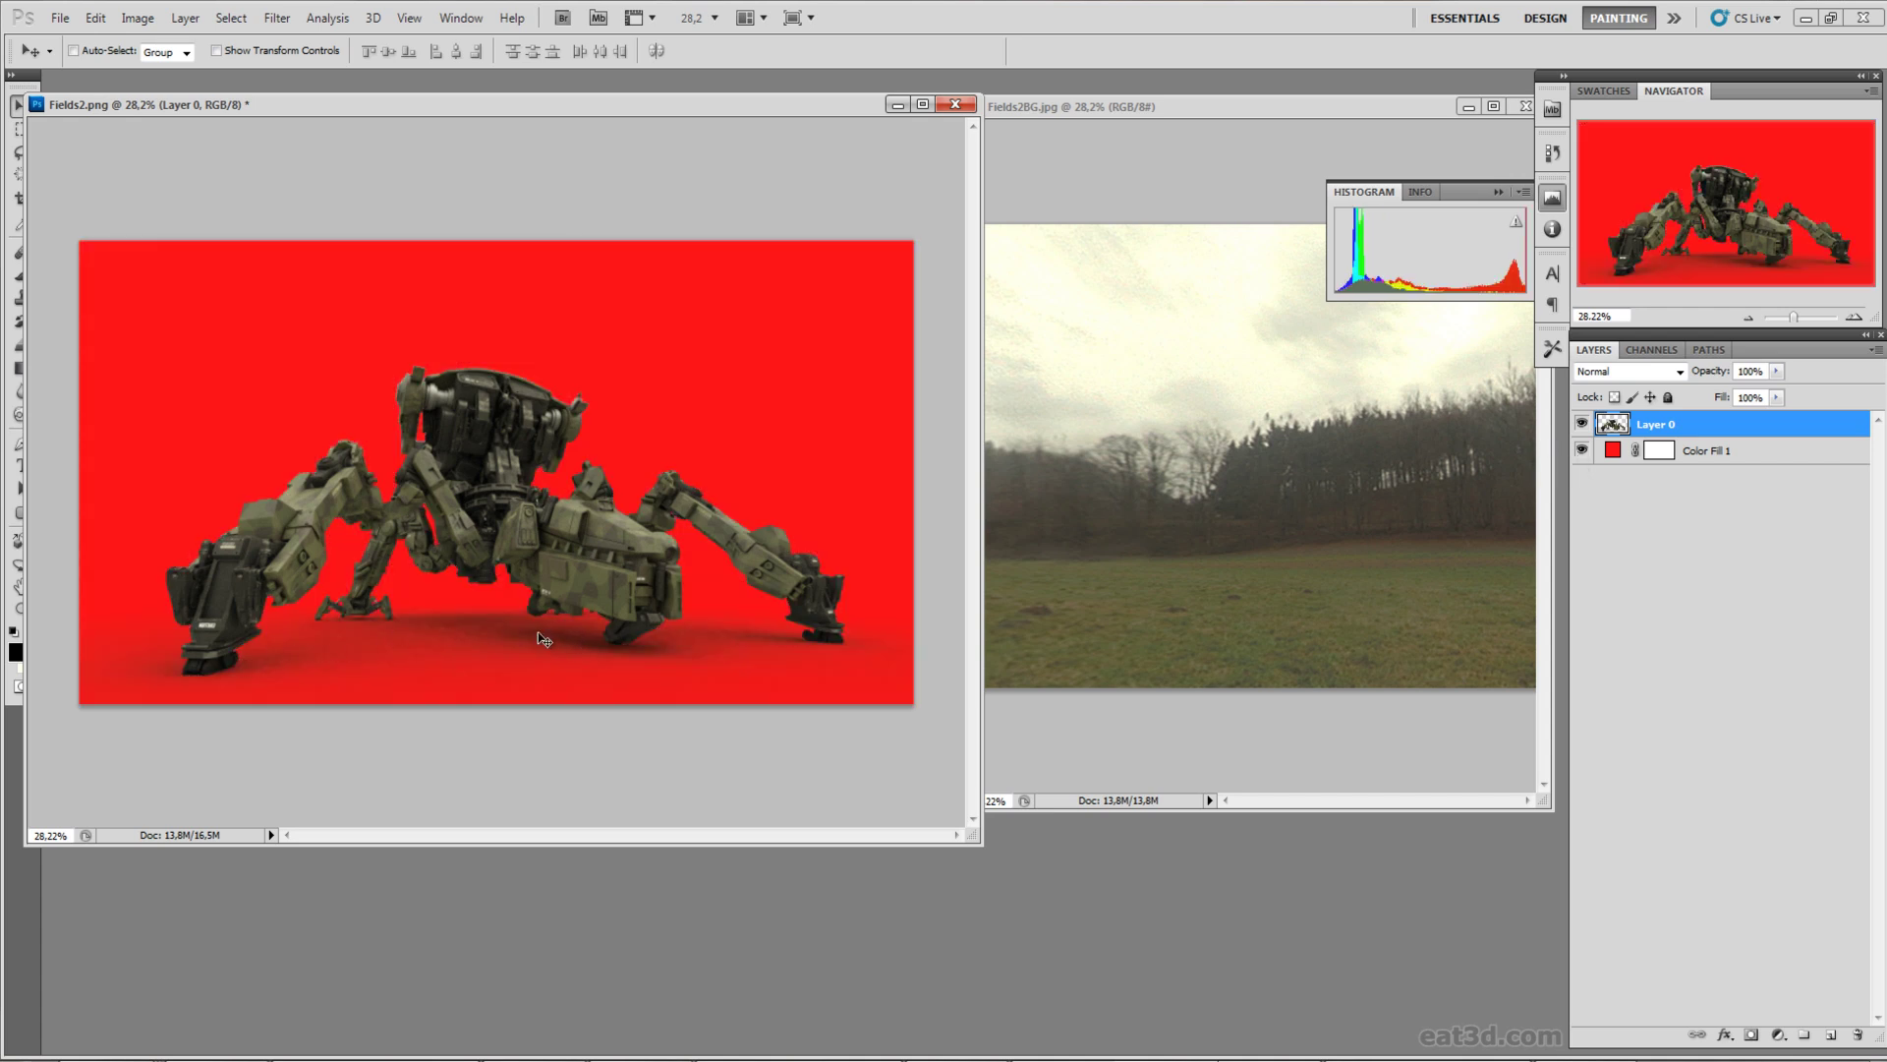
{"action": "left_click", "coordinate": [1613, 450]}
{"action": "key", "text": "i"}
{"action": "double_click", "coordinate": [1613, 450]}
{"action": "mouse_move", "coordinate": [1435, 432]}
{"action": "left_mouse_down"}
{"action": "mouse_move", "coordinate": [1386, 509]}
{"action": "mouse_move", "coordinate": [1302, 421]}
{"action": "mouse_move", "coordinate": [1411, 526]}
{"action": "mouse_move", "coordinate": [1433, 438]}
{"action": "mouse_move", "coordinate": [1410, 404]}
{"action": "left_mouse_up"}
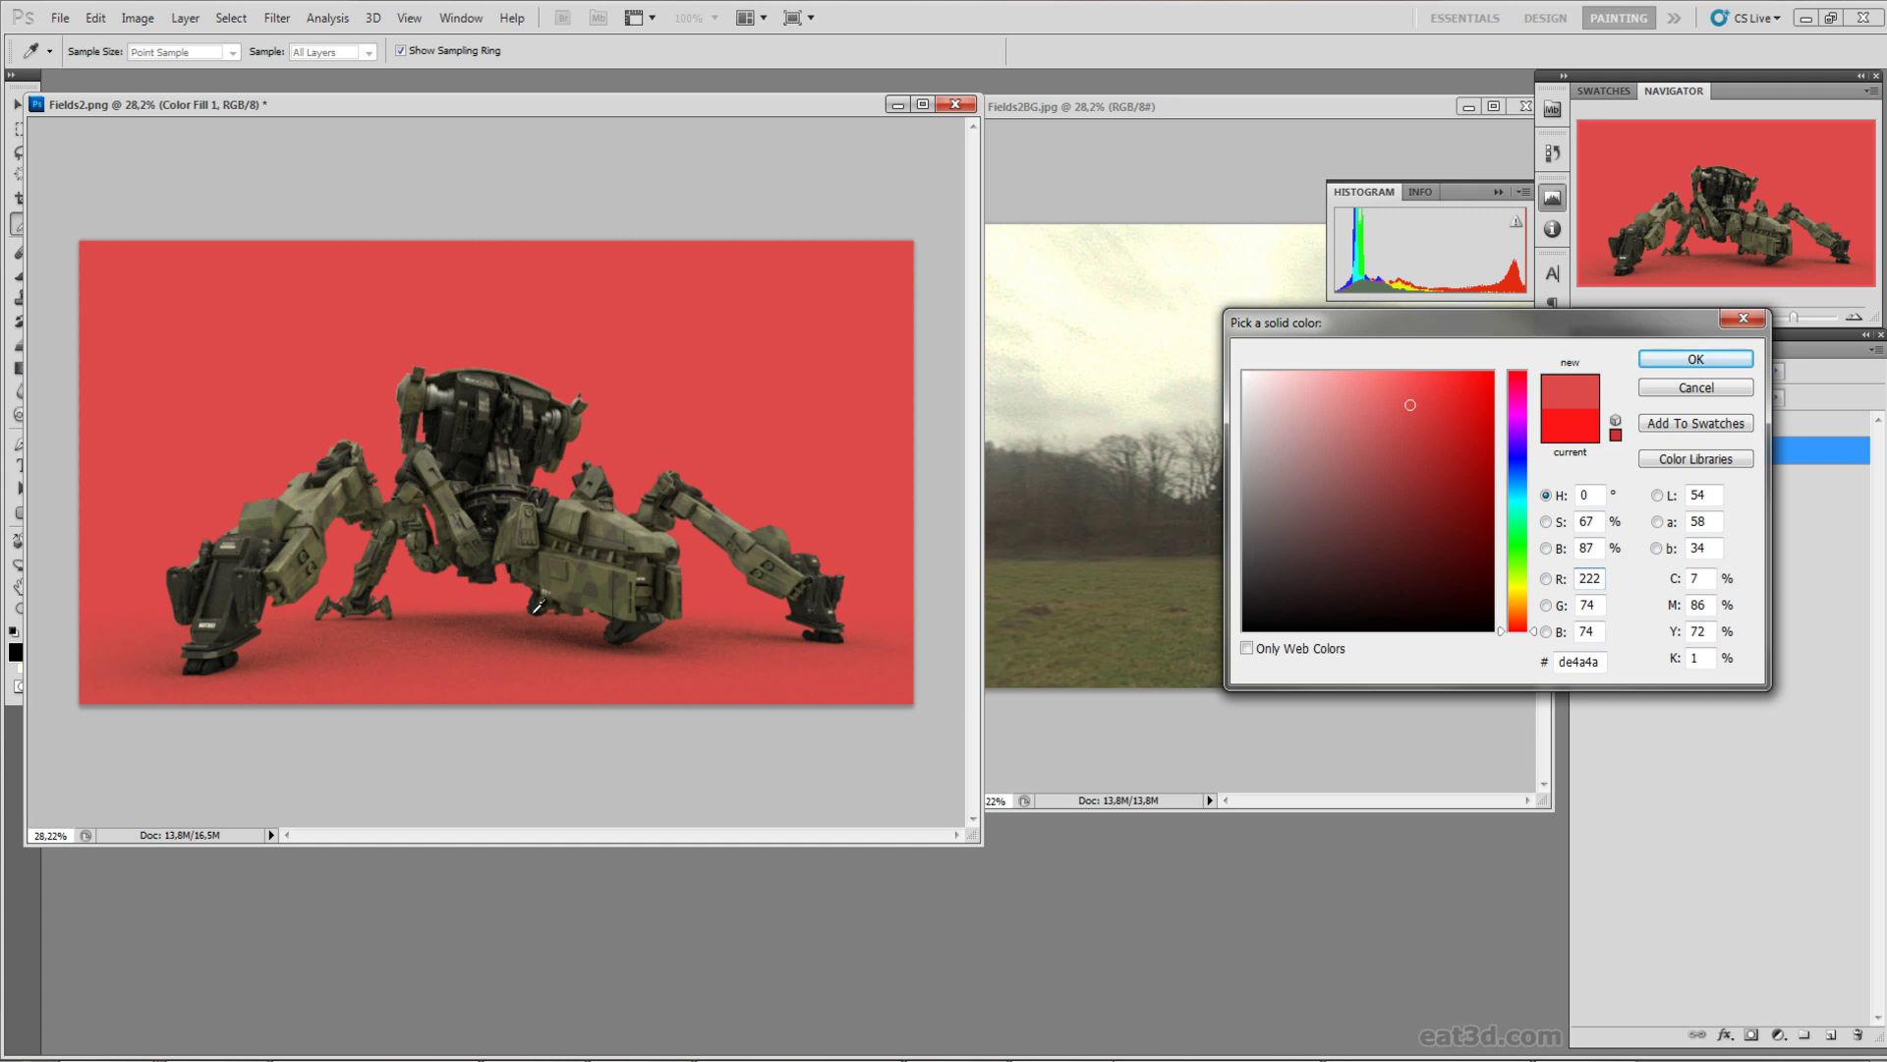
{"action": "left_click", "coordinate": [1687, 388]}
{"action": "left_click", "coordinate": [1582, 450]}
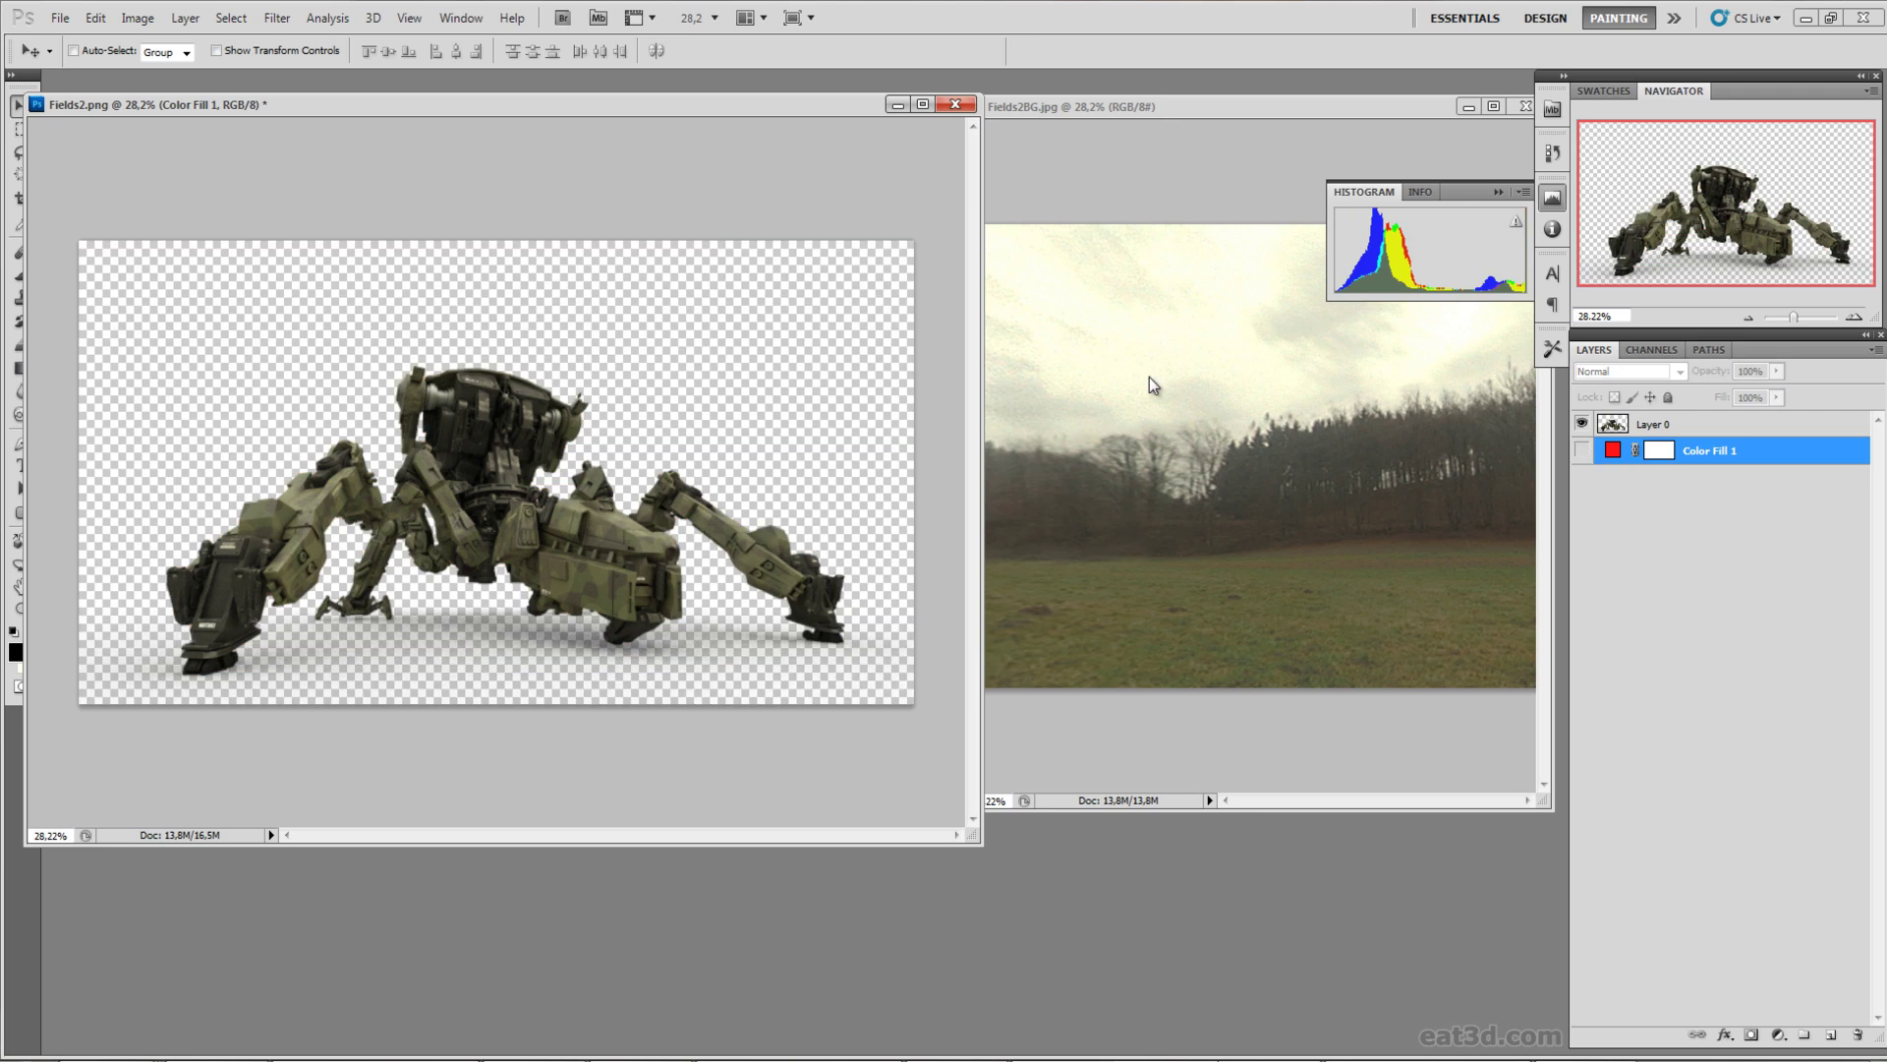
Step: Bring the Fields2BG.jpg document to the front, and switch to meadow1_color.jpg in the Windows photo viewer
{"action": "left_click_drag", "start_coordinate": [1081, 112], "coordinate": [1062, 112]}
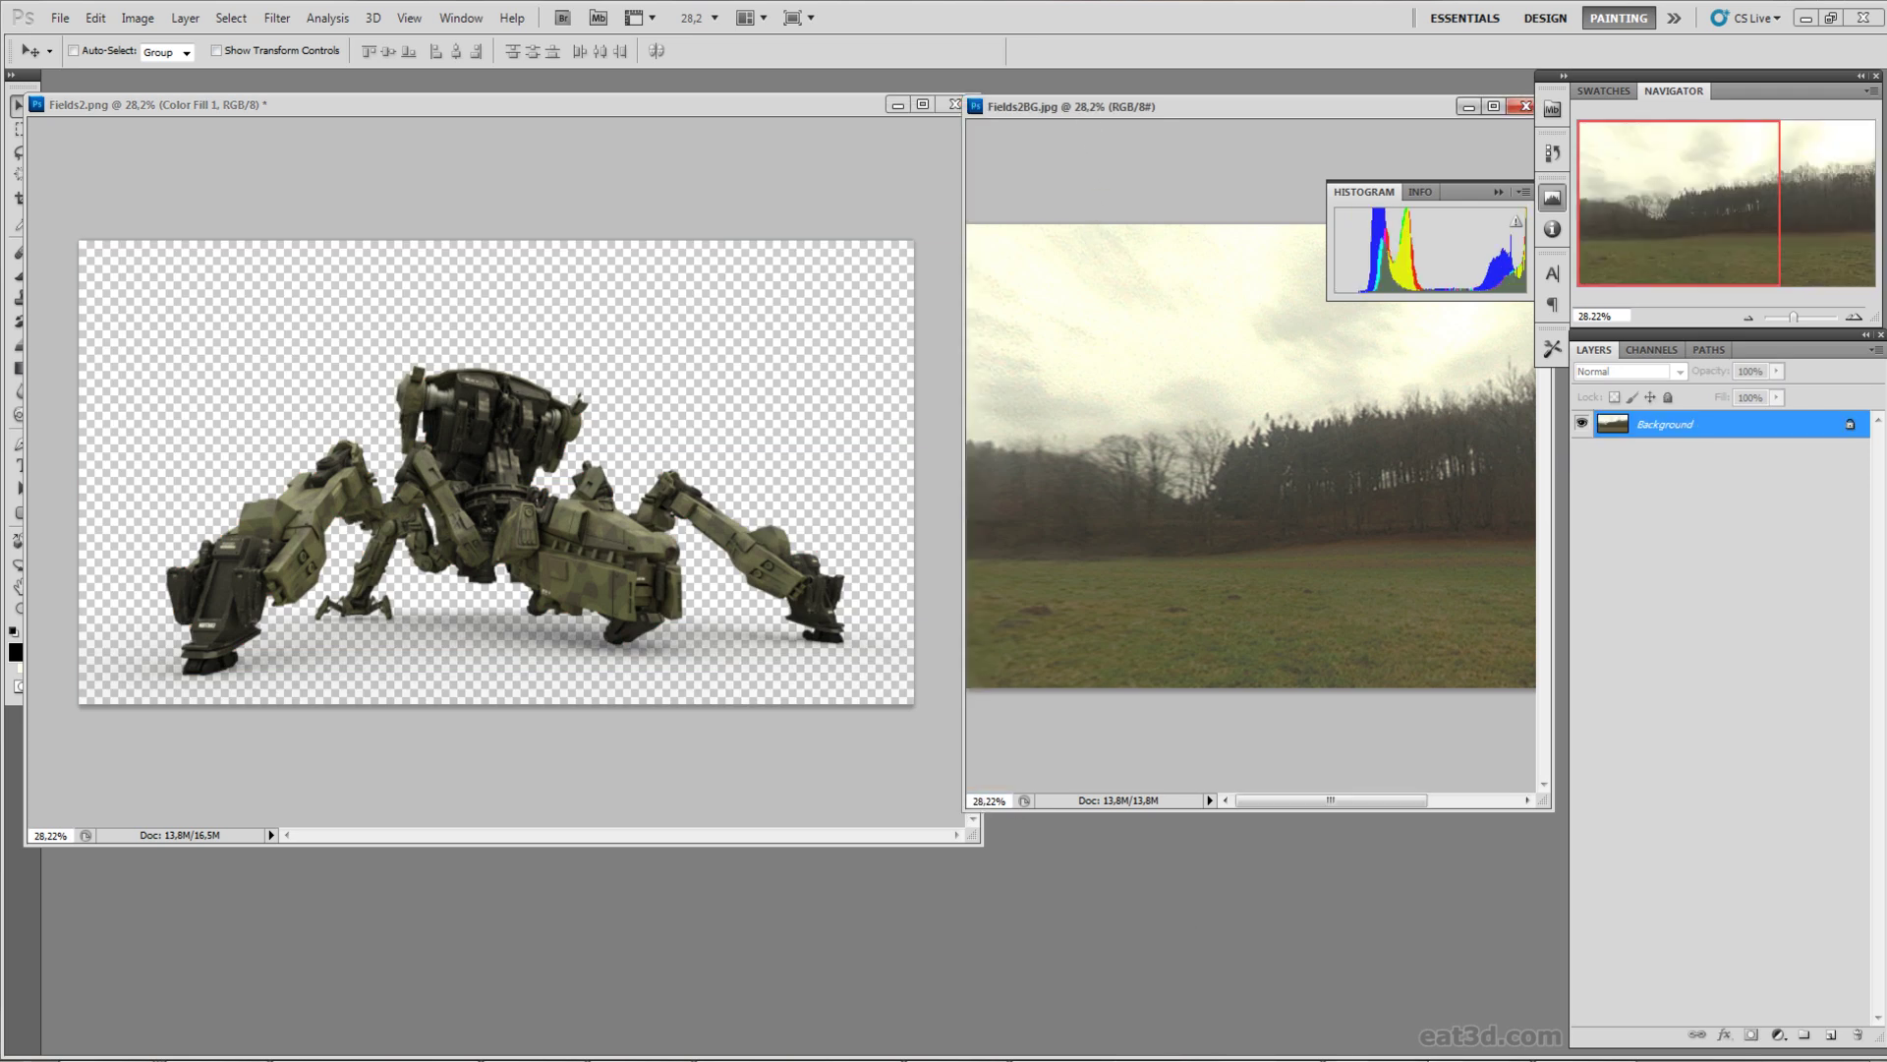
{"action": "key", "text": "alt+Tab"}
{"action": "key", "text": "alt+Tab"}
{"action": "key", "text": "alt+Tab"}
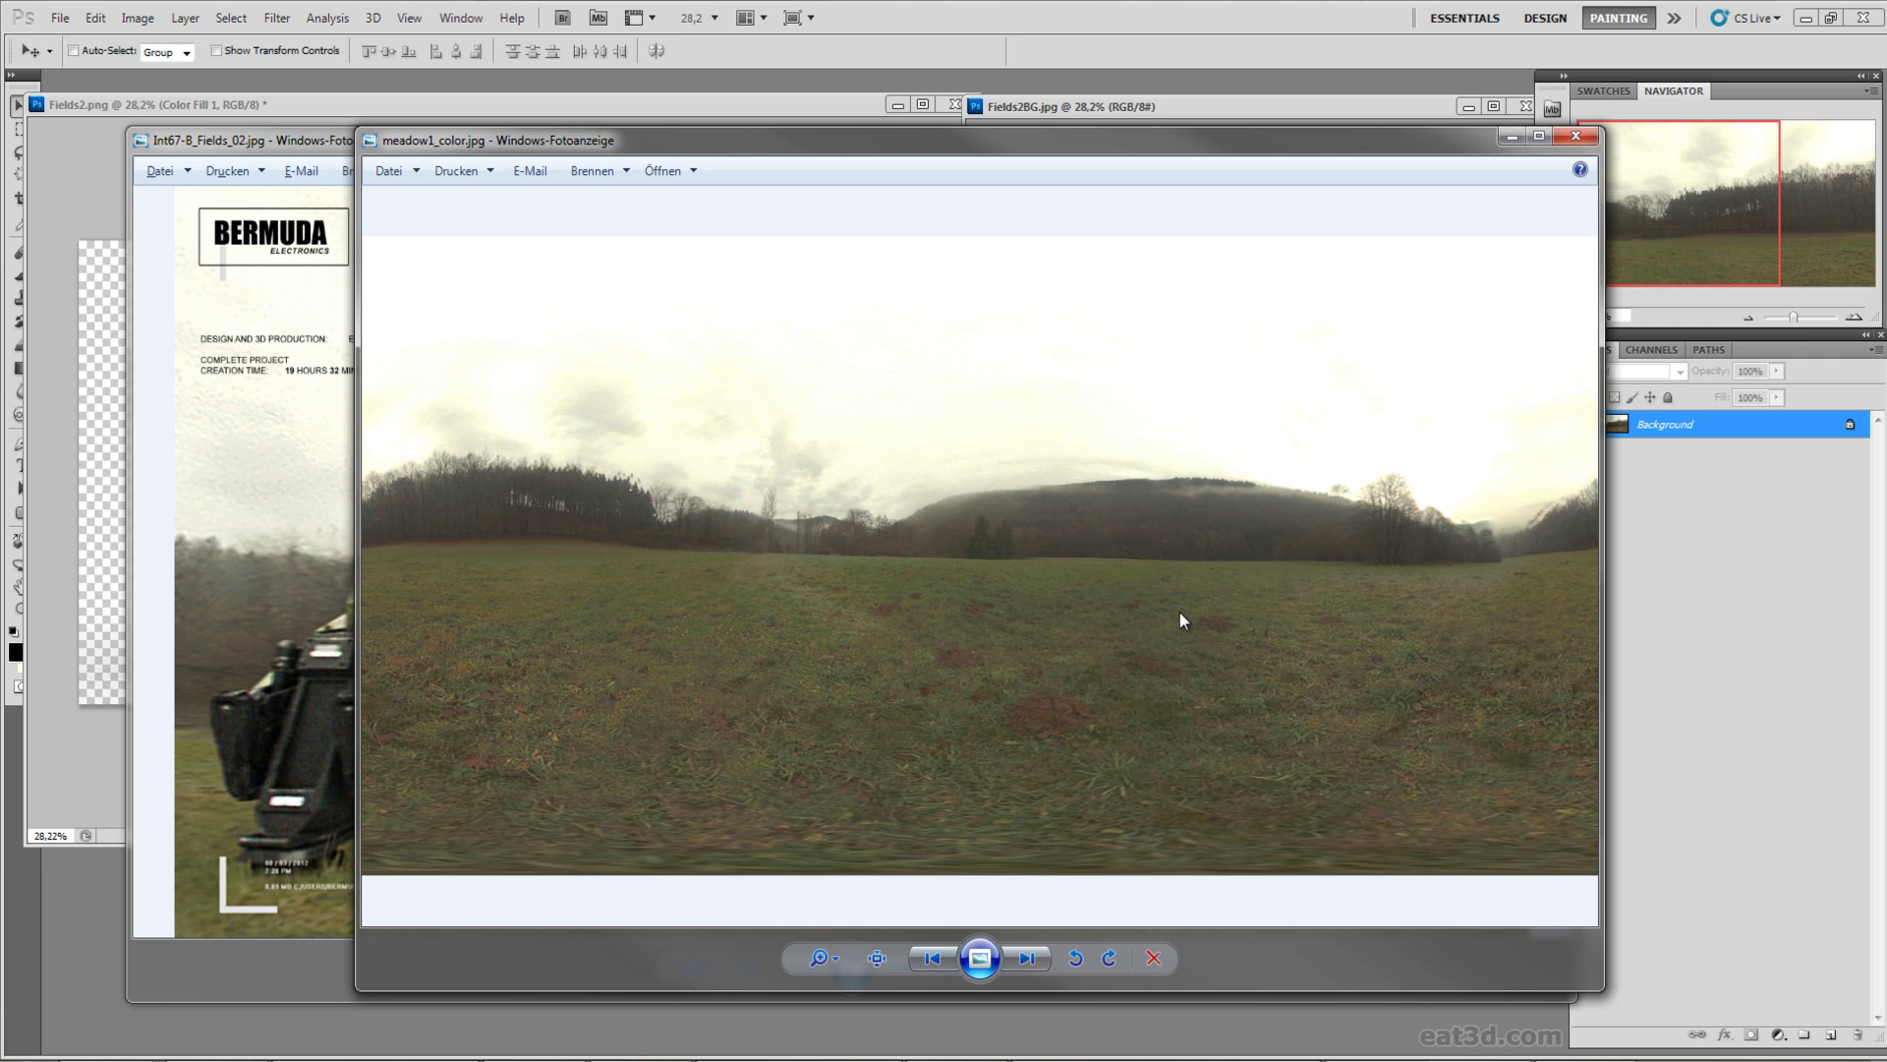
Step: Examine the treeline, sky and grass of the meadow1_color.jpg panorama up close and as a whole
{"action": "scroll", "coordinate": [1128, 576], "scroll_direction": "up", "scroll_amount": 6}
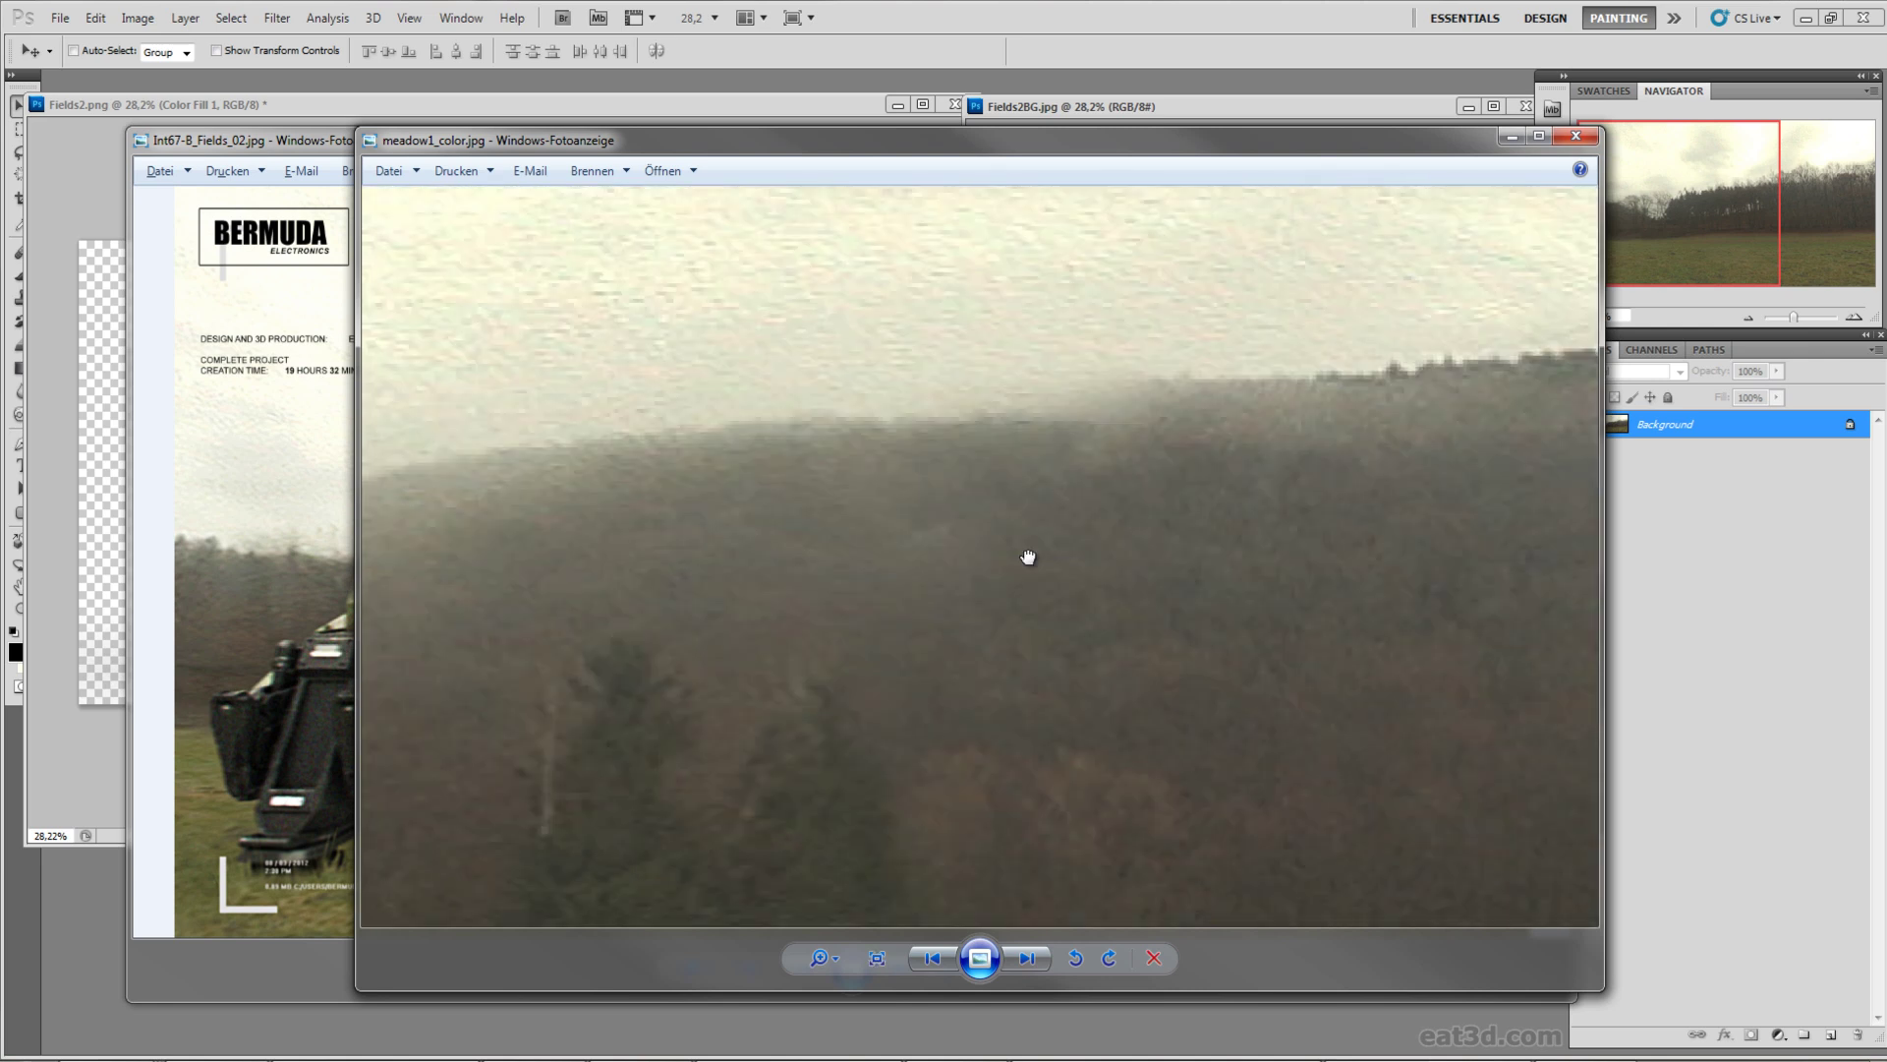
{"action": "left_click_drag", "start_coordinate": [1028, 558], "coordinate": [1154, 657]}
{"action": "left_click_drag", "start_coordinate": [1058, 539], "coordinate": [1241, 611]}
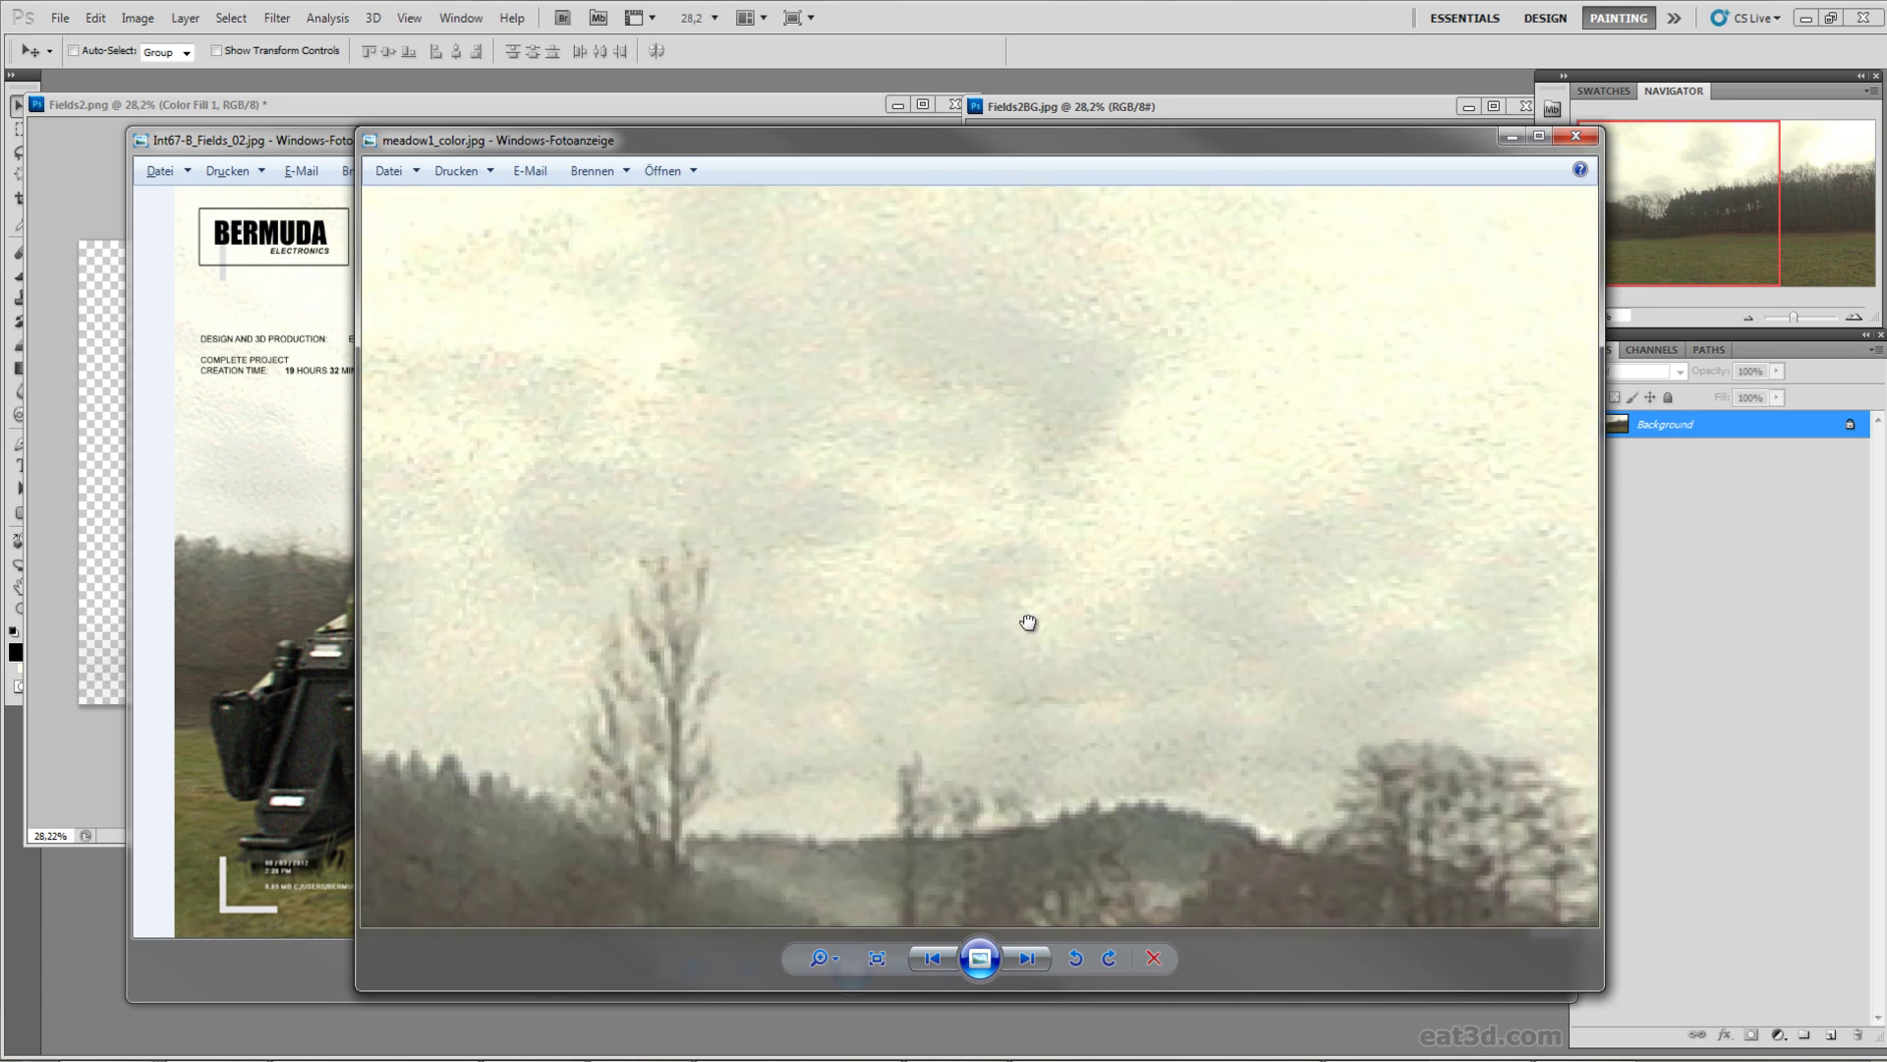
{"action": "left_click_drag", "start_coordinate": [991, 653], "coordinate": [1106, 536]}
{"action": "scroll", "coordinate": [960, 698], "scroll_direction": "down", "scroll_amount": 2}
{"action": "left_click_drag", "start_coordinate": [973, 792], "coordinate": [1119, 580]}
{"action": "left_click_drag", "start_coordinate": [1045, 664], "coordinate": [1122, 543]}
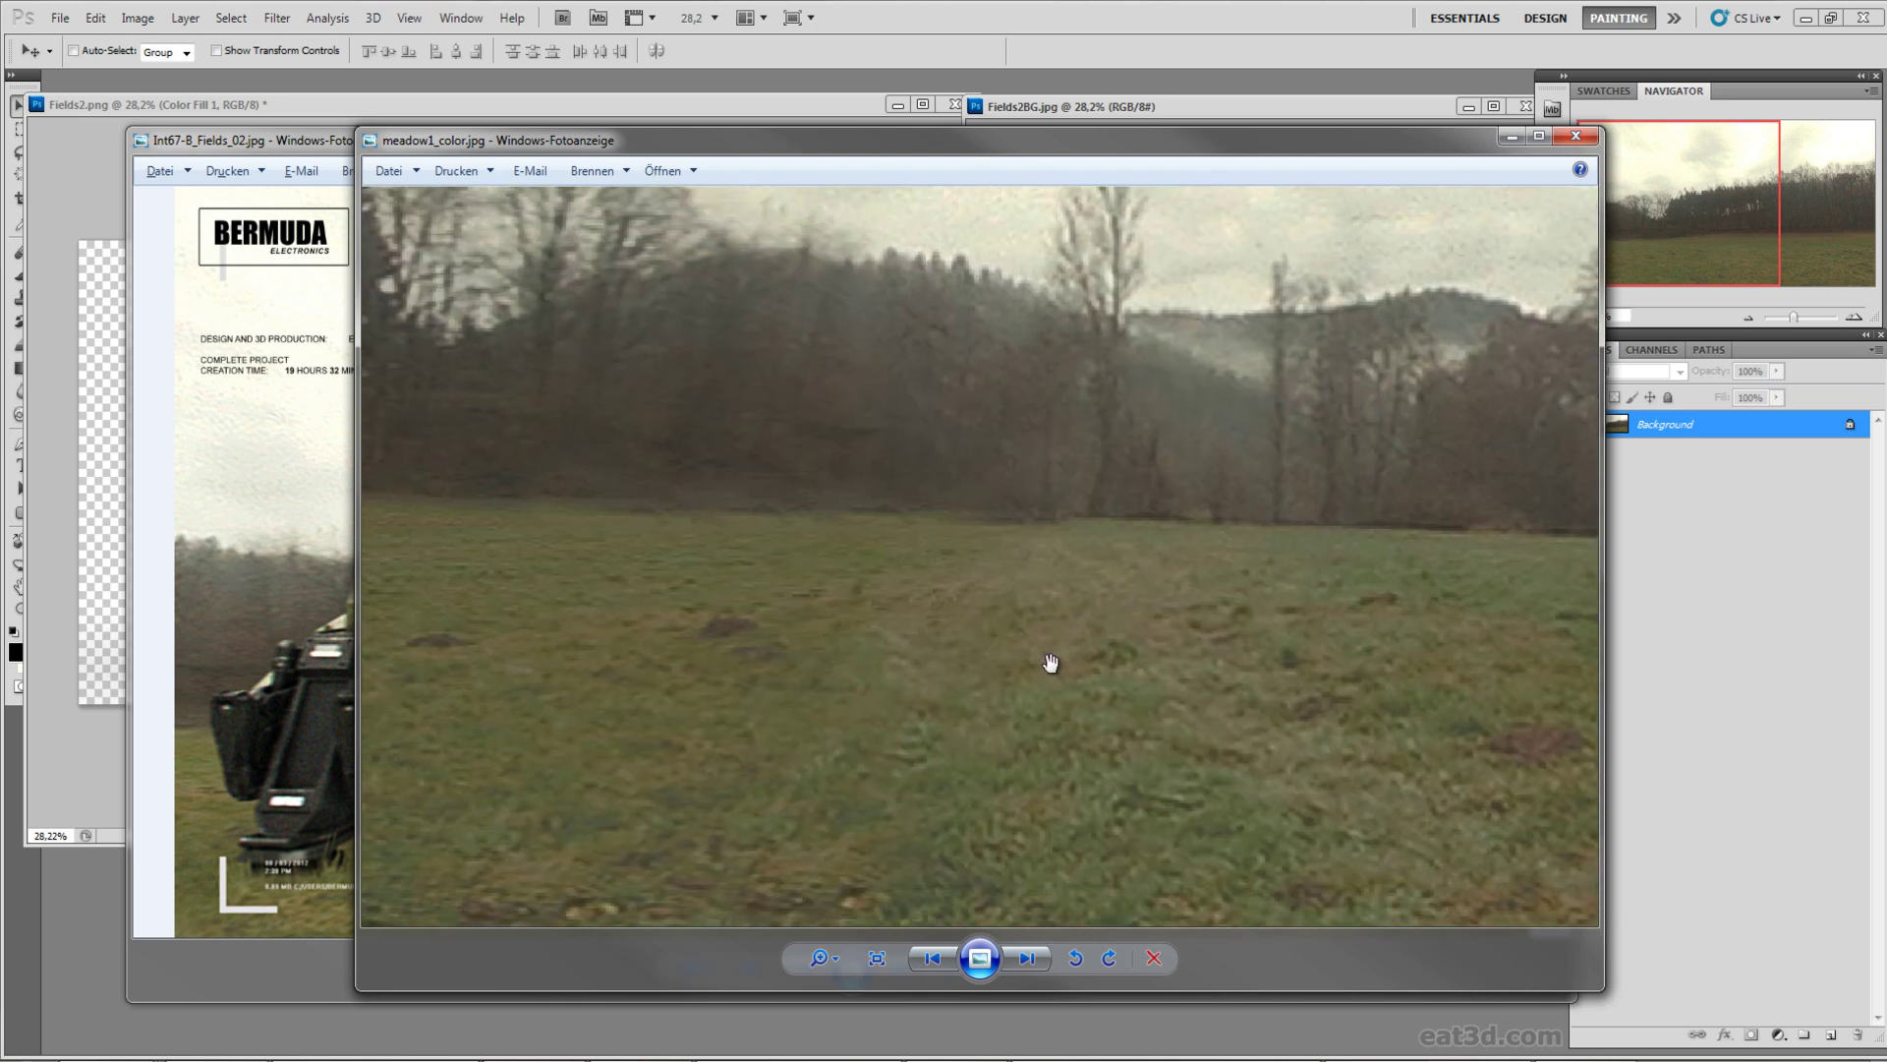
{"action": "scroll", "coordinate": [1051, 663], "scroll_direction": "down", "scroll_amount": 3}
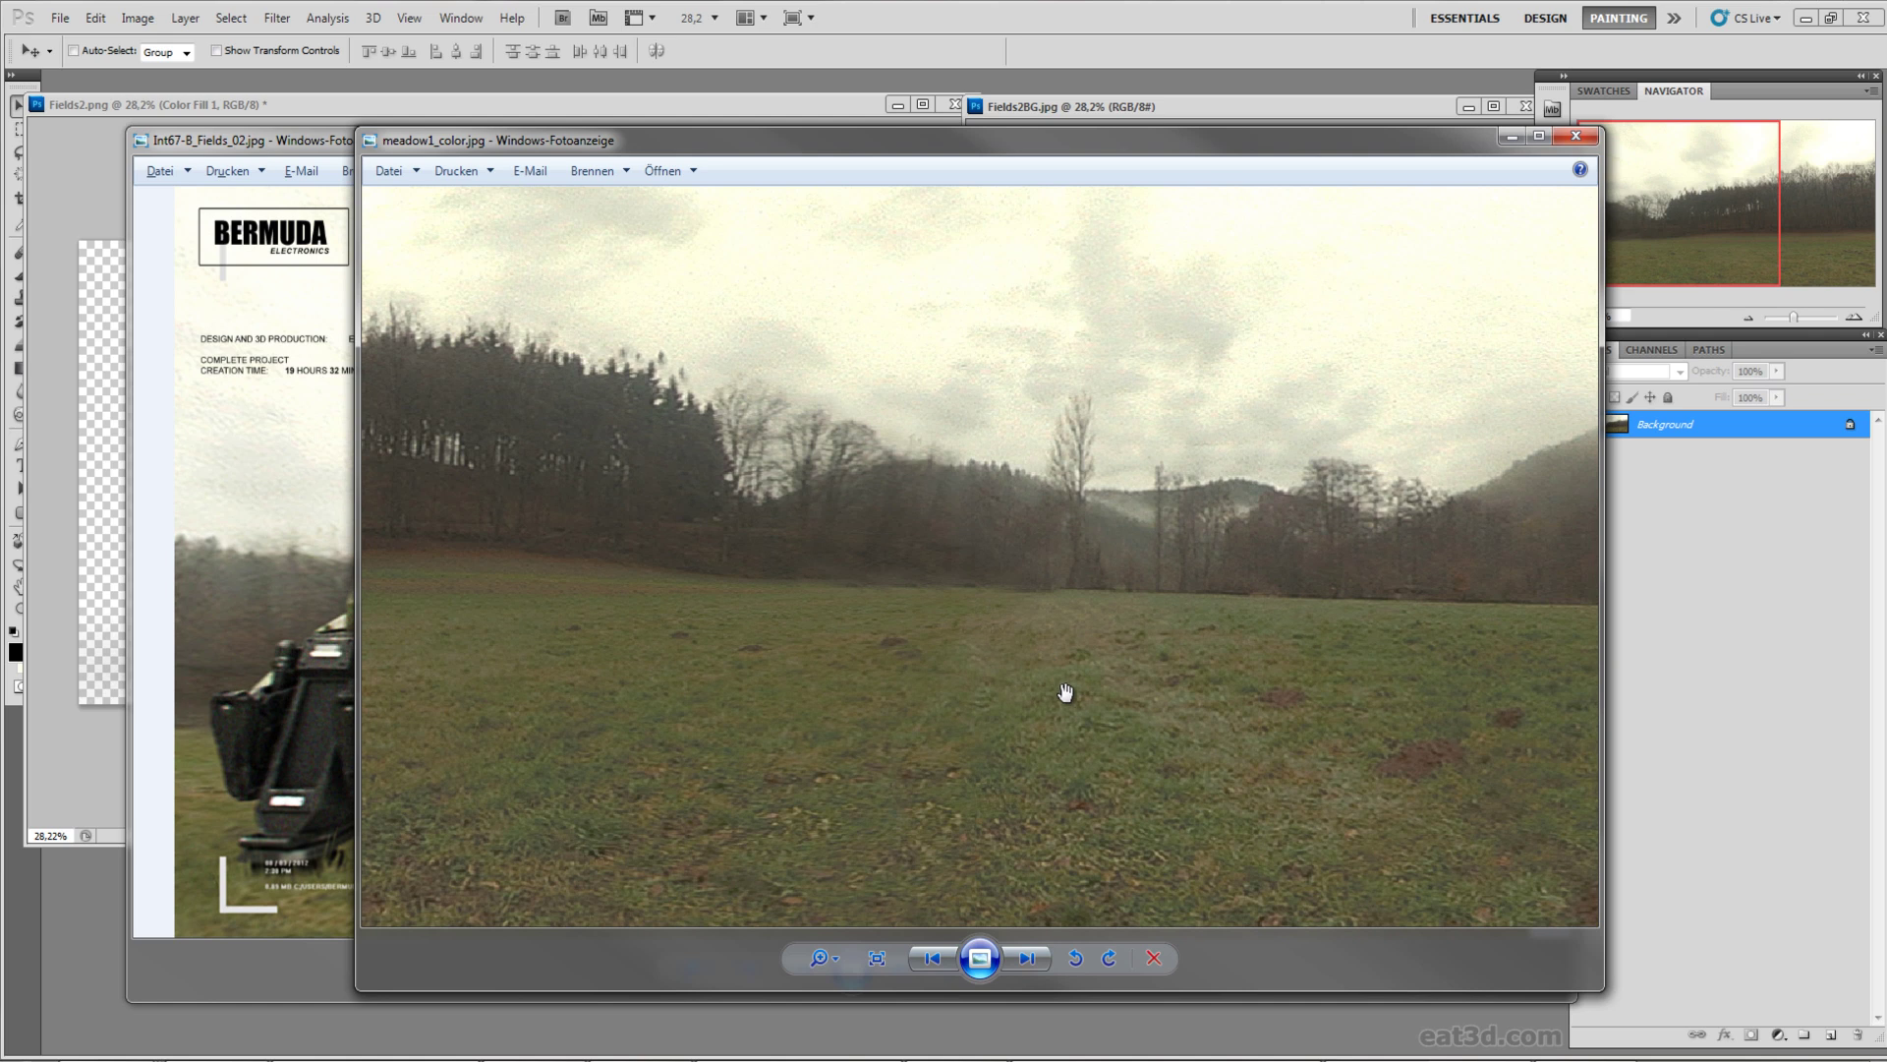
{"action": "scroll", "coordinate": [1017, 678], "scroll_direction": "down", "scroll_amount": 2}
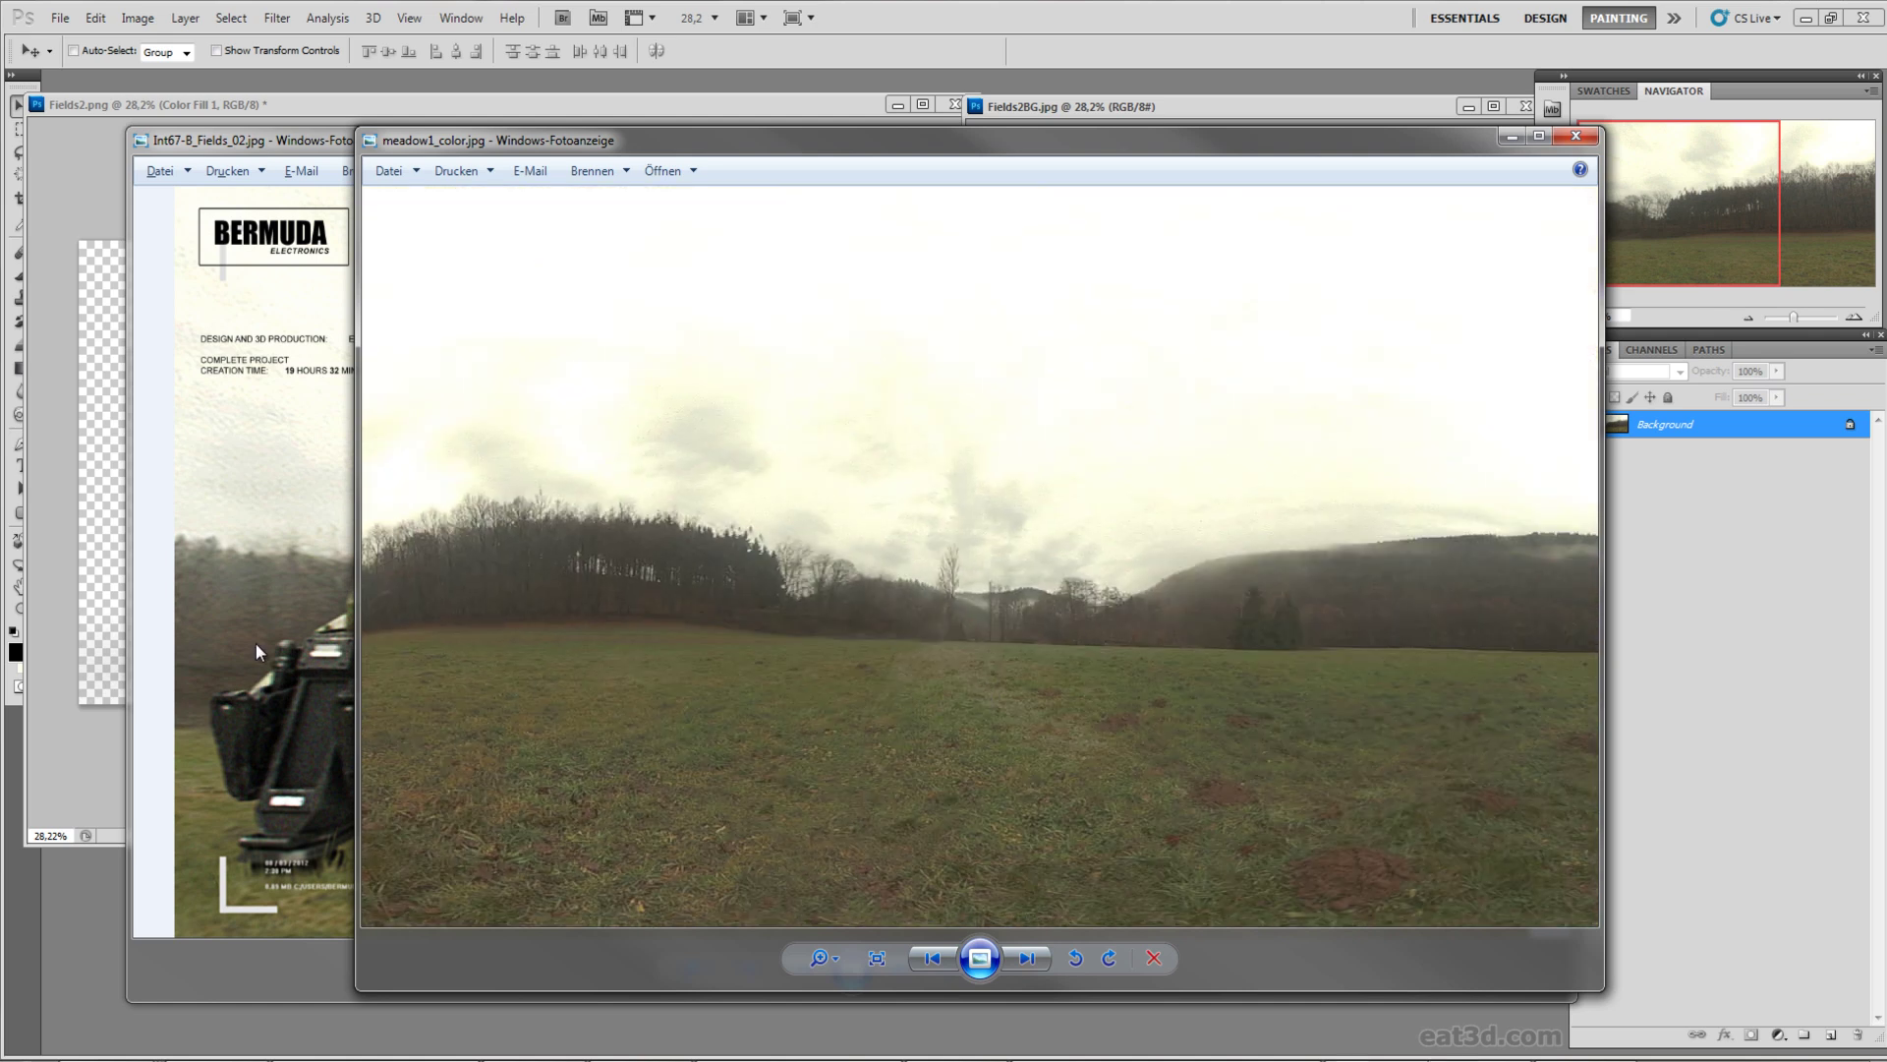
Step: Return to Fields2.png in Photoshop, show its Color Fill 1 layer, move the window towards the workspace centre, and dismiss the mail notification
{"action": "left_click", "coordinate": [255, 645]}
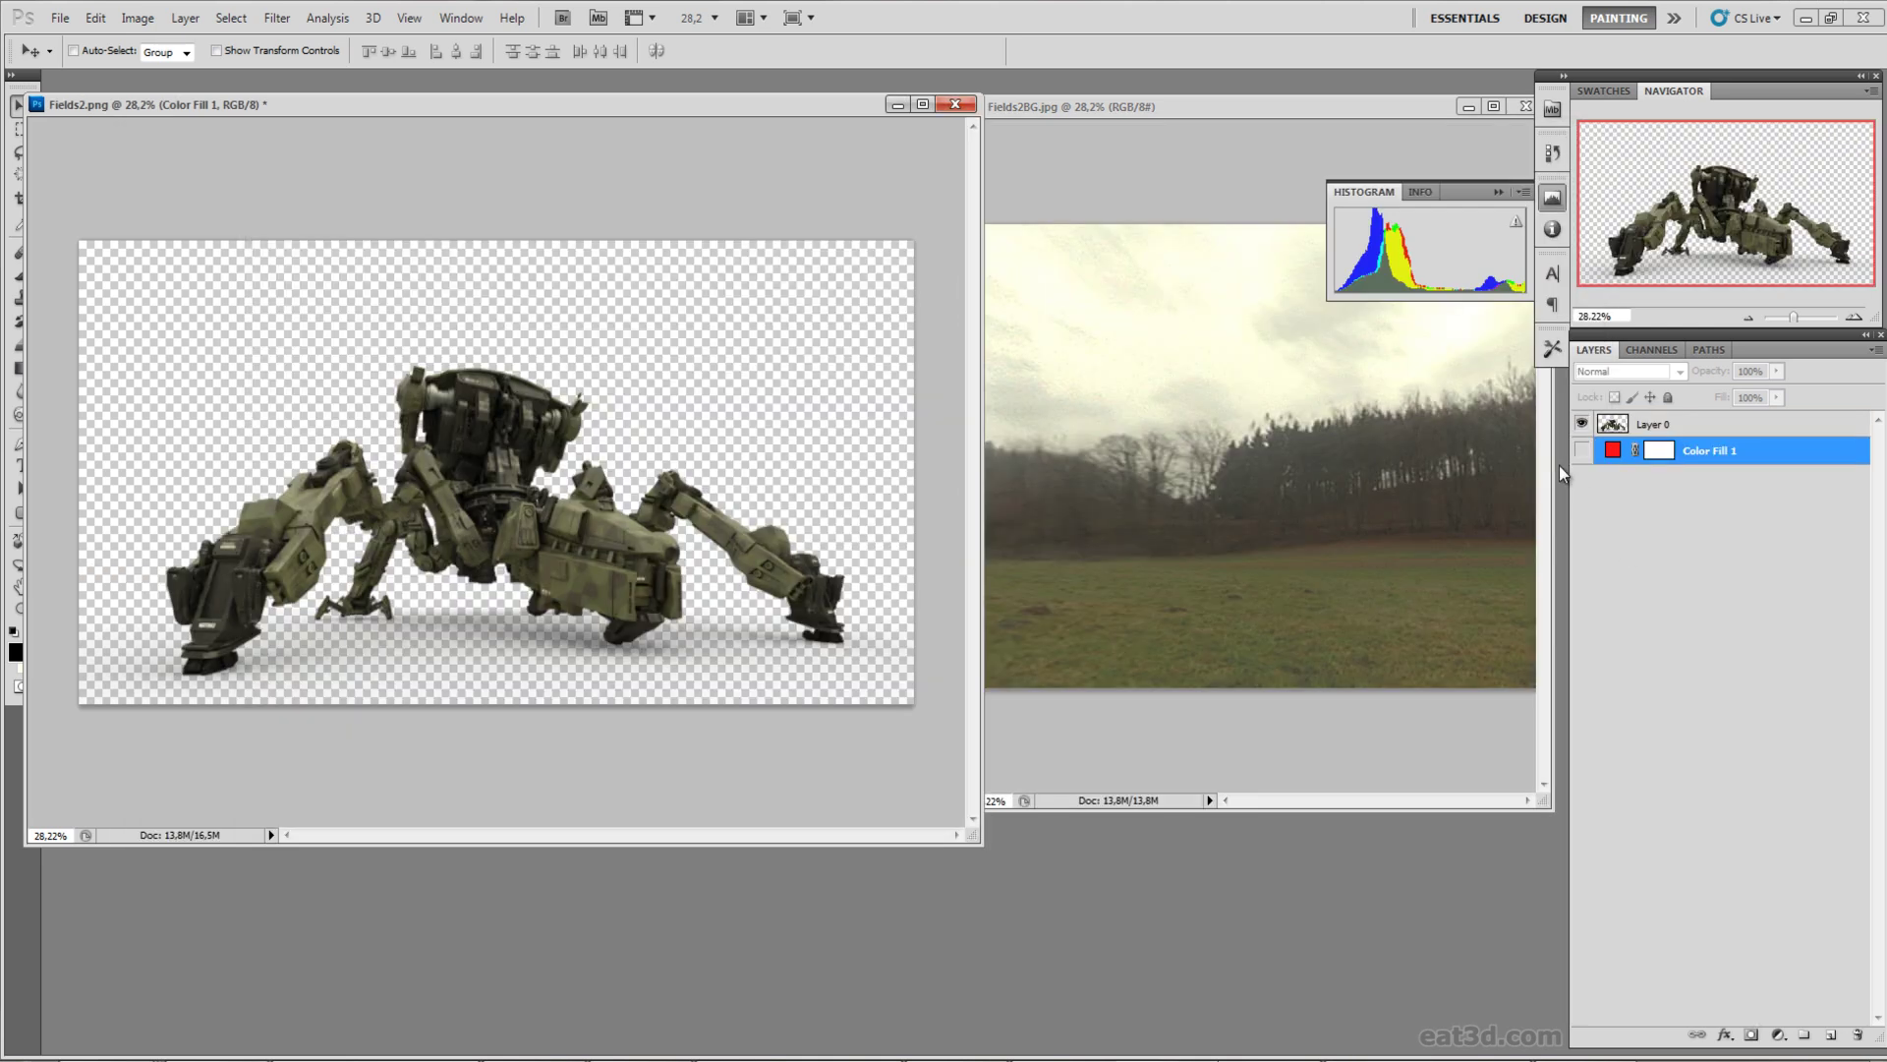
{"action": "left_click", "coordinate": [1581, 450]}
{"action": "left_click_drag", "start_coordinate": [610, 104], "coordinate": [930, 173]}
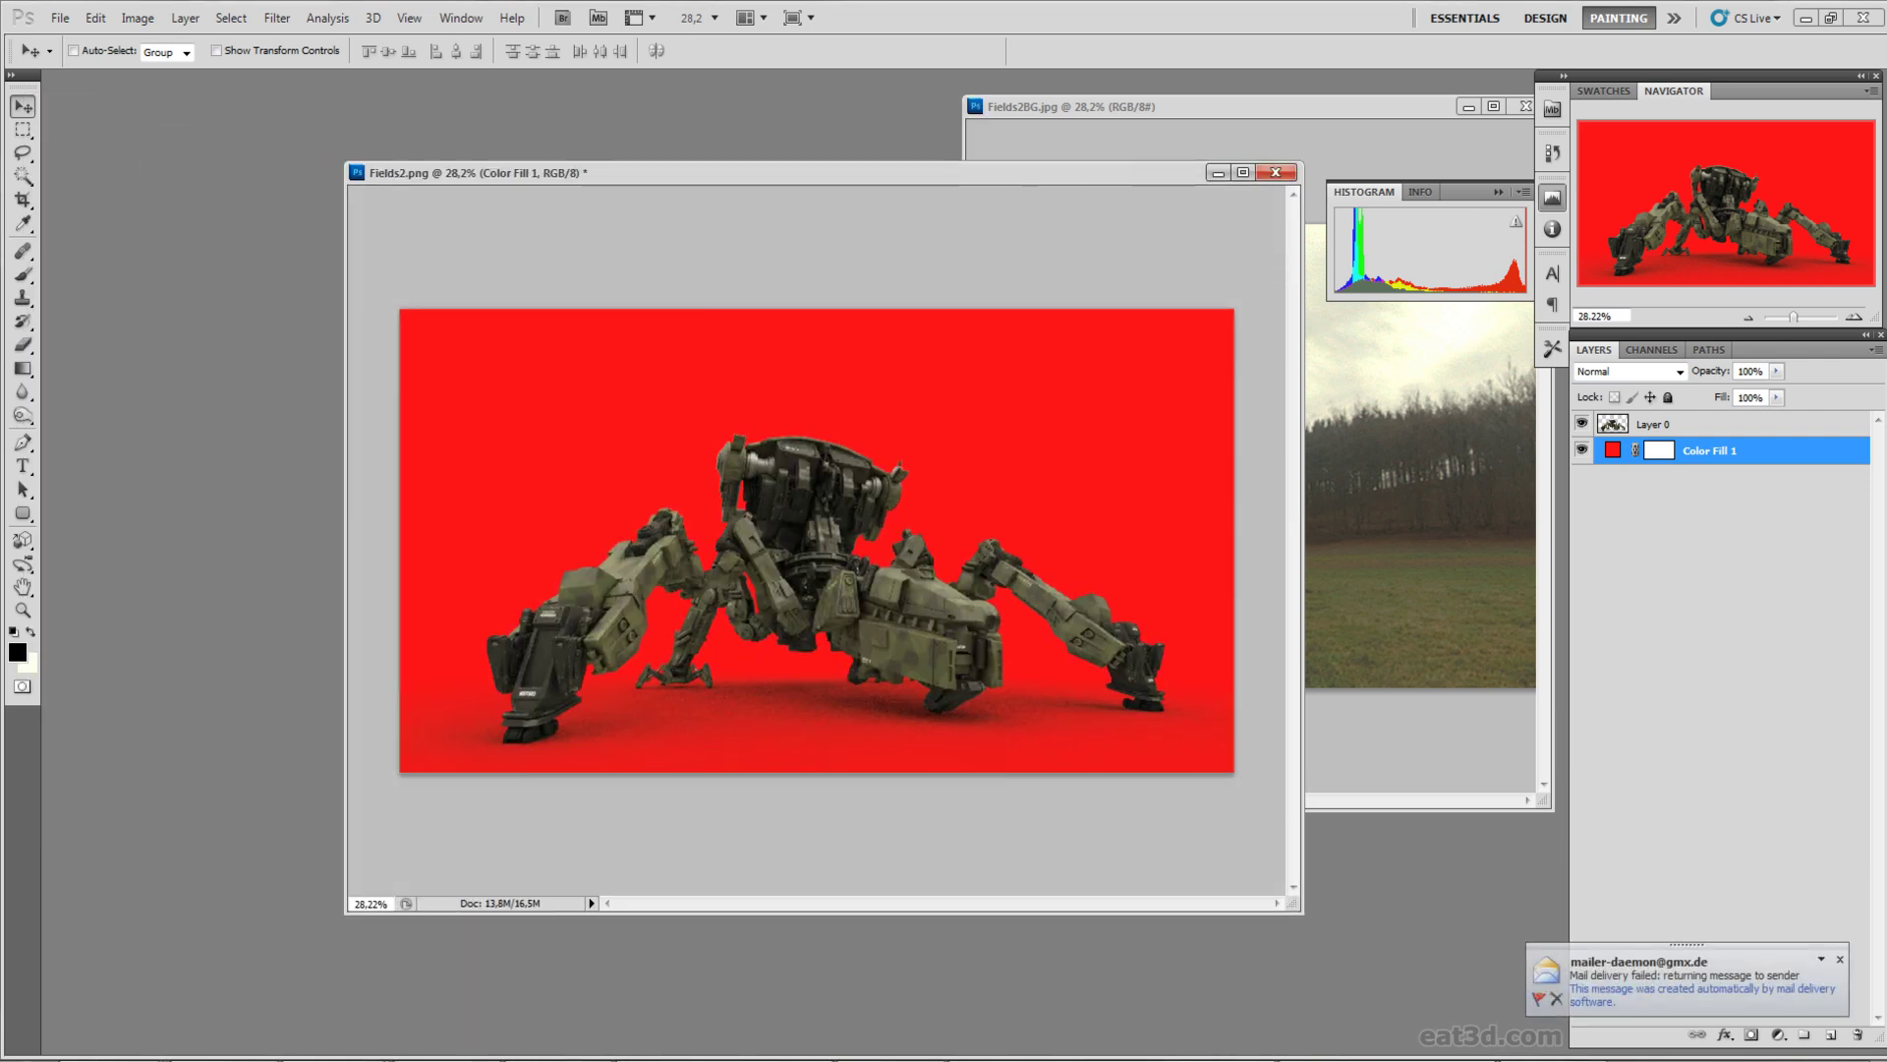
{"action": "left_click", "coordinate": [1838, 964]}
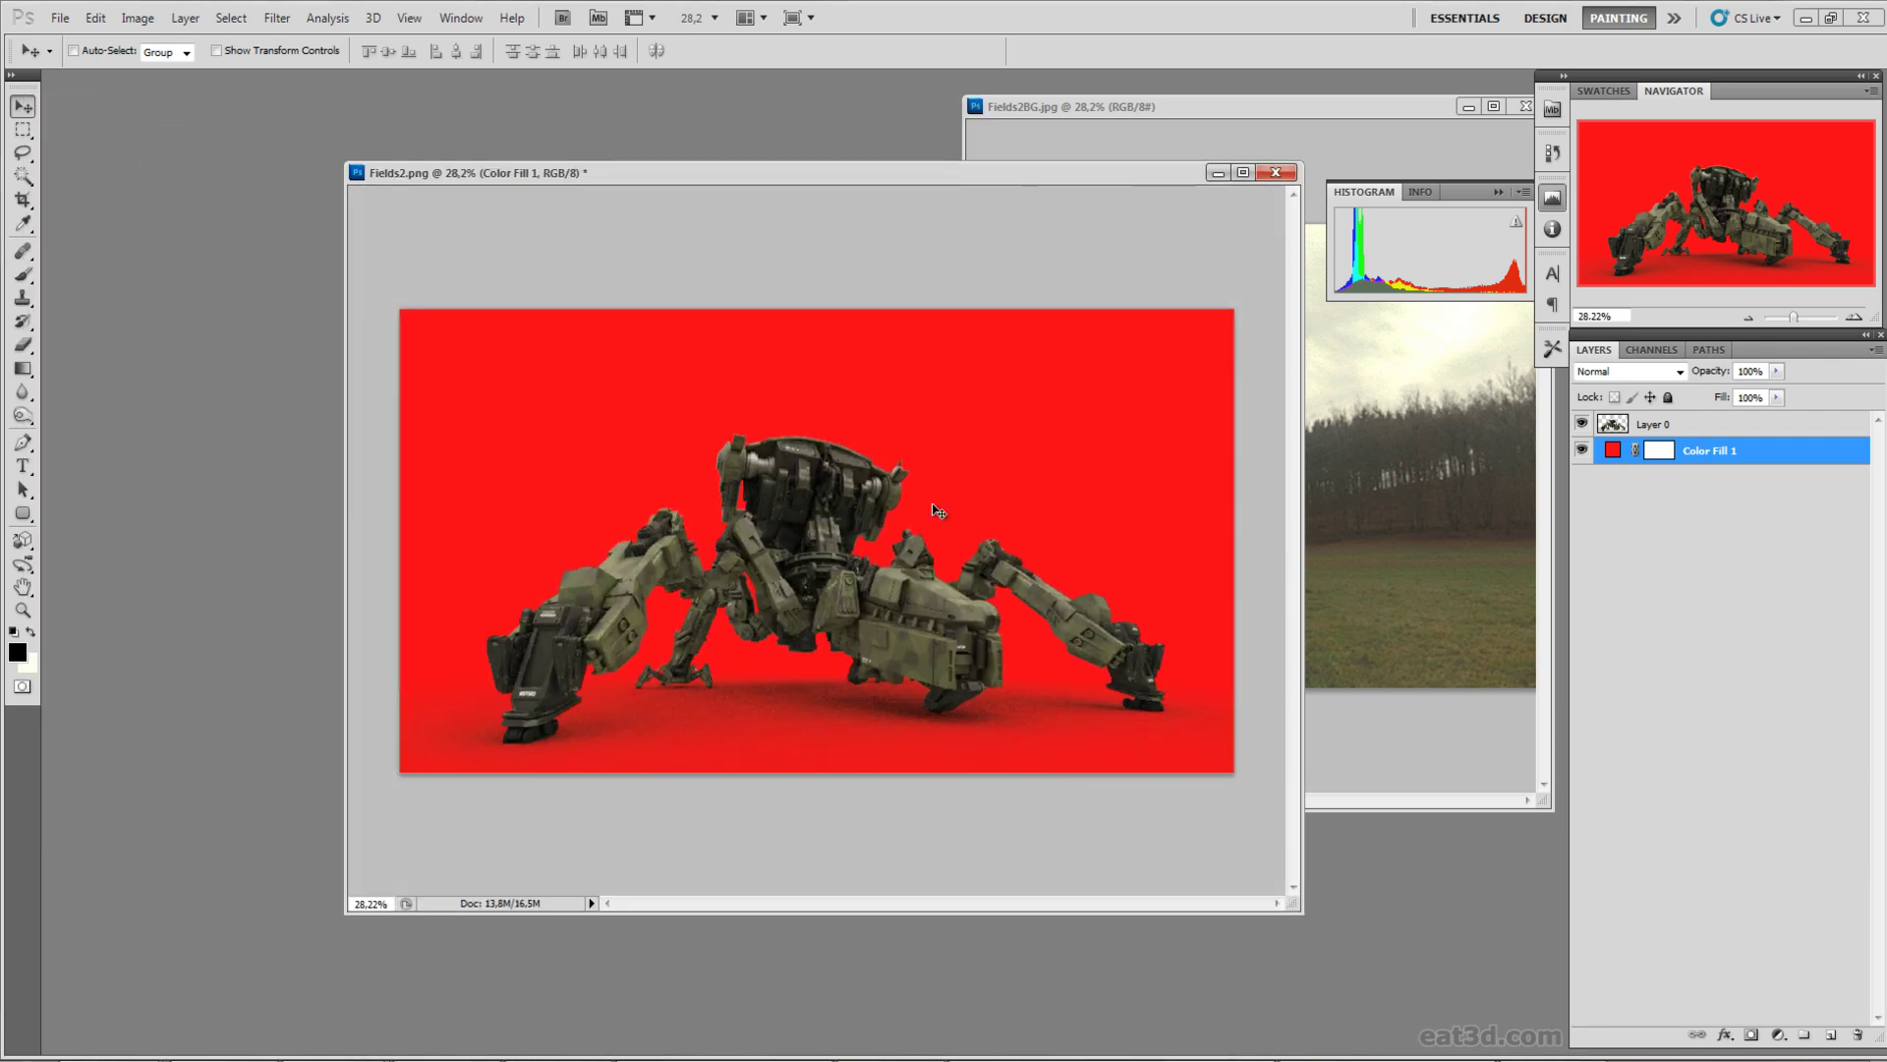
Step: Shift the Fields2.png window aside, view the finished composite Int67-B_Fields_02.jpg in the Windows photo viewer, and return to Photoshop
{"action": "left_click_drag", "start_coordinate": [909, 180], "coordinate": [767, 164]}
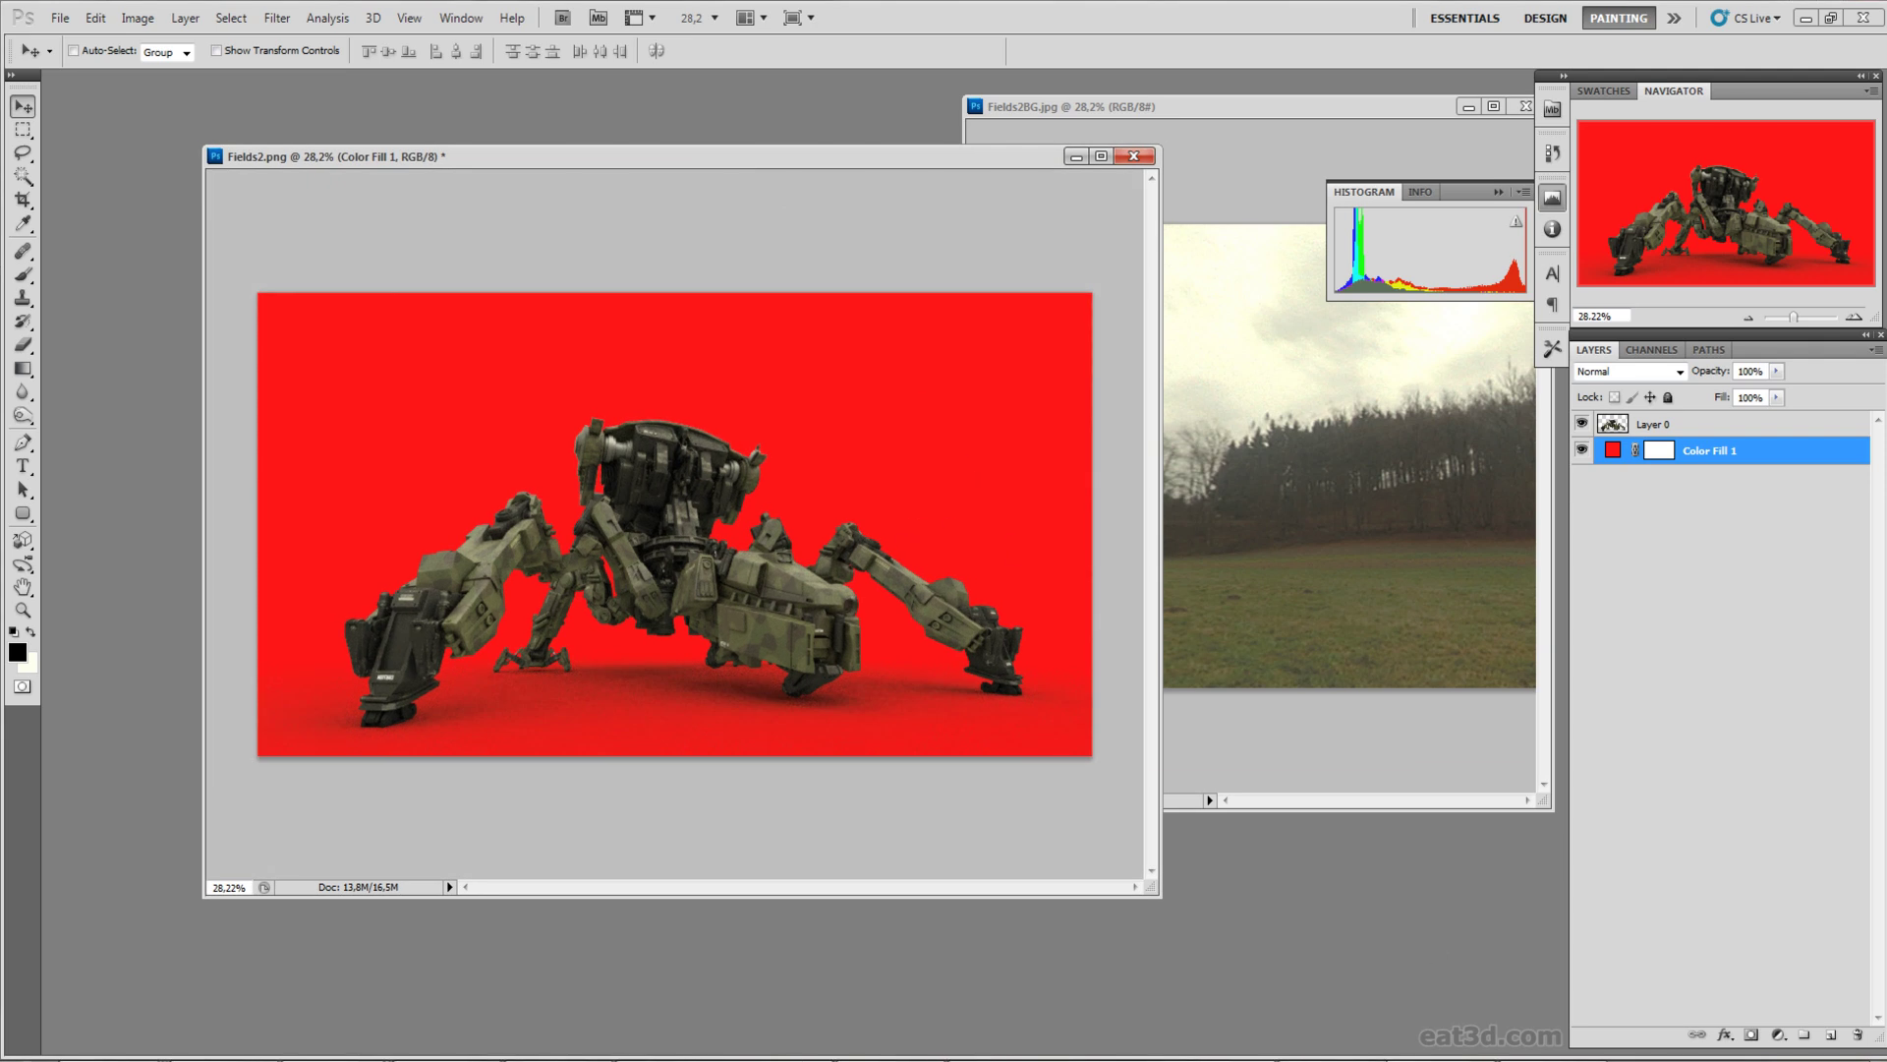
{"action": "mouse_move", "coordinate": [1388, 1061]}
{"action": "left_click", "coordinate": [1301, 981]}
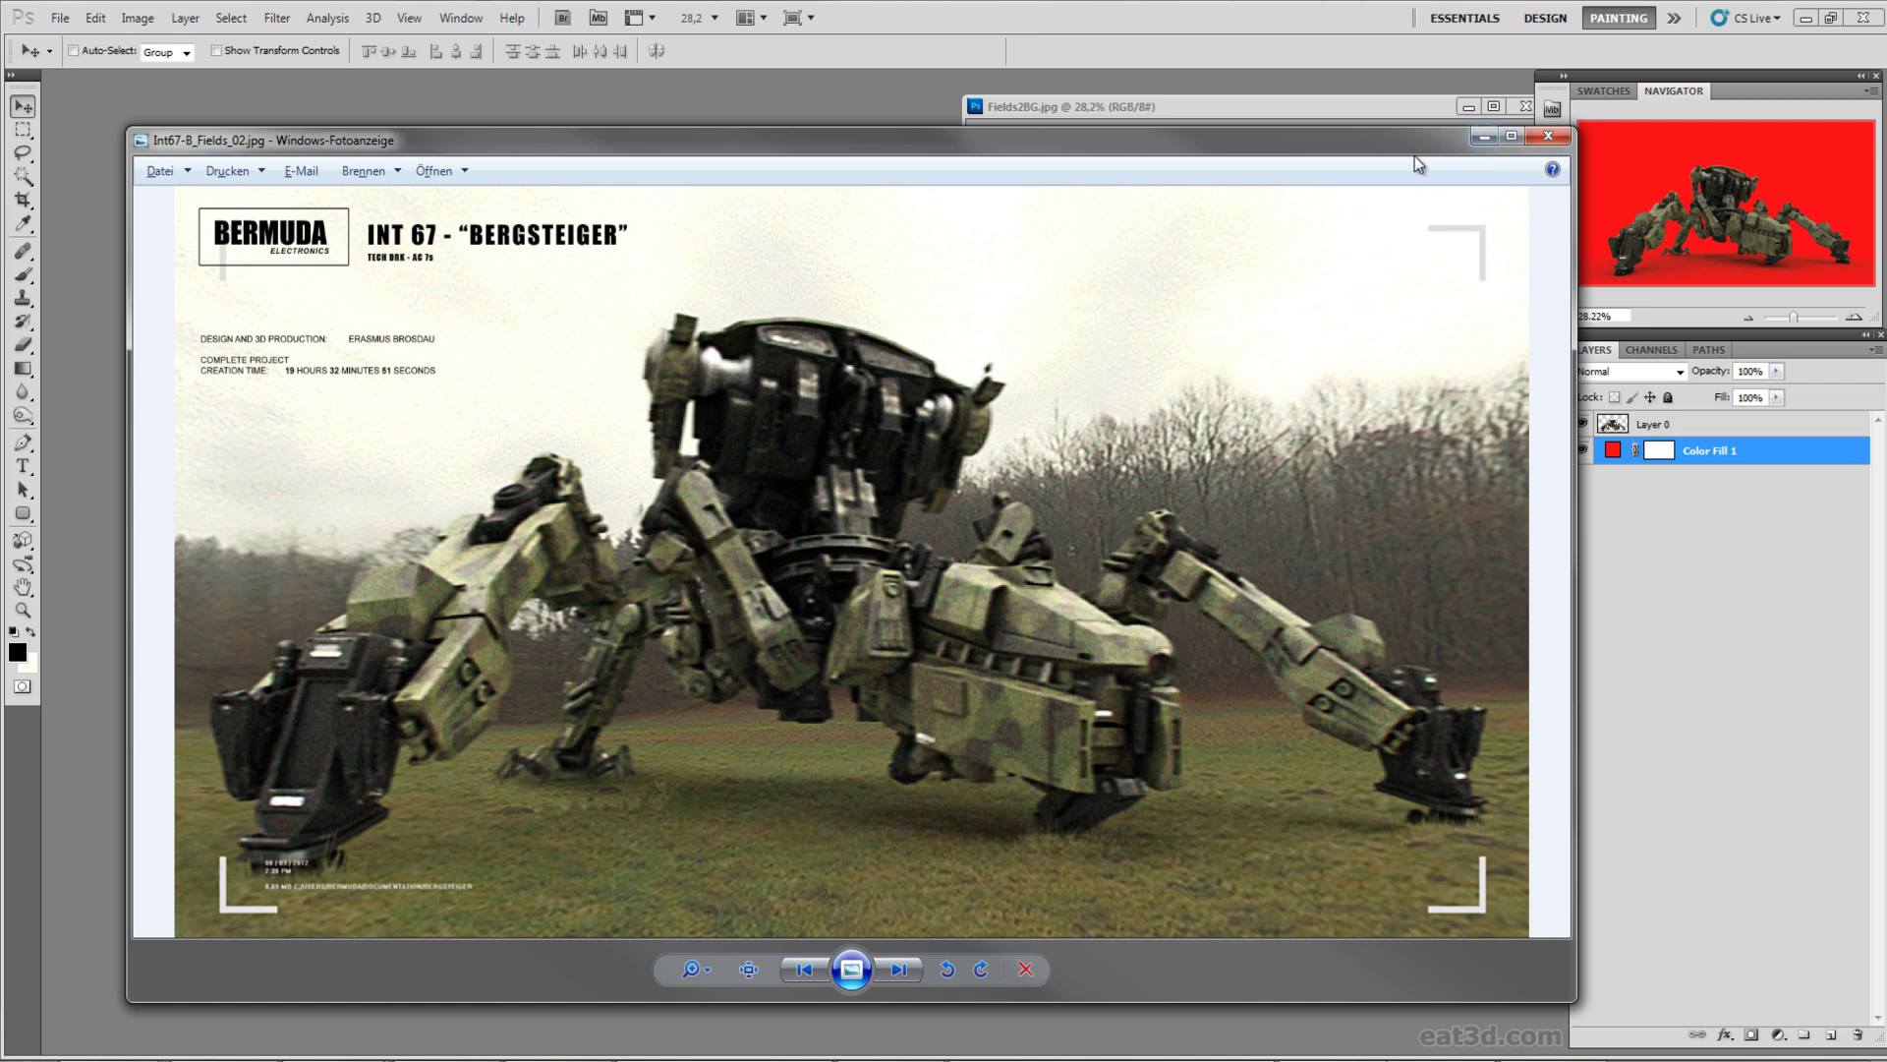
{"action": "left_click_drag", "start_coordinate": [1405, 145], "coordinate": [1402, 143]}
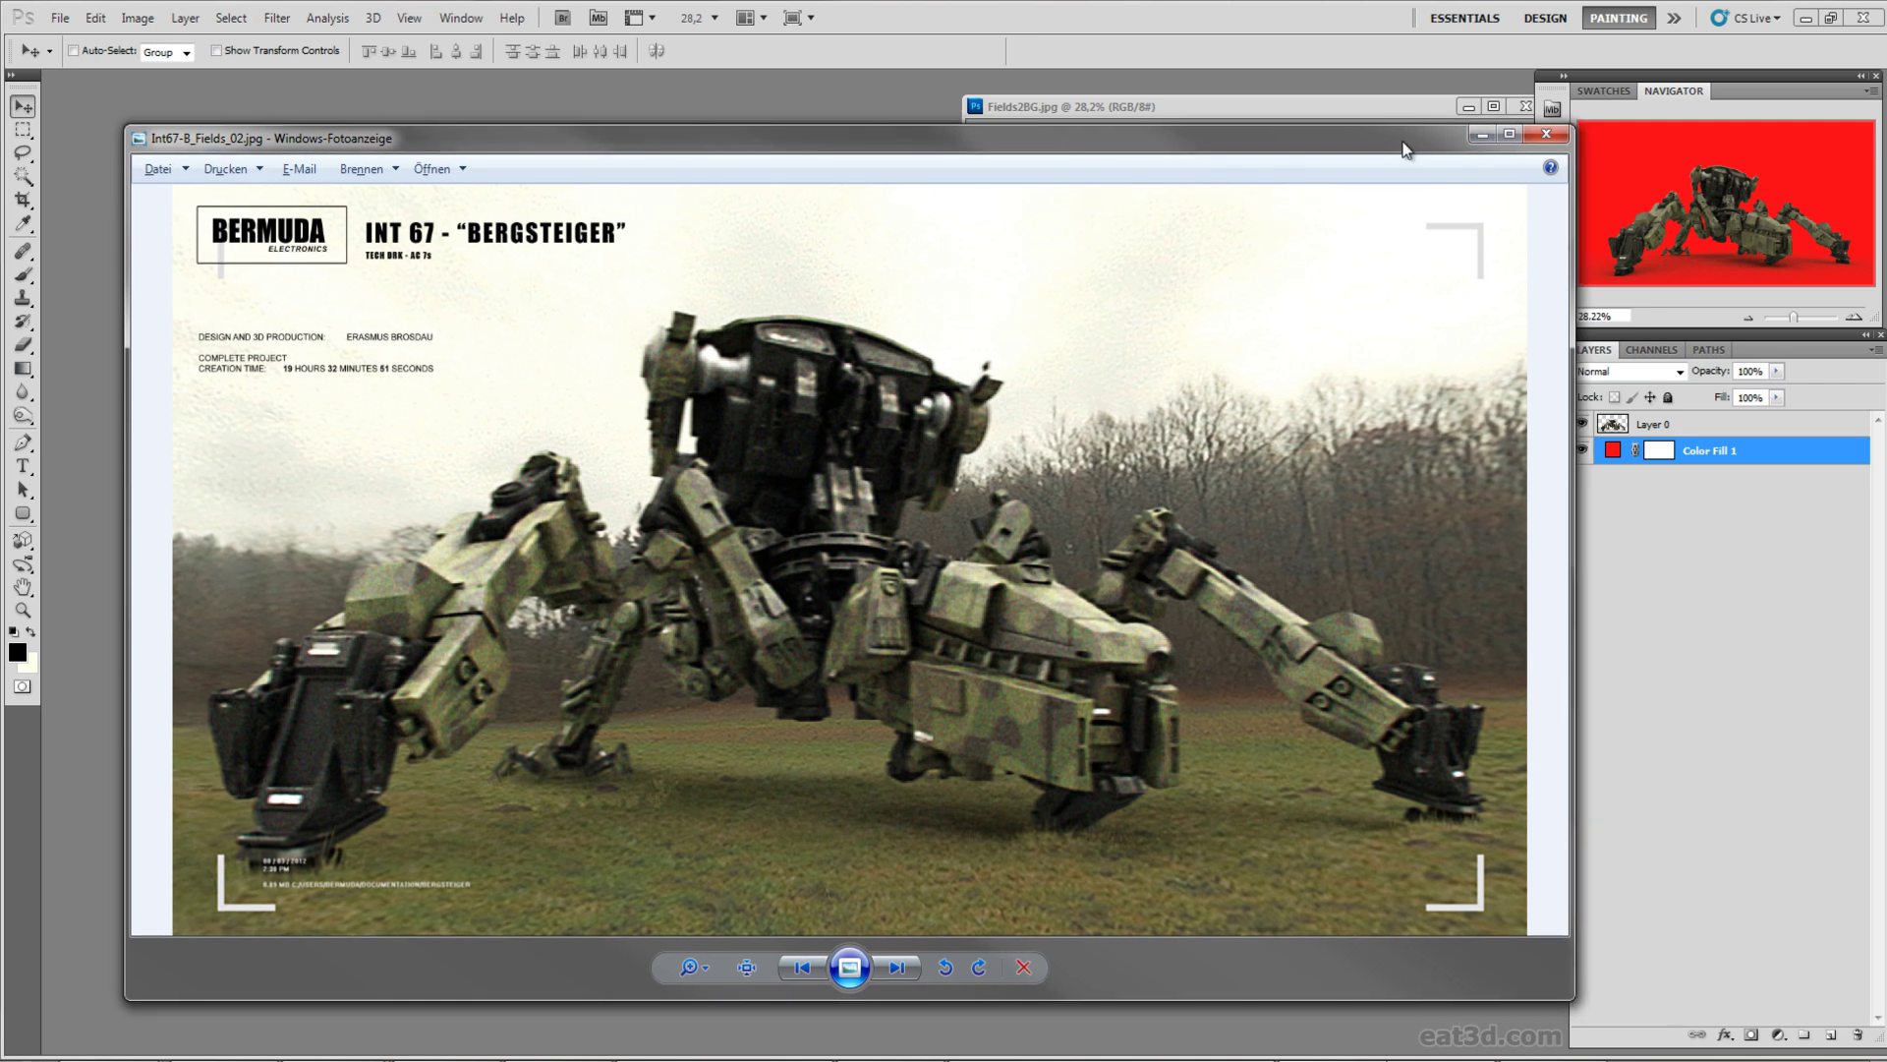
{"action": "left_click", "coordinate": [1474, 138]}
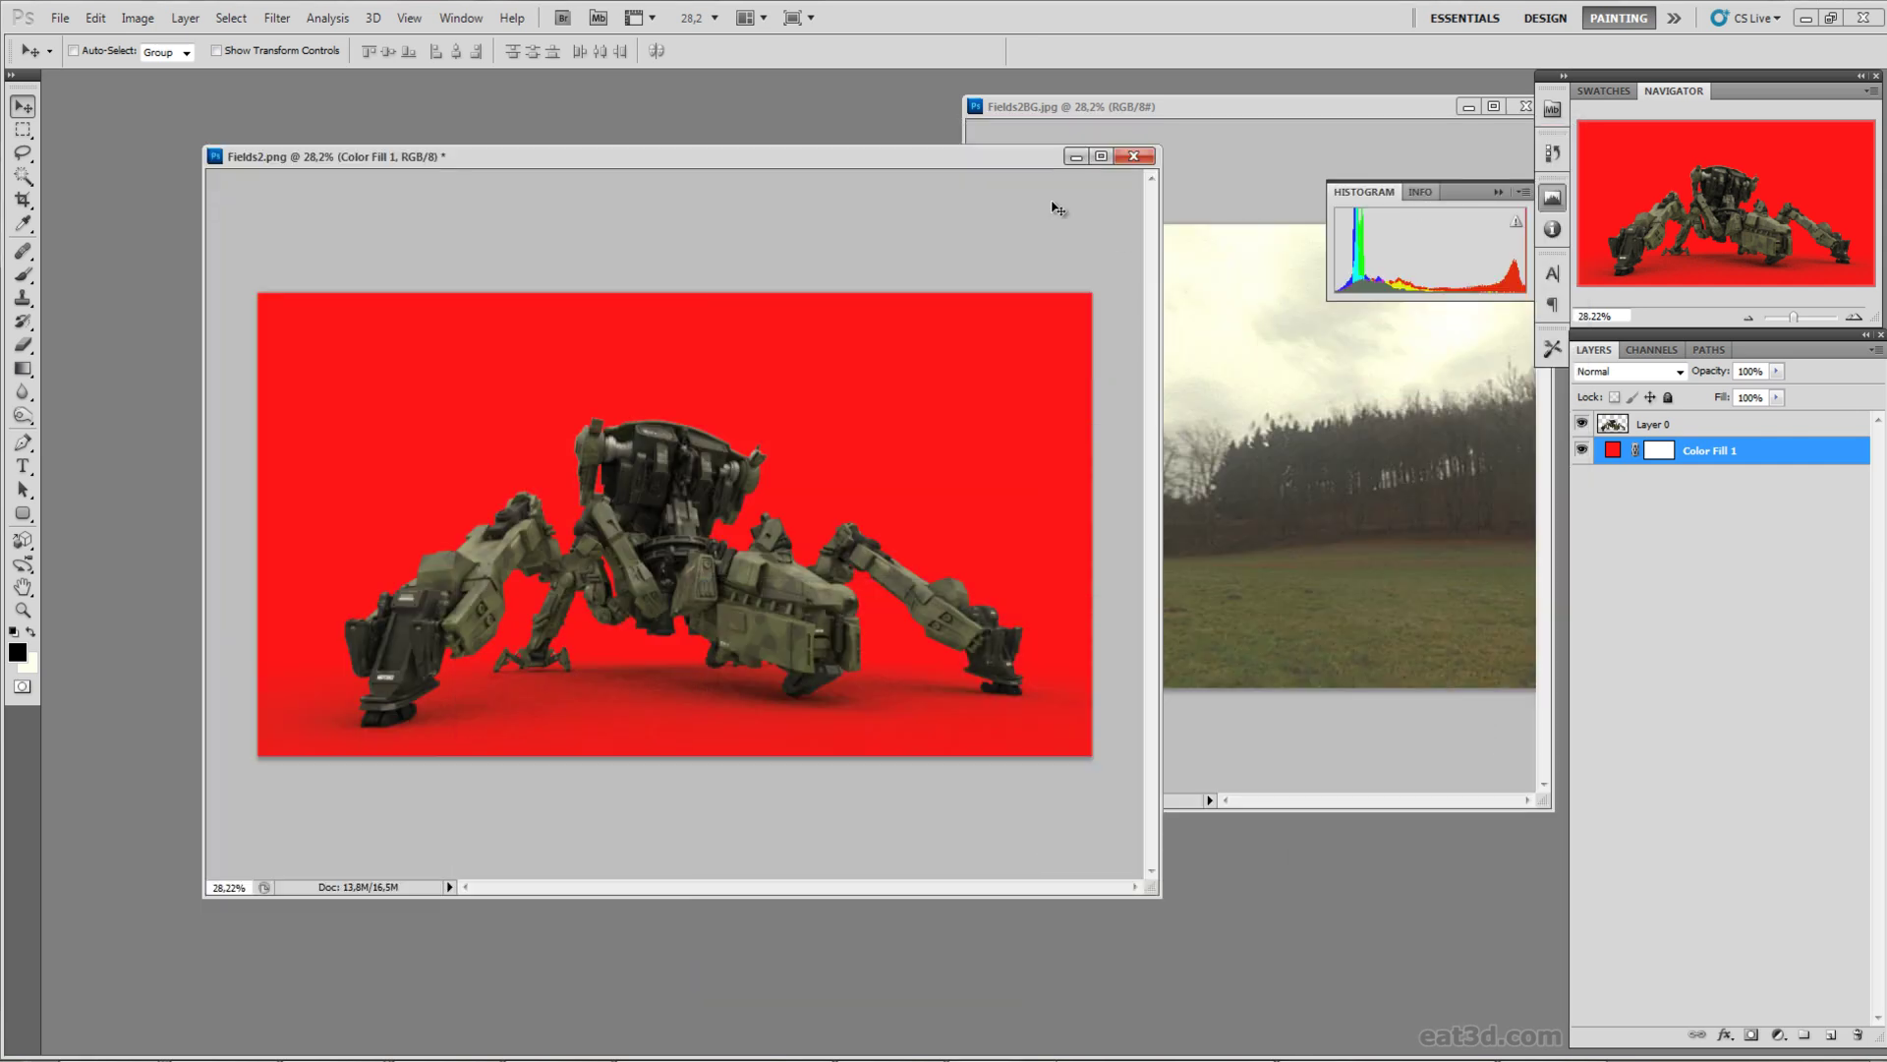
Step: Place the Fields2.png window beside Fields2BG.jpg, hide the red Color Fill 1 layer, and select the robot's Layer 0
{"action": "left_click_drag", "start_coordinate": [981, 165], "coordinate": [783, 123]}
{"action": "left_click", "coordinate": [1079, 169]}
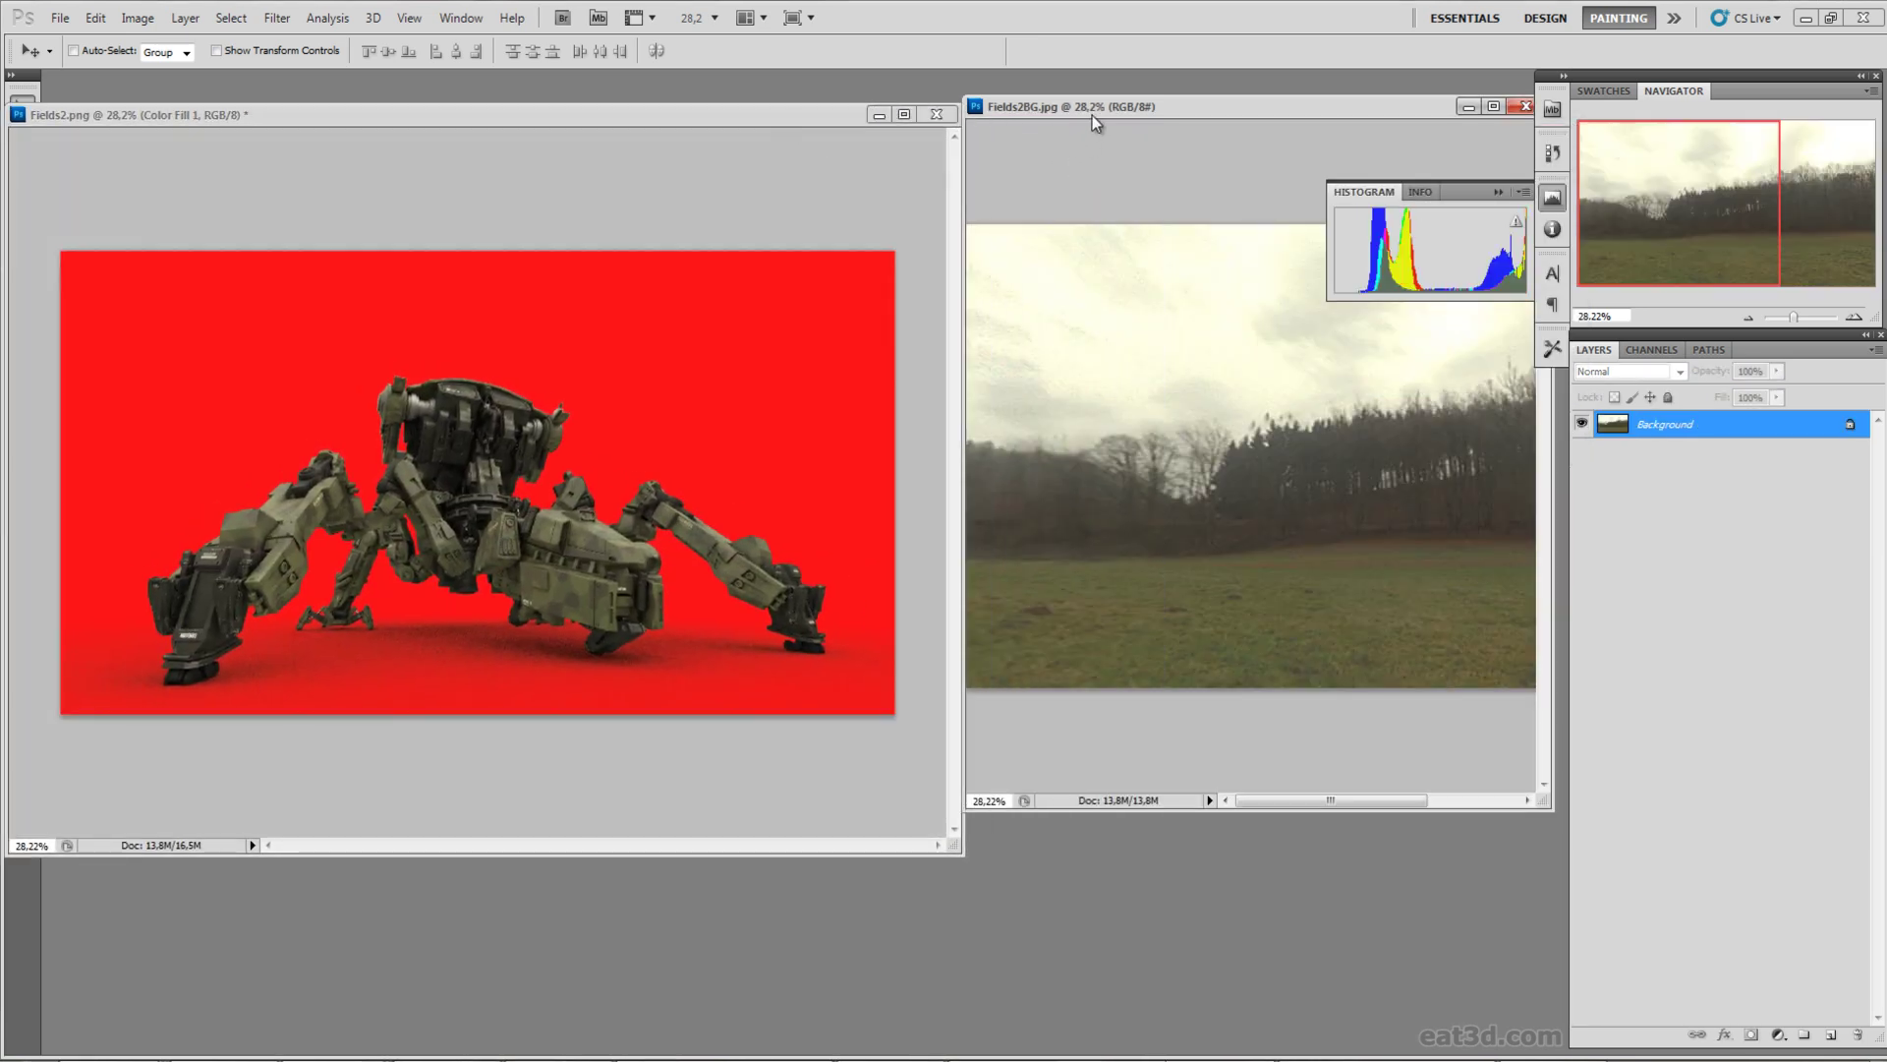
{"action": "left_click", "coordinate": [733, 564]}
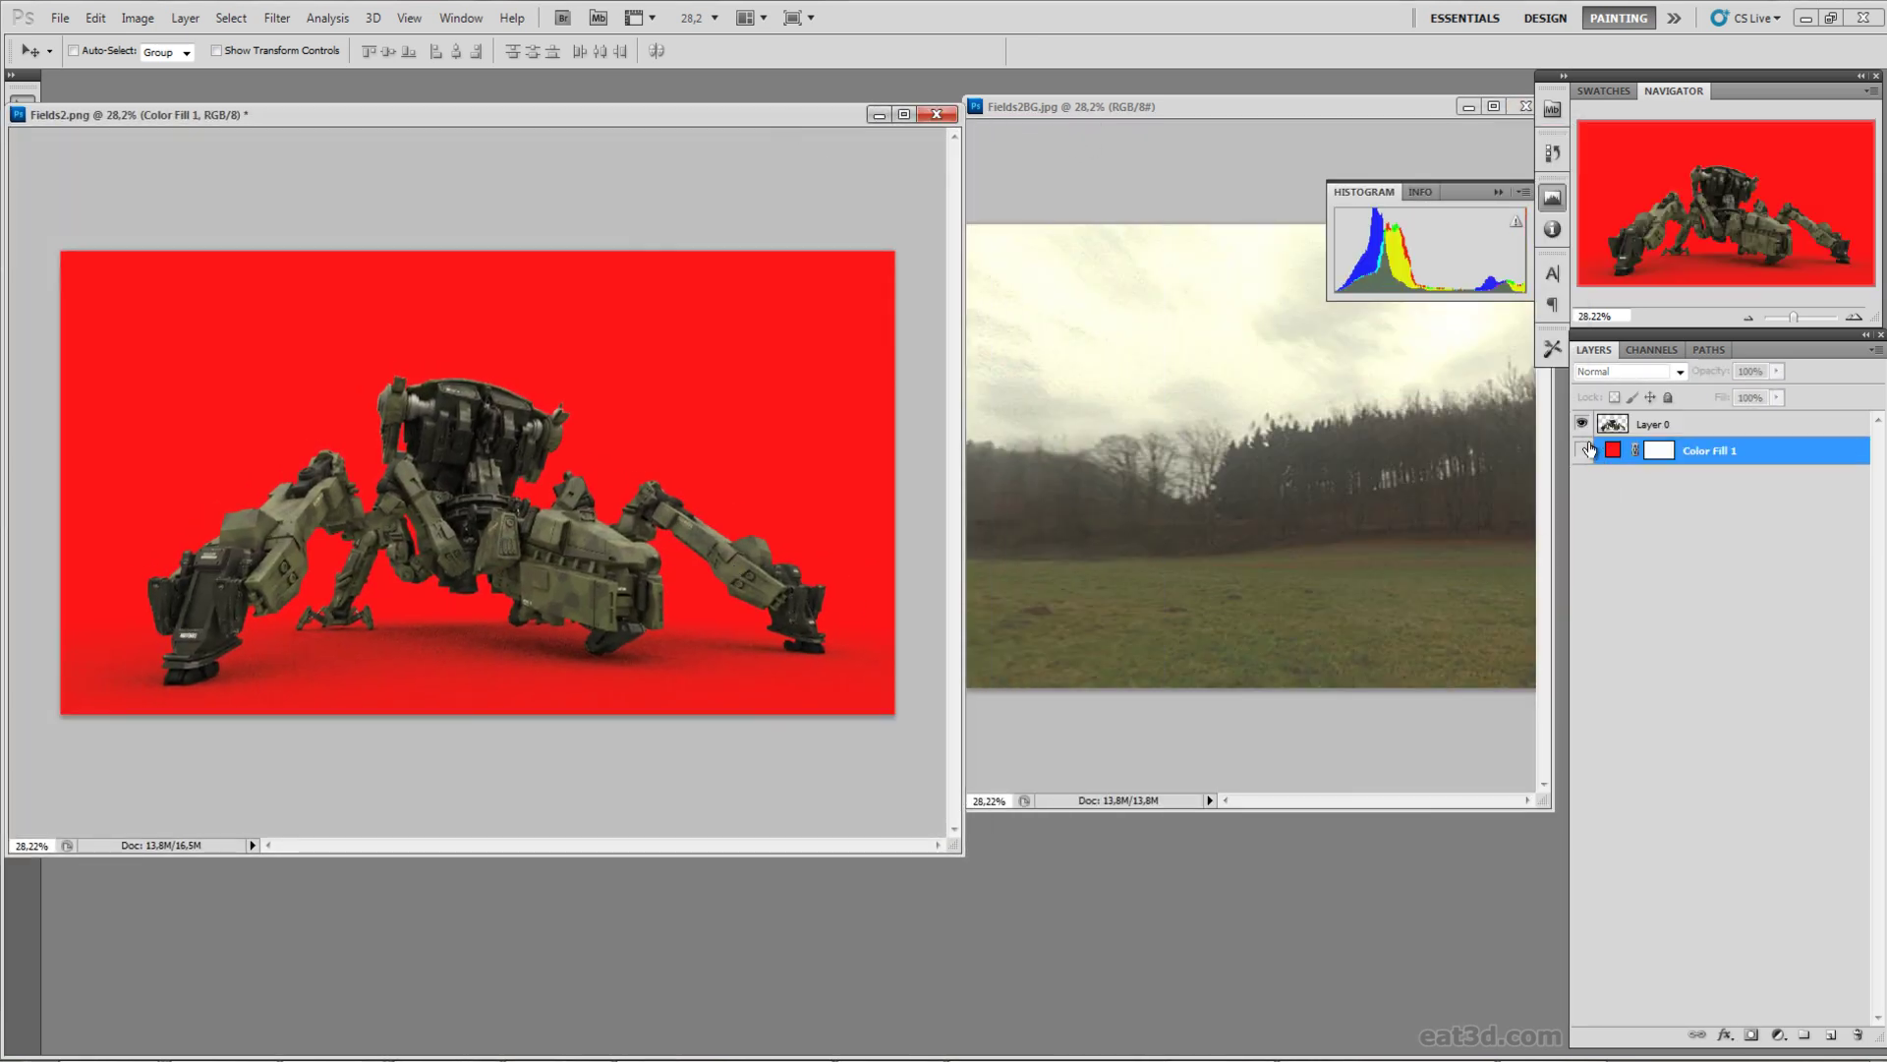
{"action": "left_click", "coordinate": [1582, 450]}
{"action": "left_click", "coordinate": [1676, 425]}
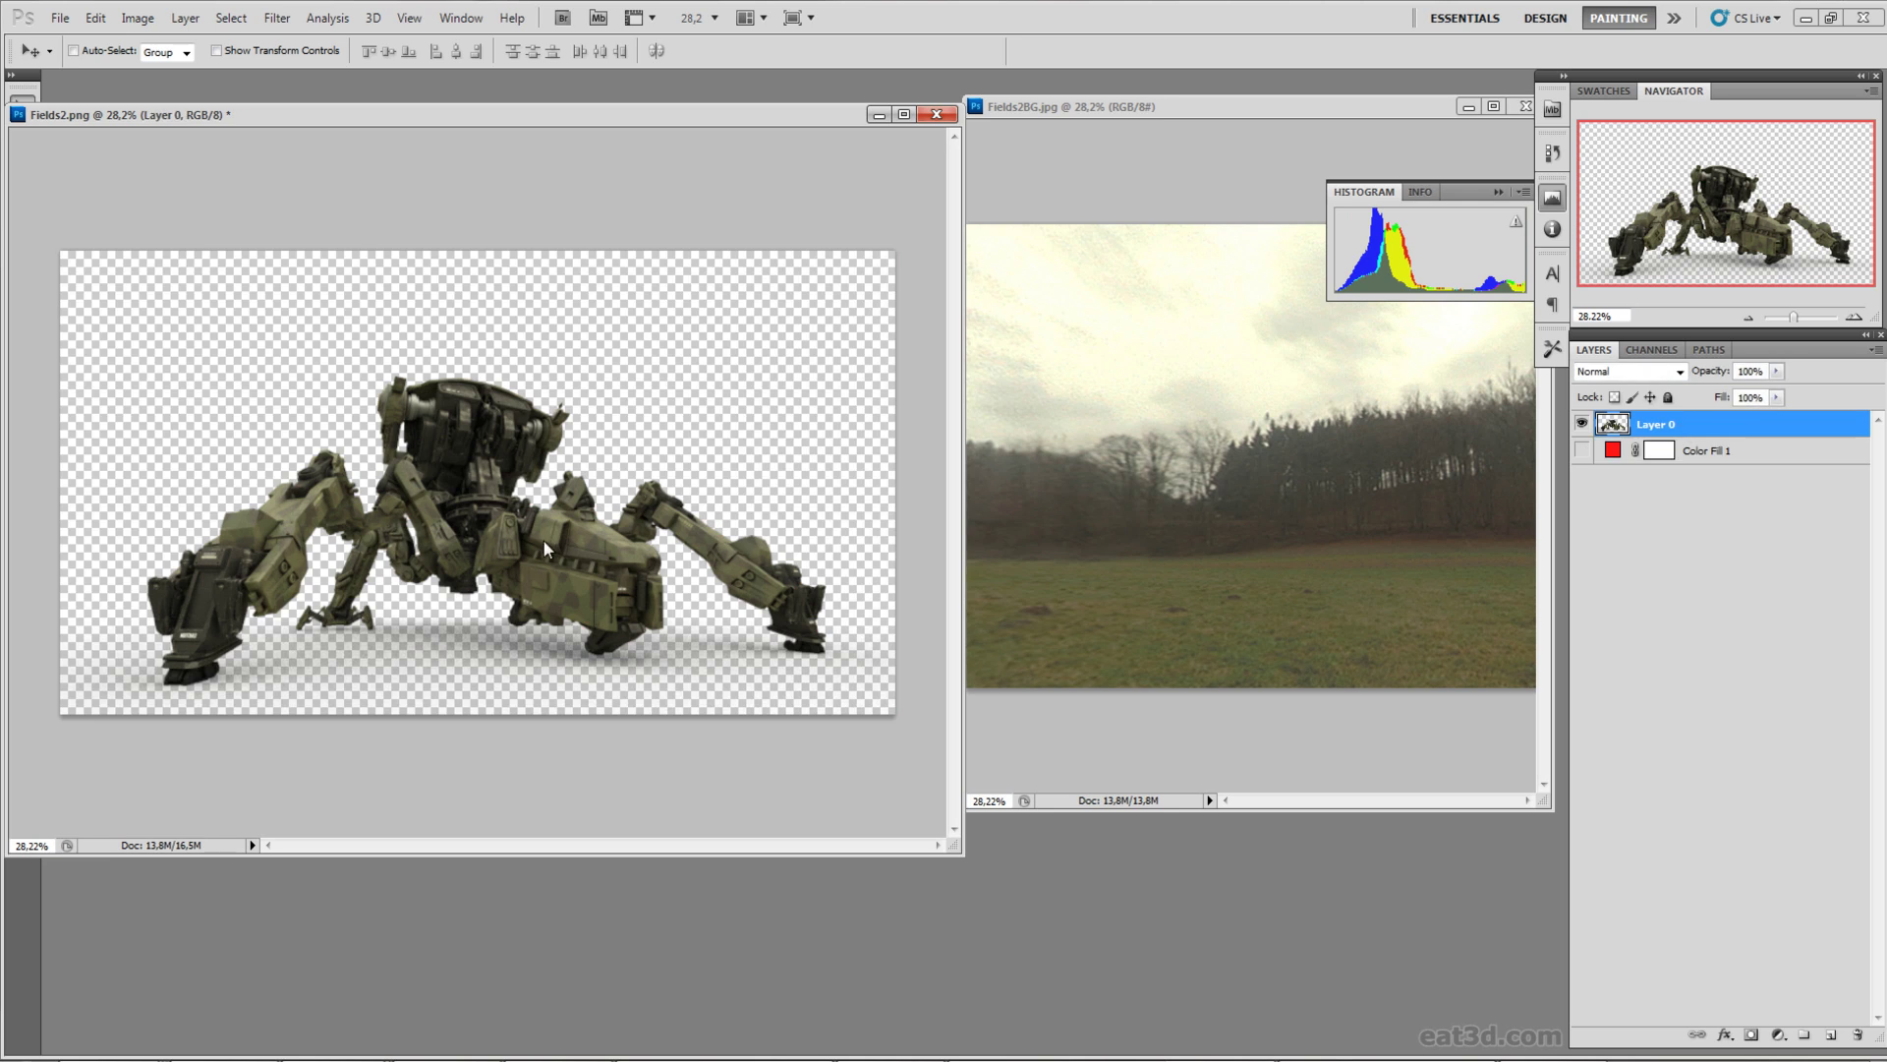
{"action": "left_click_drag", "start_coordinate": [629, 124], "coordinate": [669, 121]}
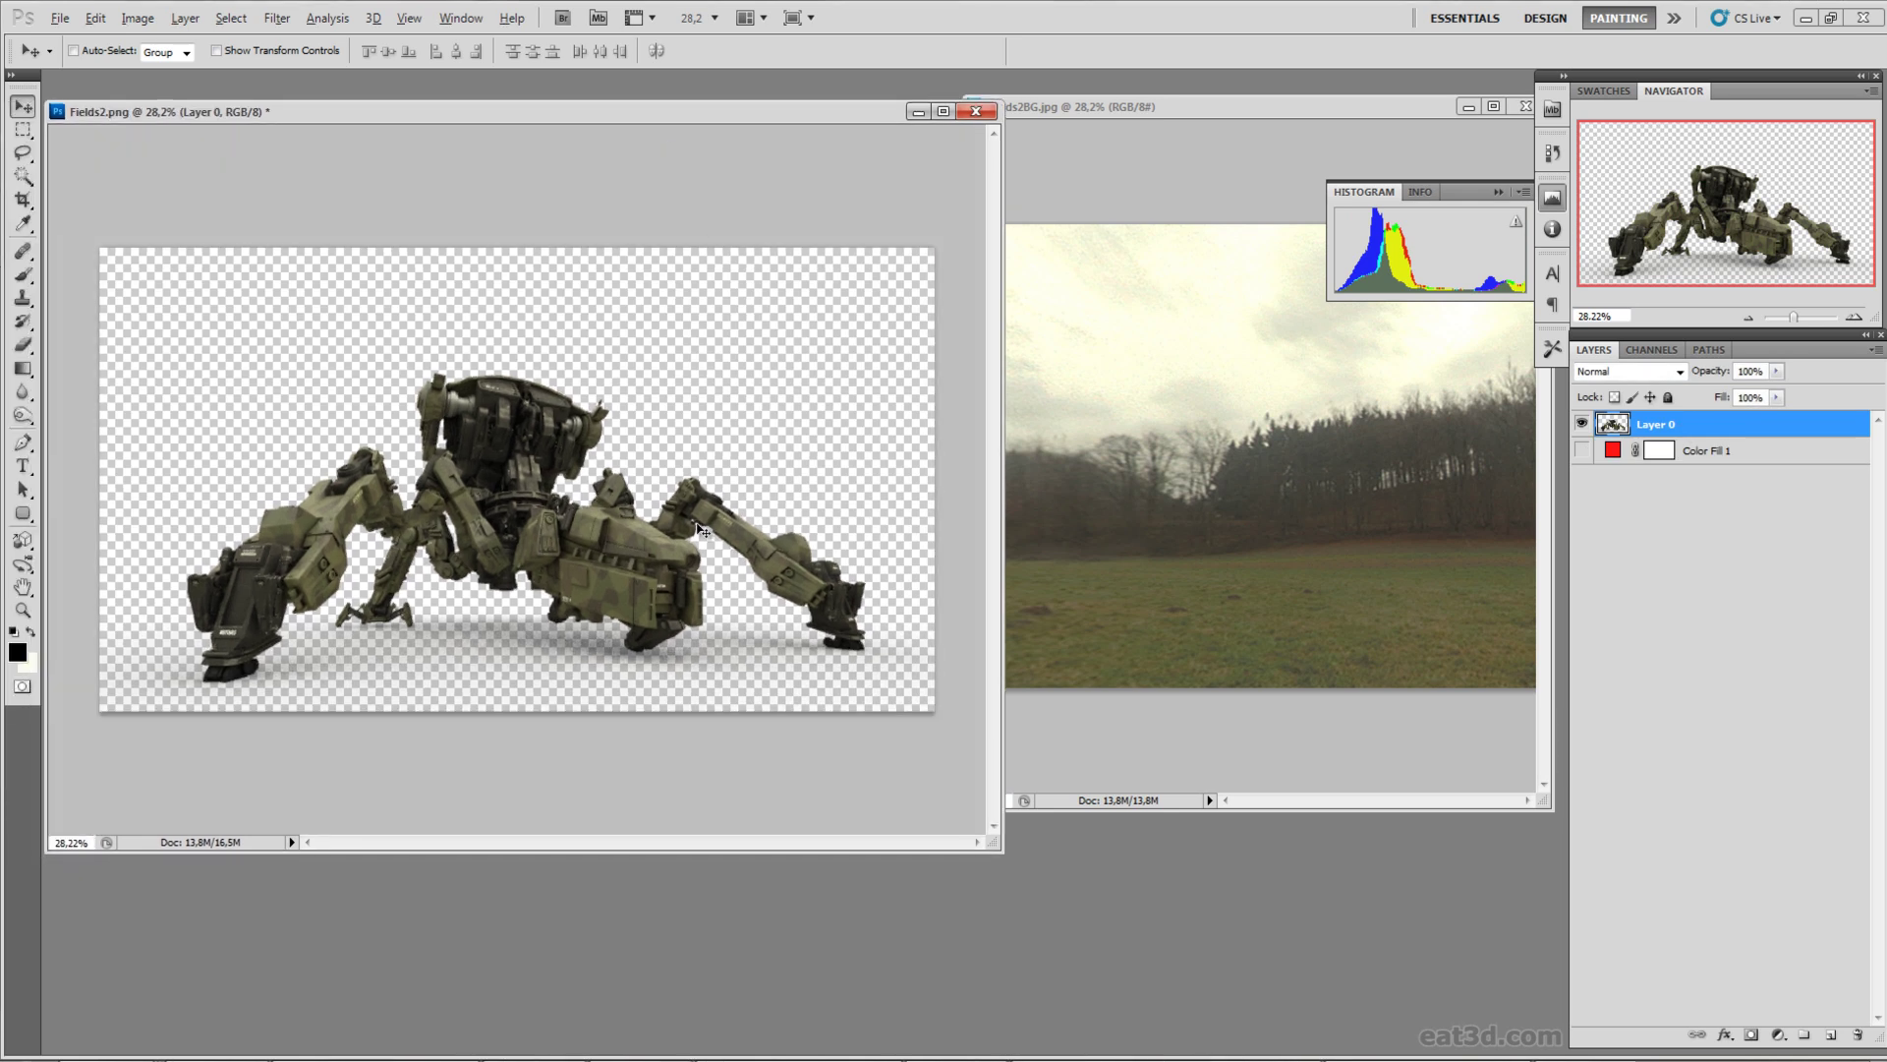
{"action": "scroll", "coordinate": [706, 532], "scroll_direction": "down", "scroll_amount": 1}
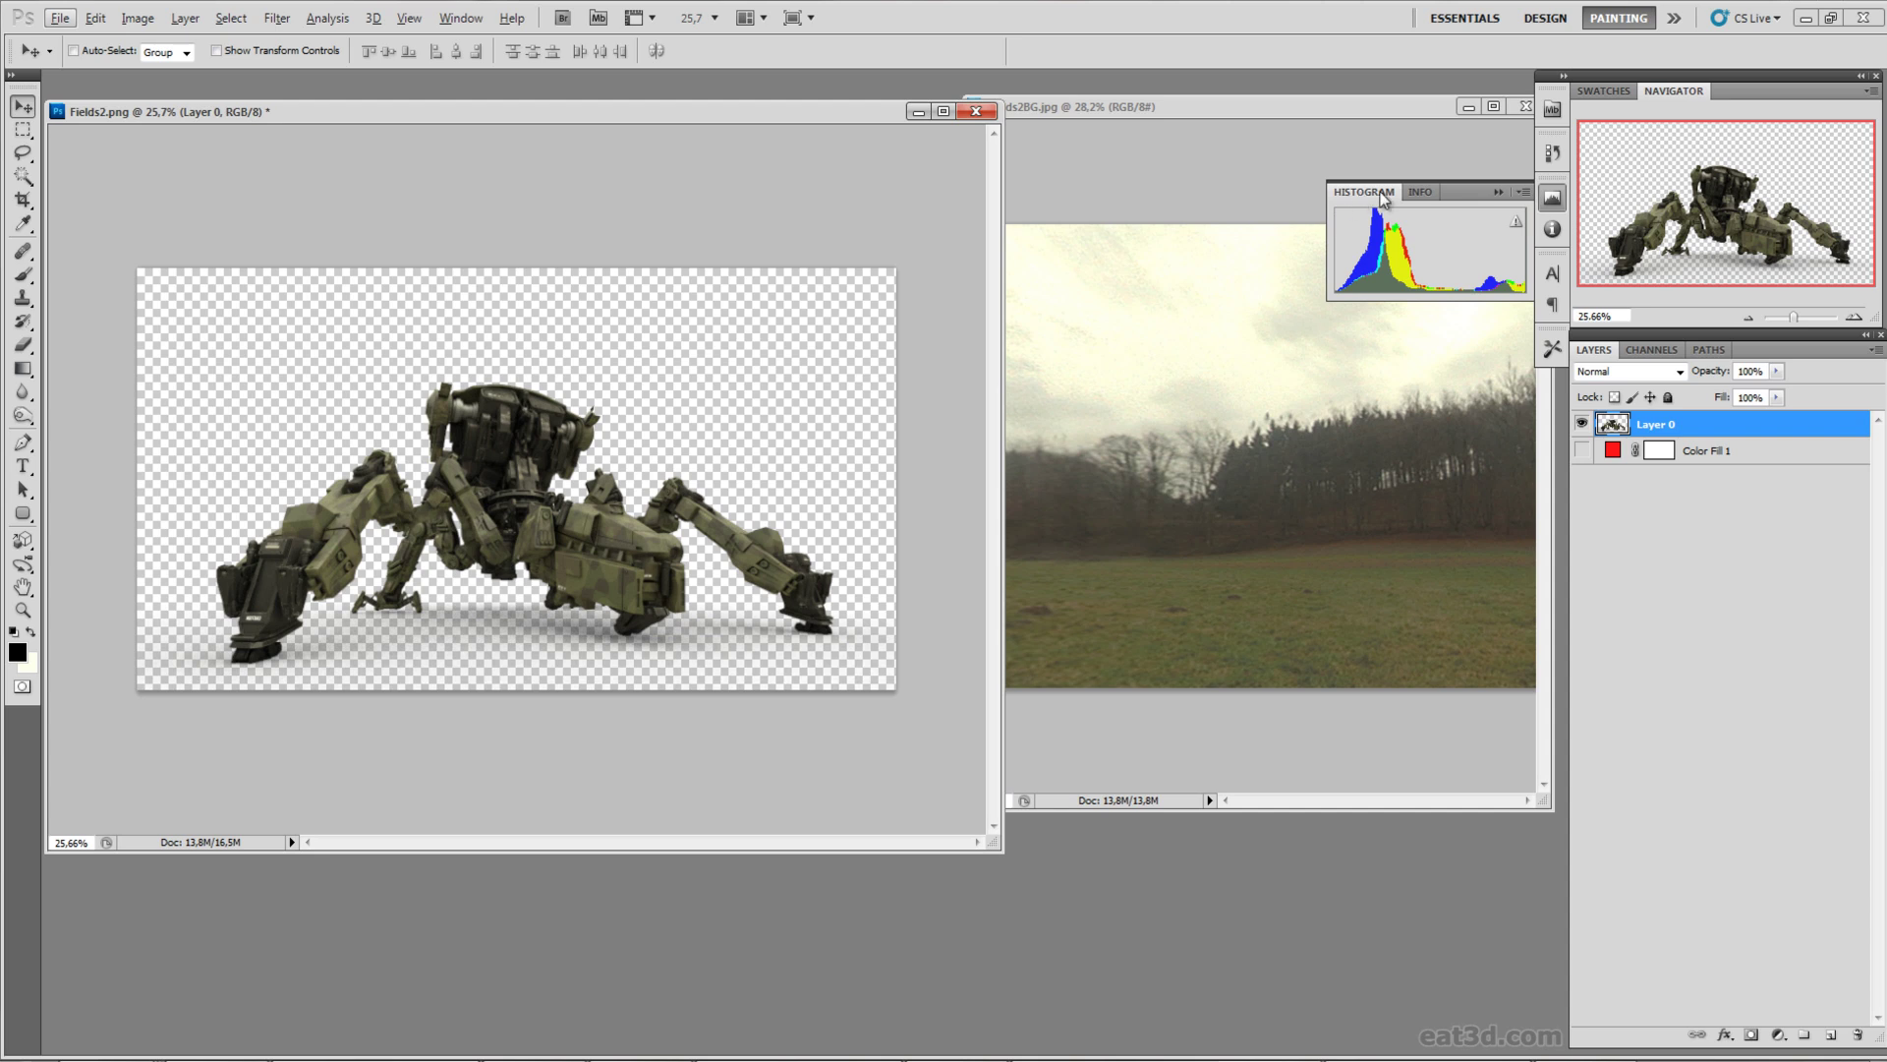
Step: Inspect the histogram of the robot's Layer 0 in Levels and cancel without adjusting it
{"action": "left_click", "coordinate": [744, 122]}
{"action": "key", "text": "ctrl+l"}
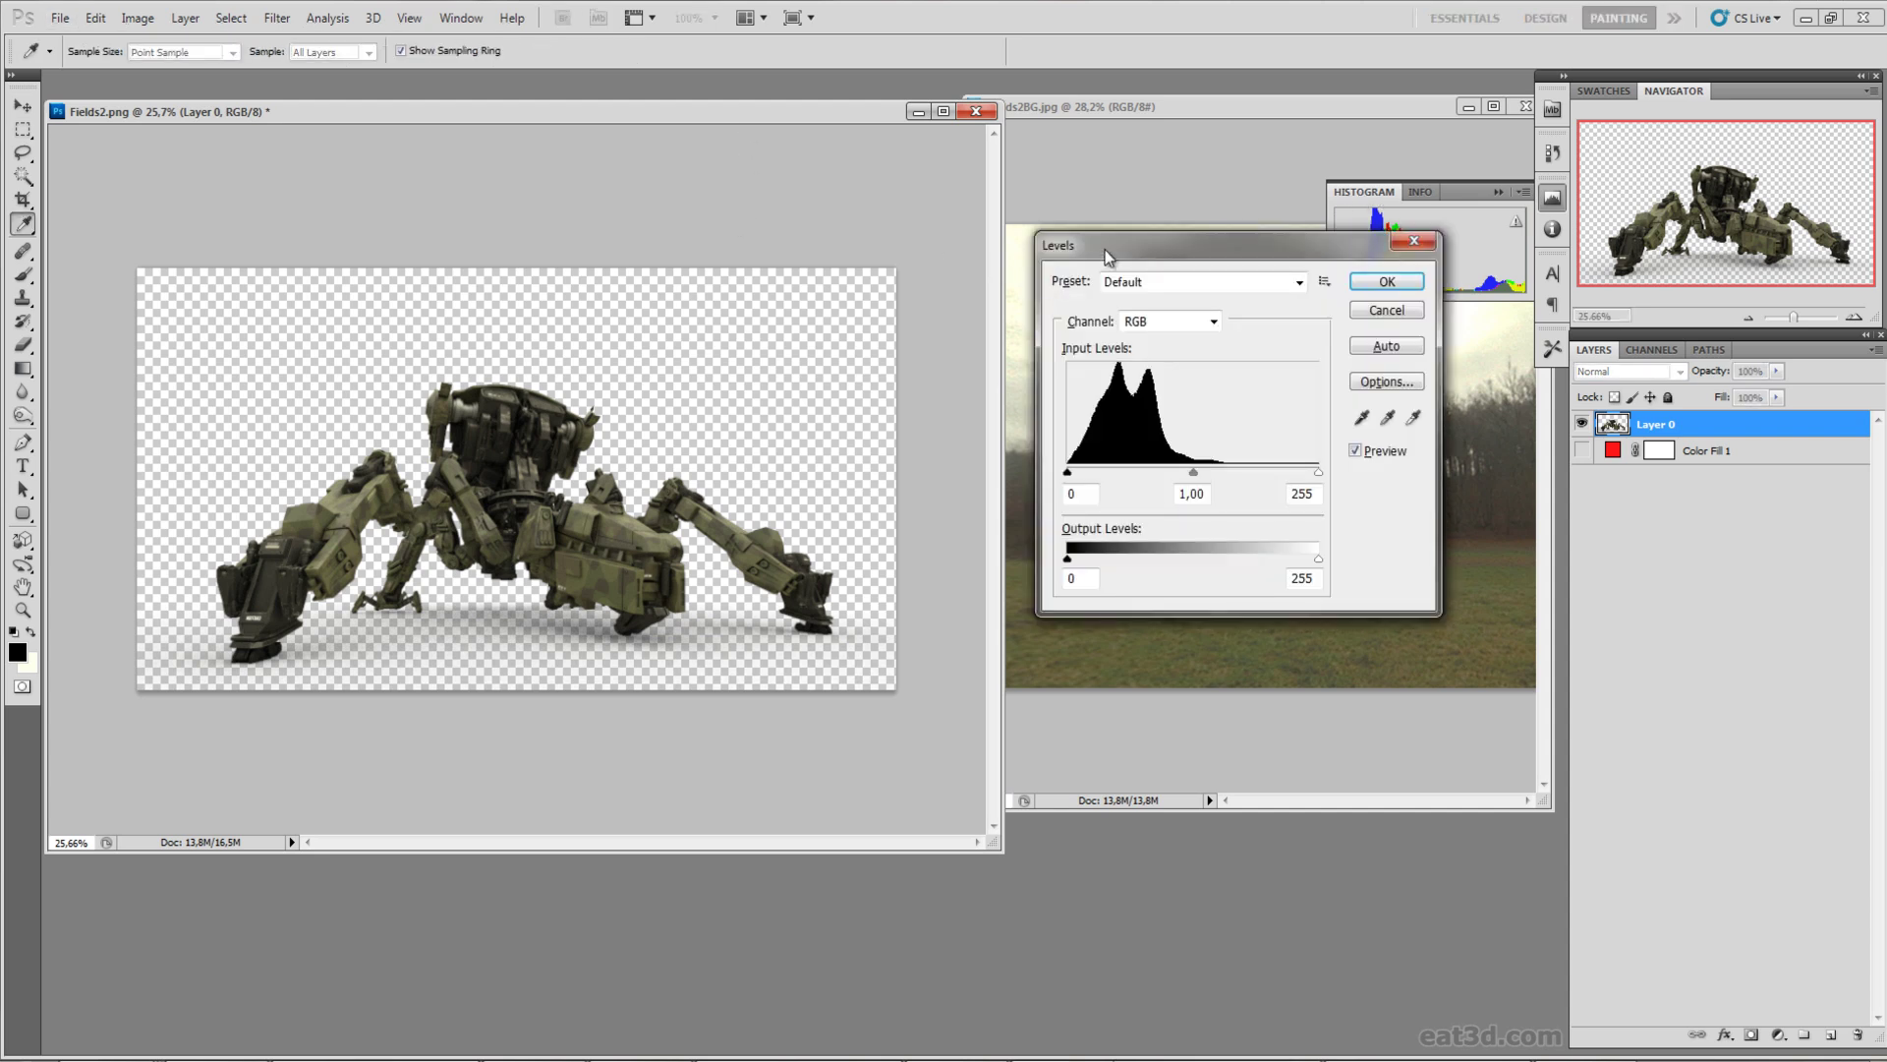
{"action": "left_click_drag", "start_coordinate": [1104, 252], "coordinate": [765, 220]}
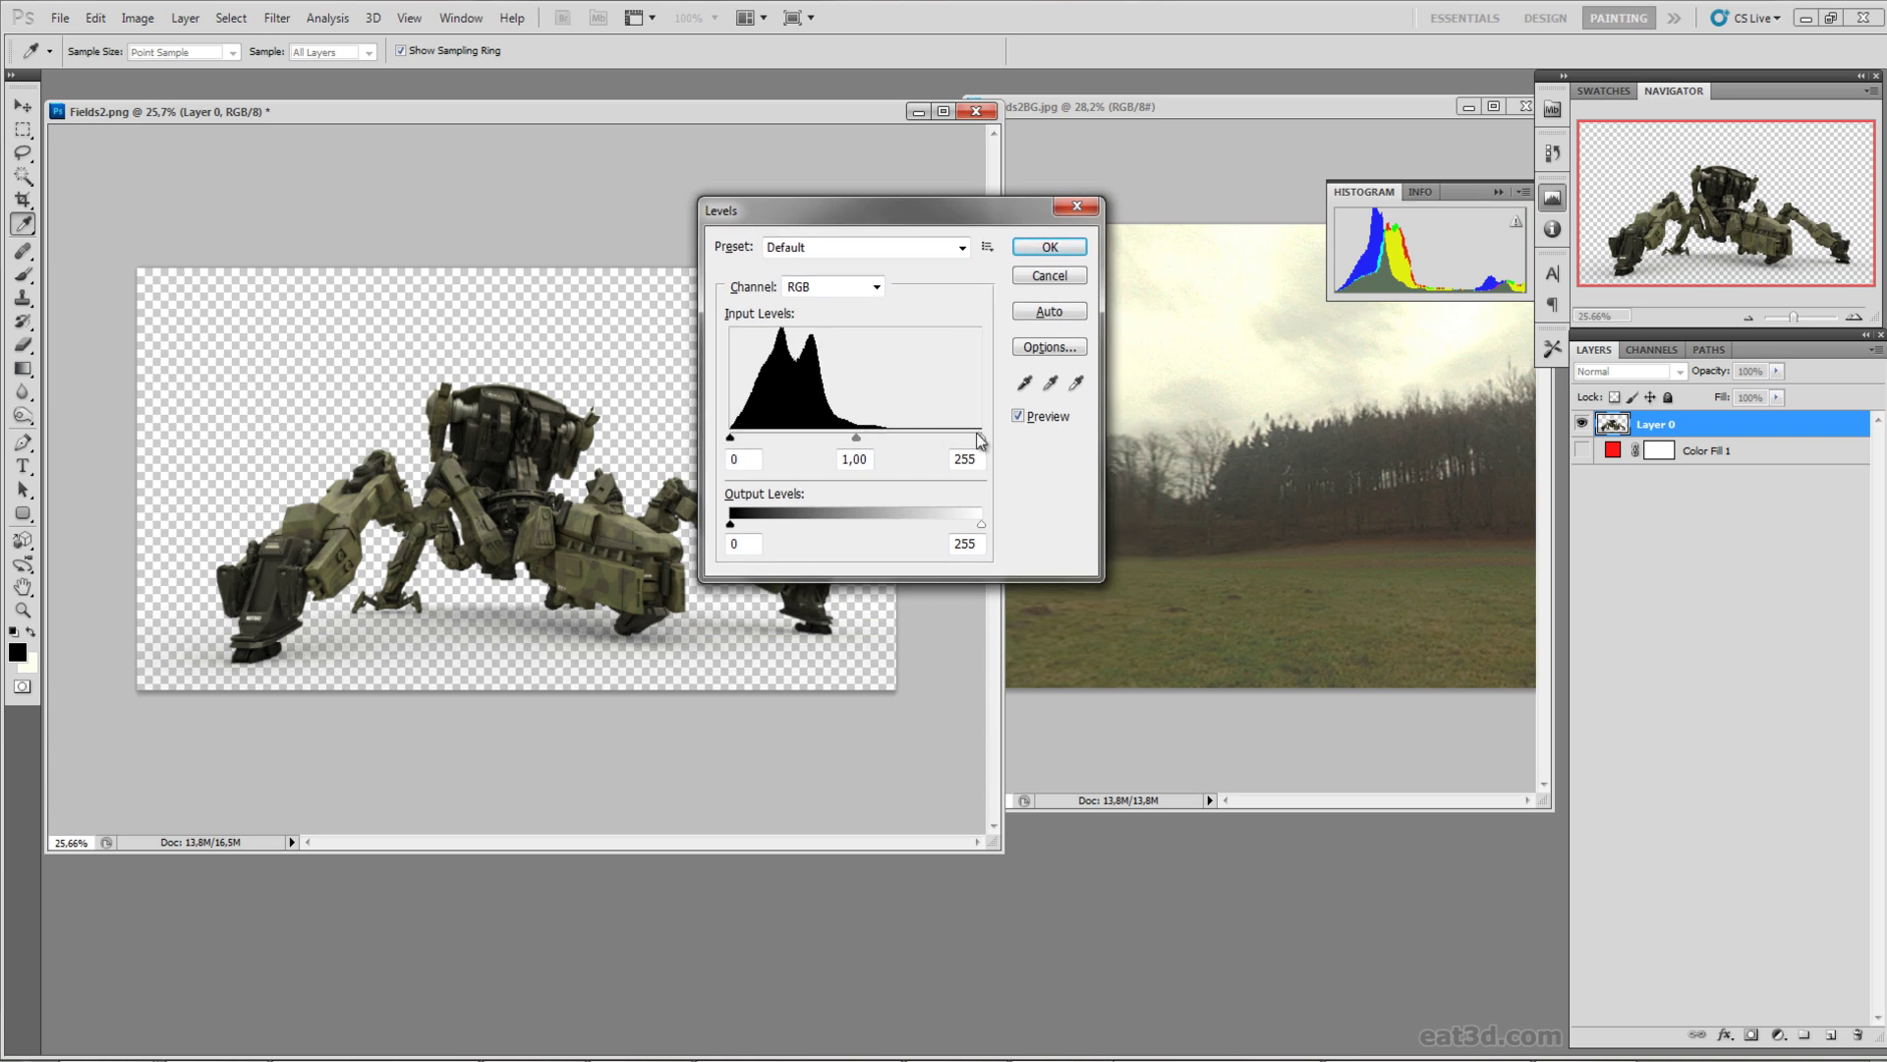
{"action": "left_click", "coordinate": [1048, 275]}
{"action": "key", "text": "v"}
Step: Inspect the meadow background's histogram in Levels for Fields2BG.jpg and leave without changes
{"action": "left_click", "coordinate": [1099, 110]}
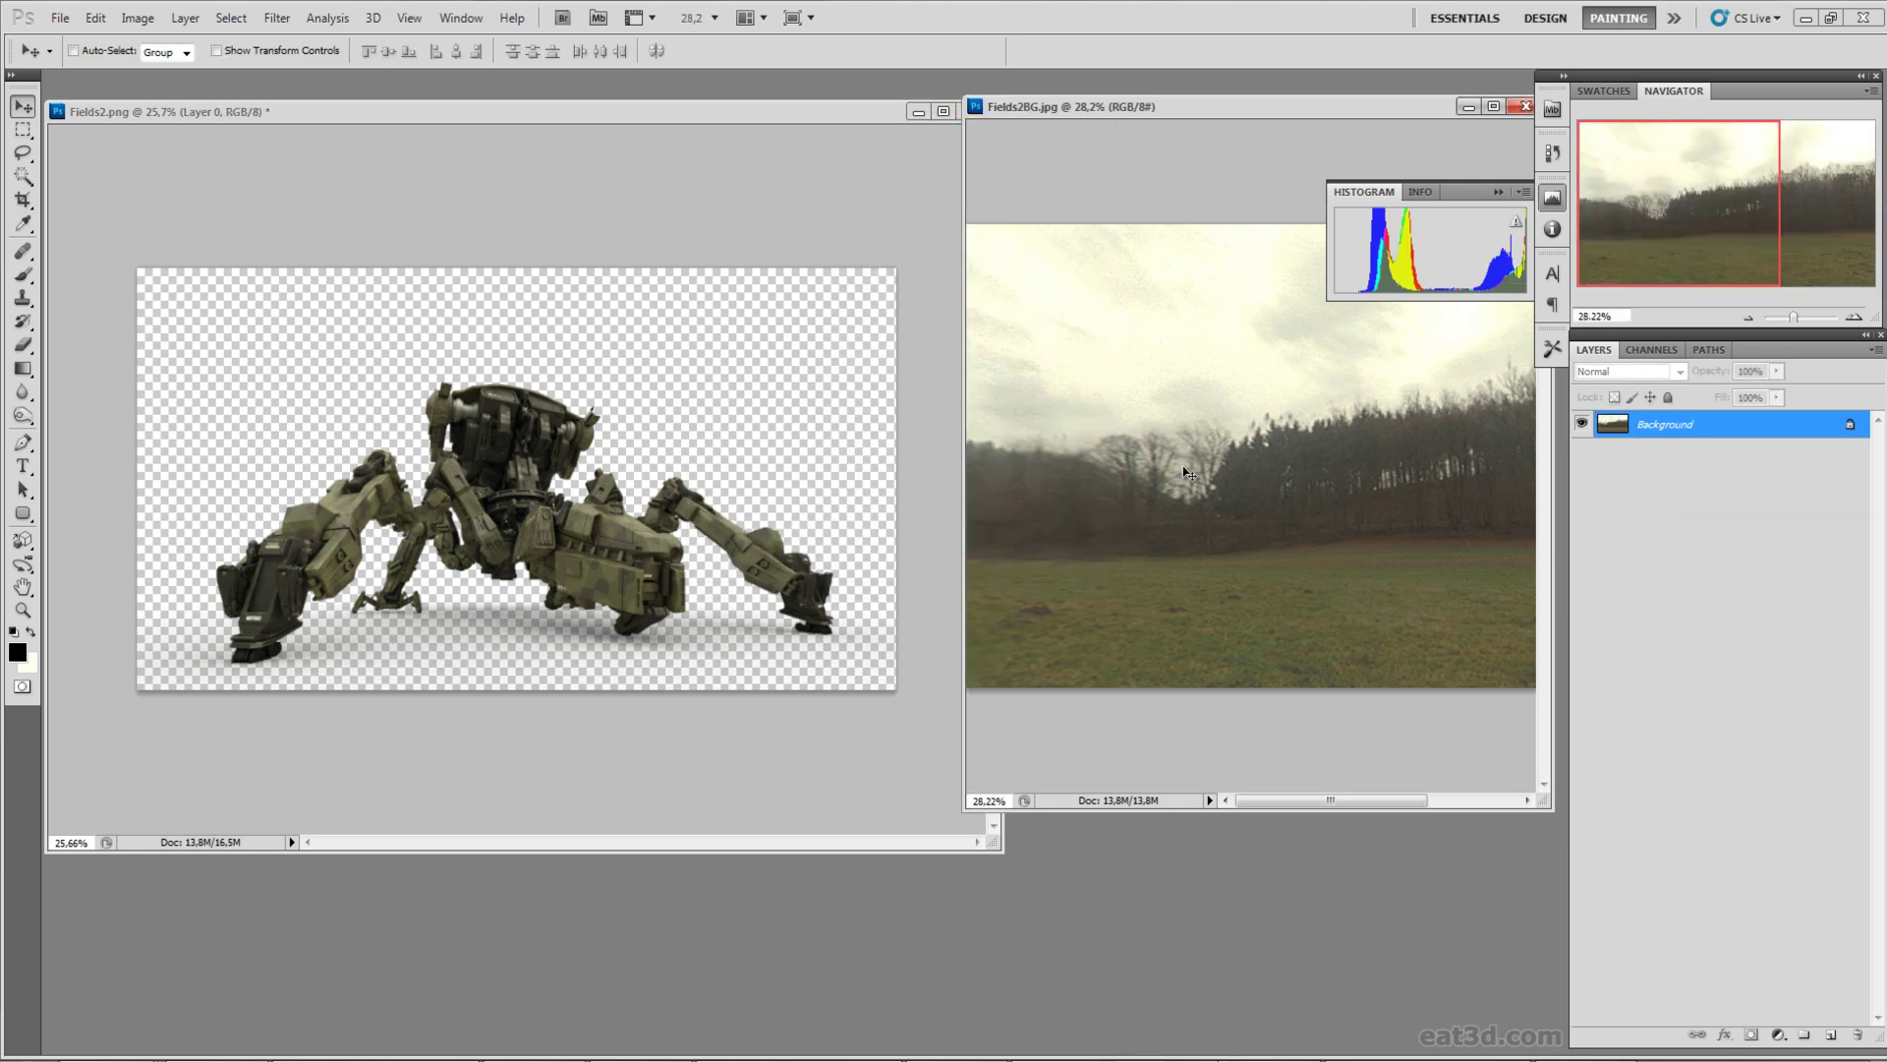
{"action": "key", "text": "ctrl+l"}
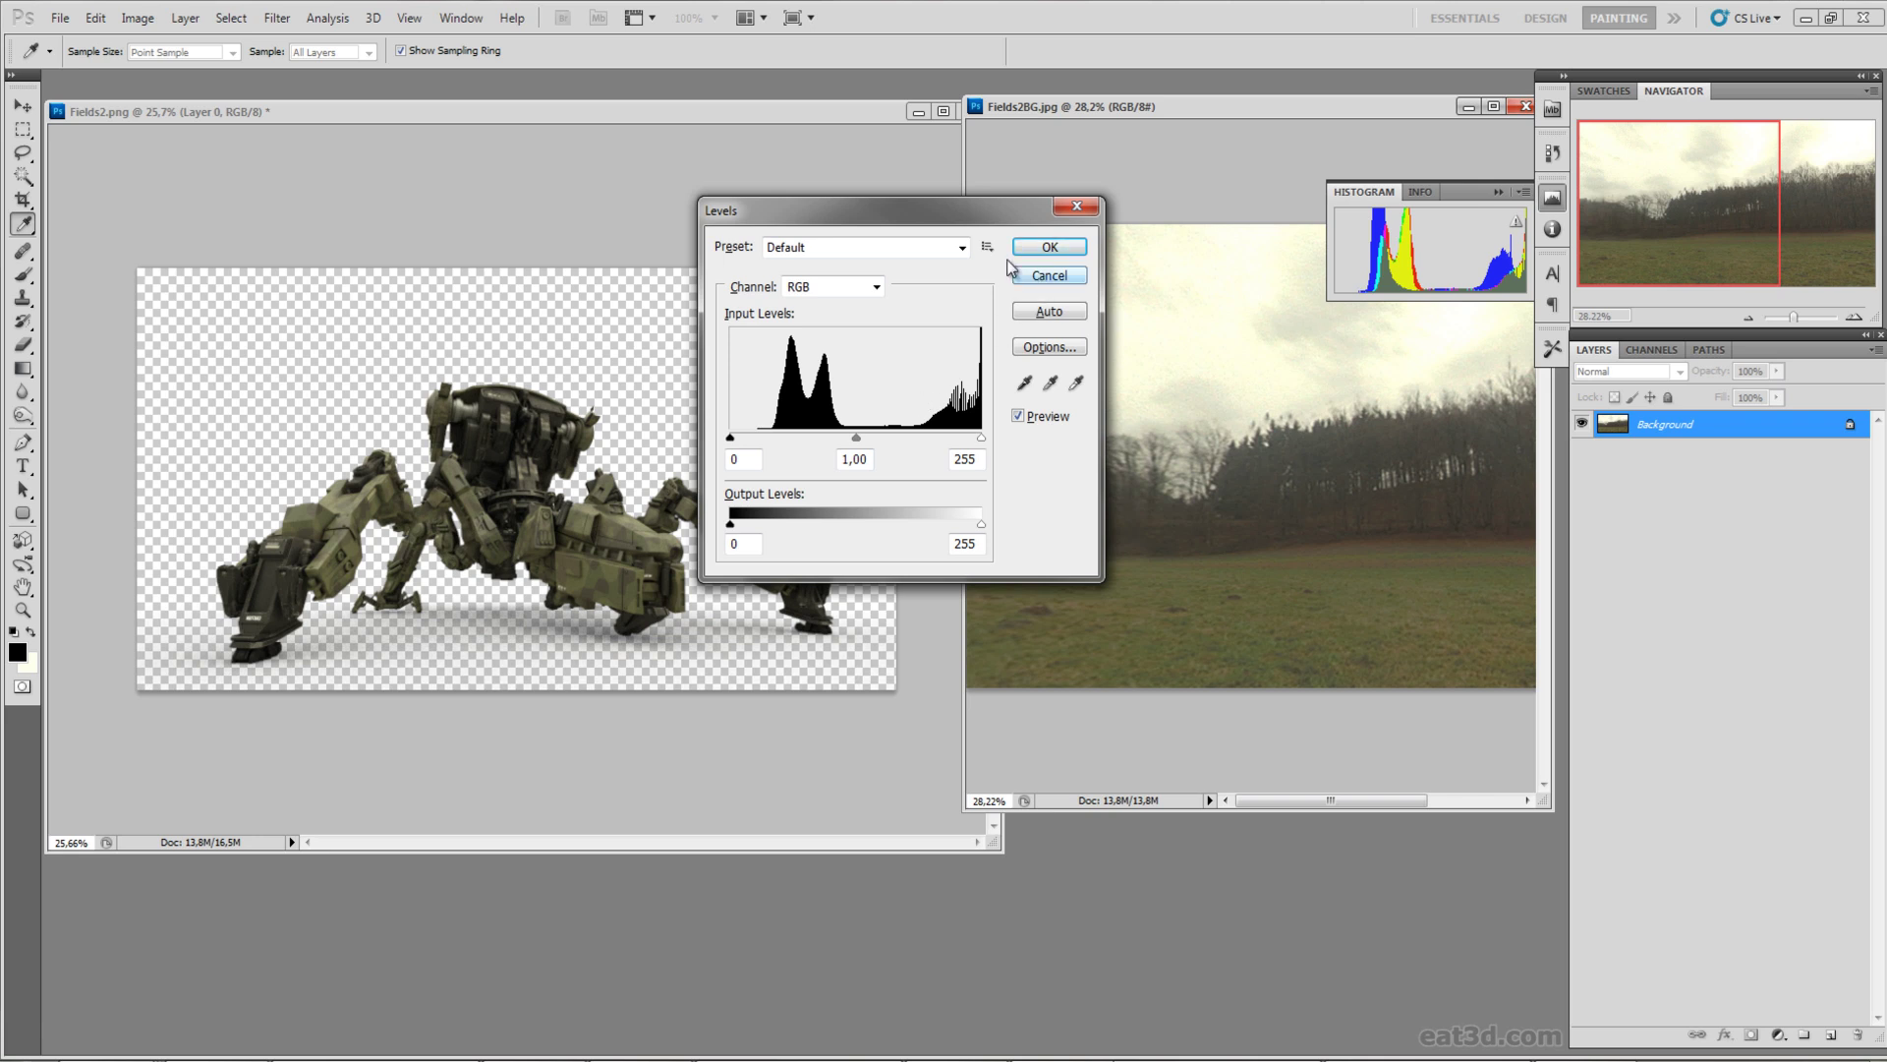
{"action": "left_click_drag", "start_coordinate": [959, 211], "coordinate": [999, 250]}
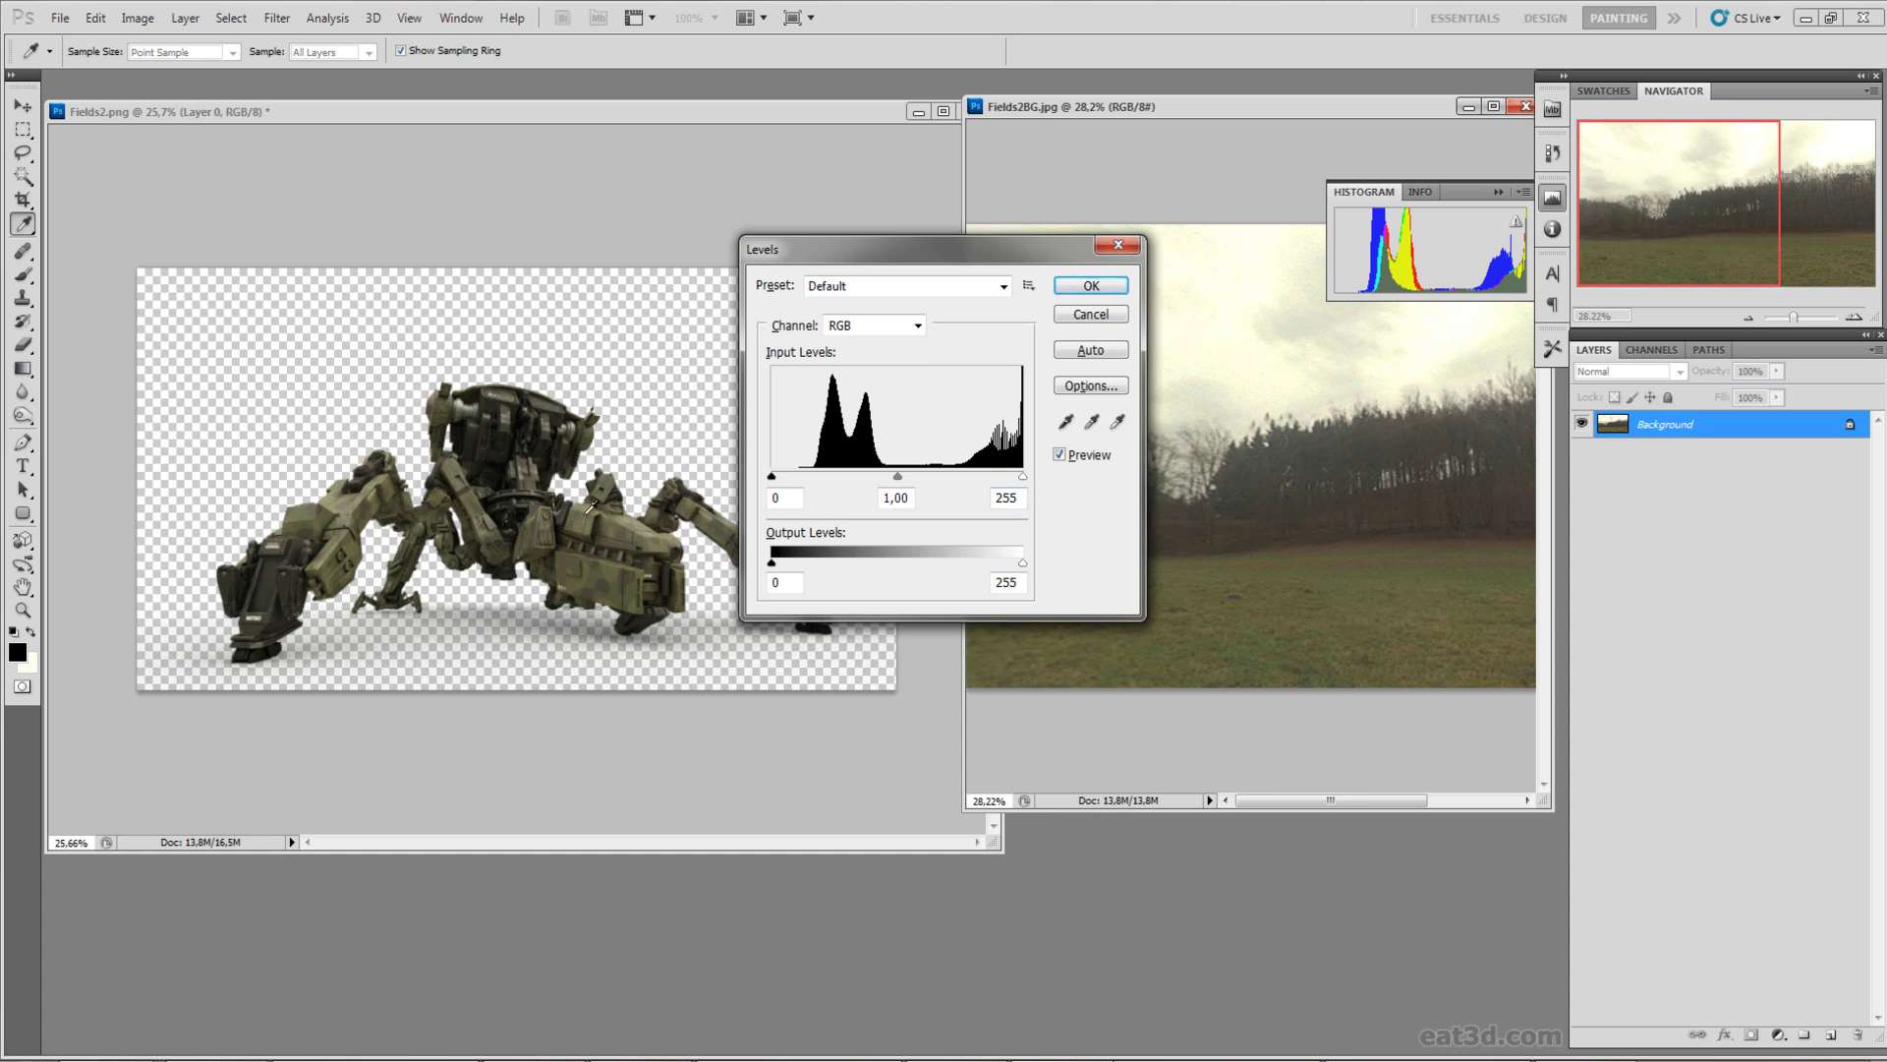
{"action": "left_click", "coordinate": [1083, 317]}
Step: Copy the robot layer from Fields2.png into Fields2BG.jpg, enlarge that window, and centre the robot on the meadow
{"action": "left_click", "coordinate": [757, 114]}
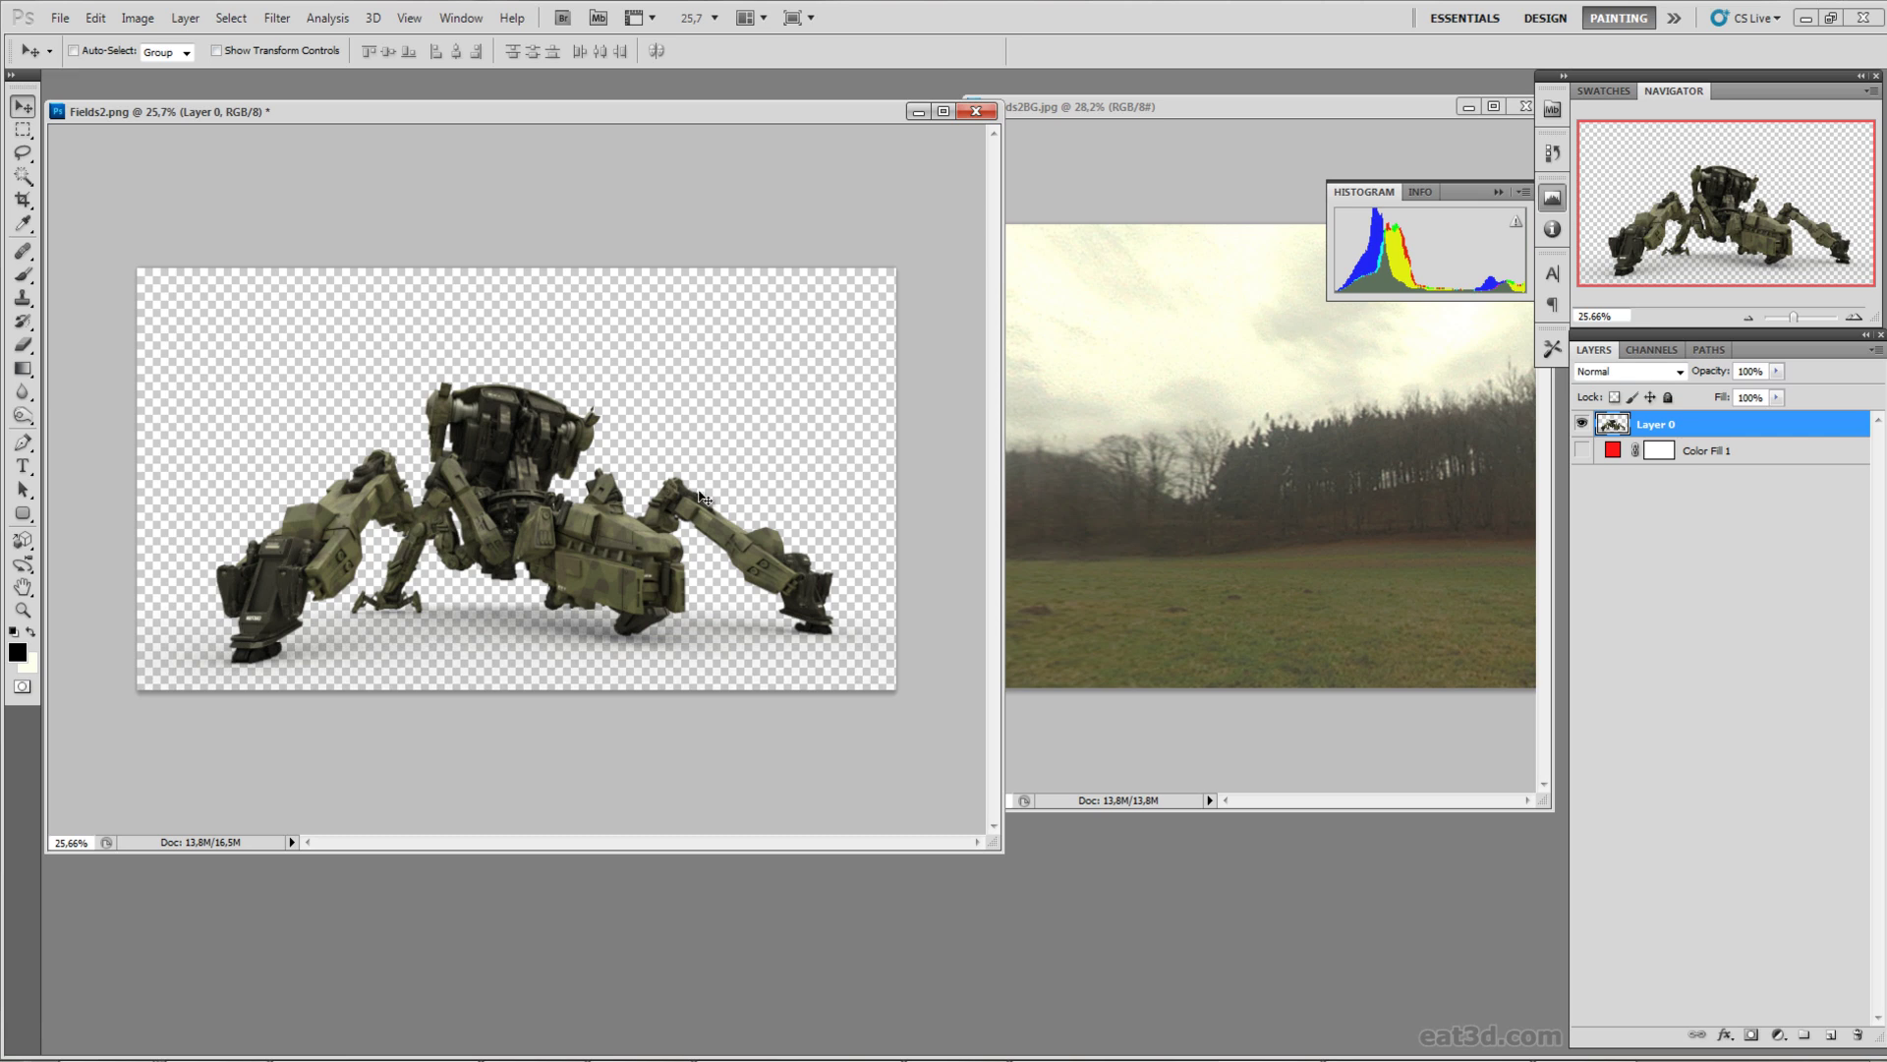
{"action": "left_click_drag", "start_coordinate": [682, 537], "coordinate": [1152, 533]}
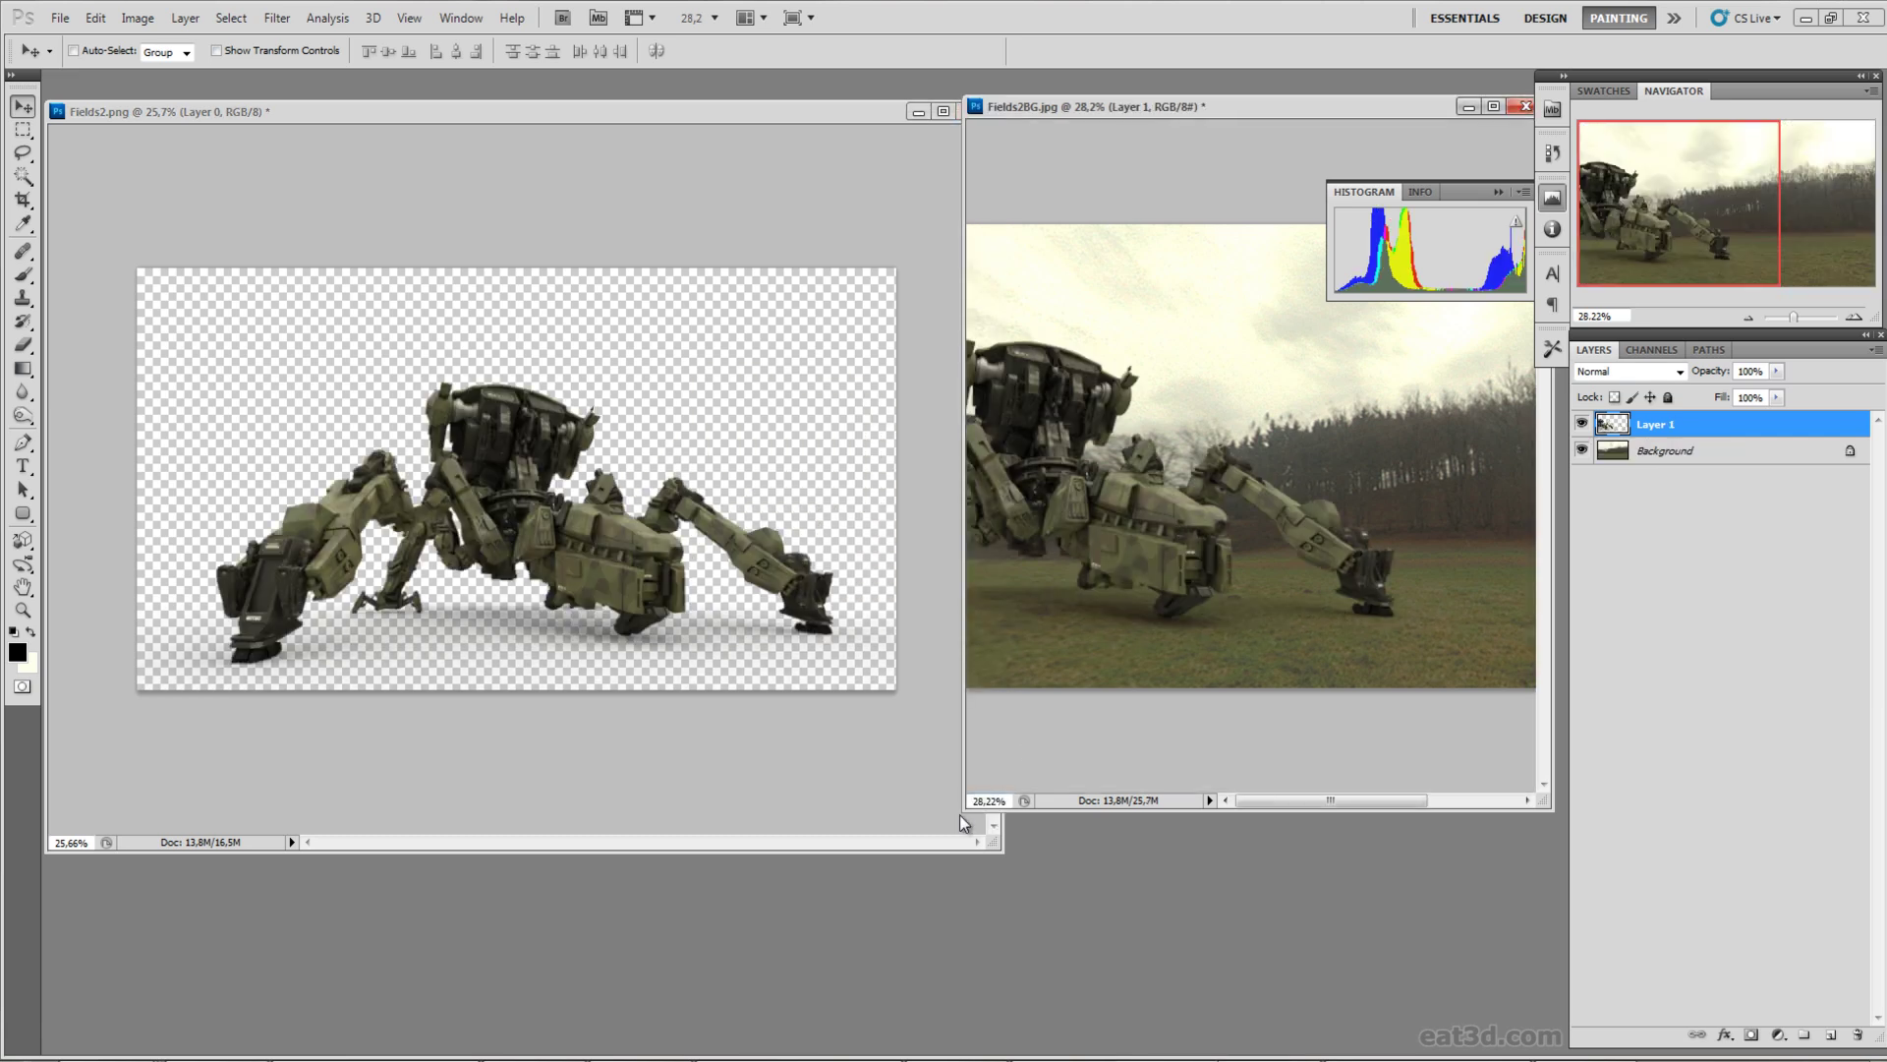
{"action": "left_click_drag", "start_coordinate": [958, 816], "coordinate": [352, 928]}
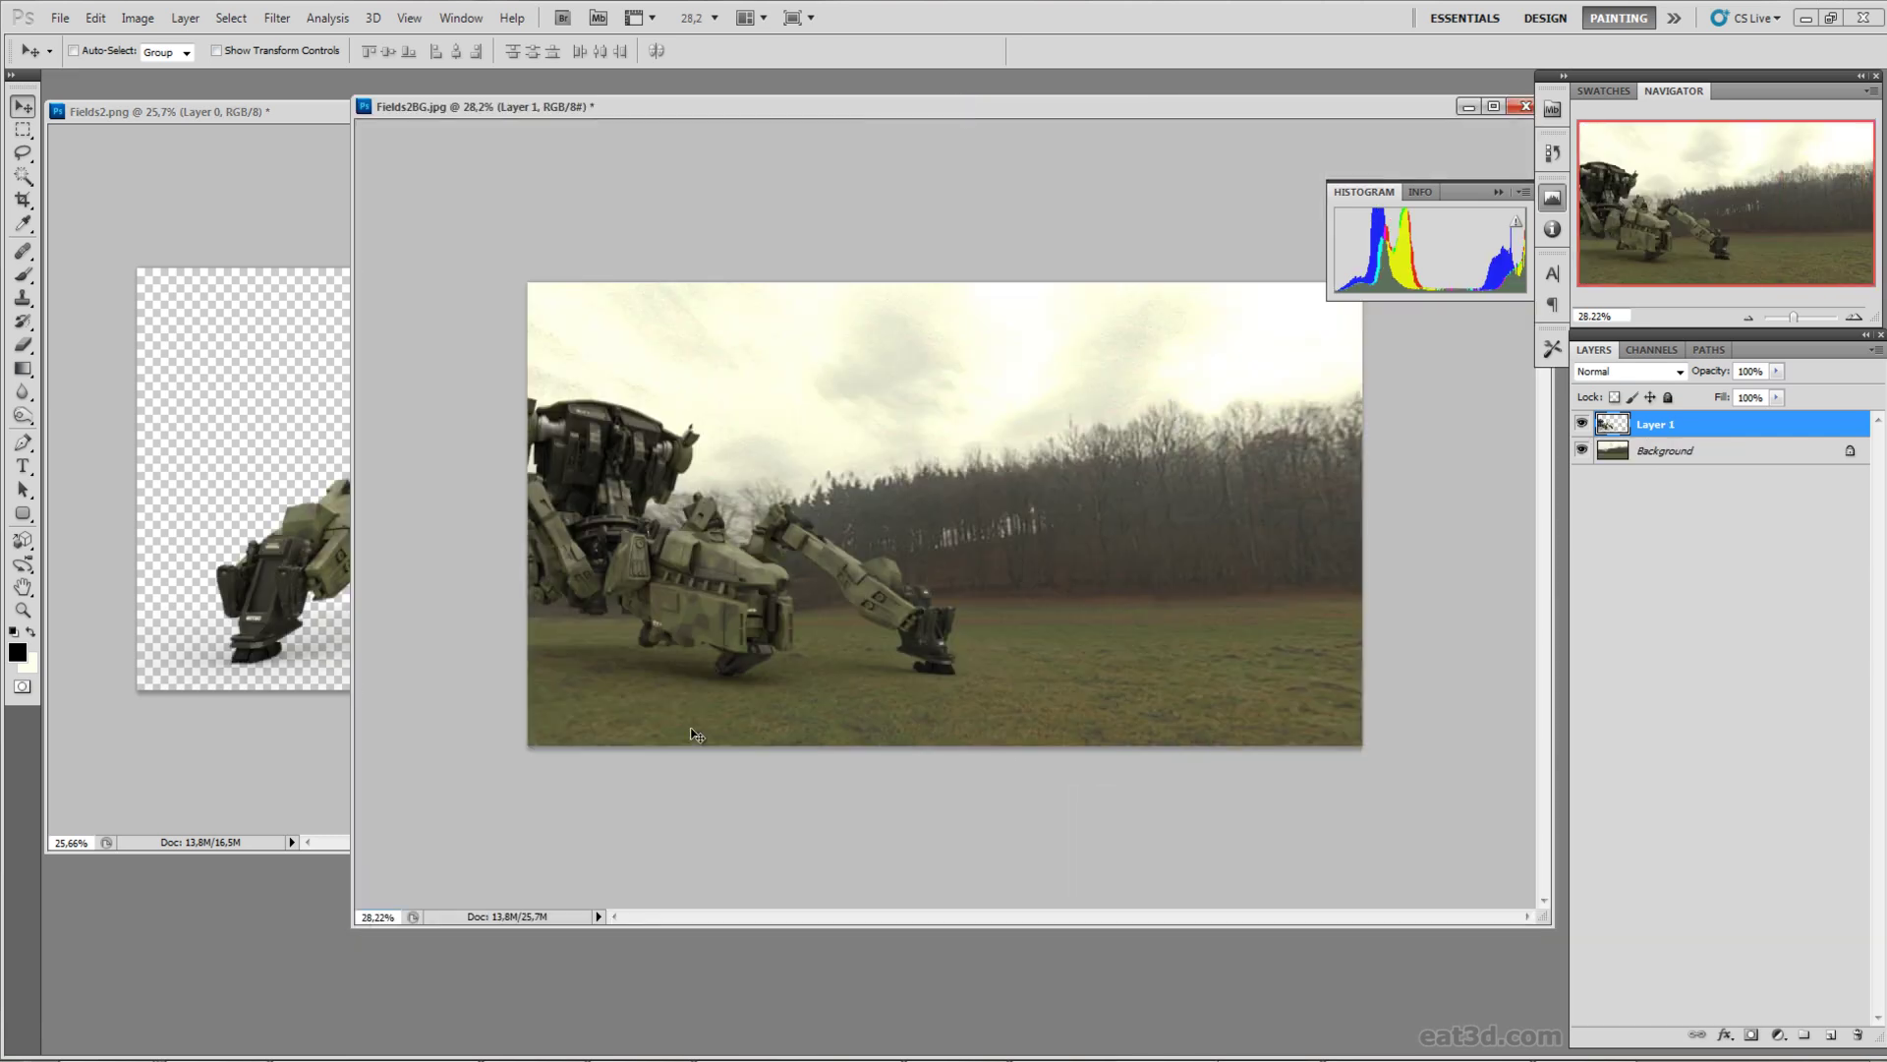
{"action": "left_click_drag", "start_coordinate": [731, 578], "coordinate": [1040, 588]}
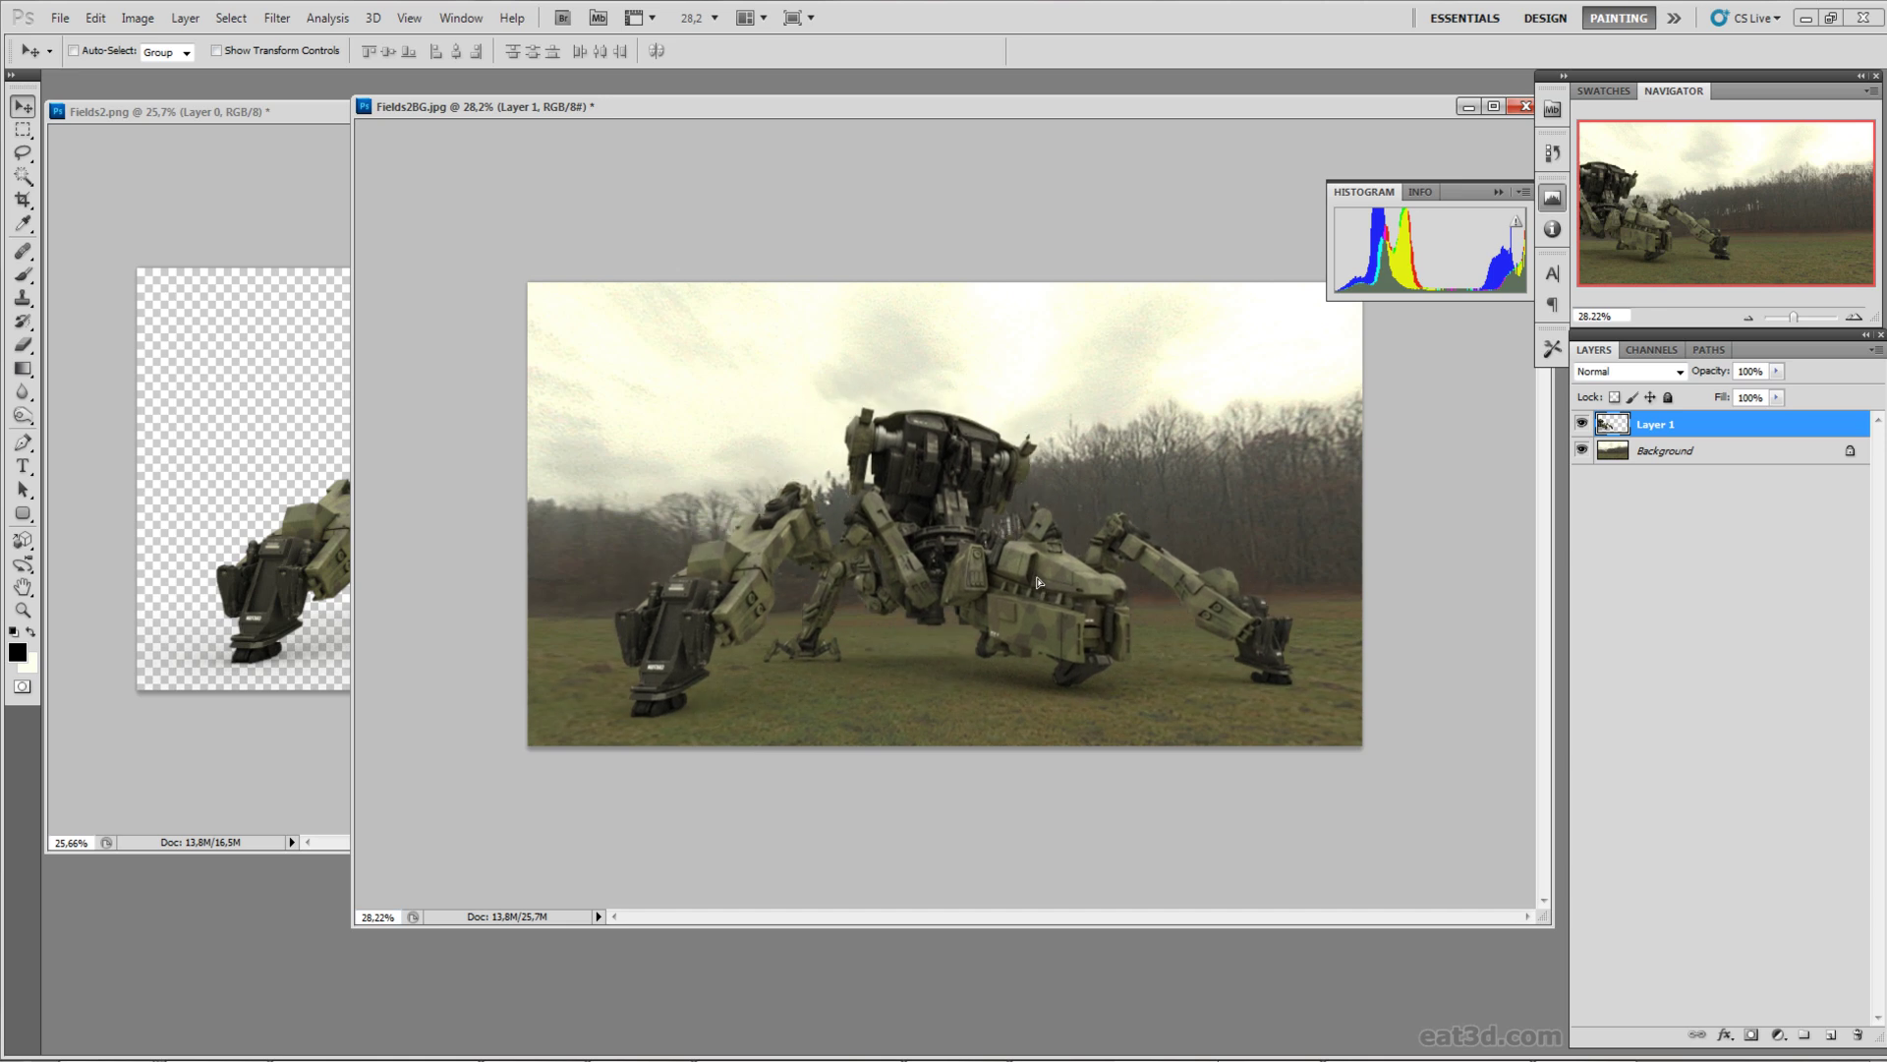
Step: Minimize the Fields2.png document and bring the Fields2BG.jpg window towards the workspace centre with the composite enlarged
{"action": "left_click", "coordinate": [317, 232]}
{"action": "left_click", "coordinate": [915, 112]}
{"action": "left_click_drag", "start_coordinate": [973, 114], "coordinate": [917, 127]}
{"action": "scroll", "coordinate": [1049, 595], "scroll_direction": "up", "scroll_amount": 1}
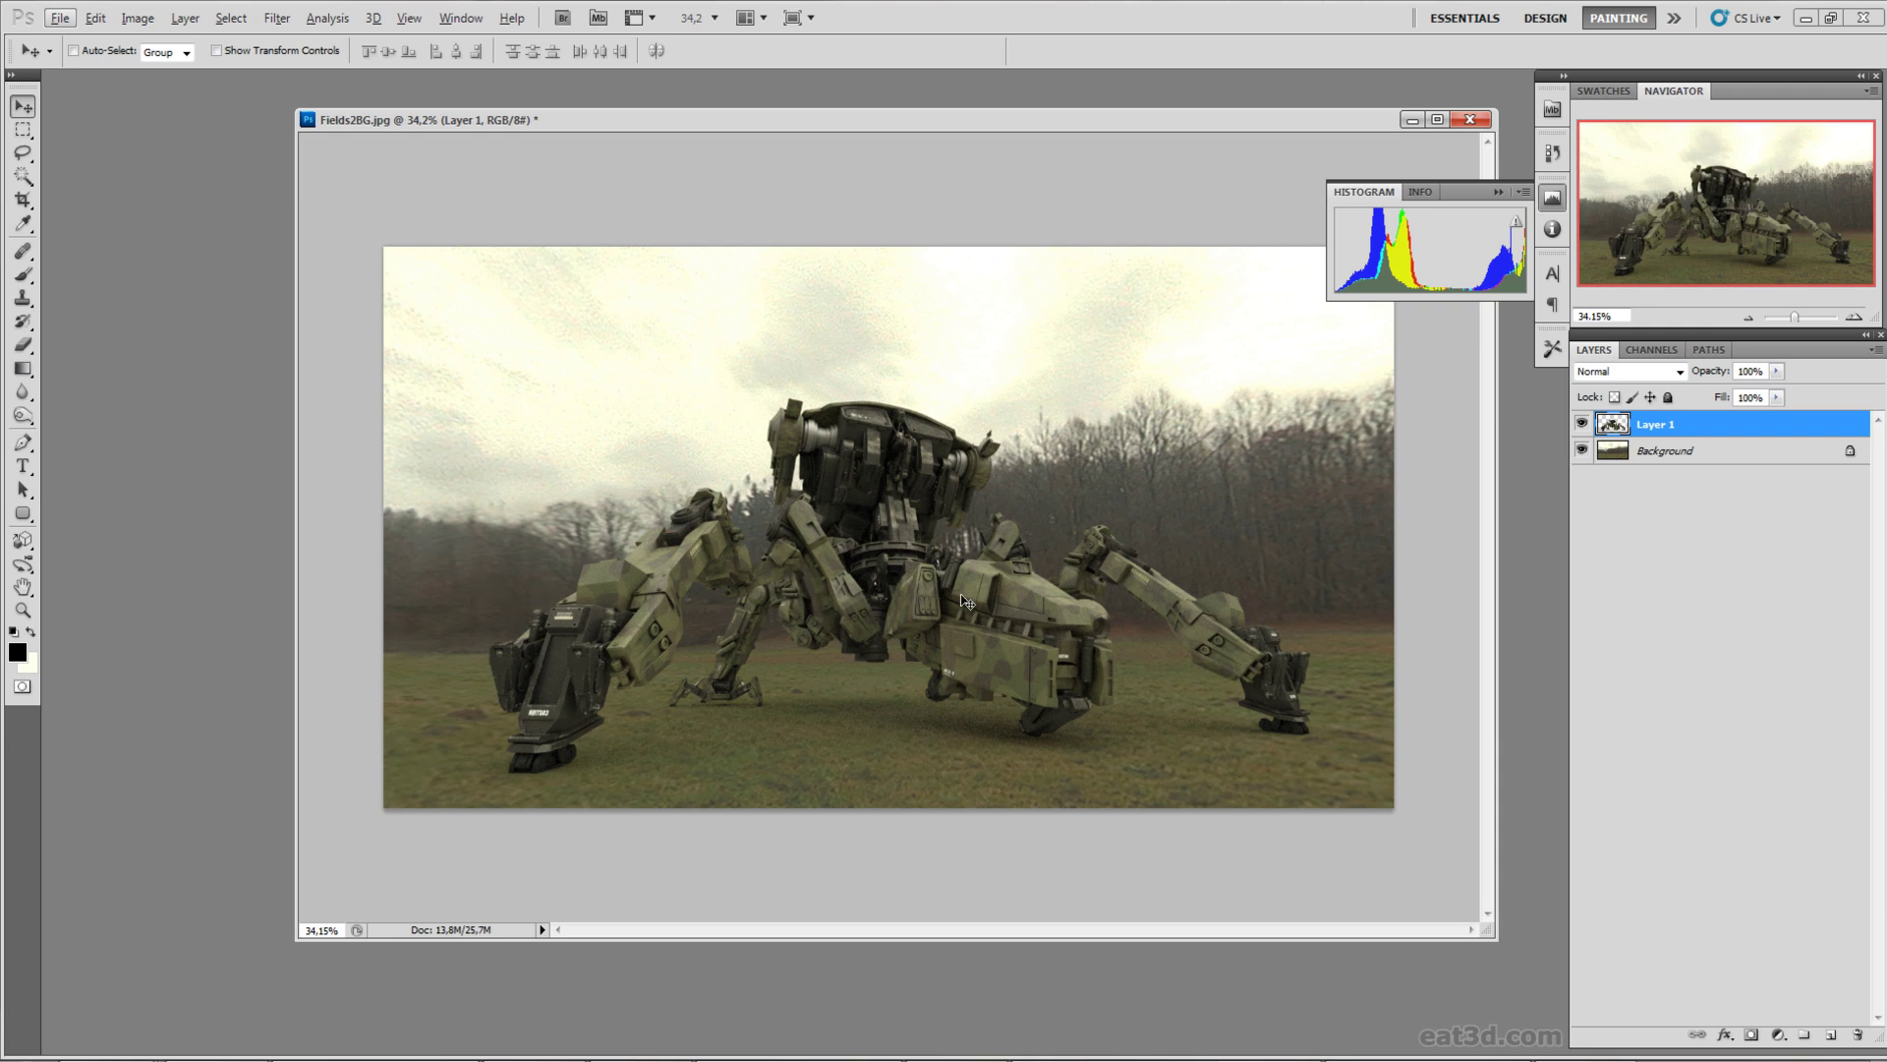
Step: Lighten the robot layer's blacks with Levels, trying an output black level of 22 and settling on a slightly raised lower value
{"action": "key", "text": "alt"}
{"action": "key", "text": "ctrl+l"}
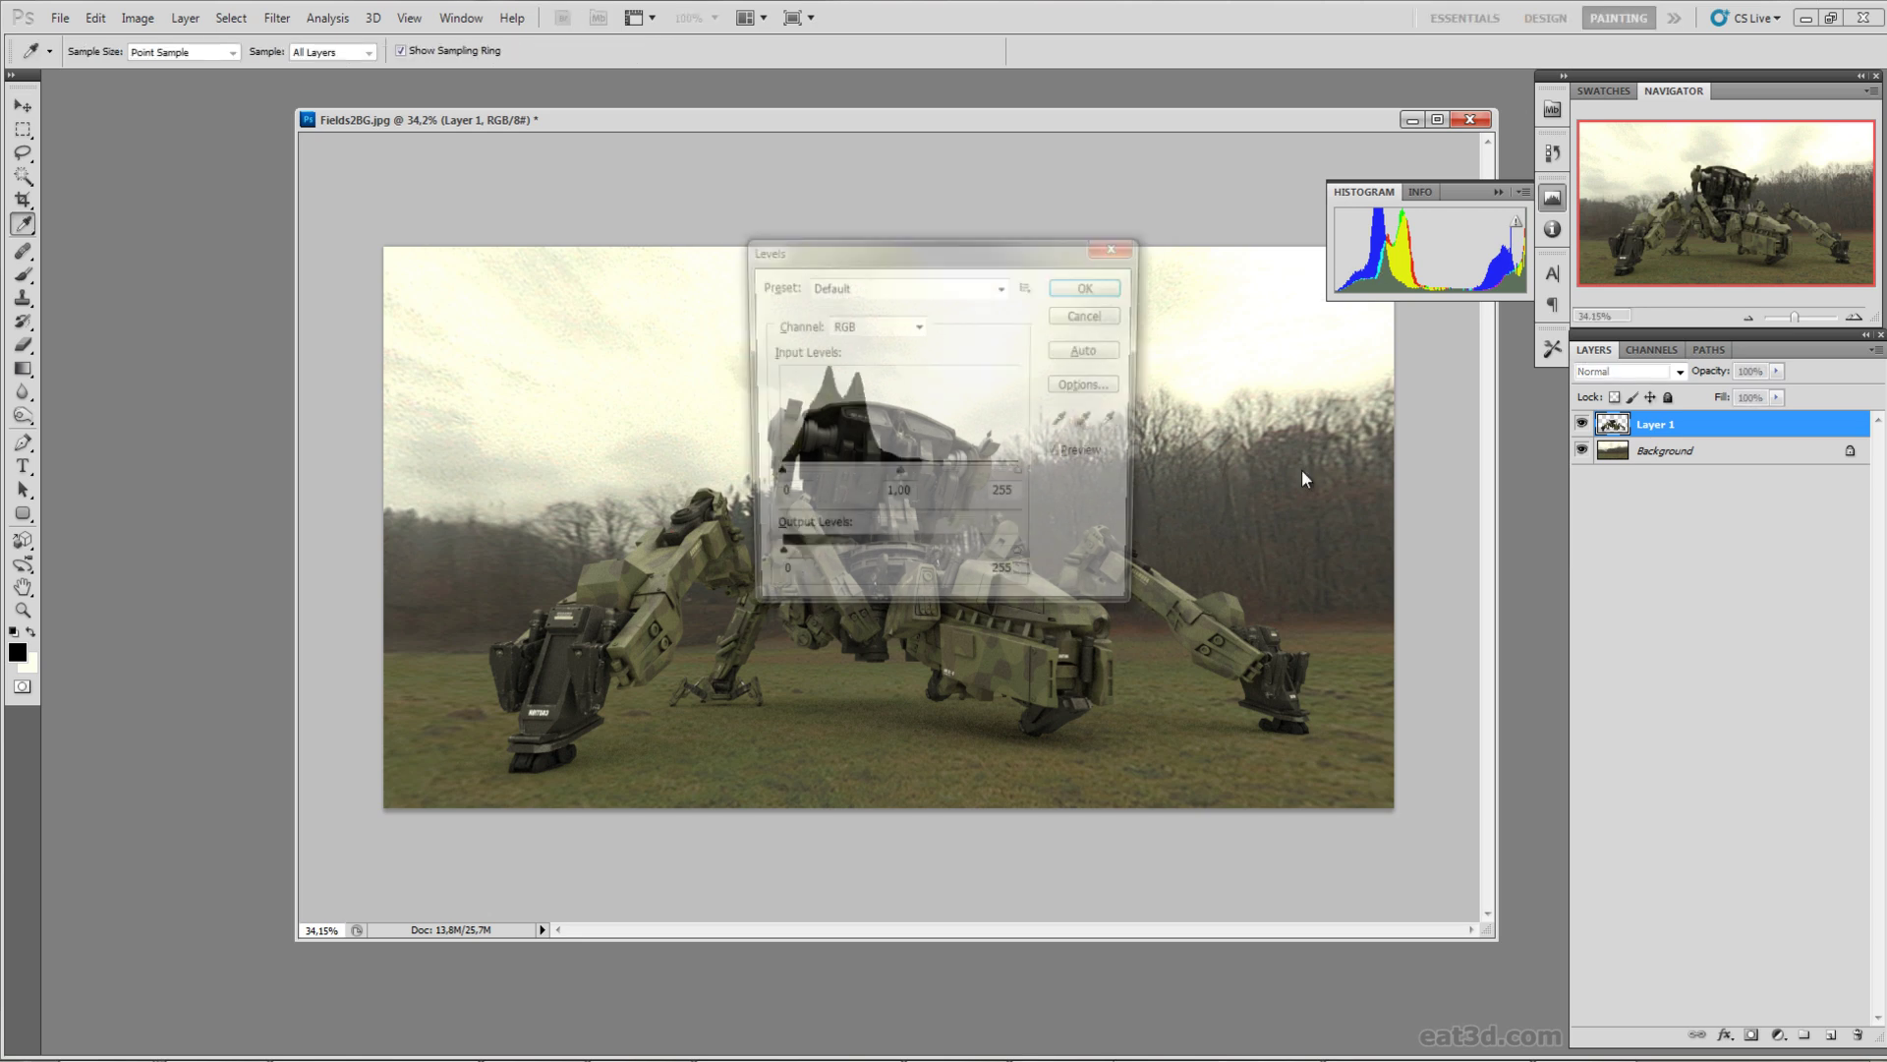
{"action": "left_click_drag", "start_coordinate": [1003, 252], "coordinate": [1353, 397]}
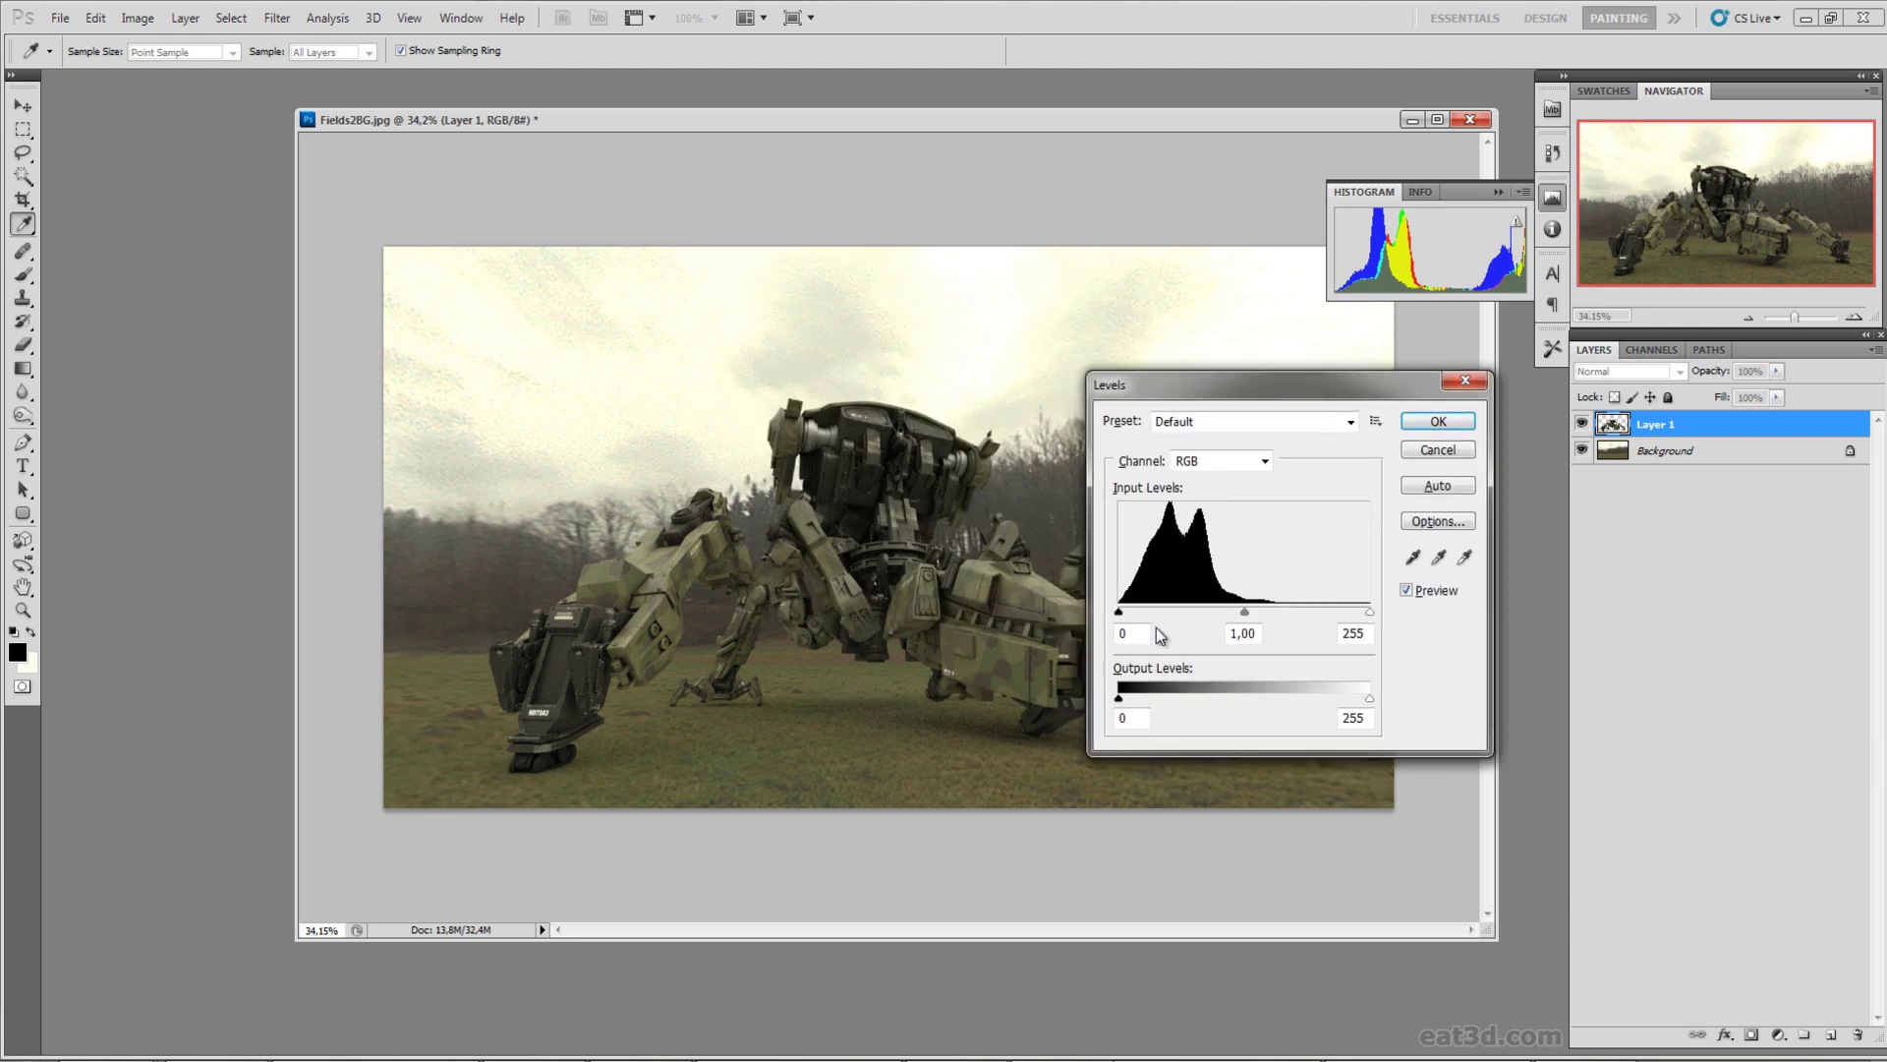
{"action": "left_click_drag", "start_coordinate": [1118, 699], "coordinate": [1140, 702]}
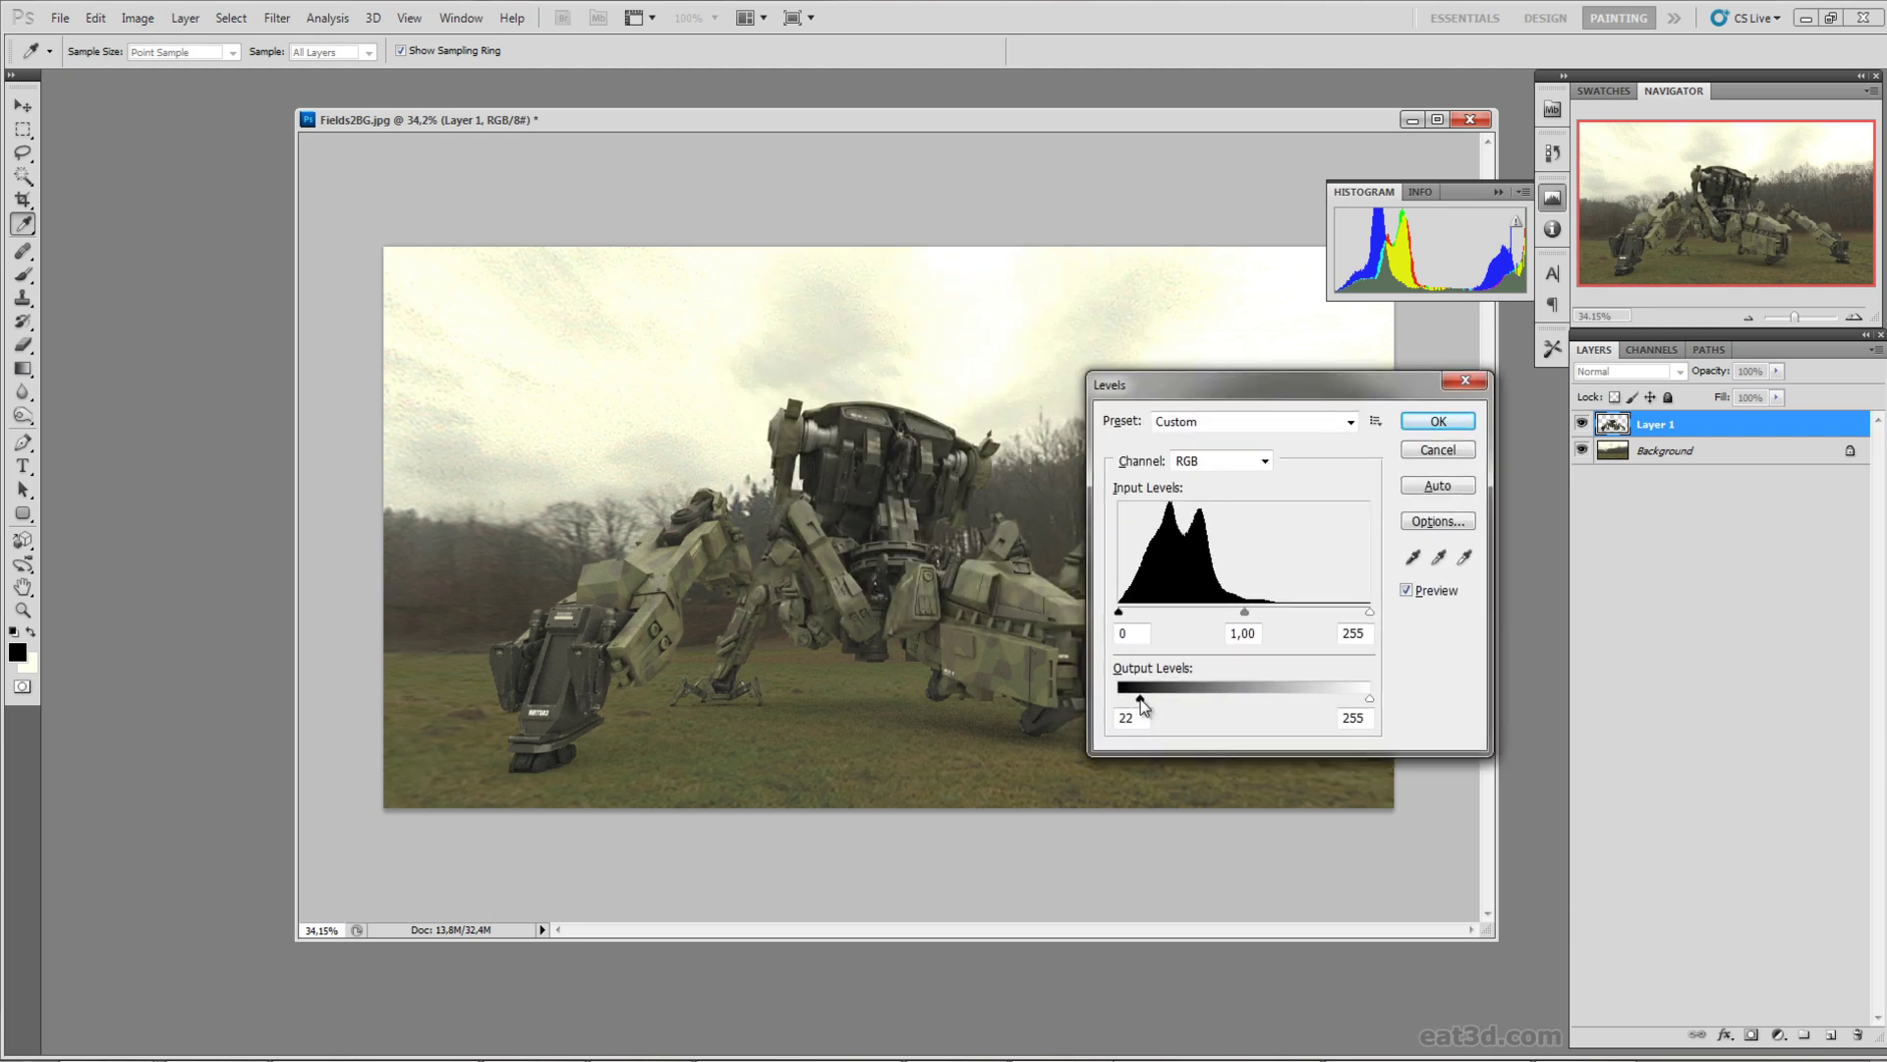
{"action": "left_click_drag", "start_coordinate": [1172, 386], "coordinate": [1346, 377]}
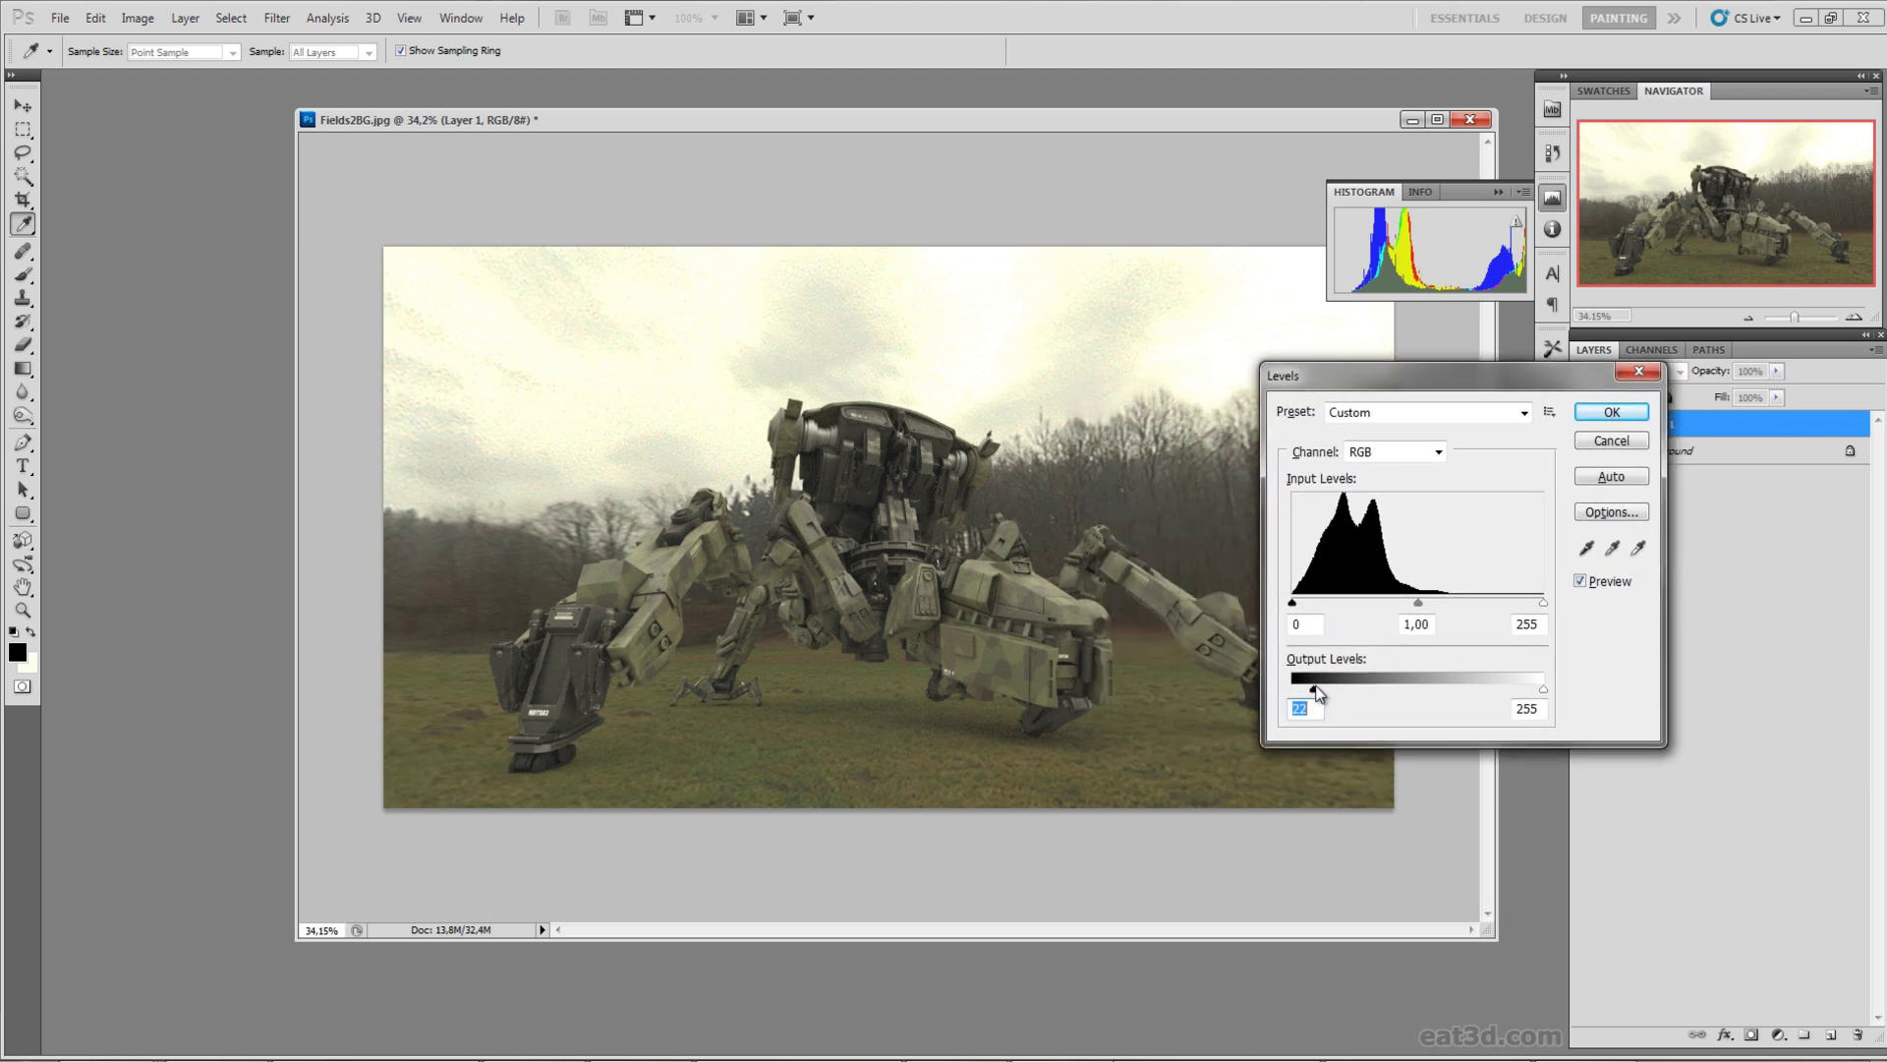
{"action": "left_click_drag", "start_coordinate": [1317, 692], "coordinate": [1300, 694]}
{"action": "left_click", "coordinate": [1612, 412]}
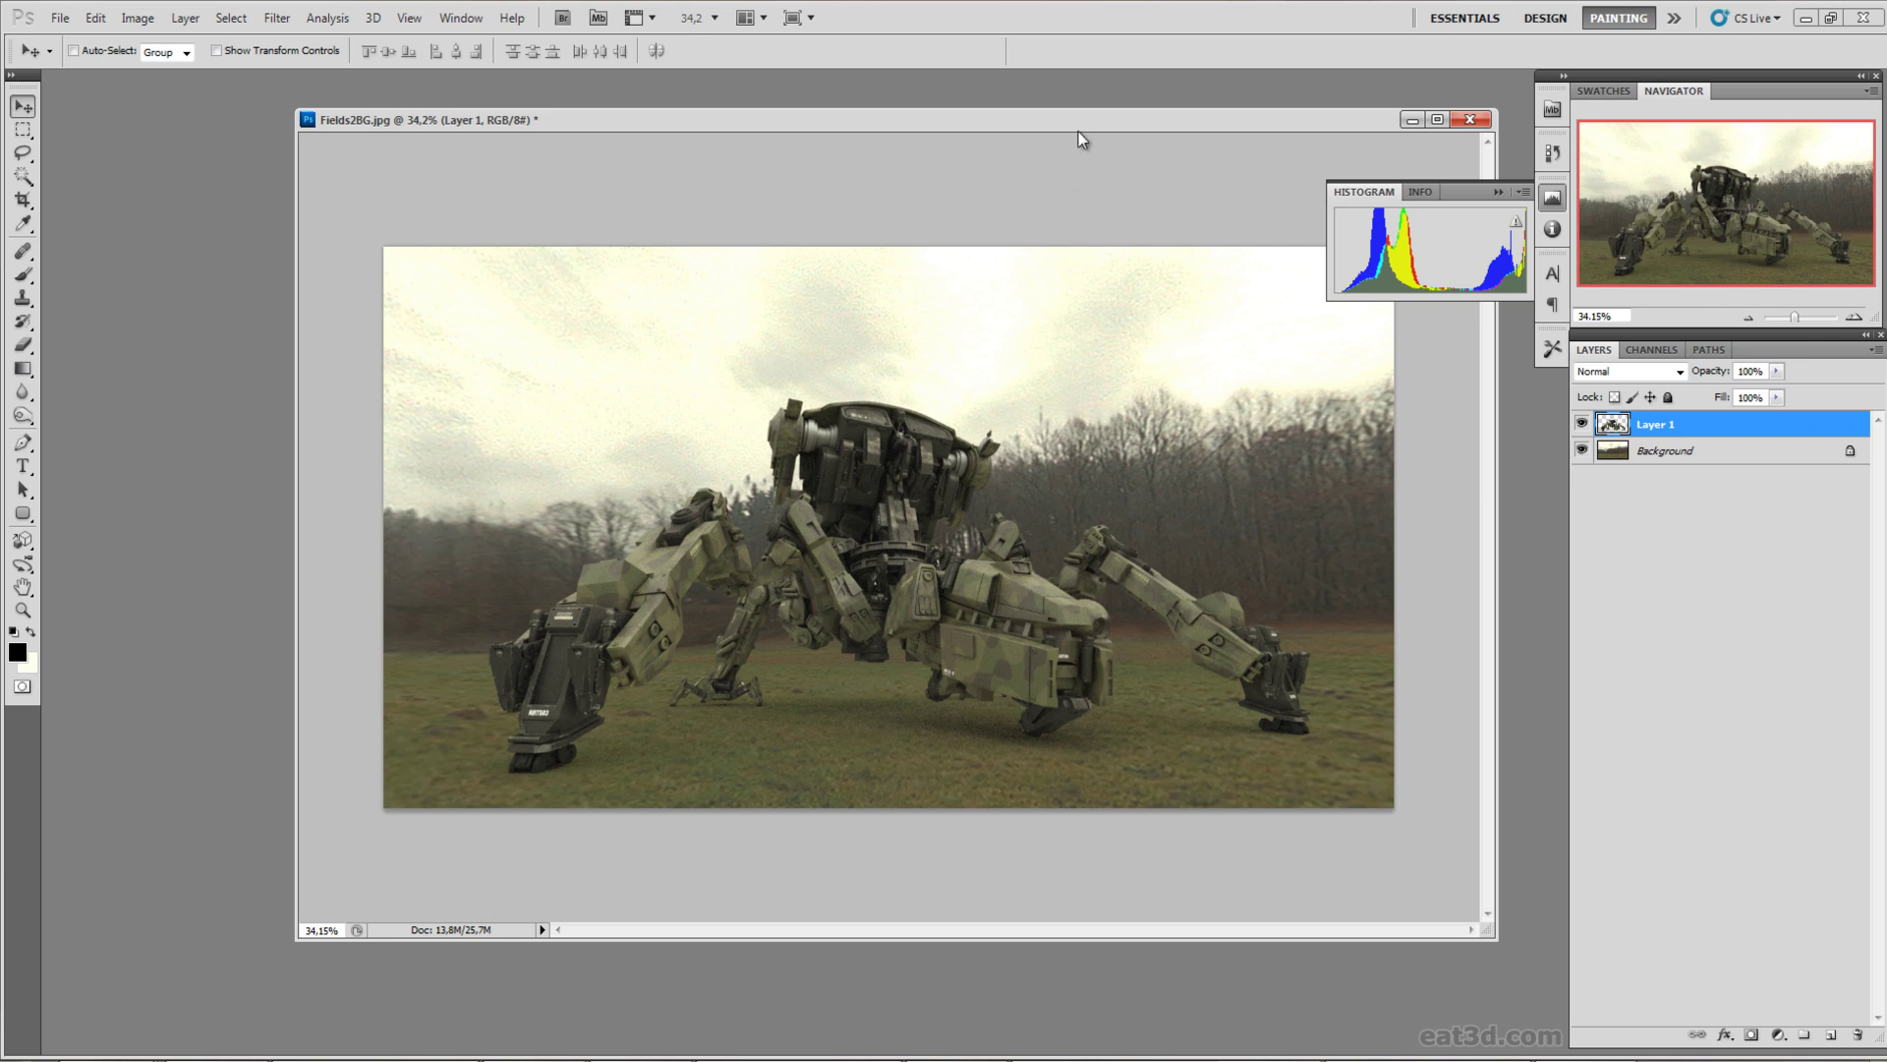
Step: Examine the sharpness of the robot's body and rear leg up close against the softer trees and grass
{"action": "left_click_drag", "start_coordinate": [1081, 121], "coordinate": [1041, 141]}
{"action": "scroll", "coordinate": [1216, 641], "scroll_direction": "up", "scroll_amount": 1}
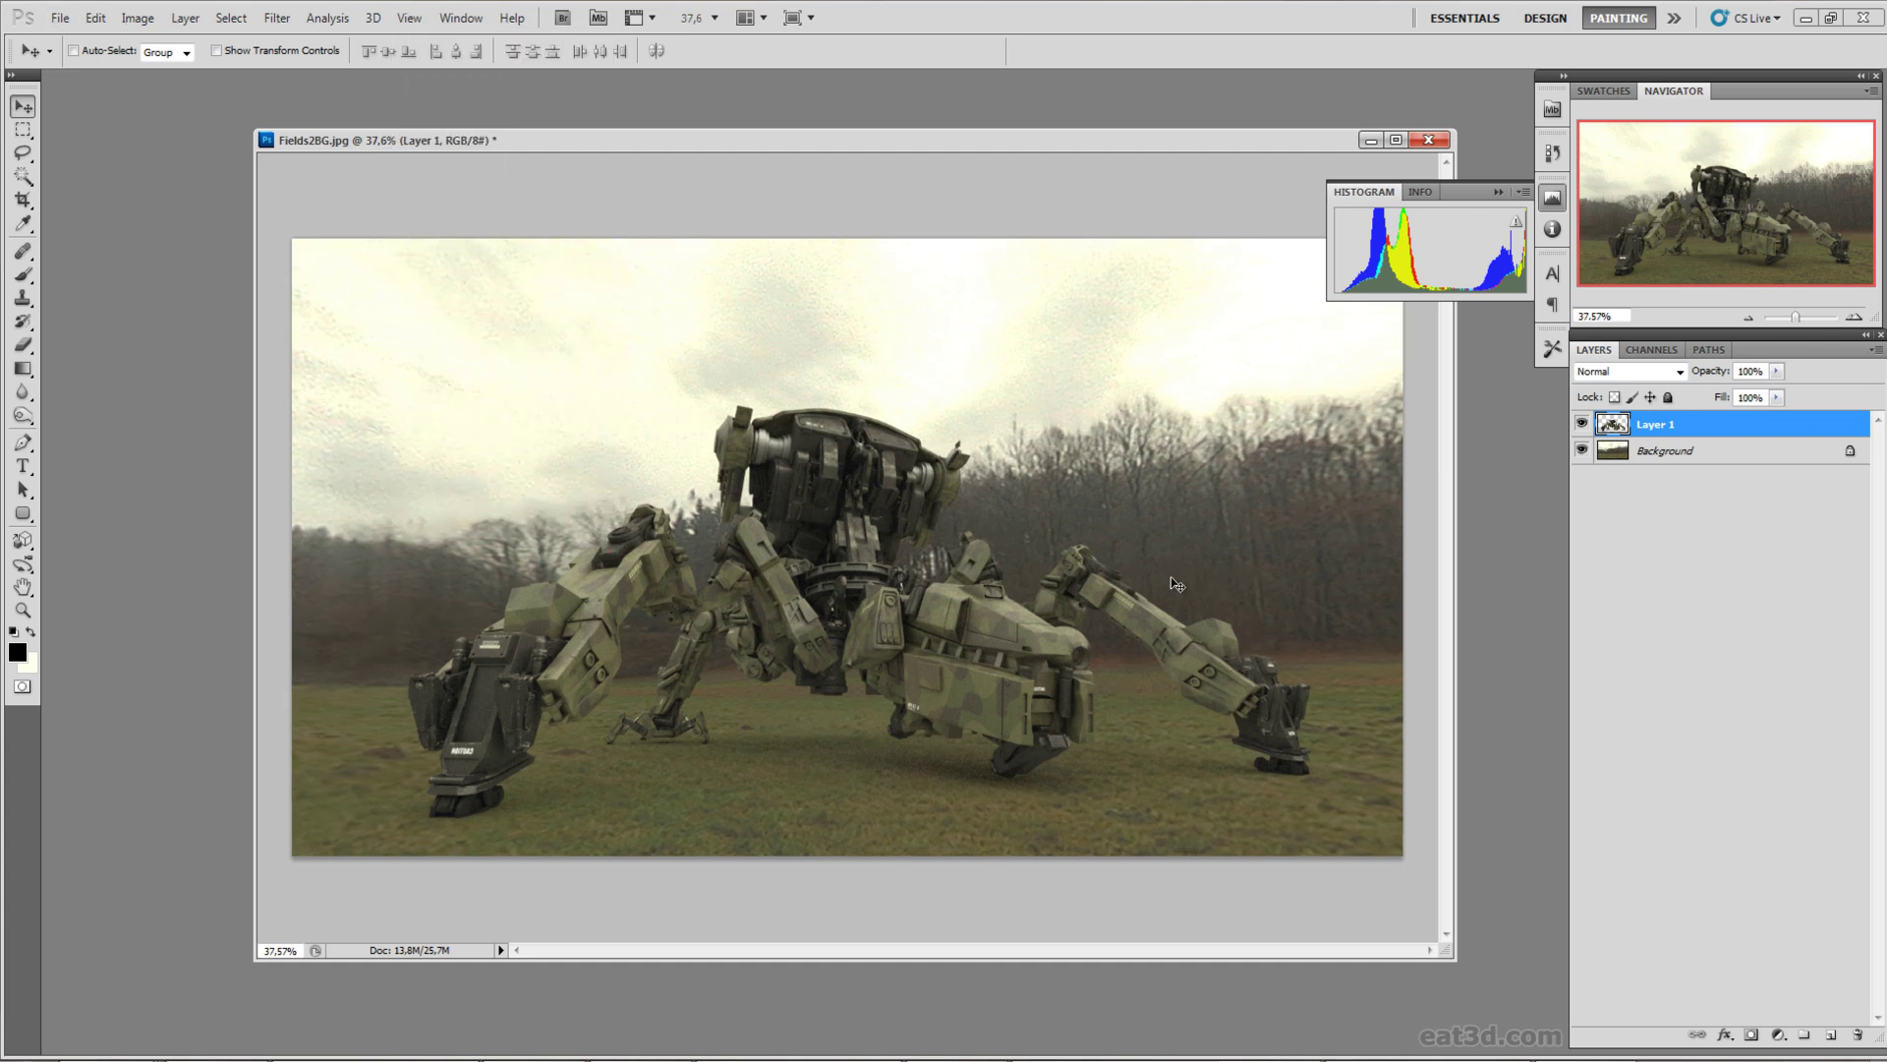
{"action": "scroll", "coordinate": [1264, 630], "scroll_direction": "up", "scroll_amount": 11}
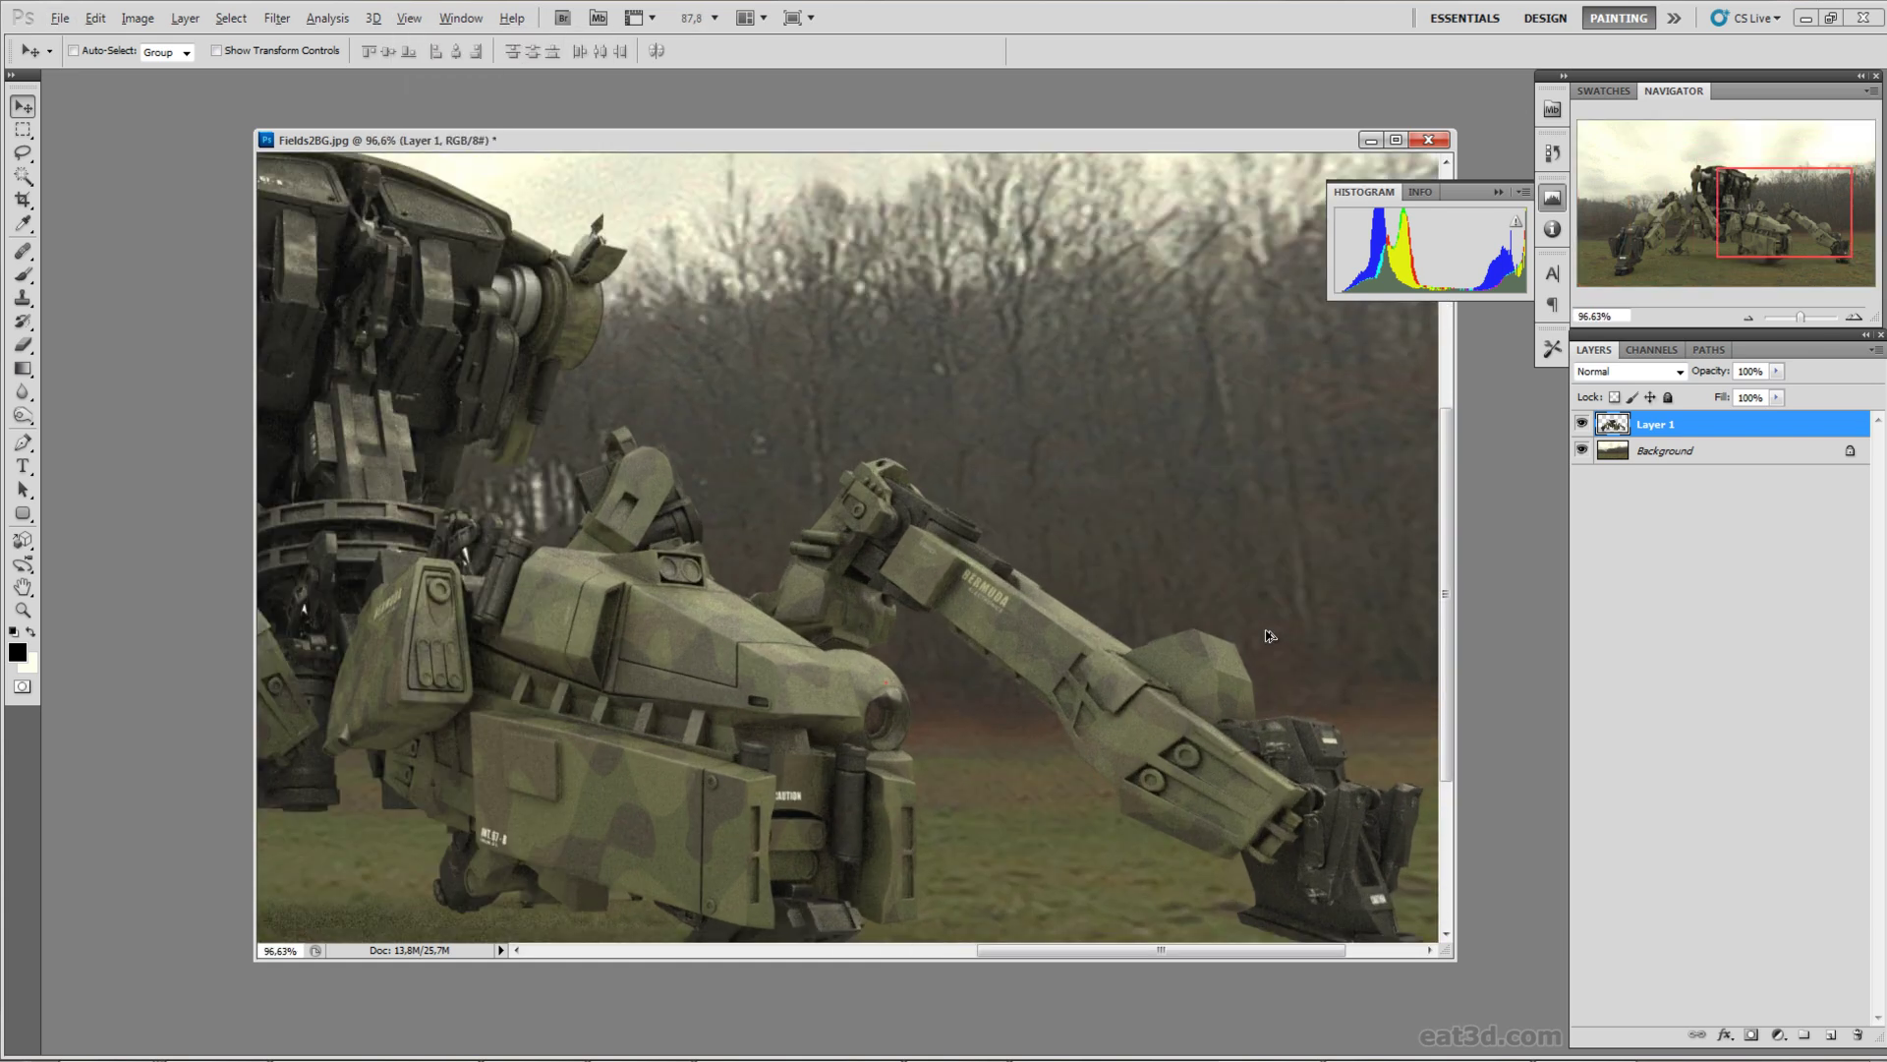
{"action": "scroll", "coordinate": [1104, 603], "scroll_direction": "up", "scroll_amount": 2}
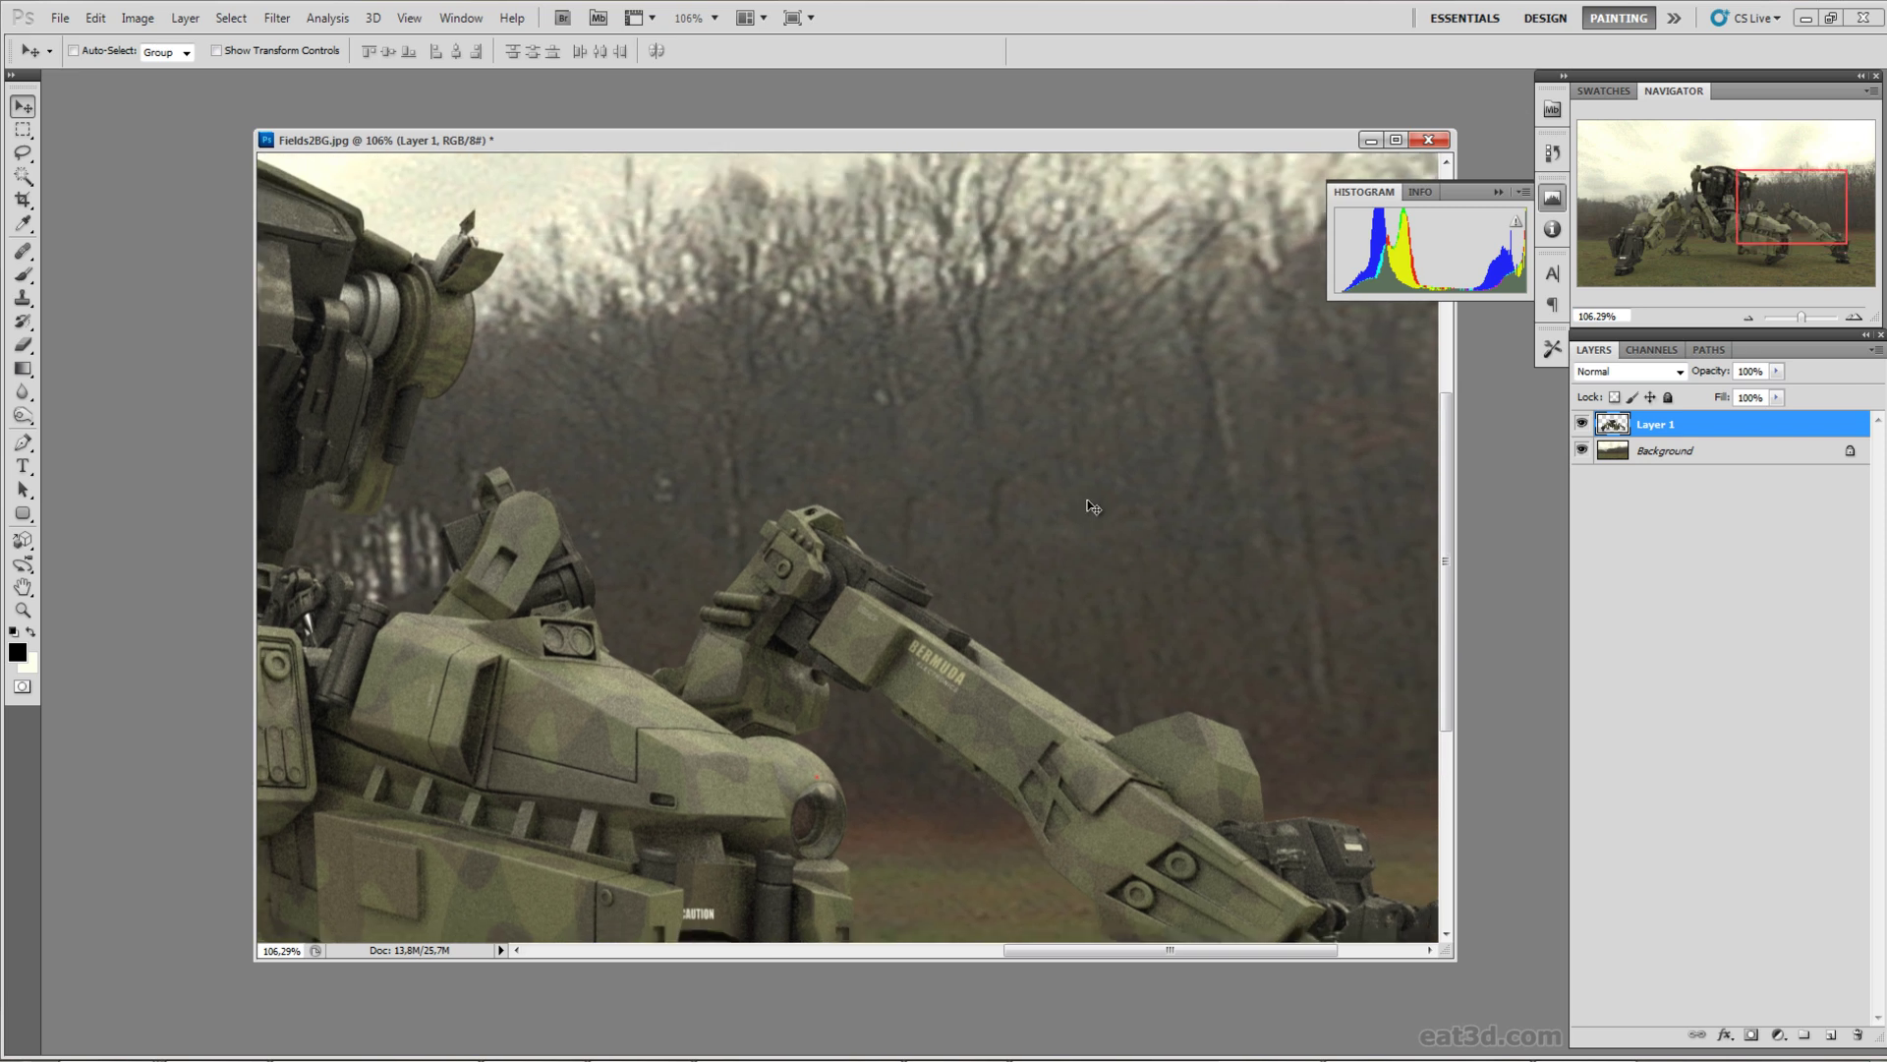
{"action": "left_click_drag", "start_coordinate": [1070, 514], "coordinate": [990, 553]}
{"action": "left_click_drag", "start_coordinate": [1247, 535], "coordinate": [1120, 534]}
{"action": "left_click_drag", "start_coordinate": [1012, 661], "coordinate": [1200, 537]}
{"action": "left_click_drag", "start_coordinate": [948, 619], "coordinate": [1124, 624]}
{"action": "scroll", "coordinate": [1062, 619], "scroll_direction": "down", "scroll_amount": 2}
{"action": "left_click_drag", "start_coordinate": [1001, 777], "coordinate": [1163, 758]}
{"action": "left_click_drag", "start_coordinate": [968, 646], "coordinate": [748, 609]}
{"action": "left_click_drag", "start_coordinate": [1109, 667], "coordinate": [939, 659]}
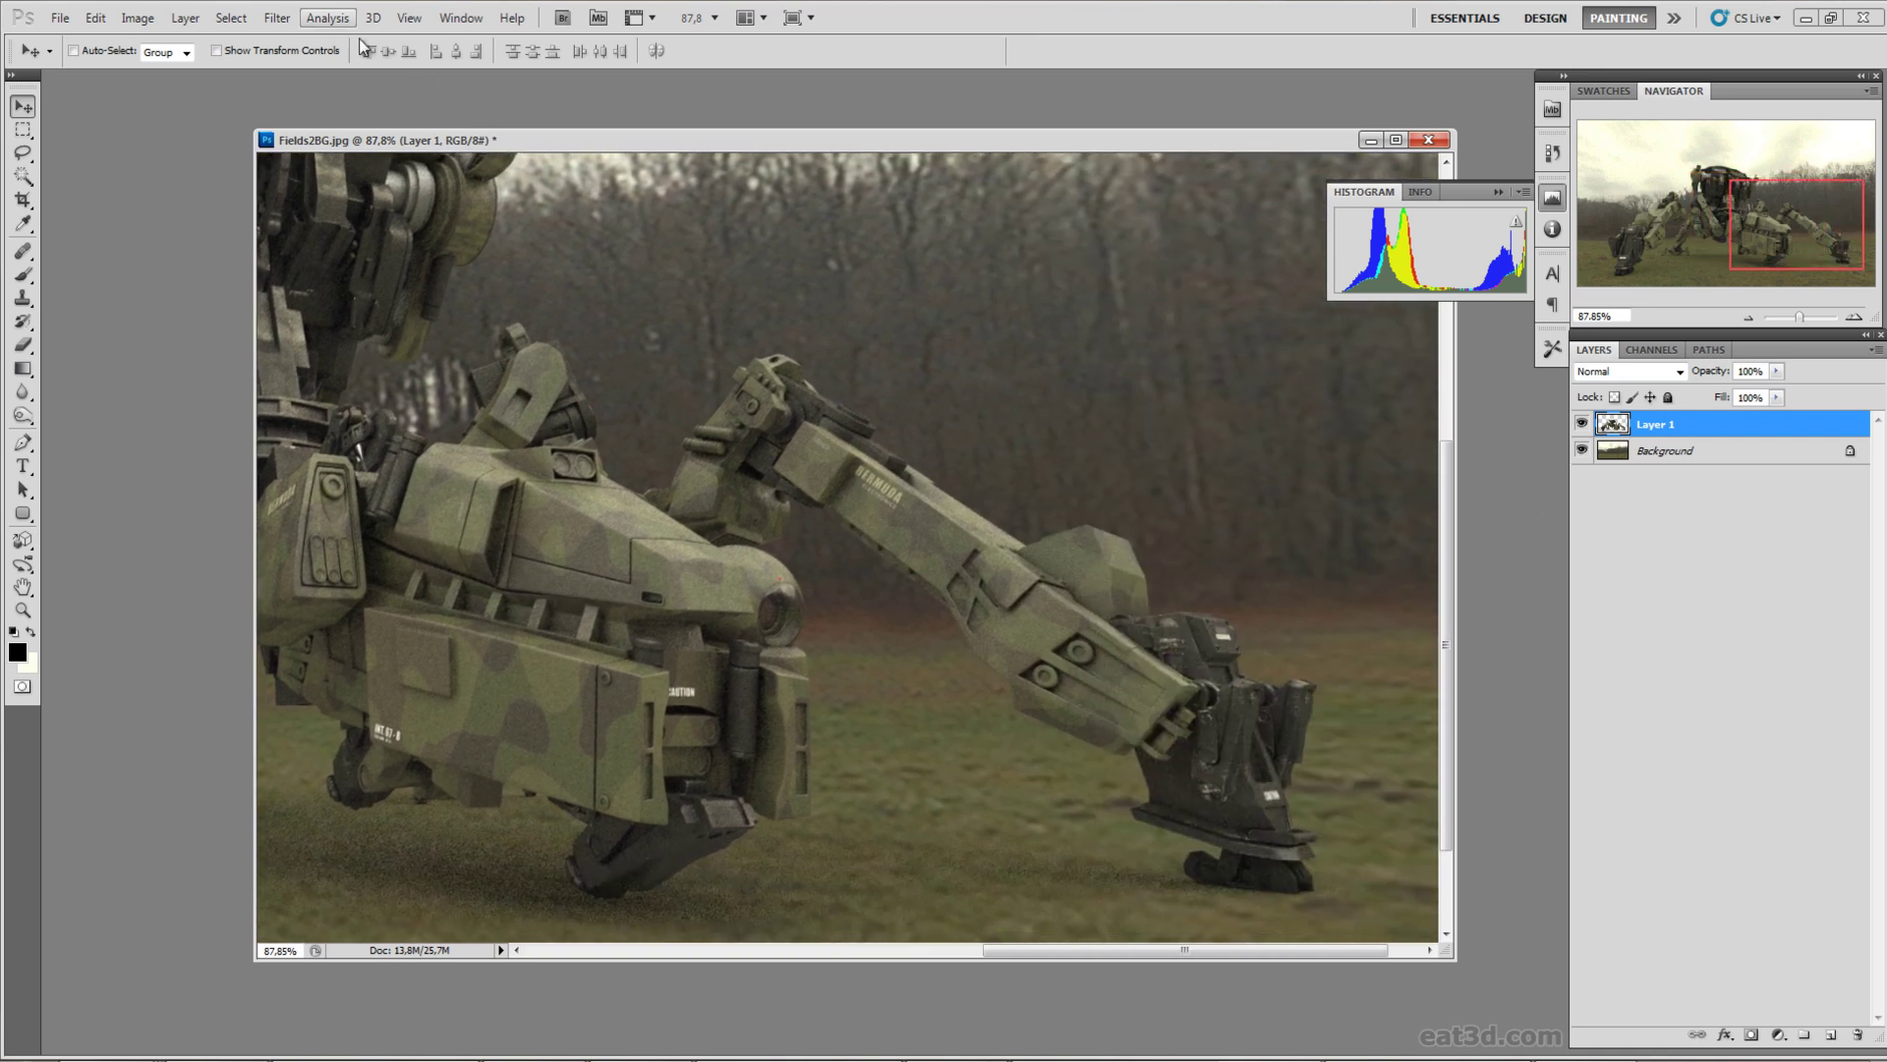
Step: Apply a Gaussian Blur with a 2.0 pixel radius to the robot's Layer 1, checking the legs against the background
{"action": "left_click", "coordinate": [277, 17]}
{"action": "mouse_move", "coordinate": [346, 207]}
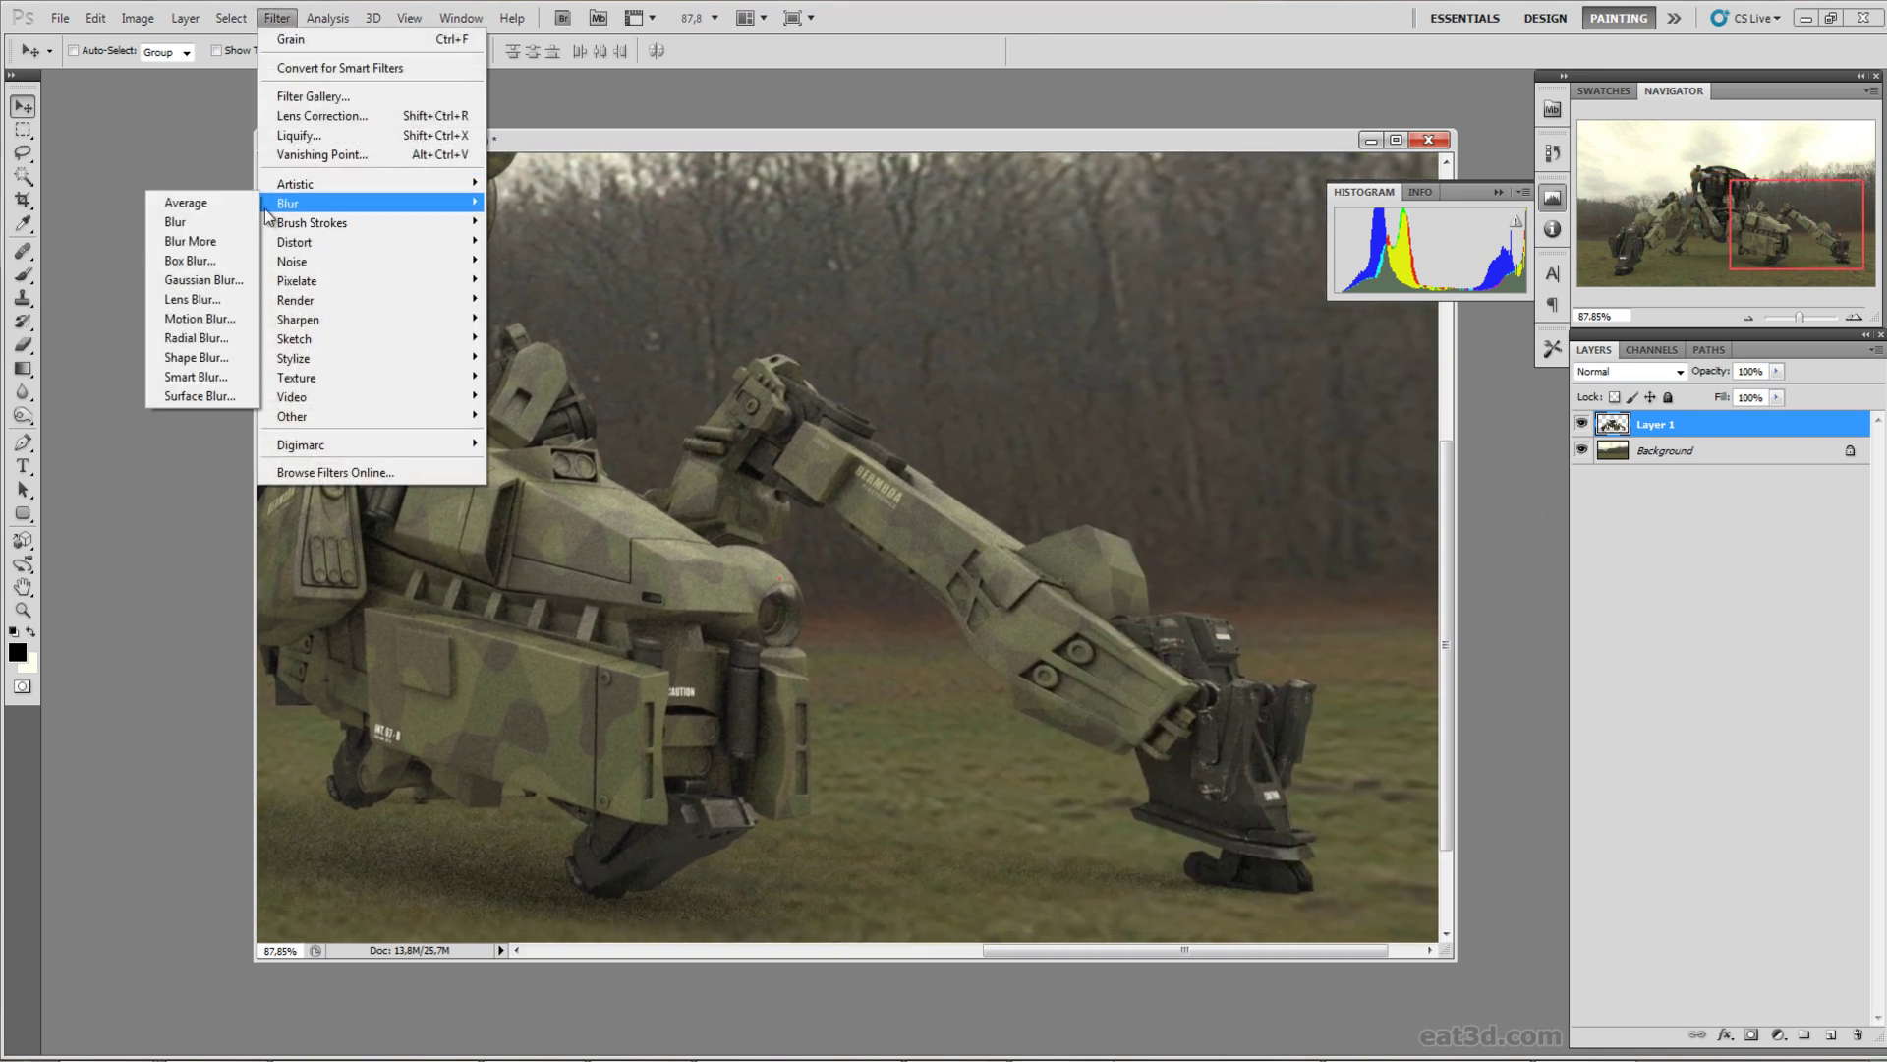
{"action": "left_click", "coordinate": [211, 279]}
{"action": "left_click_drag", "start_coordinate": [1042, 567], "coordinate": [989, 549]}
{"action": "left_click_drag", "start_coordinate": [1177, 702], "coordinate": [1052, 639]}
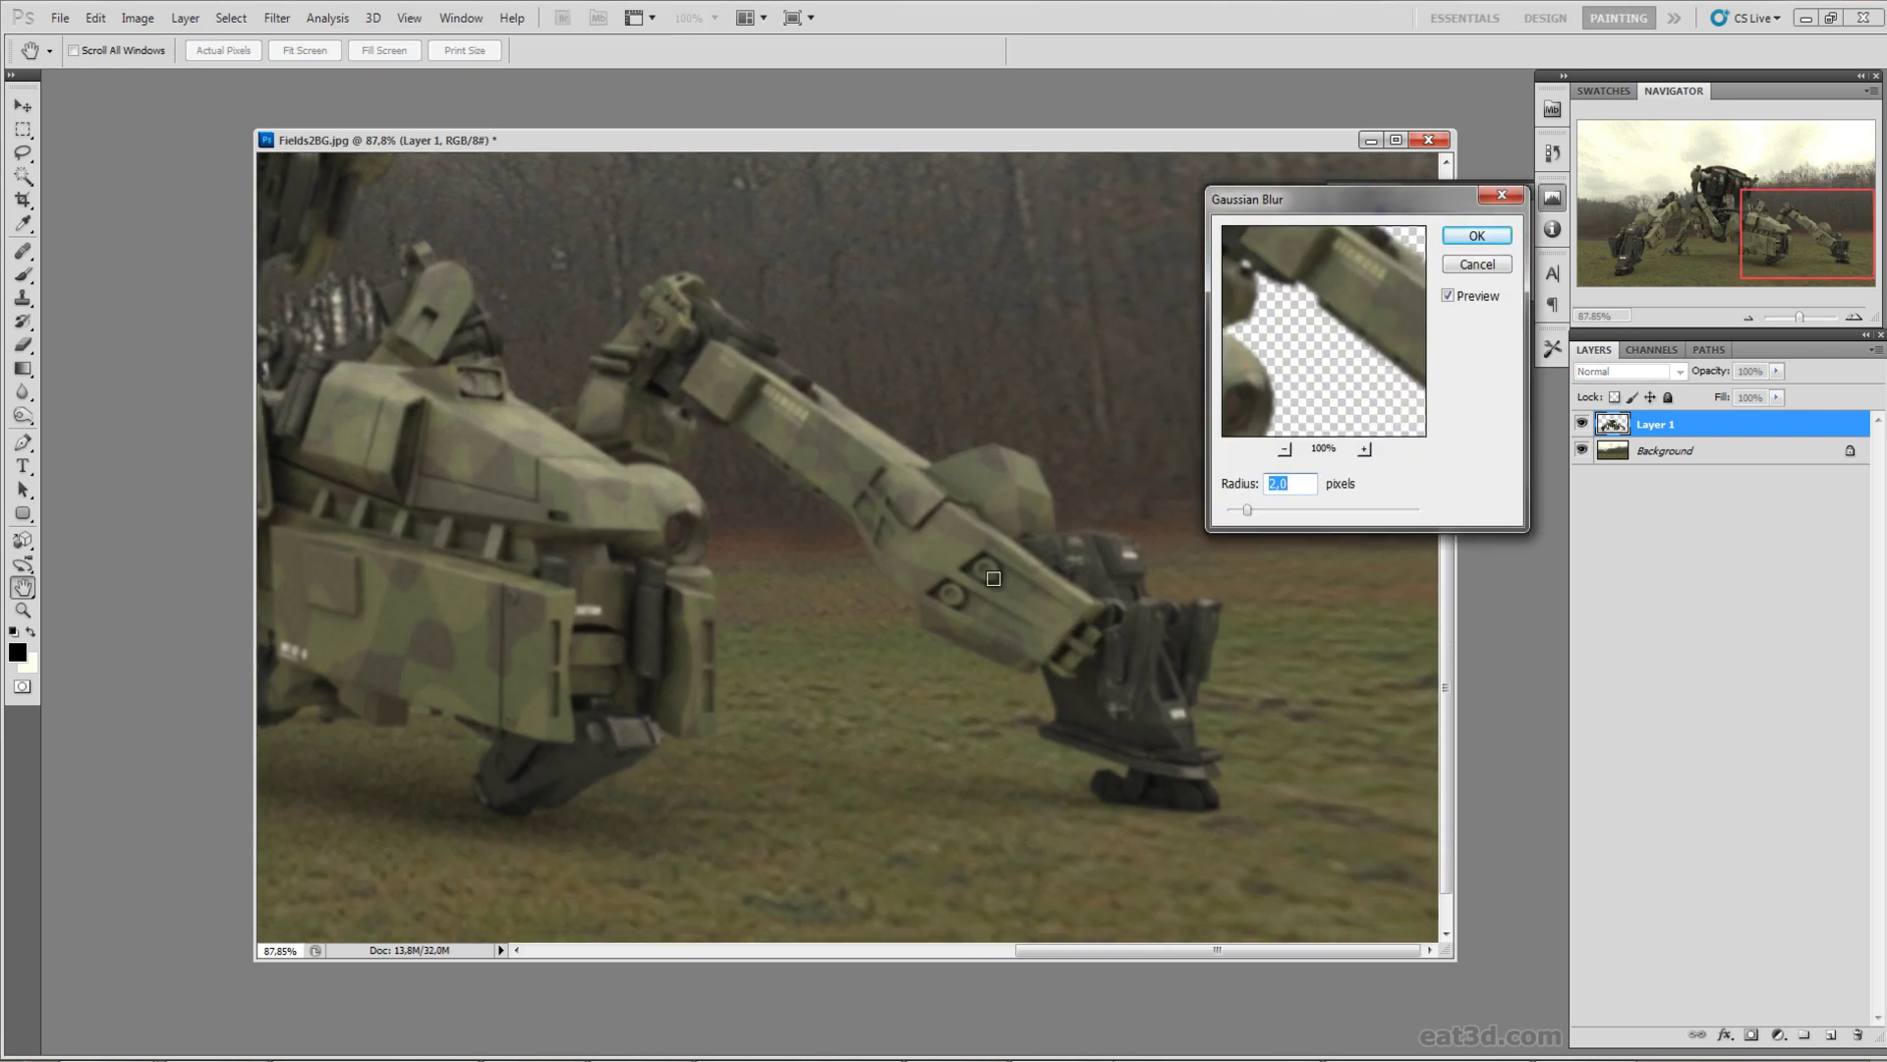
{"action": "left_click_drag", "start_coordinate": [998, 580], "coordinate": [1098, 682]}
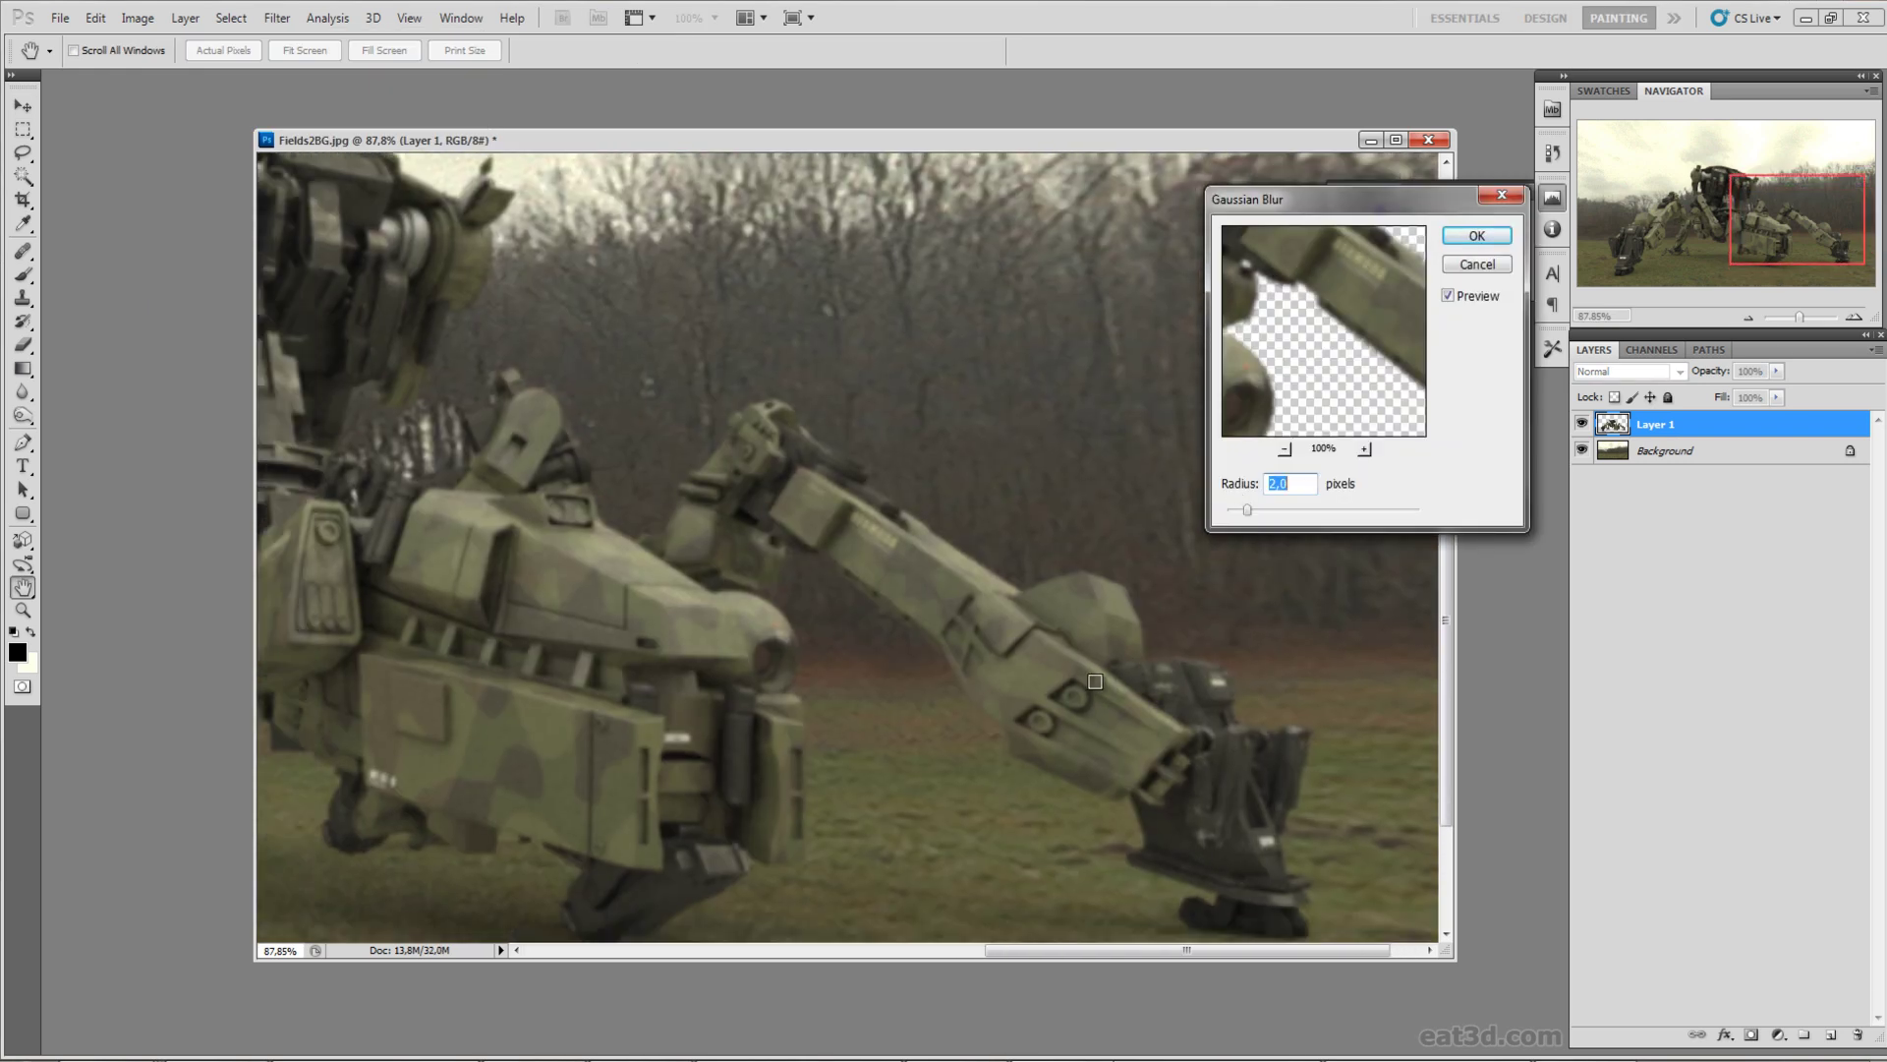
{"action": "left_click_drag", "start_coordinate": [1020, 667], "coordinate": [1143, 655]}
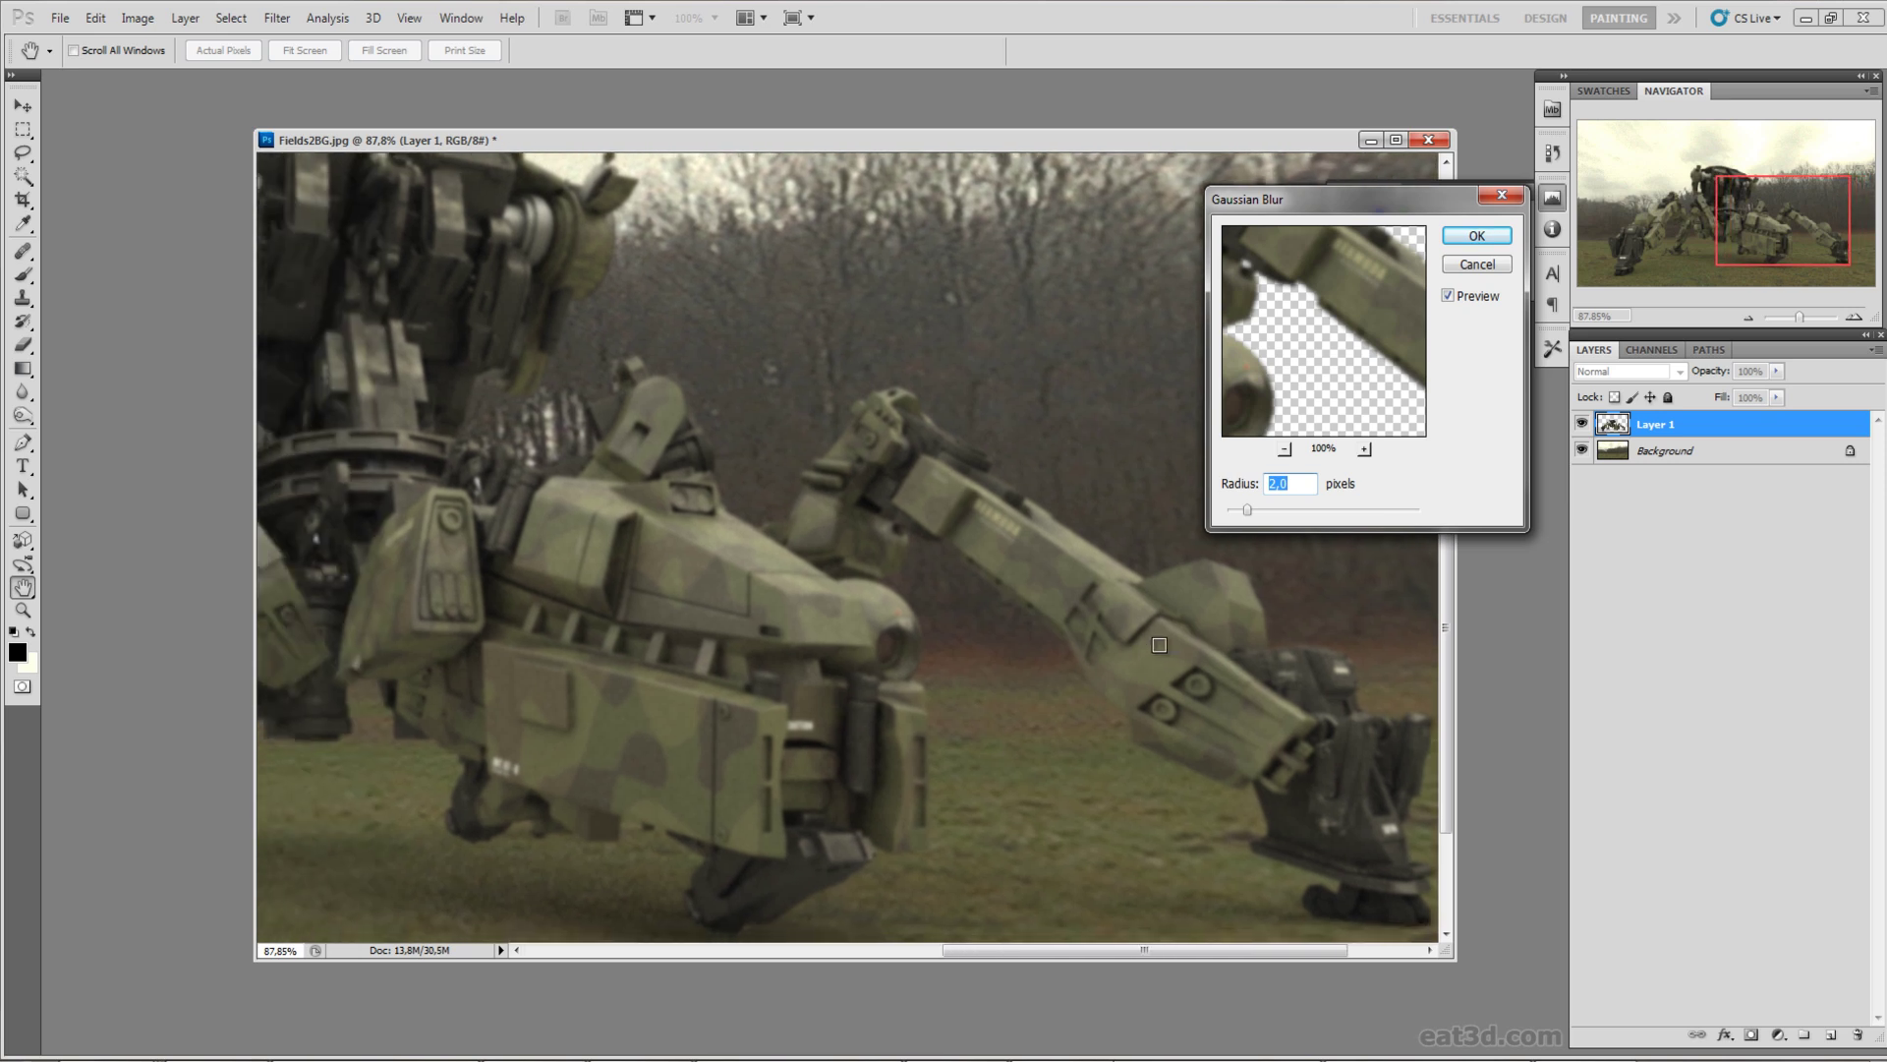
{"action": "left_click_drag", "start_coordinate": [1159, 724], "coordinate": [856, 699]}
{"action": "scroll", "coordinate": [855, 697], "scroll_direction": "down", "scroll_amount": 2}
{"action": "mouse_move", "coordinate": [1248, 510]}
{"action": "left_mouse_down"}
{"action": "mouse_move", "coordinate": [1301, 511]}
{"action": "mouse_move", "coordinate": [1248, 512]}
{"action": "left_mouse_up"}
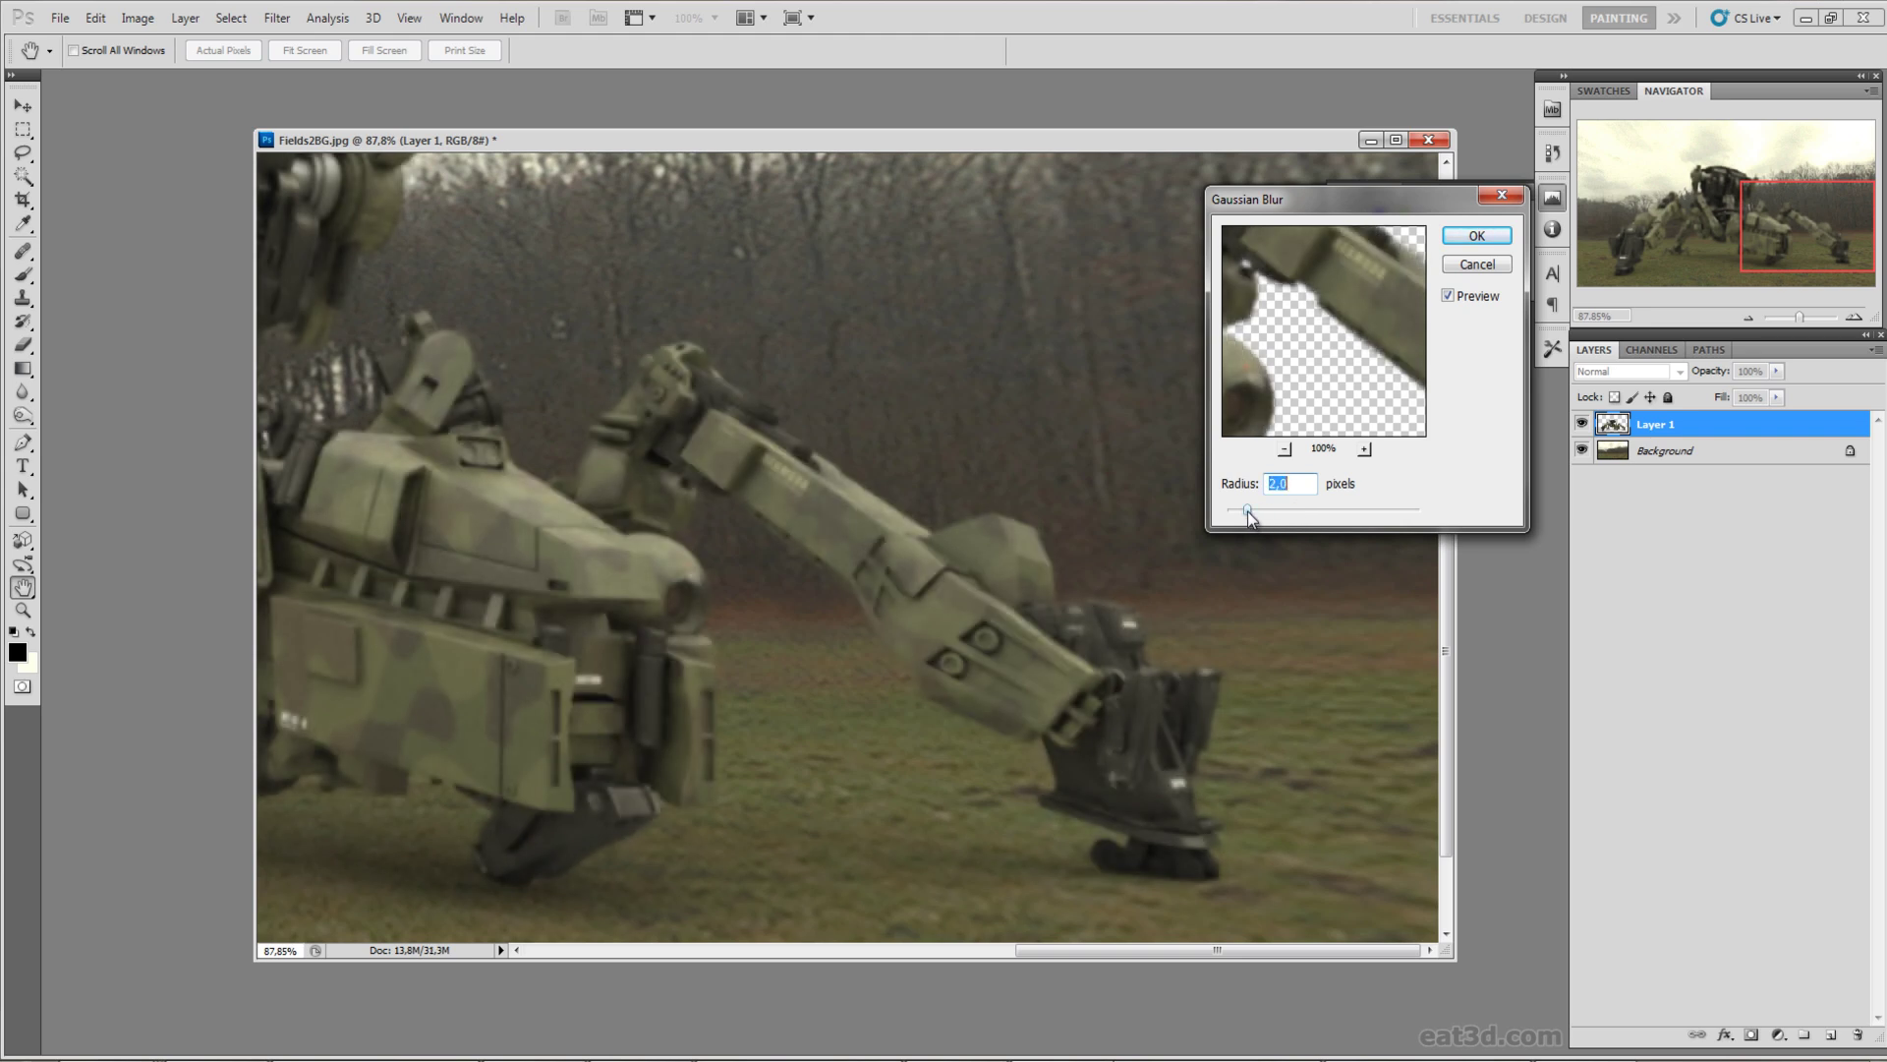
{"action": "left_click_drag", "start_coordinate": [1009, 570], "coordinate": [937, 598]}
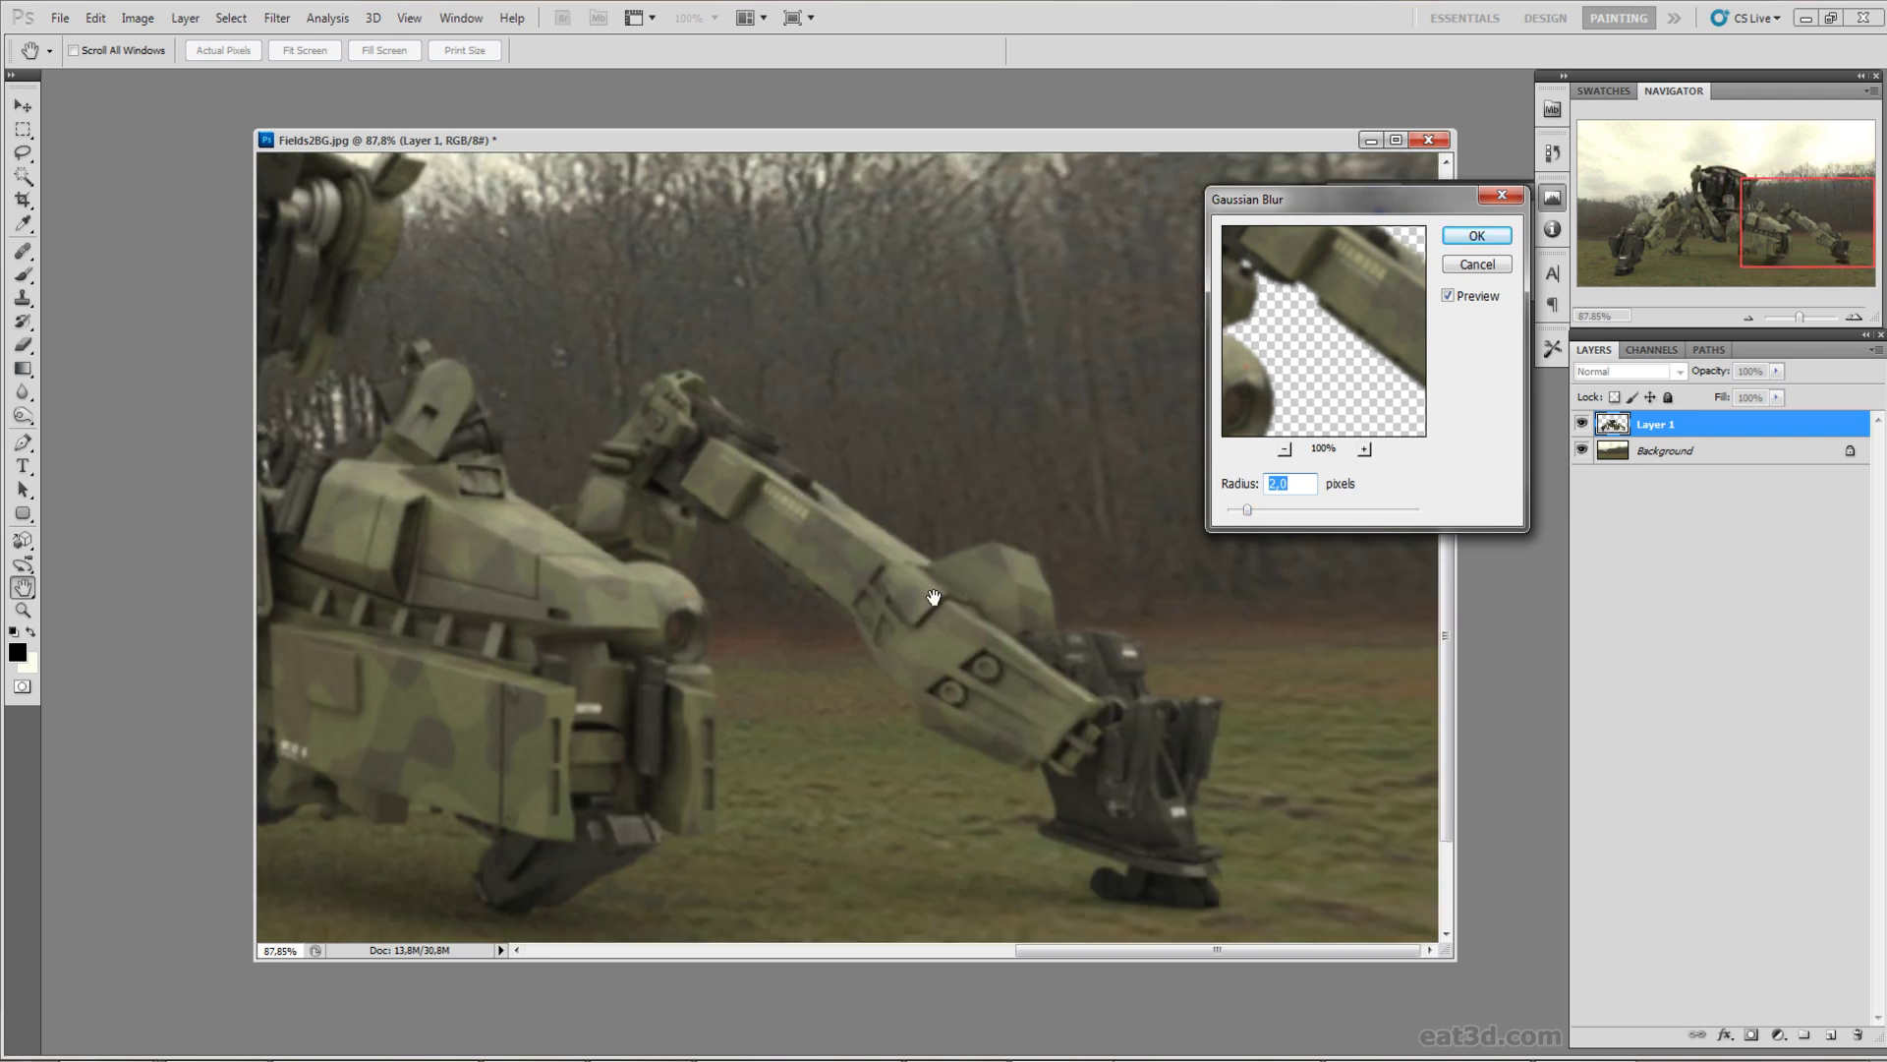
{"action": "left_click", "coordinate": [1477, 235]}
{"action": "key", "text": "v"}
{"action": "scroll", "coordinate": [870, 527], "scroll_direction": "up", "scroll_amount": 2}
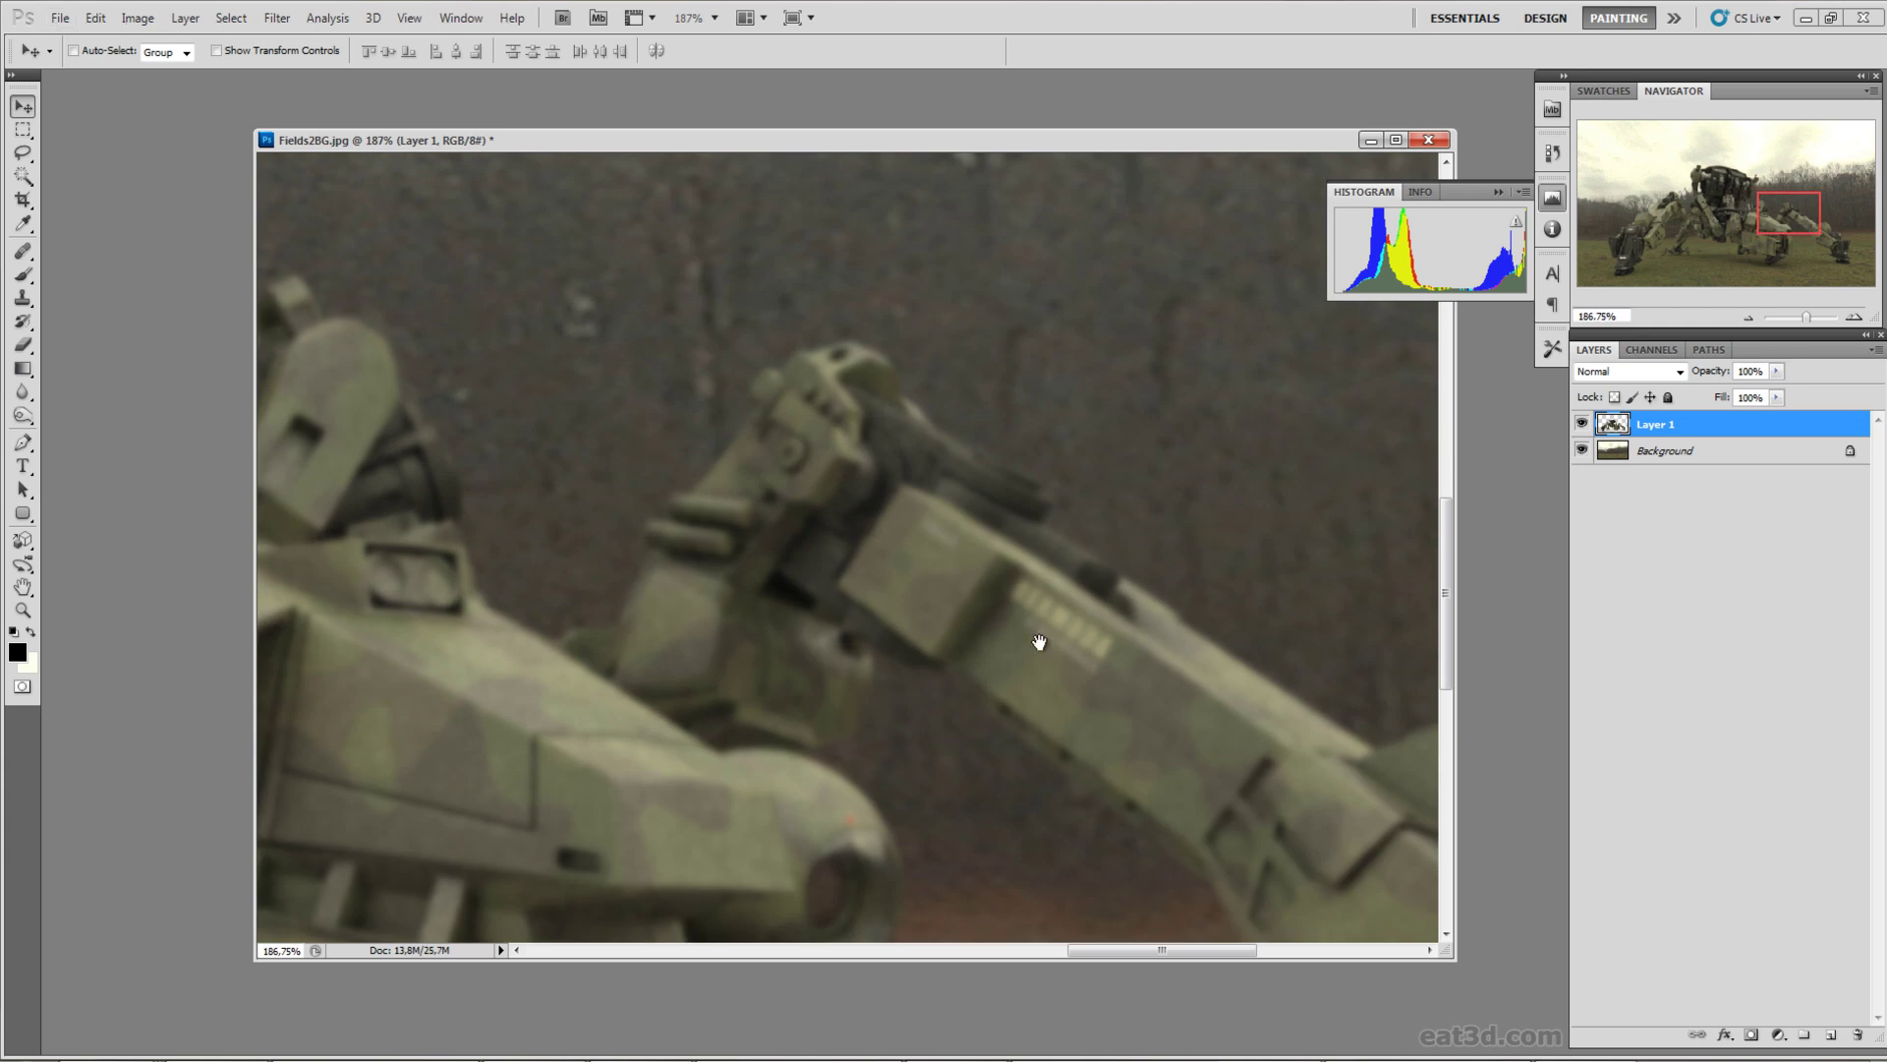
Step: Compare the robot's rear leg with and without the Gaussian Blur by repeatedly undoing and reapplying it, keeping the blur applied
{"action": "scroll", "coordinate": [1012, 653], "scroll_direction": "up", "scroll_amount": 2}
{"action": "key", "text": "ctrl+z"}
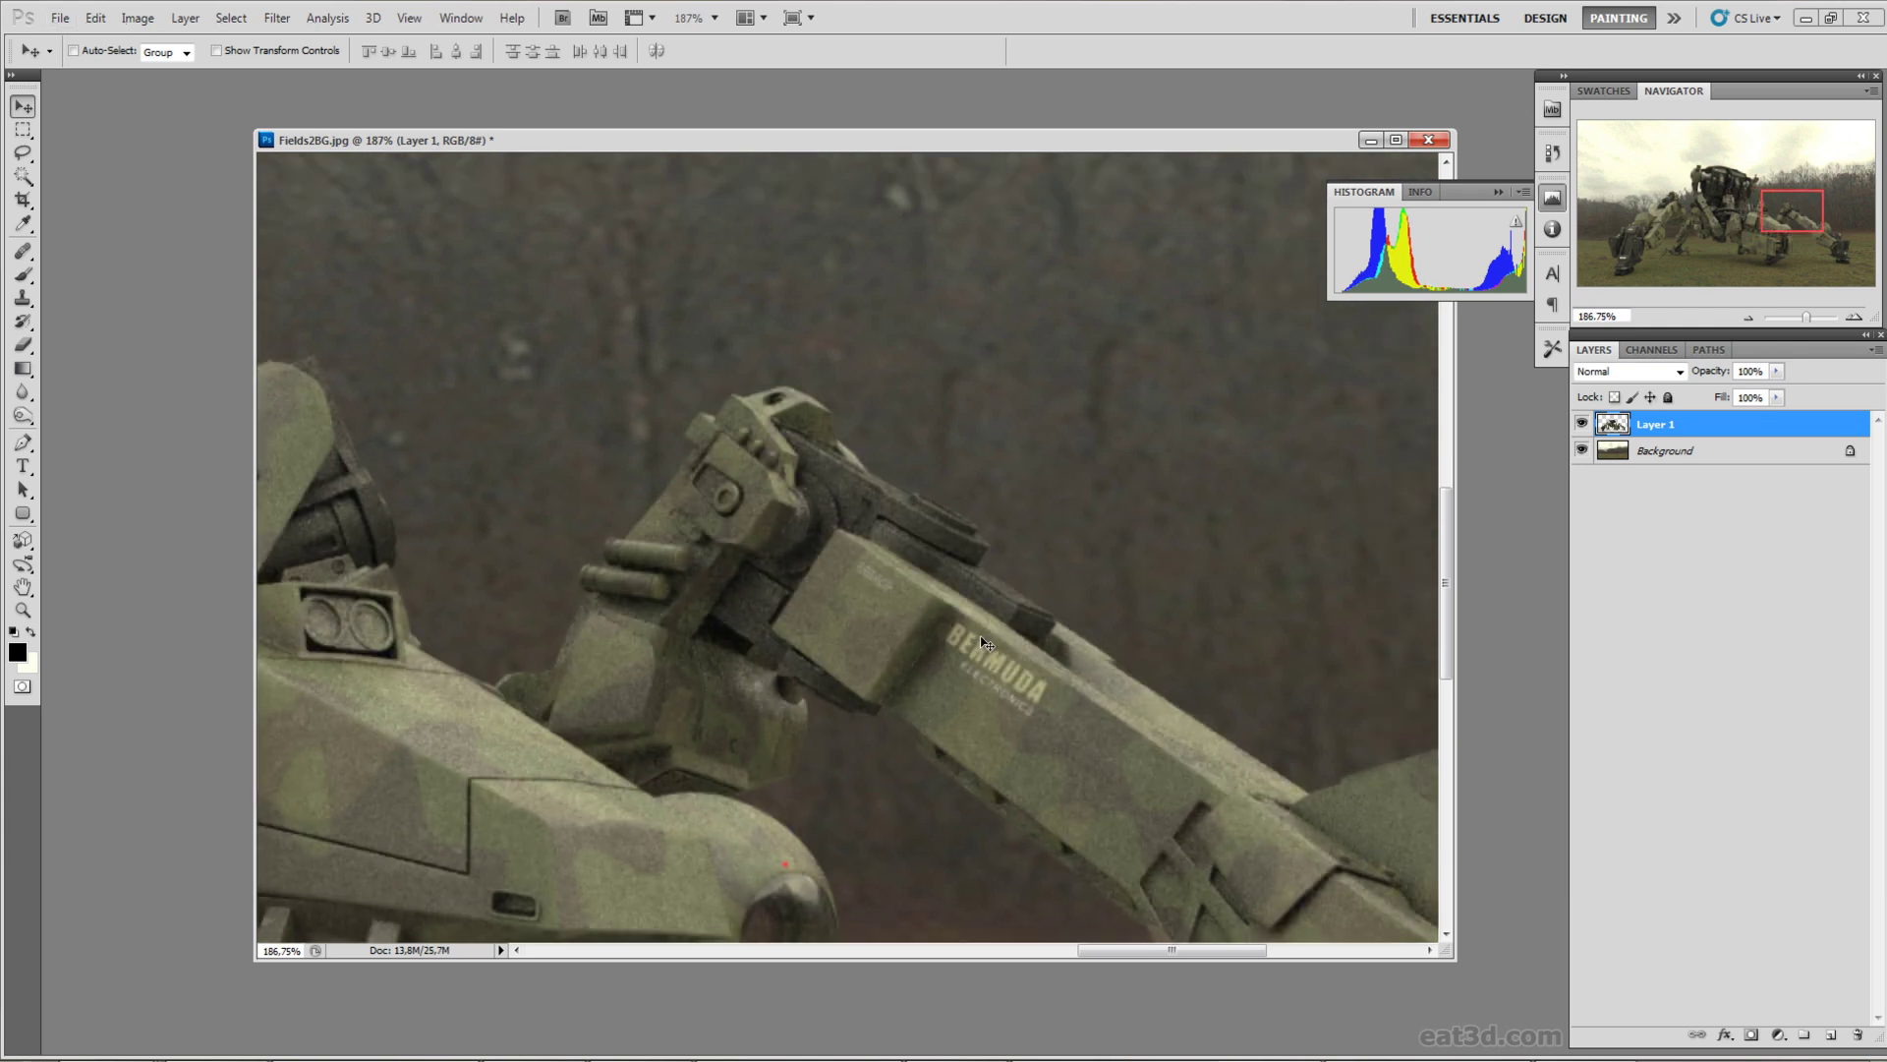
{"action": "key", "text": "ctrl+z"}
{"action": "key", "text": "ctrl+z"}
{"action": "key", "text": "ctrl+z"}
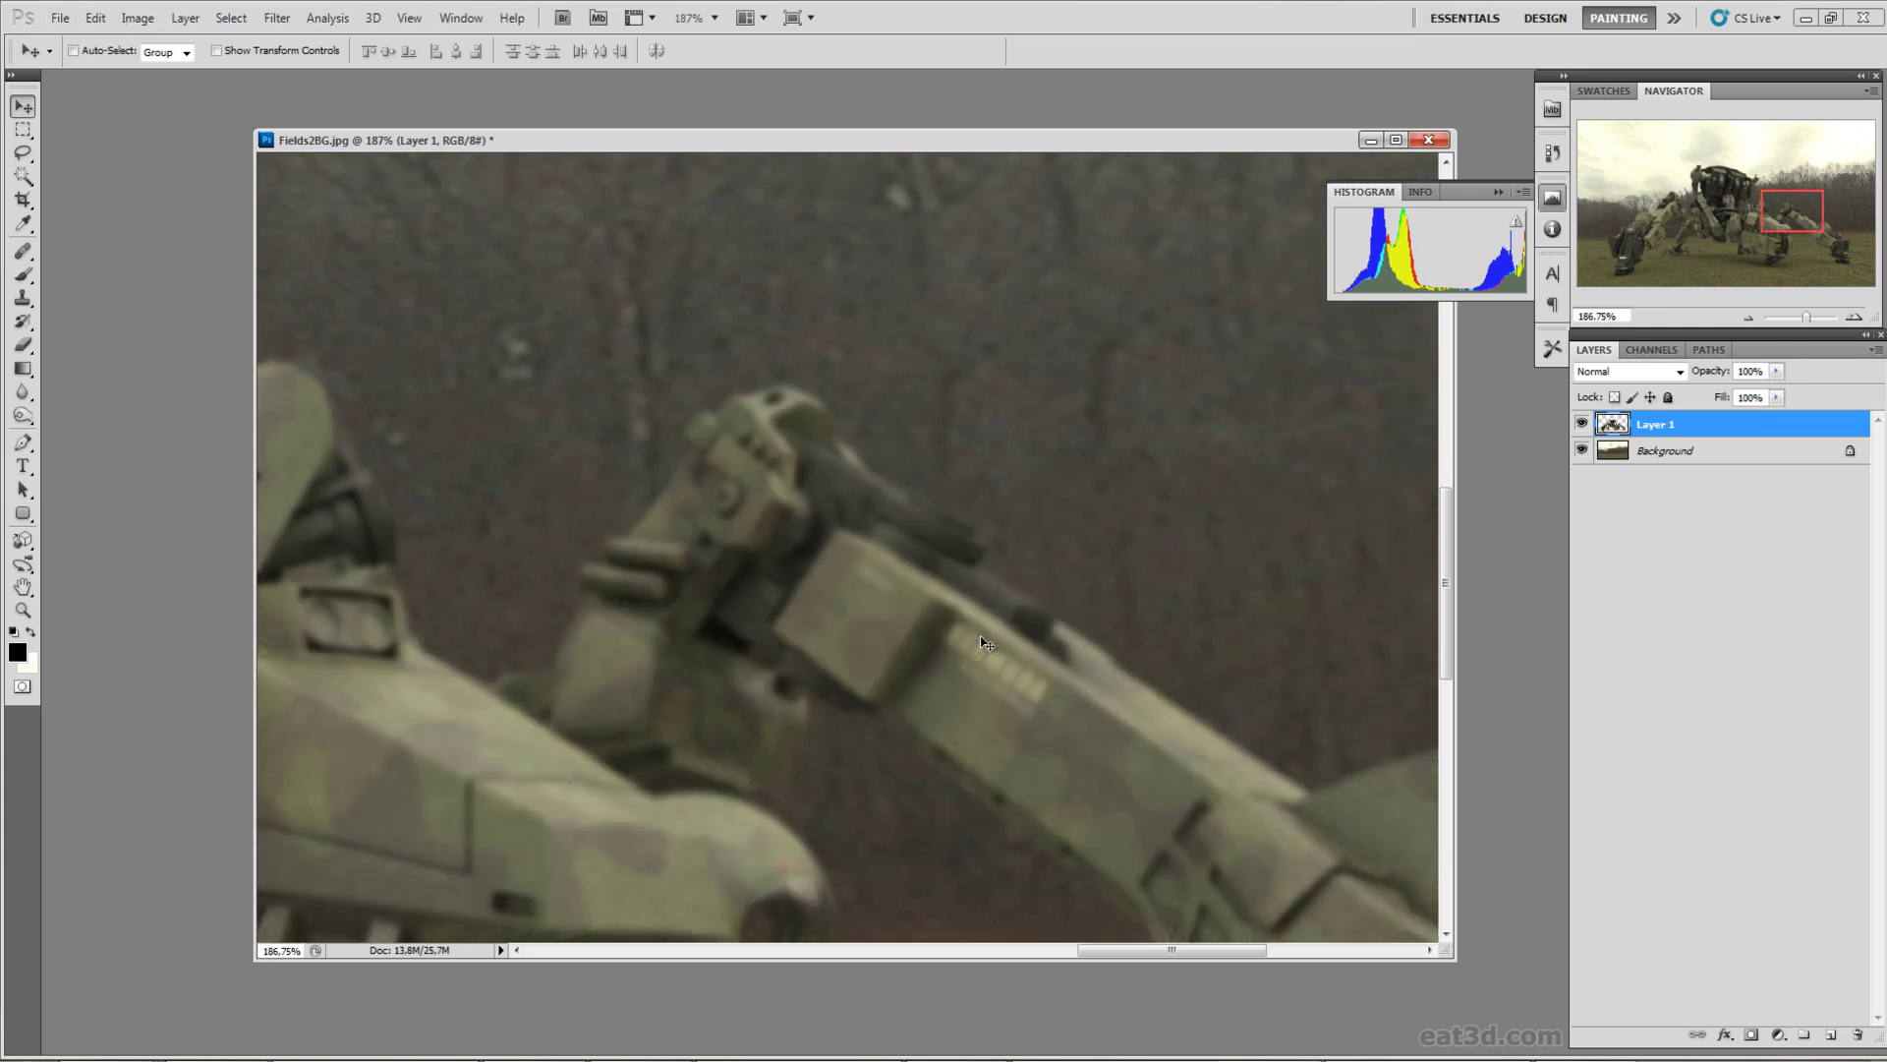
{"action": "key", "text": "ctrl+z"}
{"action": "key", "text": "ctrl+z"}
{"action": "left_click_drag", "start_coordinate": [1012, 683], "coordinate": [912, 633]}
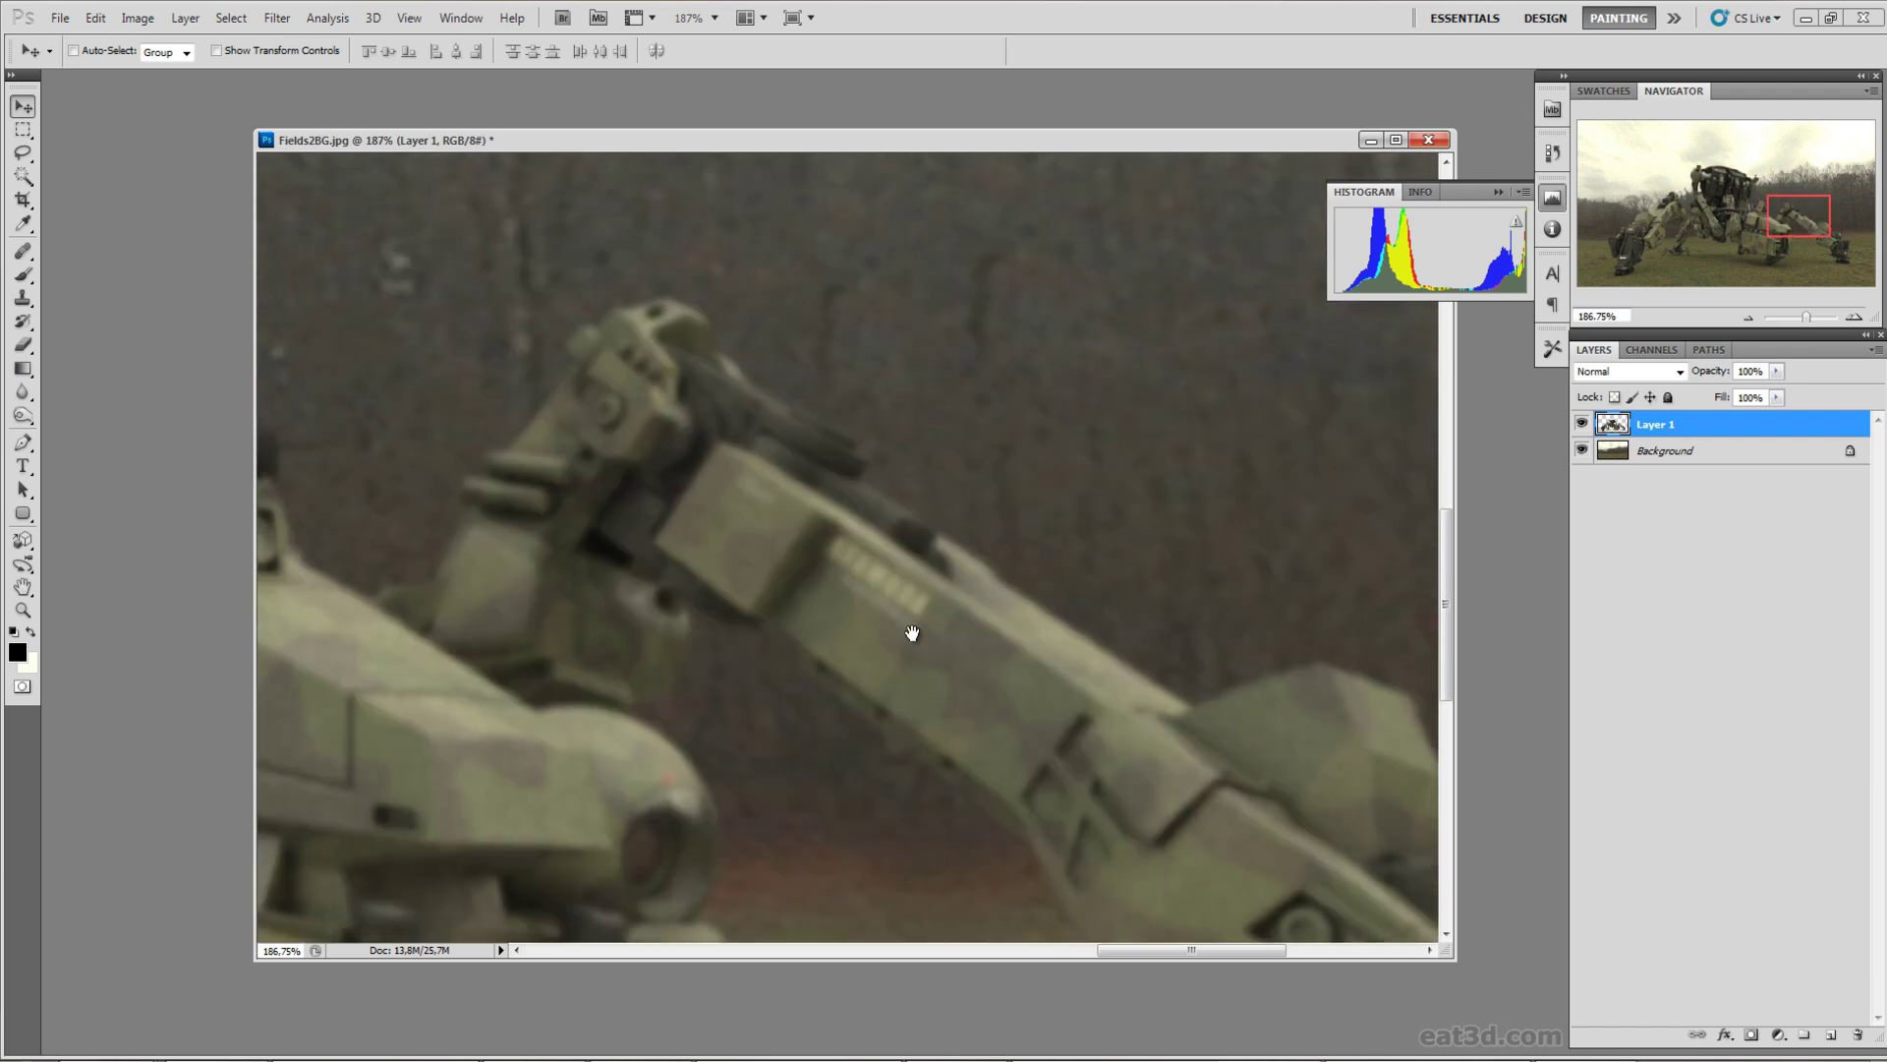
Step: Examine the blurred robot against the softness of the tree line, from the whole composite down to the branches against the sky
{"action": "scroll", "coordinate": [1022, 644], "scroll_direction": "down", "scroll_amount": 3}
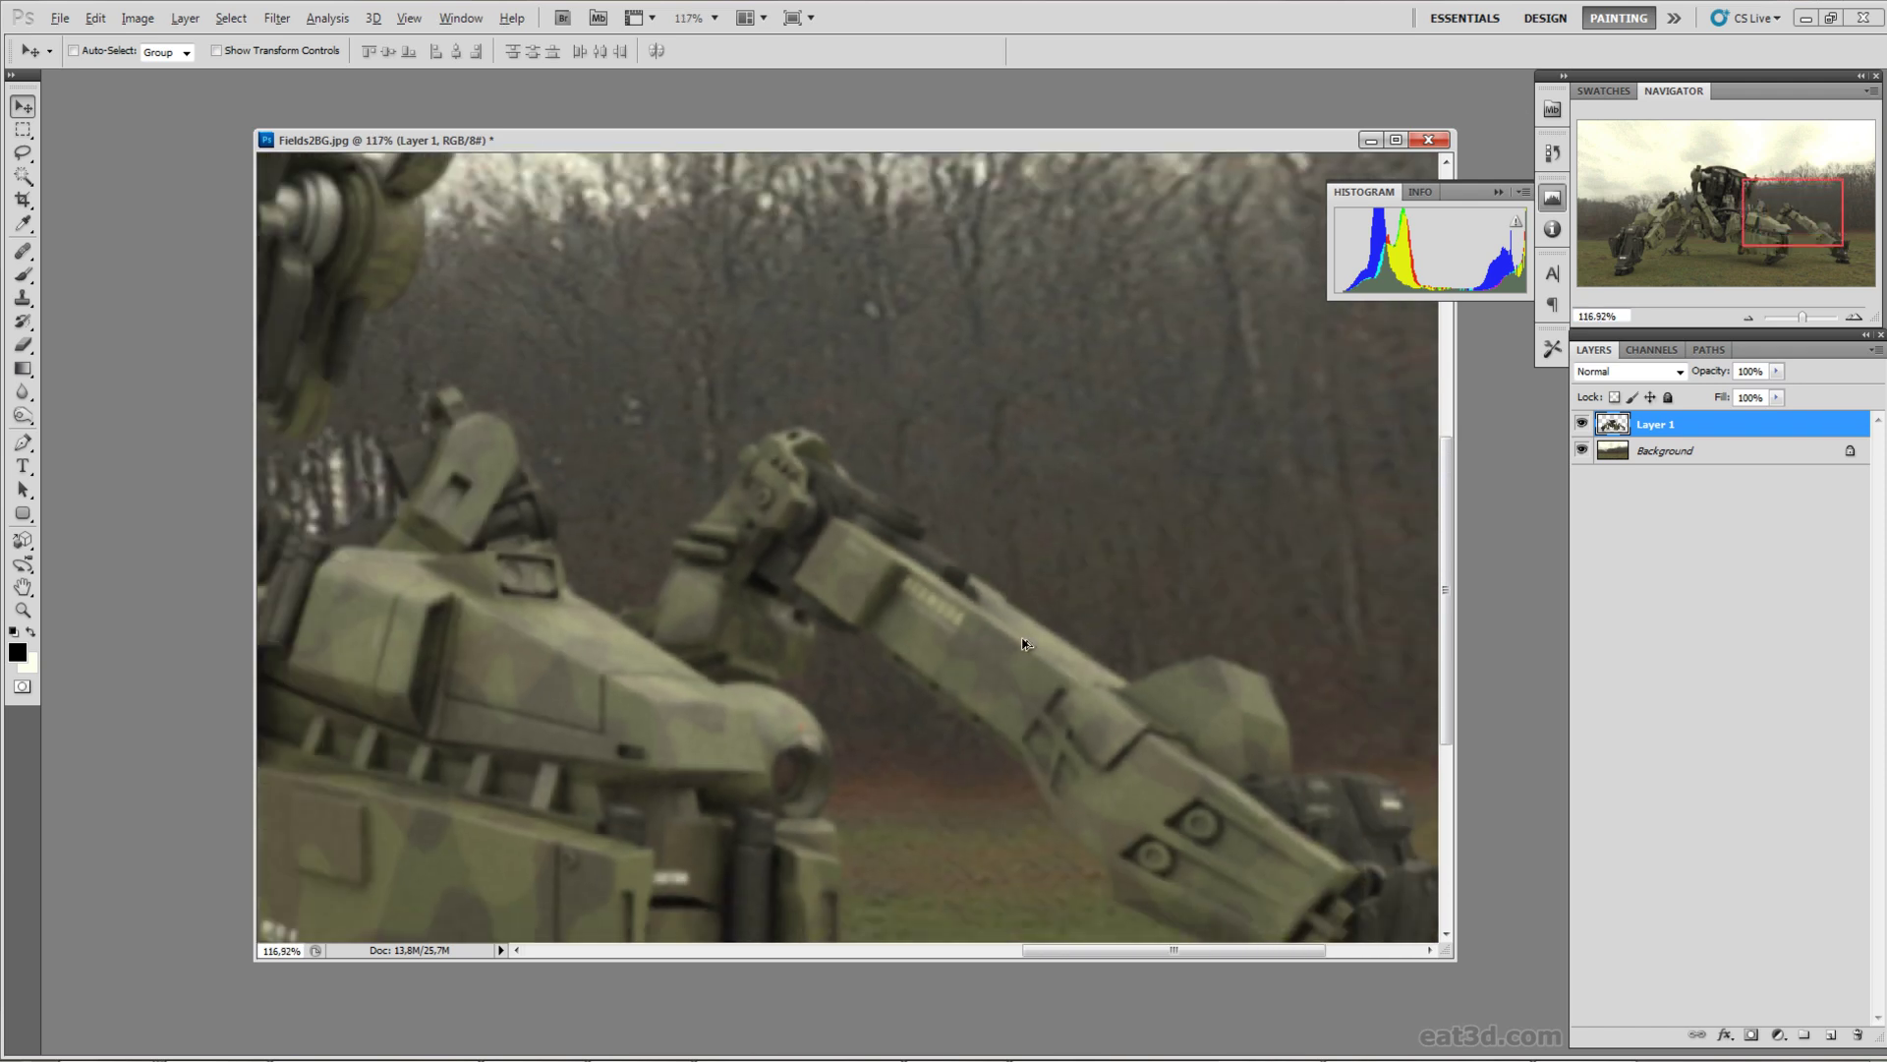
{"action": "scroll", "coordinate": [1022, 644], "scroll_direction": "down", "scroll_amount": 1}
{"action": "left_click_drag", "start_coordinate": [1174, 637], "coordinate": [967, 590]}
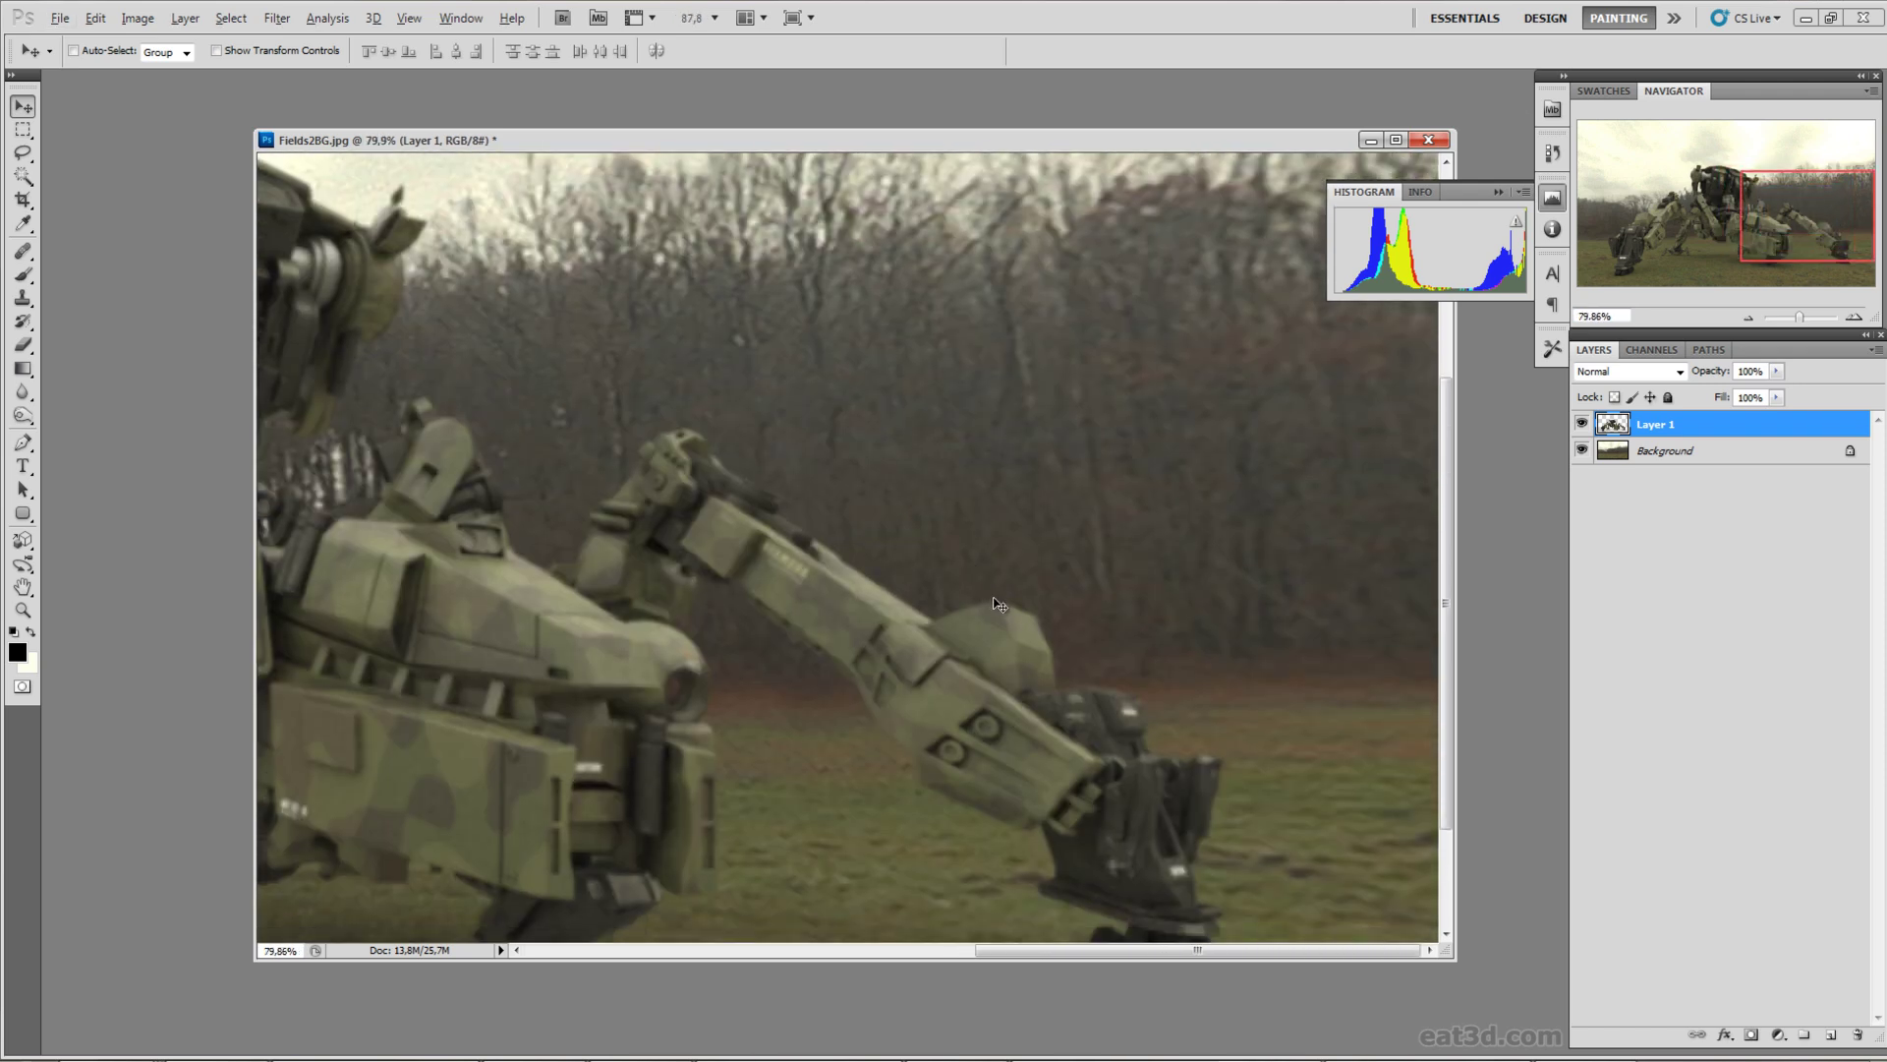
{"action": "scroll", "coordinate": [995, 604], "scroll_direction": "down", "scroll_amount": 1}
{"action": "scroll", "coordinate": [997, 605], "scroll_direction": "down", "scroll_amount": 1}
{"action": "left_click_drag", "start_coordinate": [1112, 648], "coordinate": [1000, 684]}
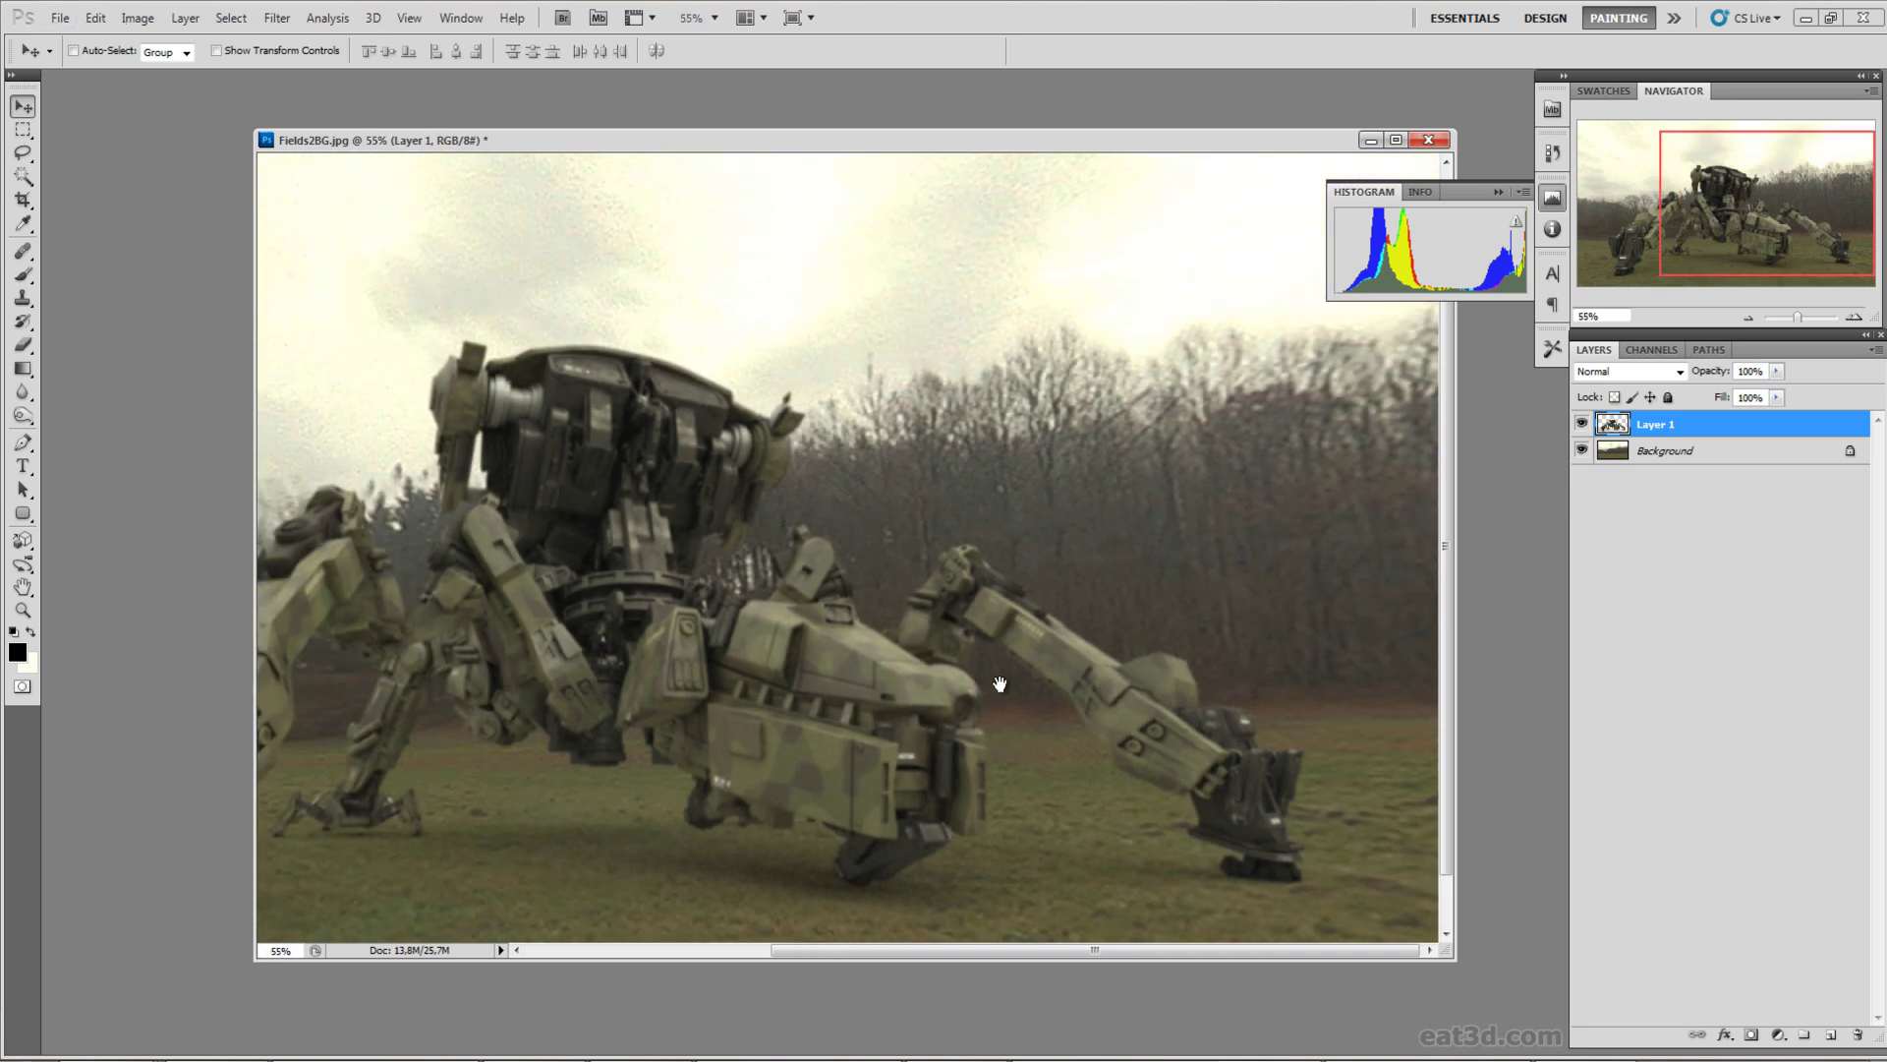
{"action": "scroll", "coordinate": [1233, 491], "scroll_direction": "up", "scroll_amount": 5}
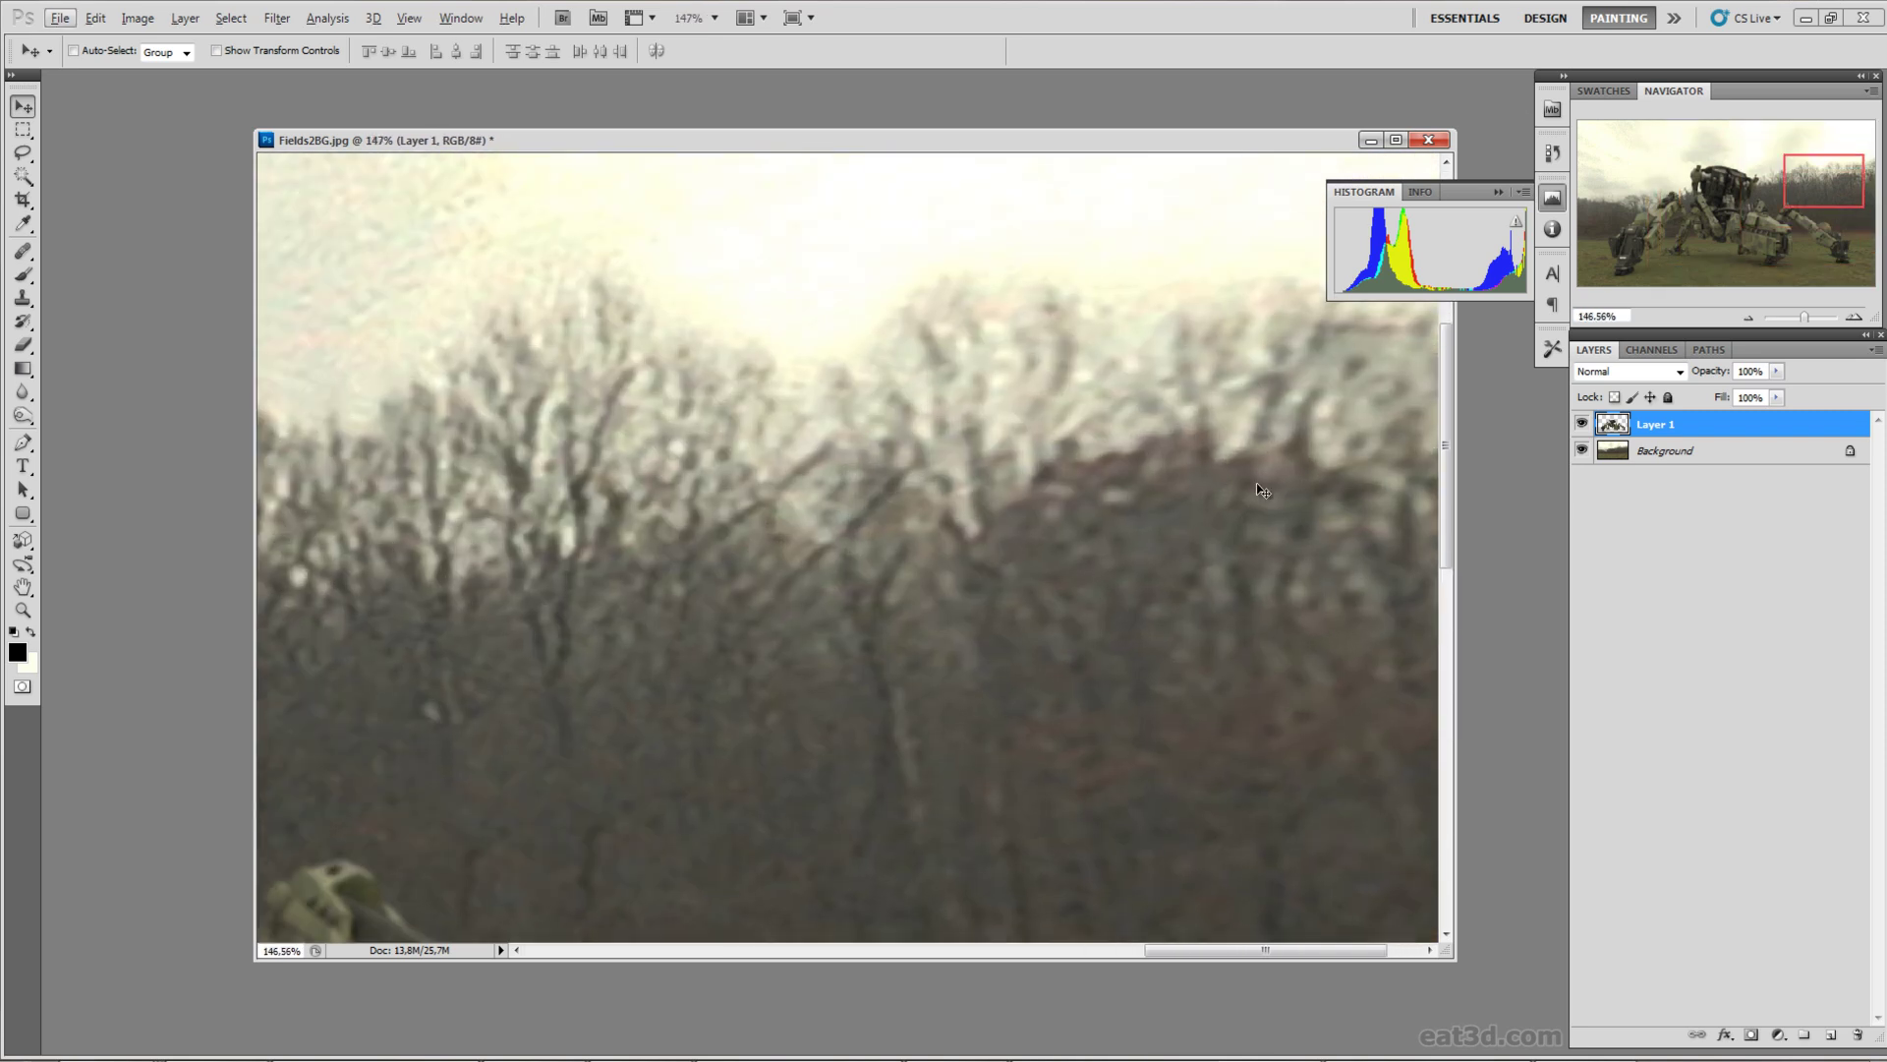
{"action": "scroll", "coordinate": [1051, 575], "scroll_direction": "down", "scroll_amount": 3}
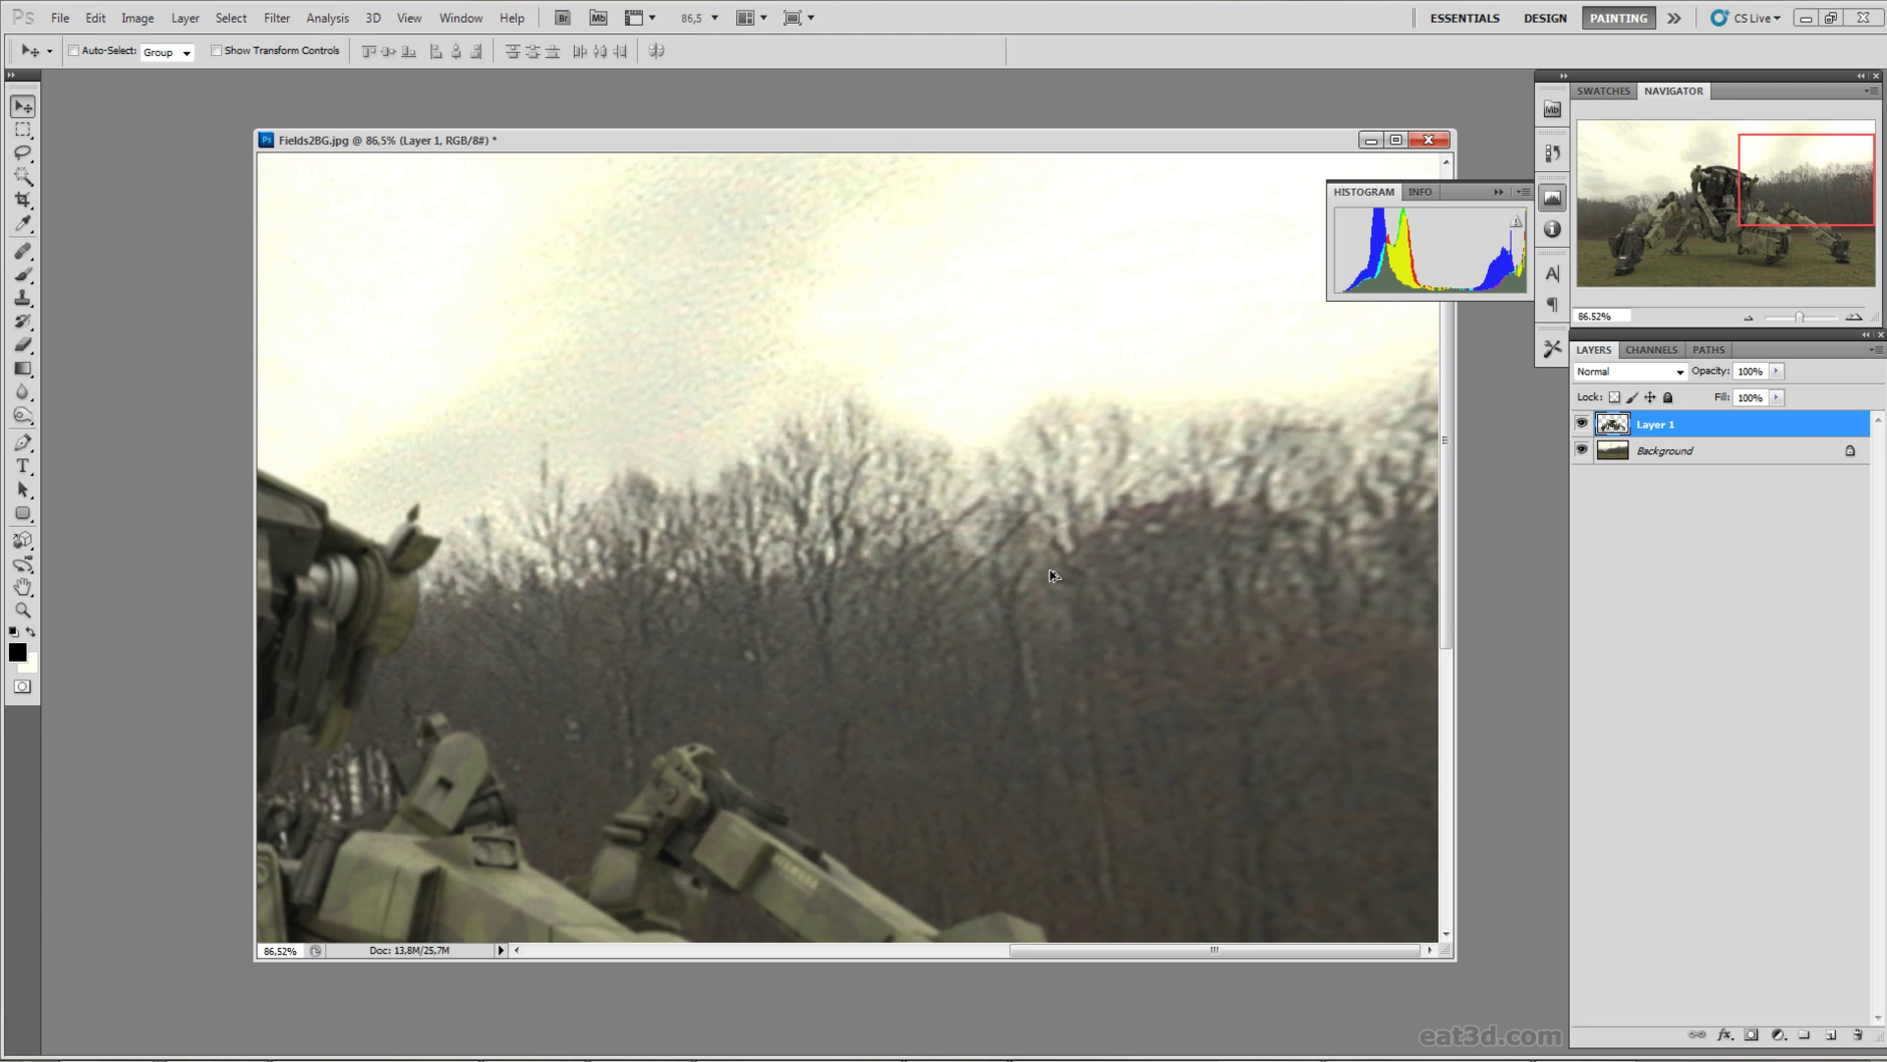
Step: Open the Lens Correction filter for the robot layer and enlarge its preview on the robot's body and rear leg
{"action": "left_click", "coordinate": [278, 18]}
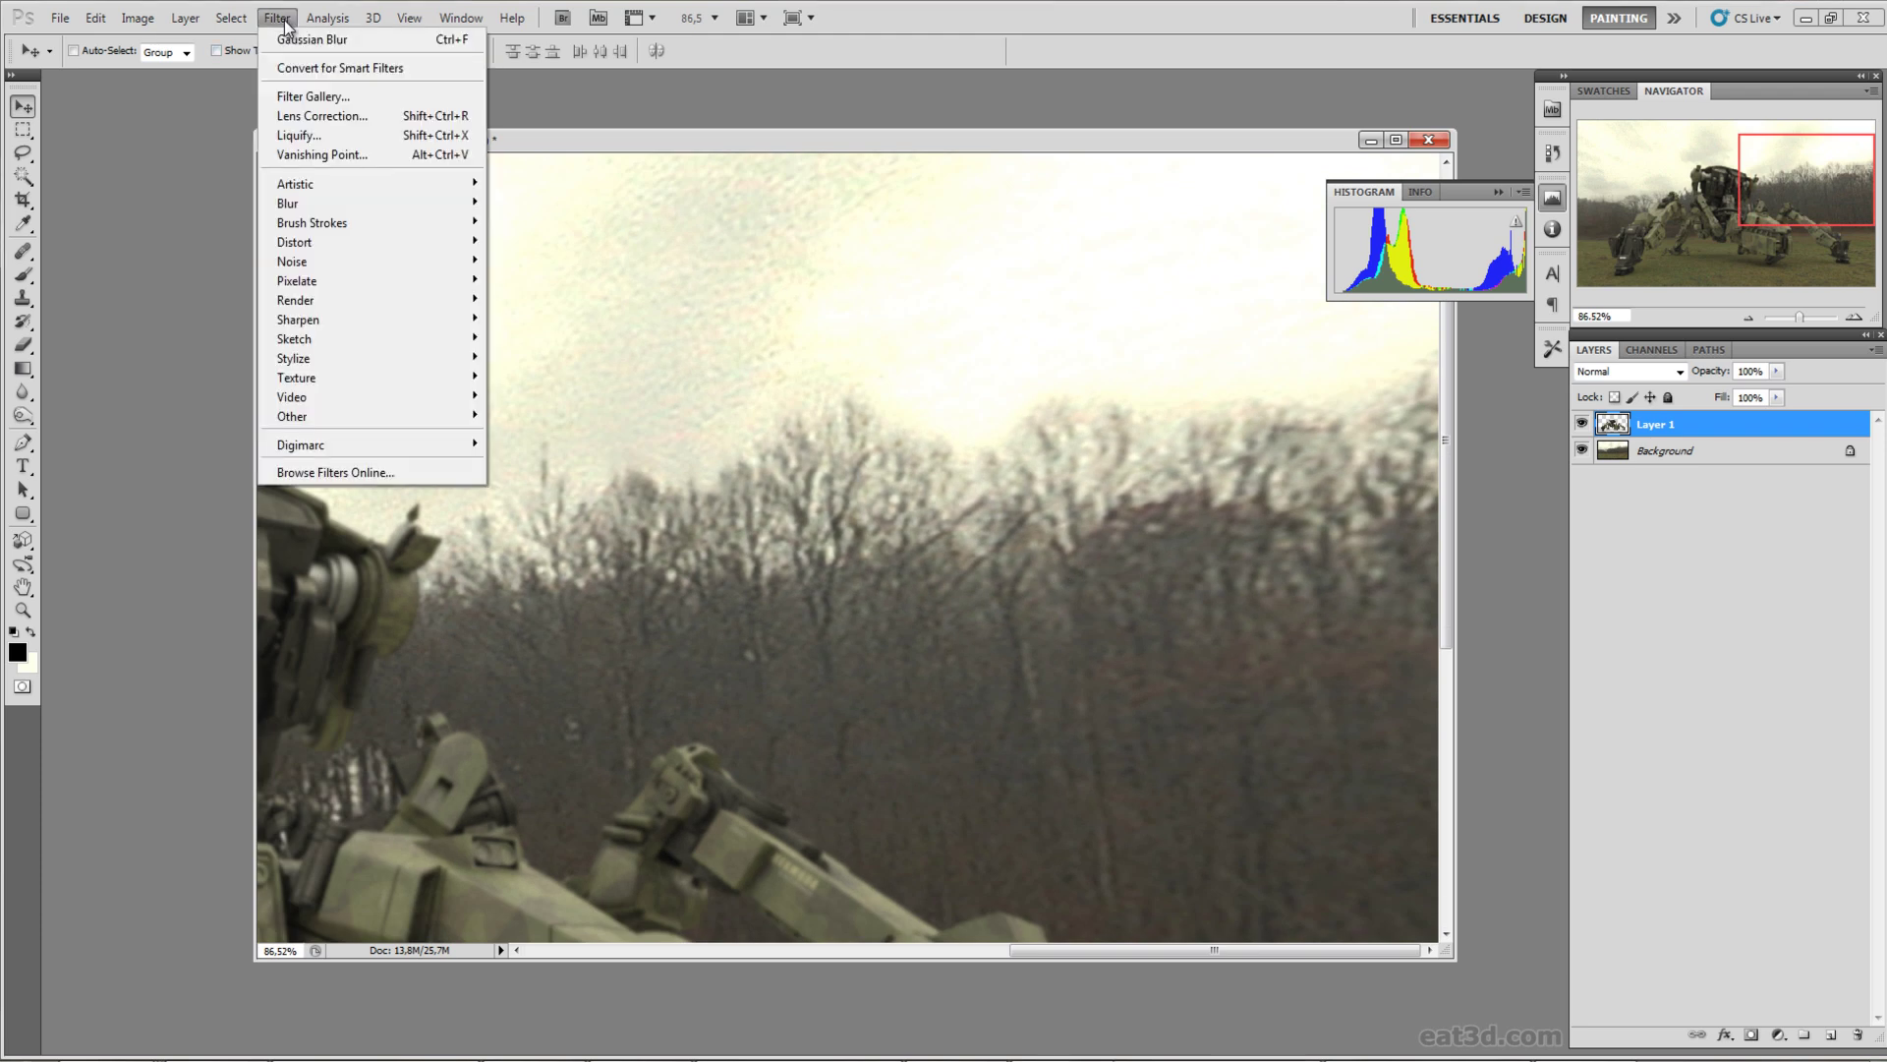
{"action": "left_click", "coordinate": [316, 115]}
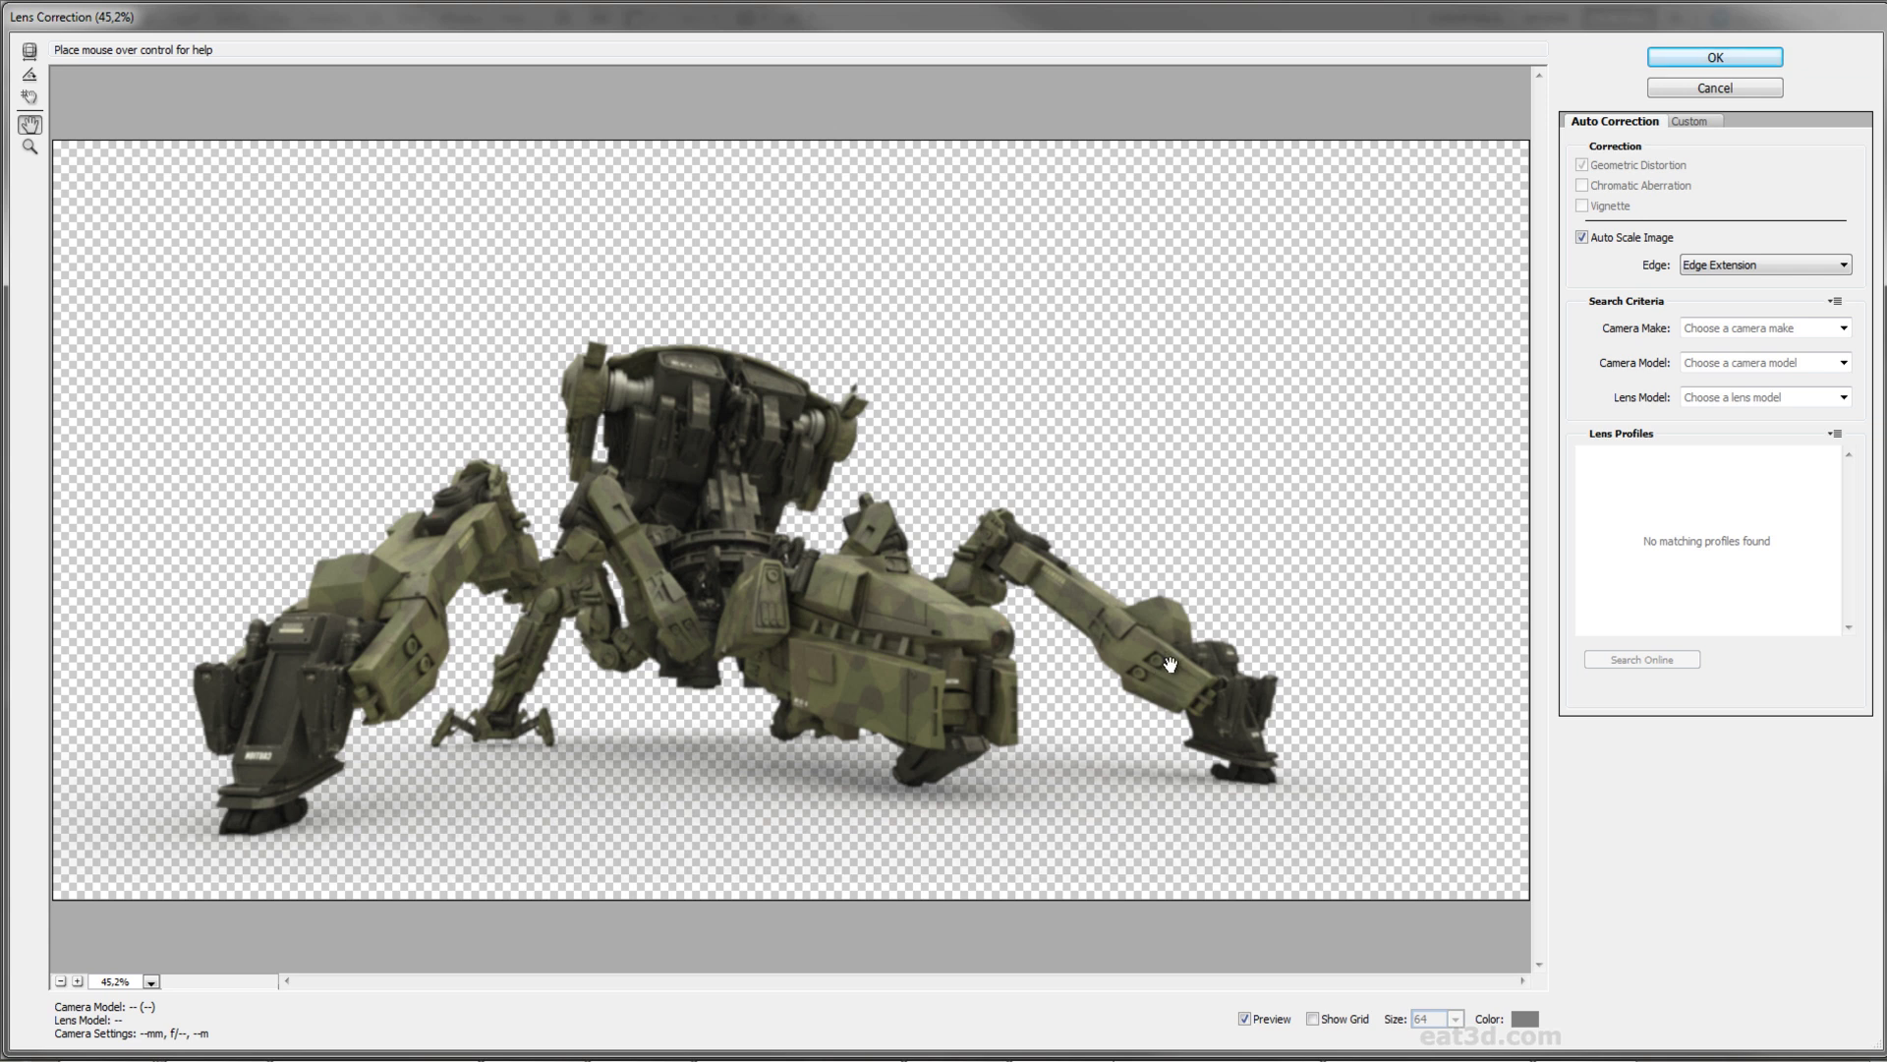
{"action": "scroll", "coordinate": [1177, 667], "scroll_direction": "up", "scroll_amount": 2}
{"action": "scroll", "coordinate": [1176, 666], "scroll_direction": "up", "scroll_amount": 1}
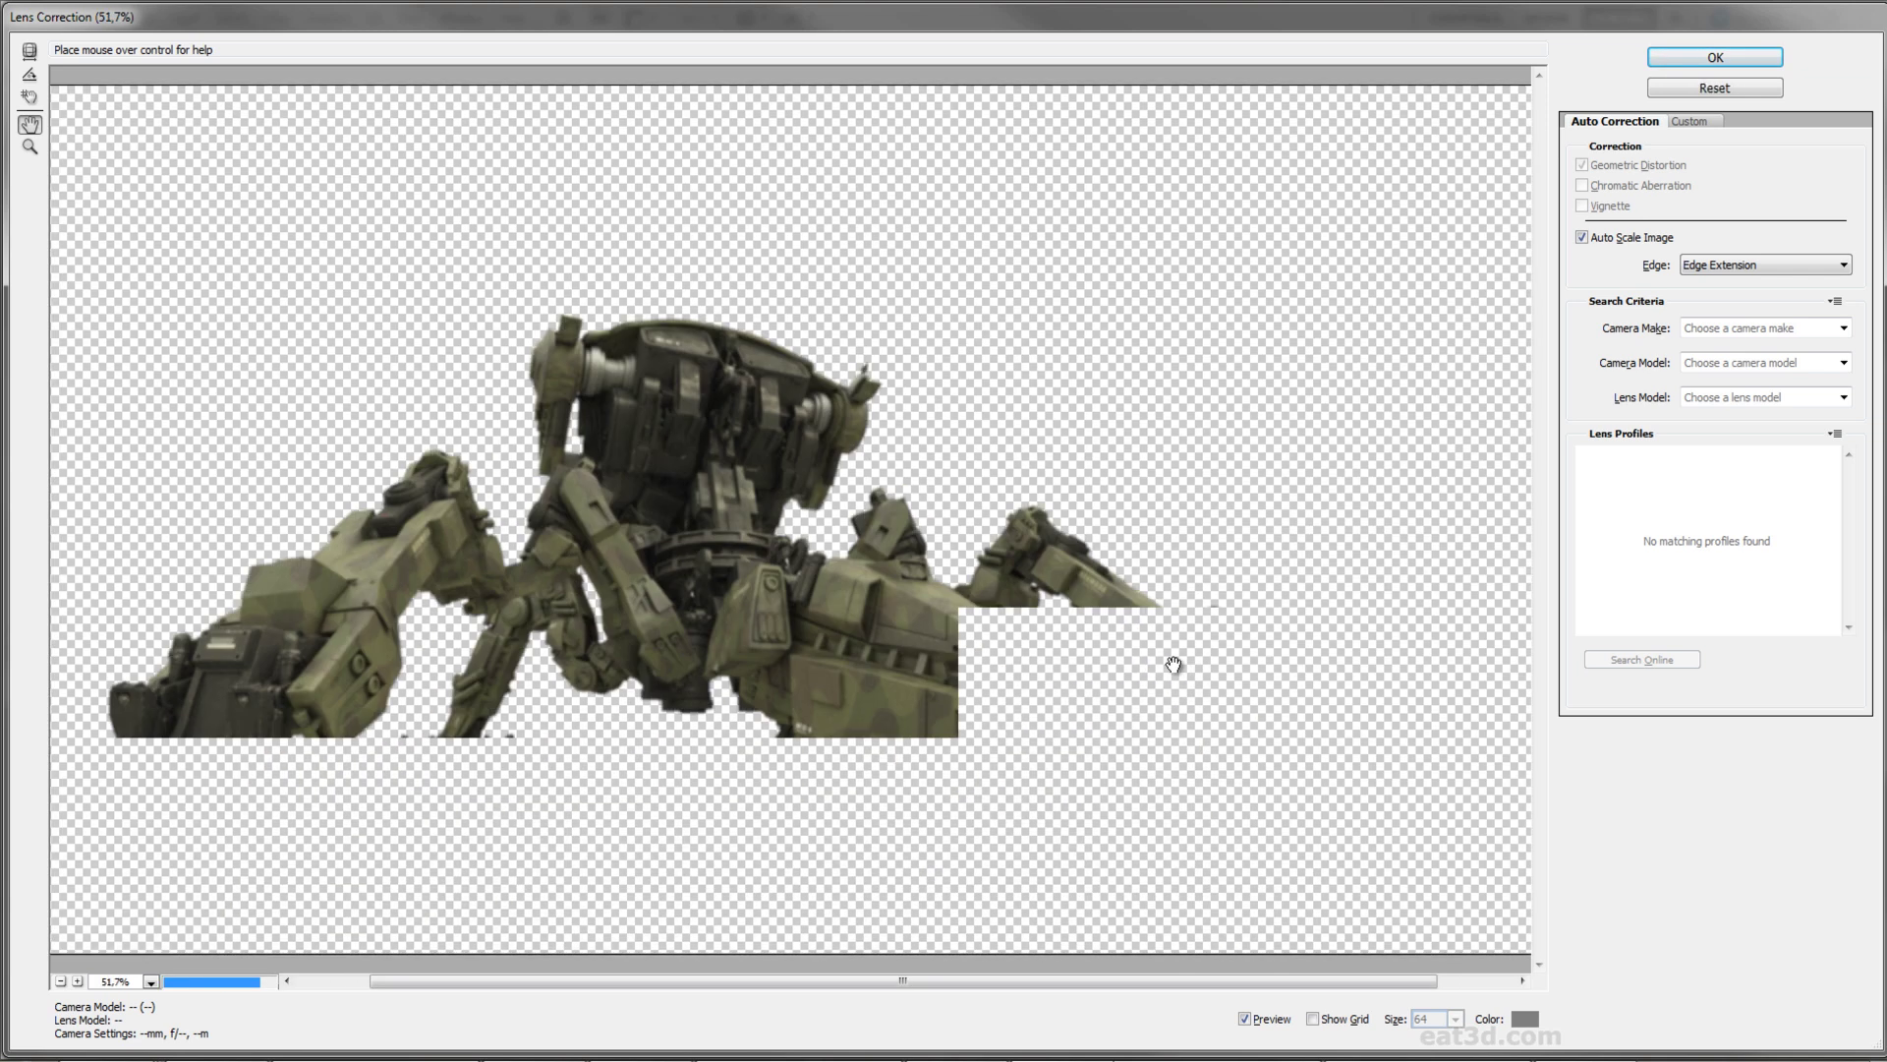
{"action": "scroll", "coordinate": [1210, 692], "scroll_direction": "up", "scroll_amount": 1}
{"action": "scroll", "coordinate": [1210, 692], "scroll_direction": "up", "scroll_amount": 1}
{"action": "scroll", "coordinate": [1210, 692], "scroll_direction": "up", "scroll_amount": 2}
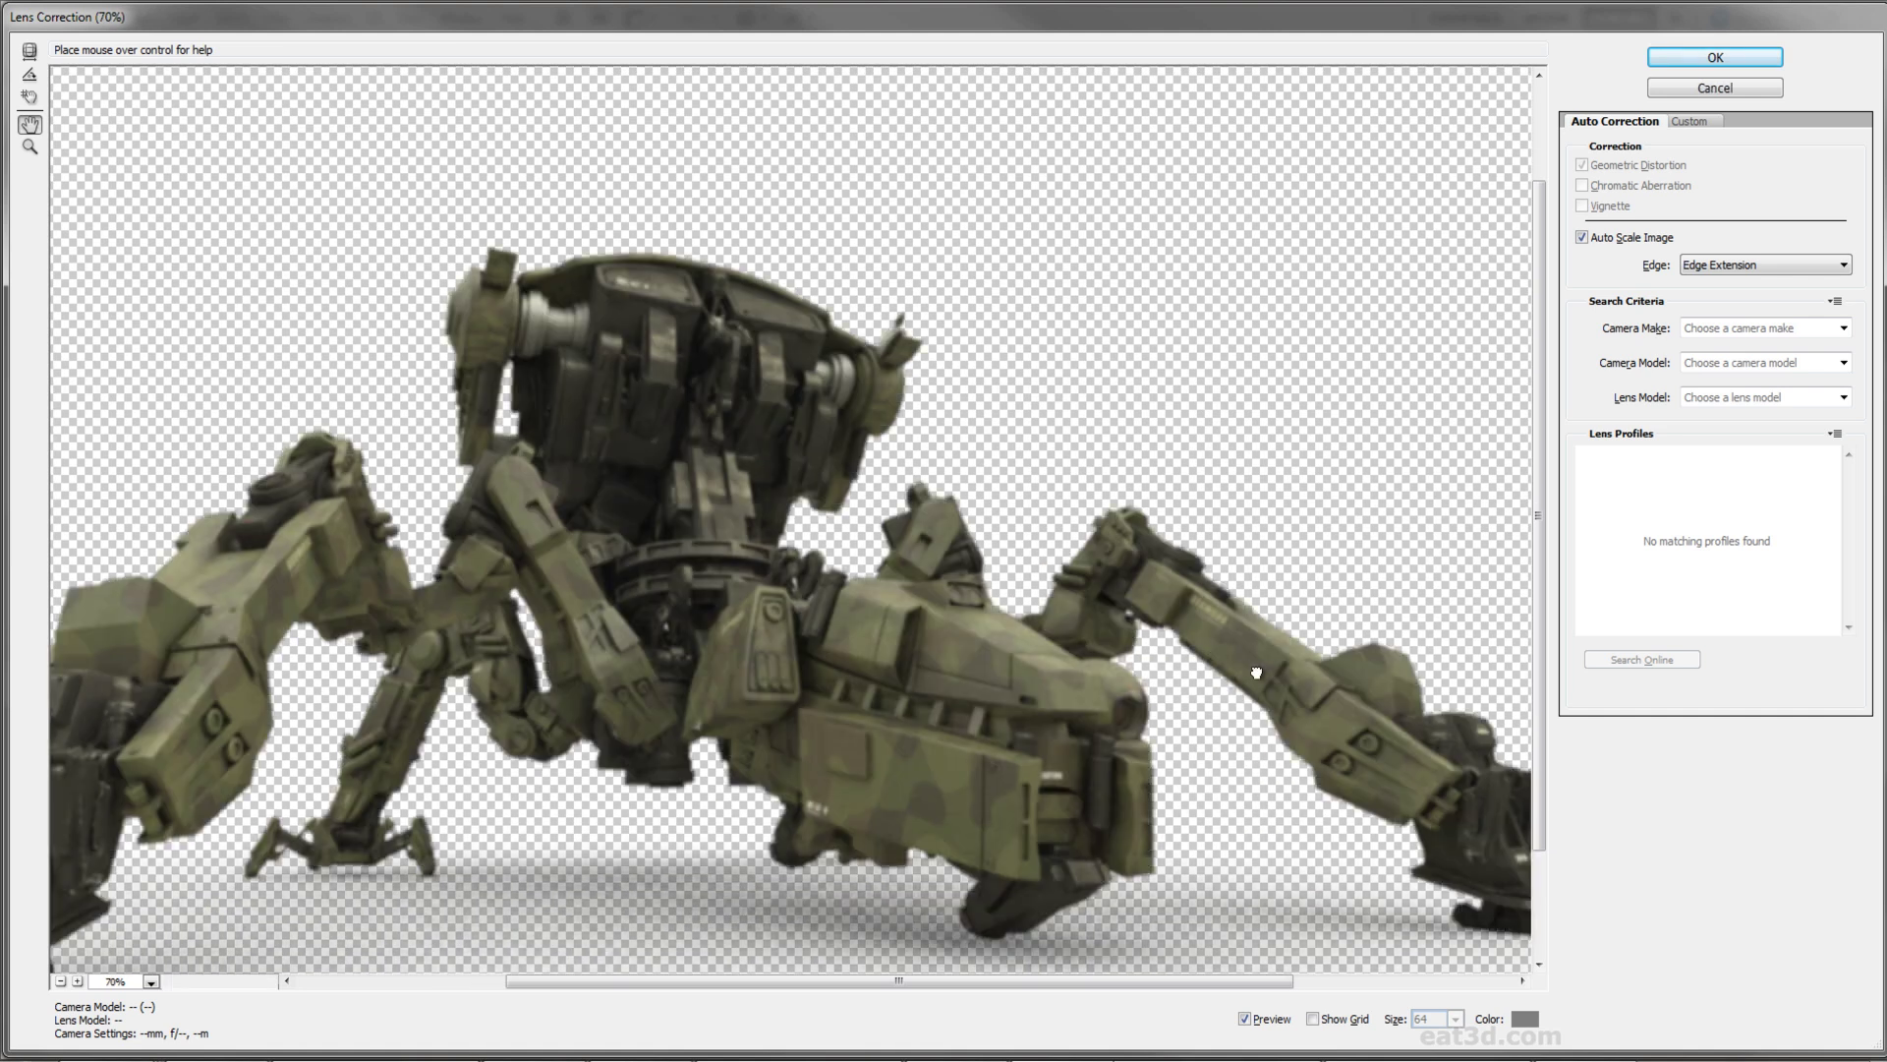
{"action": "left_click_drag", "start_coordinate": [1211, 658], "coordinate": [1088, 614]}
{"action": "scroll", "coordinate": [1120, 639], "scroll_direction": "up", "scroll_amount": 1}
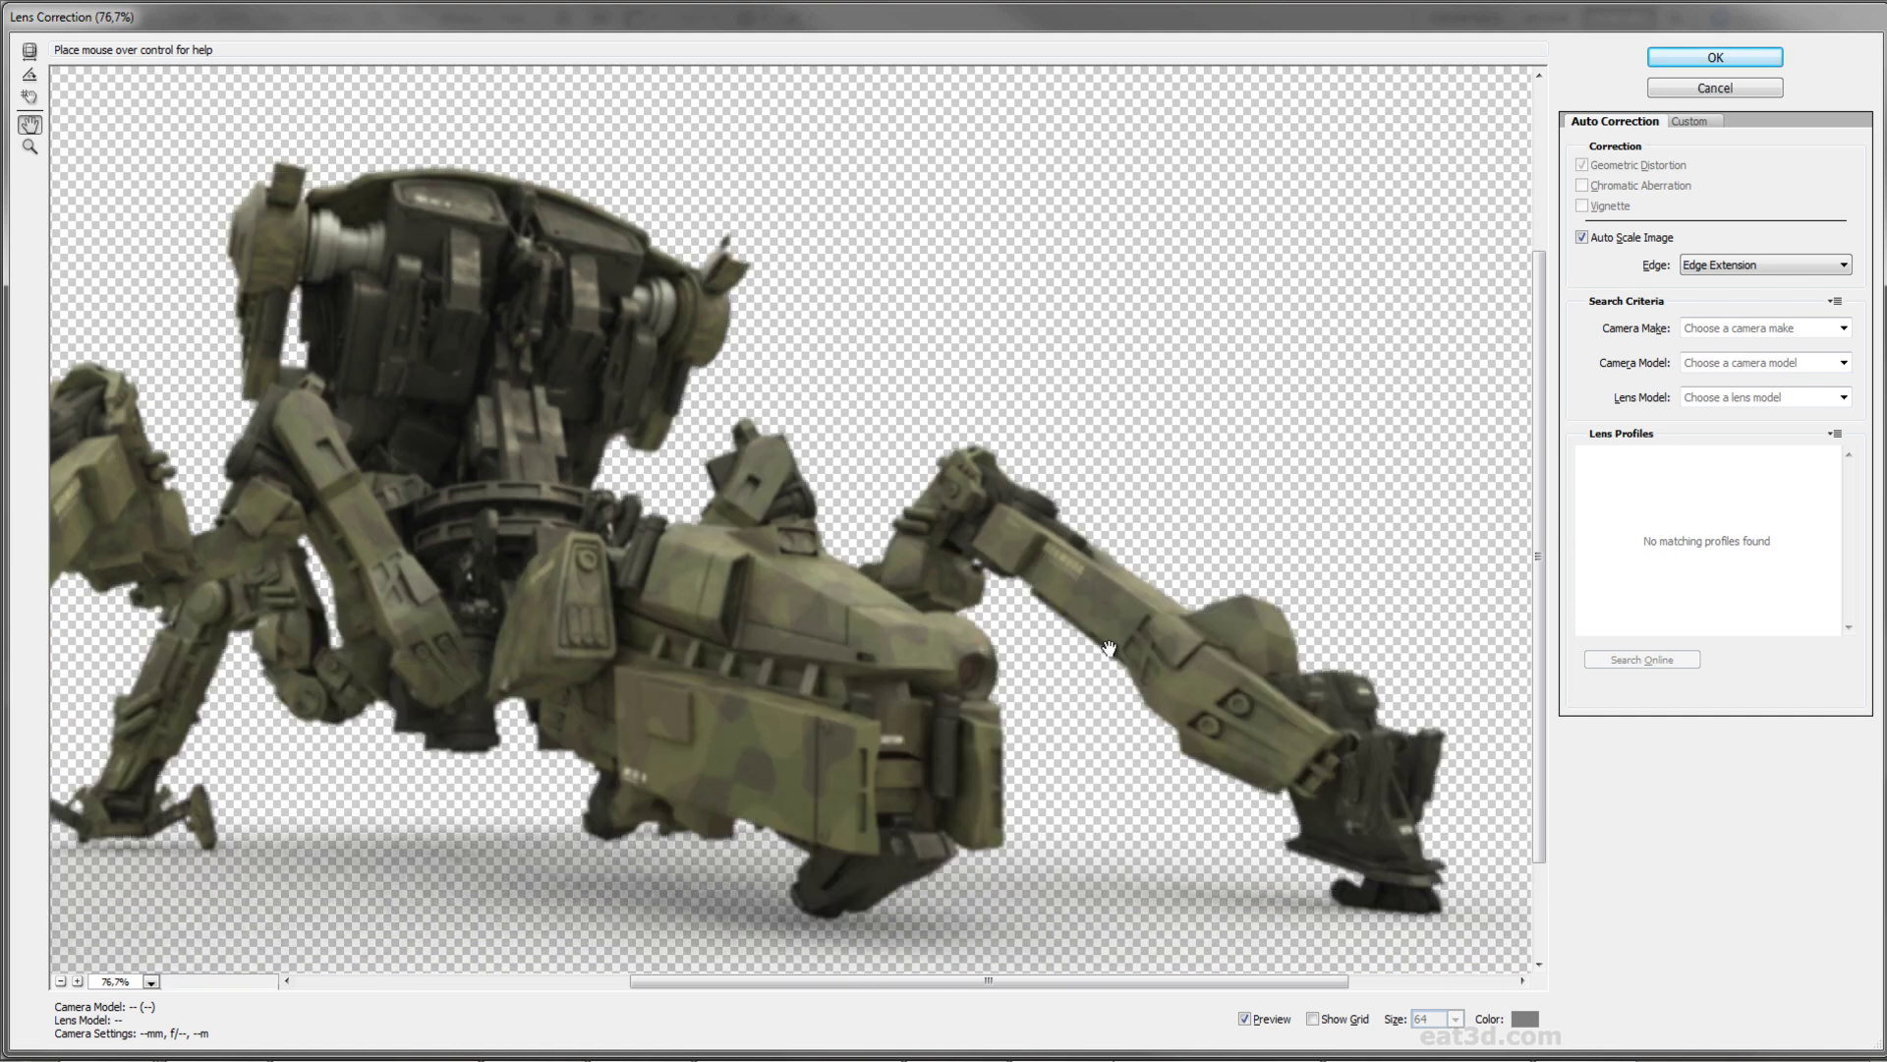
{"action": "scroll", "coordinate": [1110, 660], "scroll_direction": "up", "scroll_amount": 1}
Step: Add chromatic aberration to the robot with a custom Red/Cyan Fringe value of -100 and apply the lens correction
{"action": "left_click", "coordinate": [1689, 121]}
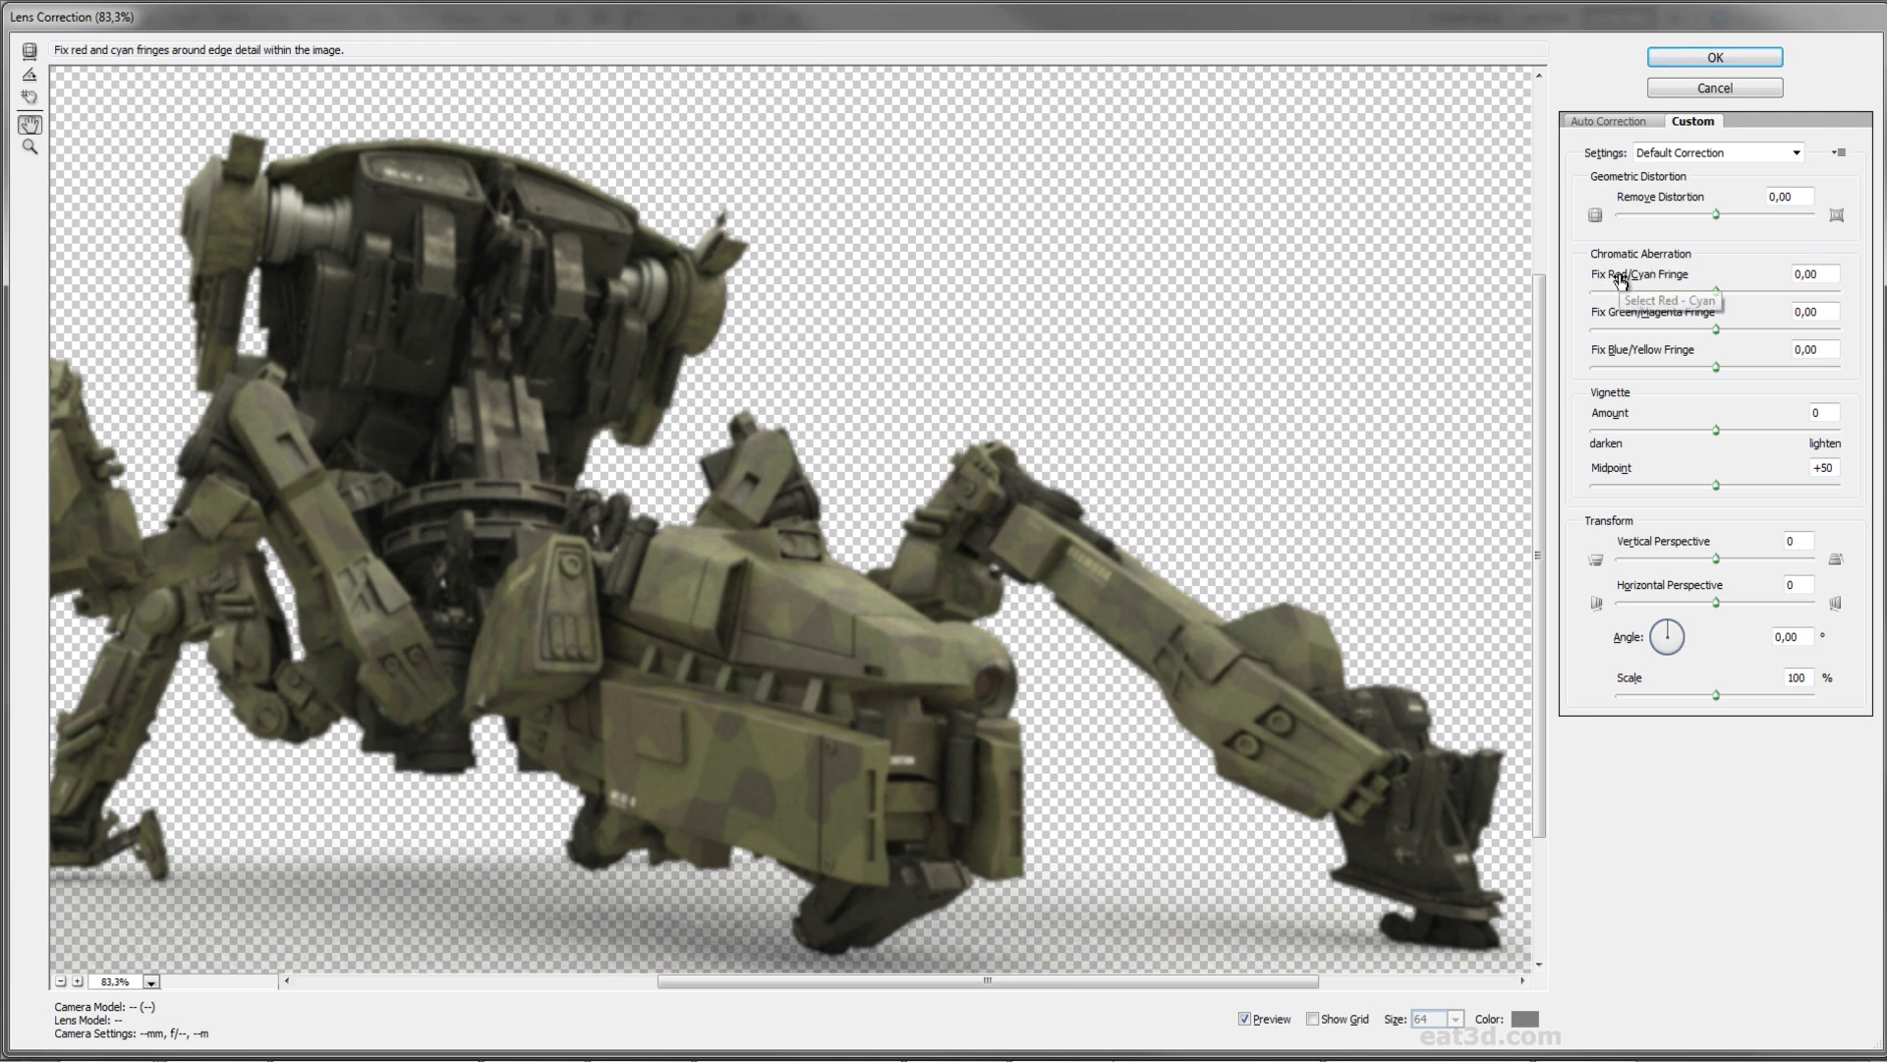
{"action": "left_click_drag", "start_coordinate": [1716, 292], "coordinate": [1623, 296]}
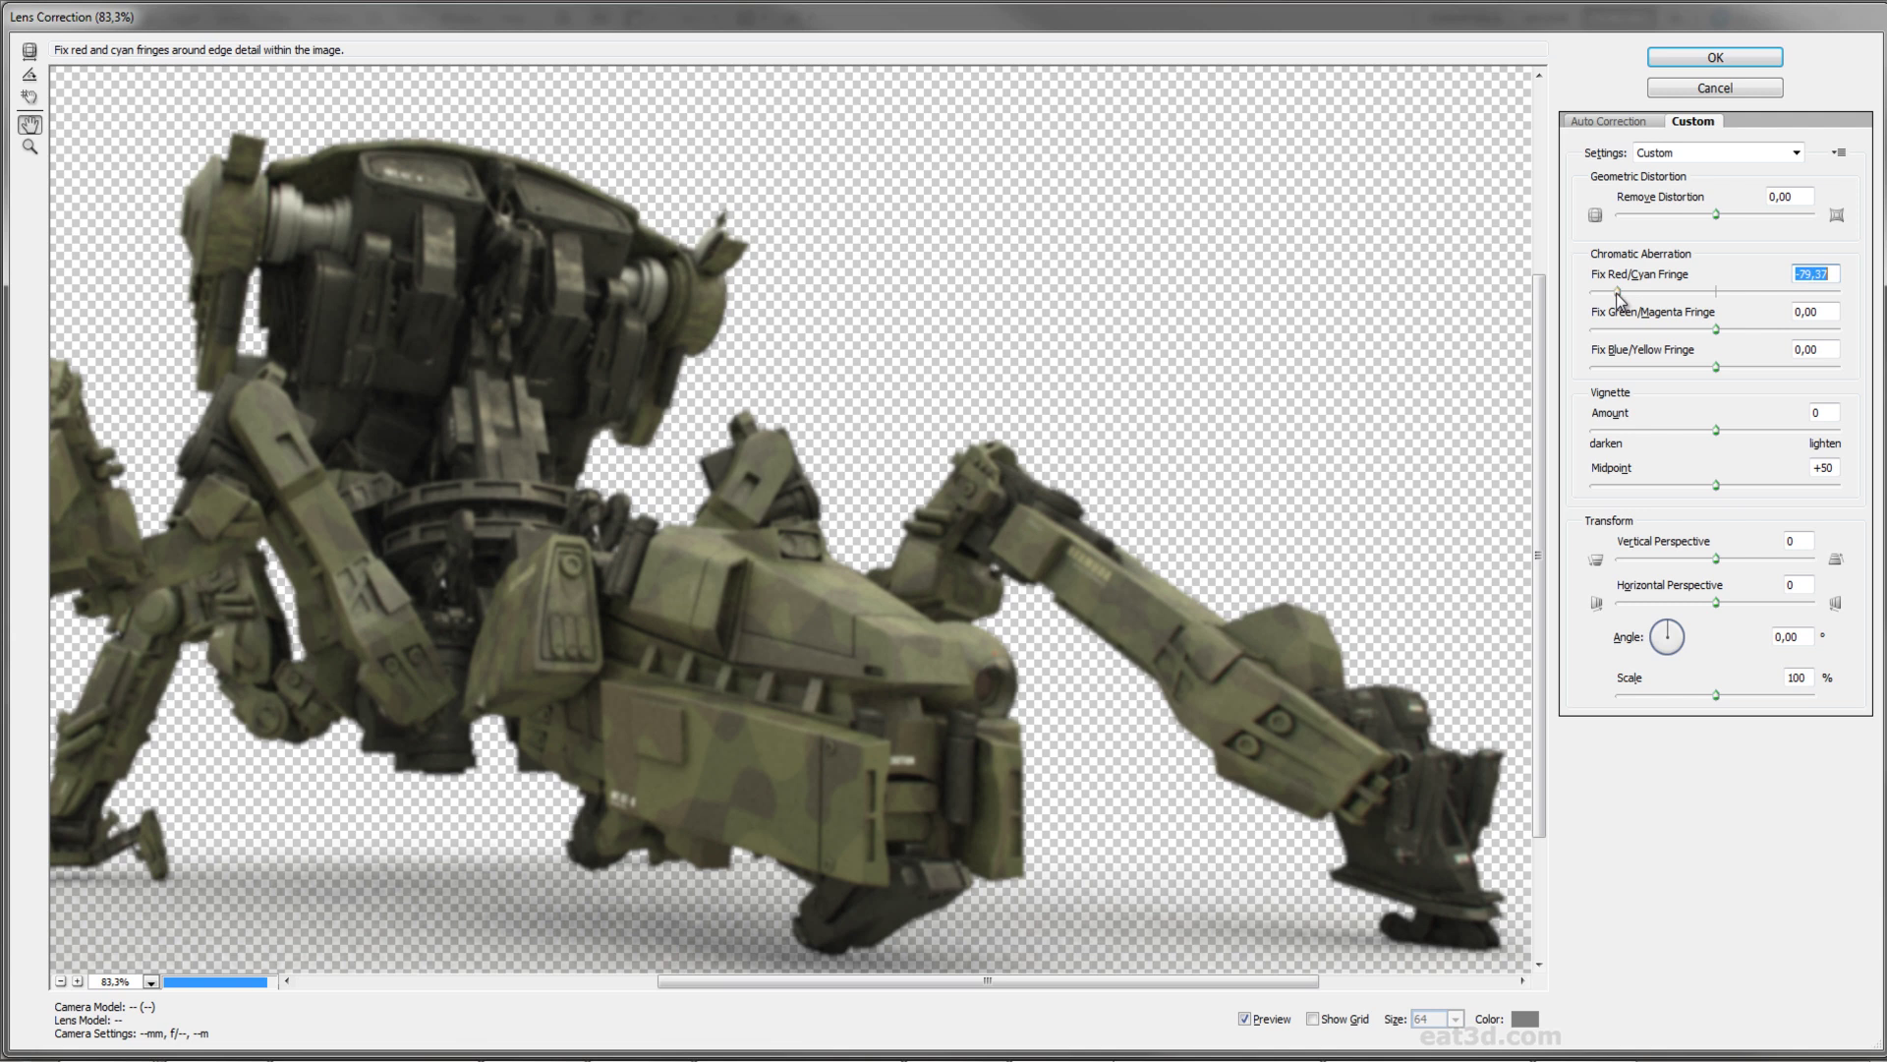
{"action": "key", "text": "alt"}
{"action": "scroll", "coordinate": [1305, 640], "scroll_direction": "up", "scroll_amount": 1}
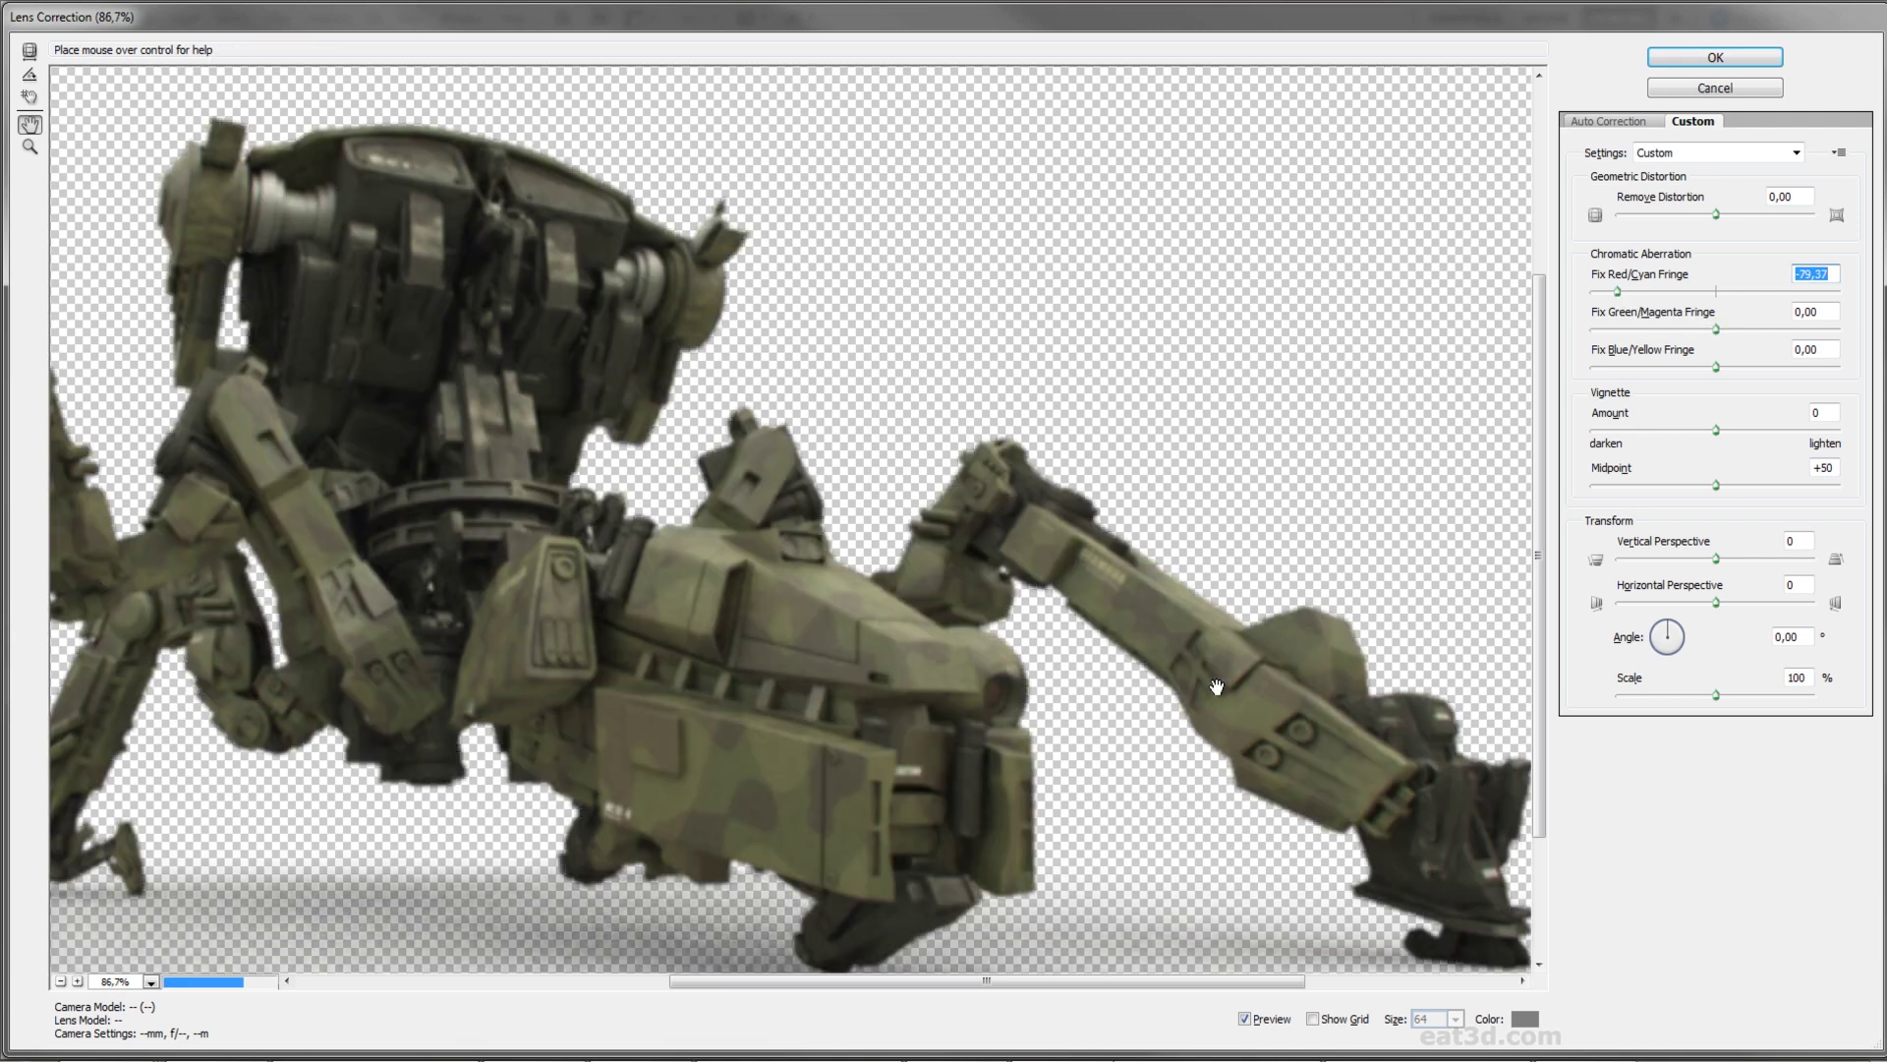
{"action": "left_click_drag", "start_coordinate": [1618, 292], "coordinate": [1590, 292]}
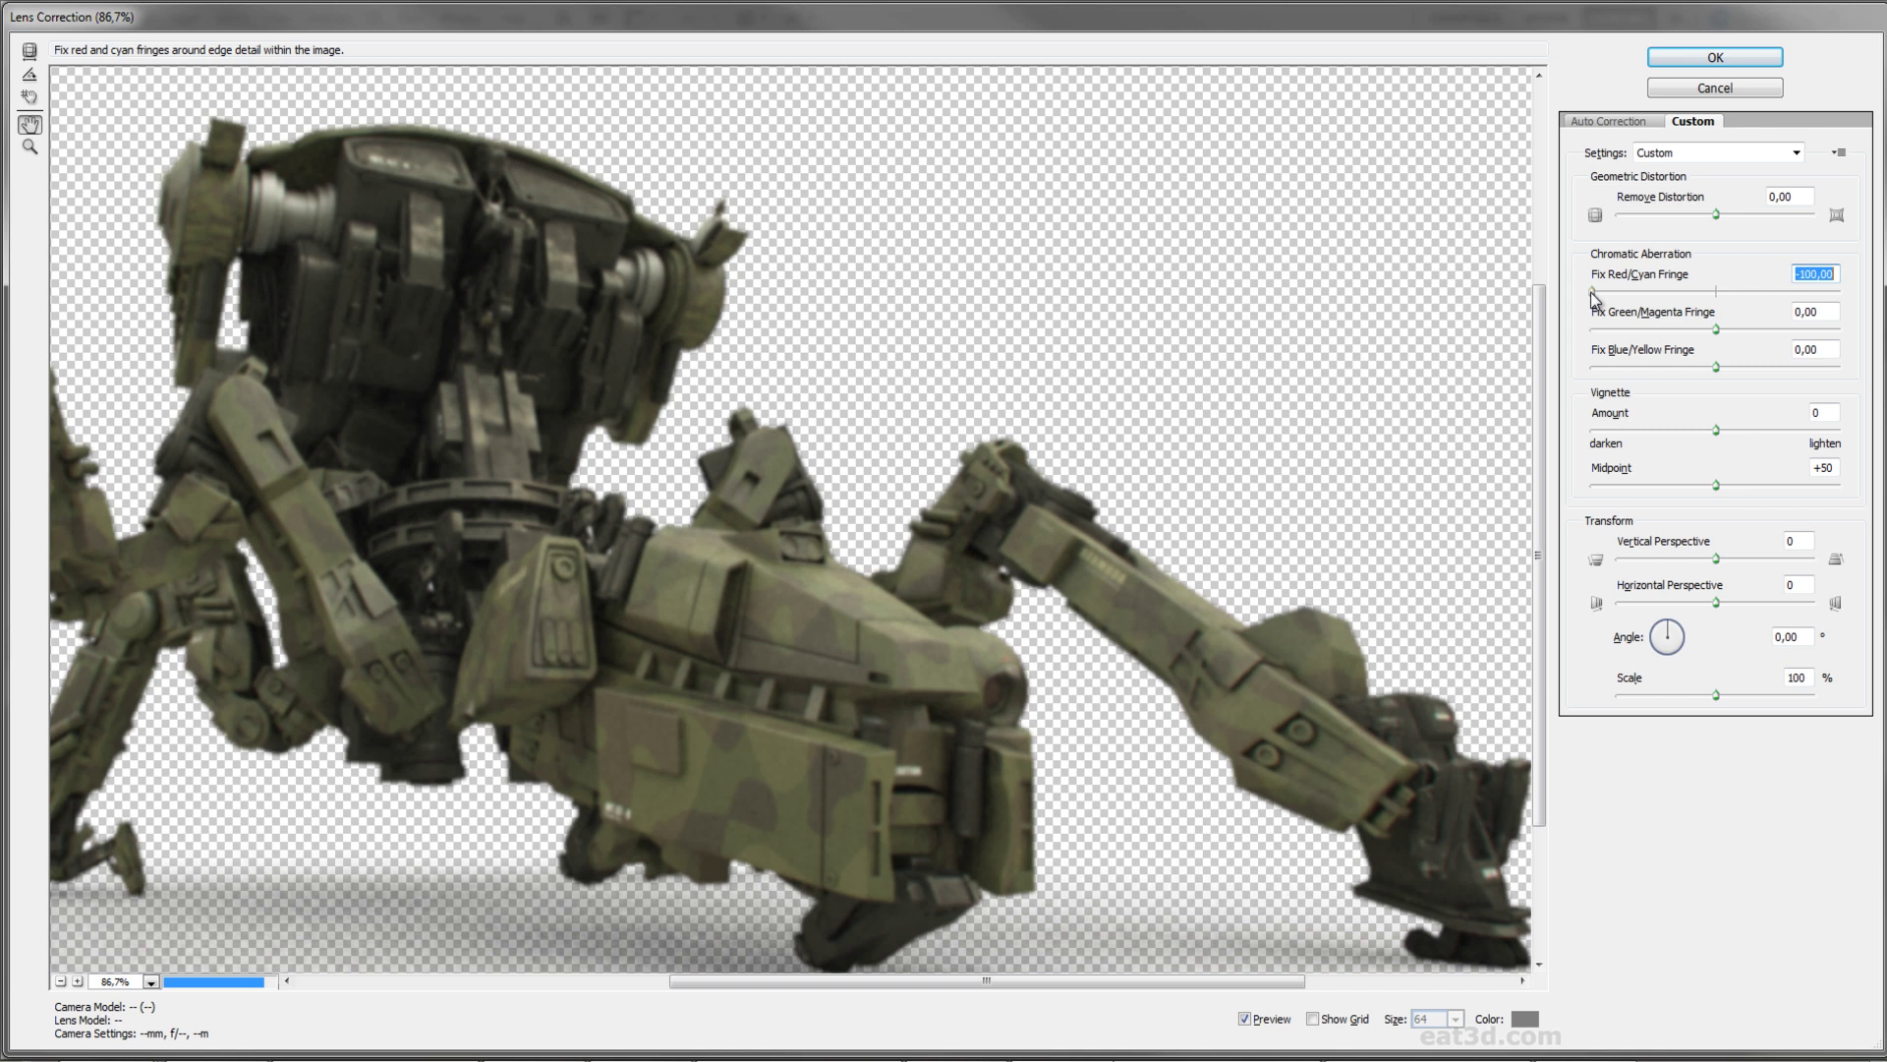
{"action": "left_click", "coordinate": [1718, 61]}
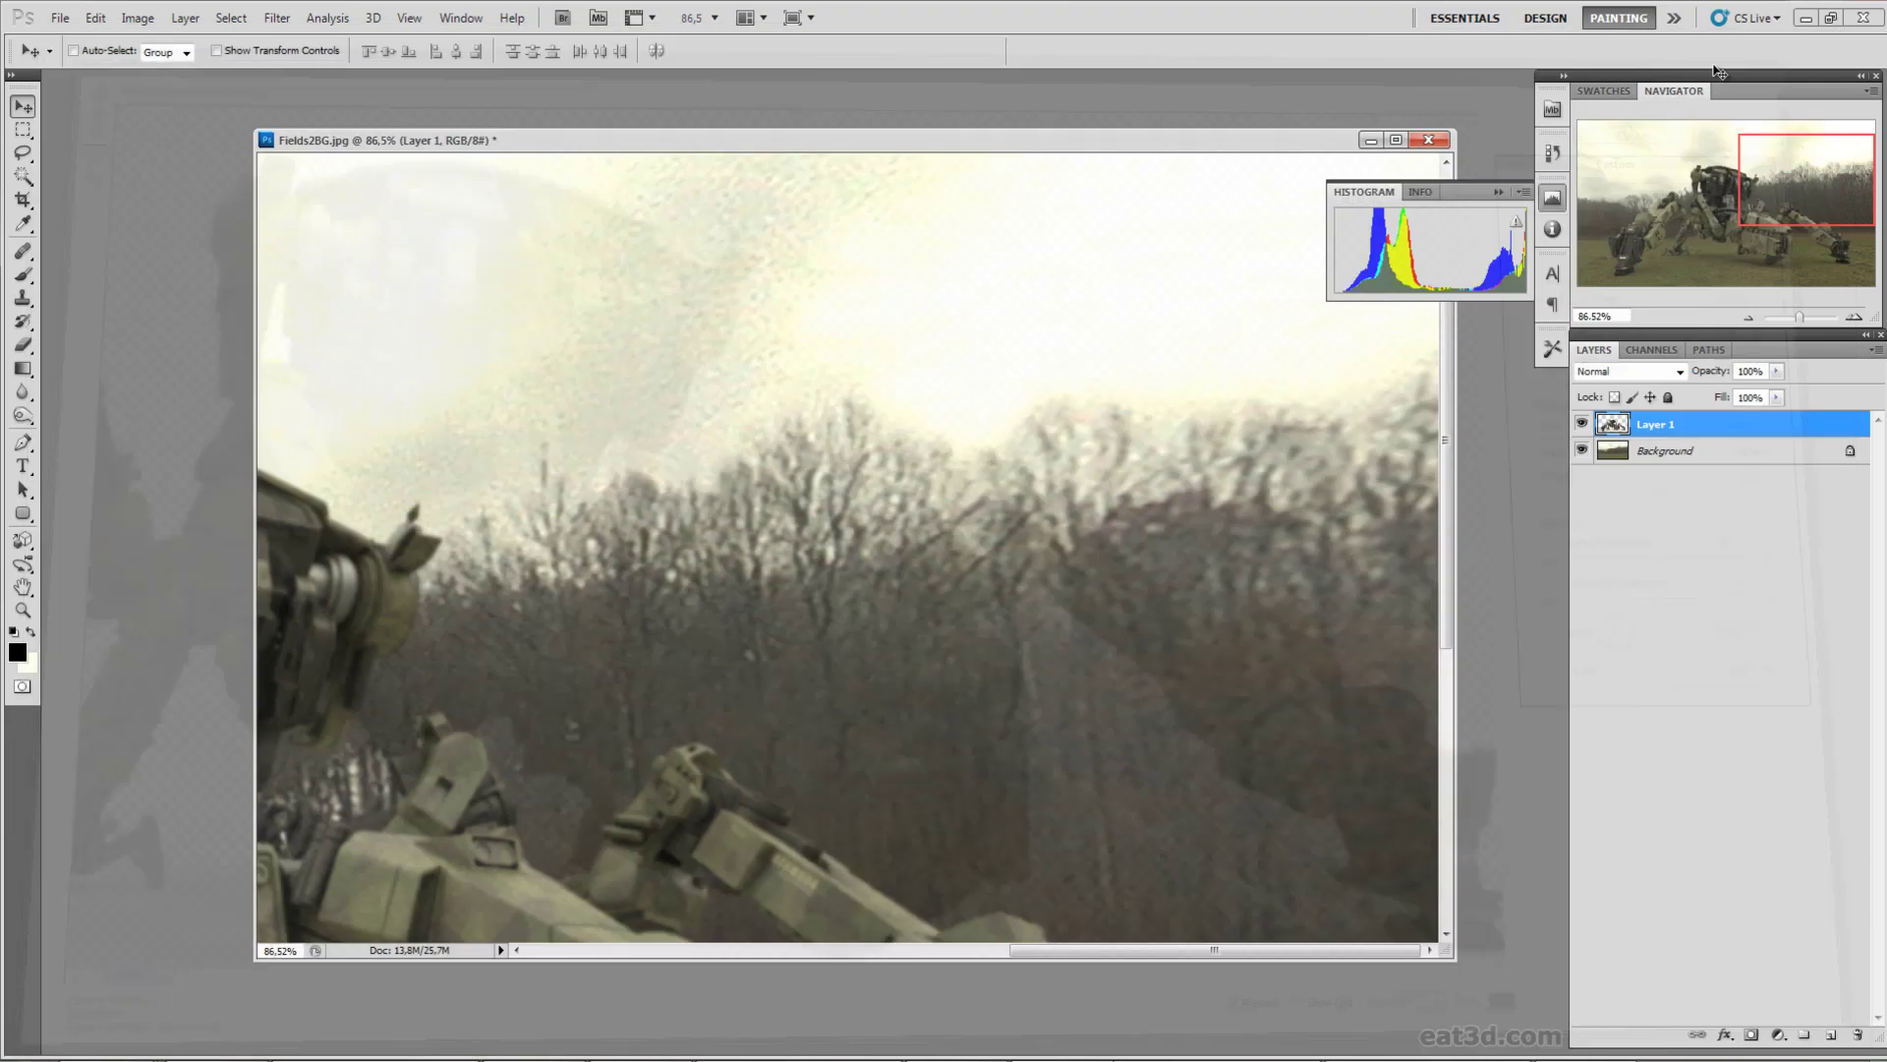
Step: Examine the colour fringing and grain on the robot's rear leg against the trees and grass, both up close and from further out
{"action": "left_click_drag", "start_coordinate": [1146, 803], "coordinate": [1120, 506]}
{"action": "scroll", "coordinate": [995, 648], "scroll_direction": "up", "scroll_amount": 9}
{"action": "left_click_drag", "start_coordinate": [1072, 632], "coordinate": [1027, 639]}
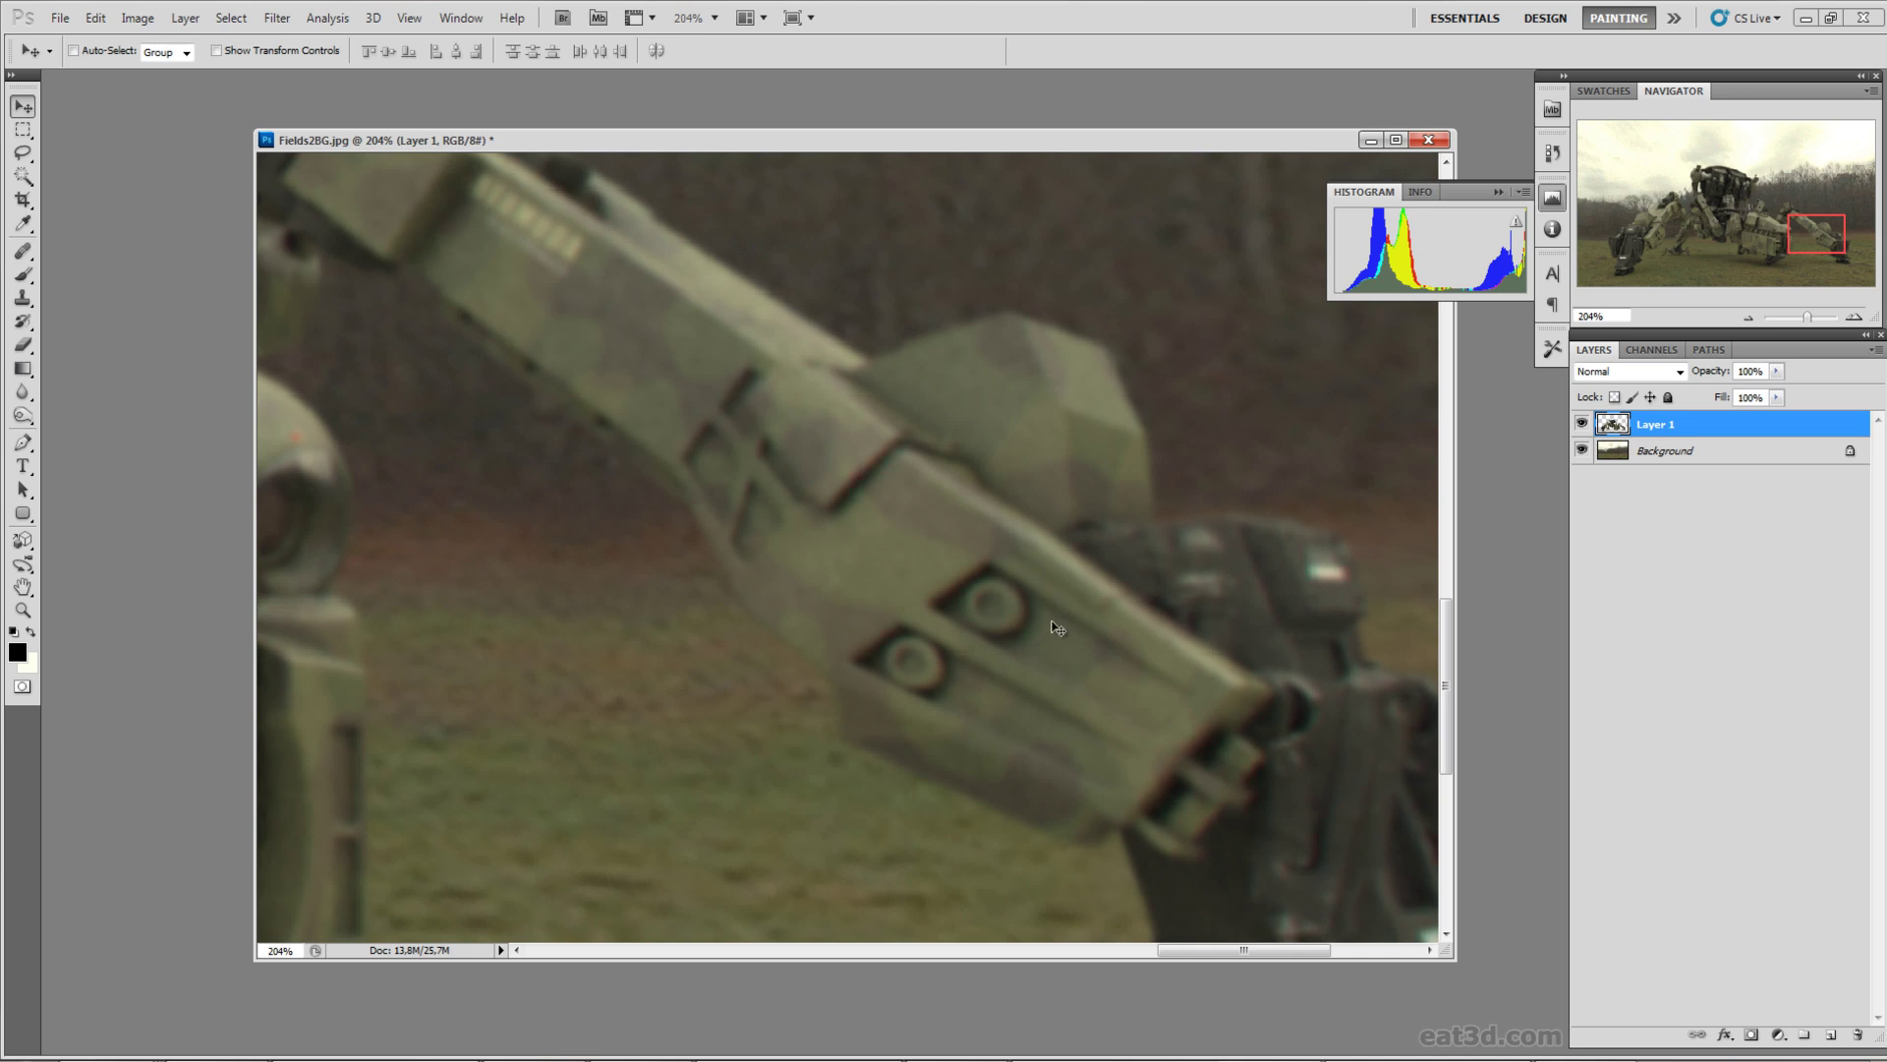
{"action": "left_click_drag", "start_coordinate": [1199, 576], "coordinate": [1214, 605]}
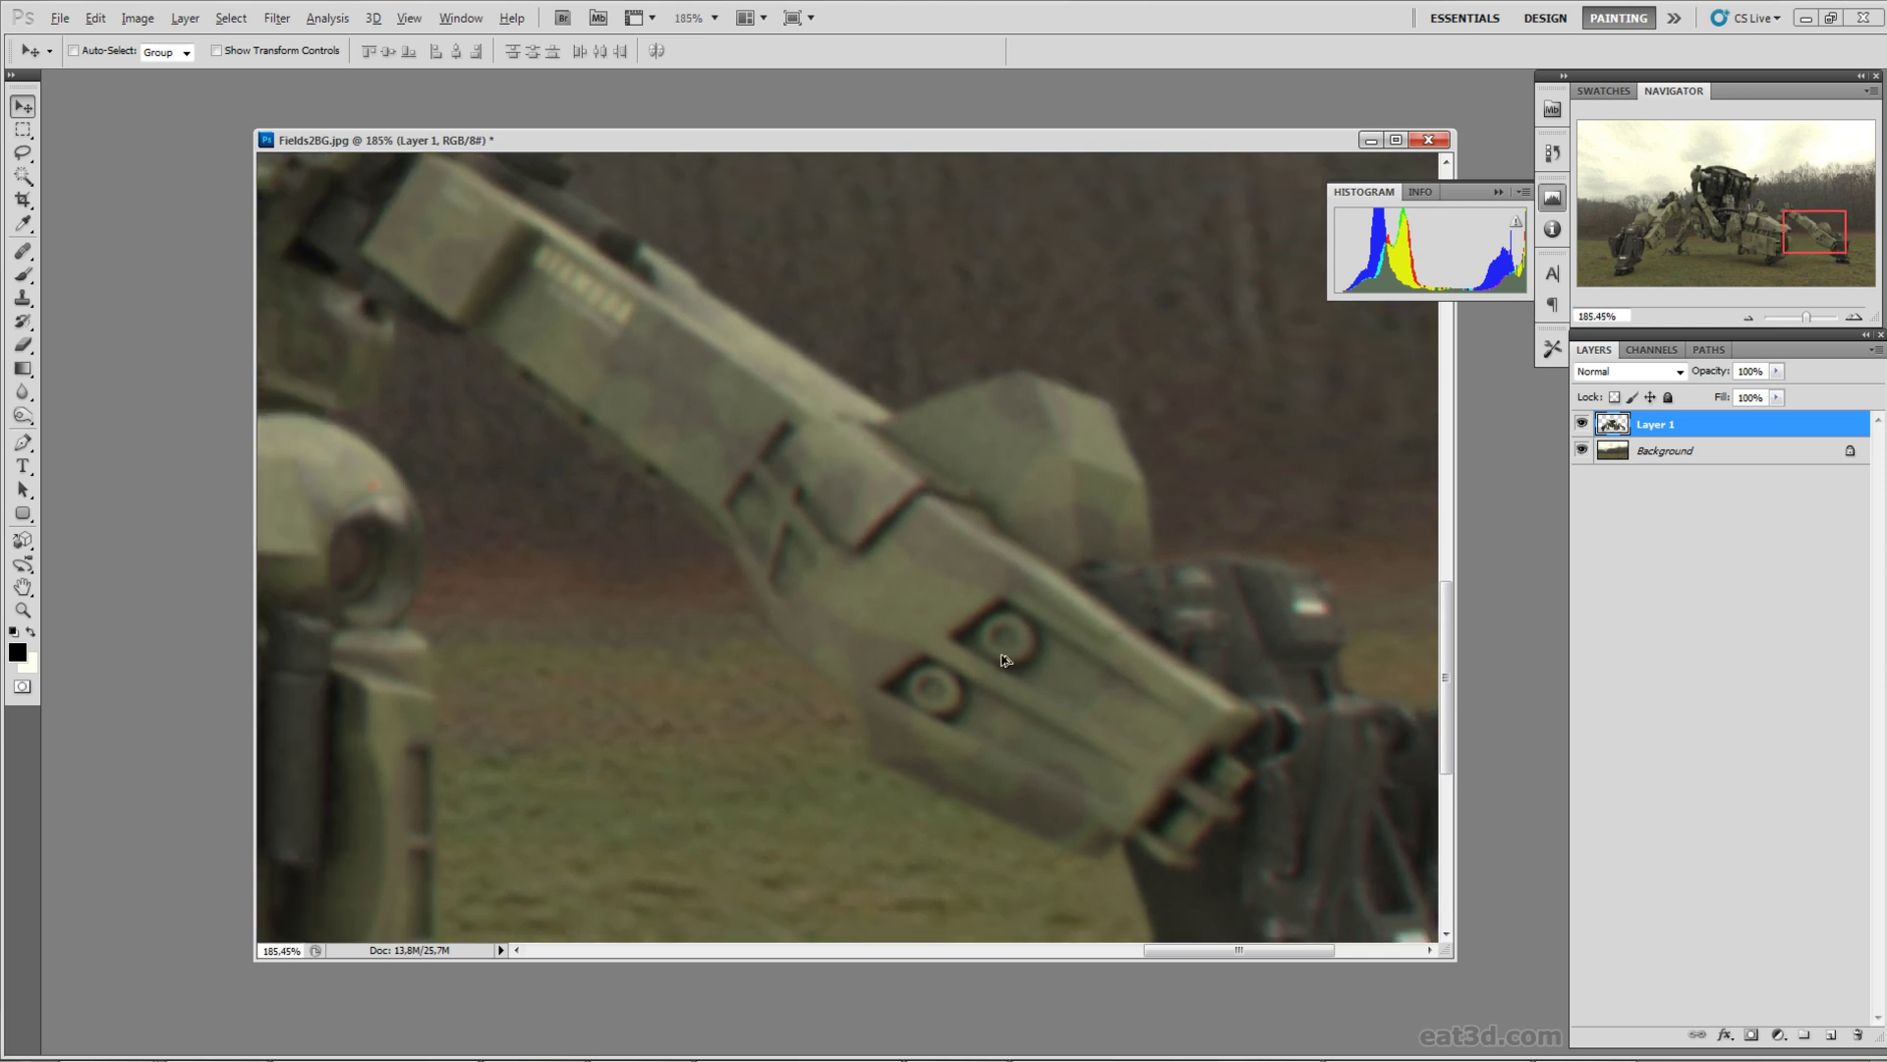
{"action": "scroll", "coordinate": [1123, 623], "scroll_direction": "down", "scroll_amount": 1}
{"action": "left_click_drag", "start_coordinate": [953, 516], "coordinate": [1130, 643]}
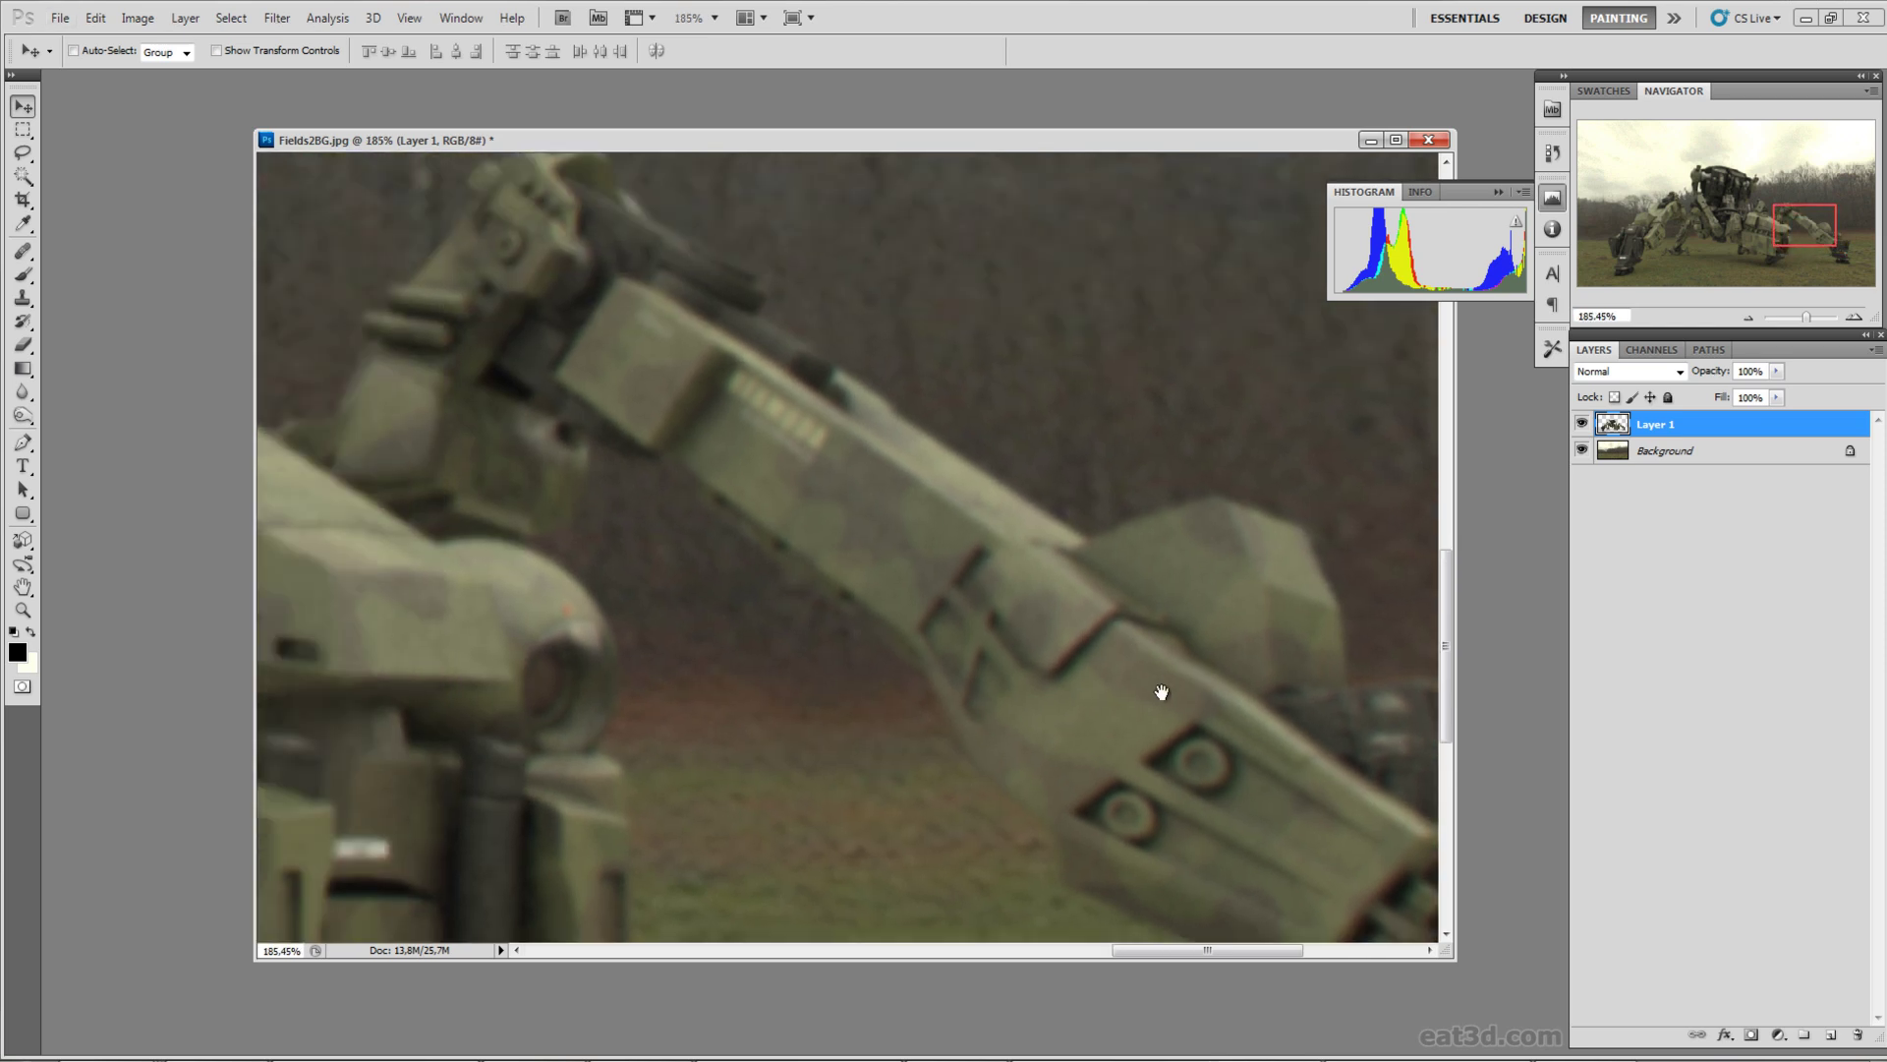
{"action": "scroll", "coordinate": [1111, 681], "scroll_direction": "down", "scroll_amount": 3}
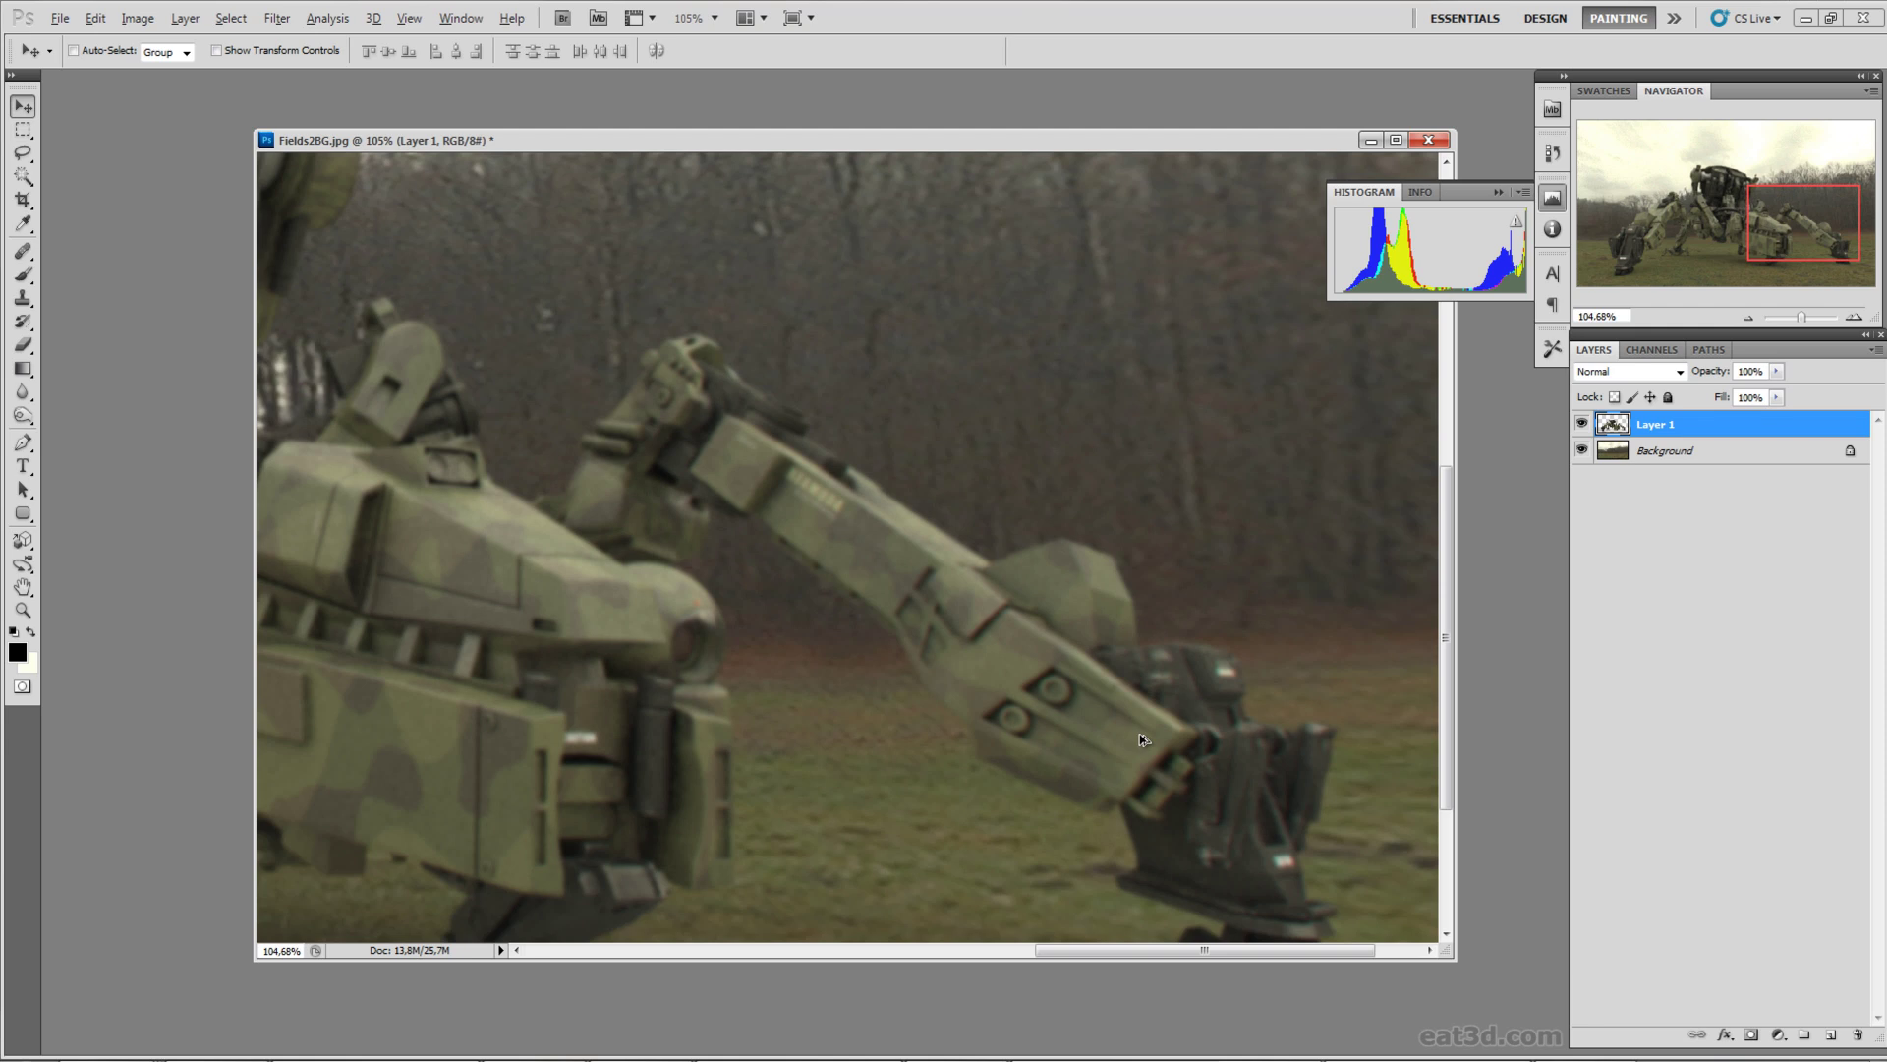
{"action": "scroll", "coordinate": [1145, 738], "scroll_direction": "down", "scroll_amount": 1}
{"action": "left_click_drag", "start_coordinate": [991, 728], "coordinate": [1012, 657]}
{"action": "scroll", "coordinate": [1061, 584], "scroll_direction": "down", "scroll_amount": 1}
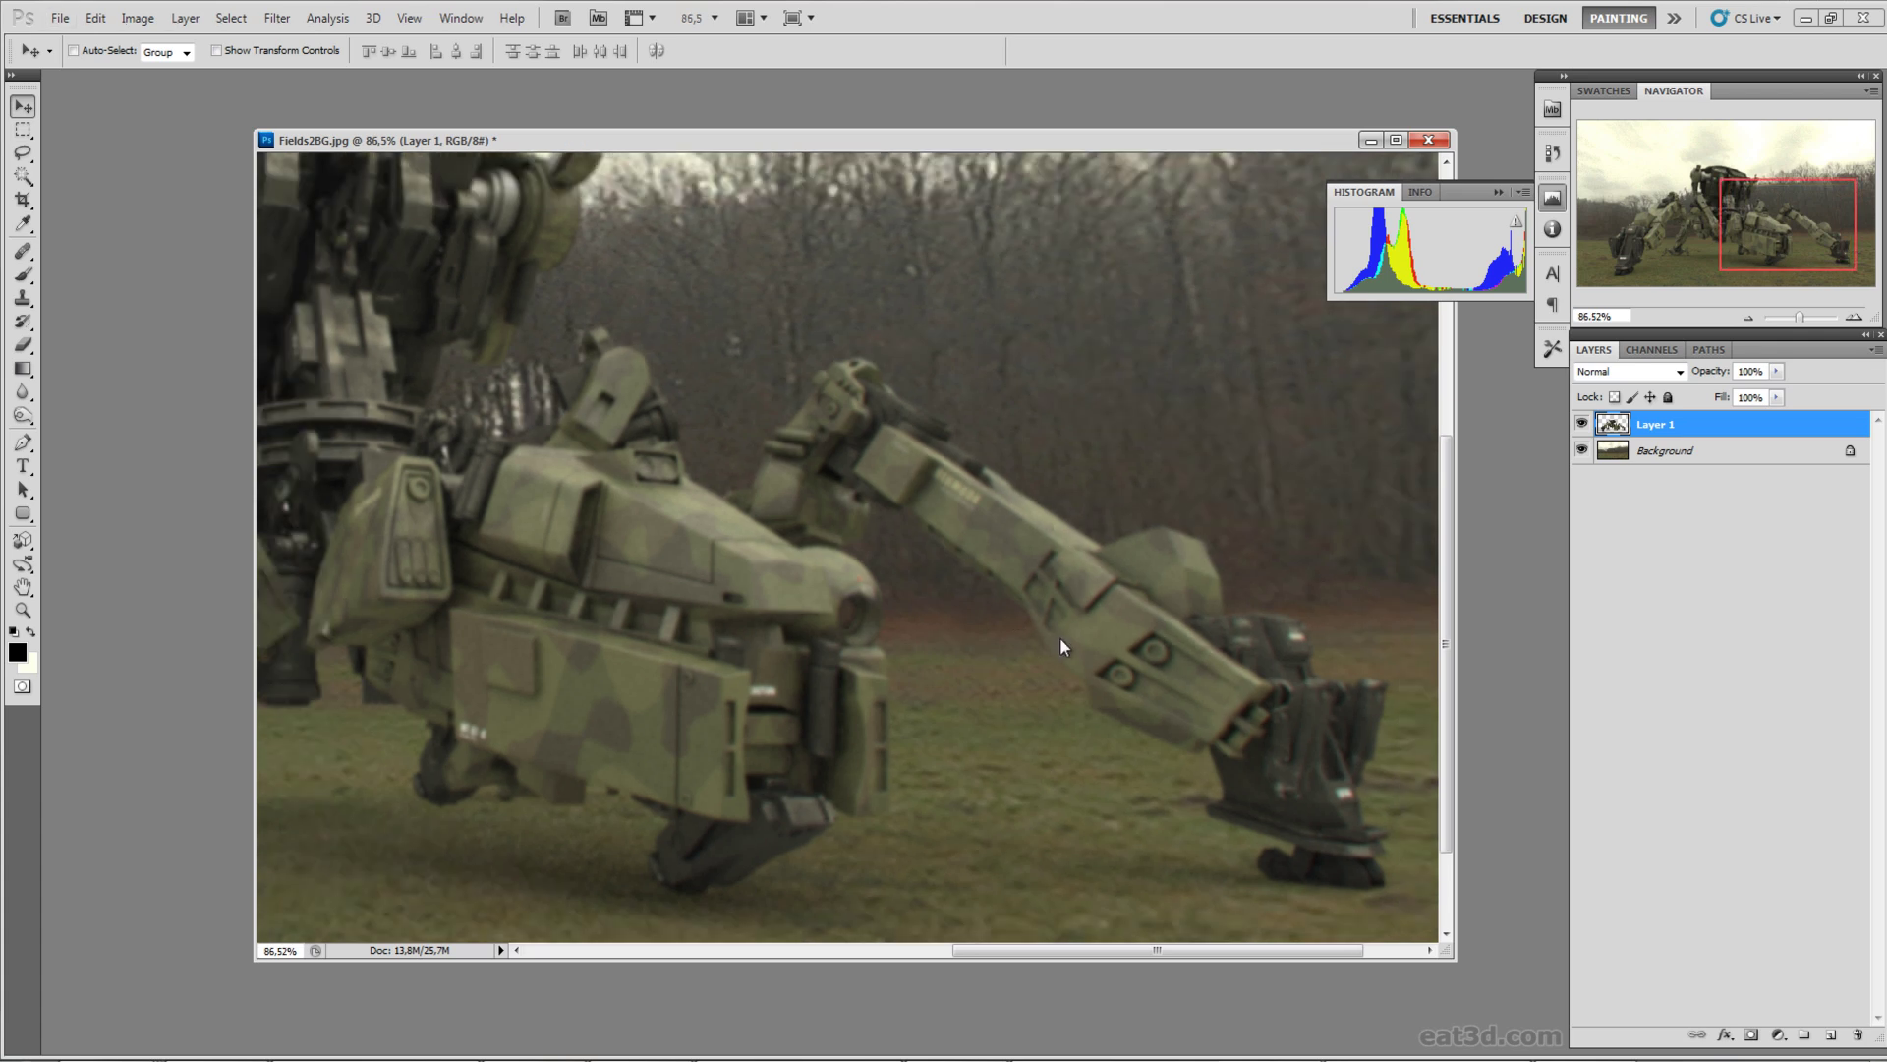
{"action": "scroll", "coordinate": [1106, 678], "scroll_direction": "up", "scroll_amount": 3}
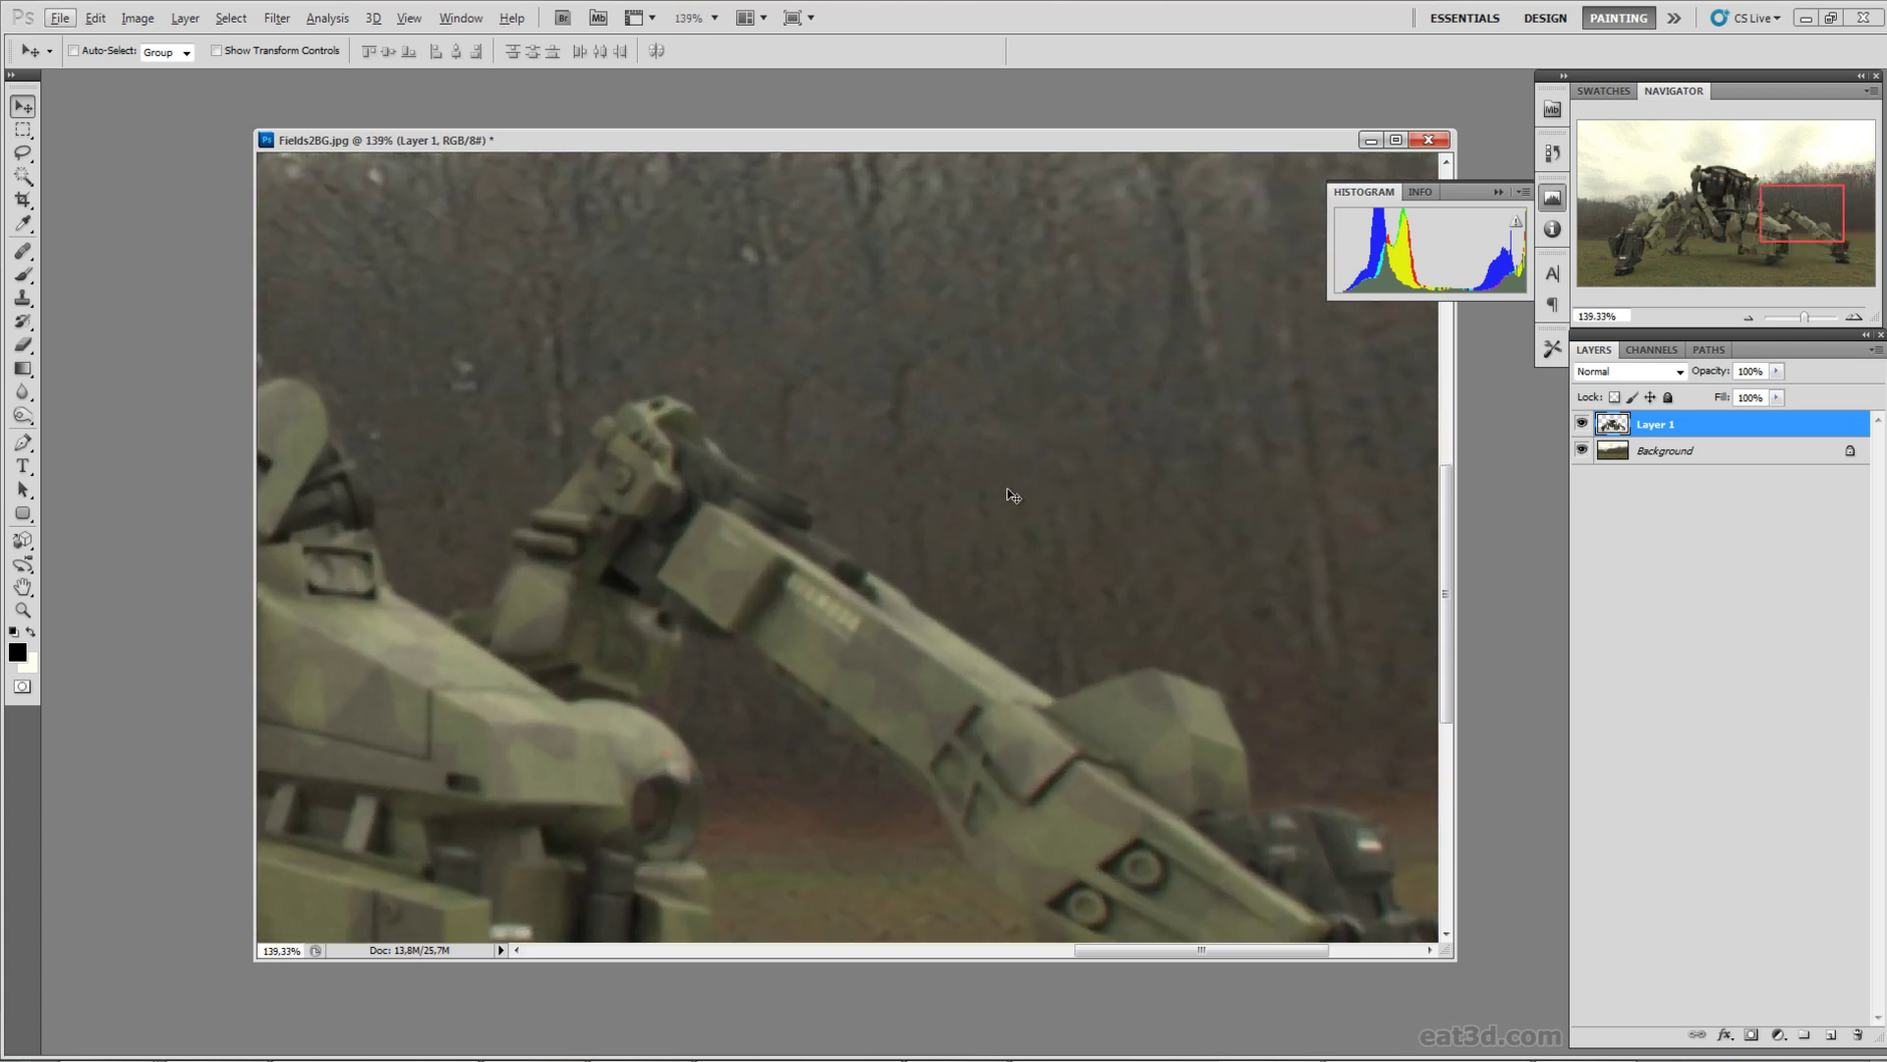
{"action": "scroll", "coordinate": [1100, 522], "scroll_direction": "up", "scroll_amount": 1}
{"action": "left_click_drag", "start_coordinate": [1032, 628], "coordinate": [1095, 497]}
{"action": "left_click_drag", "start_coordinate": [915, 680], "coordinate": [1040, 686]}
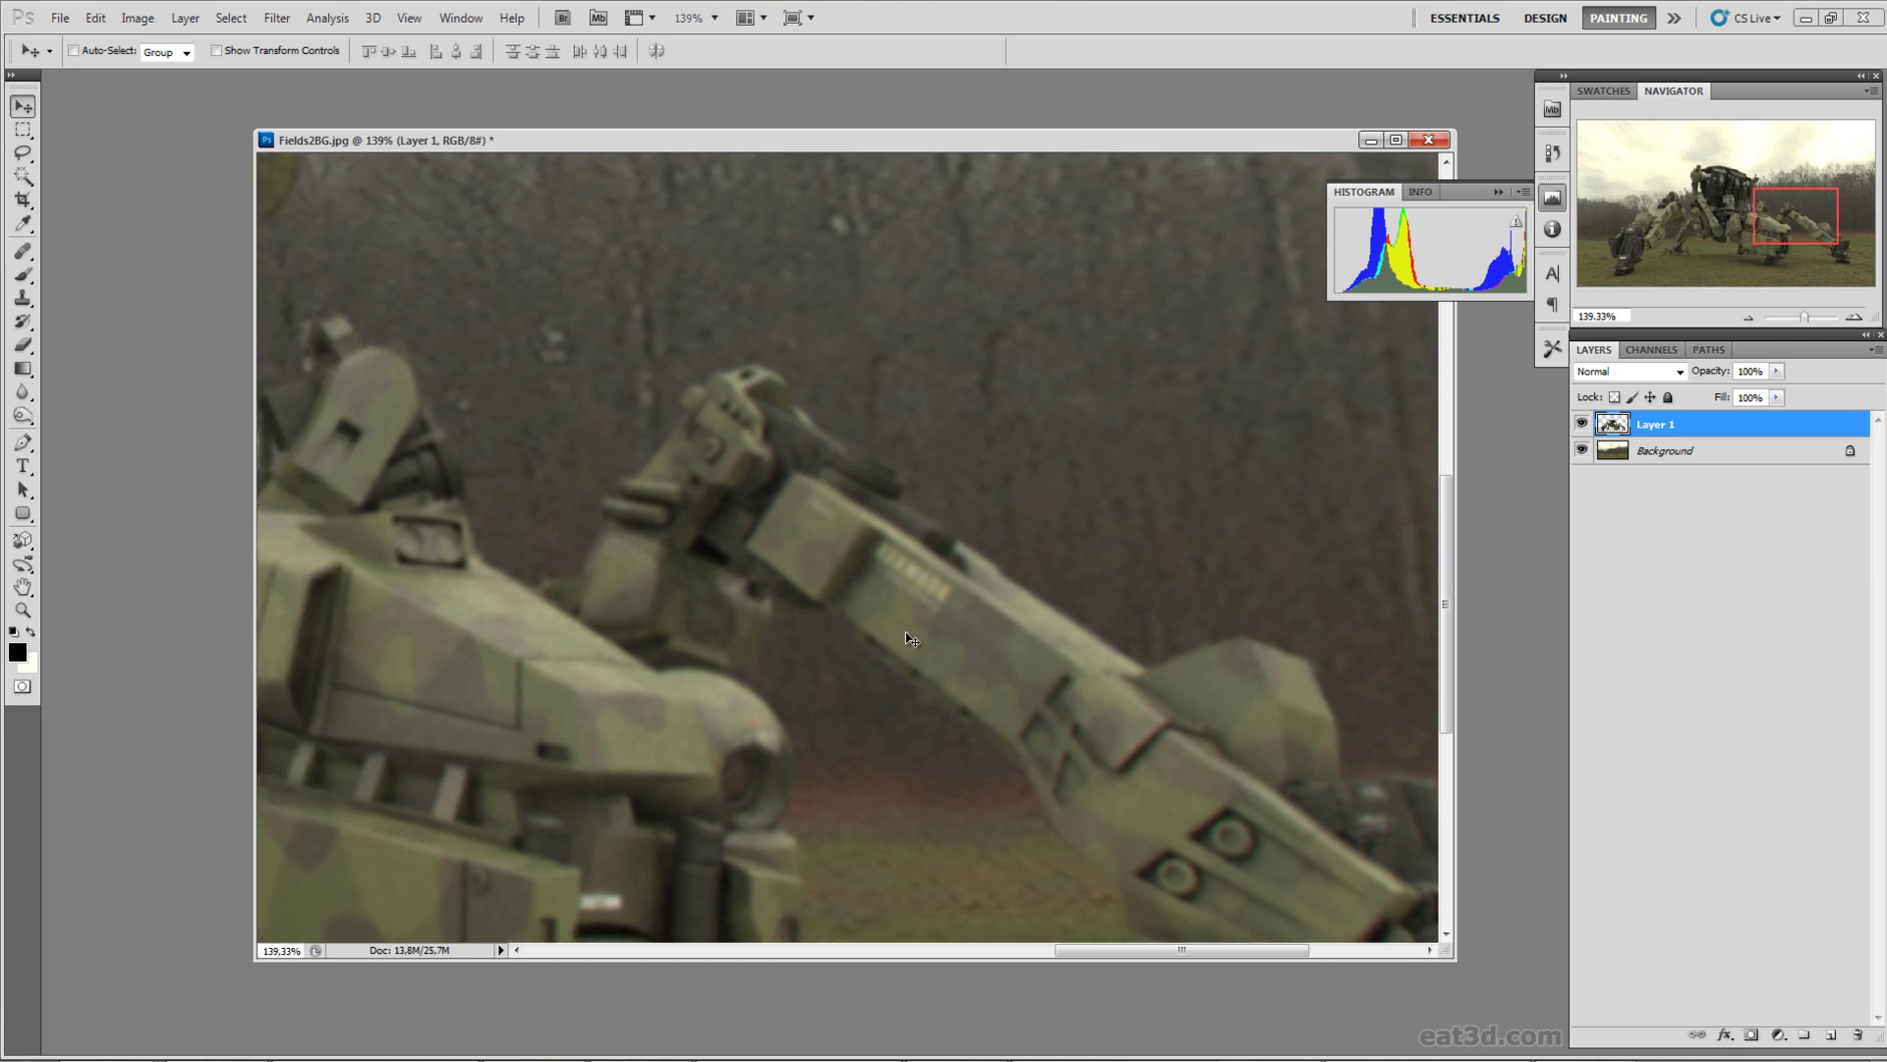
{"action": "scroll", "coordinate": [1059, 674], "scroll_direction": "up", "scroll_amount": 1}
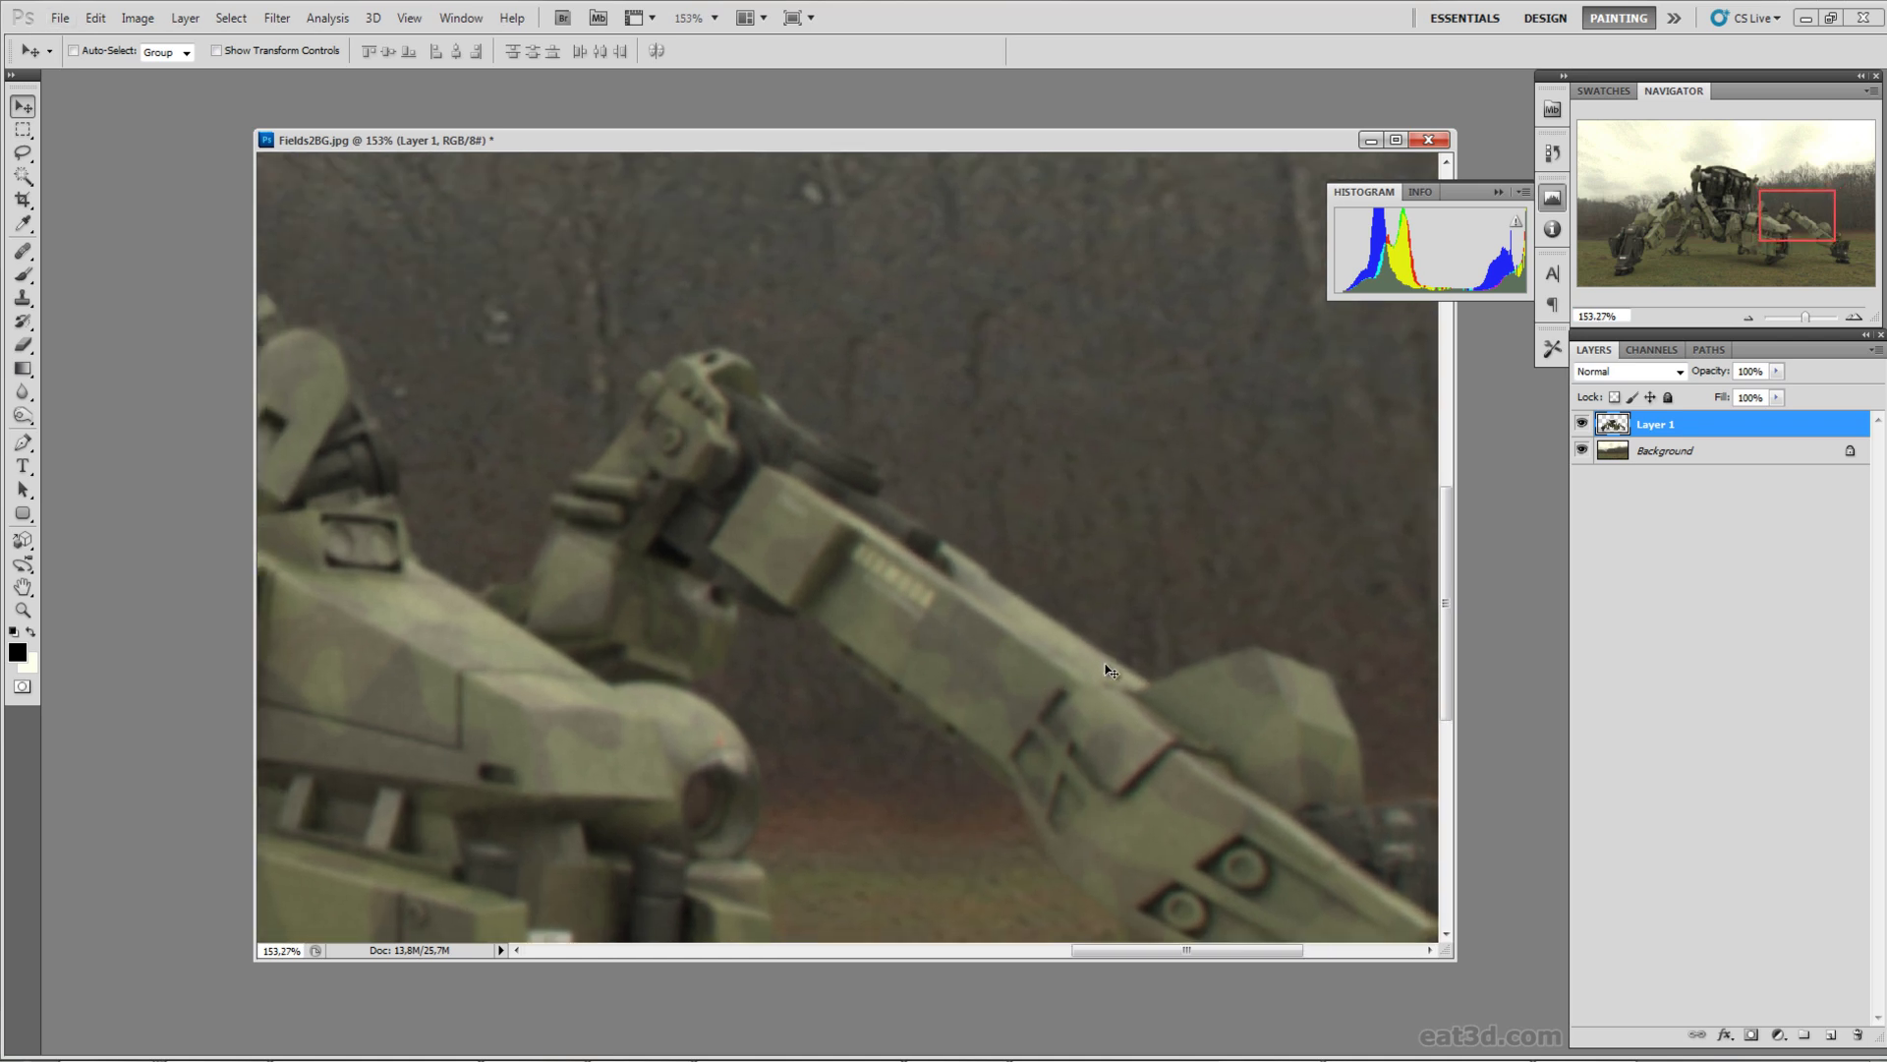
Step: Try Add Noise on the robot layer with a monochromatic Gaussian distribution and an amount of 11.86%, and discard it
{"action": "left_click", "coordinate": [274, 19]}
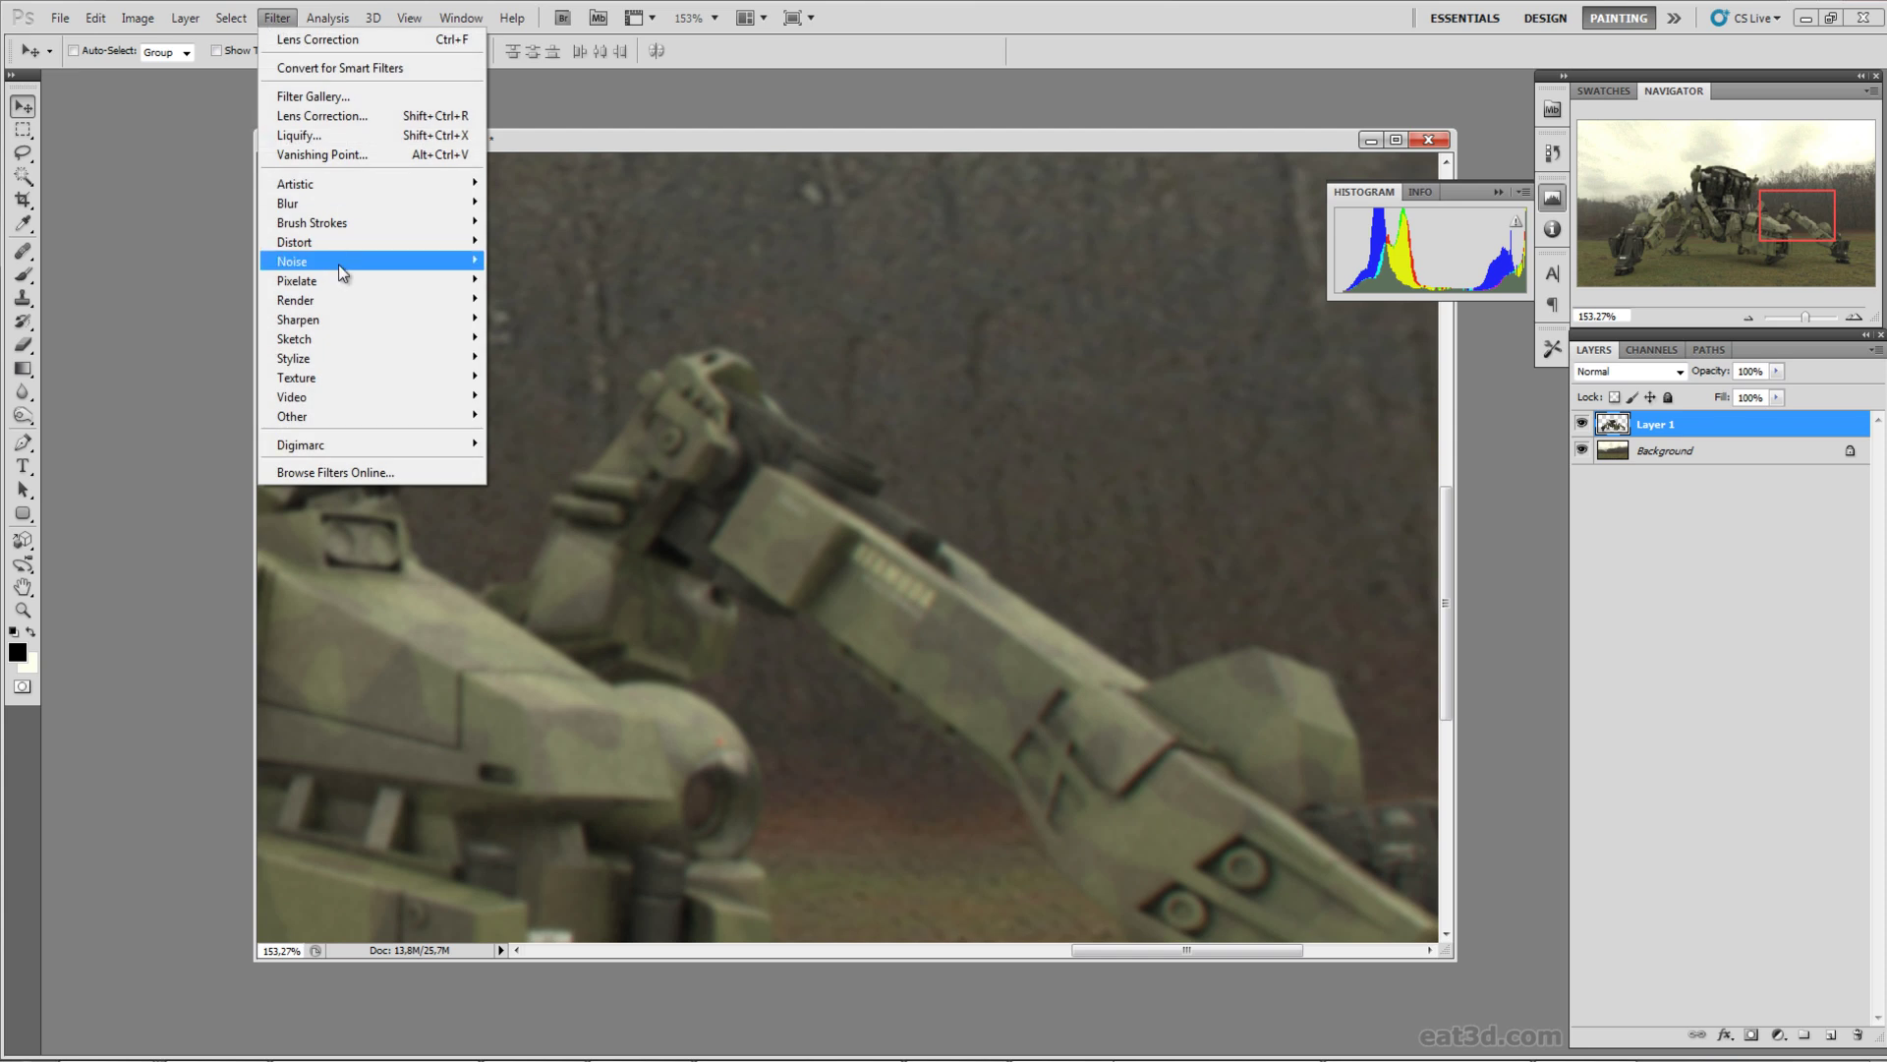
{"action": "mouse_move", "coordinate": [345, 262]}
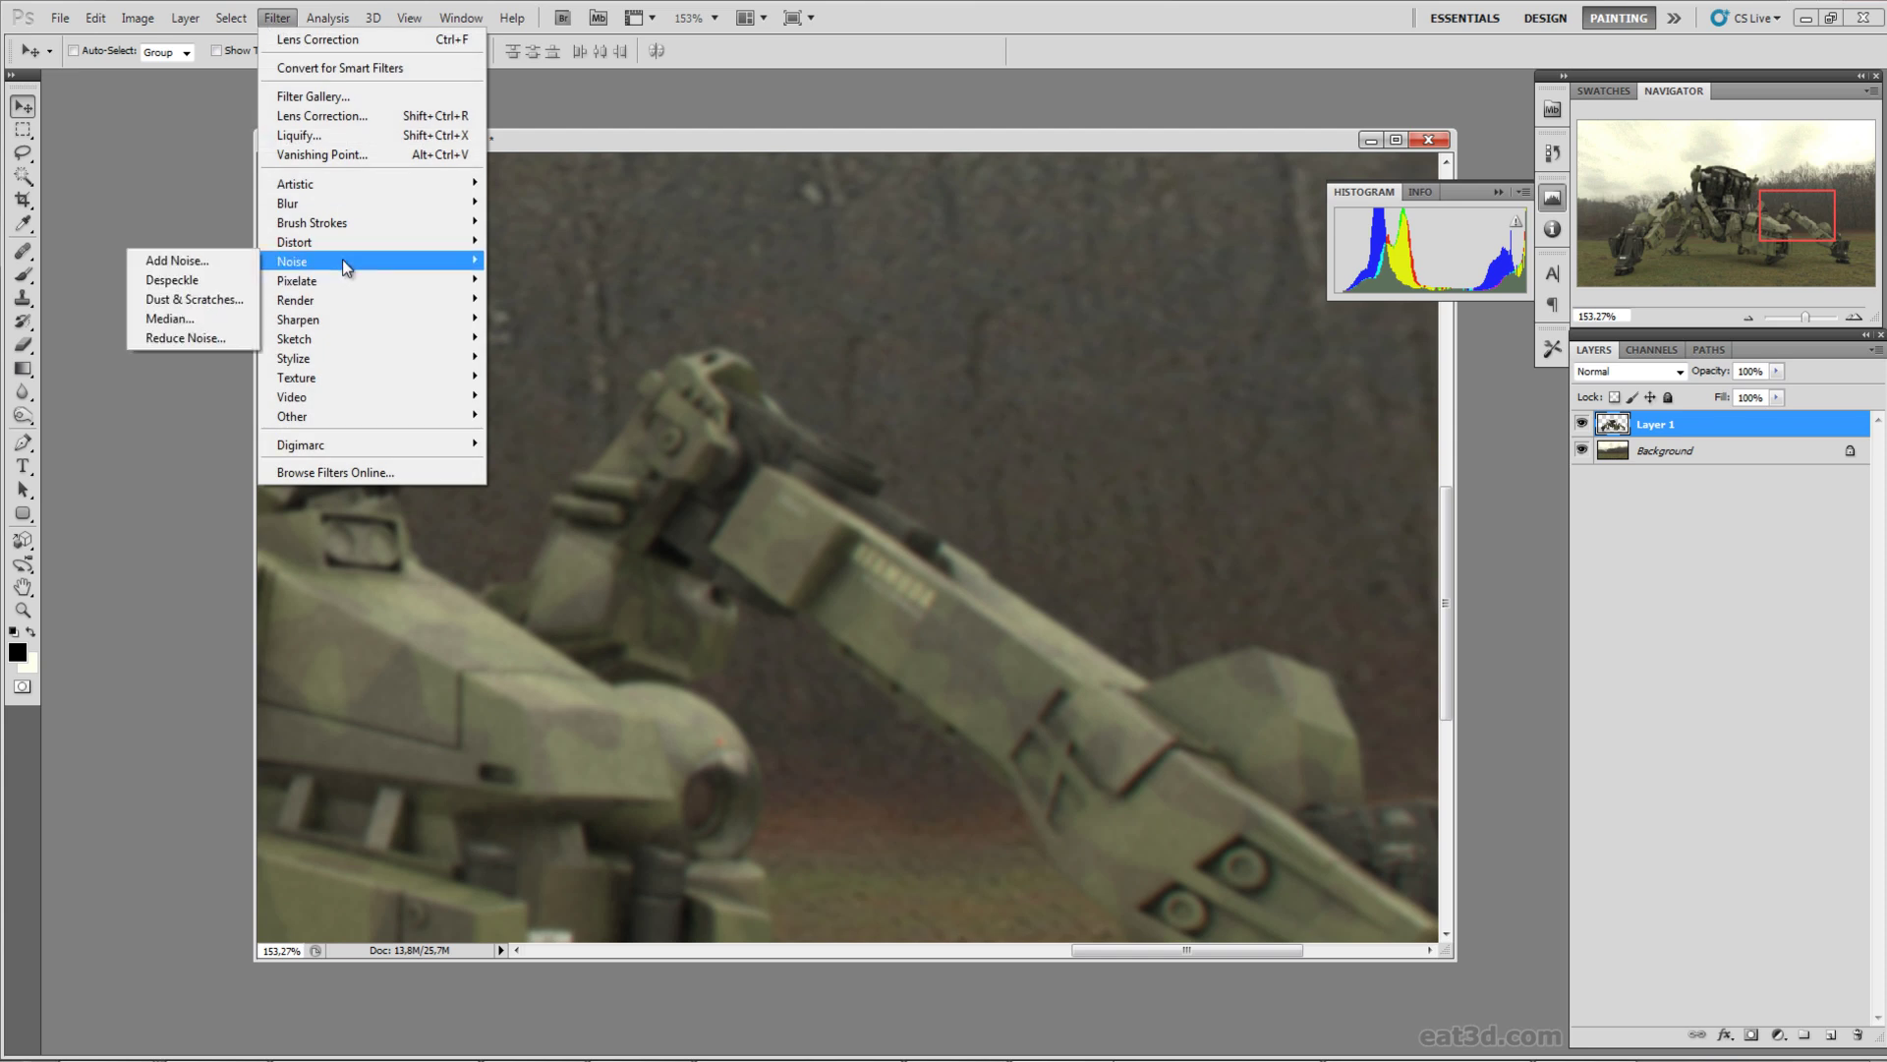
{"action": "left_click", "coordinate": [234, 272]}
{"action": "left_click_drag", "start_coordinate": [1109, 543], "coordinate": [1117, 536]}
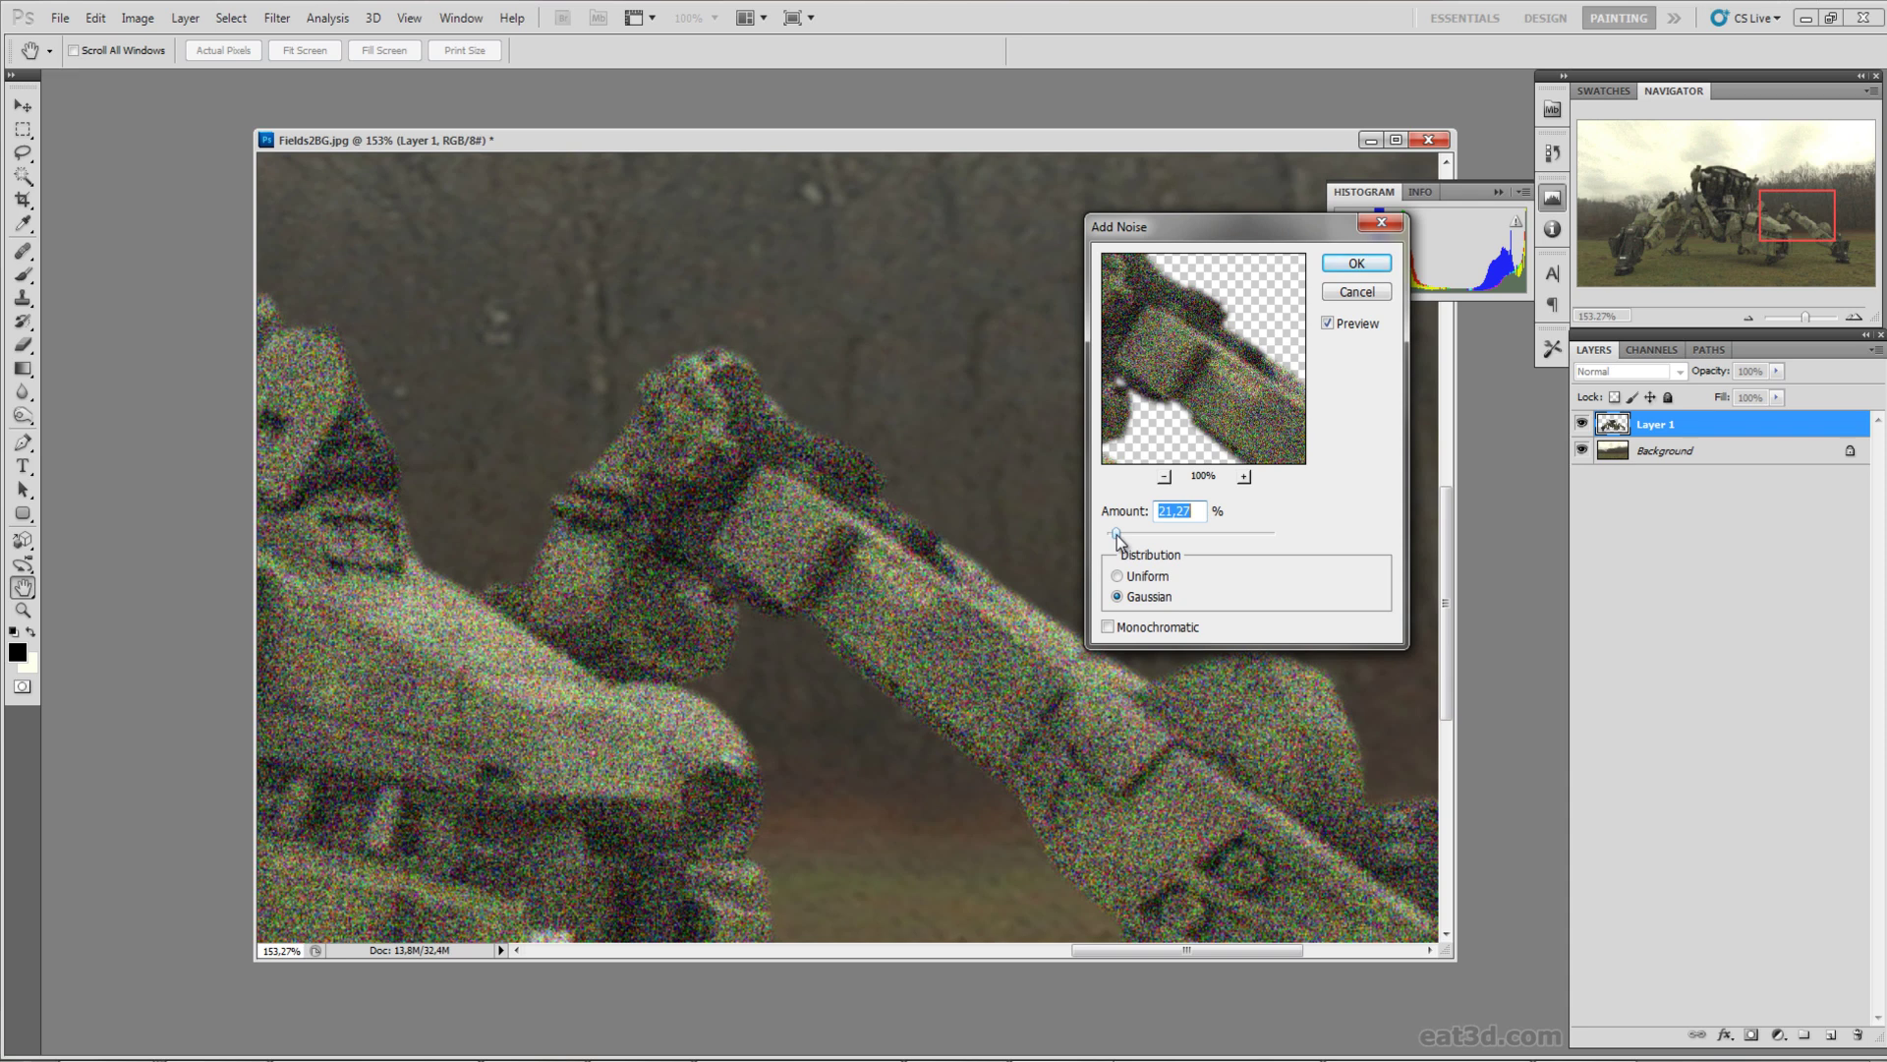
{"action": "left_click_drag", "start_coordinate": [1116, 537], "coordinate": [1112, 536]}
{"action": "left_click", "coordinate": [1110, 629]}
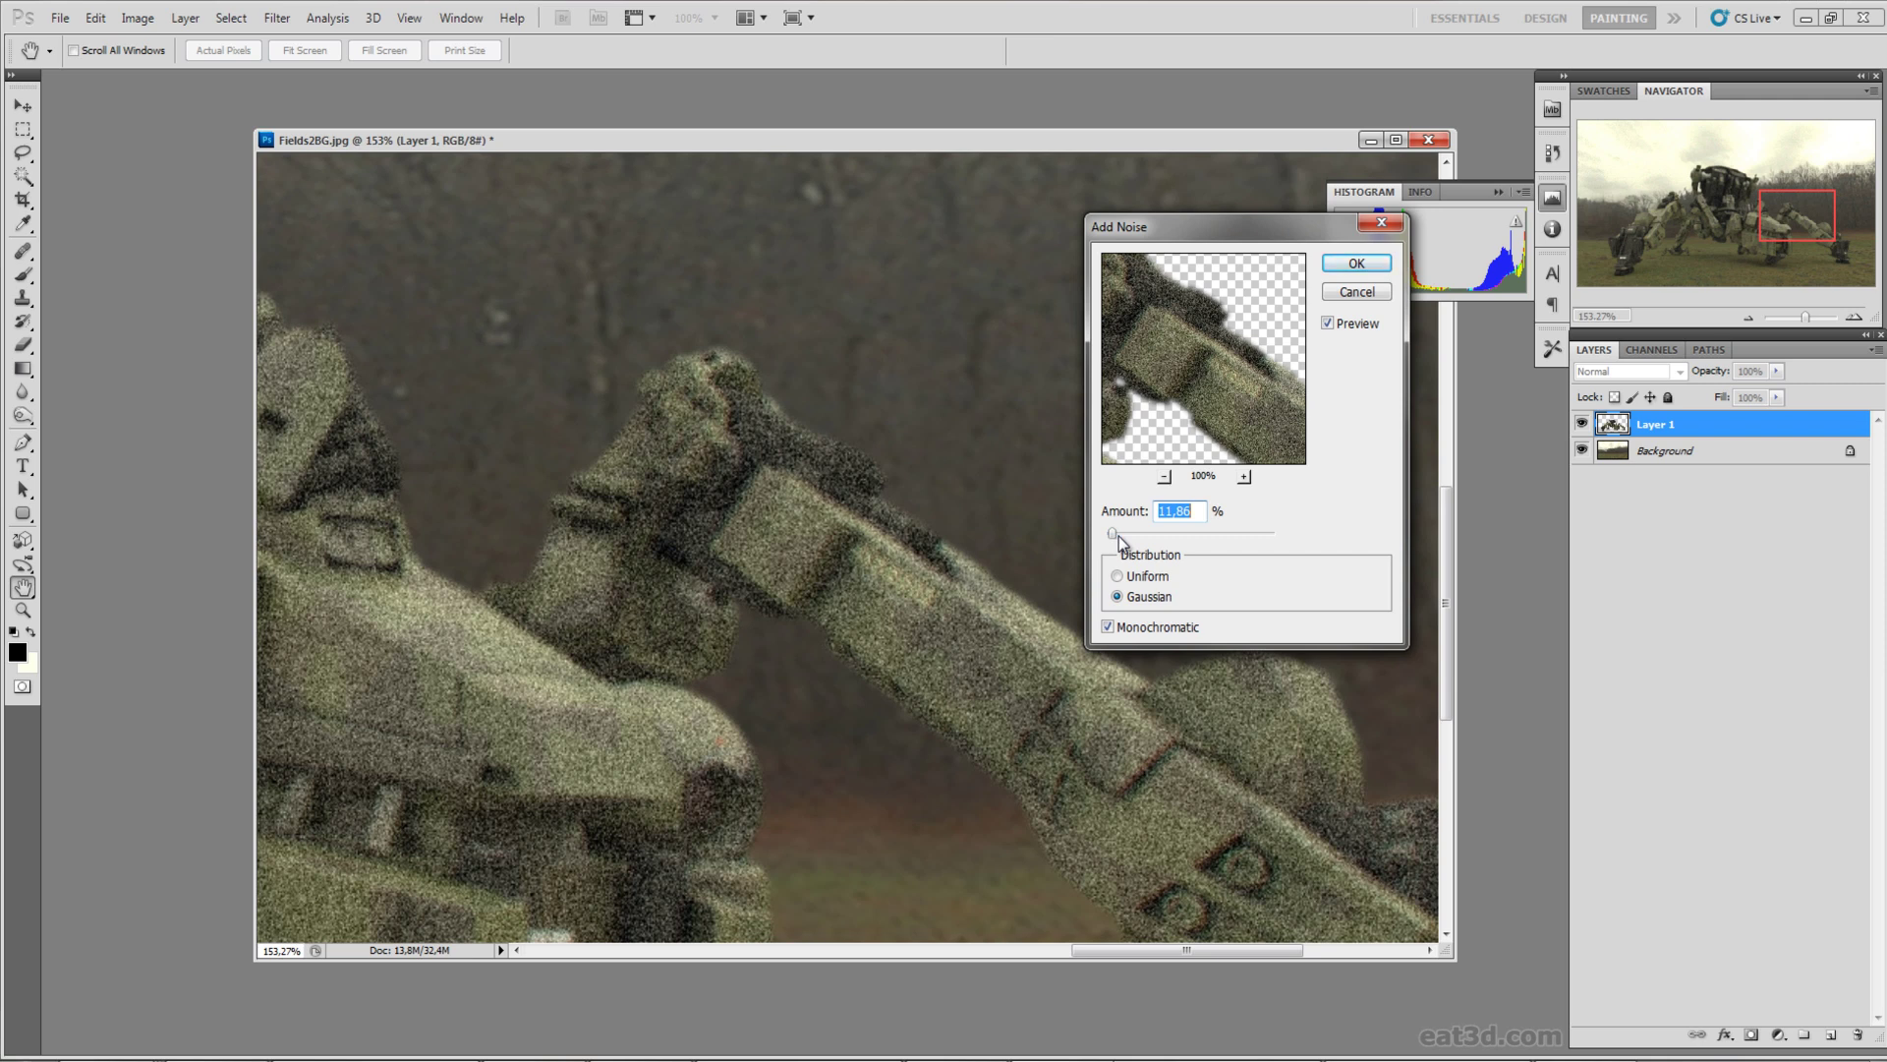
{"action": "left_click", "coordinate": [1365, 298]}
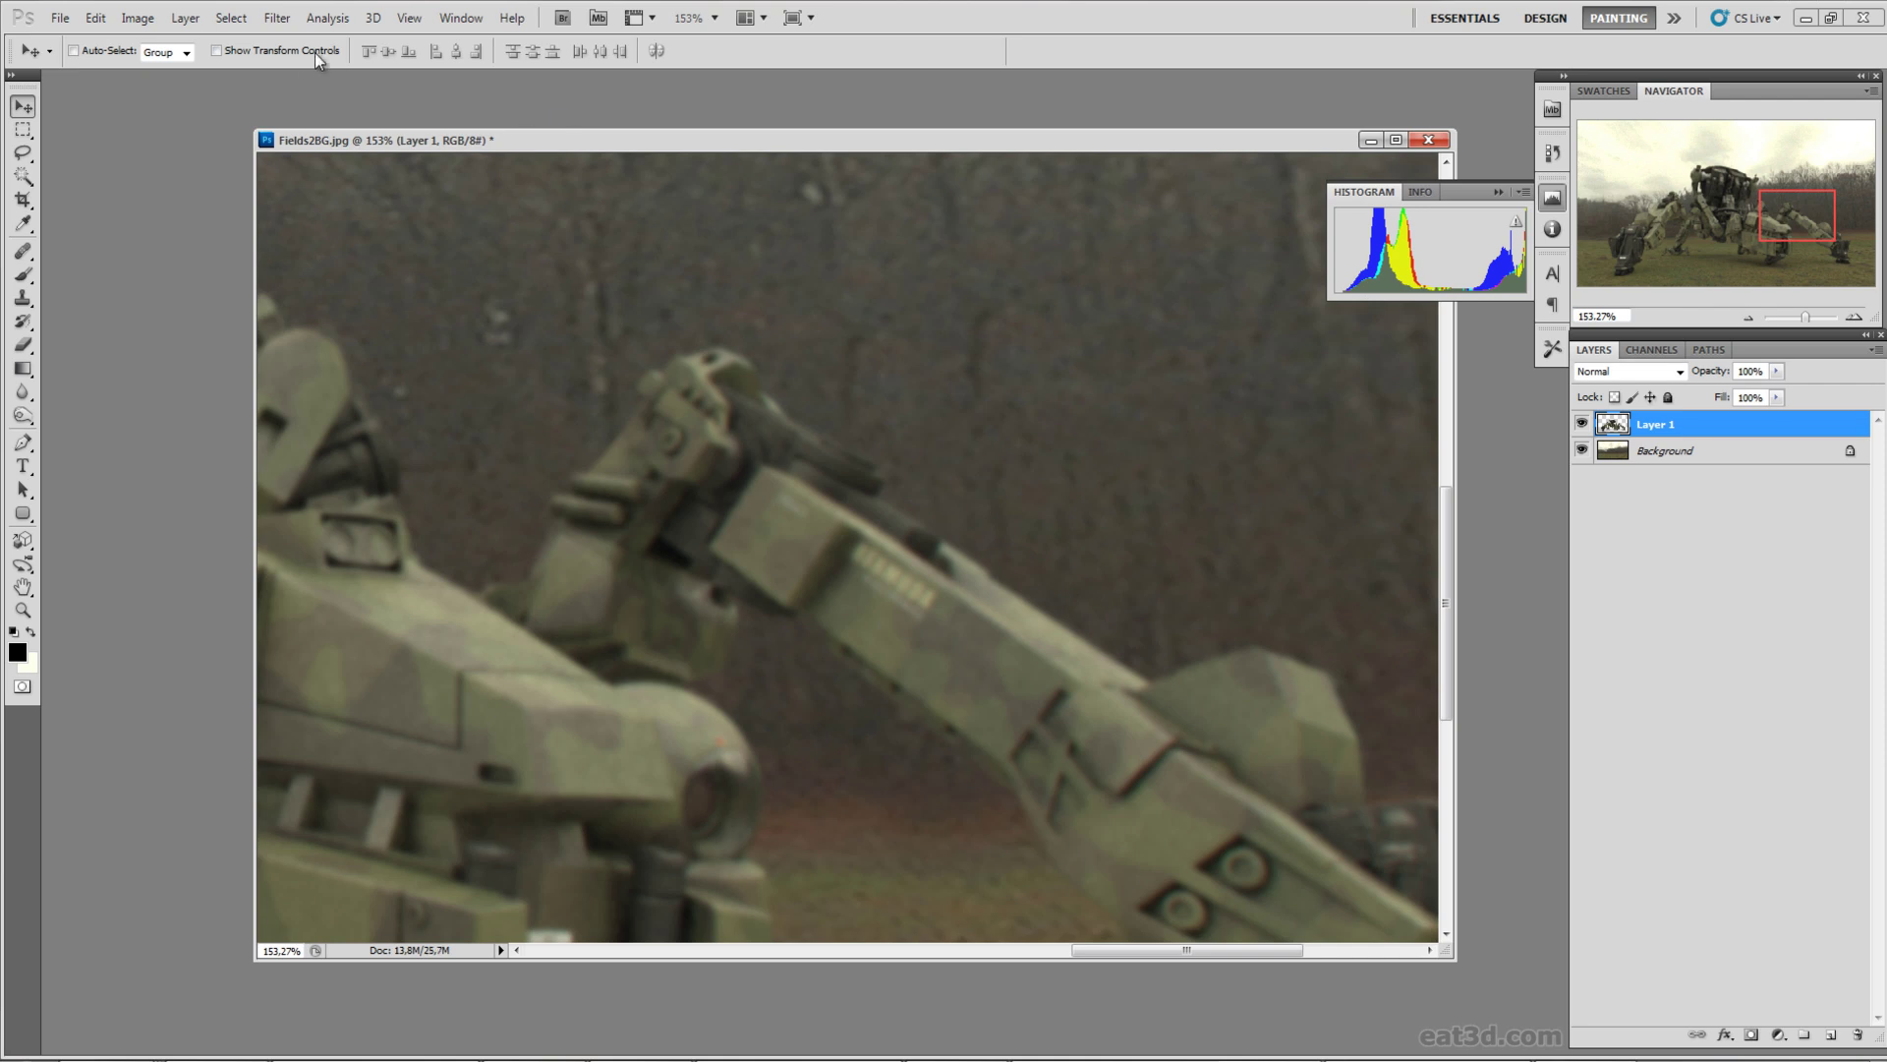
Step: Open the Grain texture filter for the robot layer and bring the robot's body and rear leg into its preview
{"action": "left_click", "coordinate": [277, 18]}
{"action": "mouse_move", "coordinate": [350, 379]}
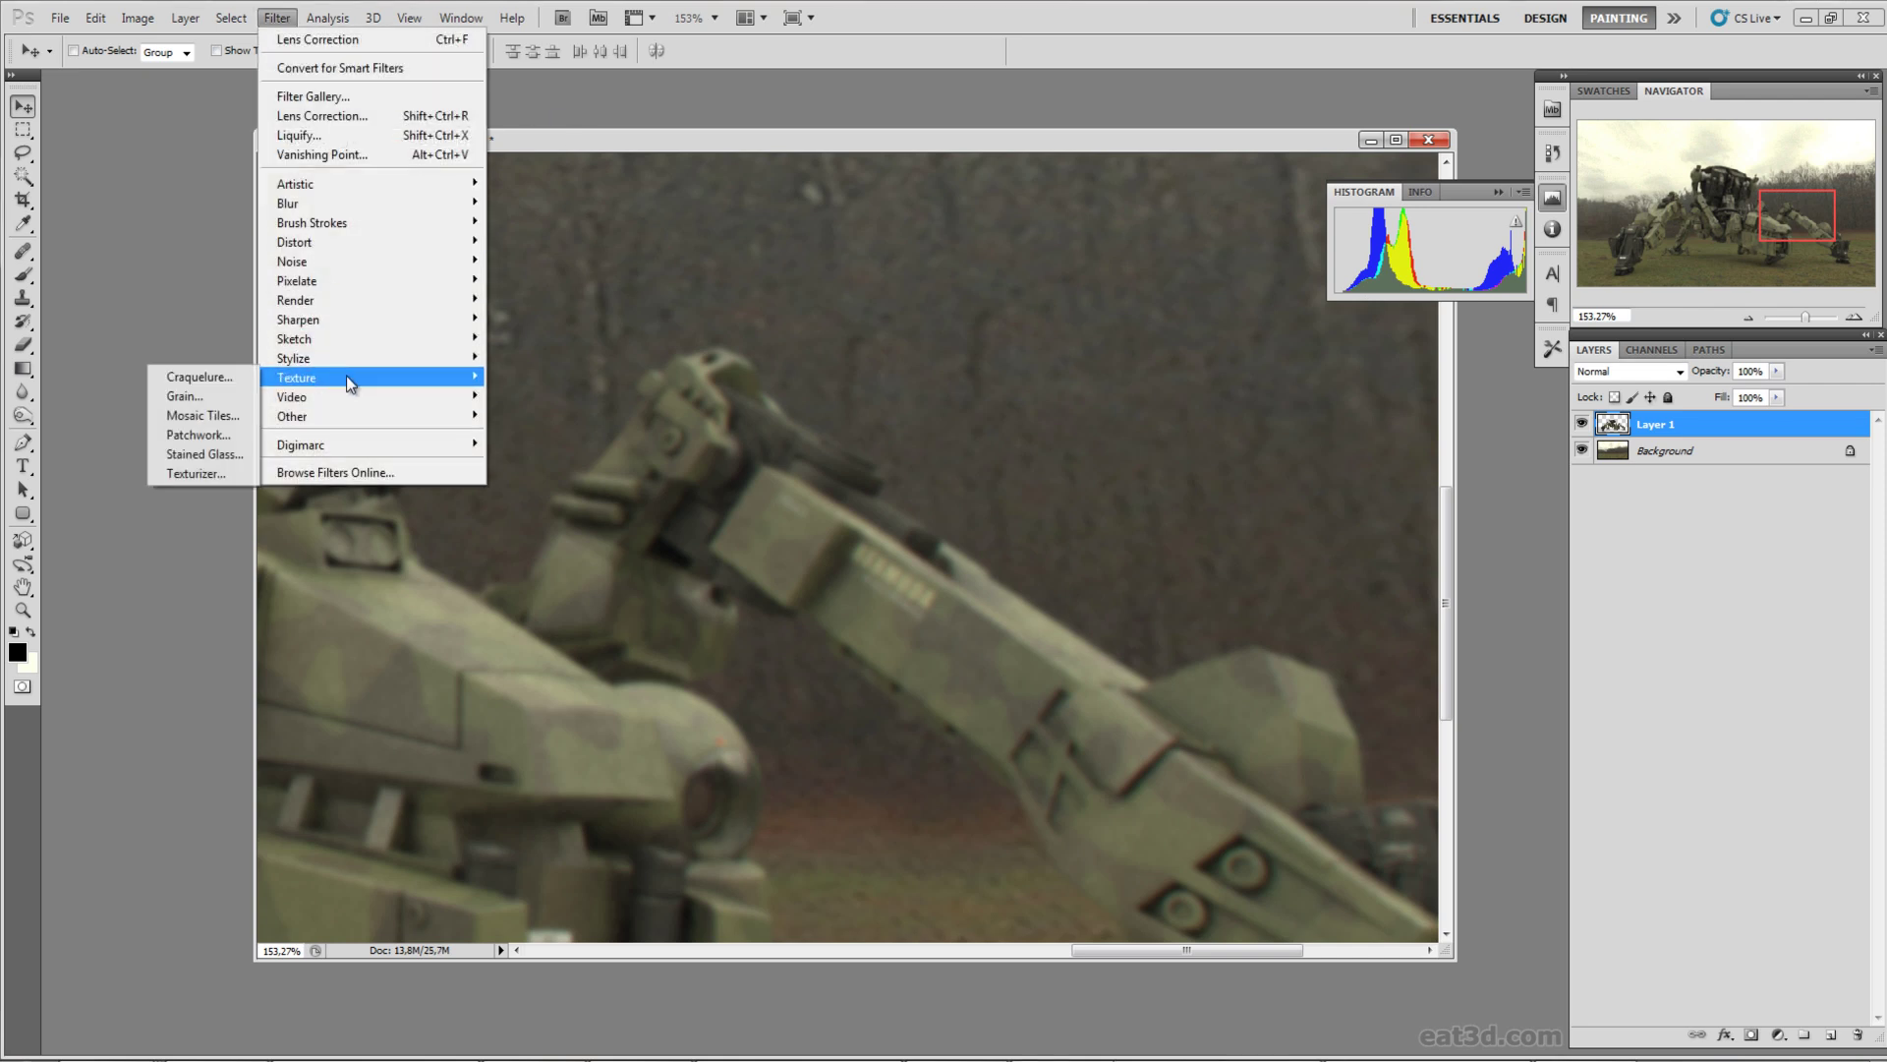
{"action": "left_click", "coordinate": [185, 397]}
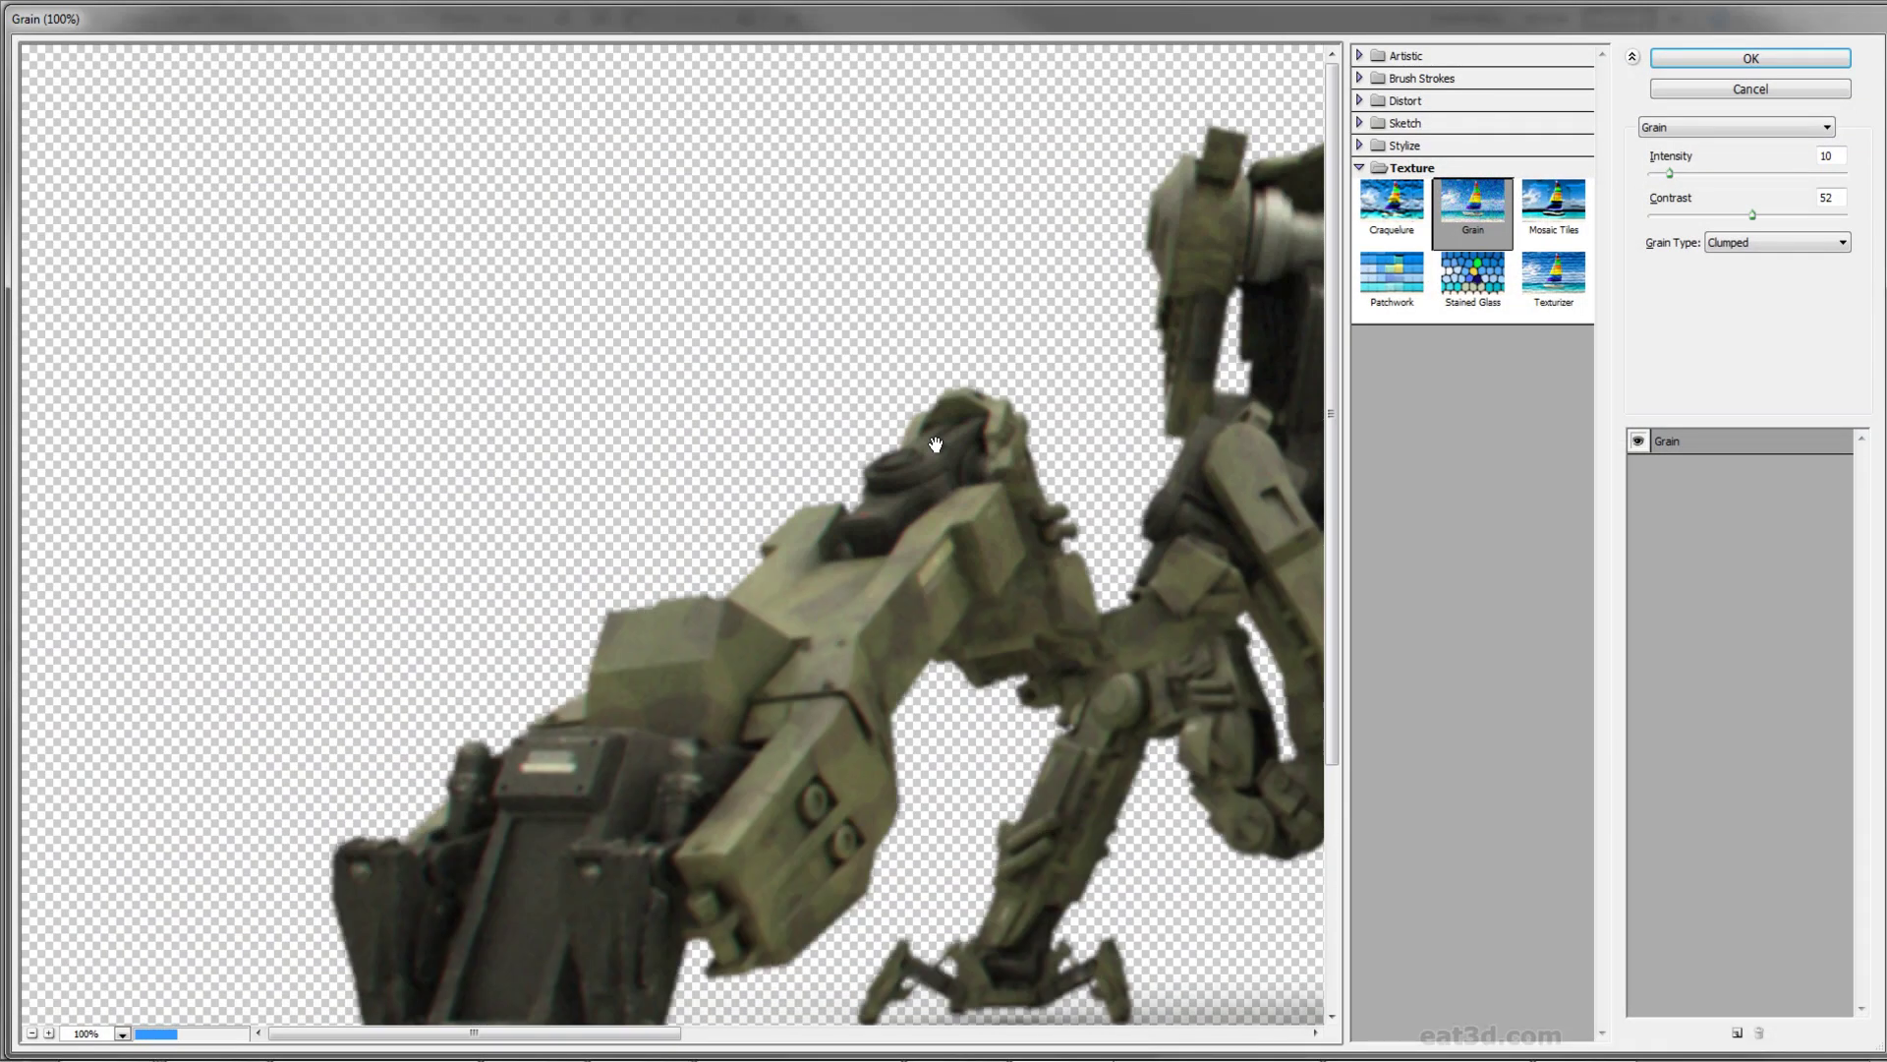
{"action": "left_click_drag", "start_coordinate": [1205, 581], "coordinate": [720, 549]}
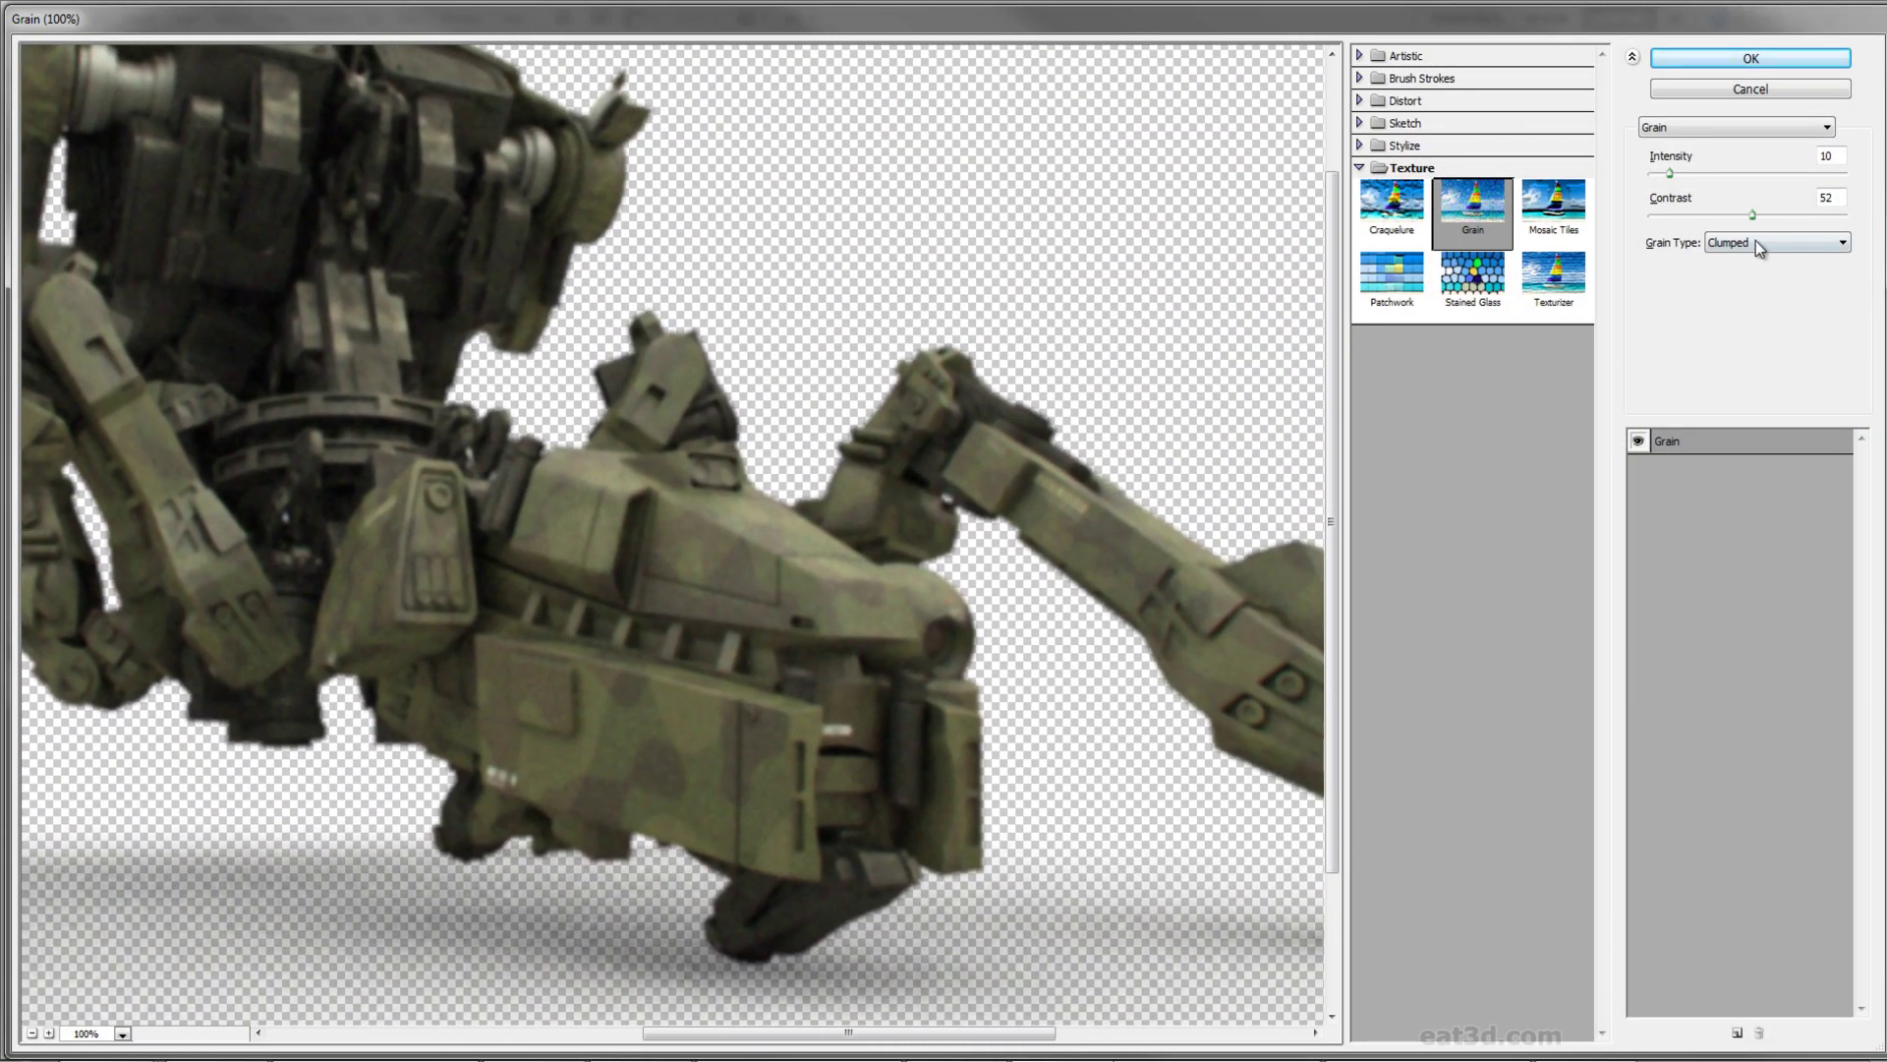
Step: Try the Horizontal, Vertical and Regular grain types on the robot and return to Clumped
{"action": "left_click", "coordinate": [1755, 240]}
{"action": "left_click", "coordinate": [1762, 356]}
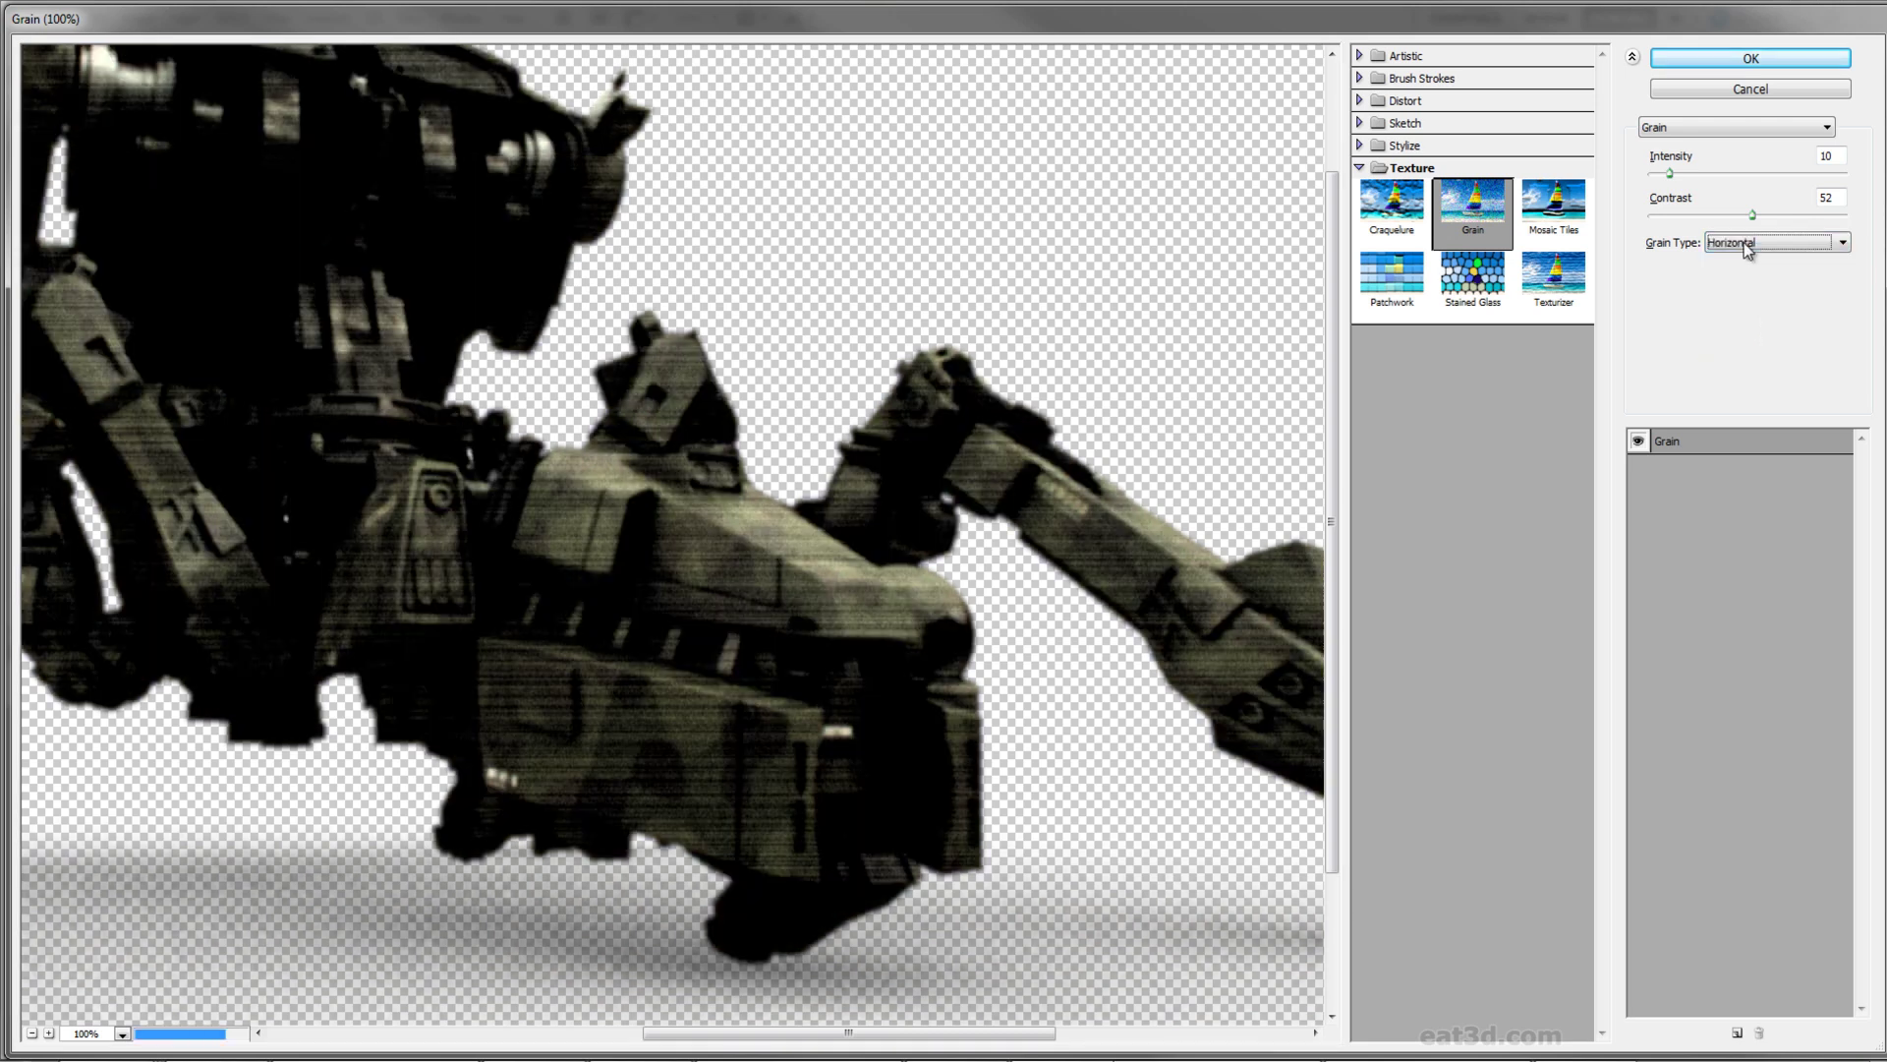
{"action": "left_click", "coordinate": [1750, 368]}
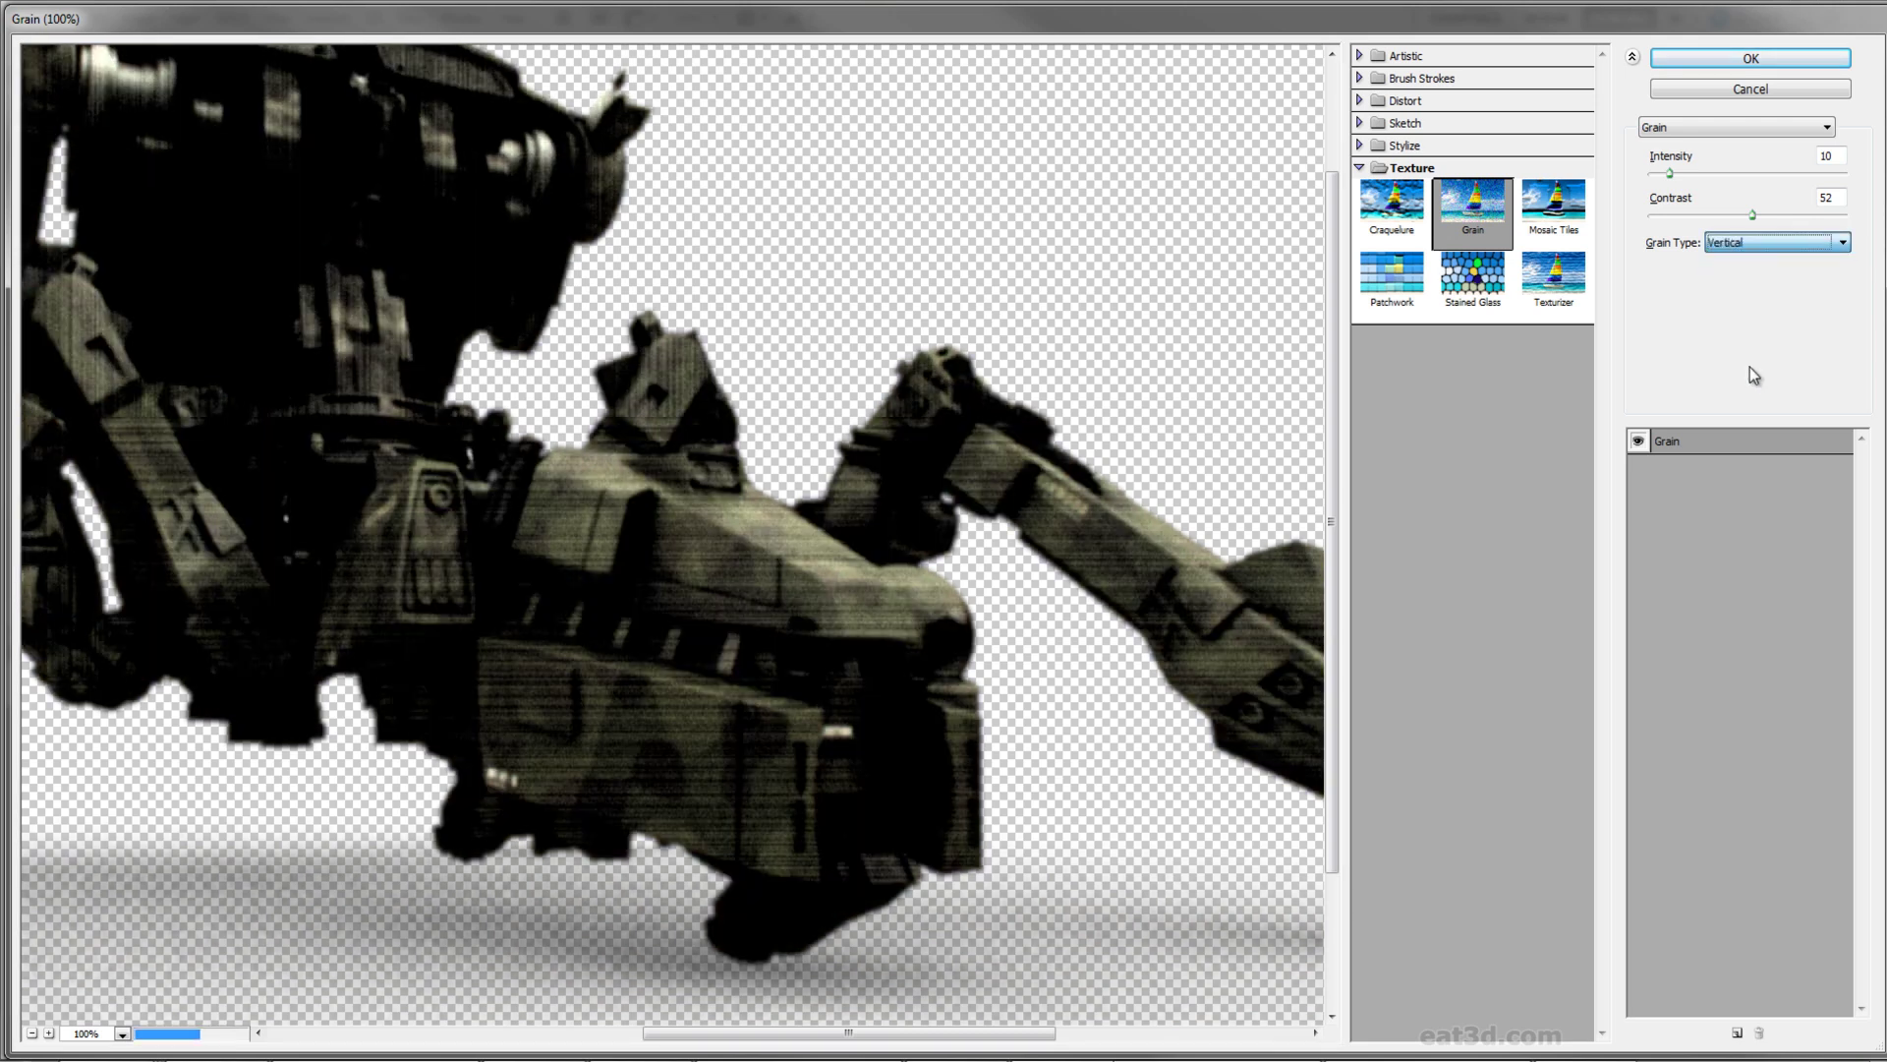
{"action": "left_click", "coordinate": [1742, 245]}
{"action": "left_click", "coordinate": [1743, 260]}
{"action": "left_click", "coordinate": [1736, 240]}
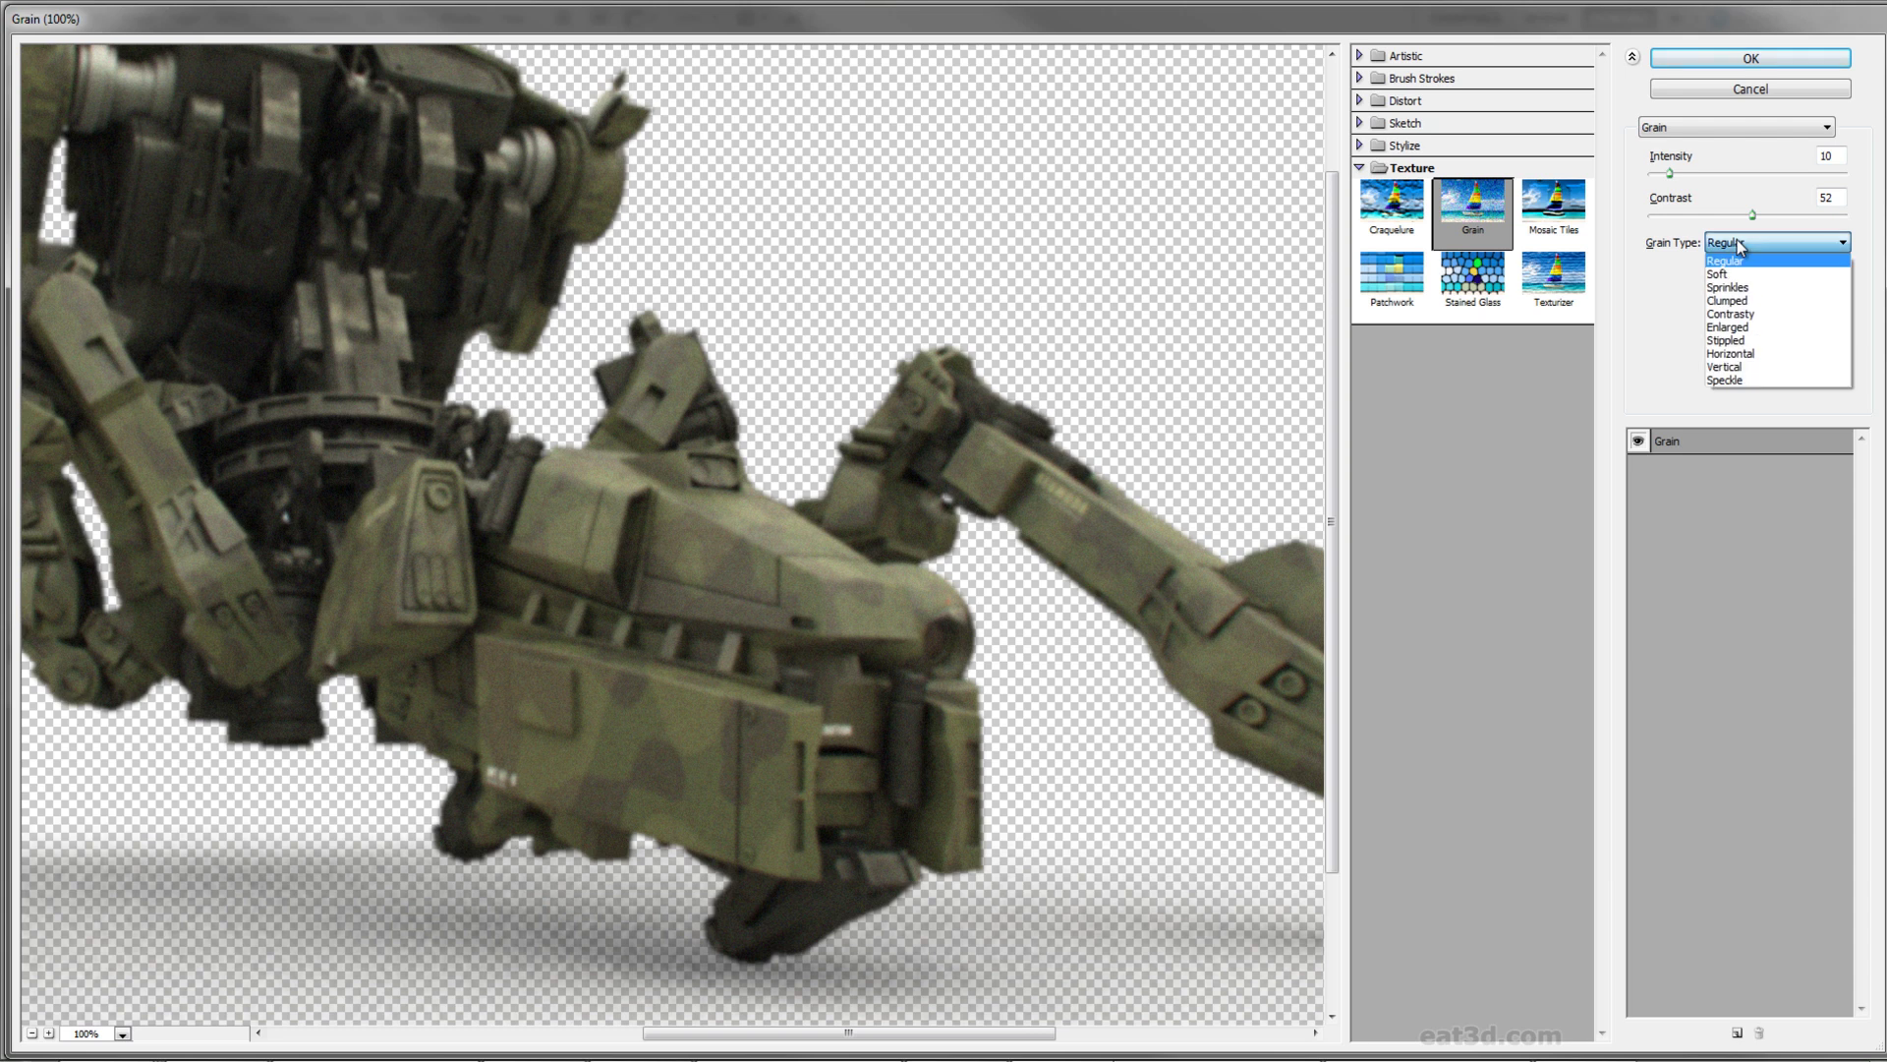
{"action": "left_click", "coordinate": [1740, 301]}
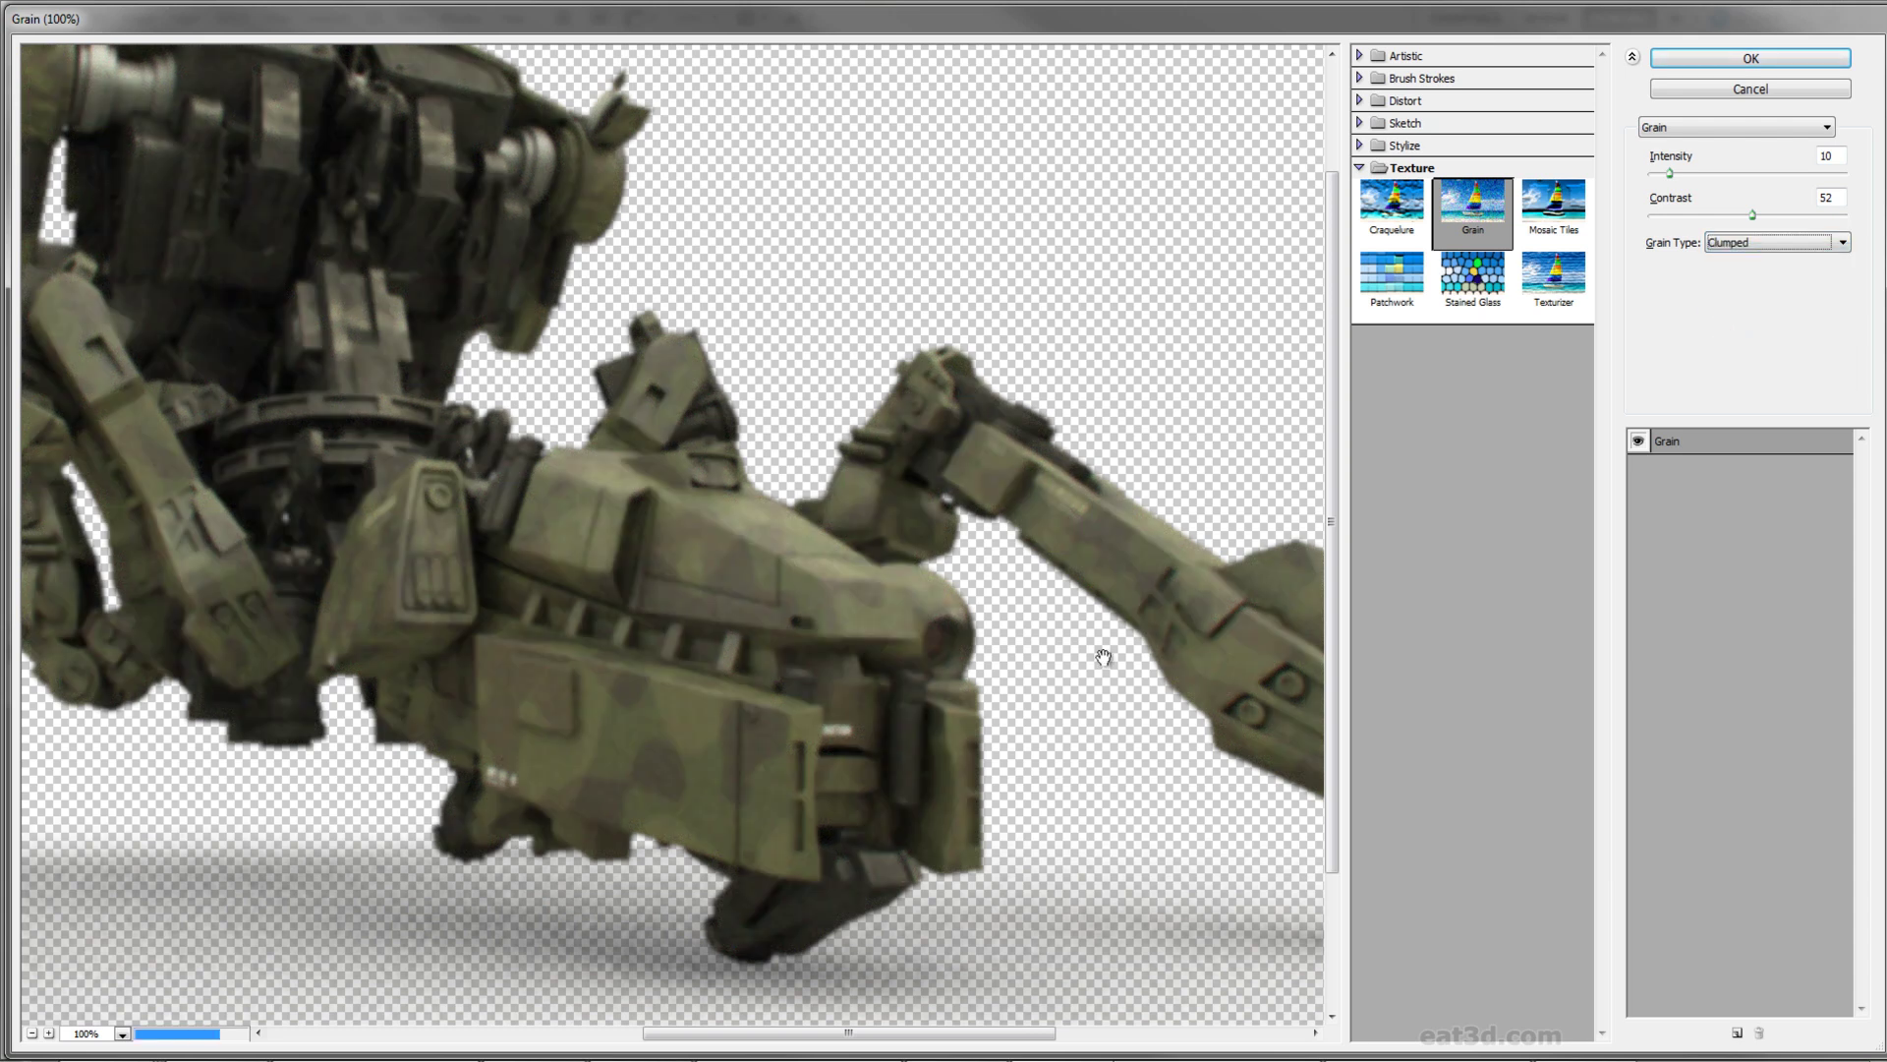
Step: Check the grain on the robot's camouflaged body up close and apply it as Clumped with intensity 10 and contrast 52
{"action": "left_click_drag", "start_coordinate": [731, 707], "coordinate": [796, 709]}
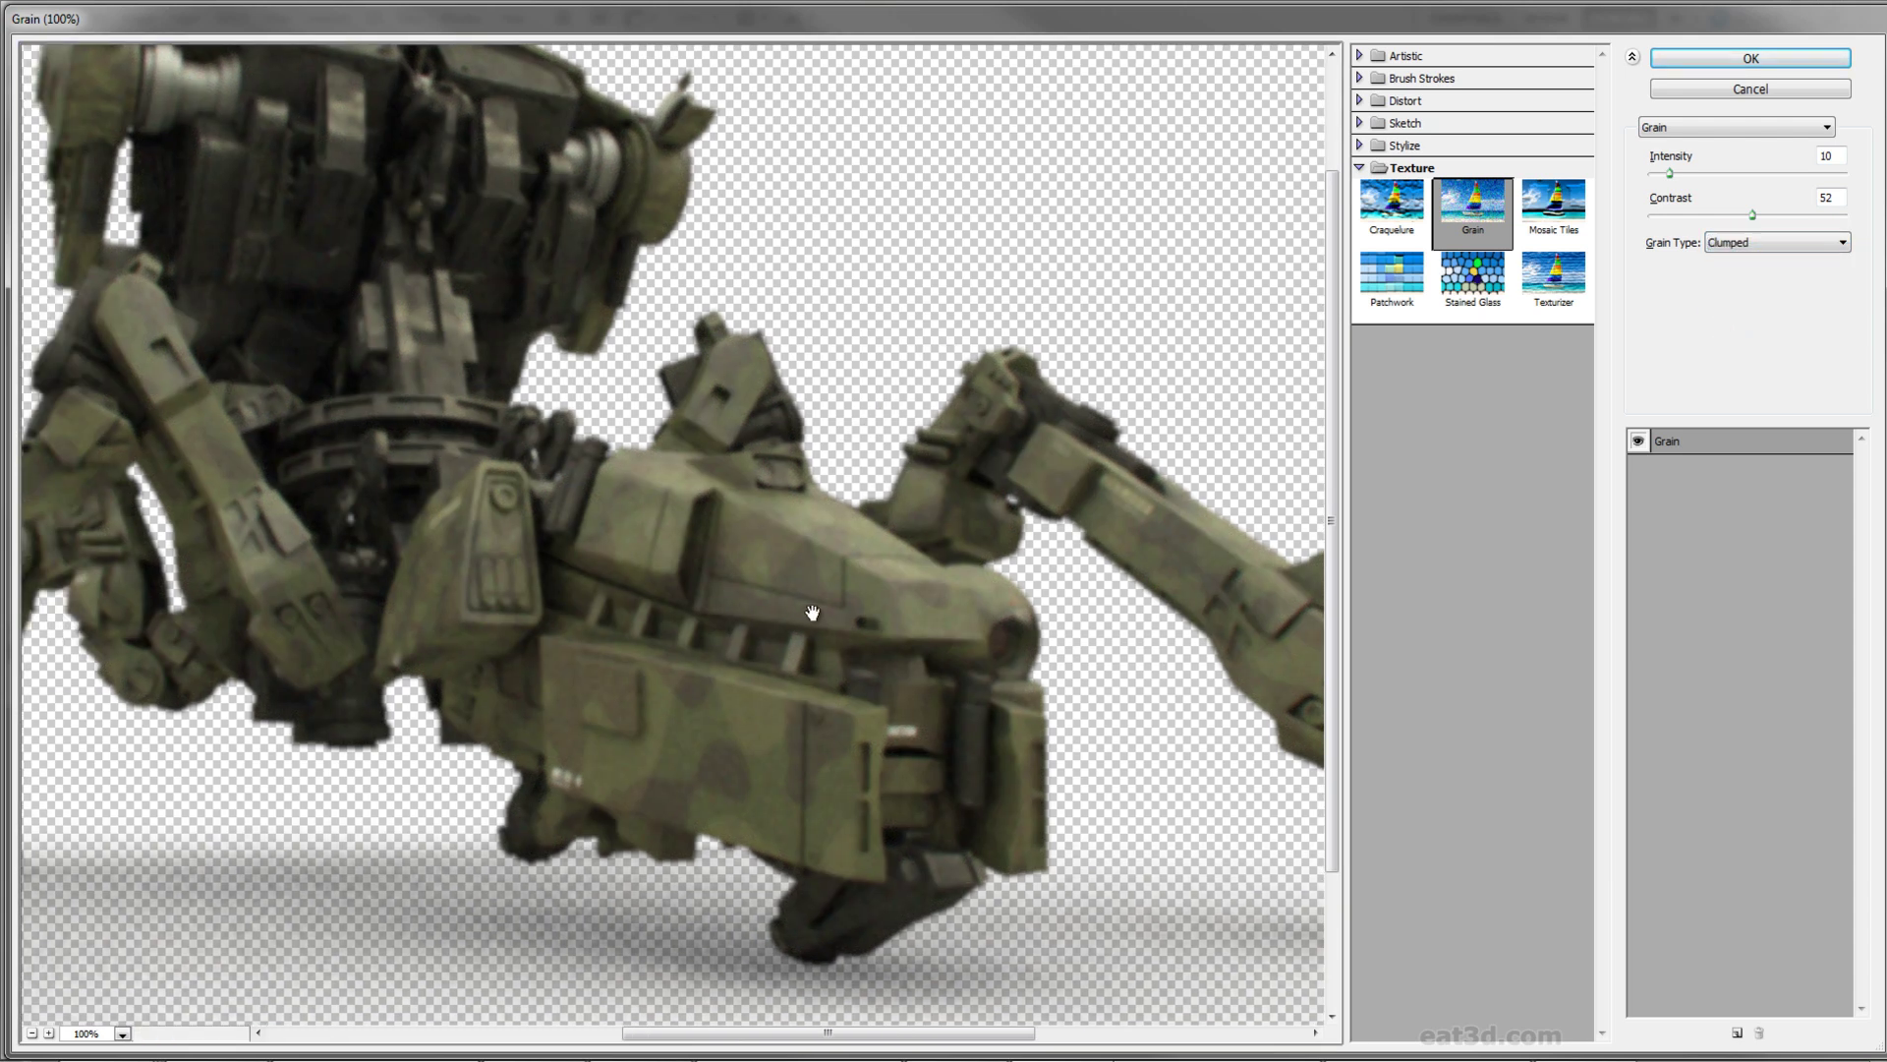
{"action": "scroll", "coordinate": [812, 612], "scroll_direction": "up", "scroll_amount": 5}
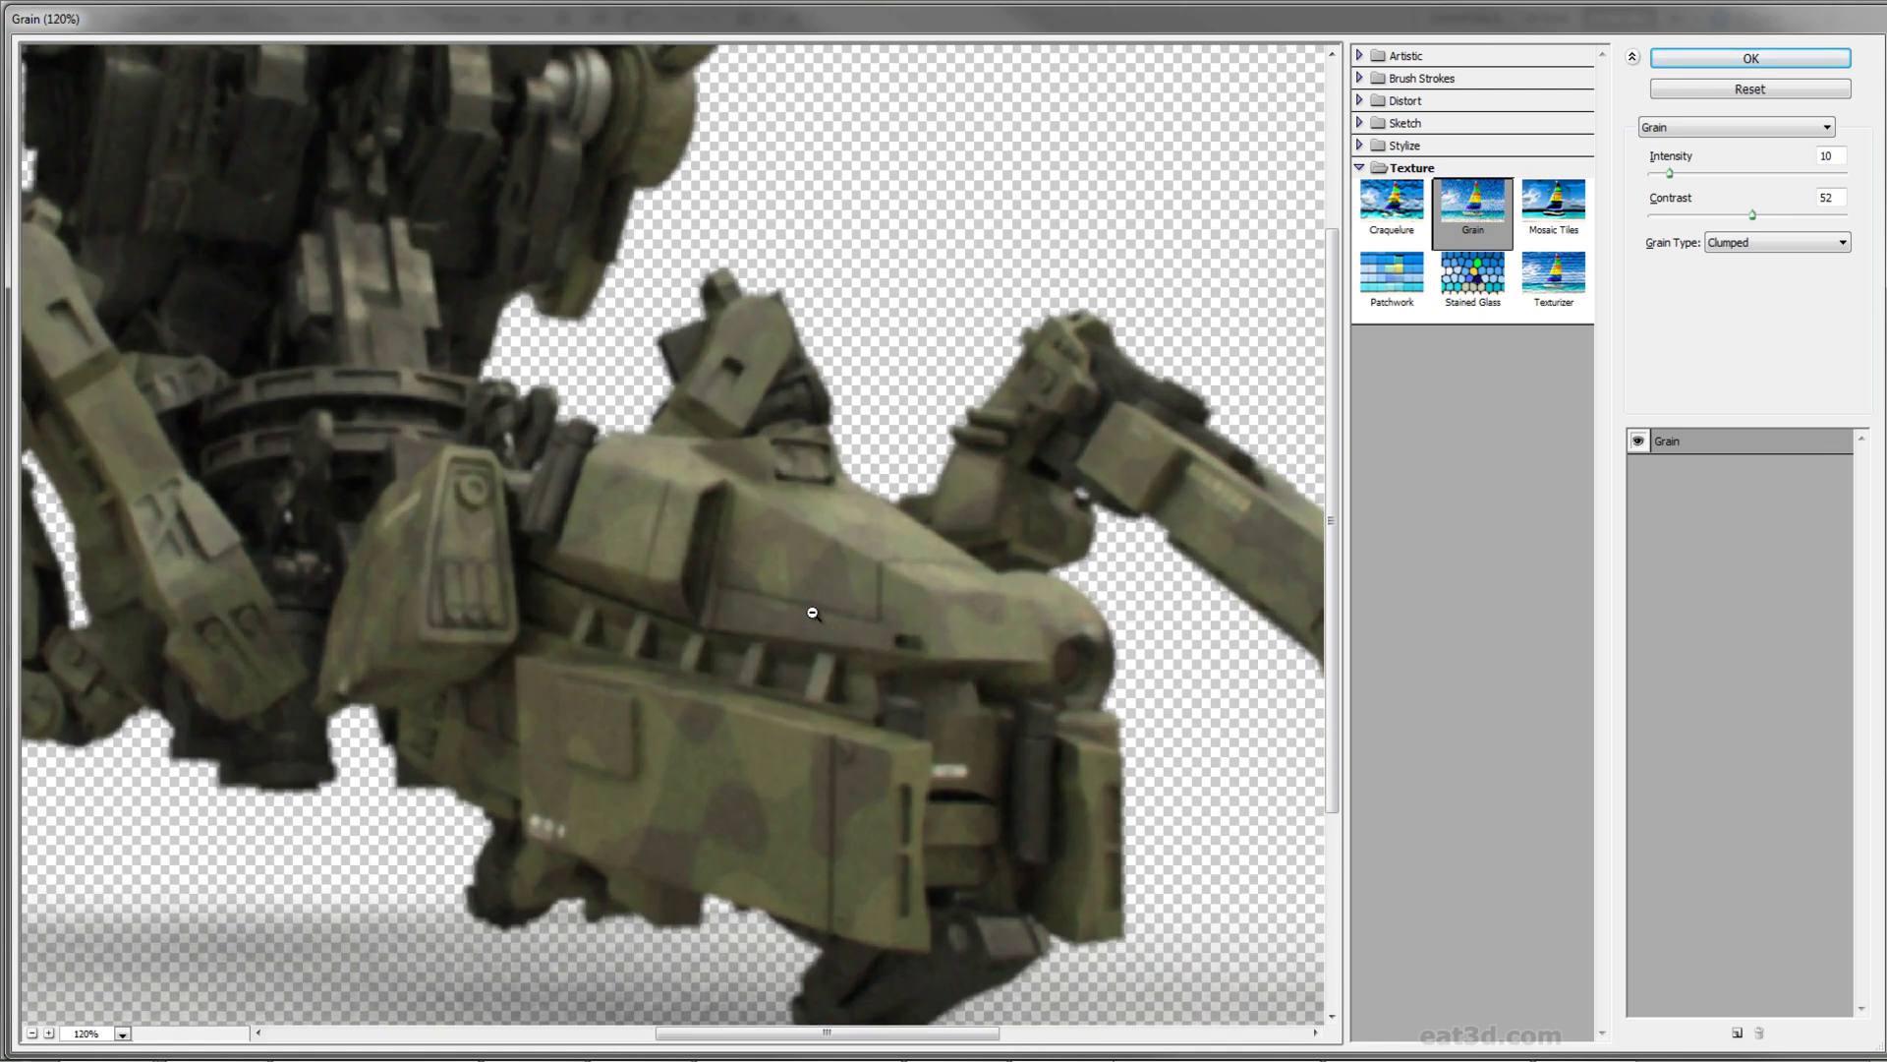
{"action": "scroll", "coordinate": [812, 613], "scroll_direction": "up", "scroll_amount": 1}
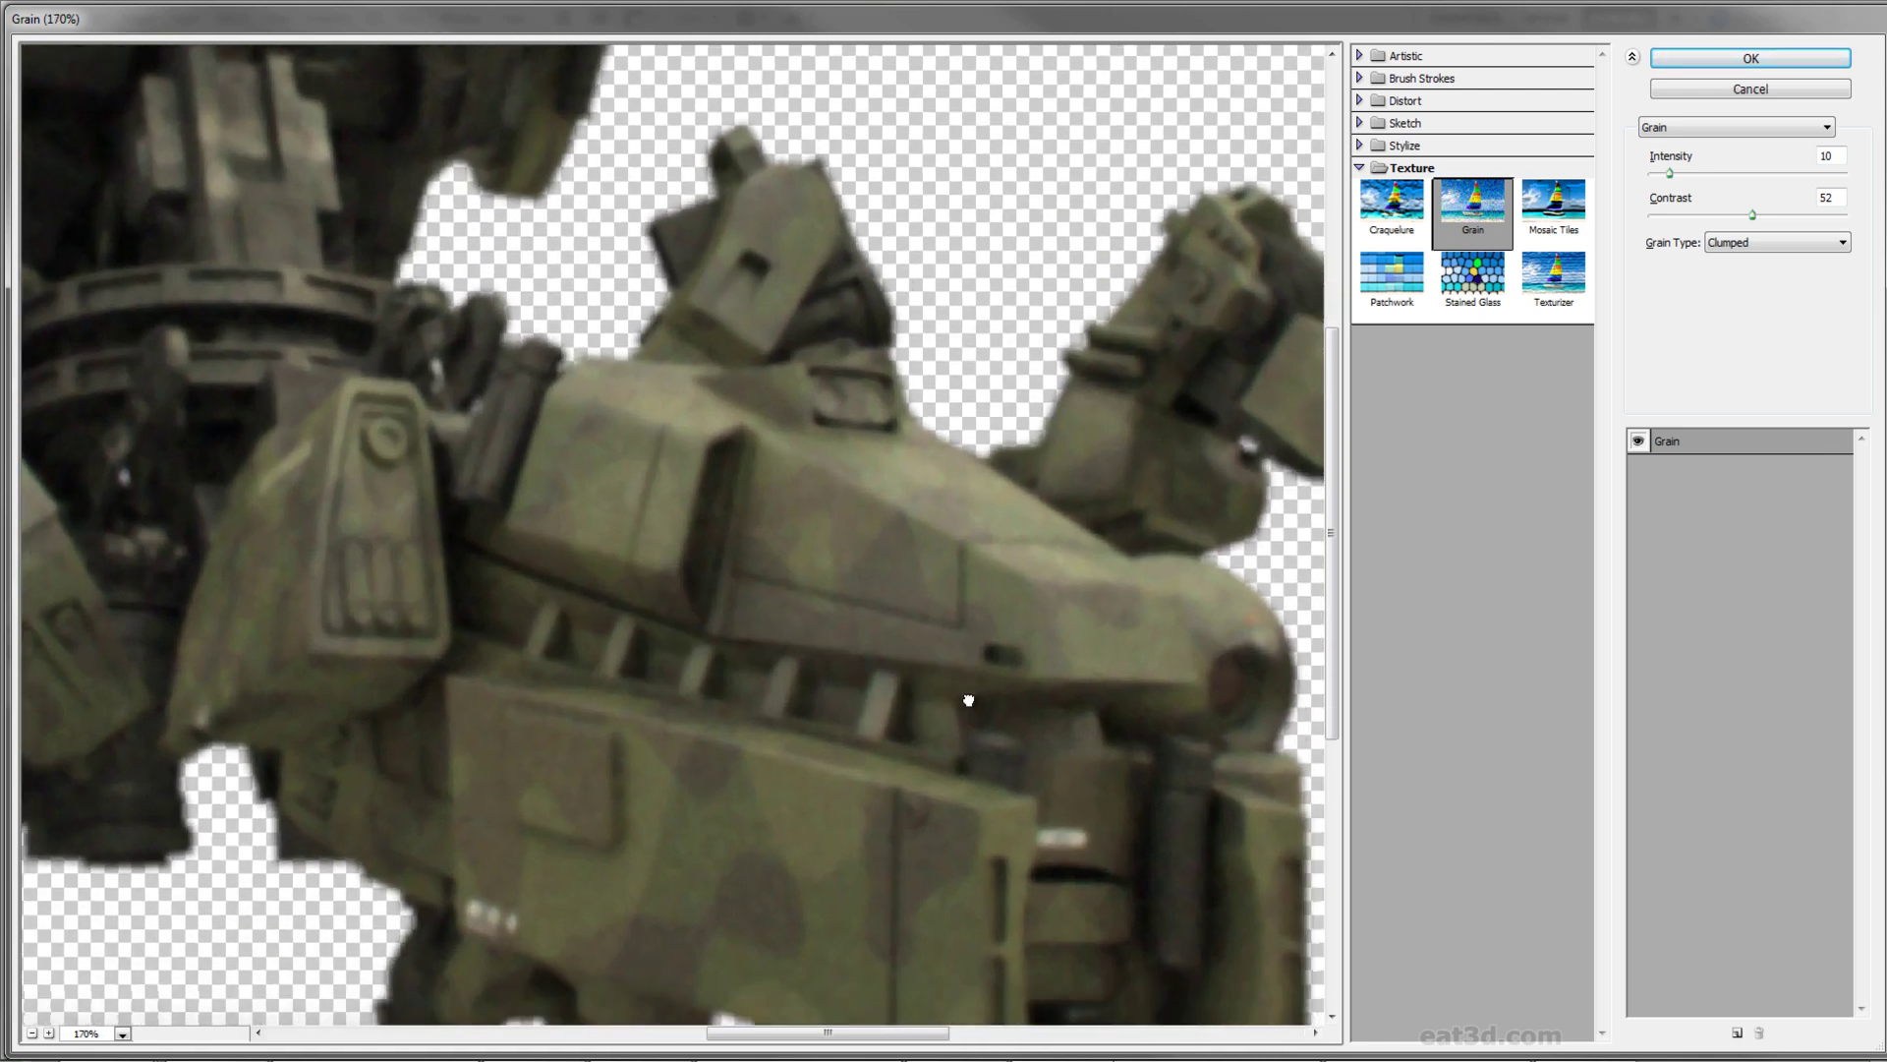
{"action": "left_click_drag", "start_coordinate": [961, 637], "coordinate": [930, 560]}
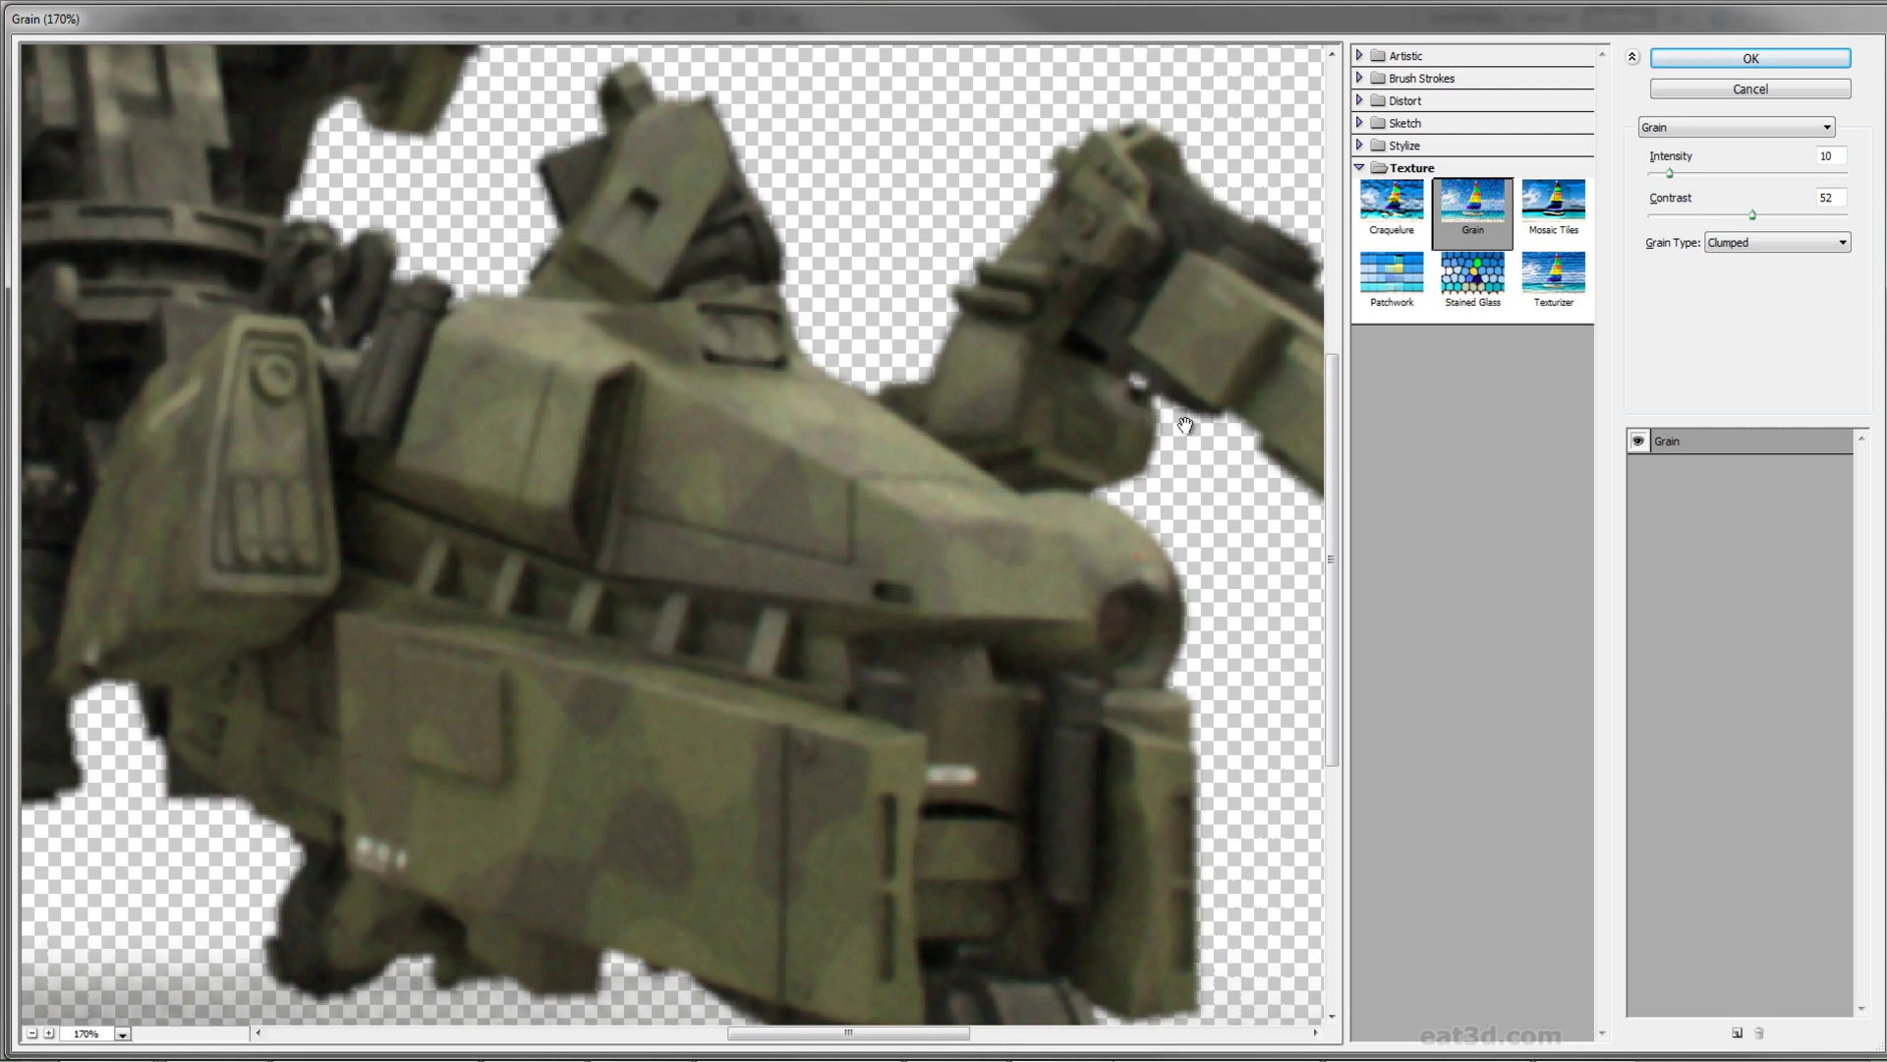
{"action": "left_click_drag", "start_coordinate": [929, 592], "coordinate": [901, 612]}
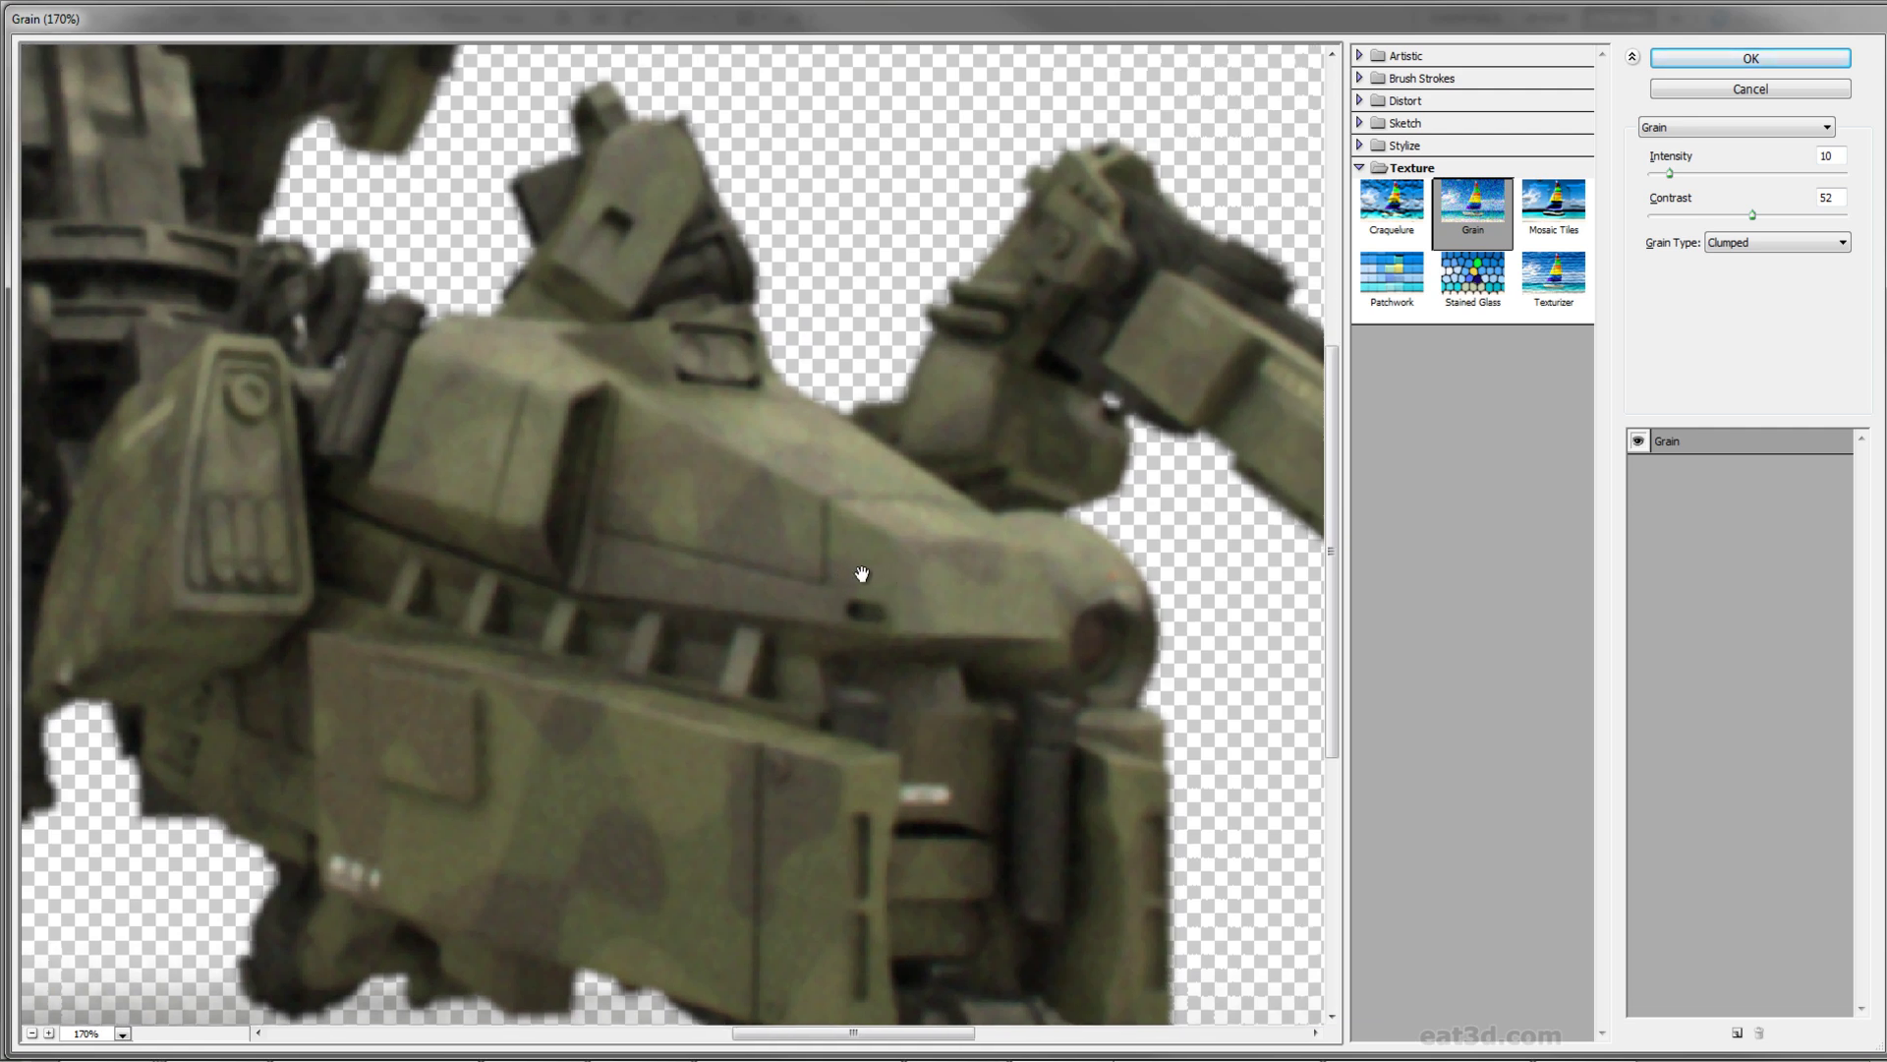
{"action": "left_click_drag", "start_coordinate": [909, 631], "coordinate": [940, 560]}
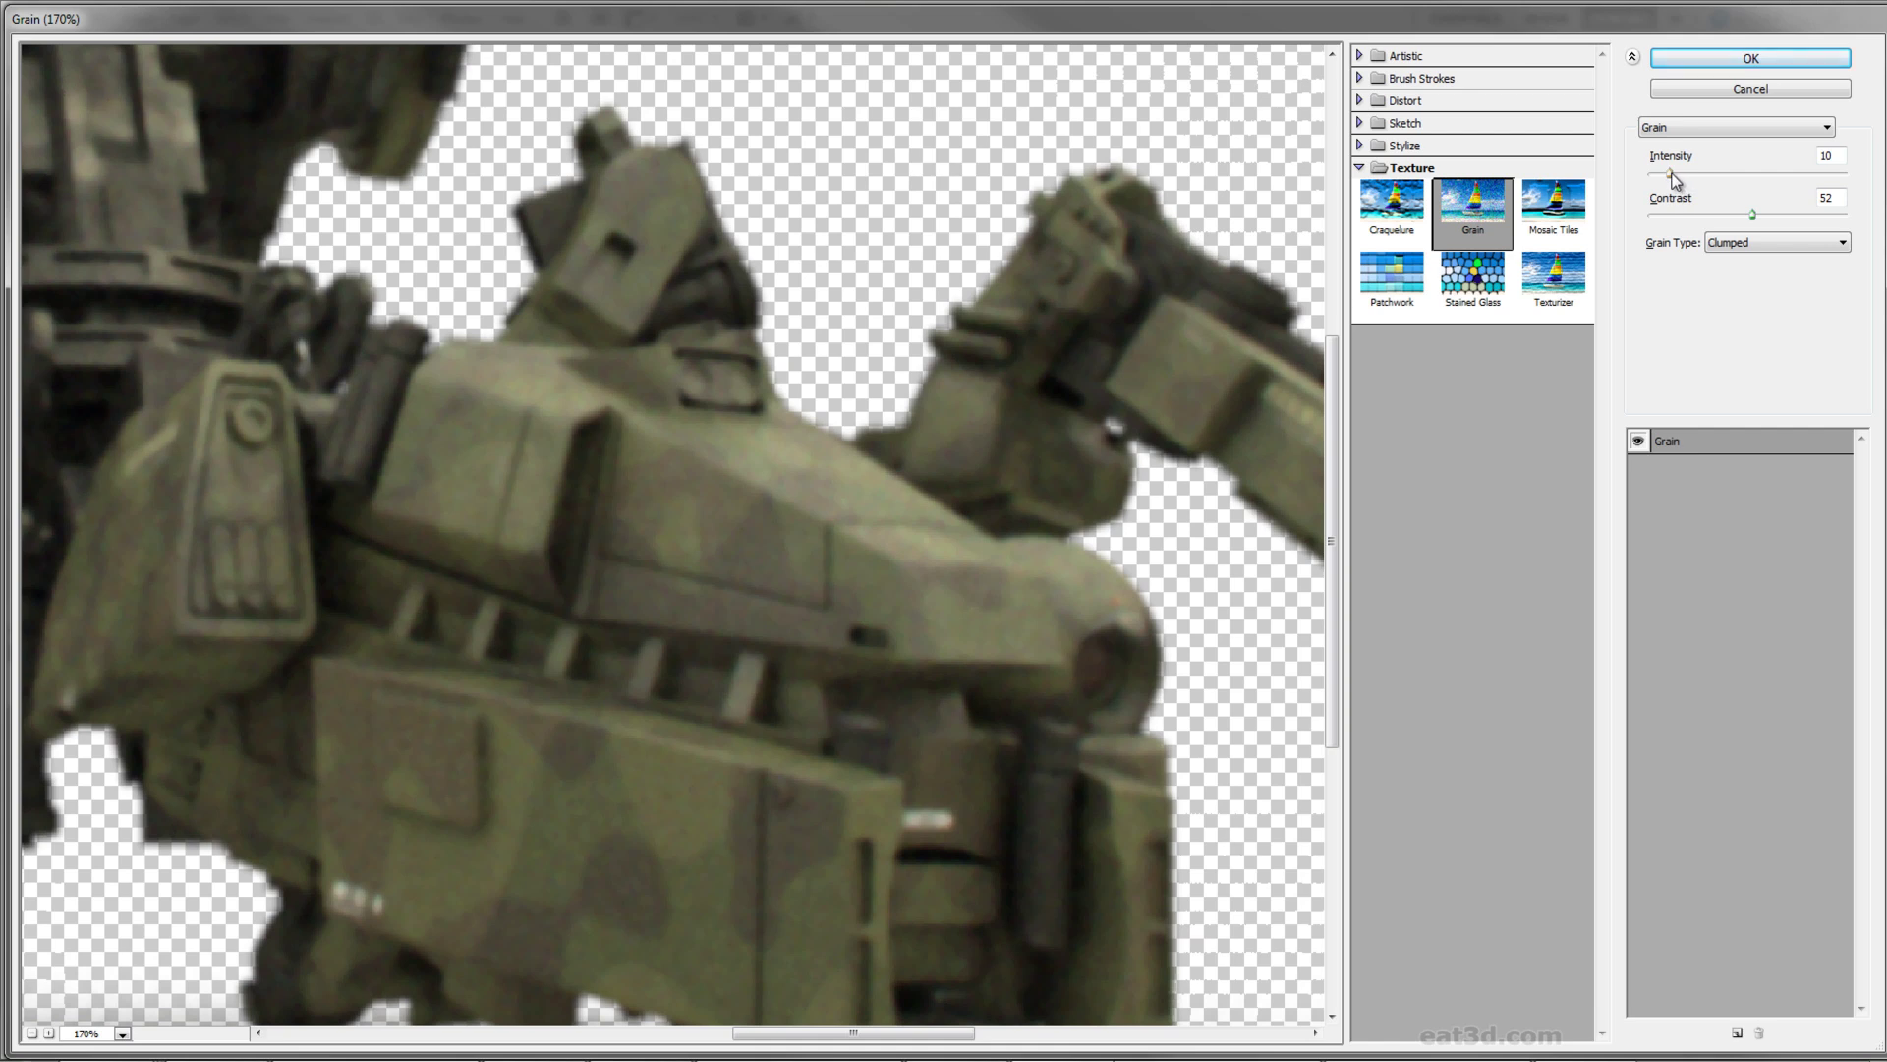
{"action": "left_click", "coordinate": [1753, 61]}
Step: Examine the grain on the robot's rear leg, whole figure and front leg against the trees and grass
{"action": "left_click_drag", "start_coordinate": [1128, 640], "coordinate": [1241, 664]}
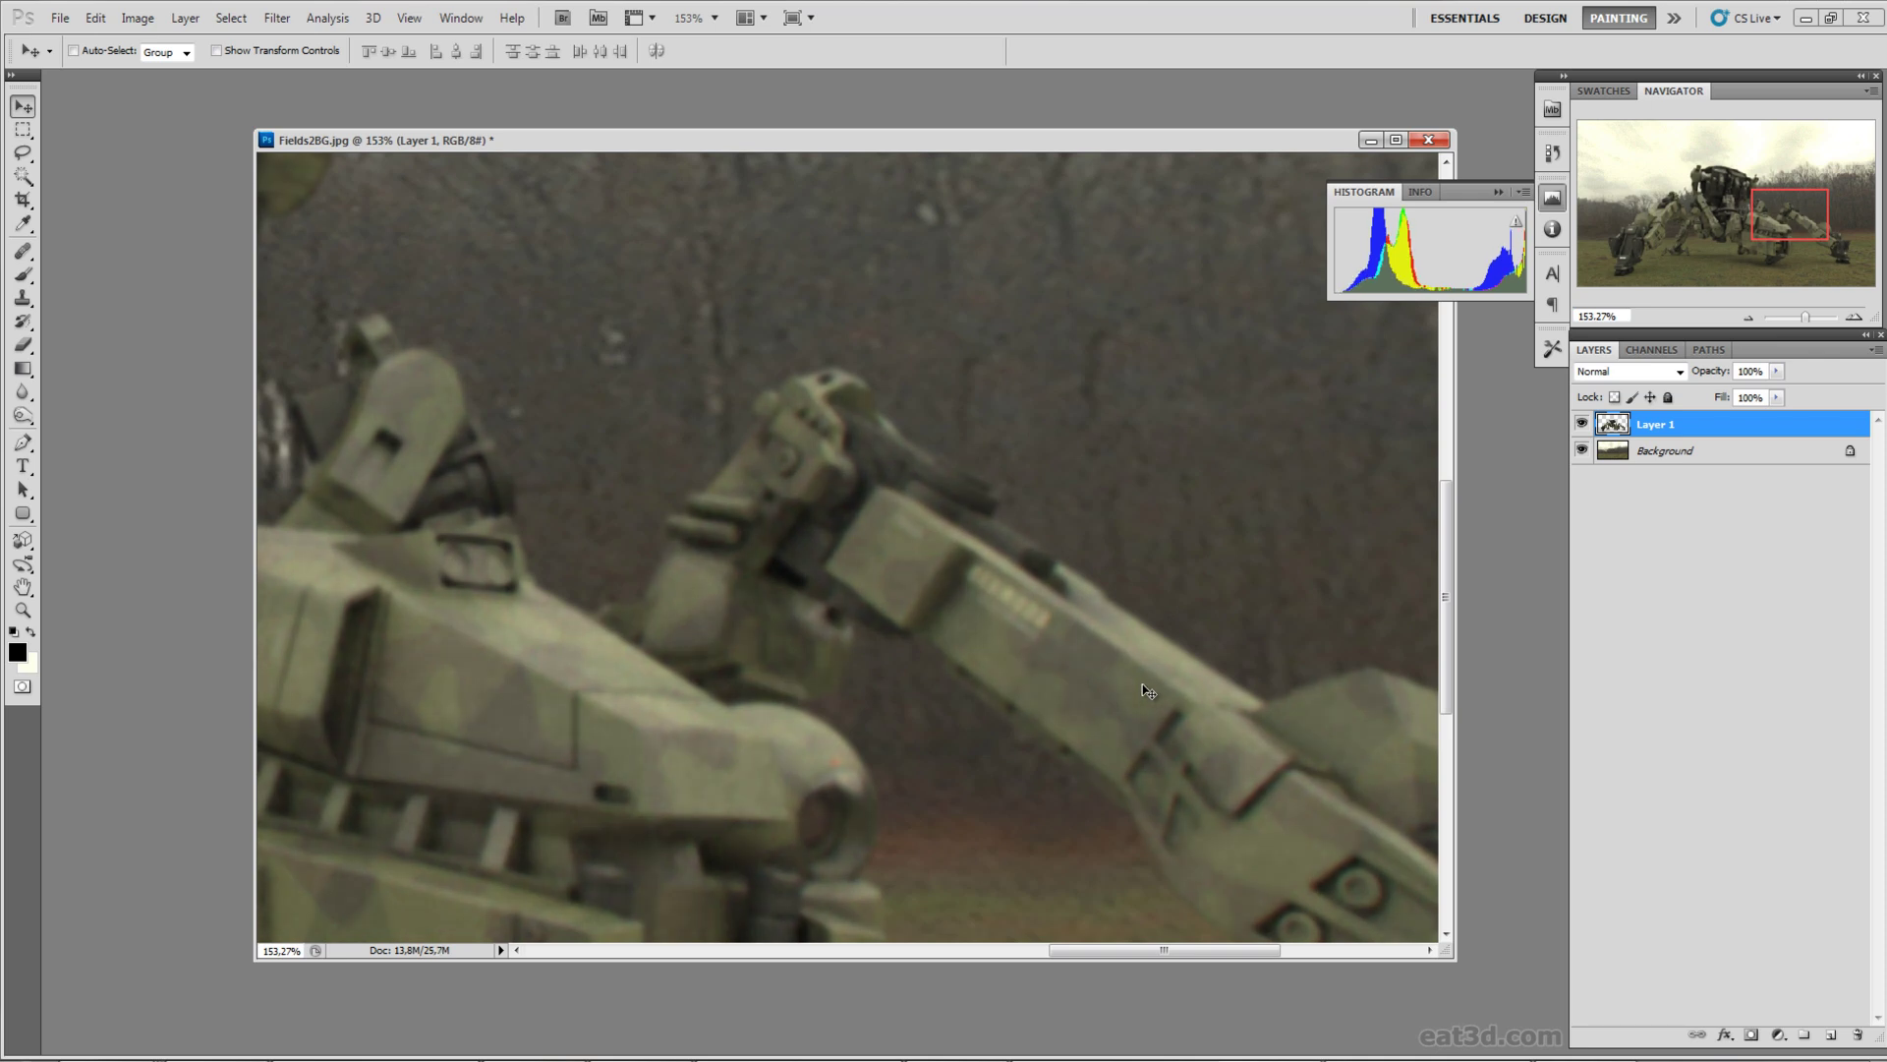
{"action": "left_click_drag", "start_coordinate": [1222, 778], "coordinate": [1011, 653]}
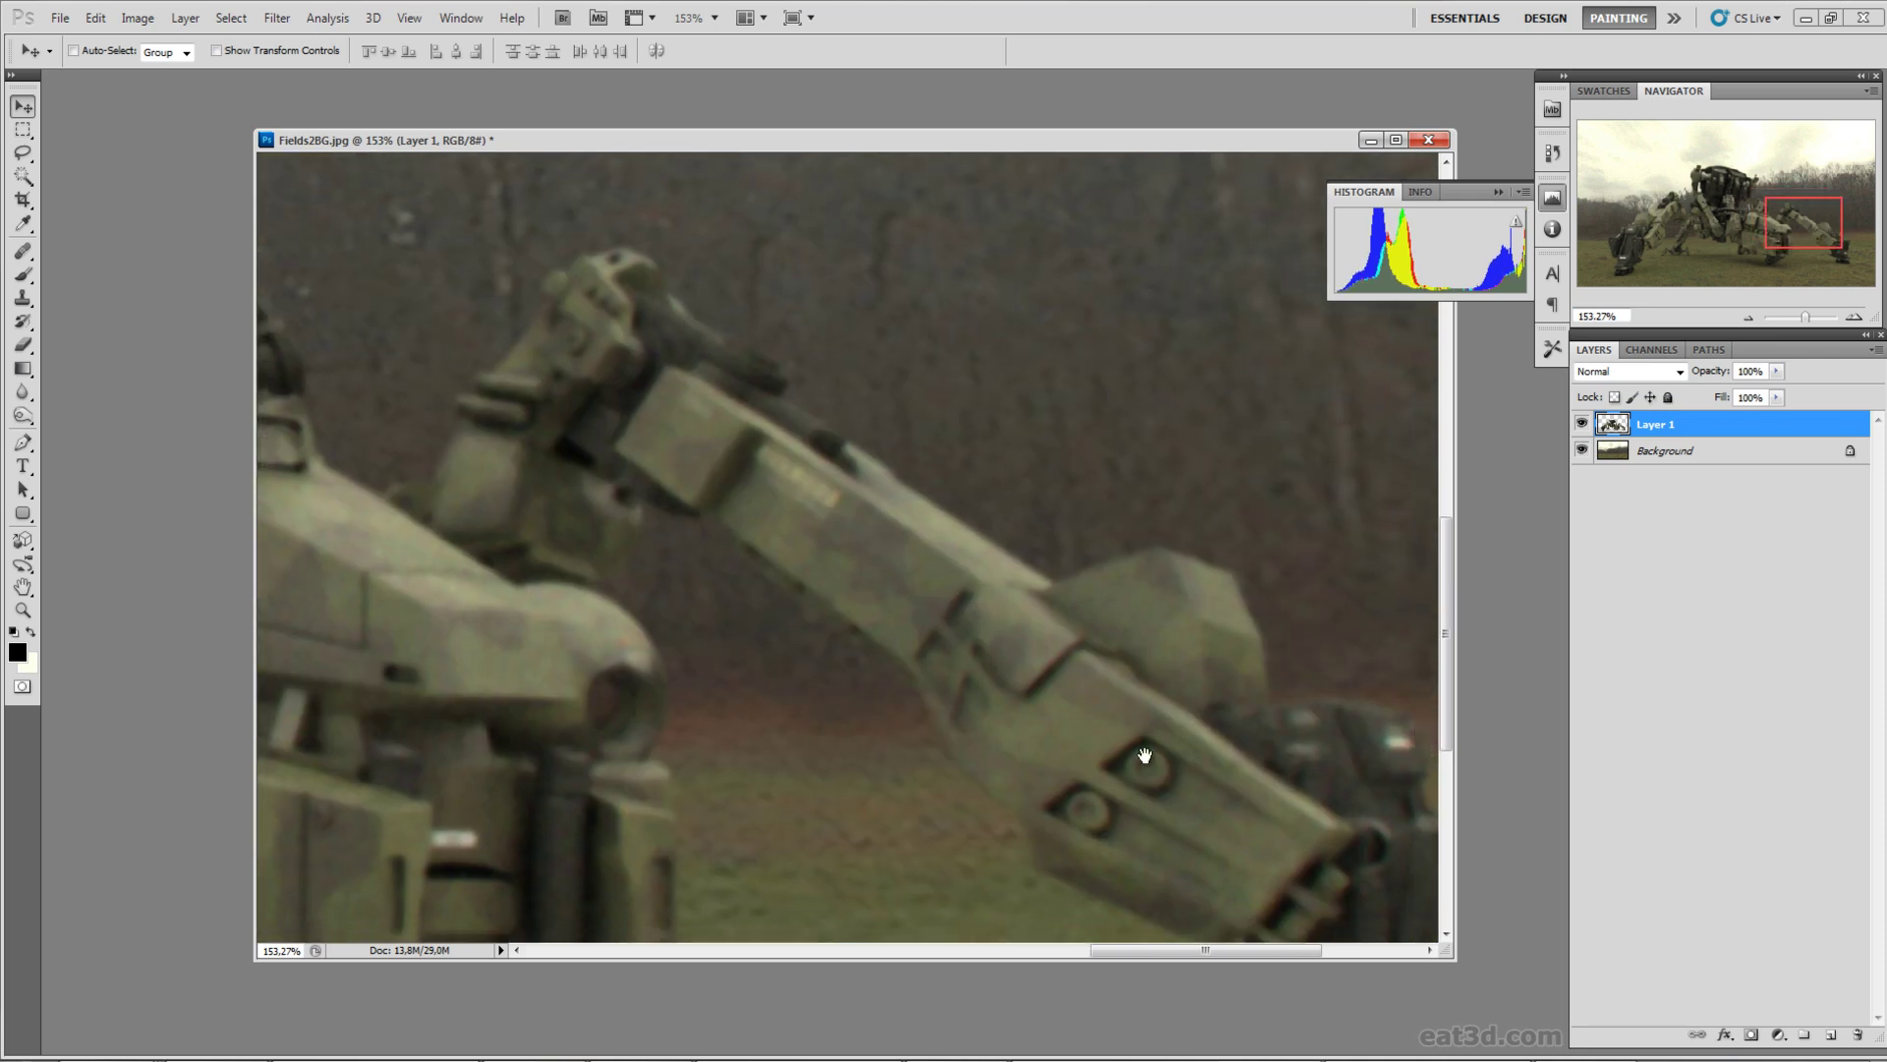
{"action": "left_click_drag", "start_coordinate": [1141, 757], "coordinate": [913, 640]}
{"action": "left_click_drag", "start_coordinate": [1194, 788], "coordinate": [794, 587]}
{"action": "left_click_drag", "start_coordinate": [601, 574], "coordinate": [1167, 736]}
{"action": "left_click_drag", "start_coordinate": [915, 658], "coordinate": [1270, 747]}
{"action": "scroll", "coordinate": [1029, 675], "scroll_direction": "down", "scroll_amount": 3}
{"action": "scroll", "coordinate": [1031, 675], "scroll_direction": "down", "scroll_amount": 1}
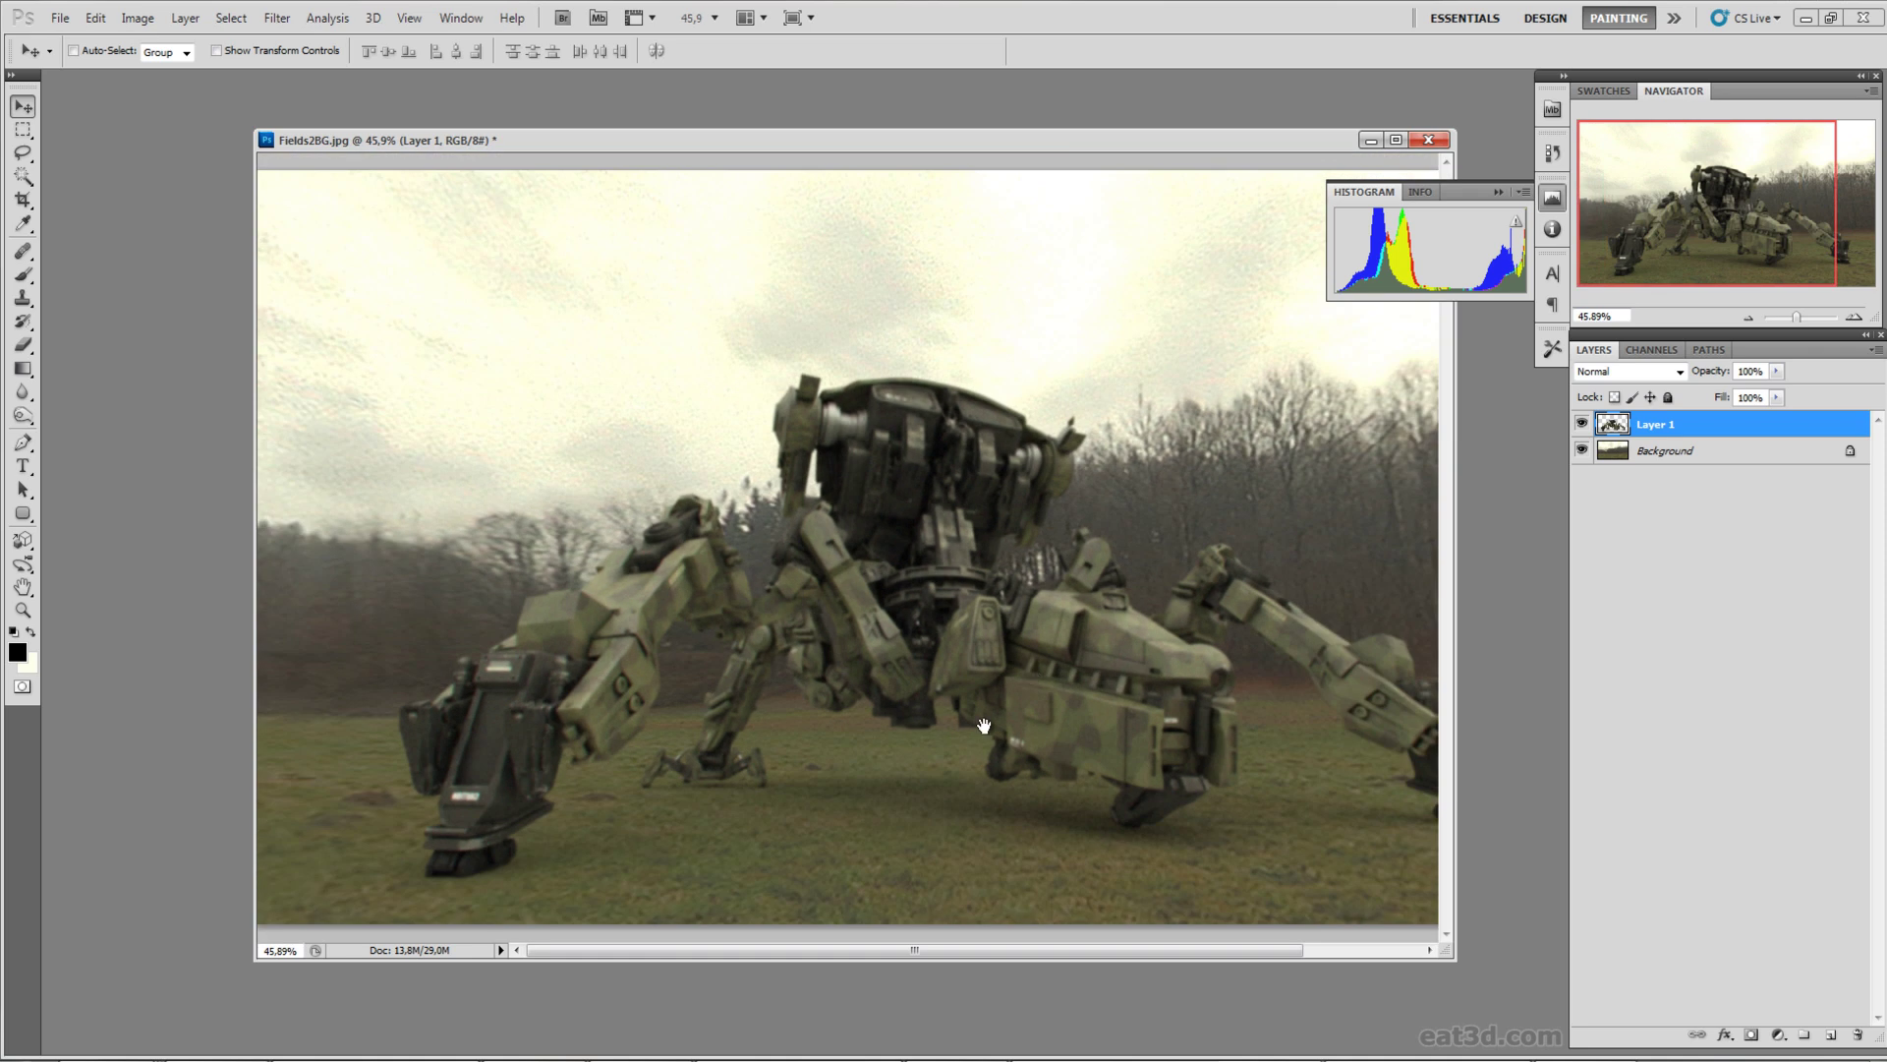
{"action": "scroll", "coordinate": [632, 798], "scroll_direction": "up", "scroll_amount": 3}
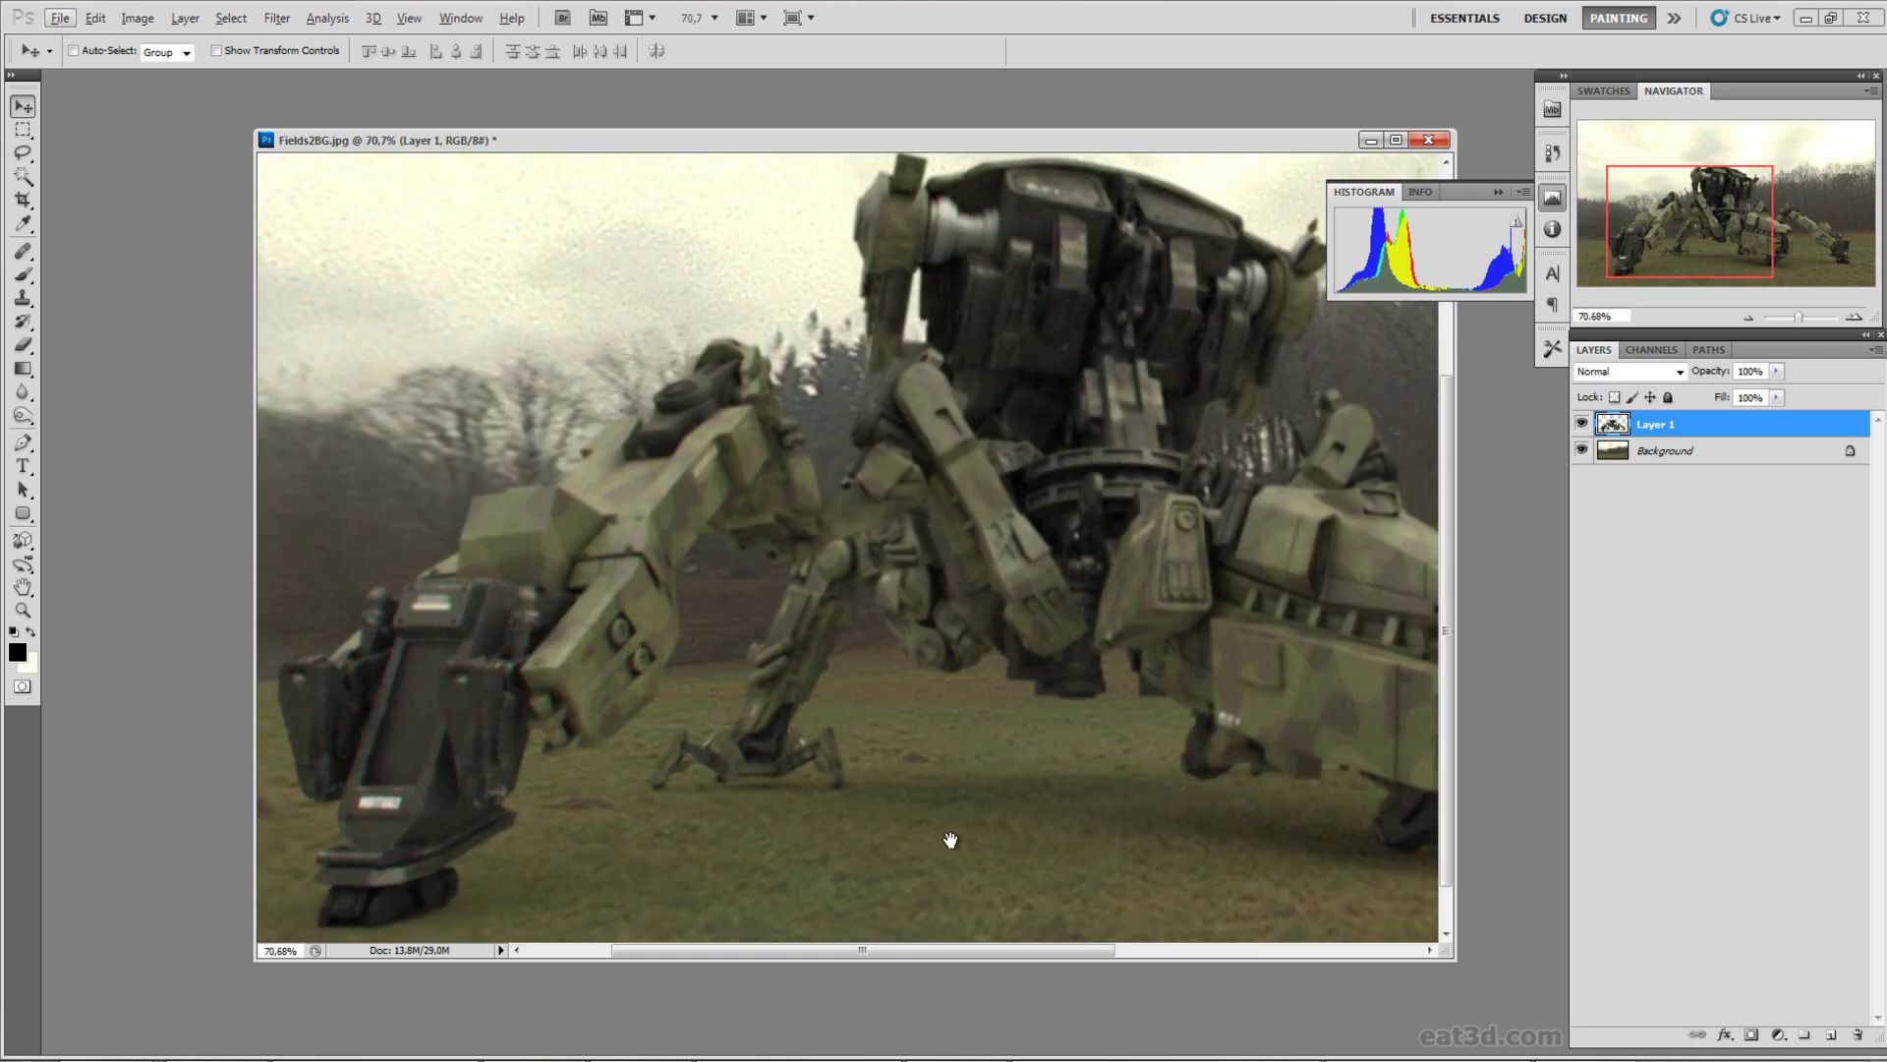
{"action": "left_click_drag", "start_coordinate": [931, 833], "coordinate": [1125, 641]}
{"action": "left_click_drag", "start_coordinate": [855, 742], "coordinate": [941, 715]}
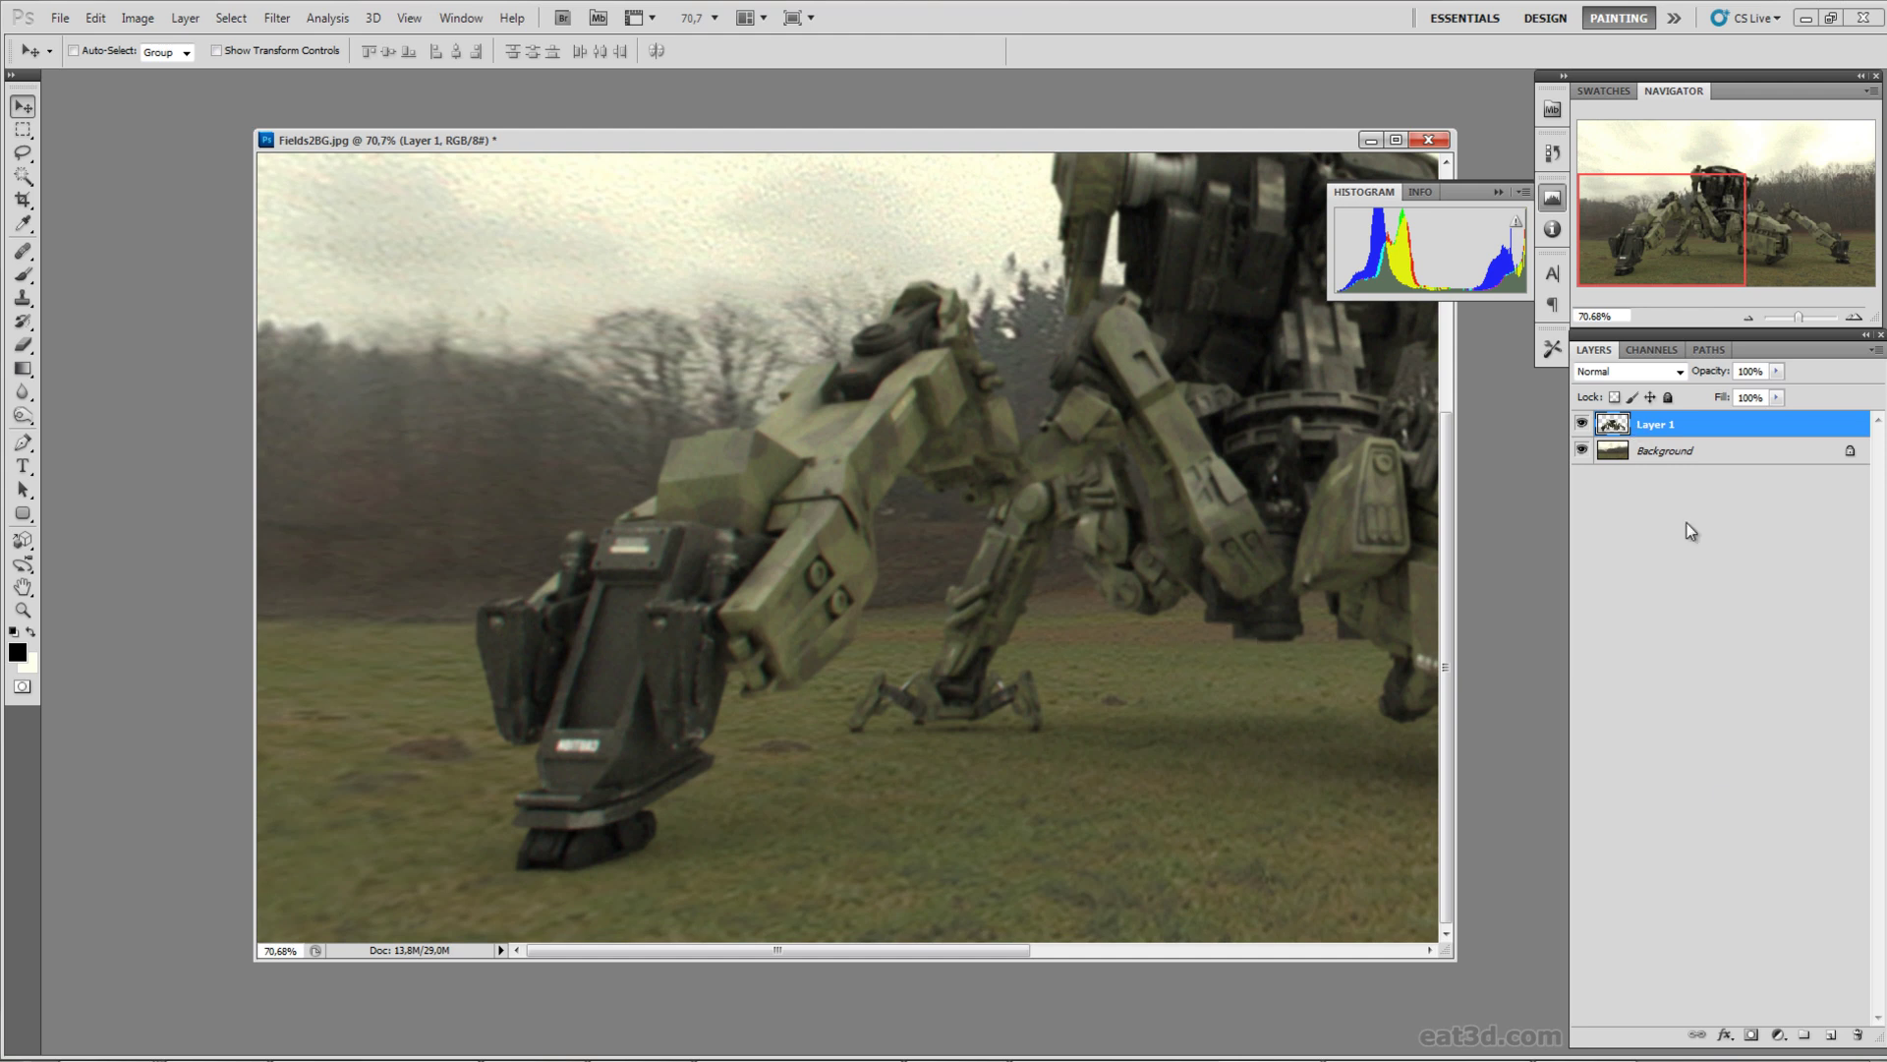
Step: Add a layer mask to the robot layer and choose the Brush tool with the 485 px Grass2 1 tip
{"action": "left_click", "coordinate": [1752, 1035]}
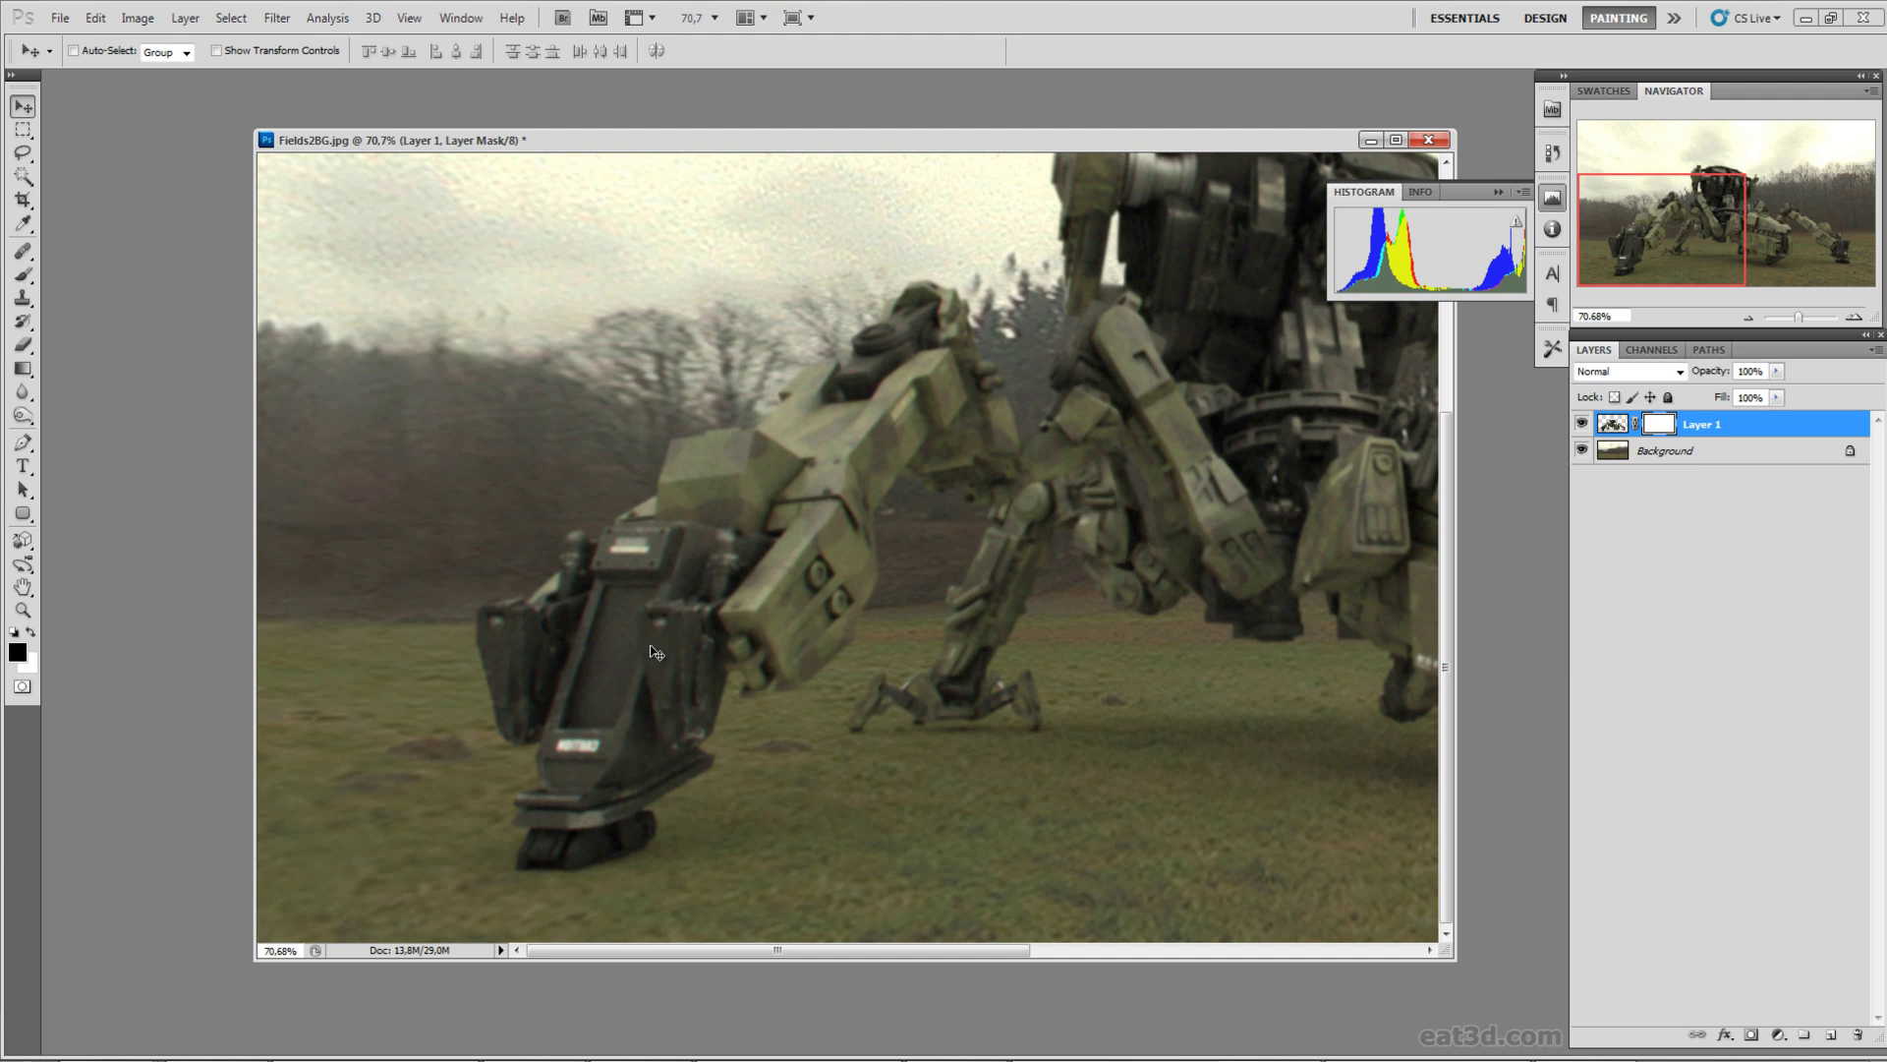
{"action": "left_click_drag", "start_coordinate": [717, 643], "coordinate": [707, 630]}
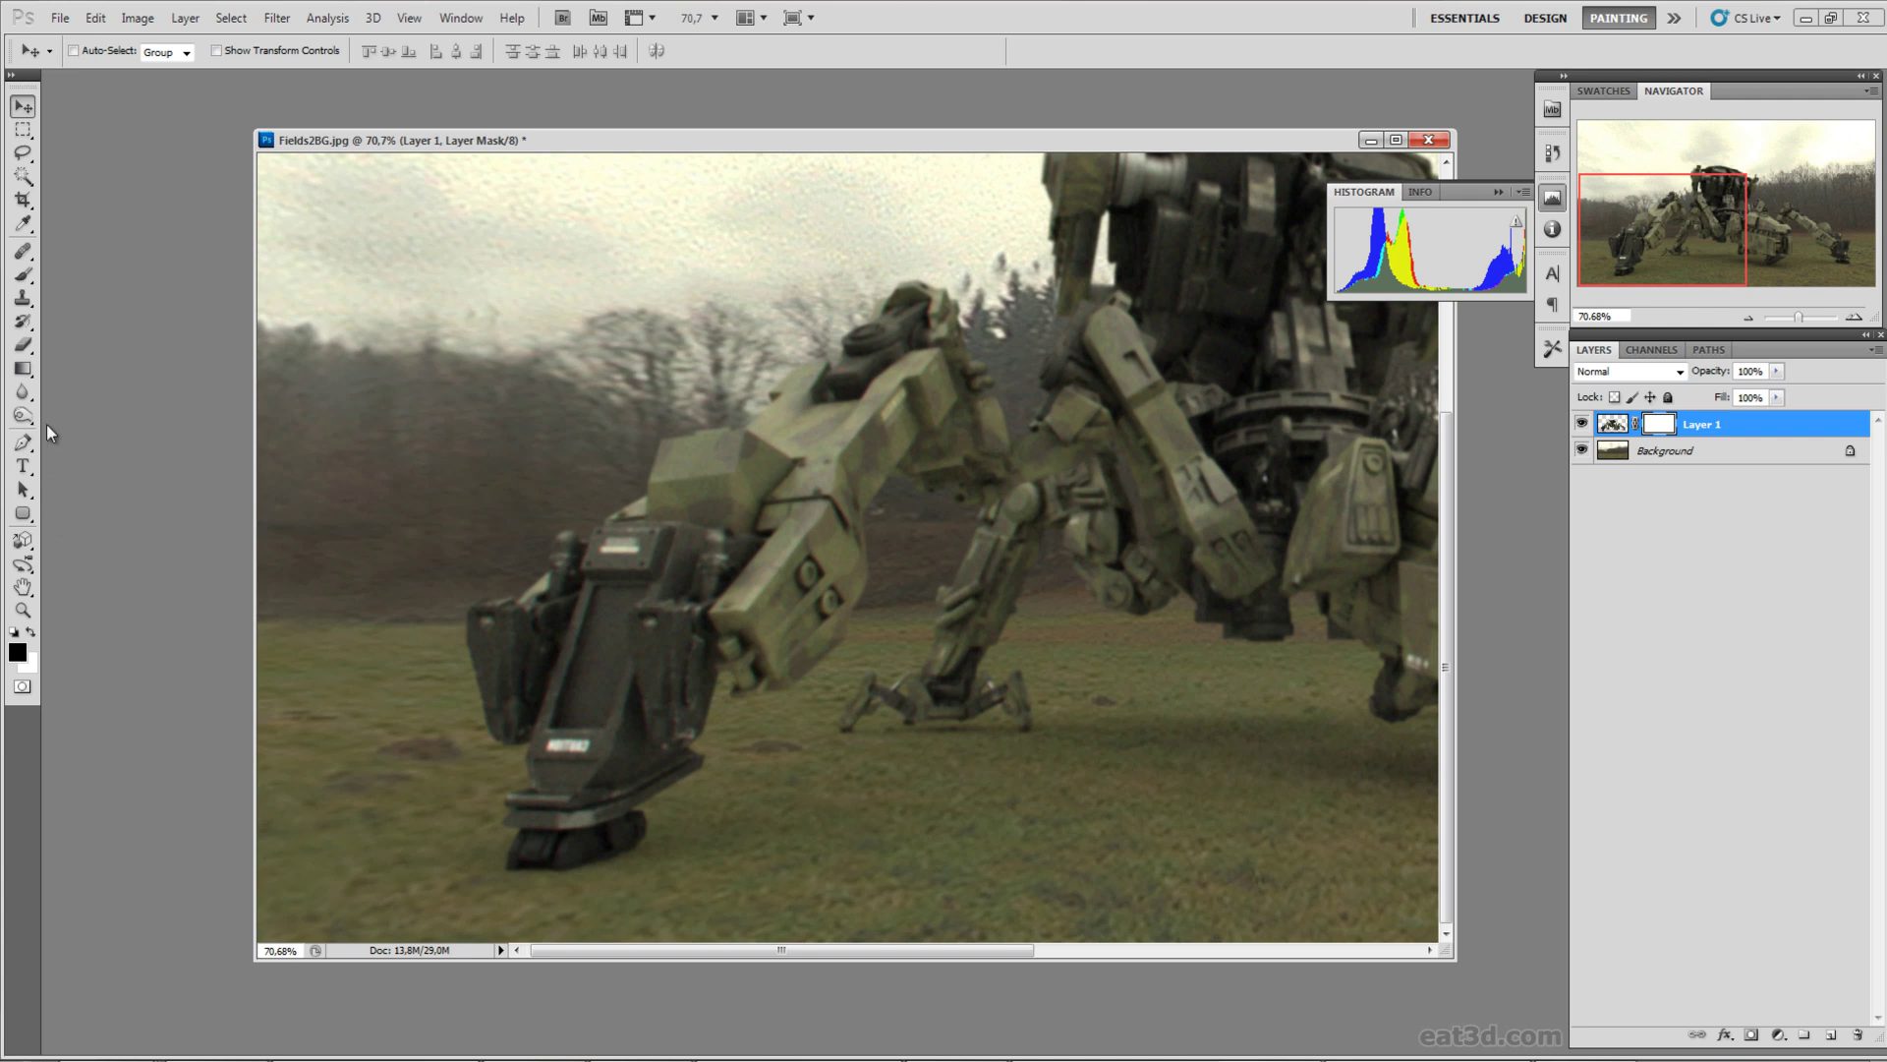
{"action": "left_click", "coordinate": [24, 277]}
{"action": "right_click", "coordinate": [779, 546]}
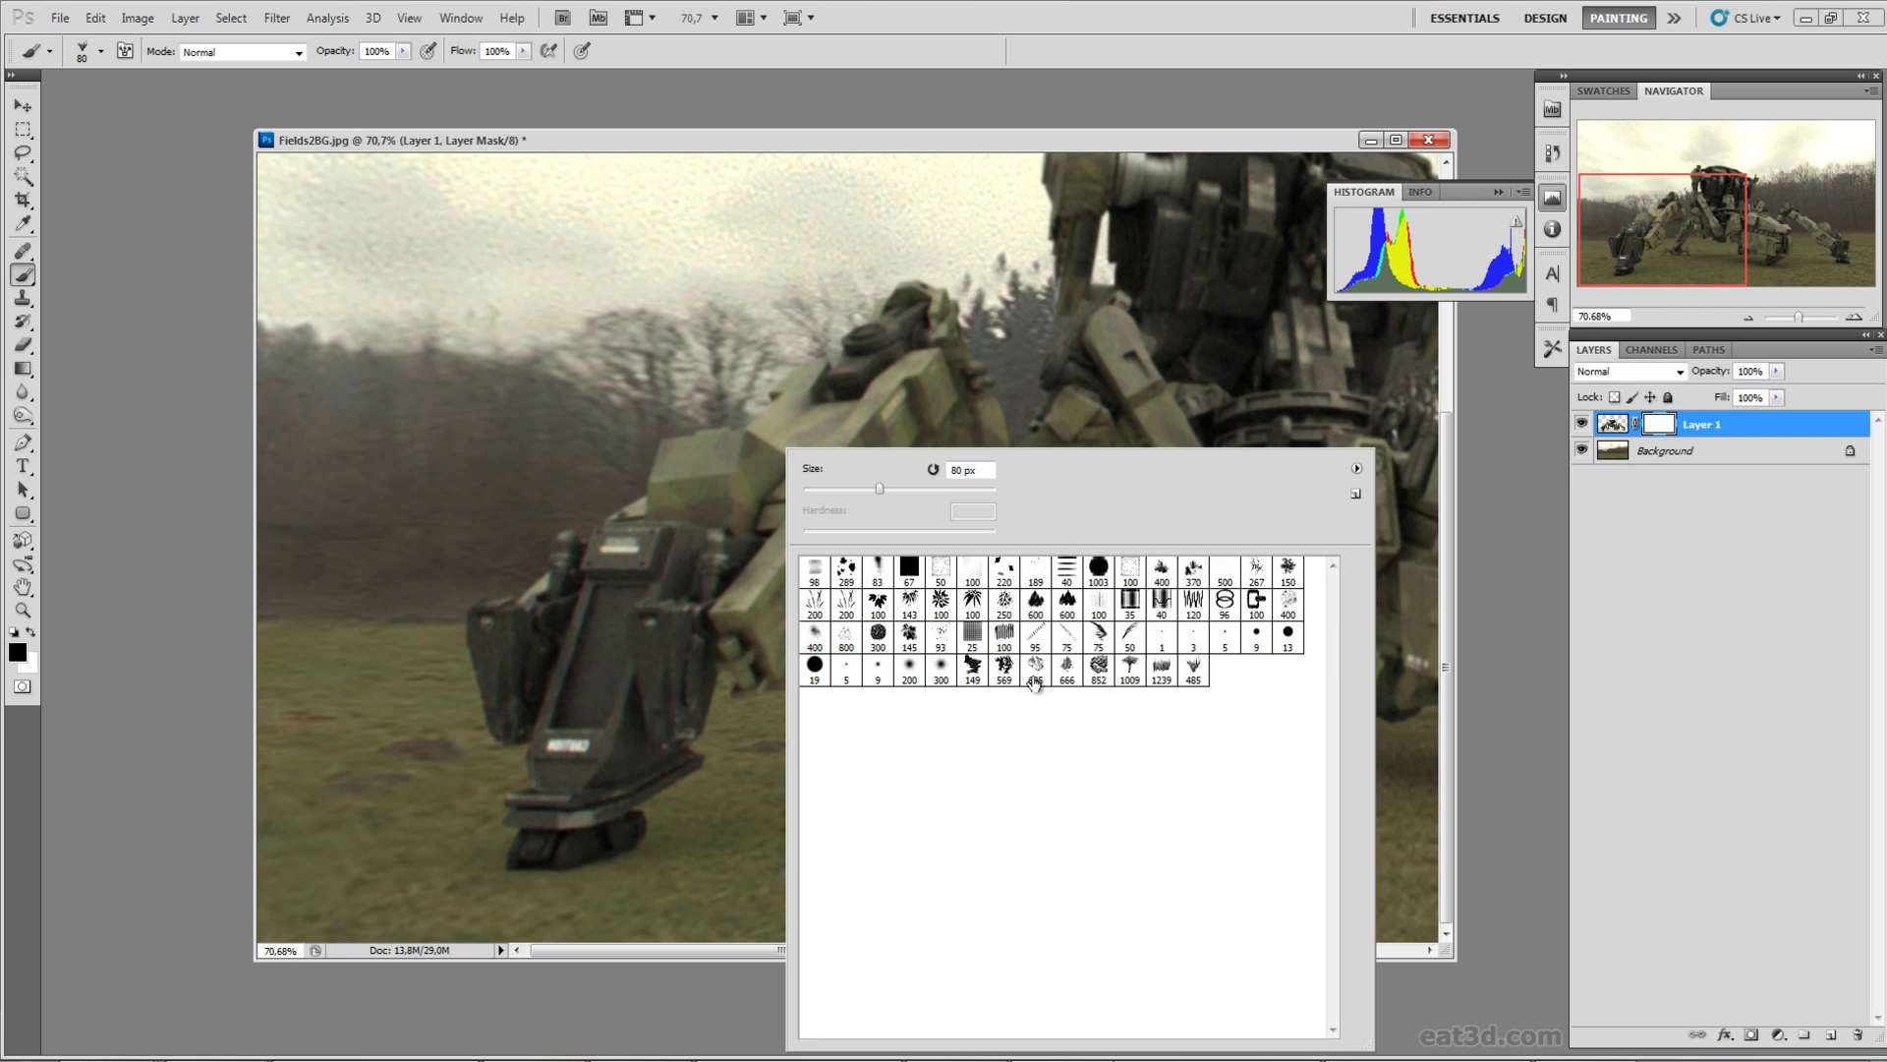
{"action": "left_click", "coordinate": [1195, 670]}
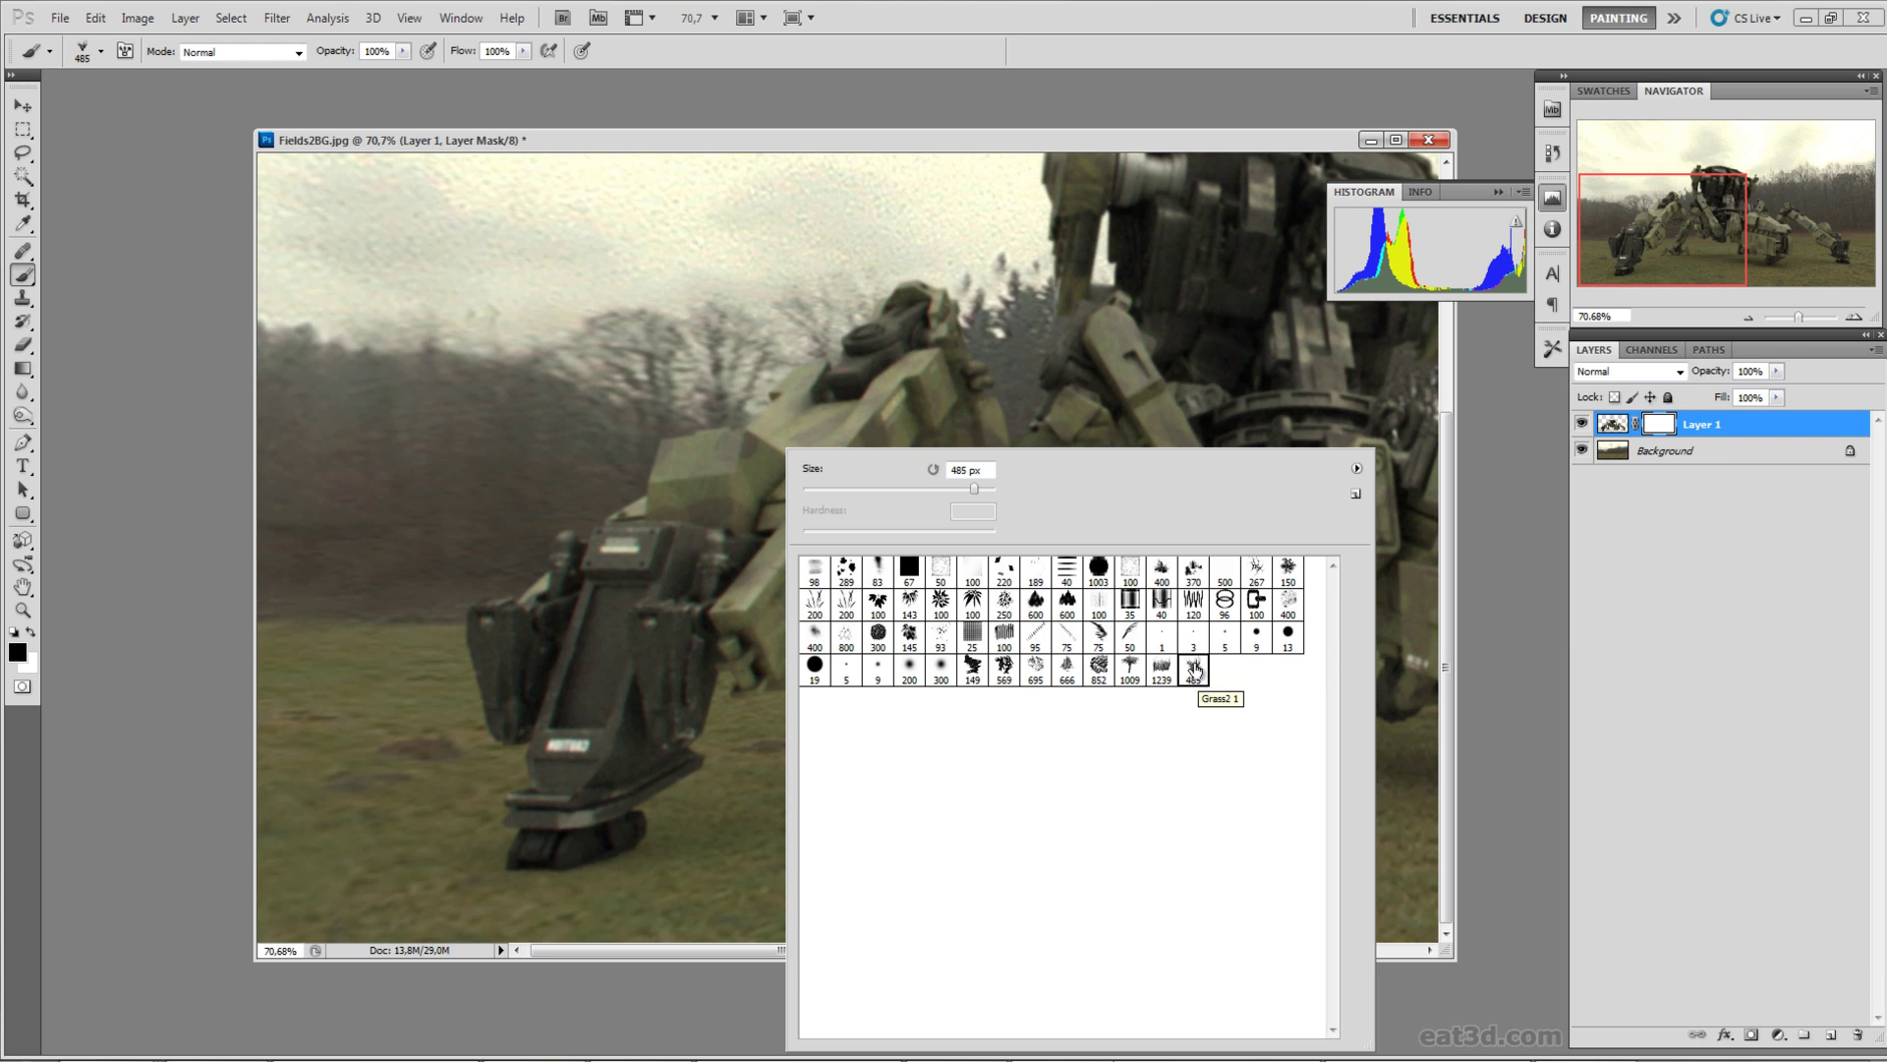
{"action": "left_click", "coordinate": [980, 142]}
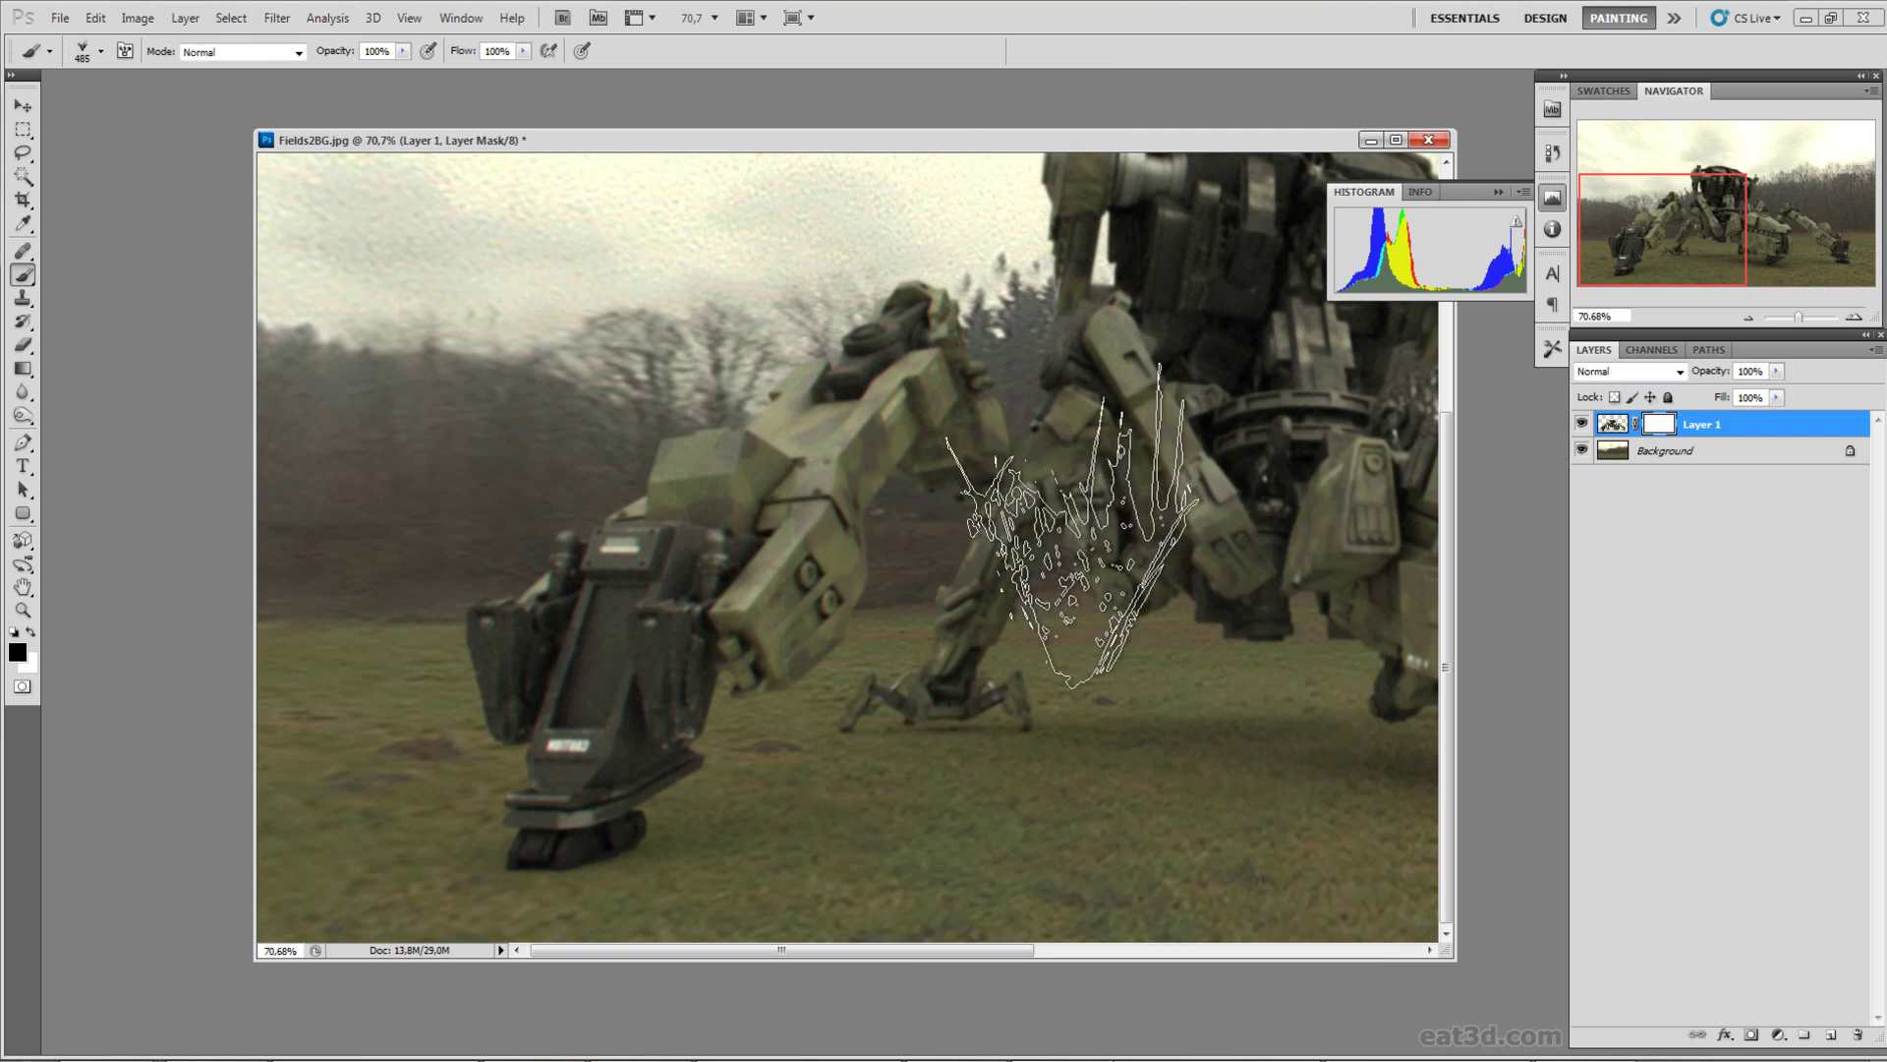
Step: Try masking across the robot's front legs with the full-size grass brush and undo the stroke
{"action": "mouse_move", "coordinate": [601, 573]}
{"action": "left_mouse_down"}
{"action": "mouse_move", "coordinate": [1035, 557]}
{"action": "mouse_move", "coordinate": [1179, 722]}
{"action": "left_mouse_up"}
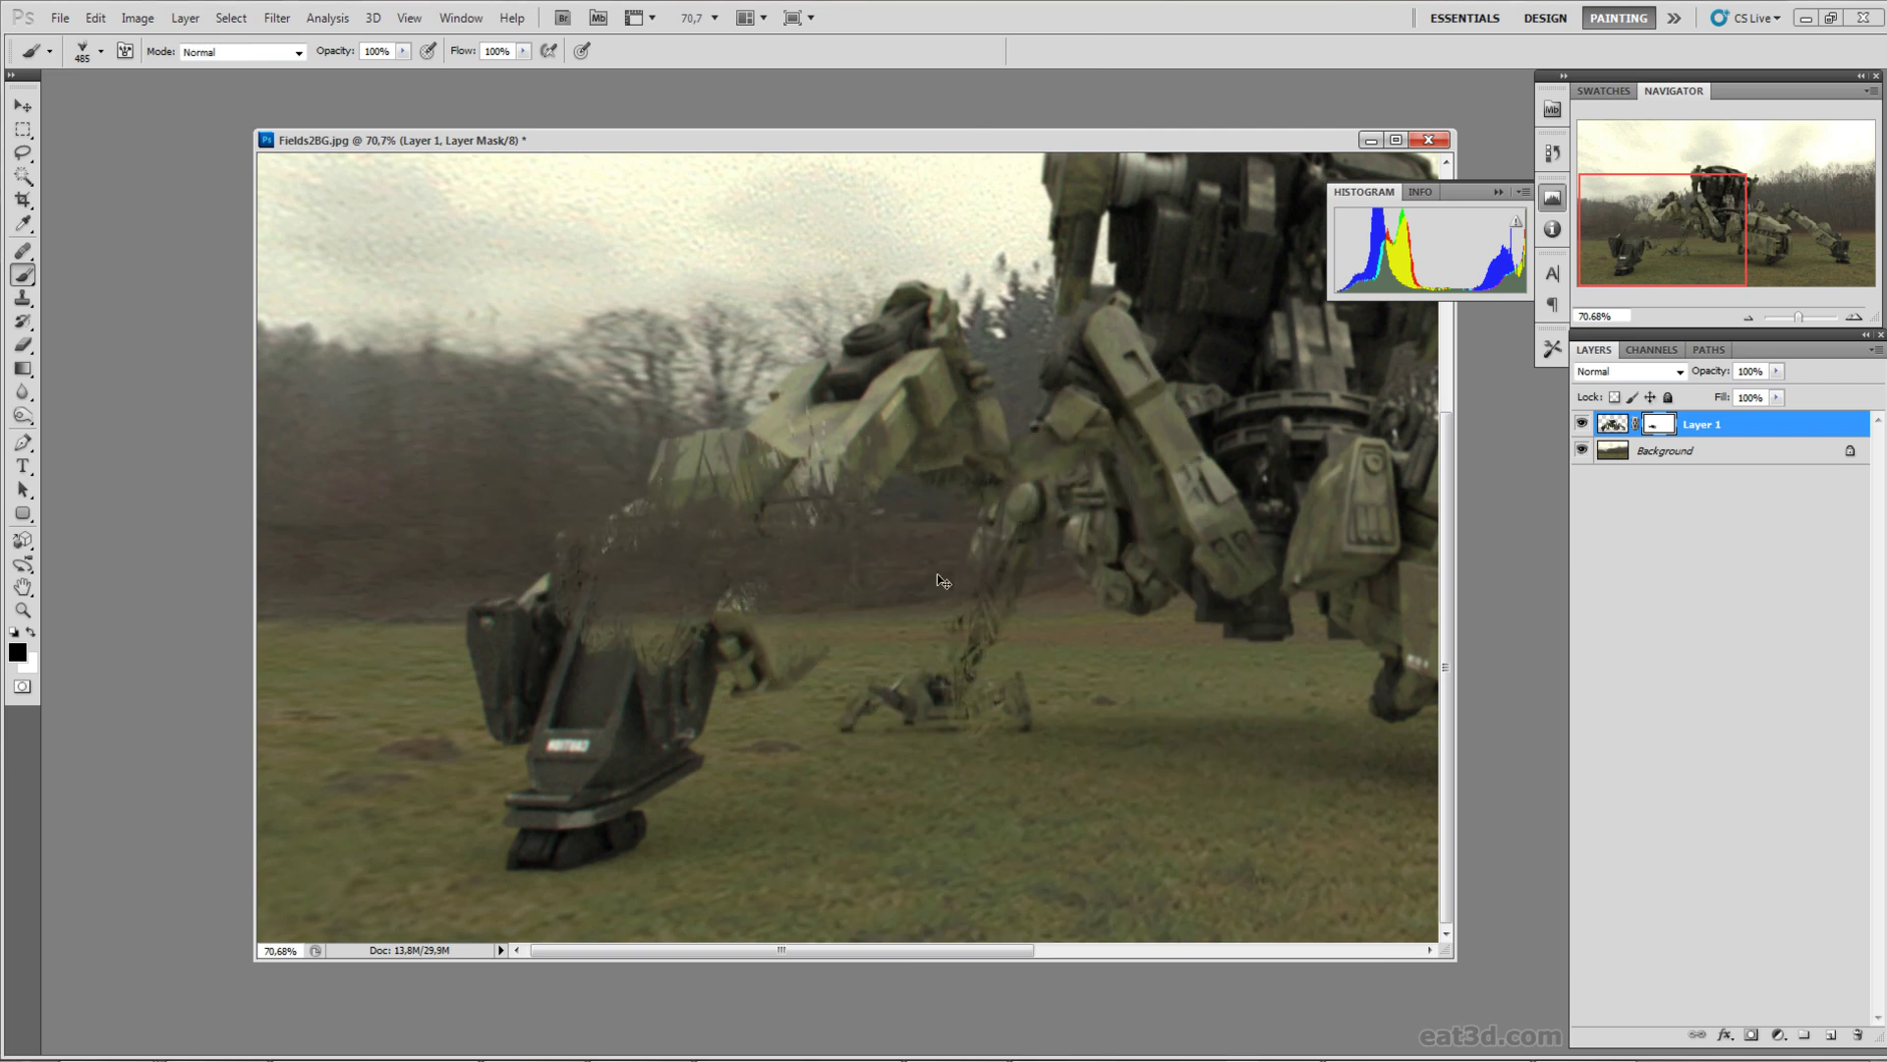
{"action": "key", "text": "ctrl+z"}
Step: Reduce the grass brush to 133 px and mask grass blades into the base of the robot's nearest front foot
{"action": "left_click_drag", "start_coordinate": [901, 649], "coordinate": [912, 629]}
{"action": "right_click", "coordinate": [769, 772]}
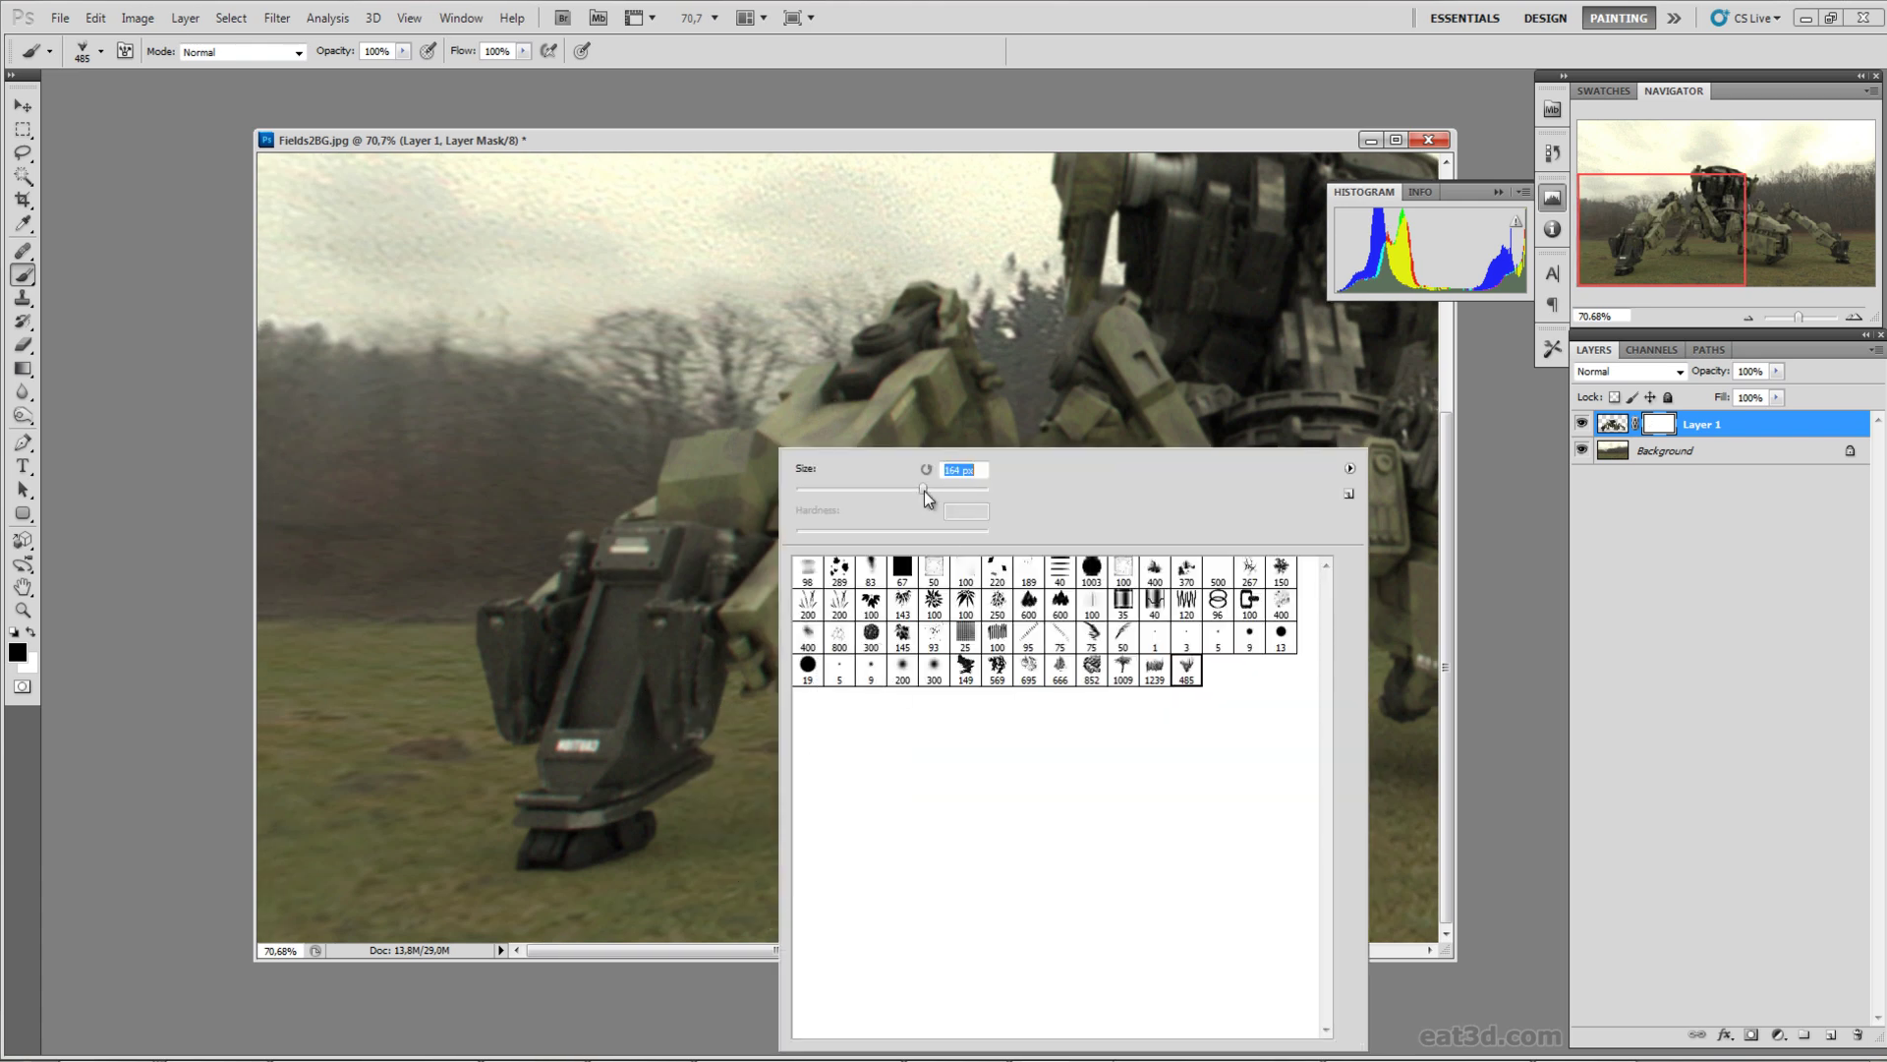
{"action": "left_click_drag", "start_coordinate": [918, 491], "coordinate": [915, 491]}
{"action": "left_click_drag", "start_coordinate": [770, 132], "coordinate": [775, 117]}
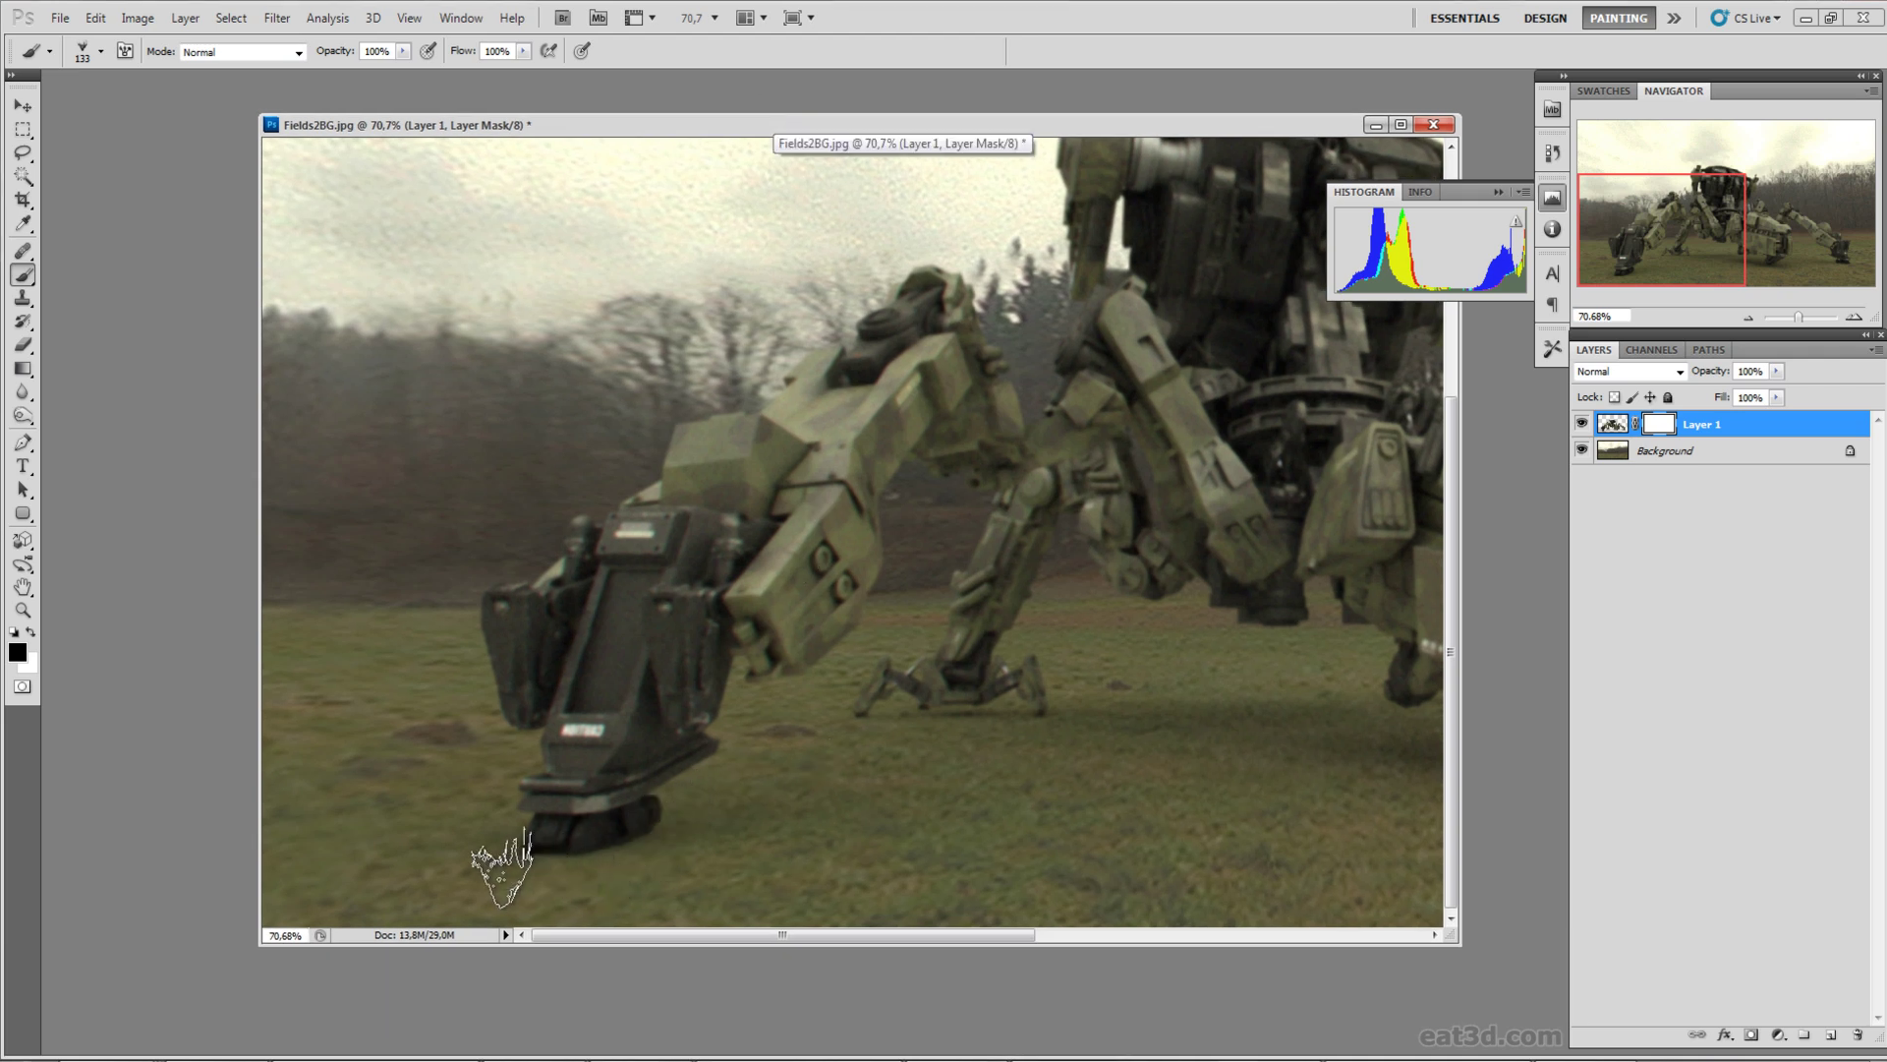
{"action": "mouse_move", "coordinate": [498, 868]}
{"action": "left_mouse_down"}
{"action": "mouse_move", "coordinate": [645, 858]}
{"action": "mouse_move", "coordinate": [488, 873]}
{"action": "left_mouse_up"}
Step: Set the grass brush to 50 px and mask grass blades into the base of the small foot behind the front leg
{"action": "left_click_drag", "start_coordinate": [833, 768], "coordinate": [767, 755]}
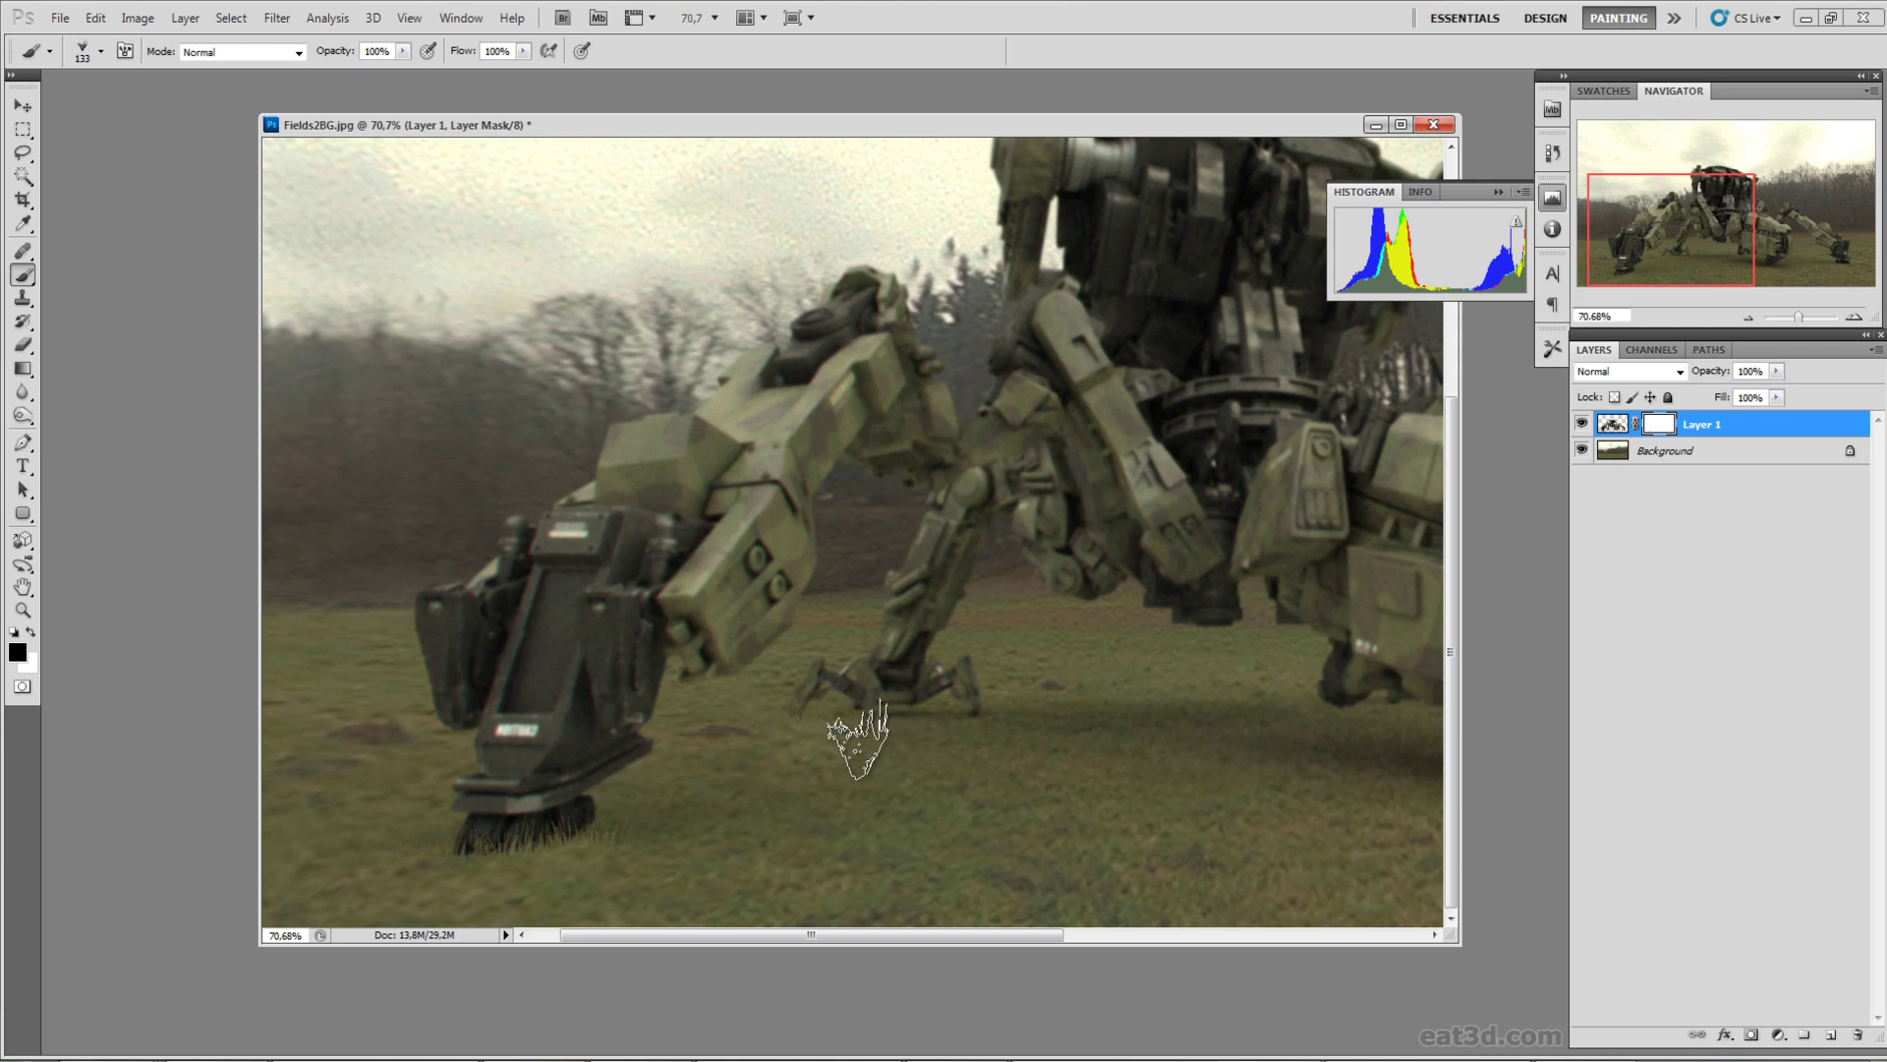
{"action": "right_click", "coordinate": [948, 689]}
{"action": "left_click_drag", "start_coordinate": [1024, 488], "coordinate": [1016, 489]}
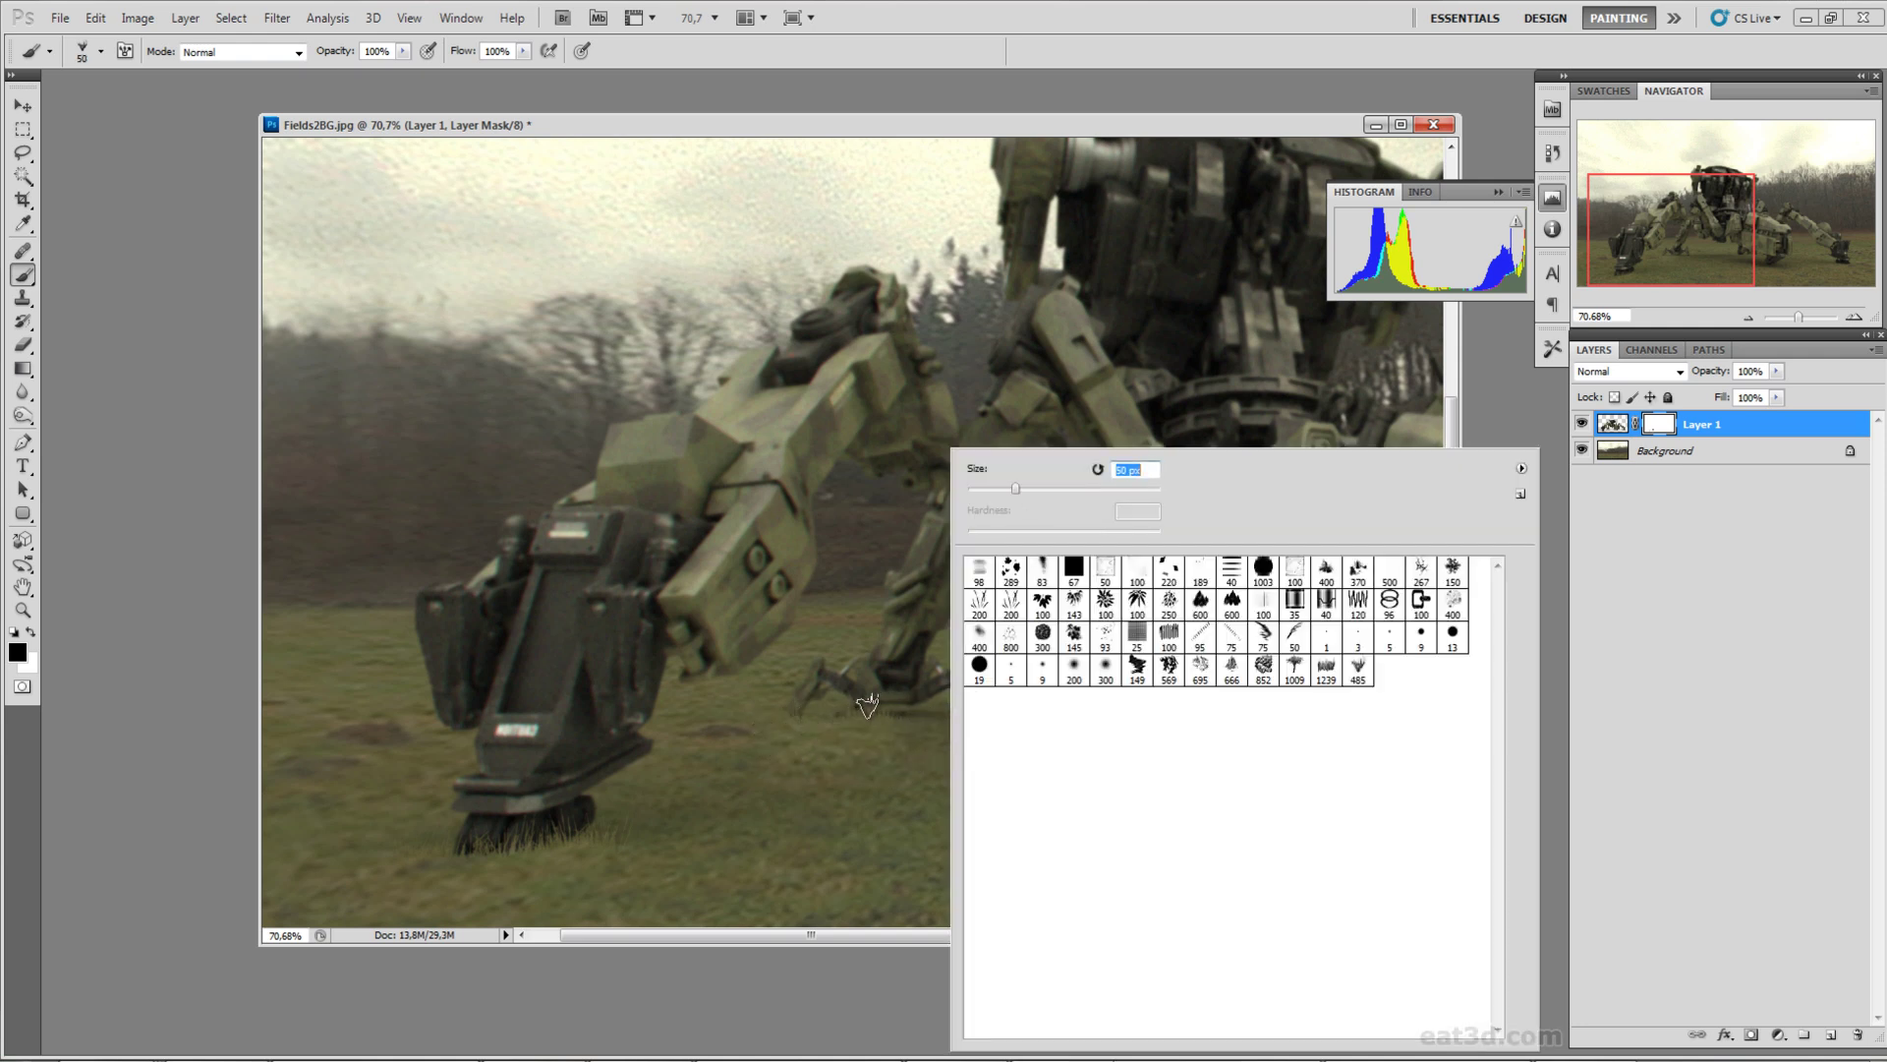
{"action": "key", "text": "Return"}
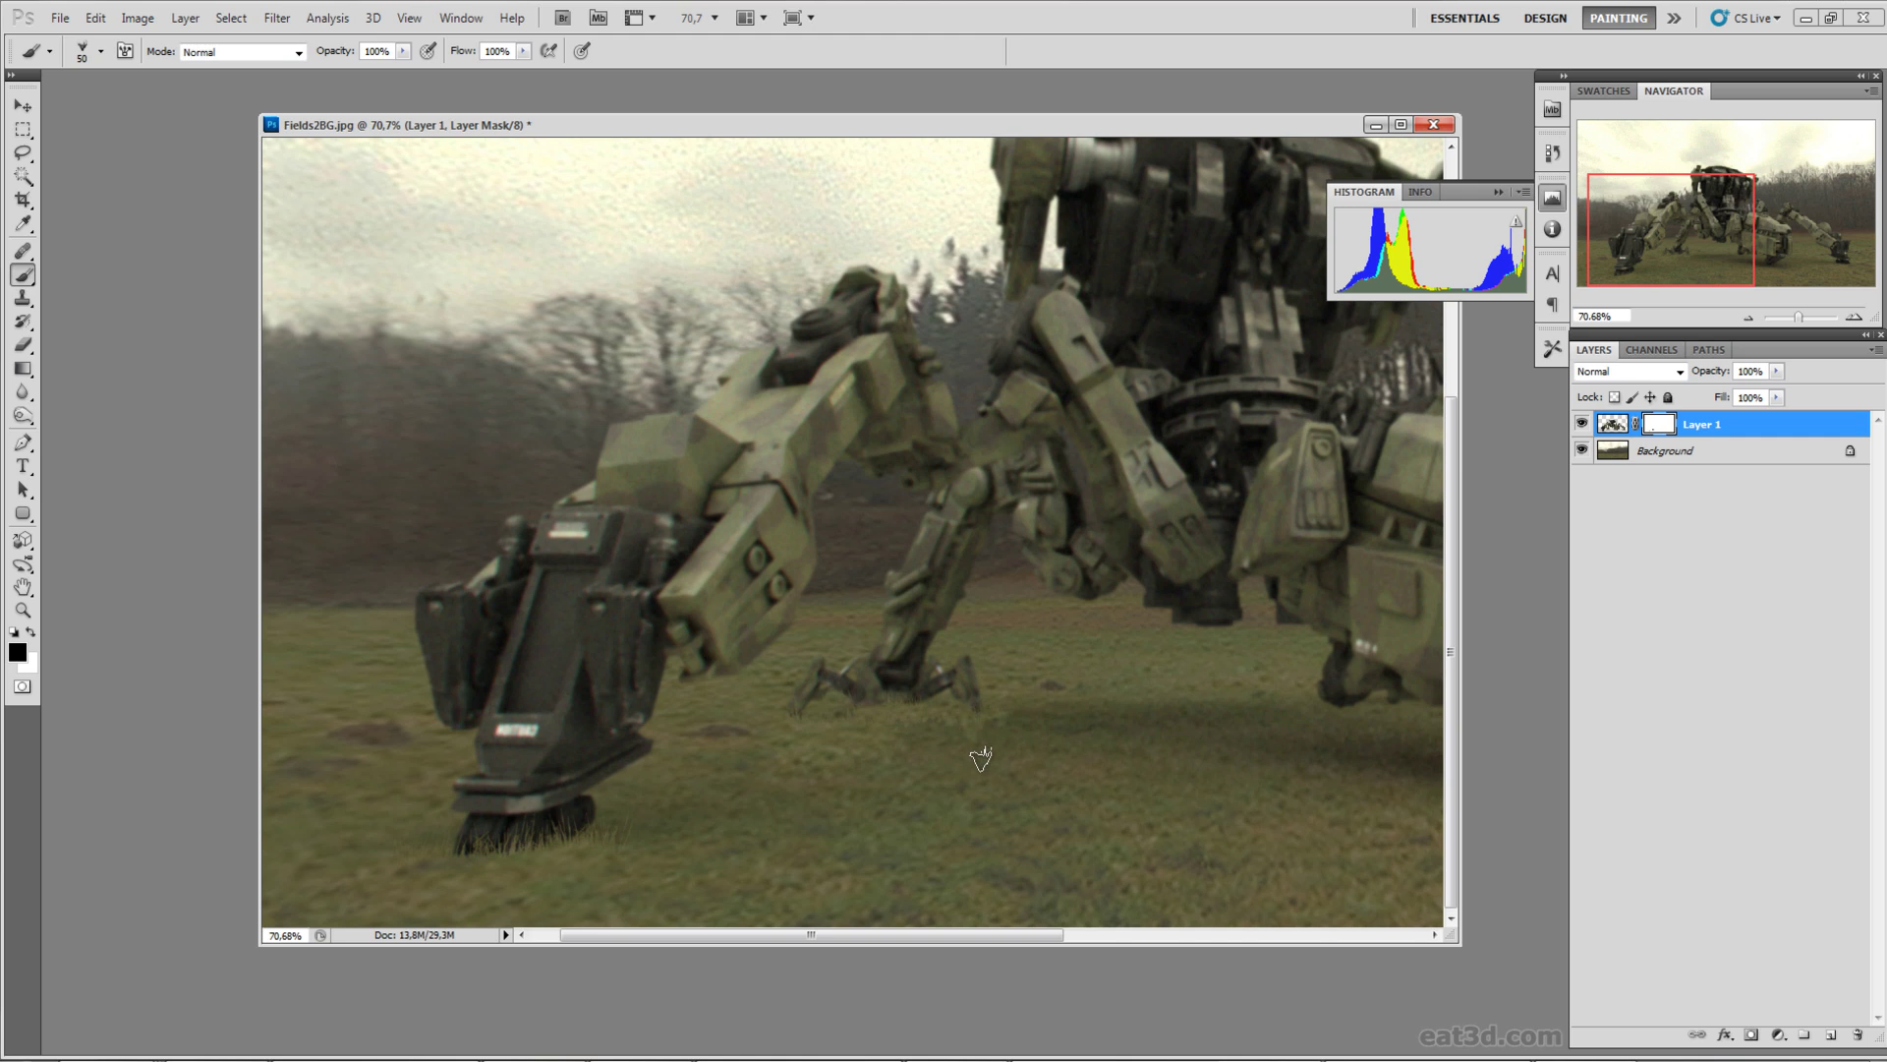
Step: Set the grass brush to 69 px and mask grass blades into the base of the robot's rear foot
{"action": "left_click_drag", "start_coordinate": [1016, 821], "coordinate": [721, 788]}
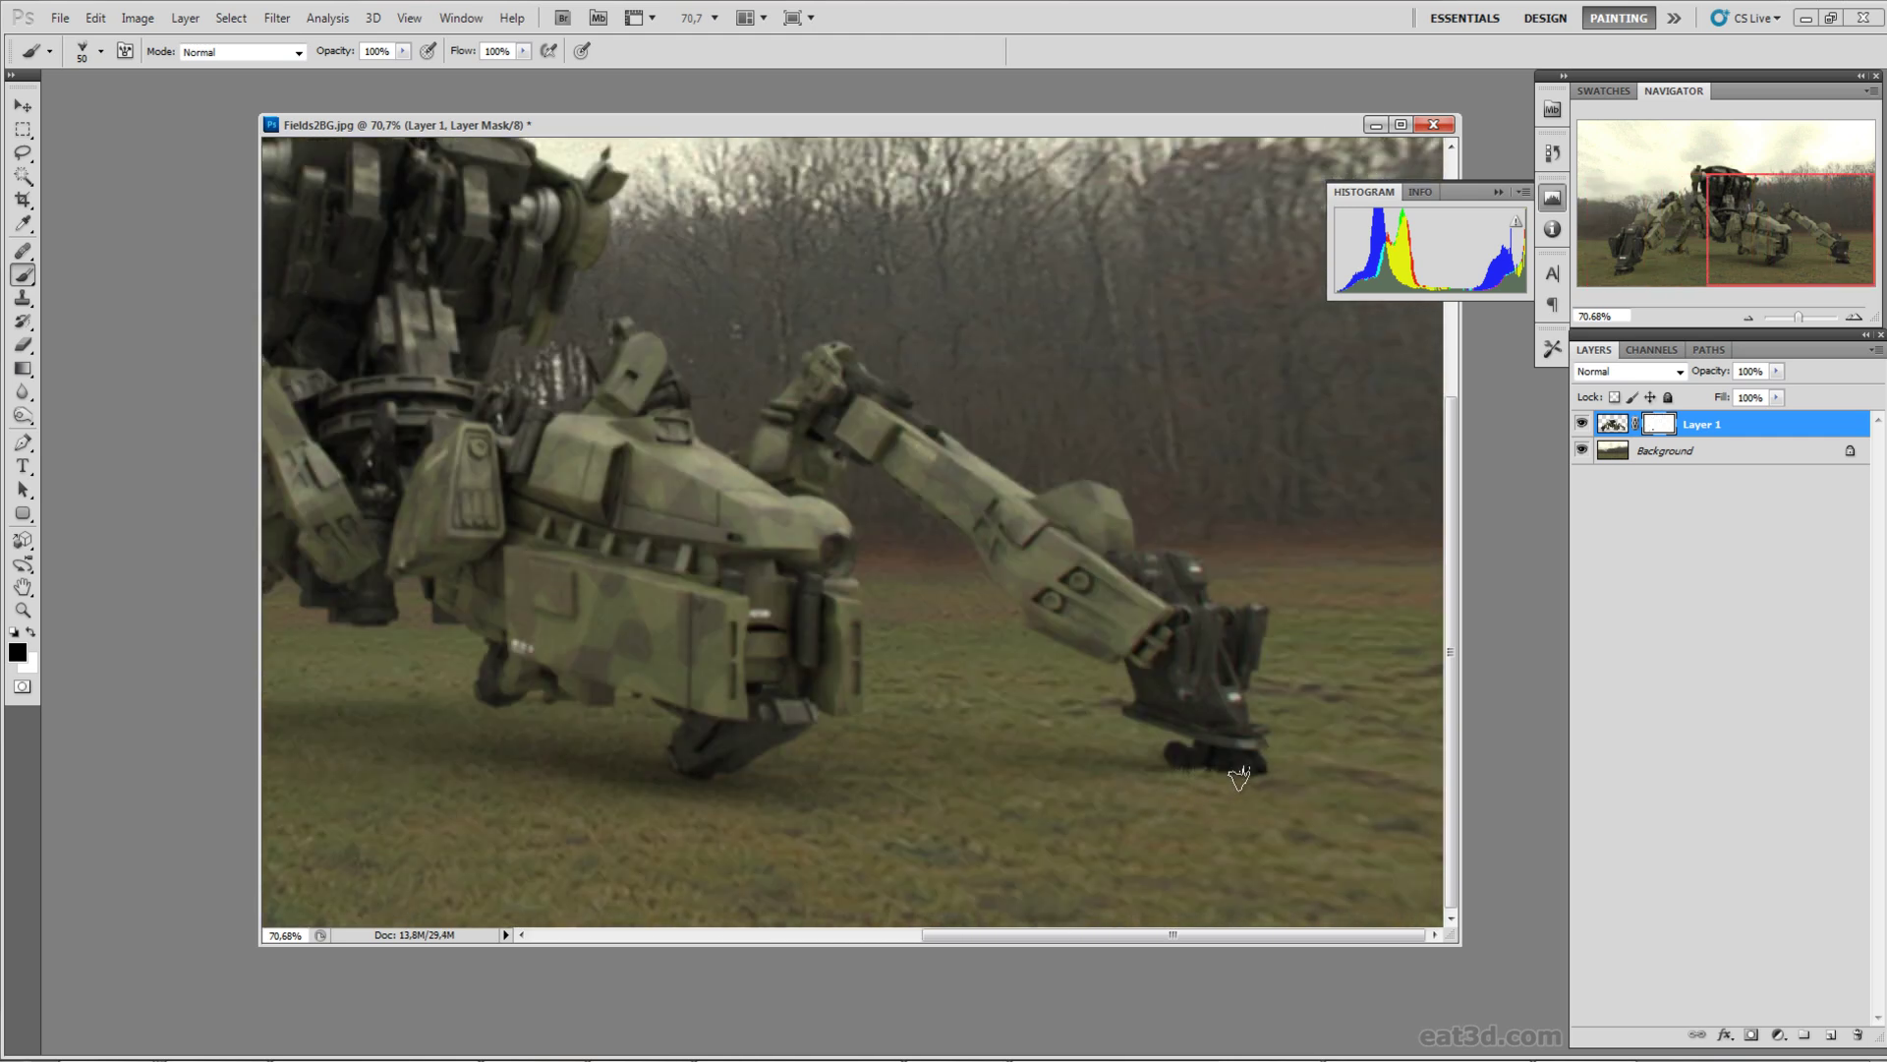
{"action": "right_click", "coordinate": [1325, 806]}
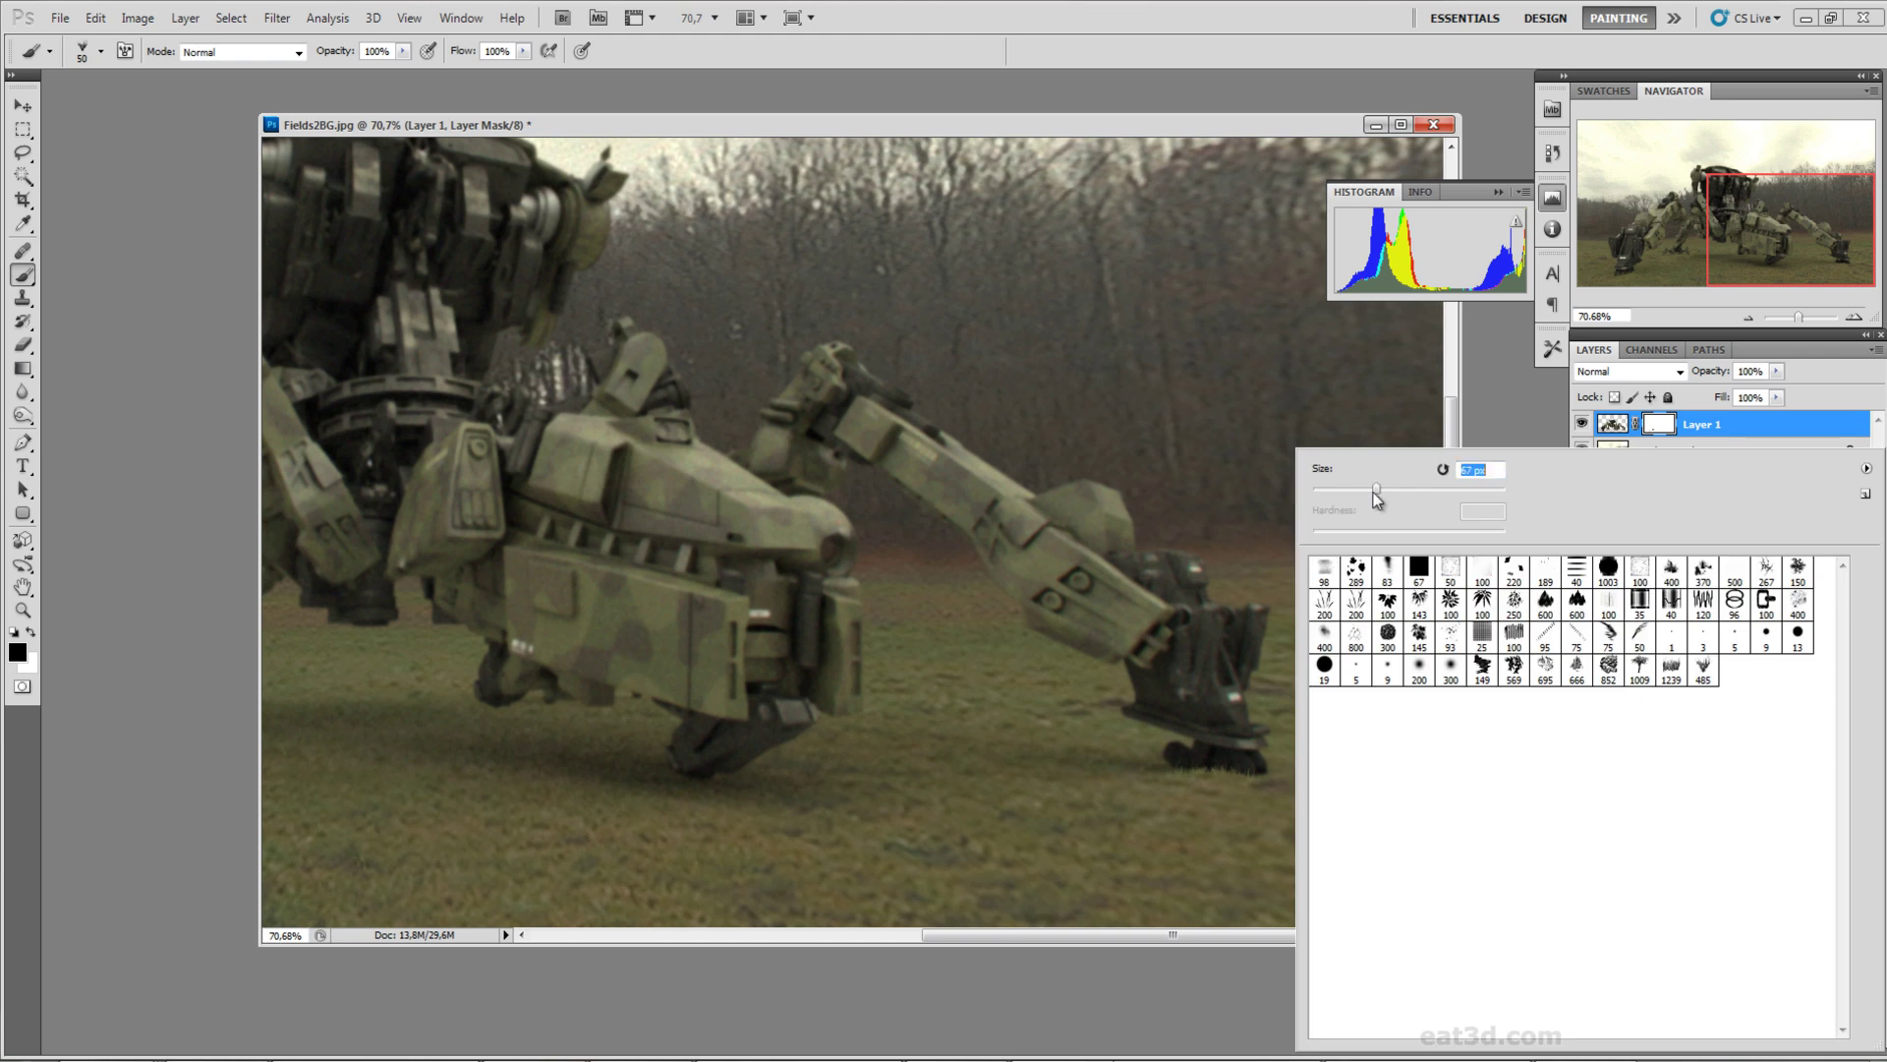
{"action": "left_click", "coordinate": [1230, 784]}
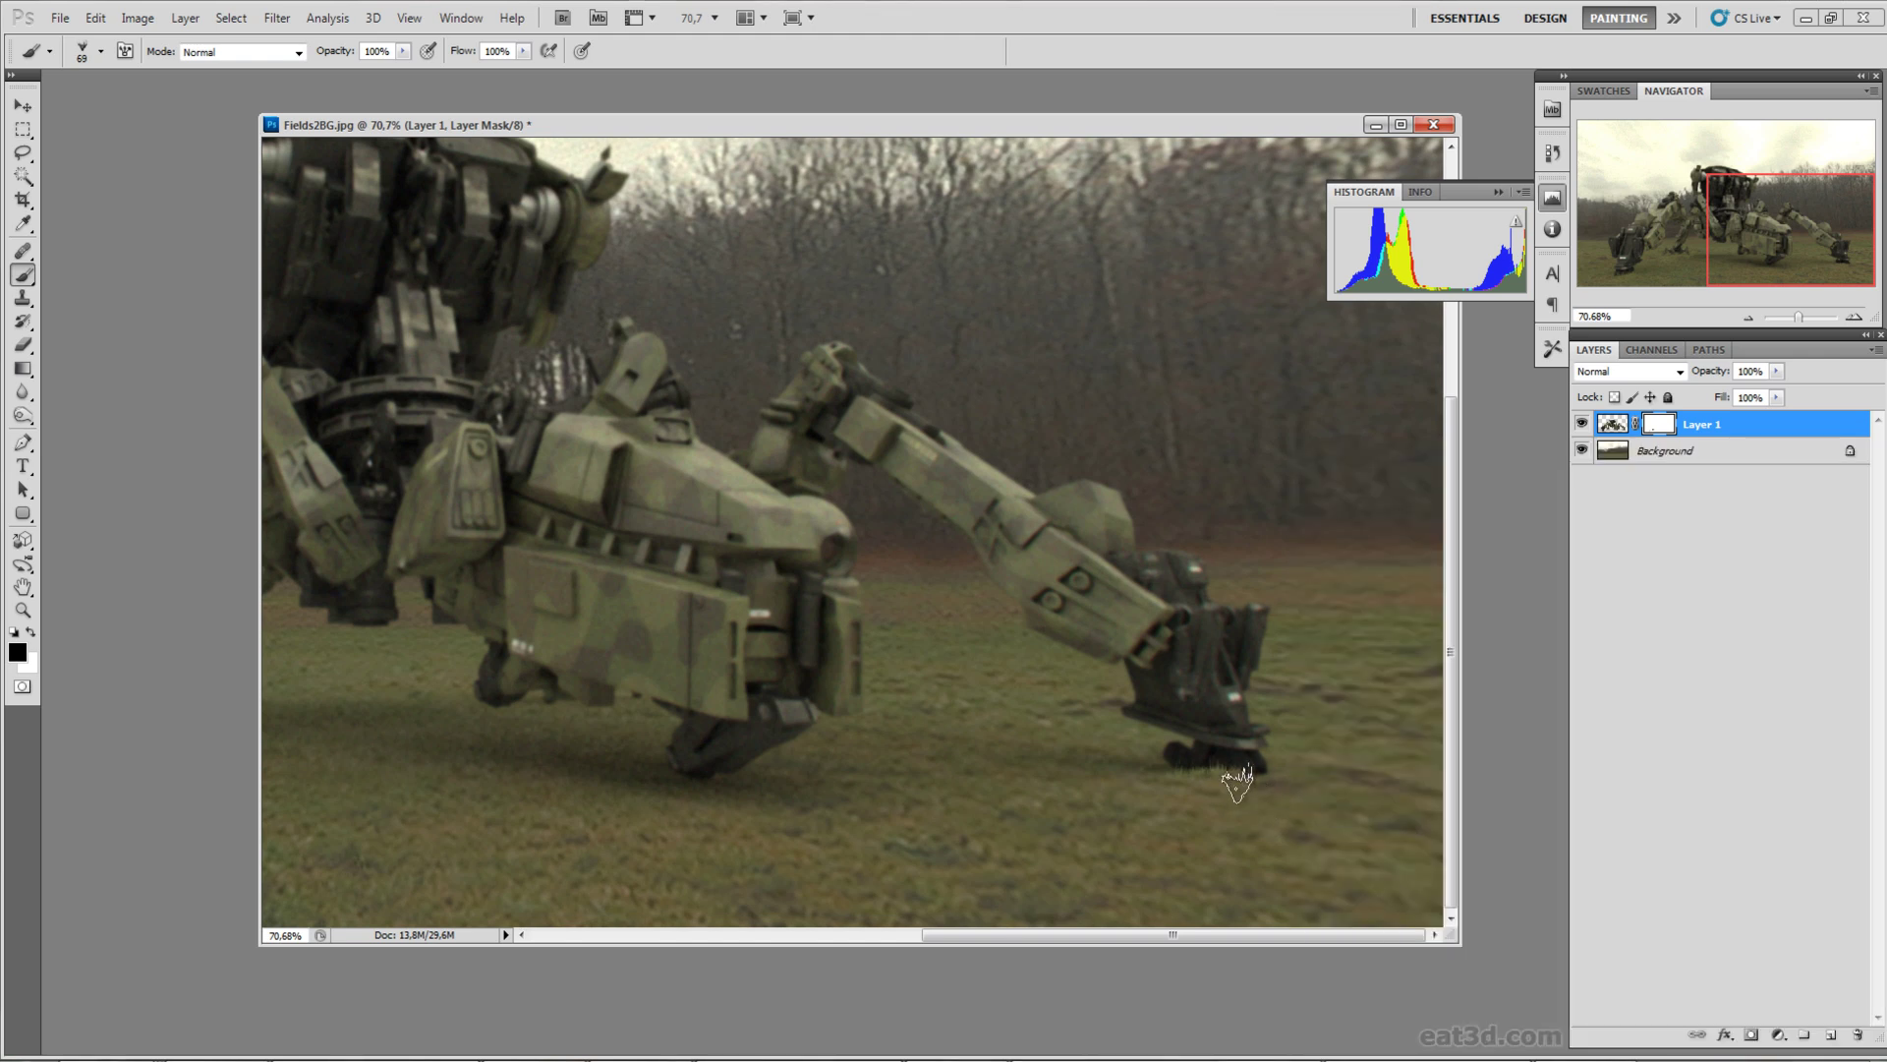
{"action": "mouse_move", "coordinate": [1236, 781]}
{"action": "left_mouse_down"}
{"action": "mouse_move", "coordinate": [1276, 798]}
{"action": "mouse_move", "coordinate": [1216, 781]}
{"action": "mouse_move", "coordinate": [1246, 810]}
{"action": "mouse_move", "coordinate": [1221, 808]}
{"action": "mouse_move", "coordinate": [1190, 777]}
{"action": "mouse_move", "coordinate": [1227, 810]}
{"action": "mouse_move", "coordinate": [1240, 776]}
{"action": "mouse_move", "coordinate": [1262, 801]}
{"action": "mouse_move", "coordinate": [1166, 789]}
{"action": "left_mouse_up"}
Step: Soften the masked grass blades at the base of the nearest front foot using the Blur tool at 52 px
{"action": "scroll", "coordinate": [1028, 793], "scroll_direction": "left", "scroll_amount": 2}
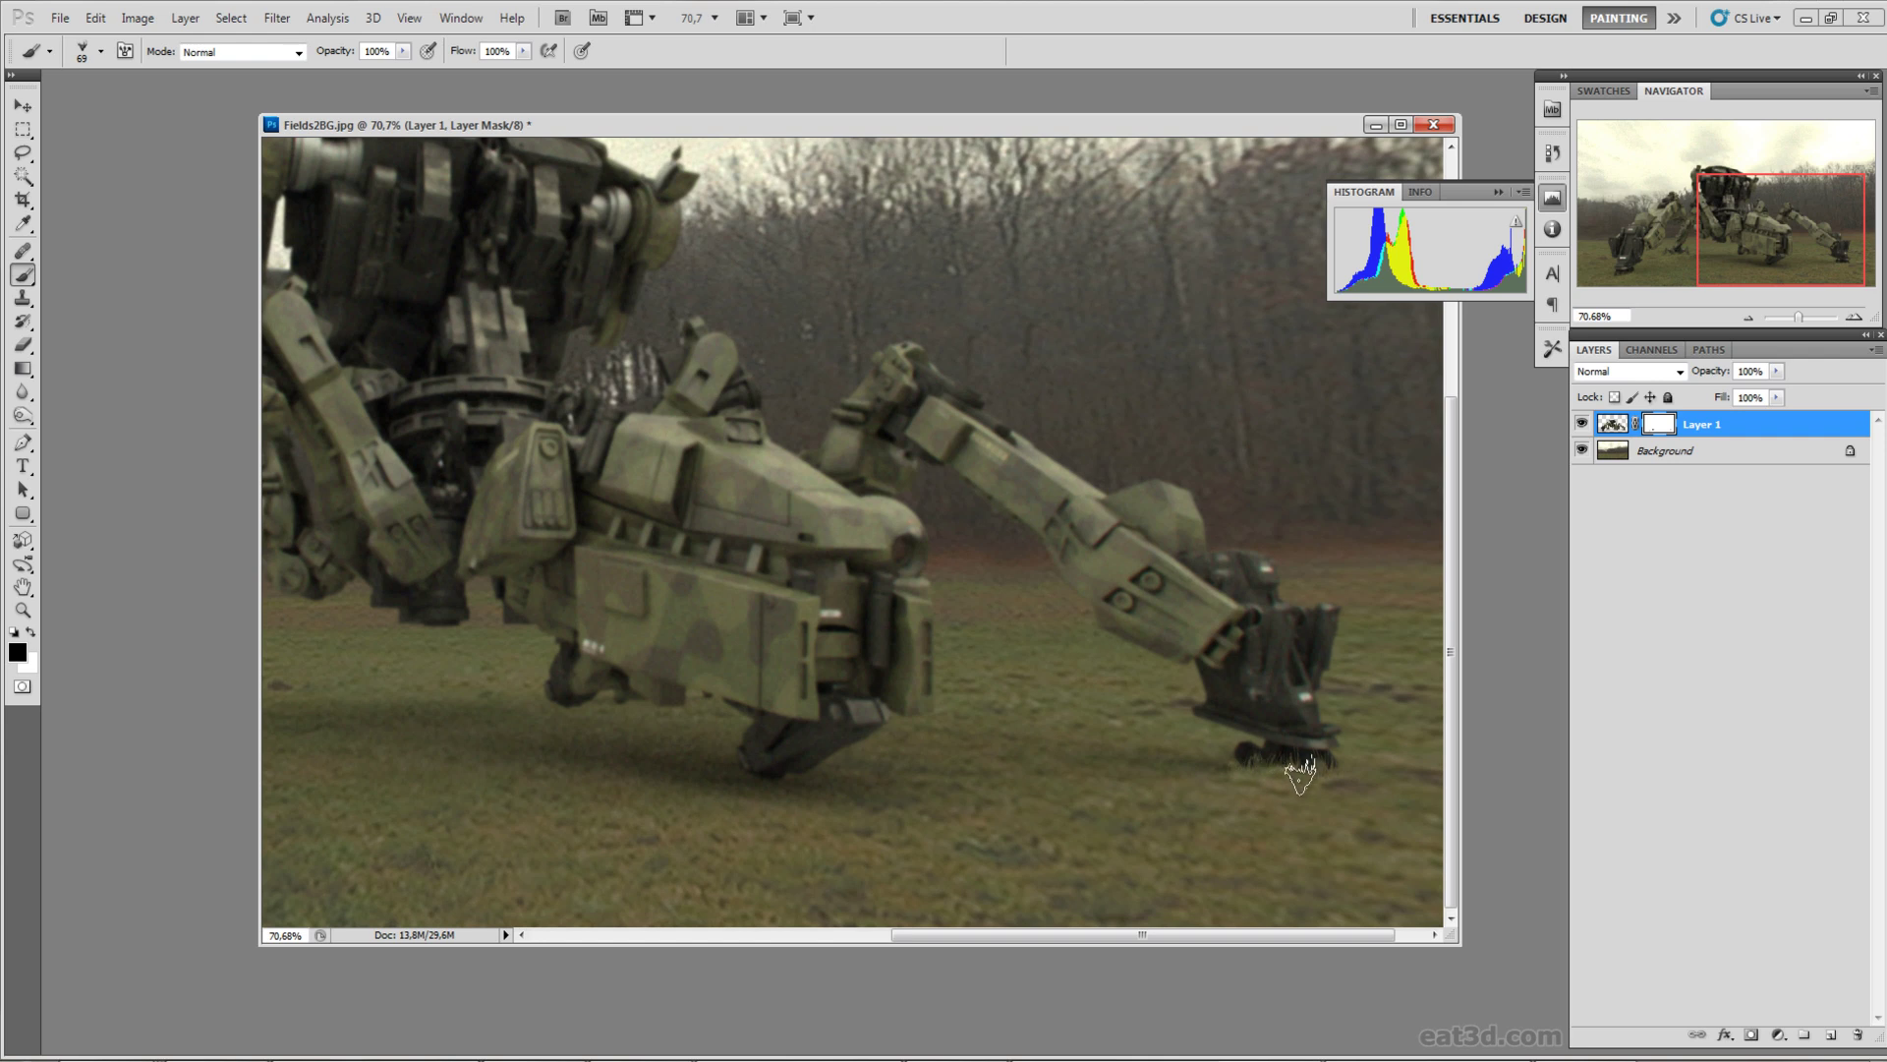
{"action": "scroll", "coordinate": [792, 762], "scroll_direction": "left", "scroll_amount": 8}
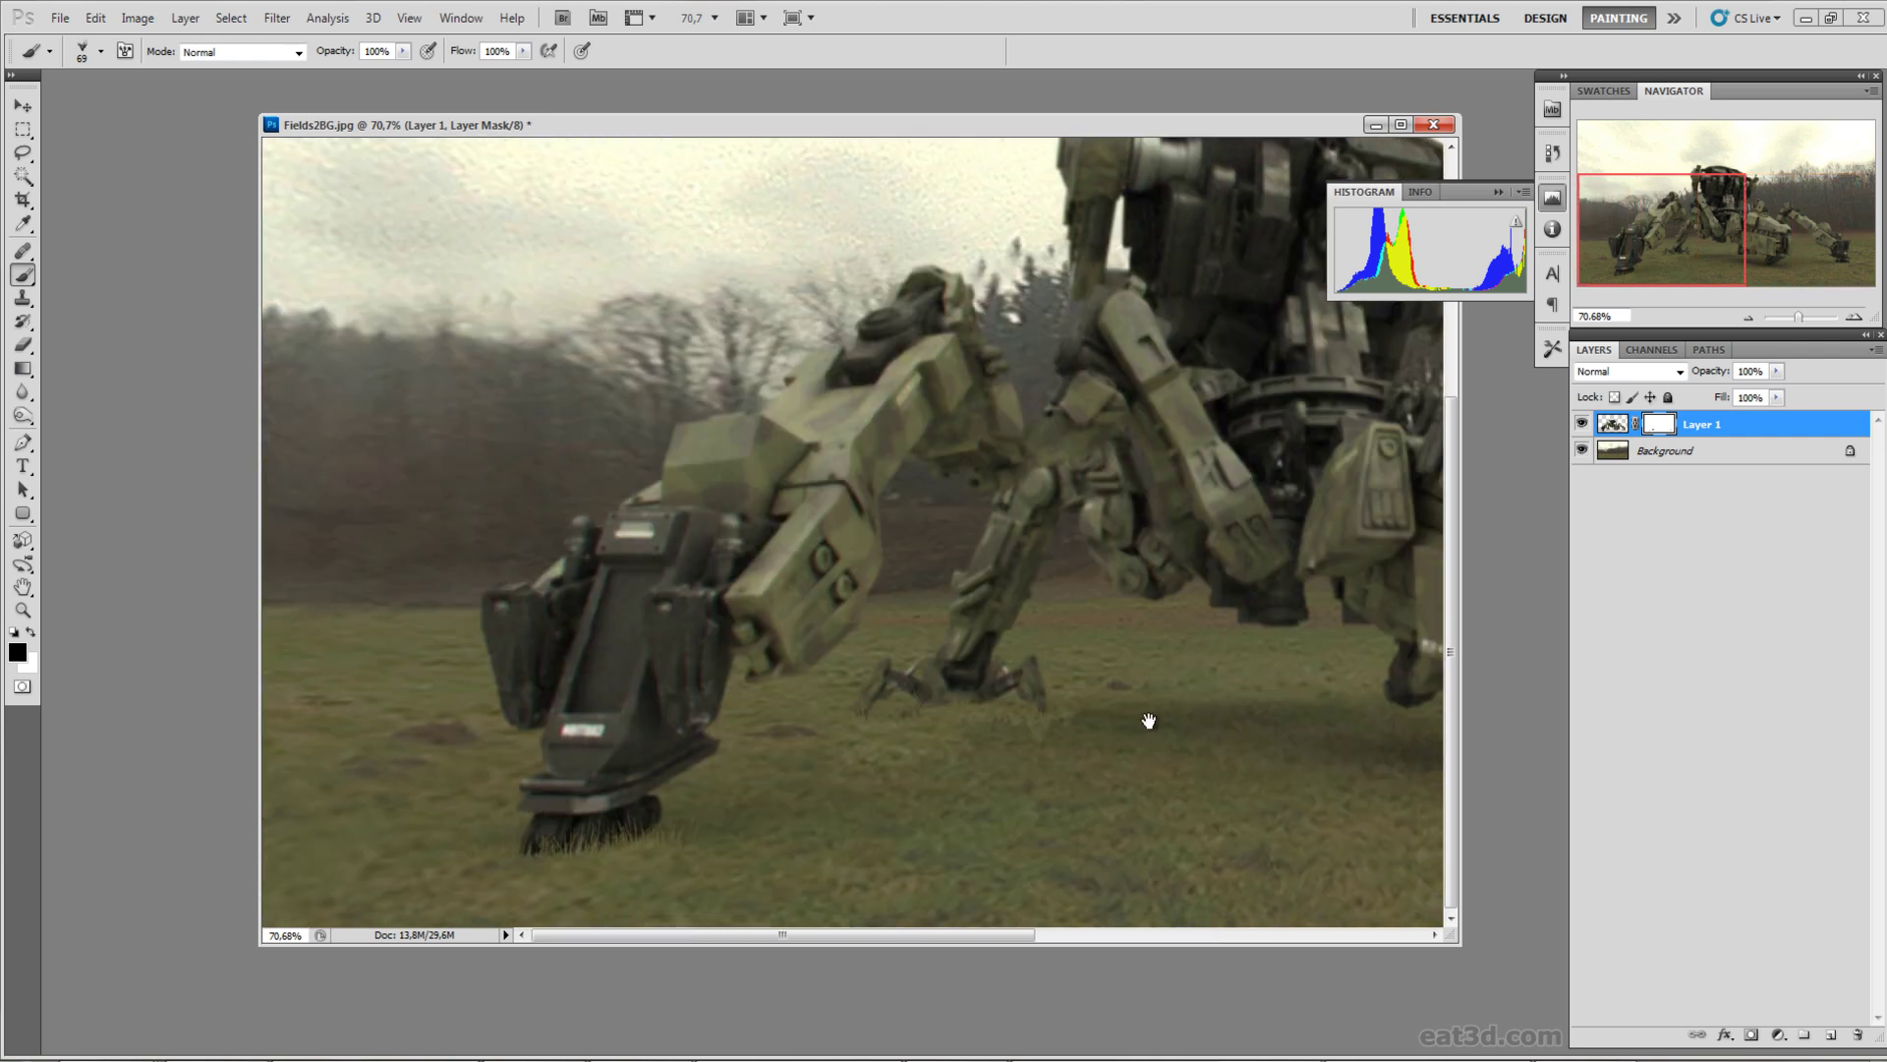
{"action": "left_click", "coordinate": [22, 393]}
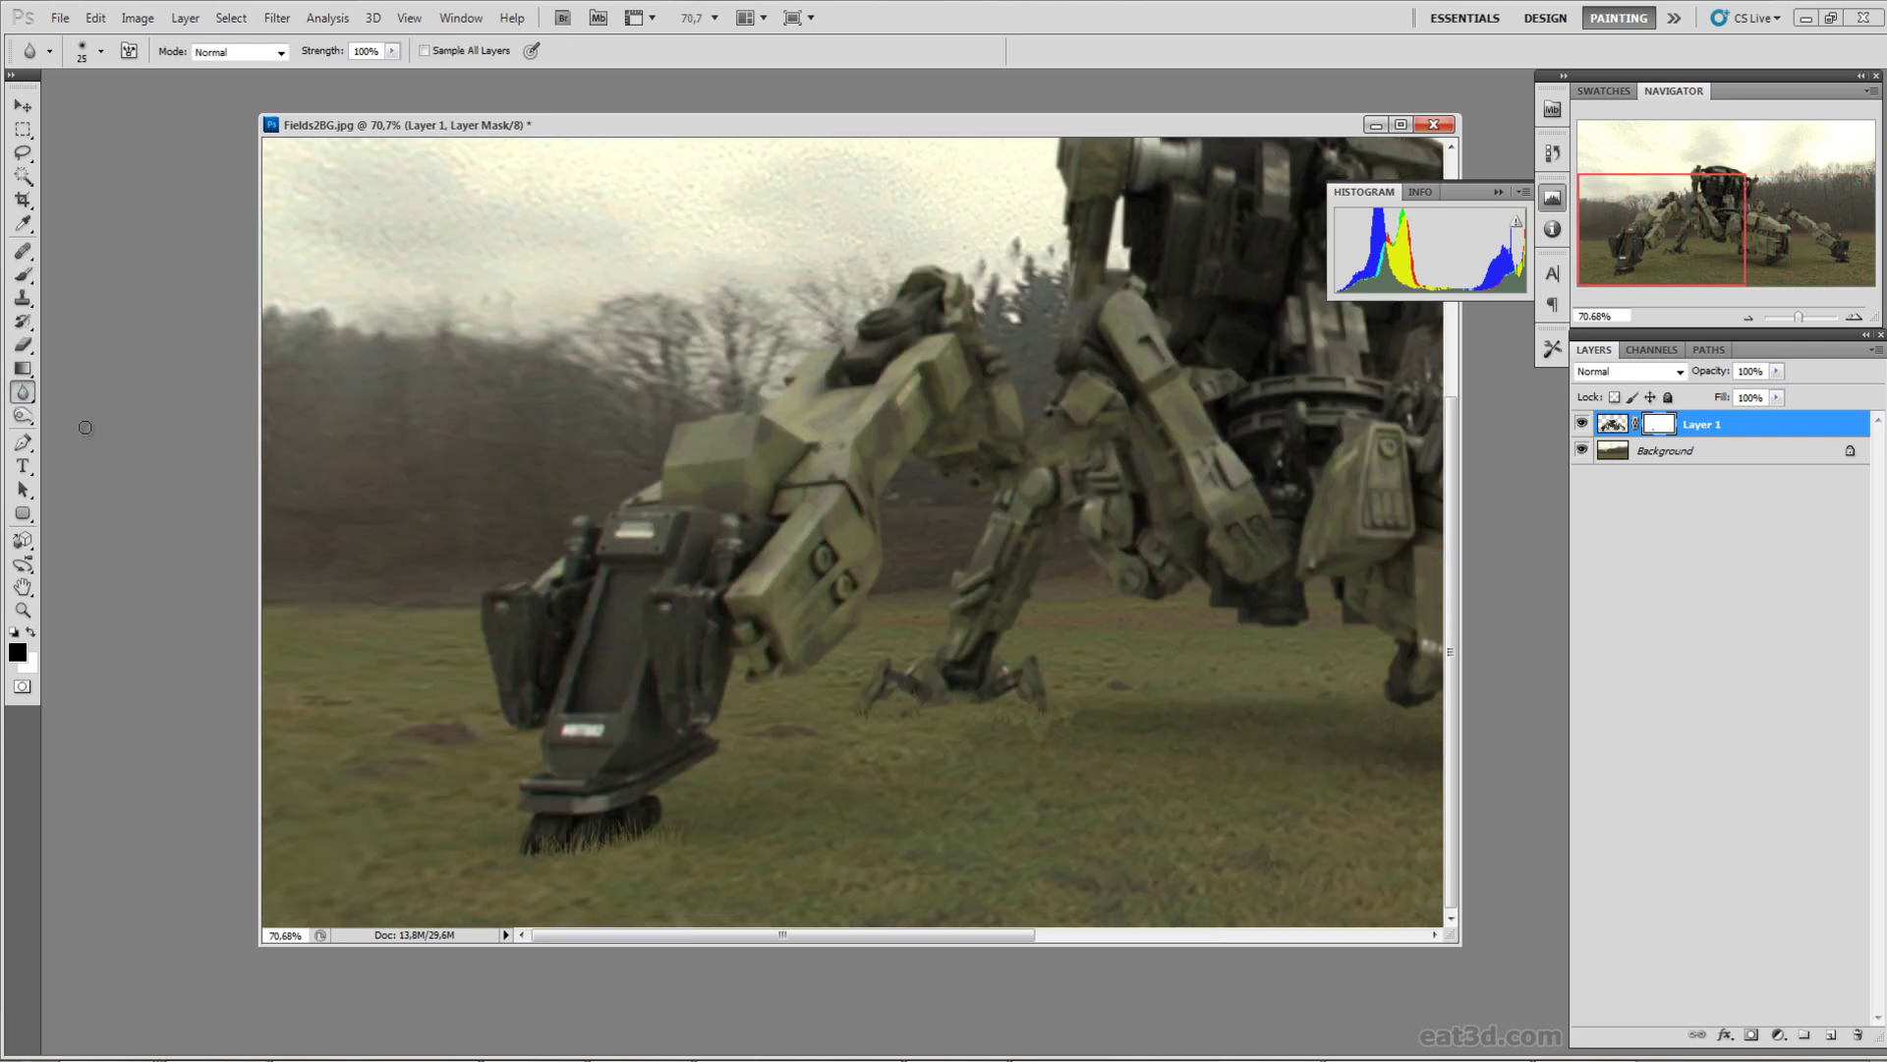
{"action": "right_click", "coordinate": [745, 748]}
{"action": "left_click_drag", "start_coordinate": [800, 491], "coordinate": [814, 499]}
{"action": "left_click", "coordinate": [616, 833]}
Step: Blur the masked grass edges at the bases of the small foot behind the front leg and the rear foot
{"action": "scroll", "coordinate": [801, 755], "scroll_direction": "right", "scroll_amount": 3}
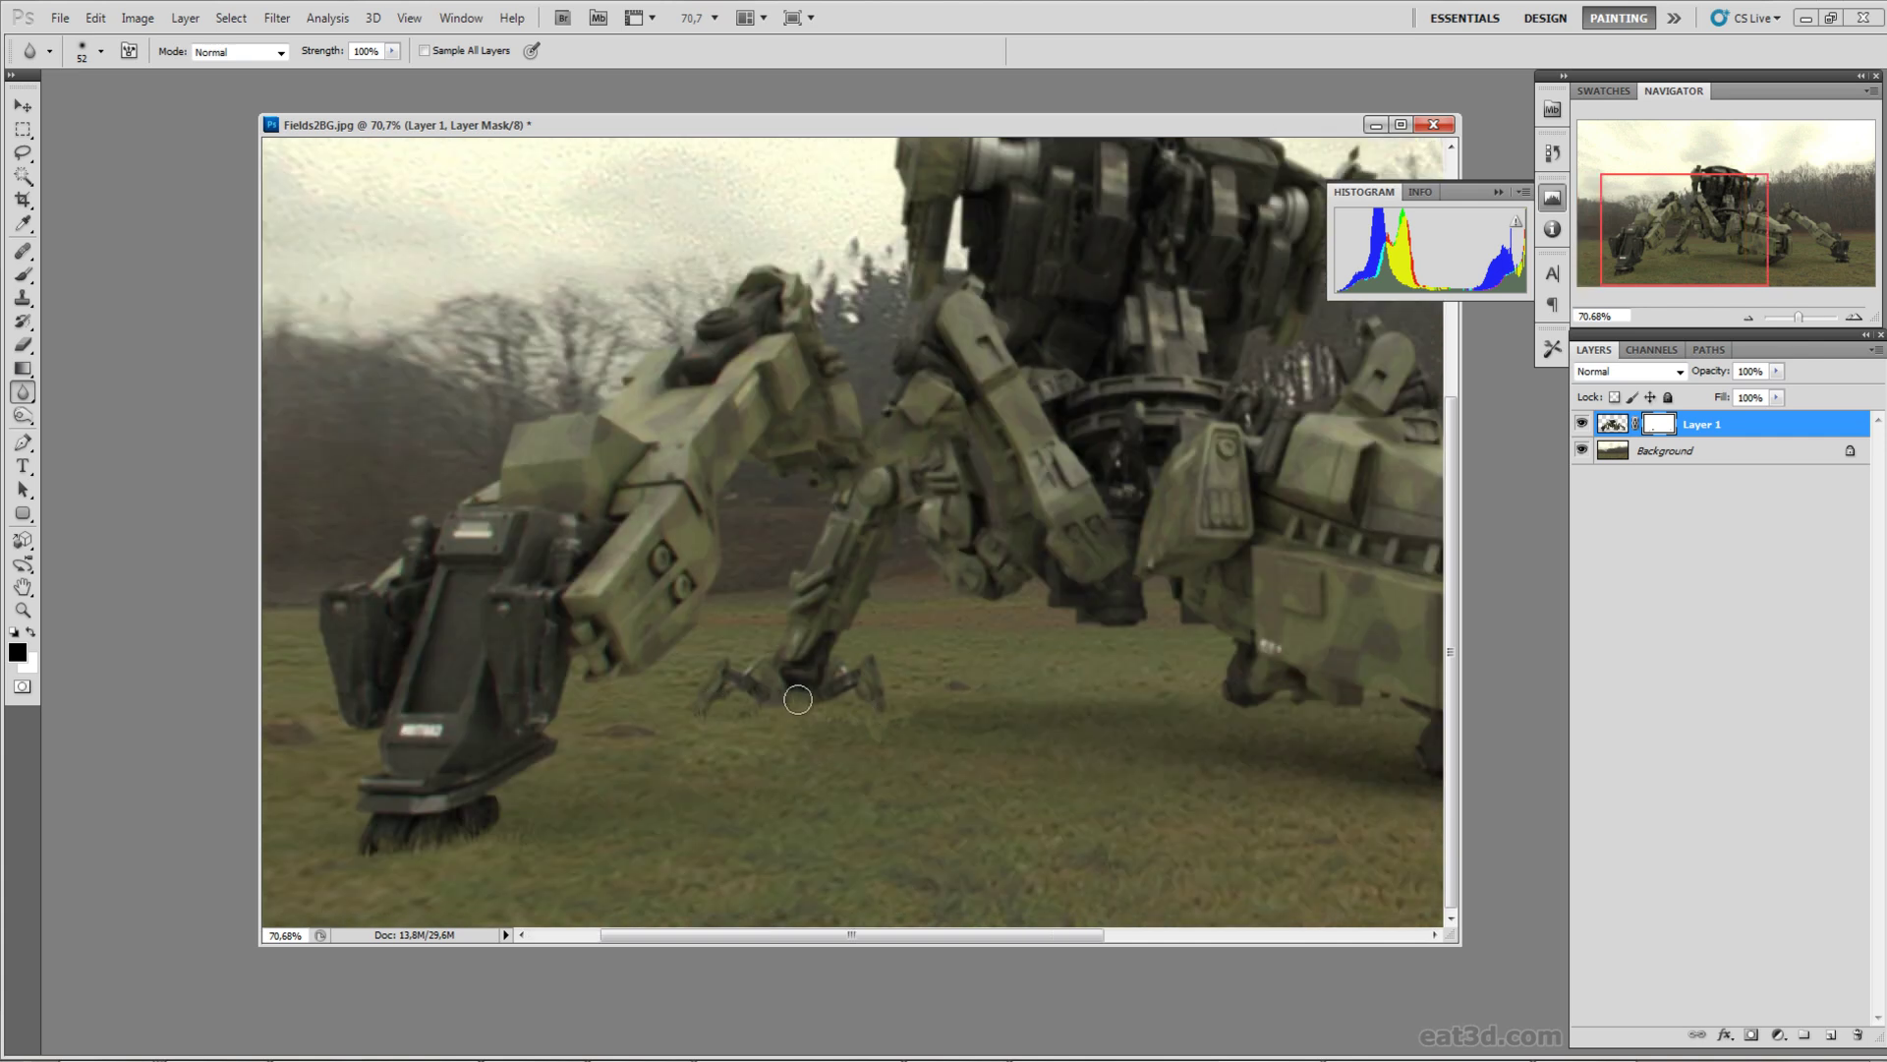
{"action": "scroll", "coordinate": [747, 750], "scroll_direction": "right", "scroll_amount": 5}
{"action": "scroll", "coordinate": [842, 750], "scroll_direction": "right", "scroll_amount": 5}
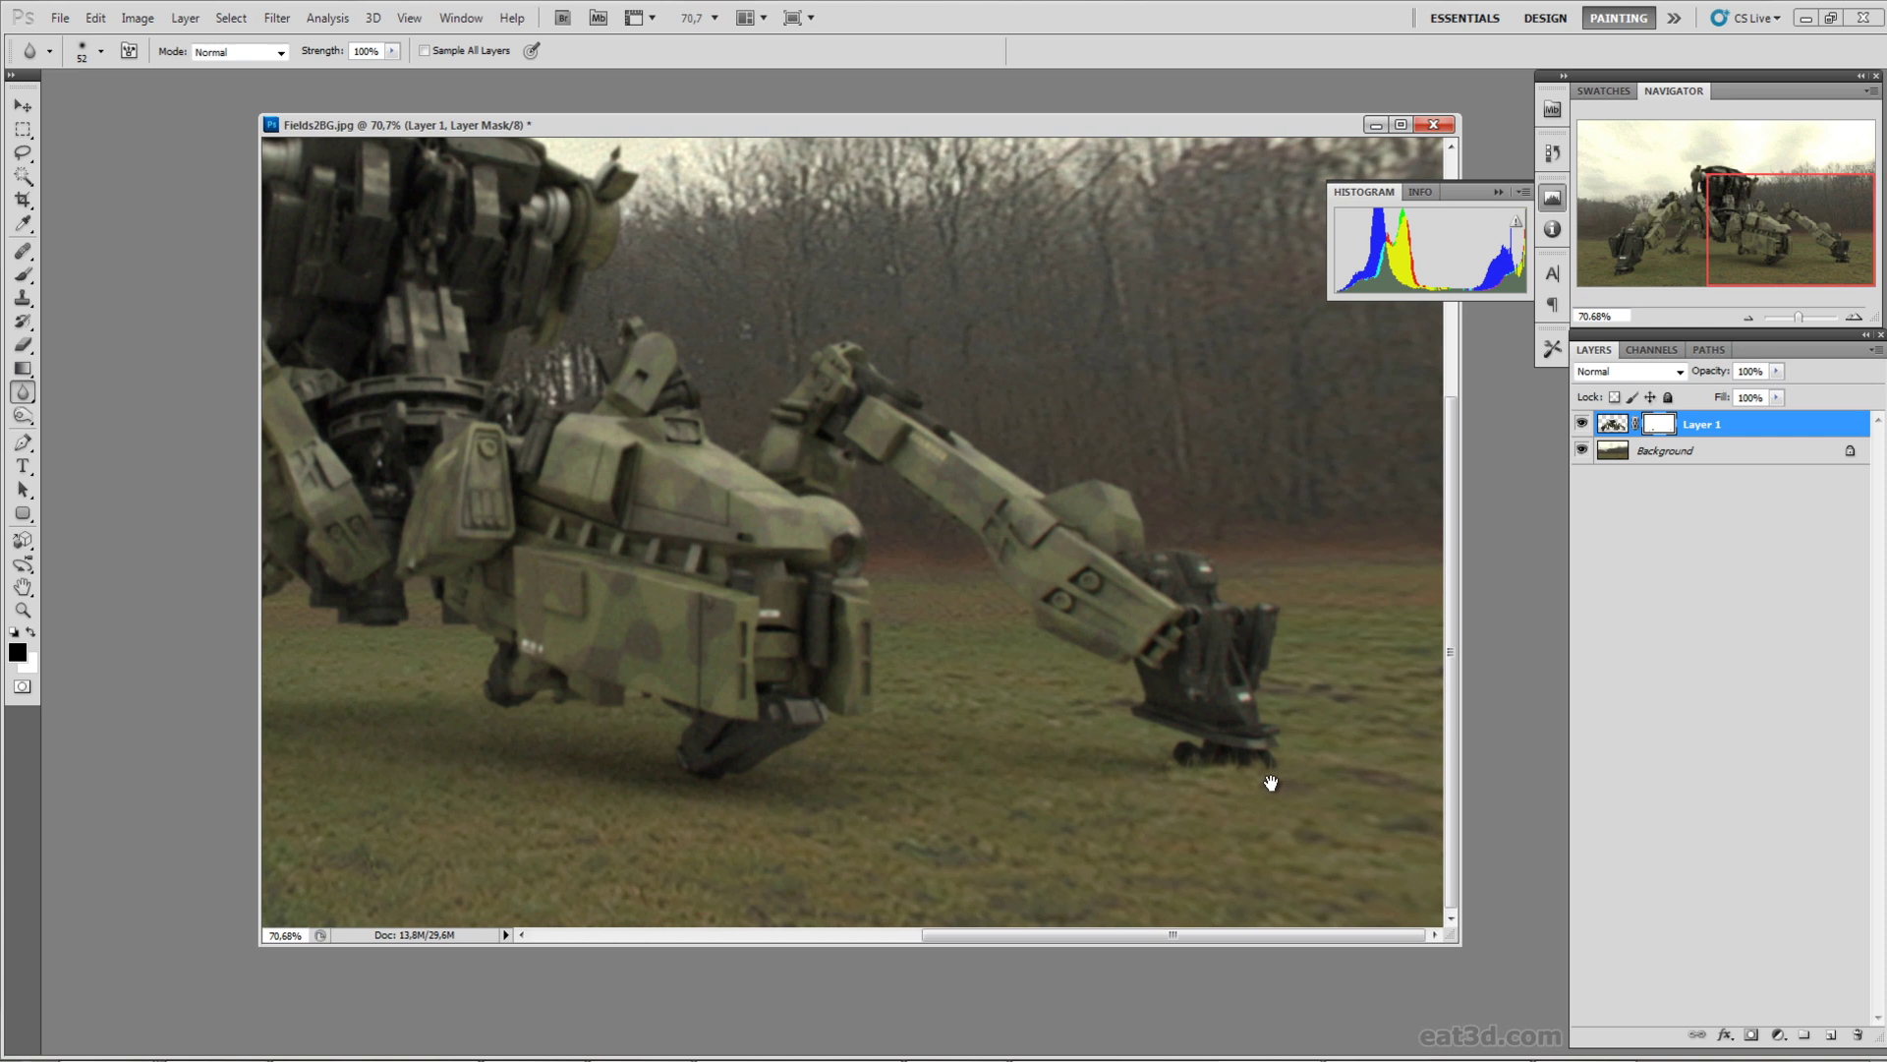
{"action": "left_click_drag", "start_coordinate": [1294, 800], "coordinate": [1269, 782]}
{"action": "mouse_move", "coordinate": [1083, 773]}
{"action": "left_mouse_down"}
{"action": "mouse_move", "coordinate": [1127, 756]}
{"action": "mouse_move", "coordinate": [1108, 729]}
{"action": "mouse_move", "coordinate": [1341, 678]}
{"action": "left_mouse_up"}
Step: Examine the whole composite, checking how the robot and its feet sit in the meadow
{"action": "scroll", "coordinate": [1128, 754], "scroll_direction": "down", "scroll_amount": 3}
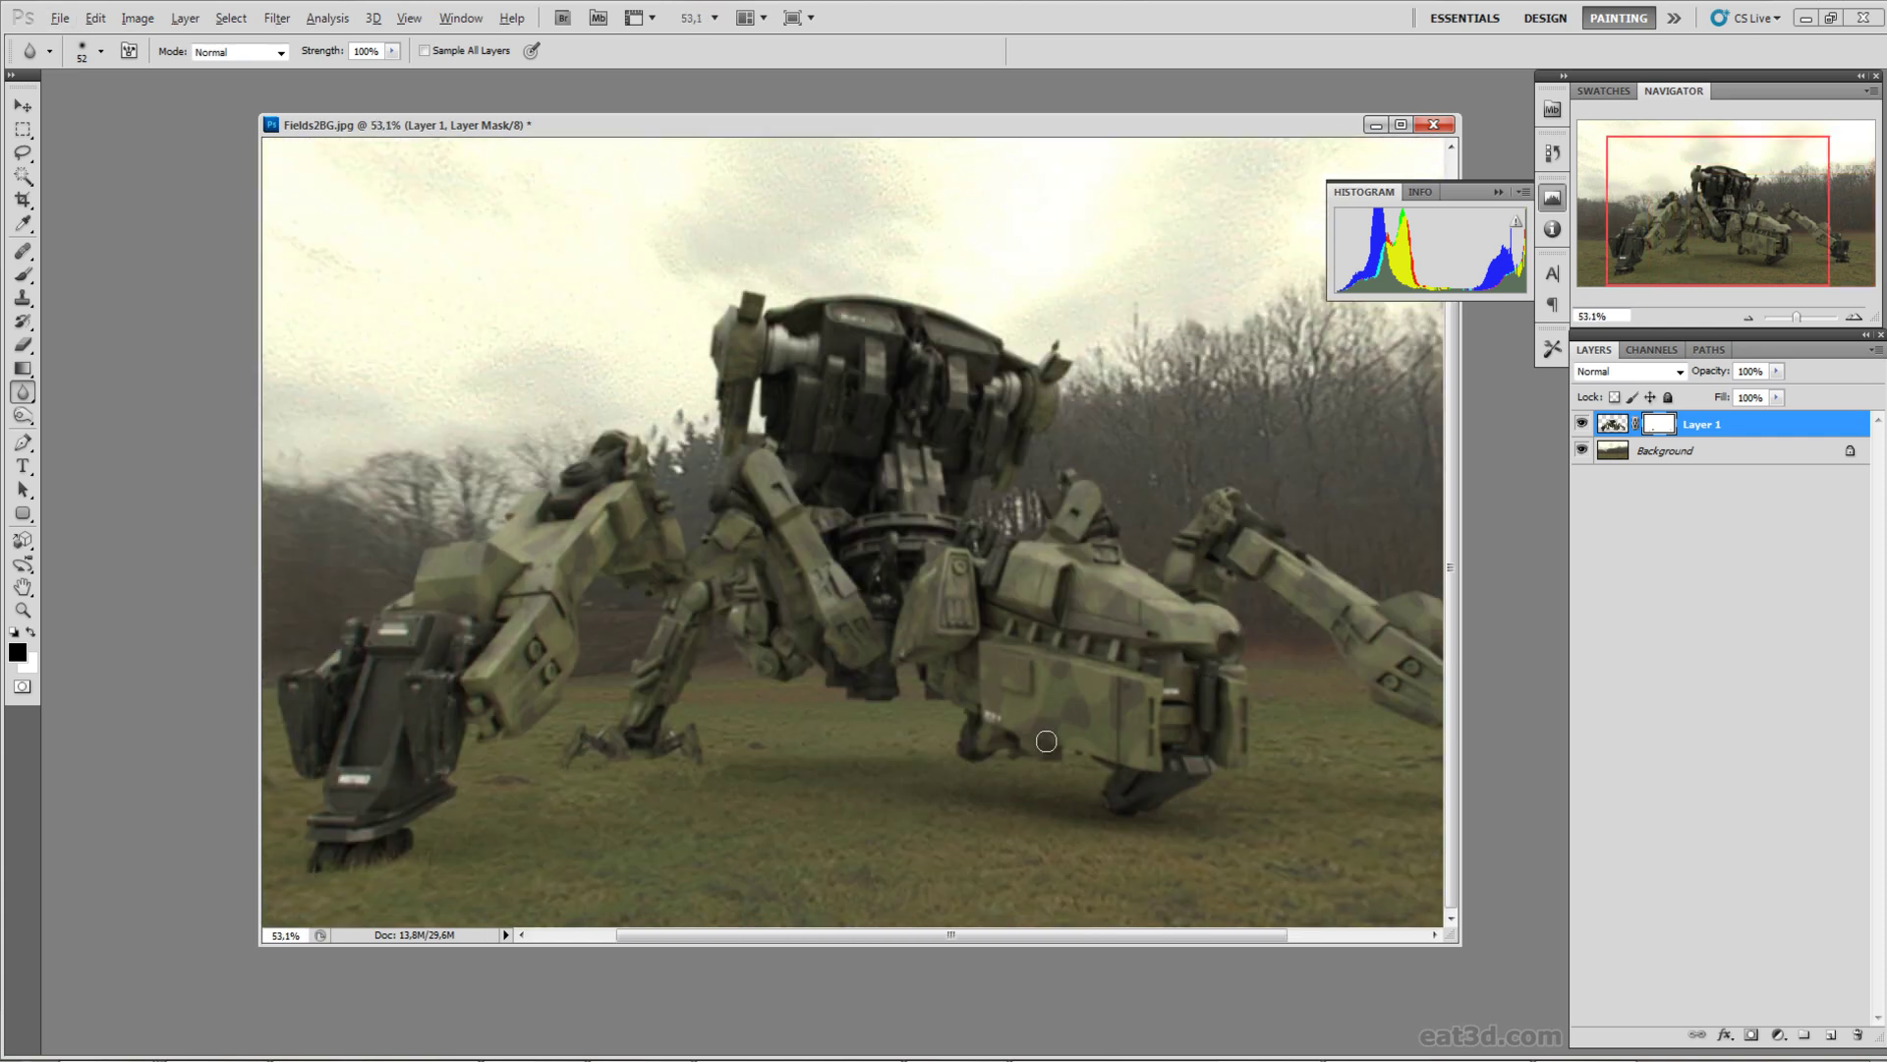
{"action": "scroll", "coordinate": [1032, 739], "scroll_direction": "down", "scroll_amount": 1}
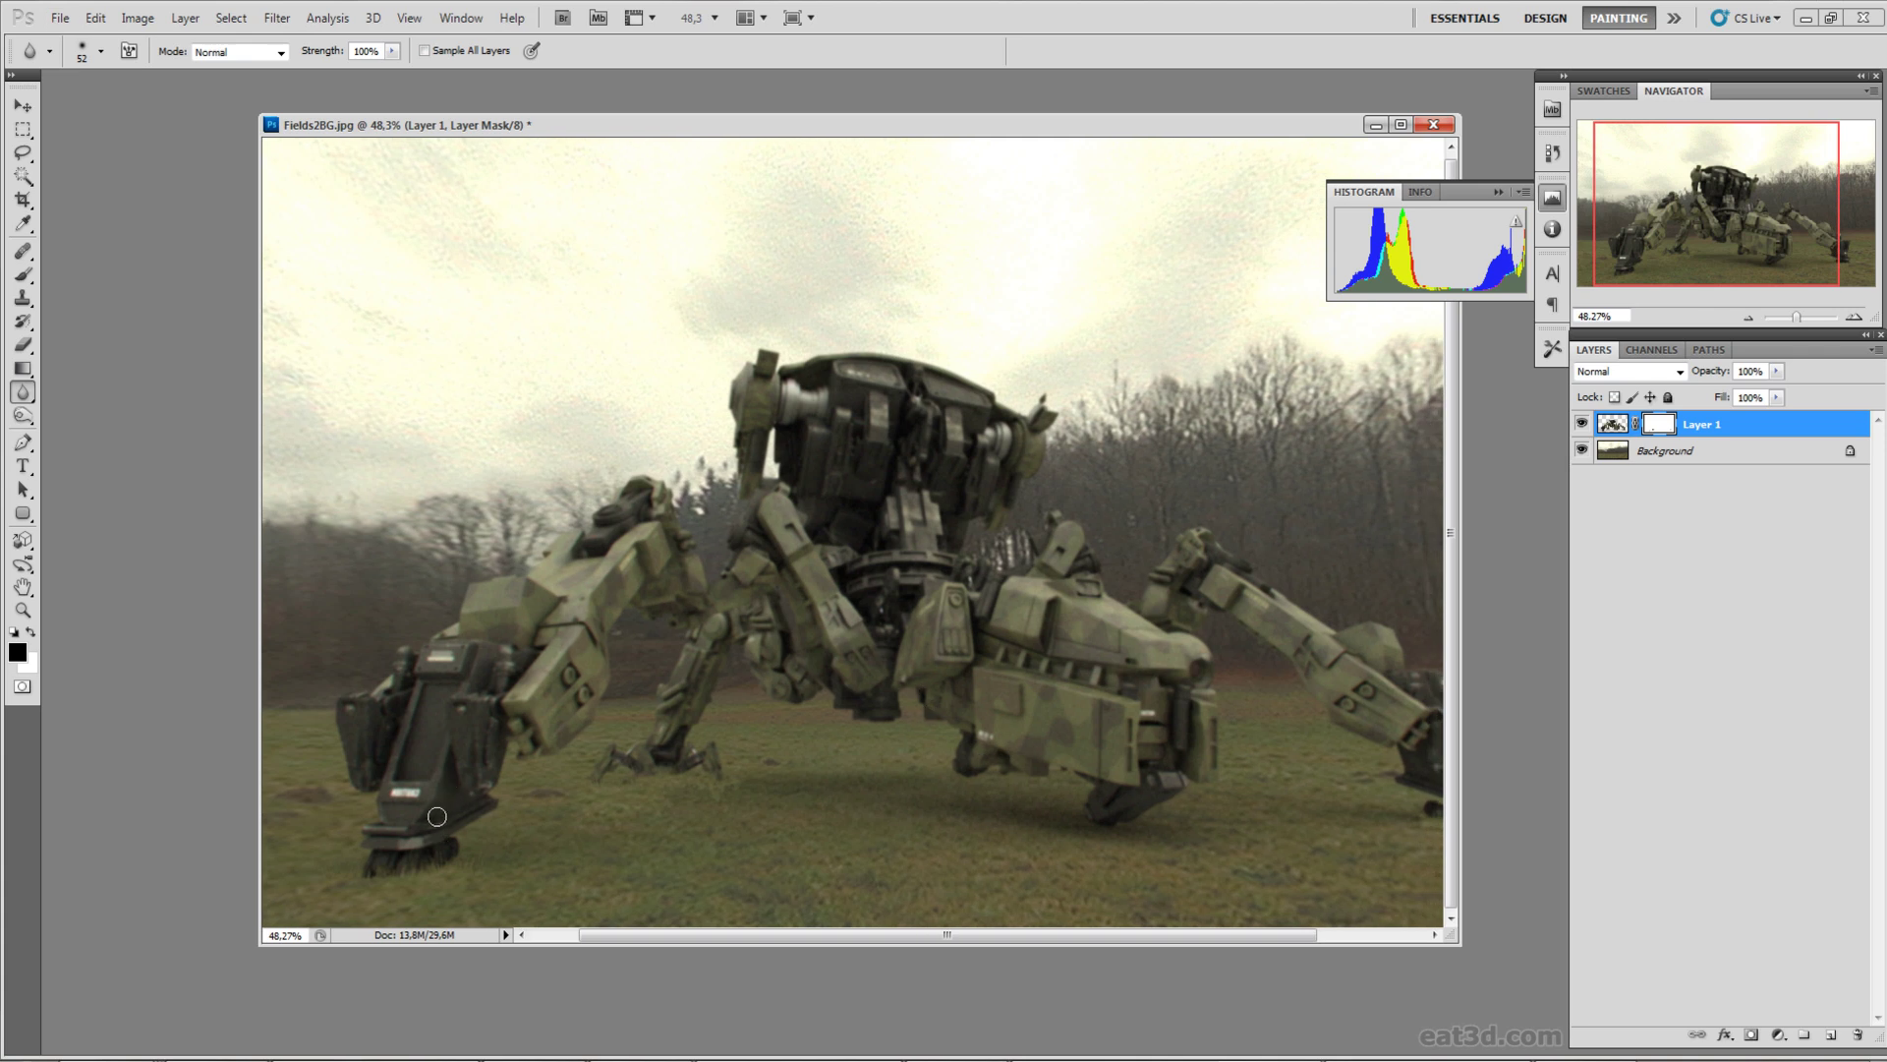
{"action": "left_click_drag", "start_coordinate": [1020, 798], "coordinate": [783, 764]}
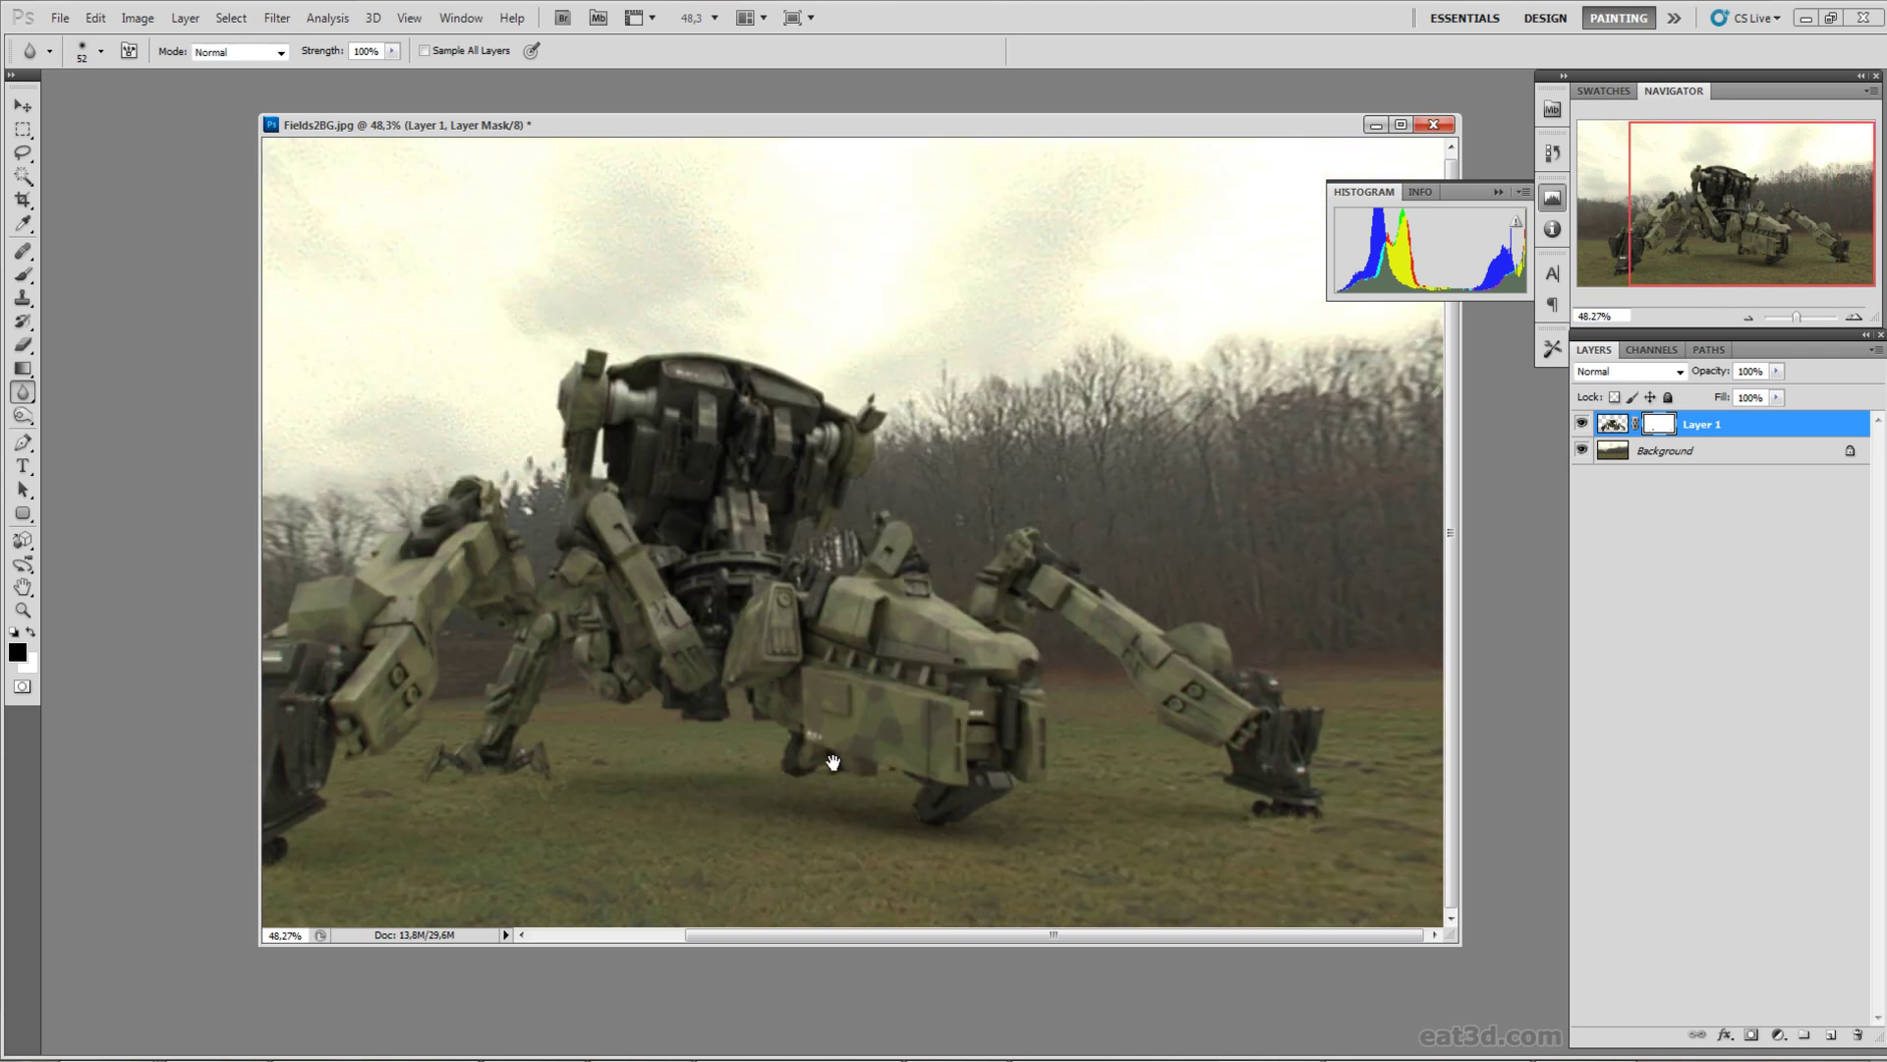
{"action": "left_click_drag", "start_coordinate": [982, 755], "coordinate": [1112, 755]}
{"action": "scroll", "coordinate": [1052, 758], "scroll_direction": "down", "scroll_amount": 1}
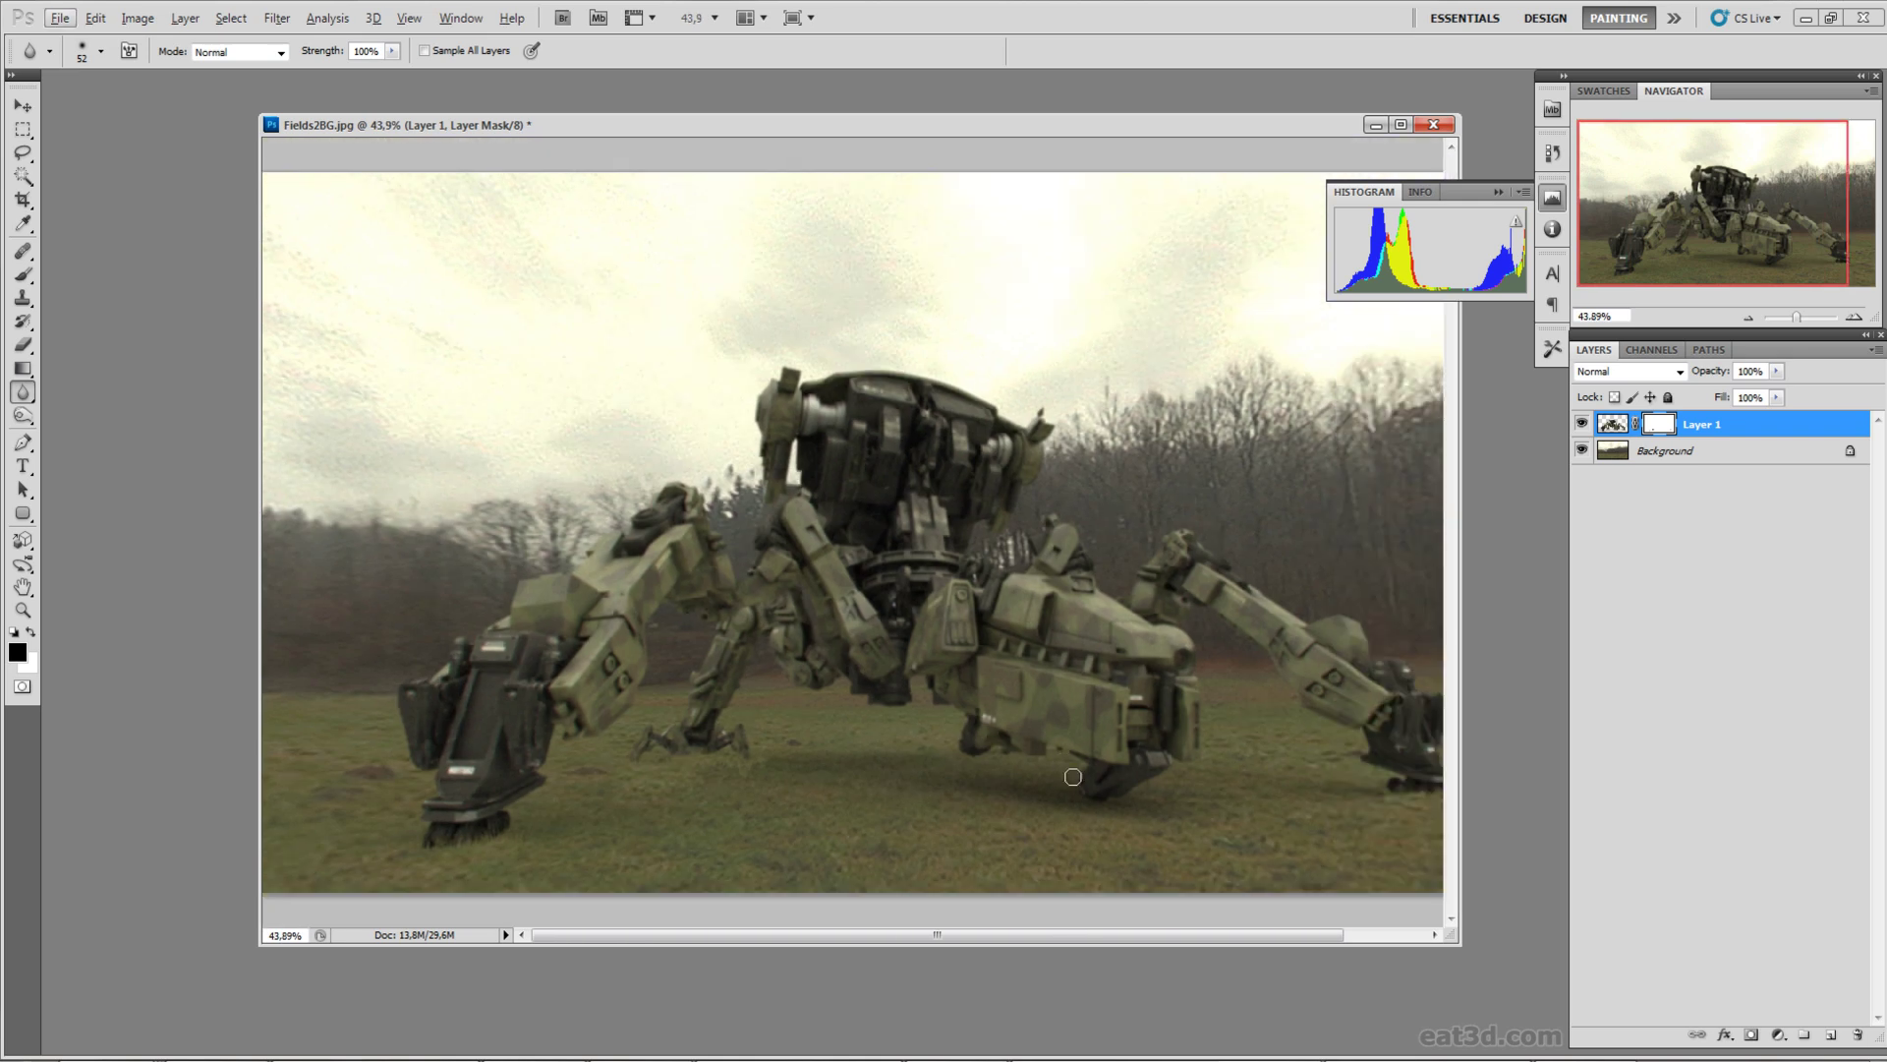
{"action": "scroll", "coordinate": [1078, 789], "scroll_direction": "up", "scroll_amount": 1}
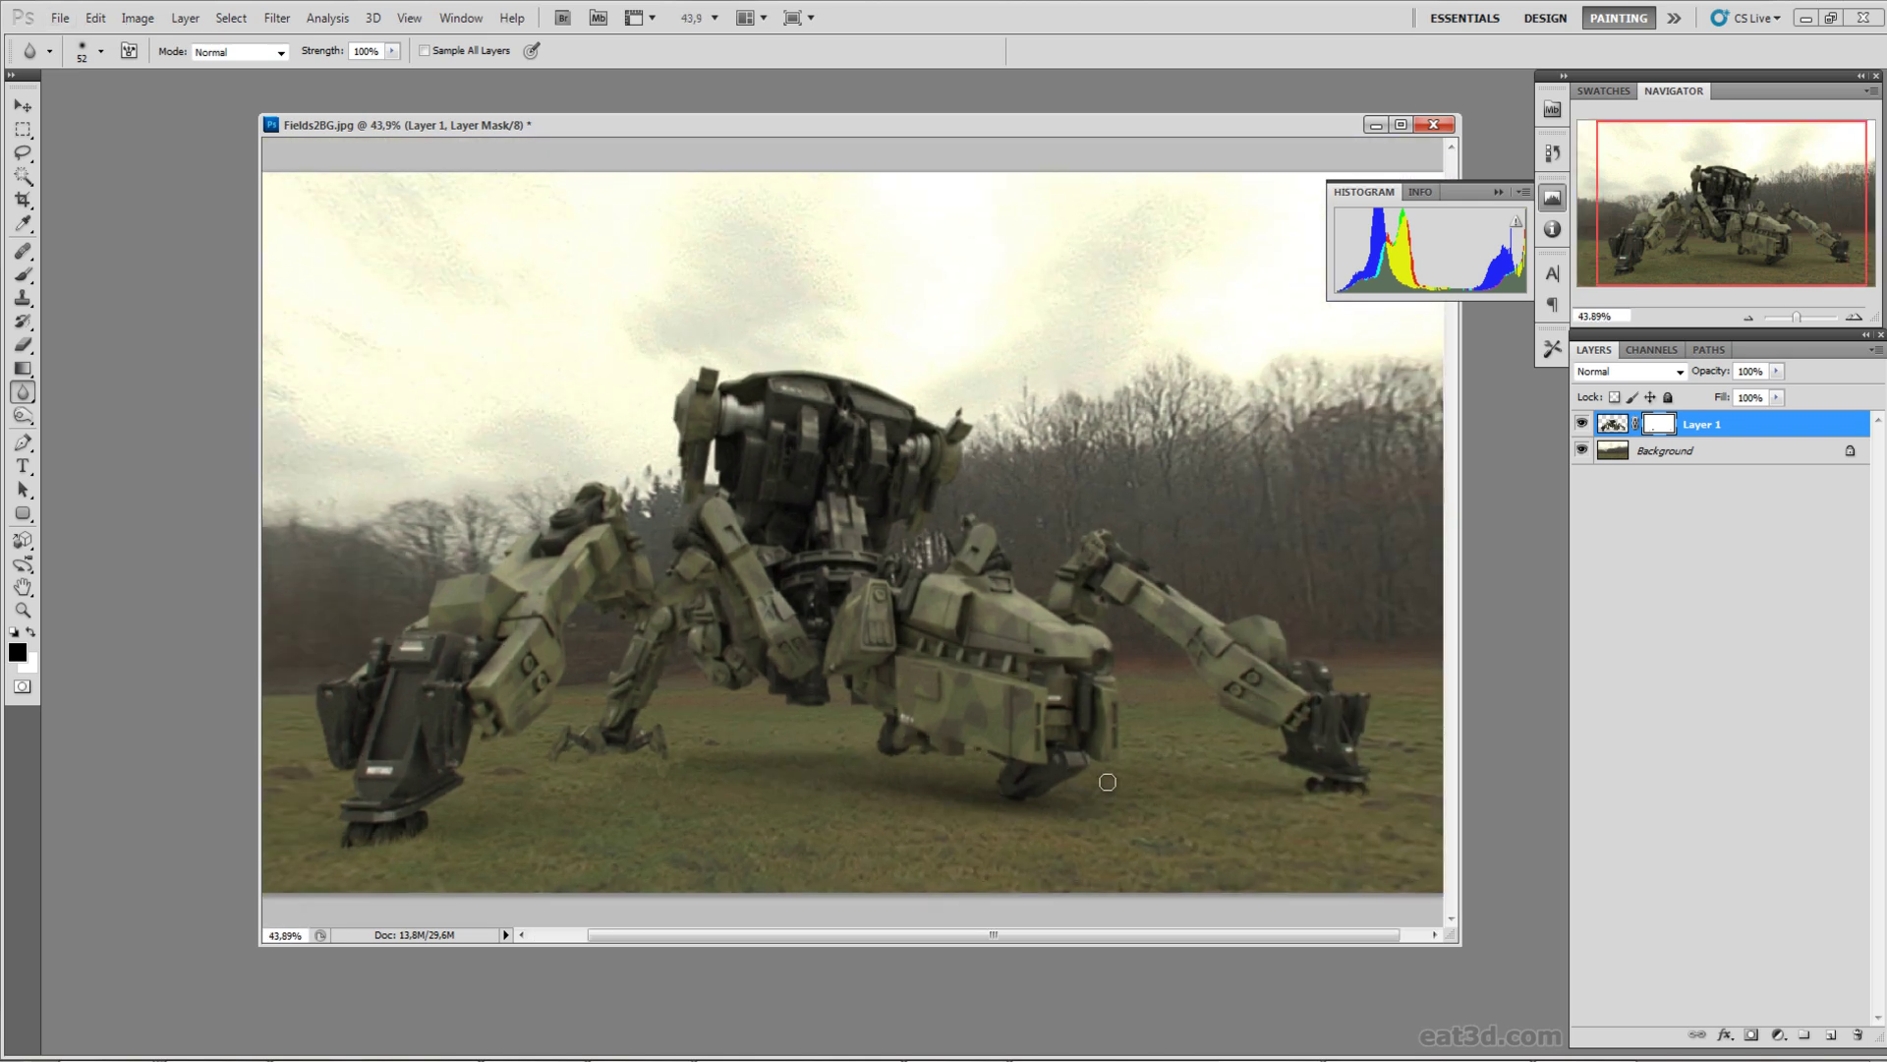
{"action": "left_click_drag", "start_coordinate": [1248, 825], "coordinate": [1375, 796]}
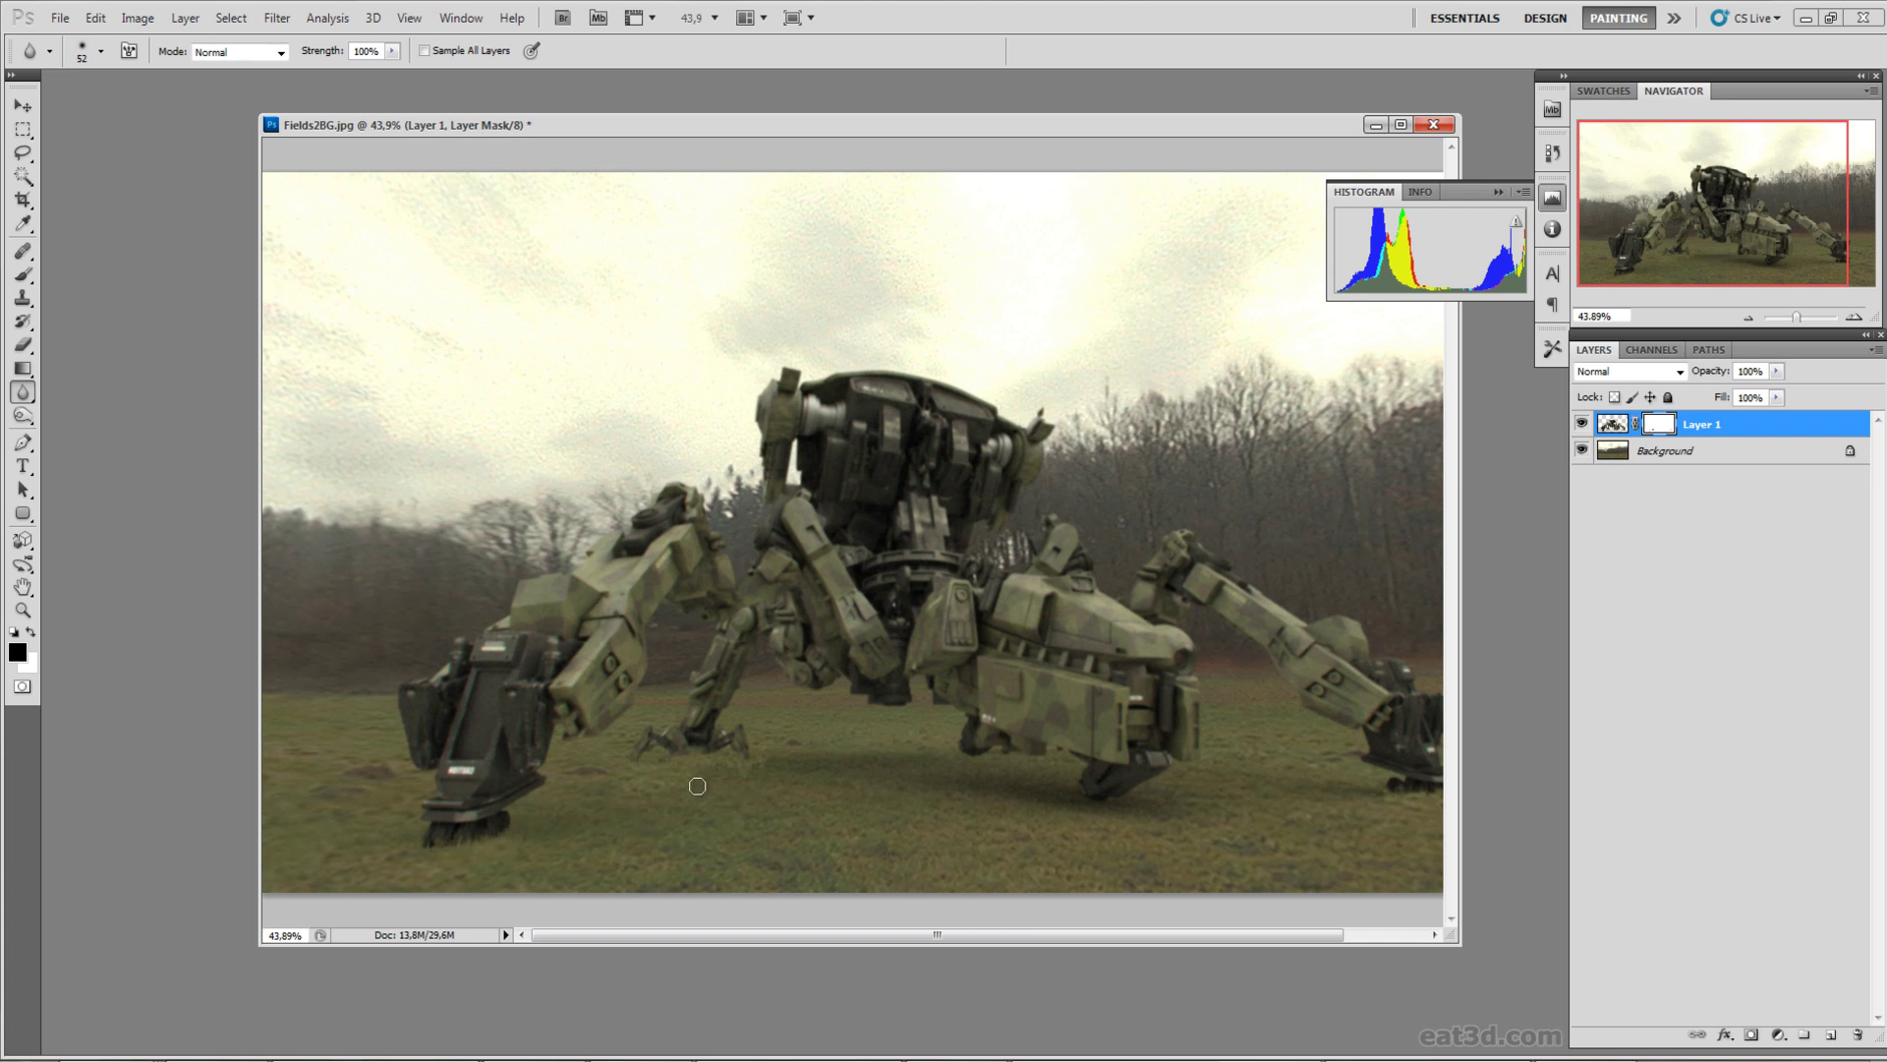
{"action": "left_click_drag", "start_coordinate": [729, 815], "coordinate": [712, 811]}
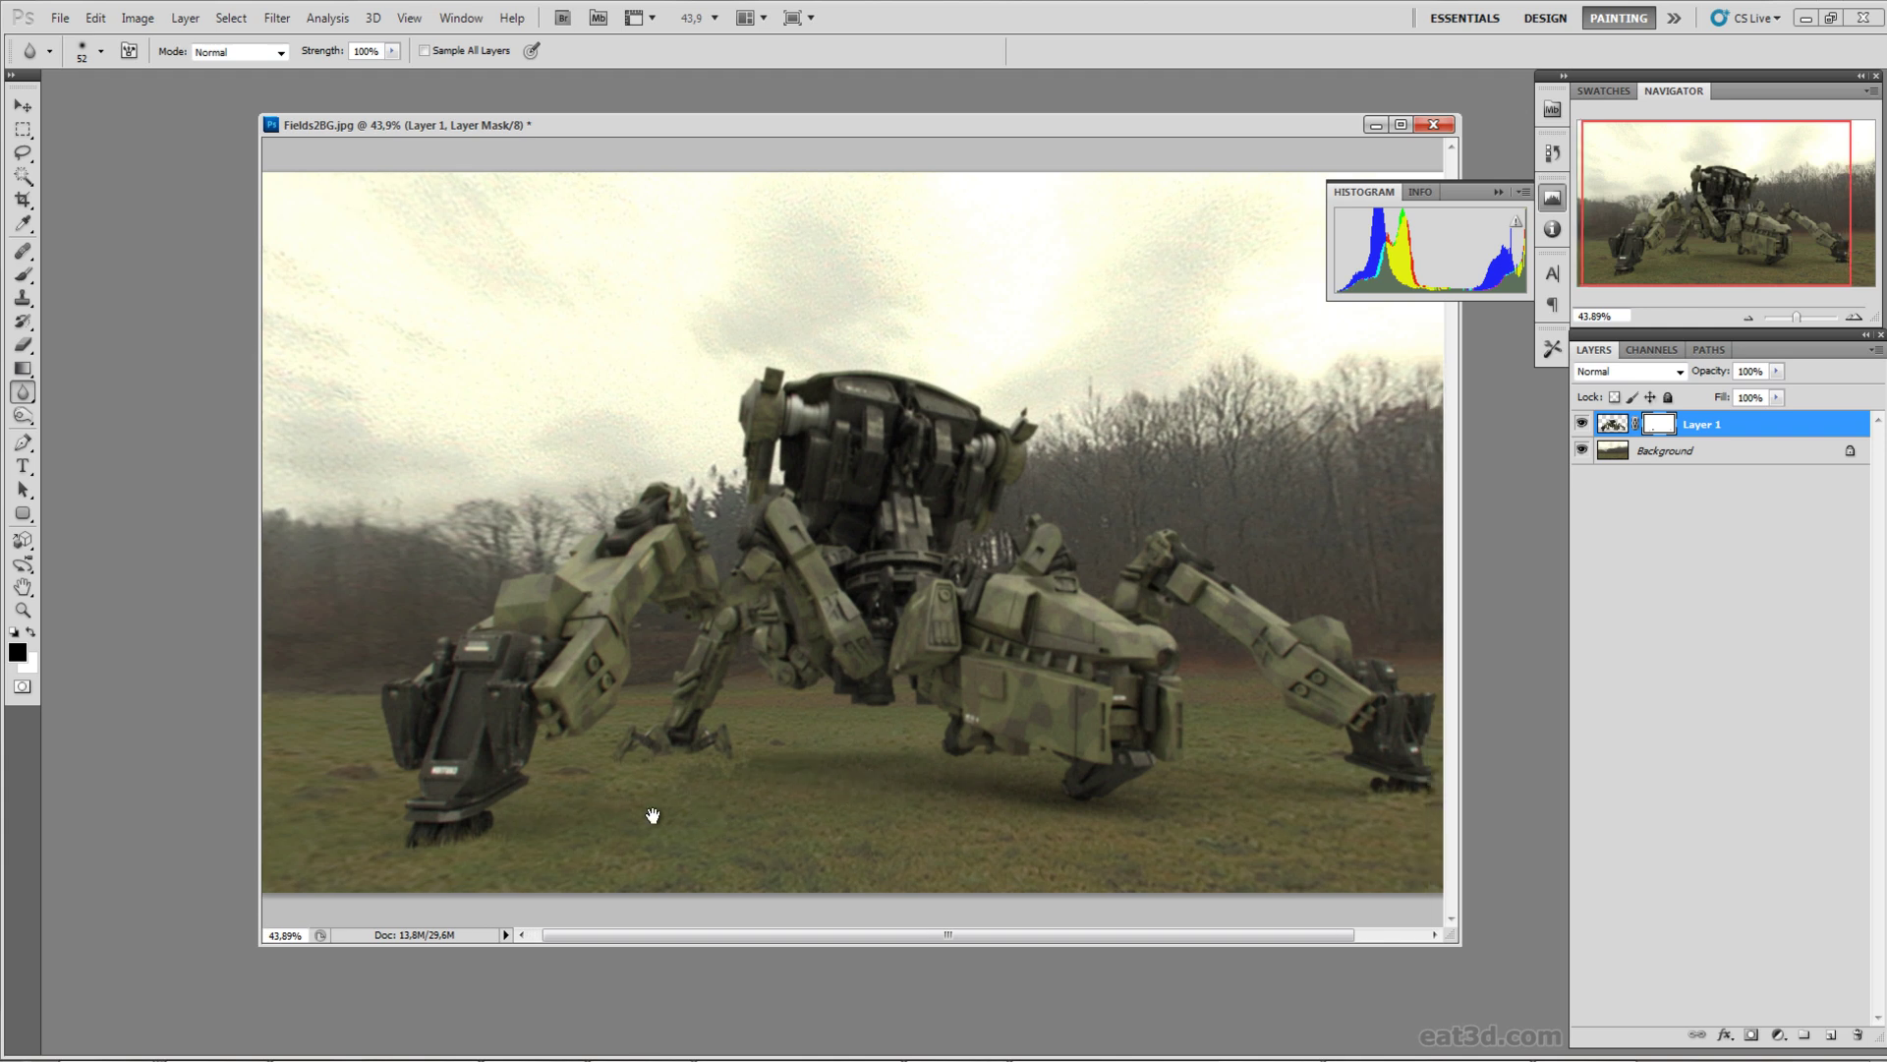
{"action": "scroll", "coordinate": [629, 818], "scroll_direction": "left", "scroll_amount": 1}
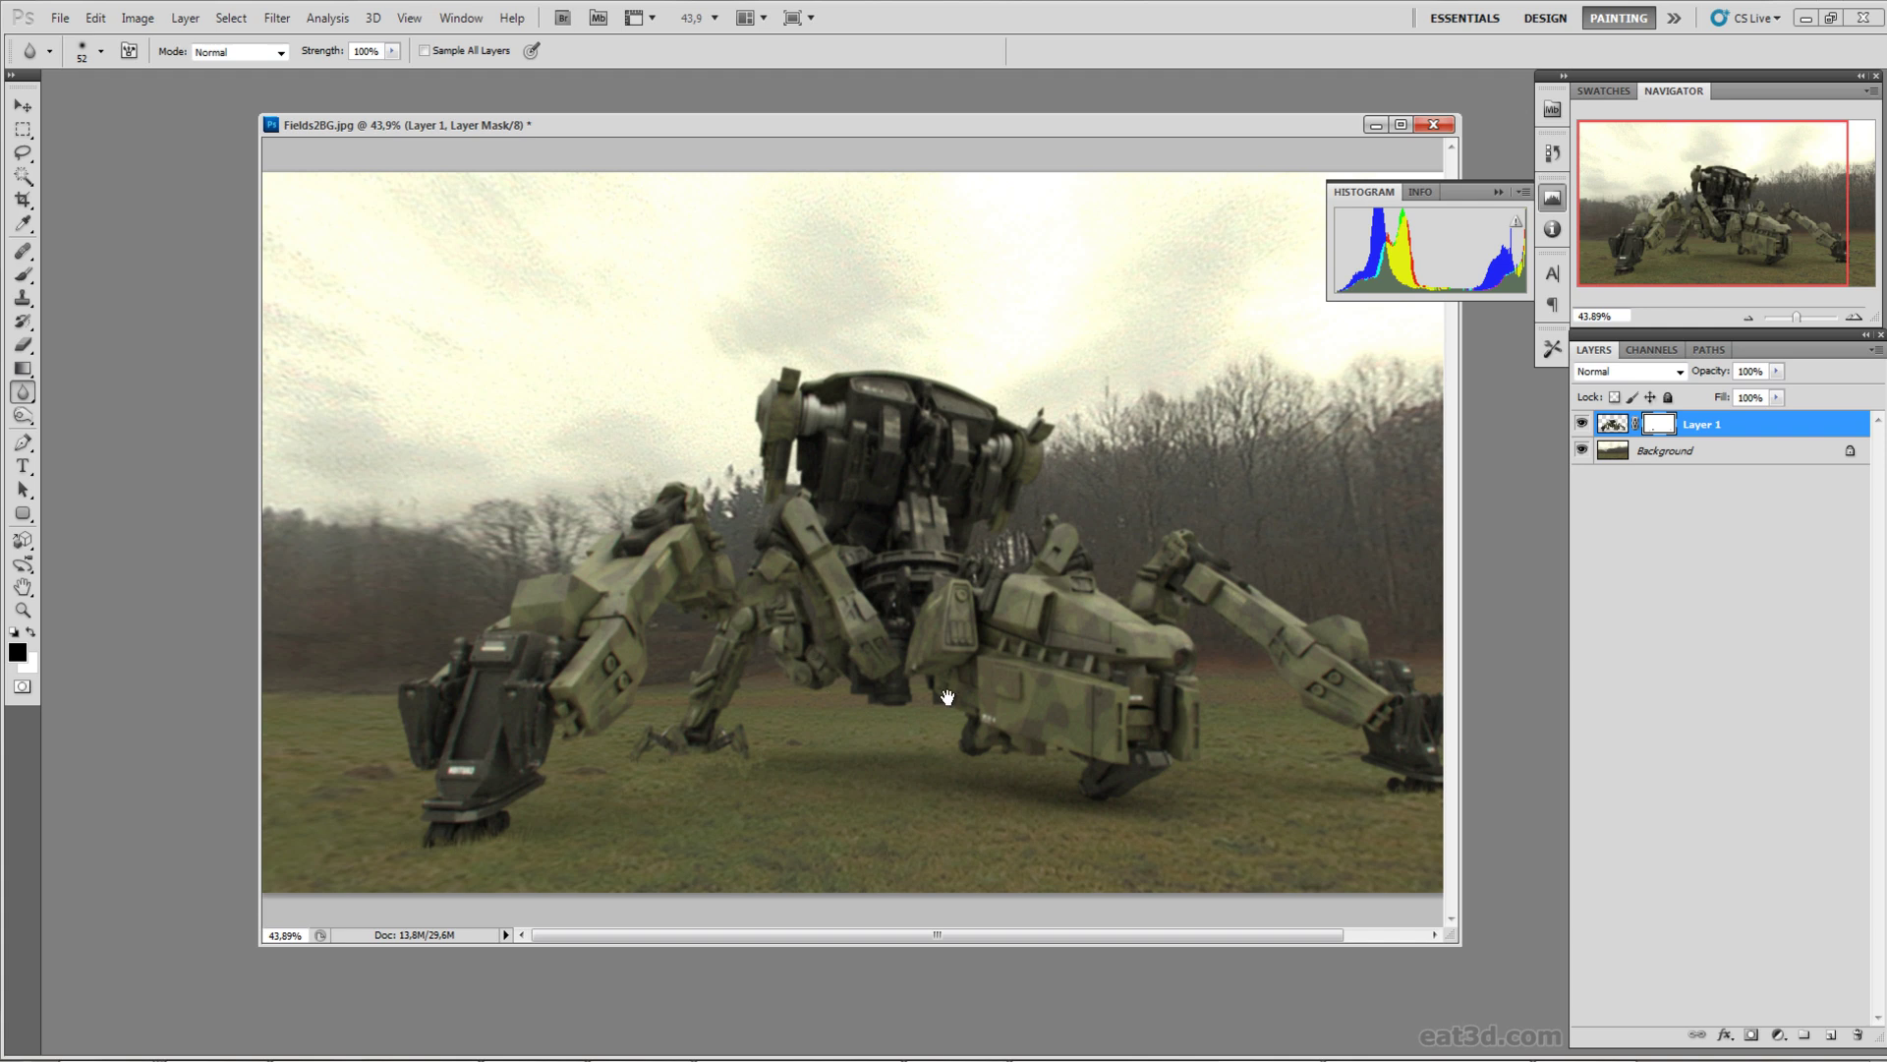
{"action": "mouse_move", "coordinate": [947, 697]}
{"action": "left_mouse_down"}
{"action": "mouse_move", "coordinate": [925, 696]}
{"action": "mouse_move", "coordinate": [948, 690]}
{"action": "left_mouse_up"}
{"action": "scroll", "coordinate": [947, 689], "scroll_direction": "down", "scroll_amount": 1}
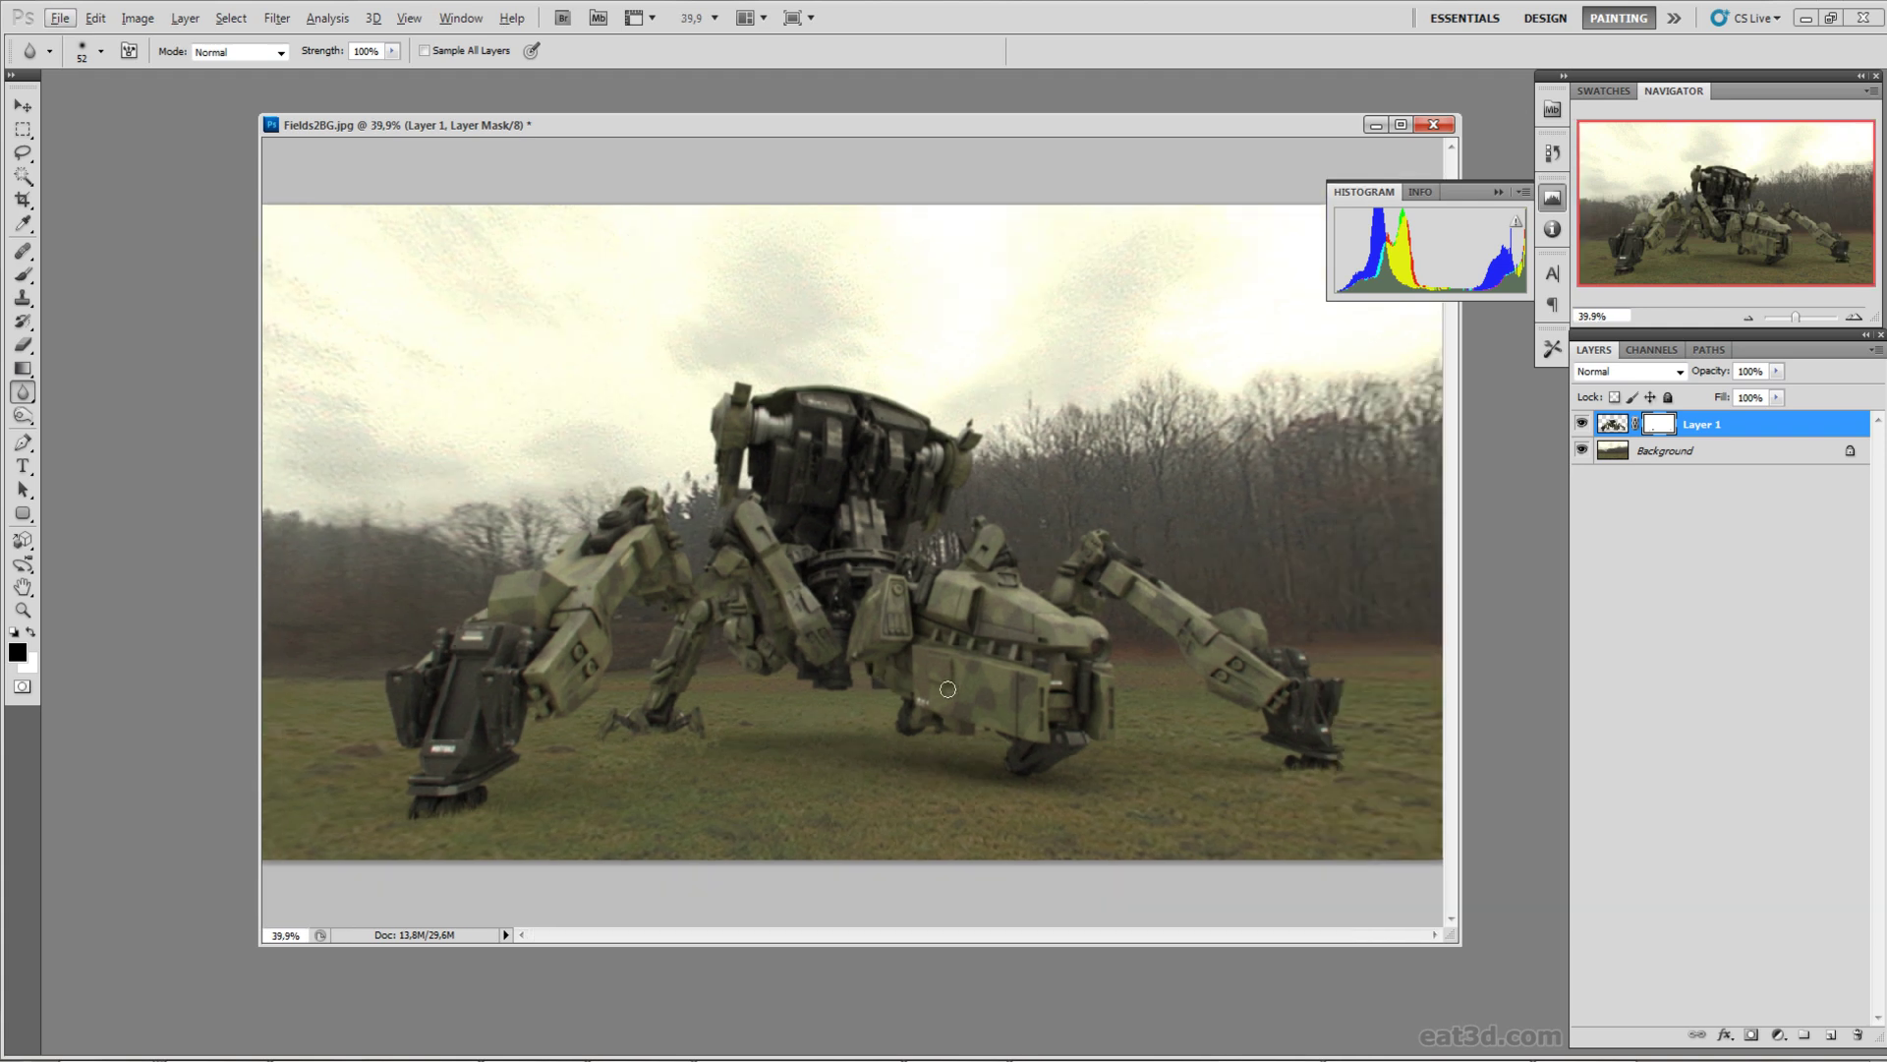
{"action": "key", "text": "space"}
Step: Start a Levels adjustment on the robot layer's image with input white at 175 and midtones at 0.78
{"action": "left_click", "coordinate": [1610, 429]}
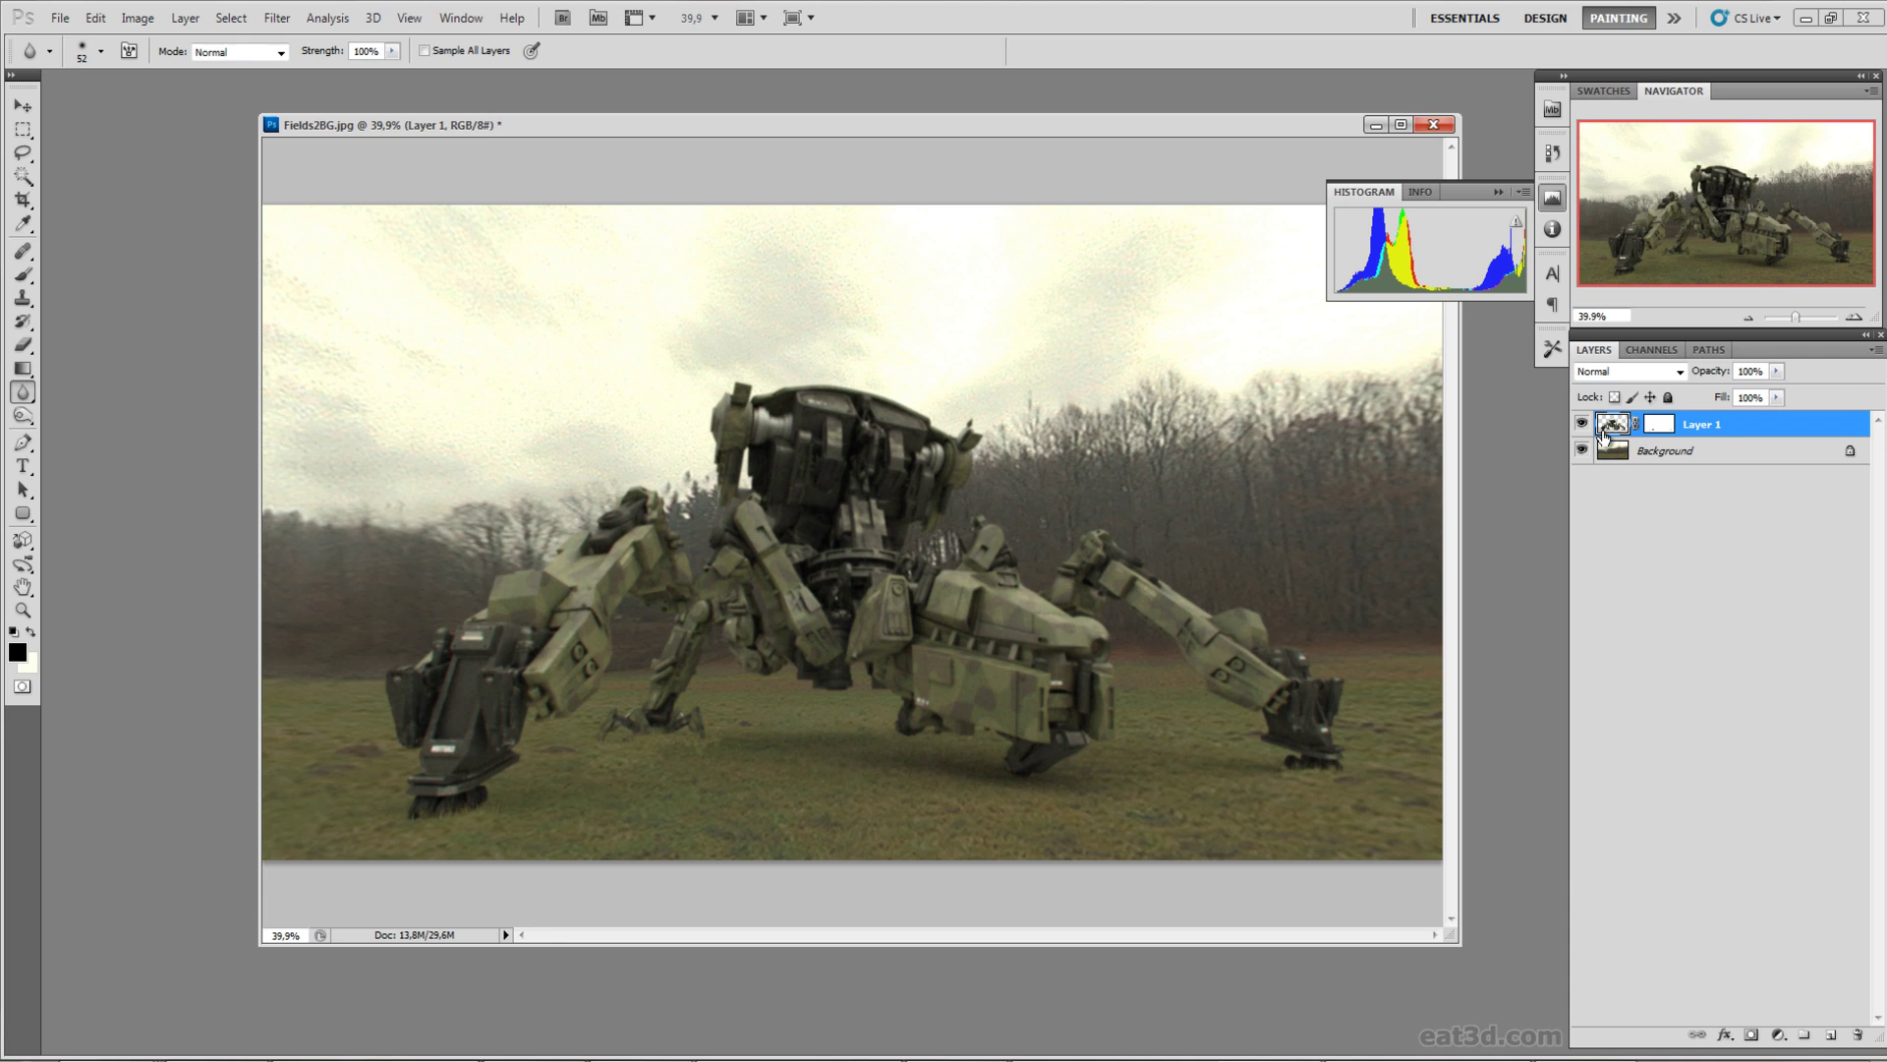
{"action": "key", "text": "ctrl+l"}
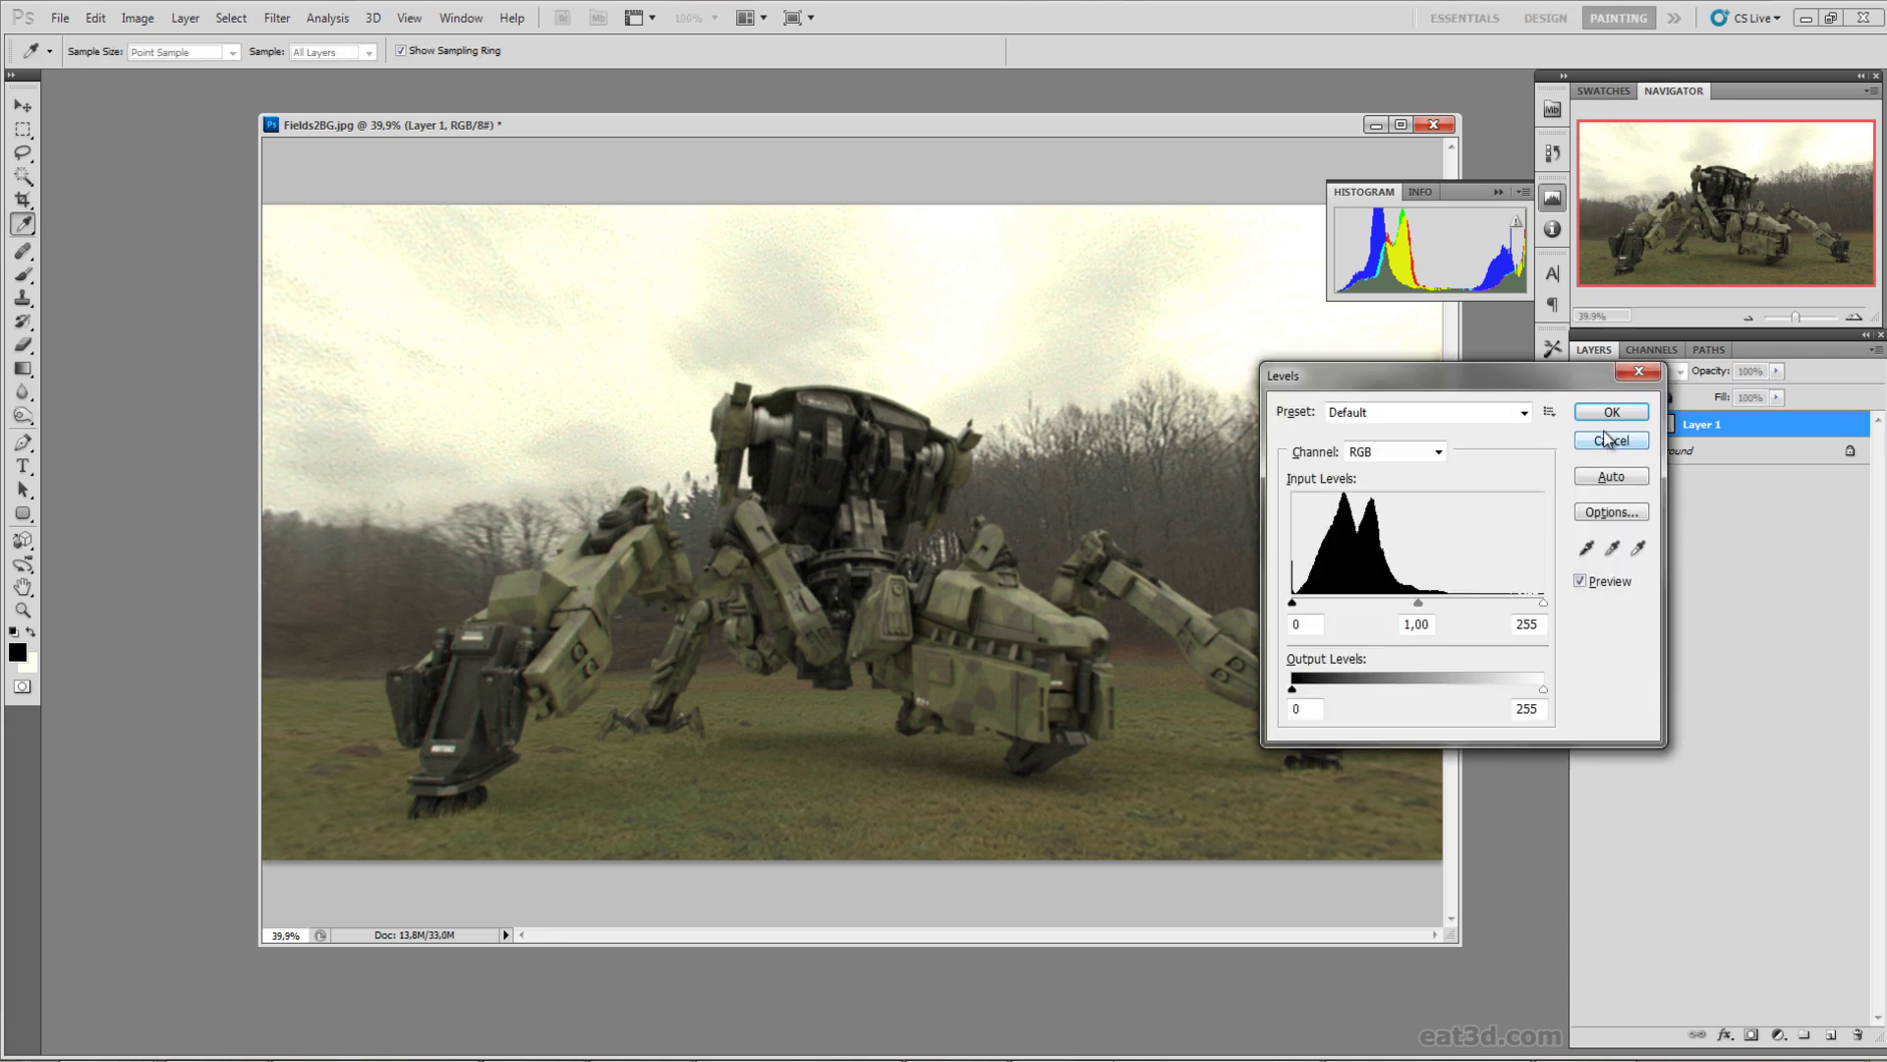
{"action": "left_click_drag", "start_coordinate": [1488, 374], "coordinate": [1047, 377]}
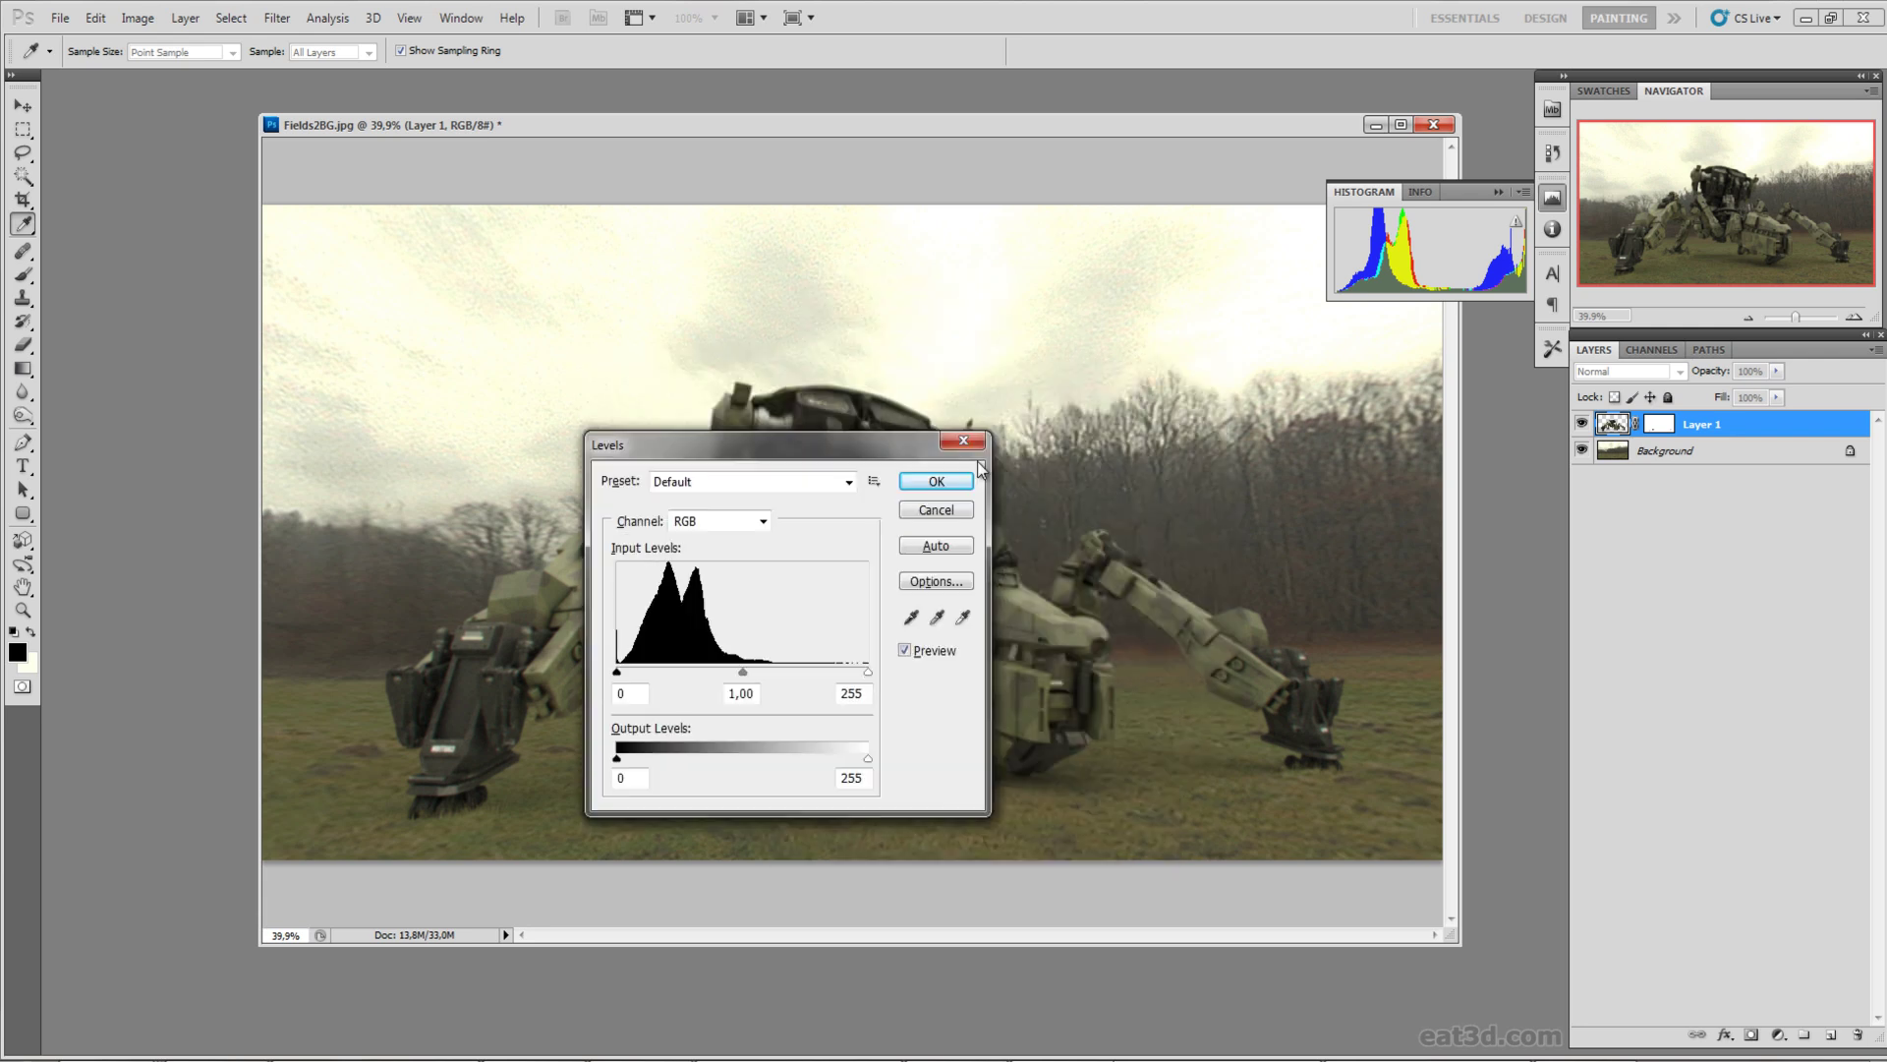
{"action": "left_click_drag", "start_coordinate": [1242, 449], "coordinate": [1240, 403]}
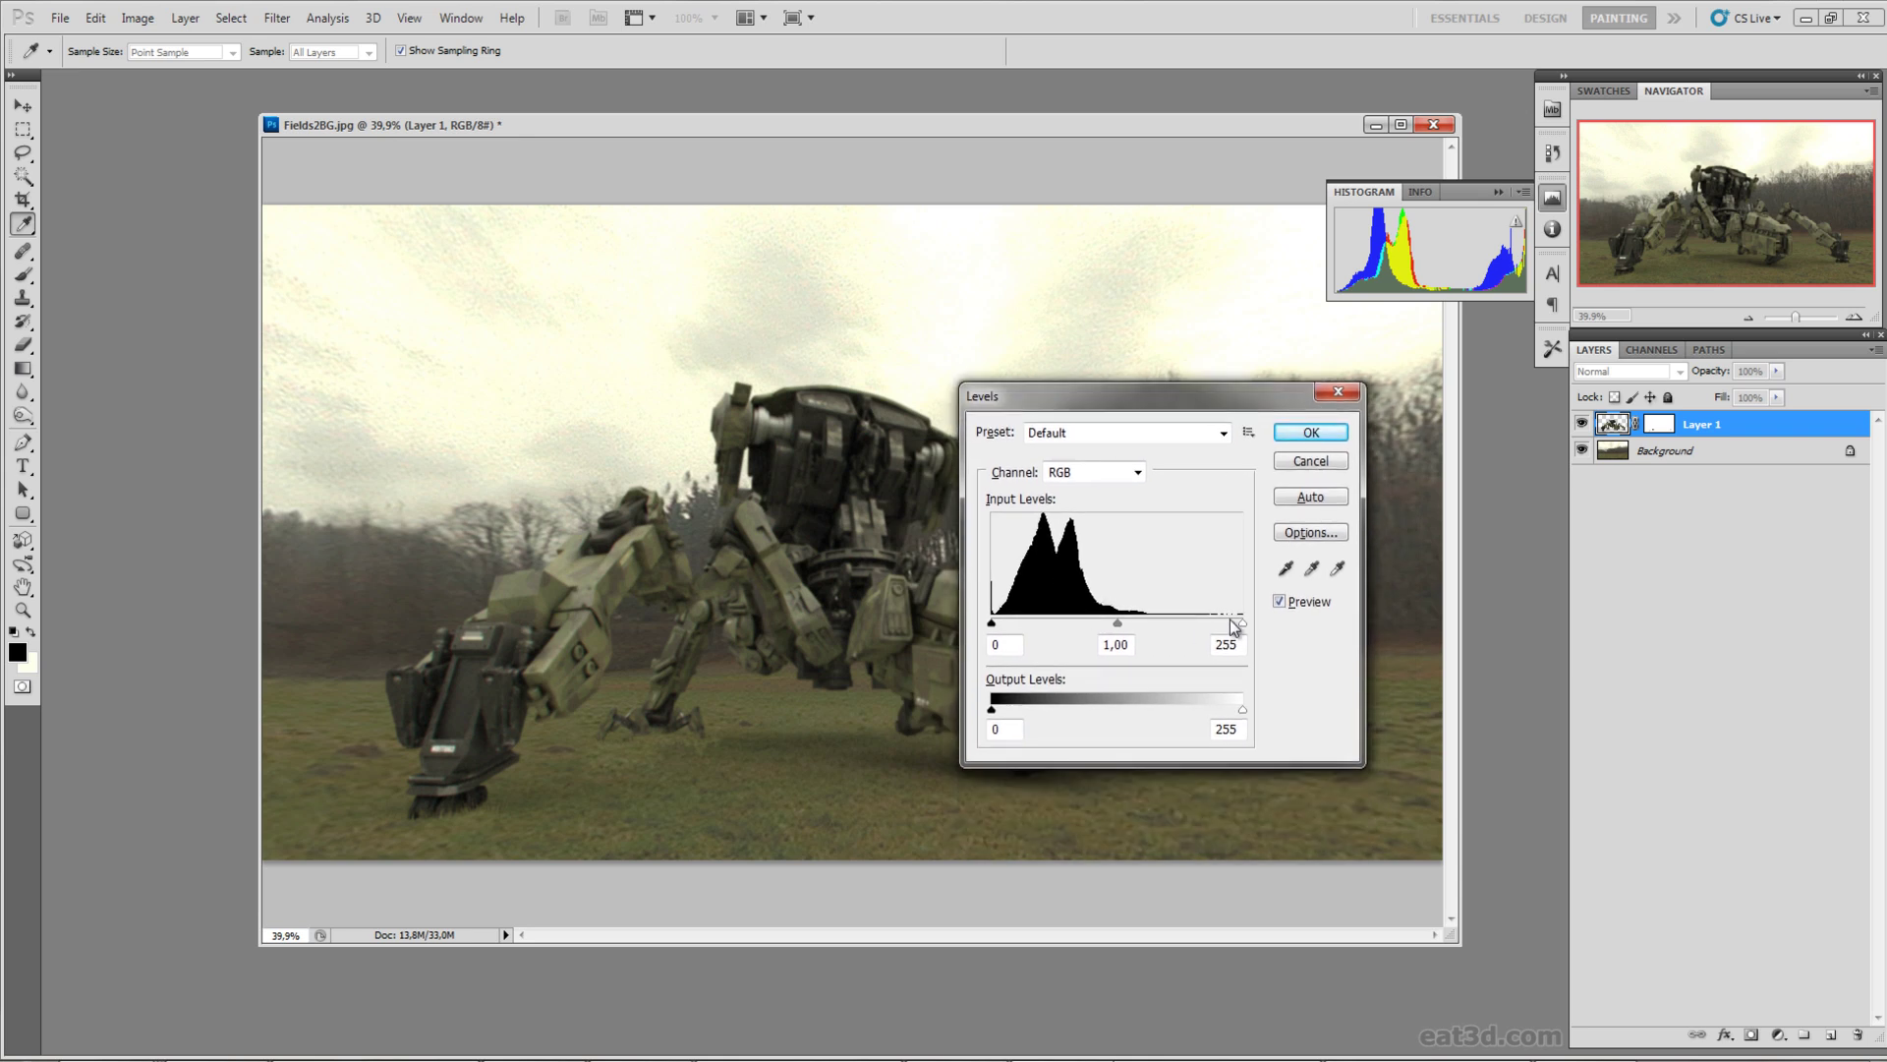
{"action": "left_click_drag", "start_coordinate": [1242, 623], "coordinate": [1163, 623]}
{"action": "left_click_drag", "start_coordinate": [1134, 410], "coordinate": [1321, 409]}
{"action": "left_click_drag", "start_coordinate": [1279, 630], "coordinate": [1285, 630]}
{"action": "left_click", "coordinate": [1277, 623]}
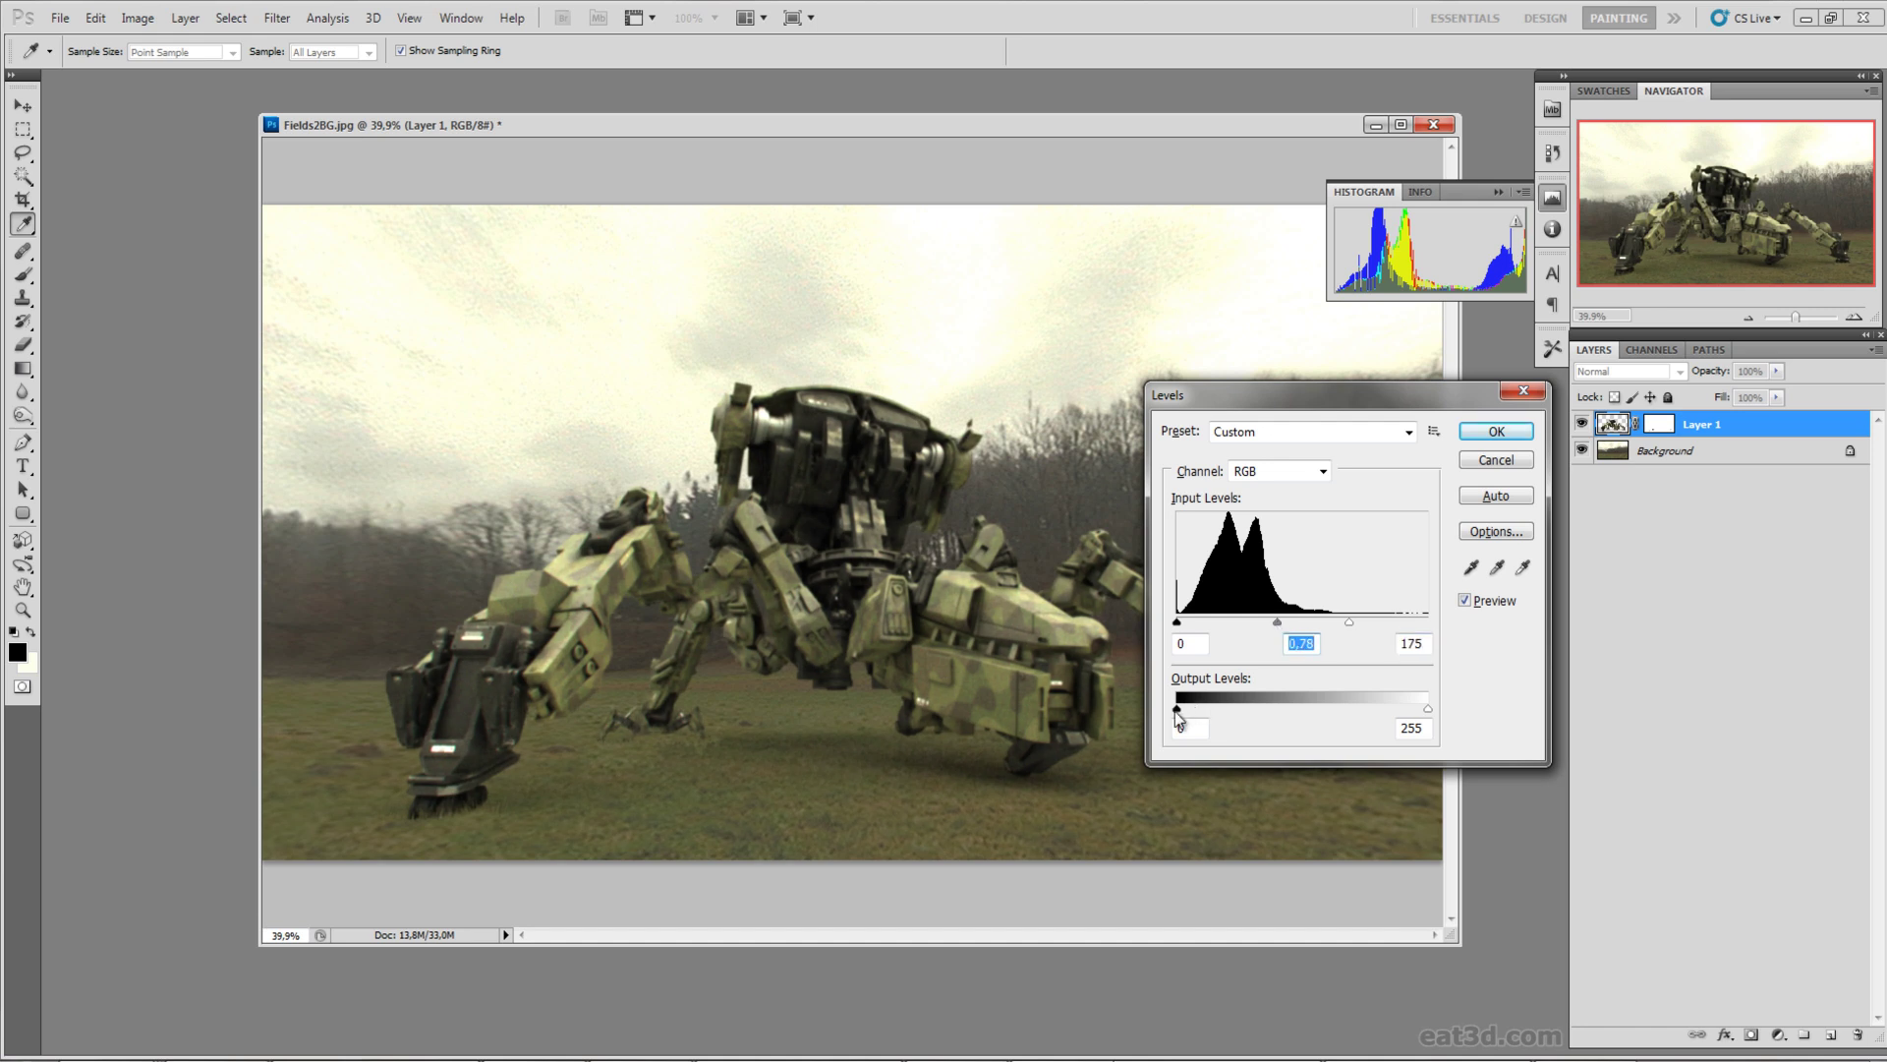
Step: Raise the output black level to 7, refine midtones to about 0.69 and input white to about 186, apply Levels and compare before and after
{"action": "left_click_drag", "start_coordinate": [1178, 710], "coordinate": [1185, 709]}
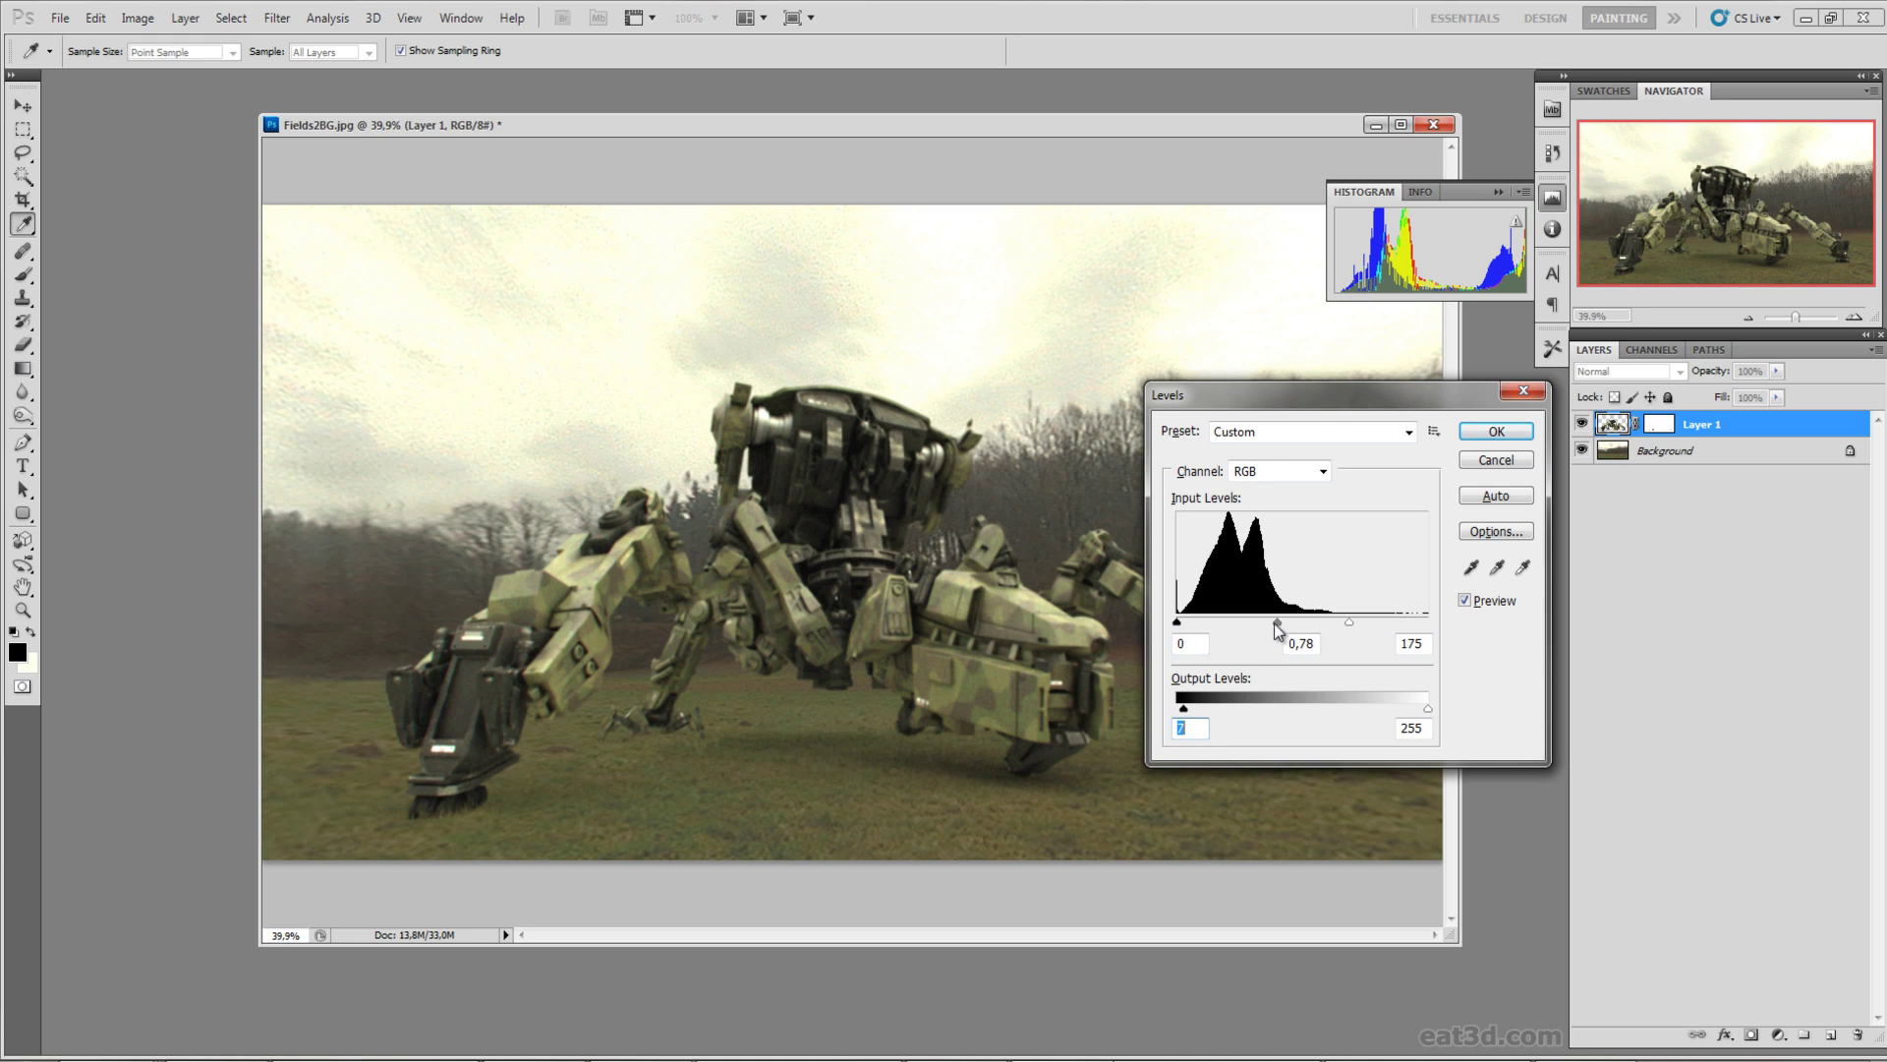
{"action": "mouse_move", "coordinate": [1276, 623]}
{"action": "left_mouse_down"}
{"action": "mouse_move", "coordinate": [1360, 623]}
{"action": "mouse_move", "coordinate": [1283, 623]}
{"action": "left_mouse_up"}
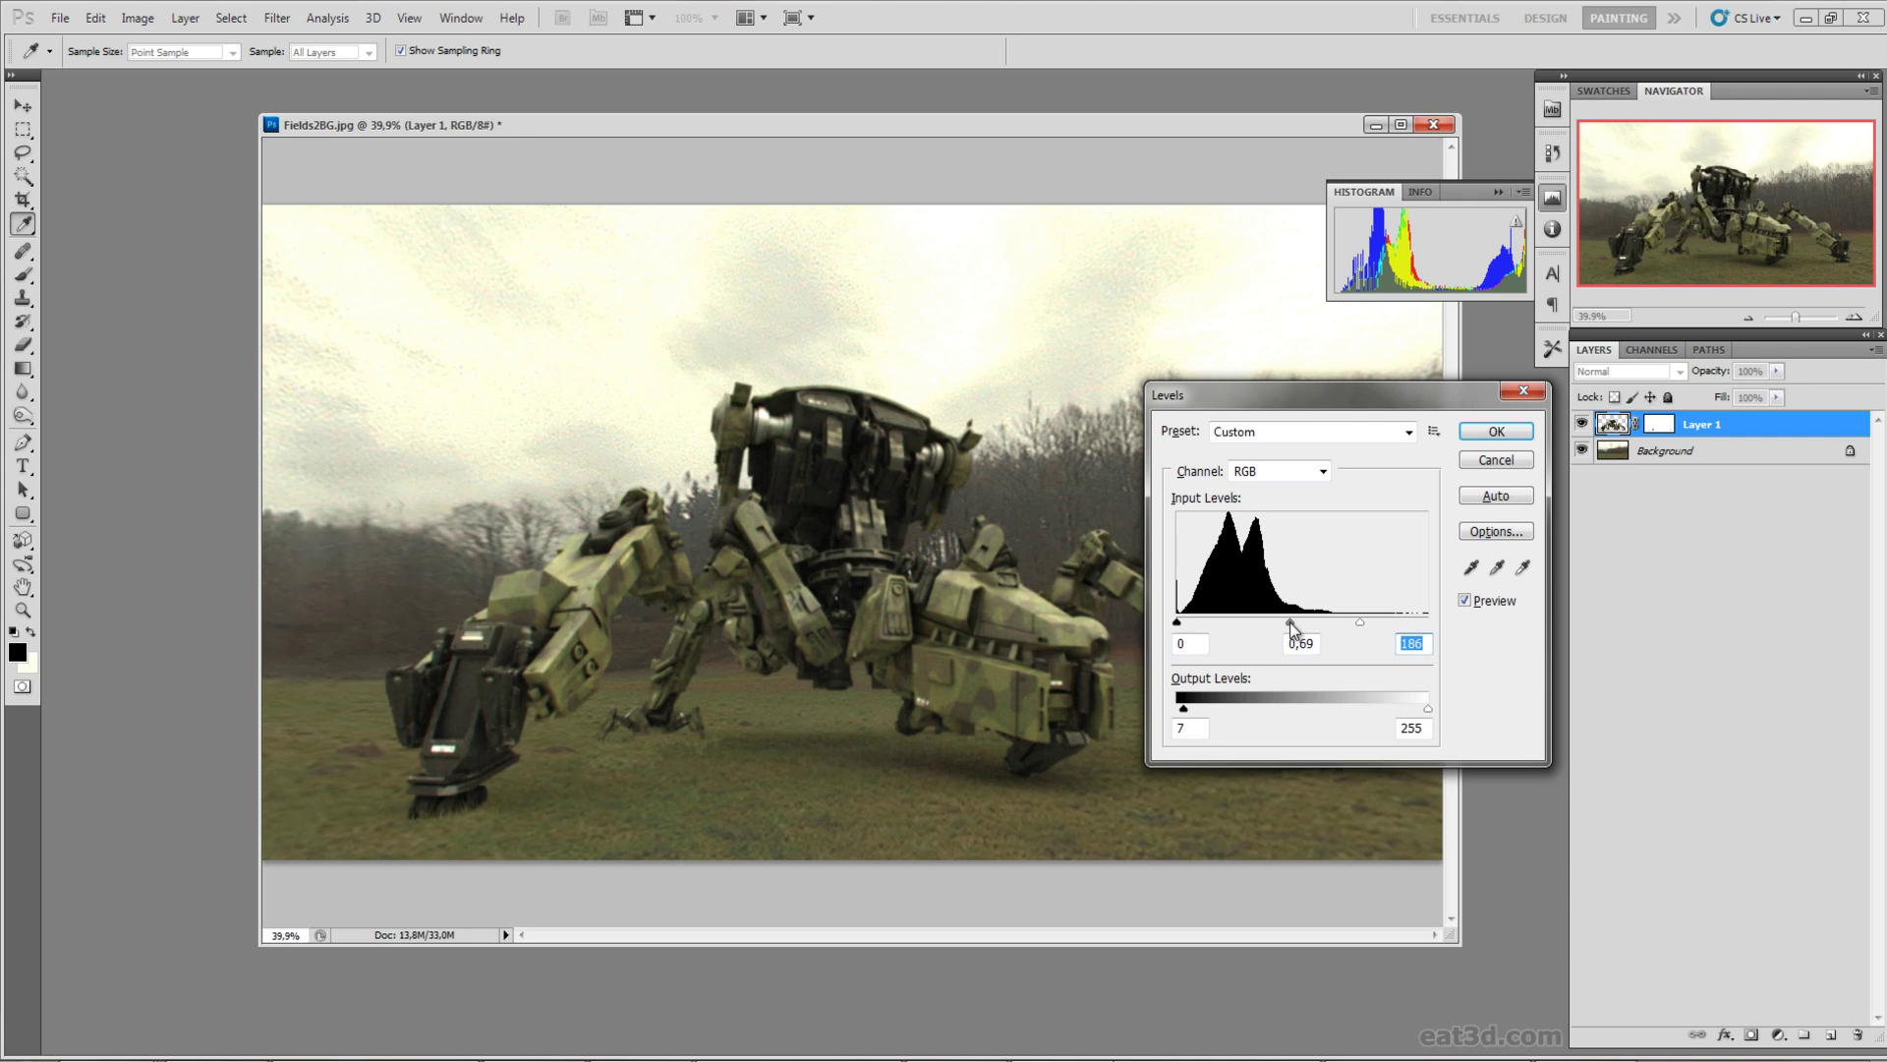
{"action": "left_click", "coordinate": [1289, 621]}
{"action": "left_click_drag", "start_coordinate": [1360, 623], "coordinate": [1357, 623]}
{"action": "left_click", "coordinate": [1497, 432]}
{"action": "key", "text": "r"}
{"action": "key", "text": "ctrl+z"}
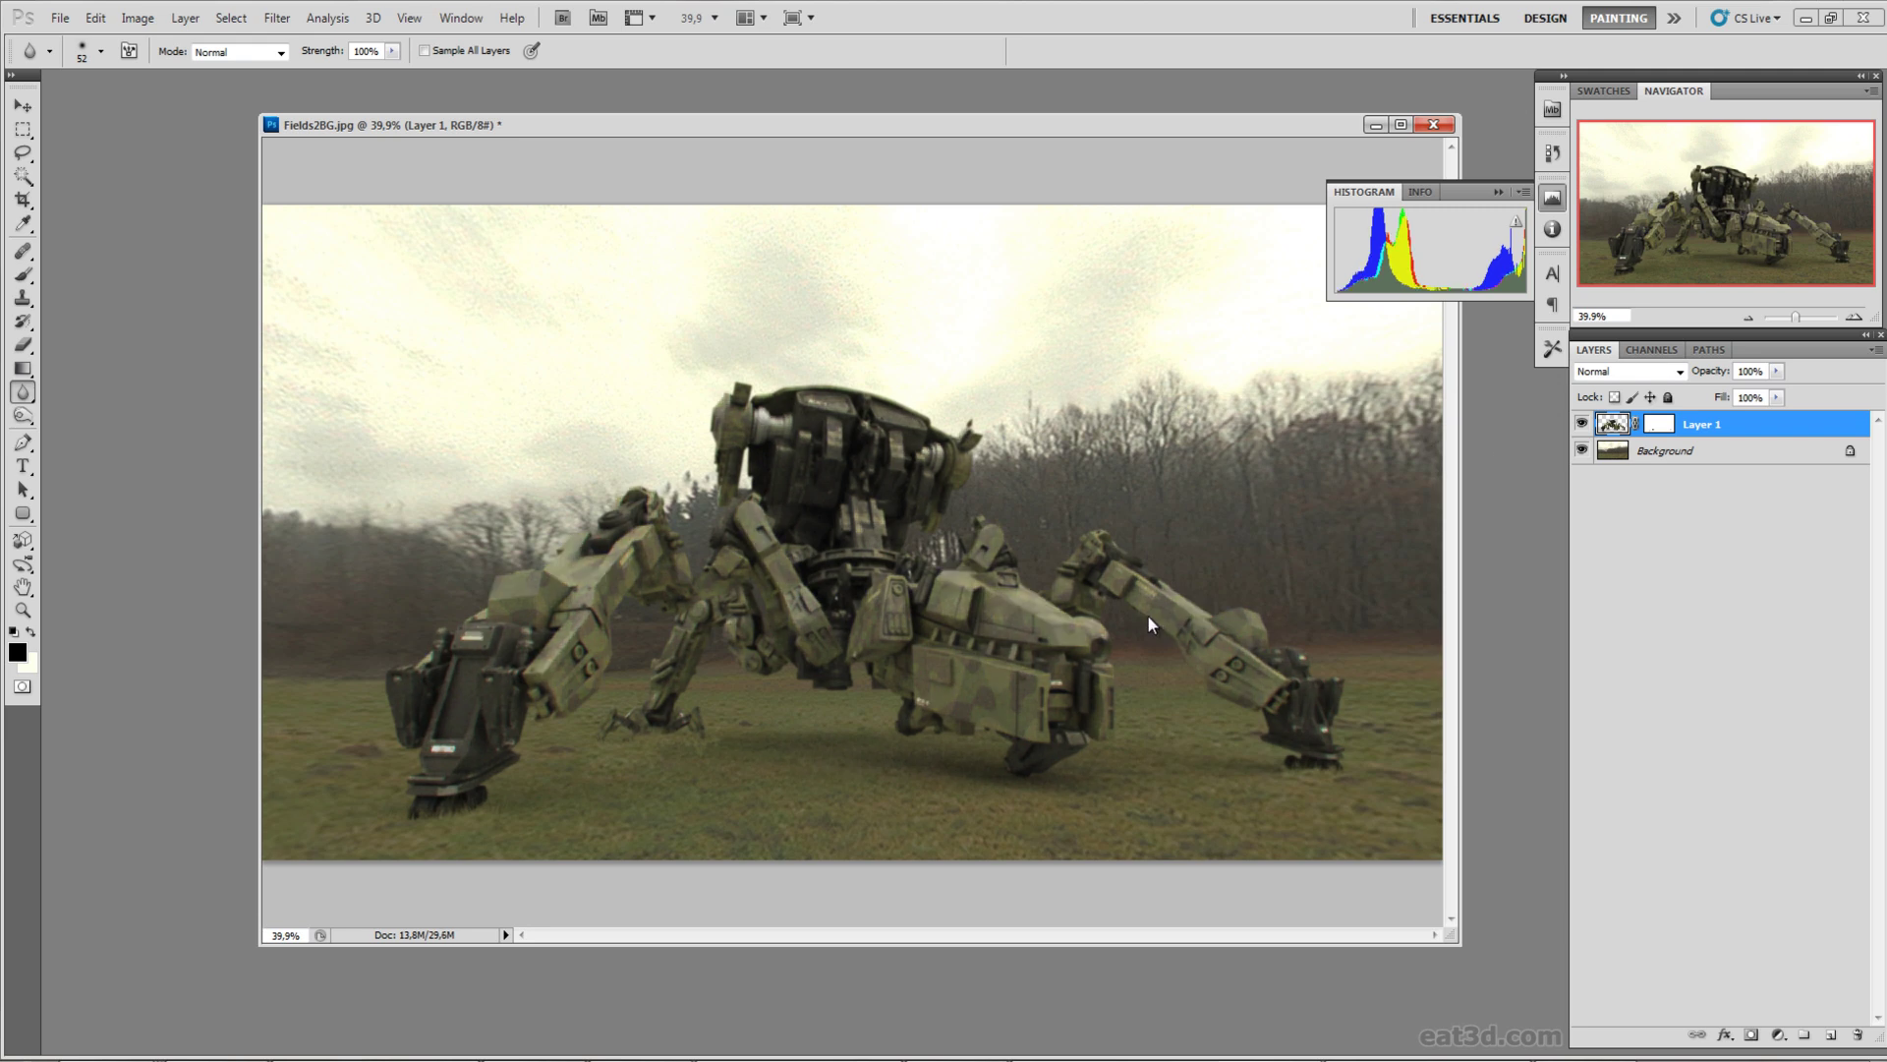
{"action": "key", "text": "ctrl+z"}
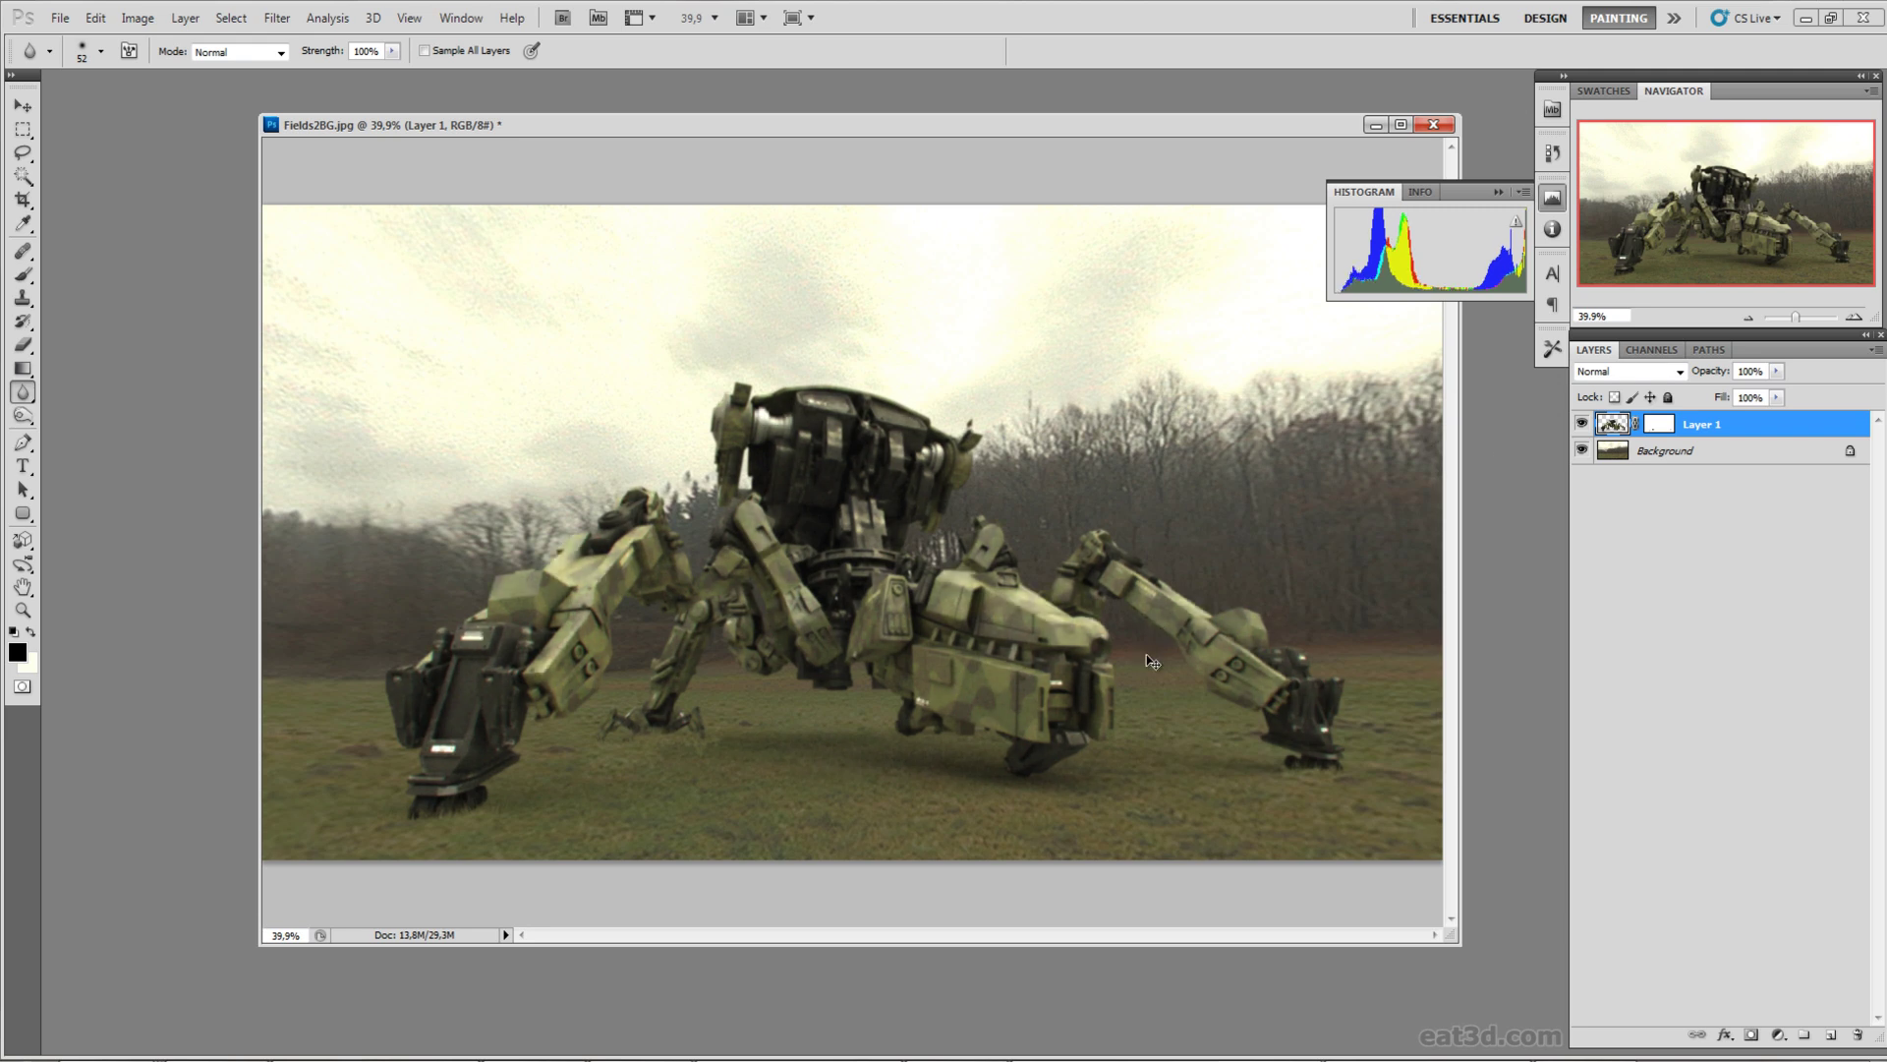
Step: Reduce the robot layer's saturation moderately with Hue/Saturation
{"action": "key", "text": "ctrl+u"}
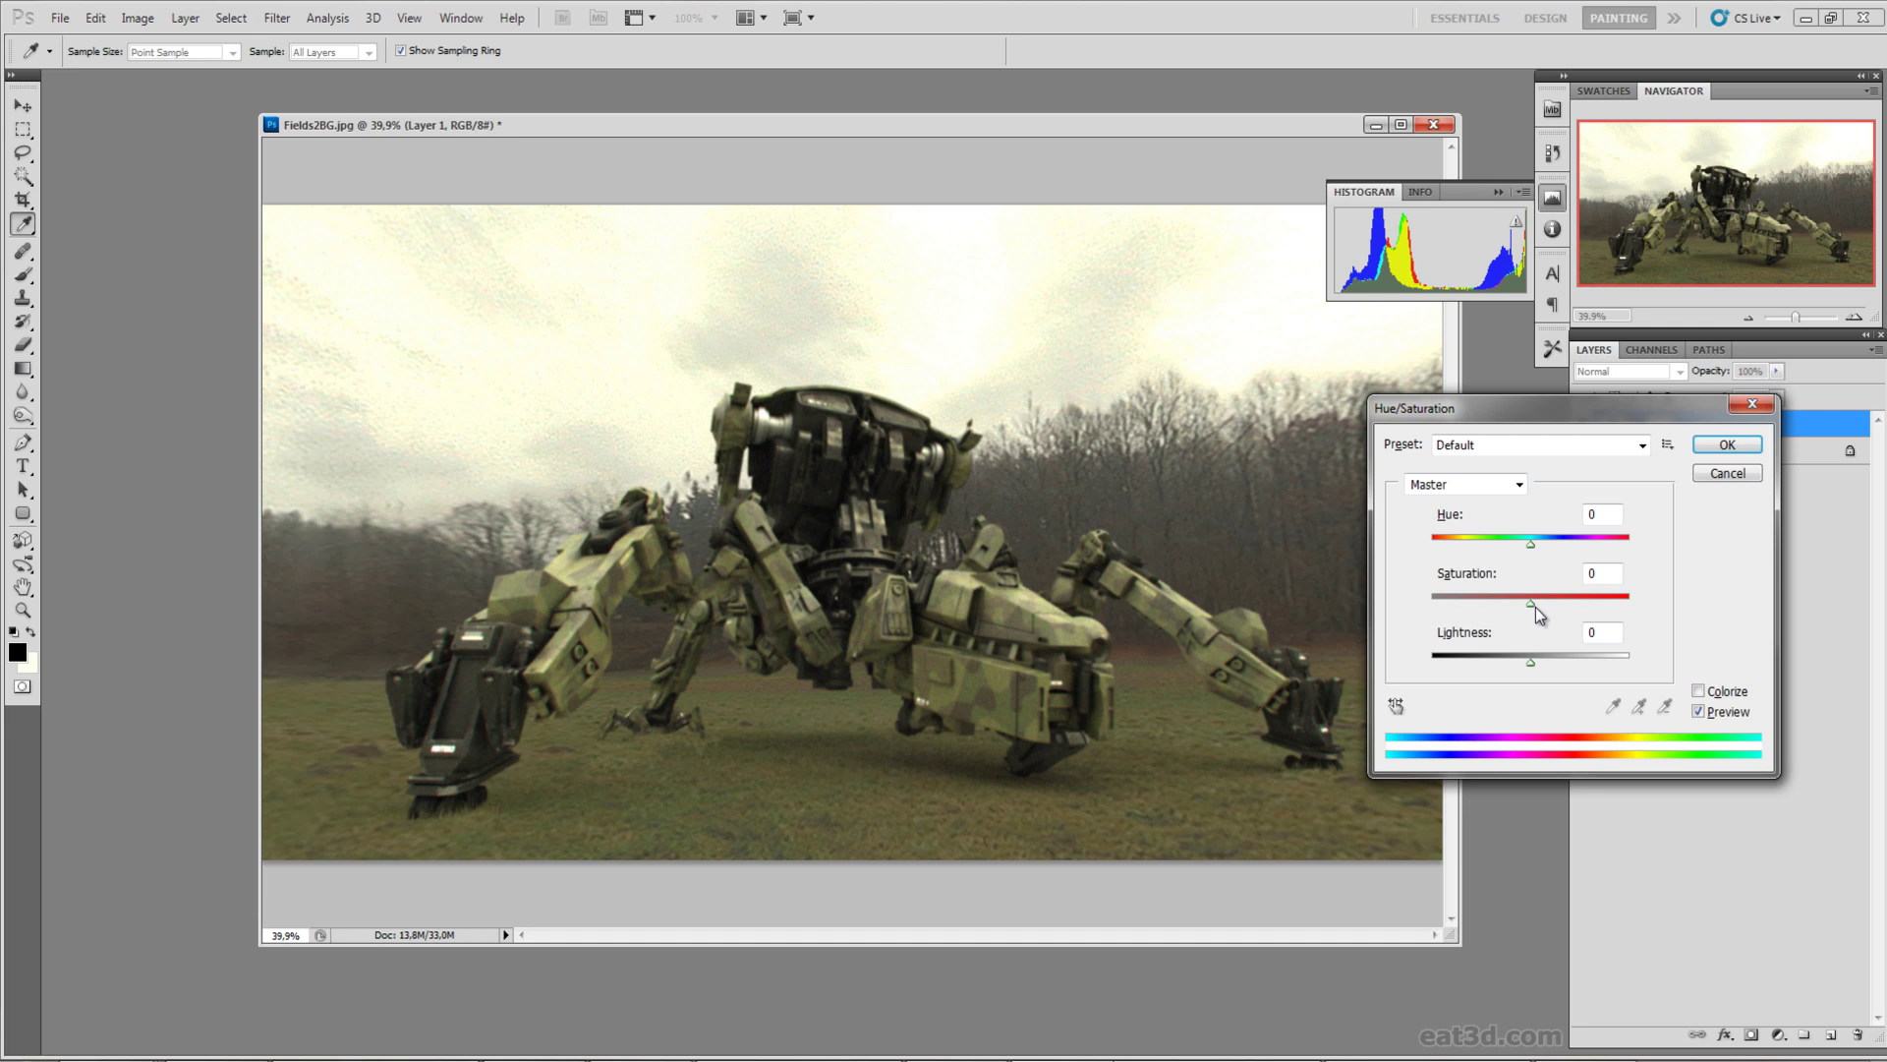
{"action": "left_click_drag", "start_coordinate": [1531, 603], "coordinate": [1506, 605]}
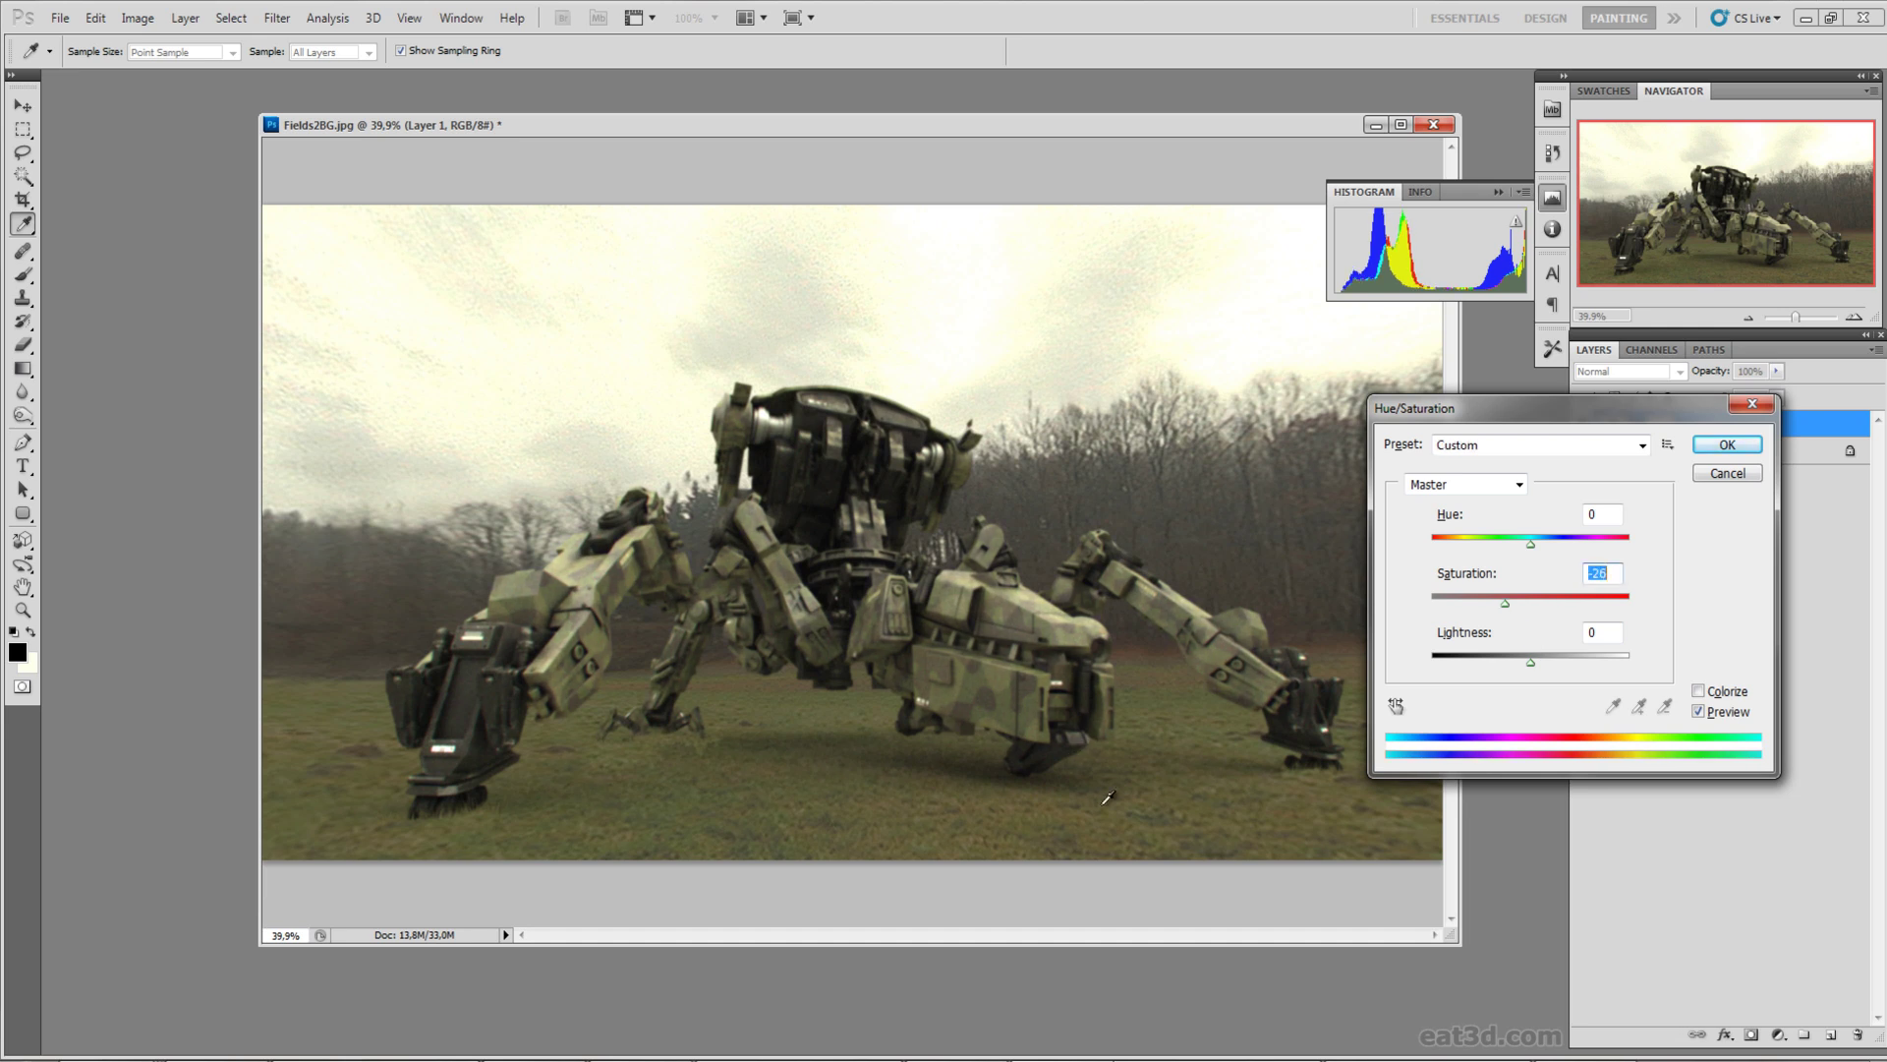
{"action": "mouse_move", "coordinate": [1508, 601]}
{"action": "left_mouse_down"}
{"action": "mouse_move", "coordinate": [1587, 606]}
{"action": "mouse_move", "coordinate": [1495, 606]}
{"action": "left_mouse_up"}
{"action": "left_click", "coordinate": [1727, 444]}
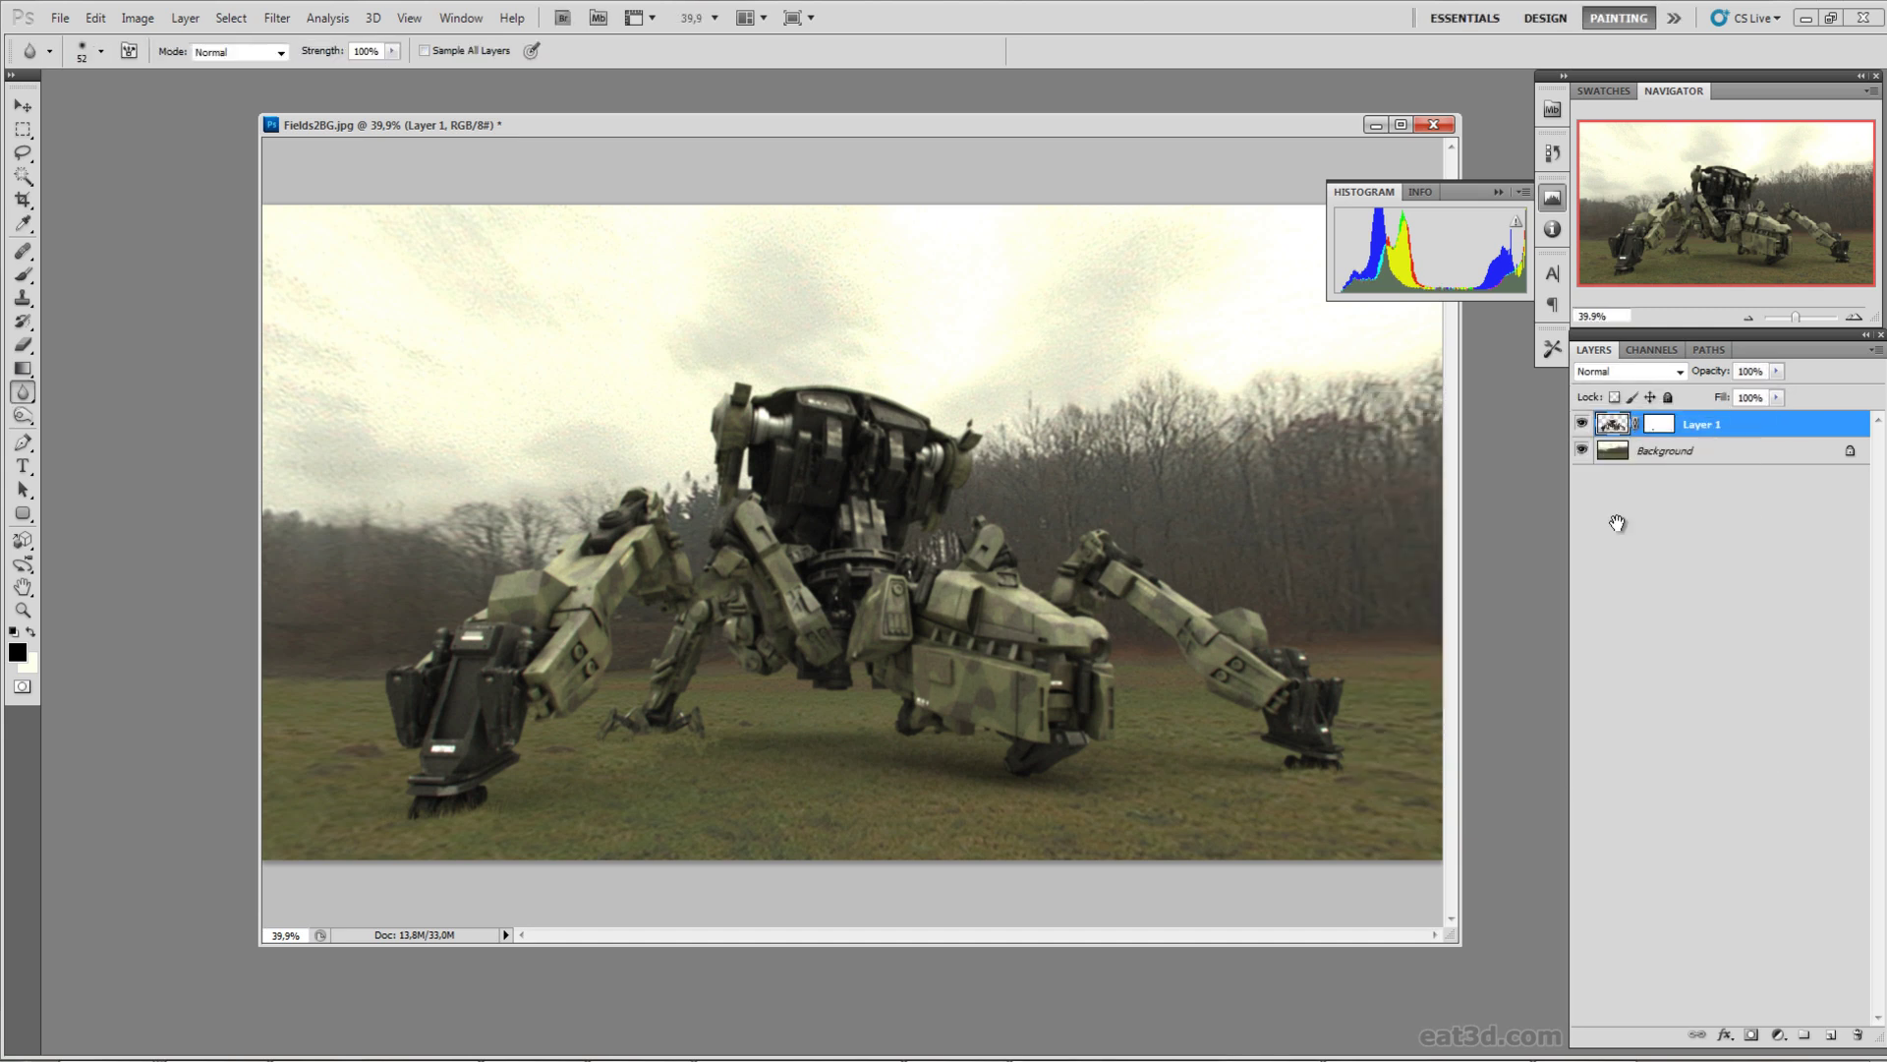
{"action": "key", "text": "r"}
Step: Add a Curves adjustment layer above the robot layer
{"action": "scroll", "coordinate": [1048, 644], "scroll_direction": "down", "scroll_amount": 2}
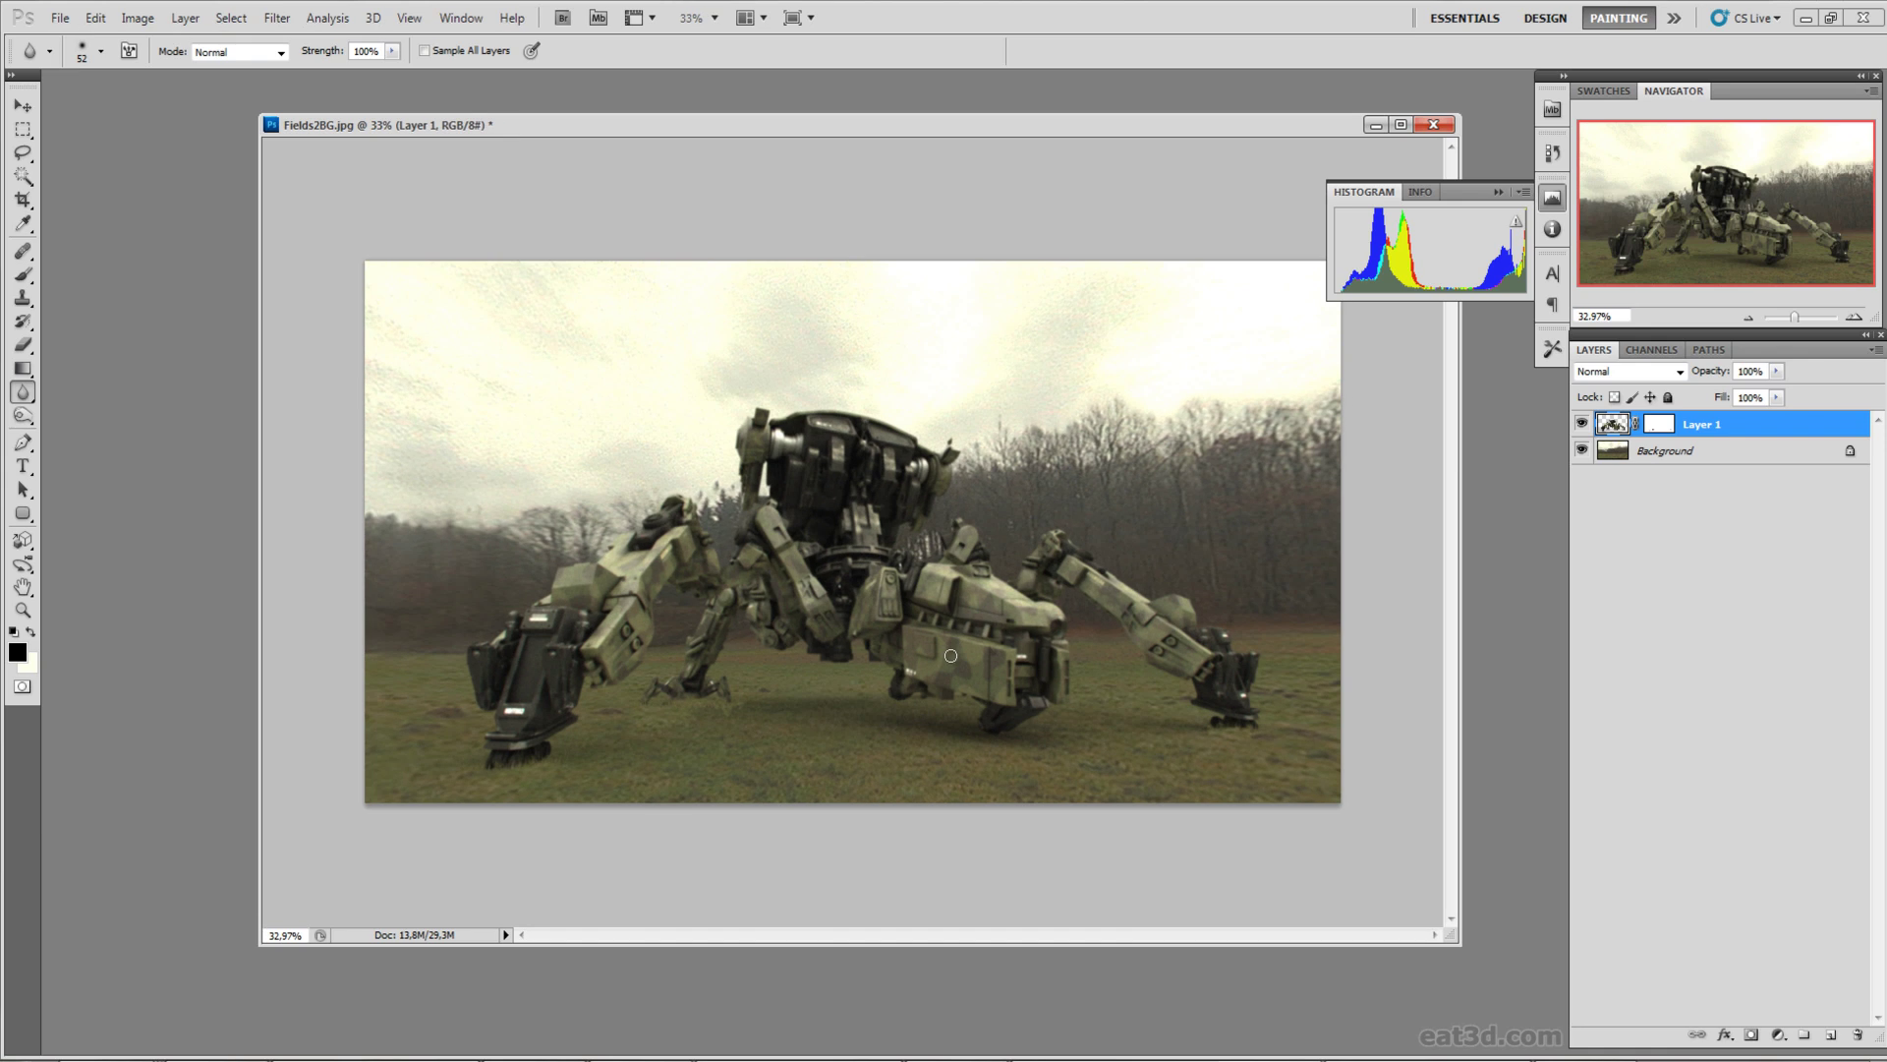
{"action": "scroll", "coordinate": [950, 655], "scroll_direction": "up", "scroll_amount": 1}
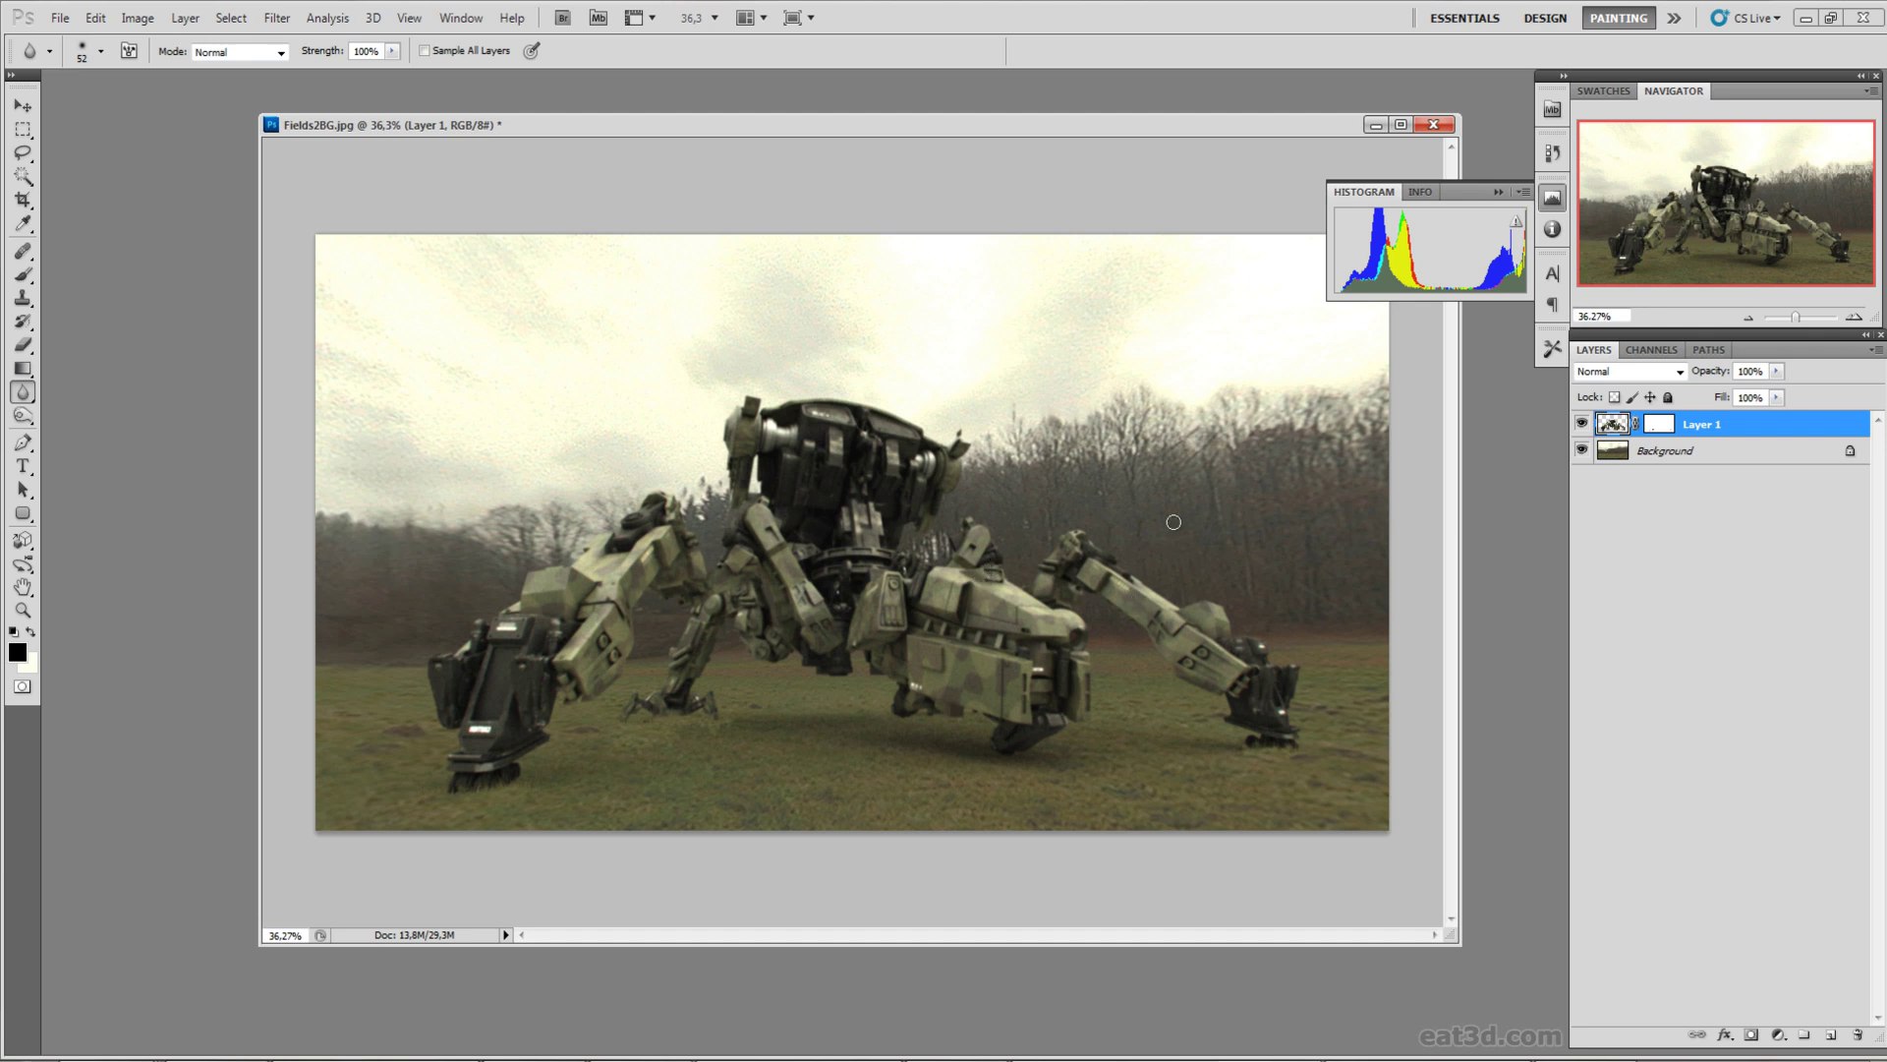
{"action": "left_click", "coordinate": [1652, 464]}
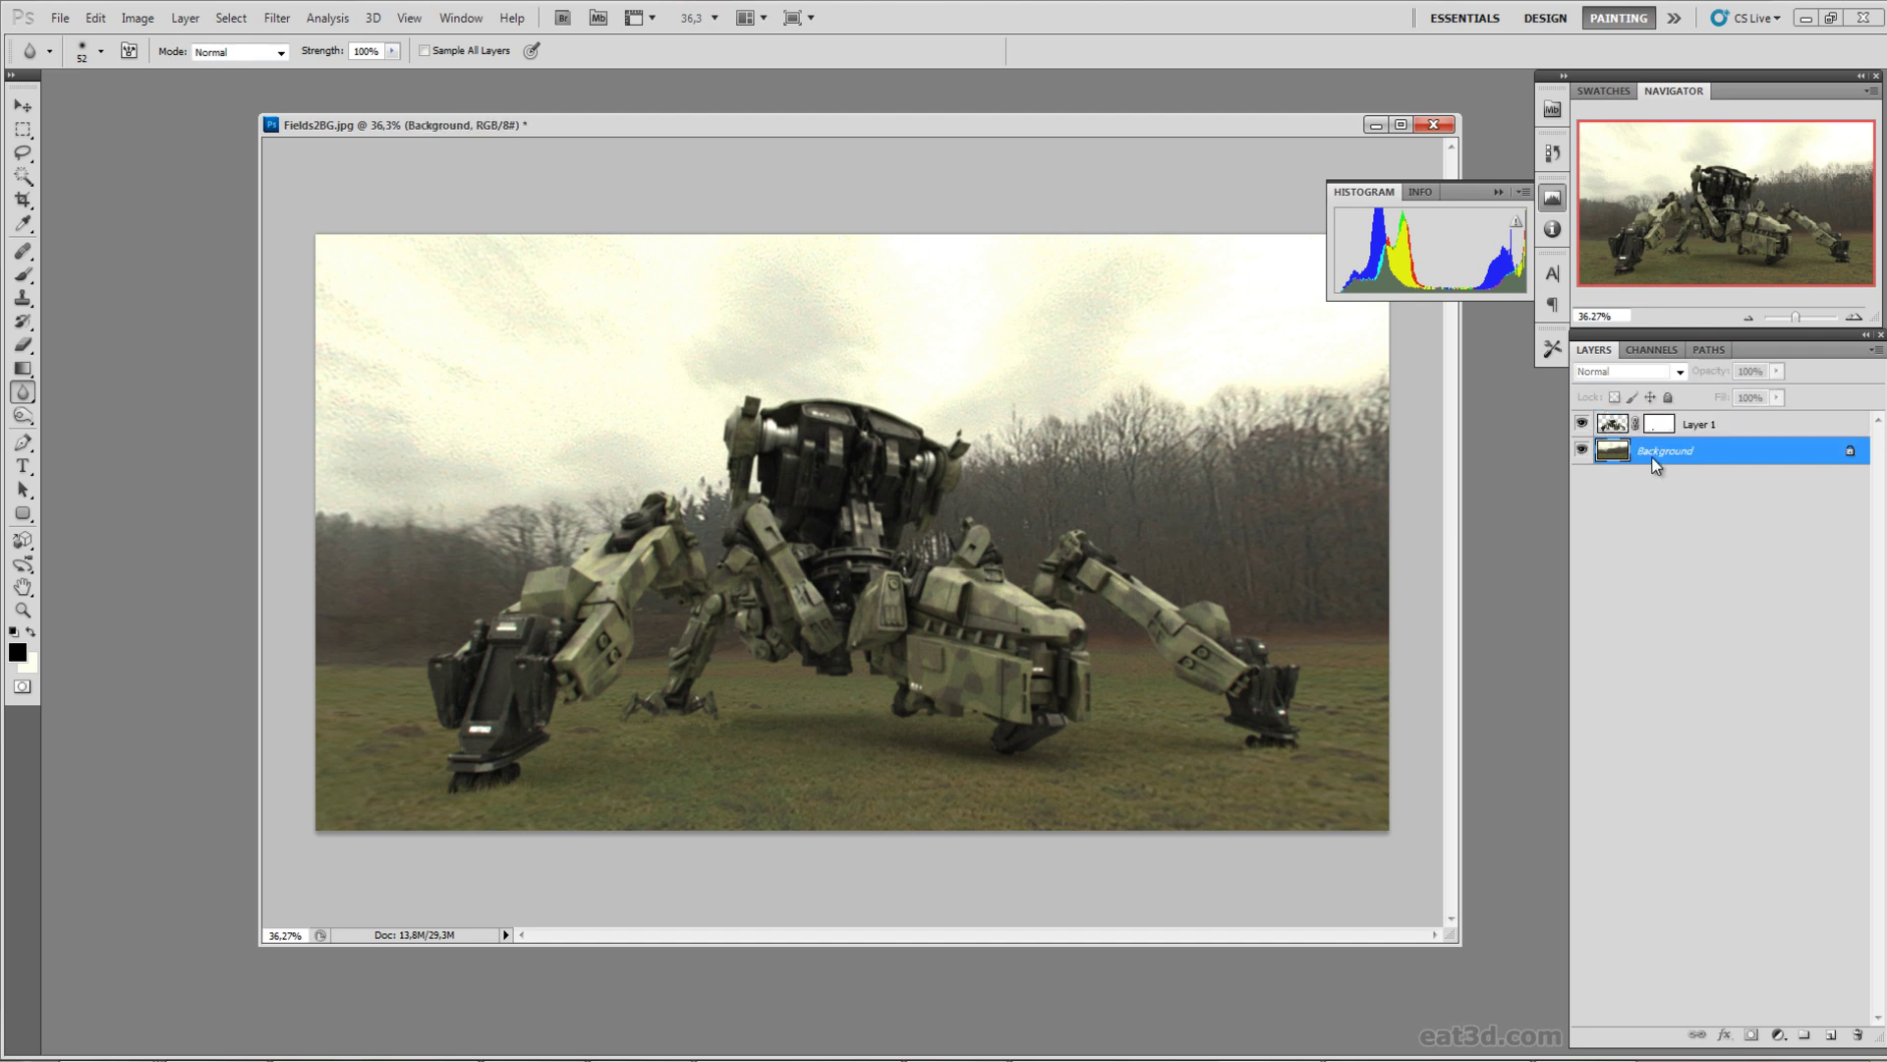
{"action": "left_click", "coordinate": [1719, 429]}
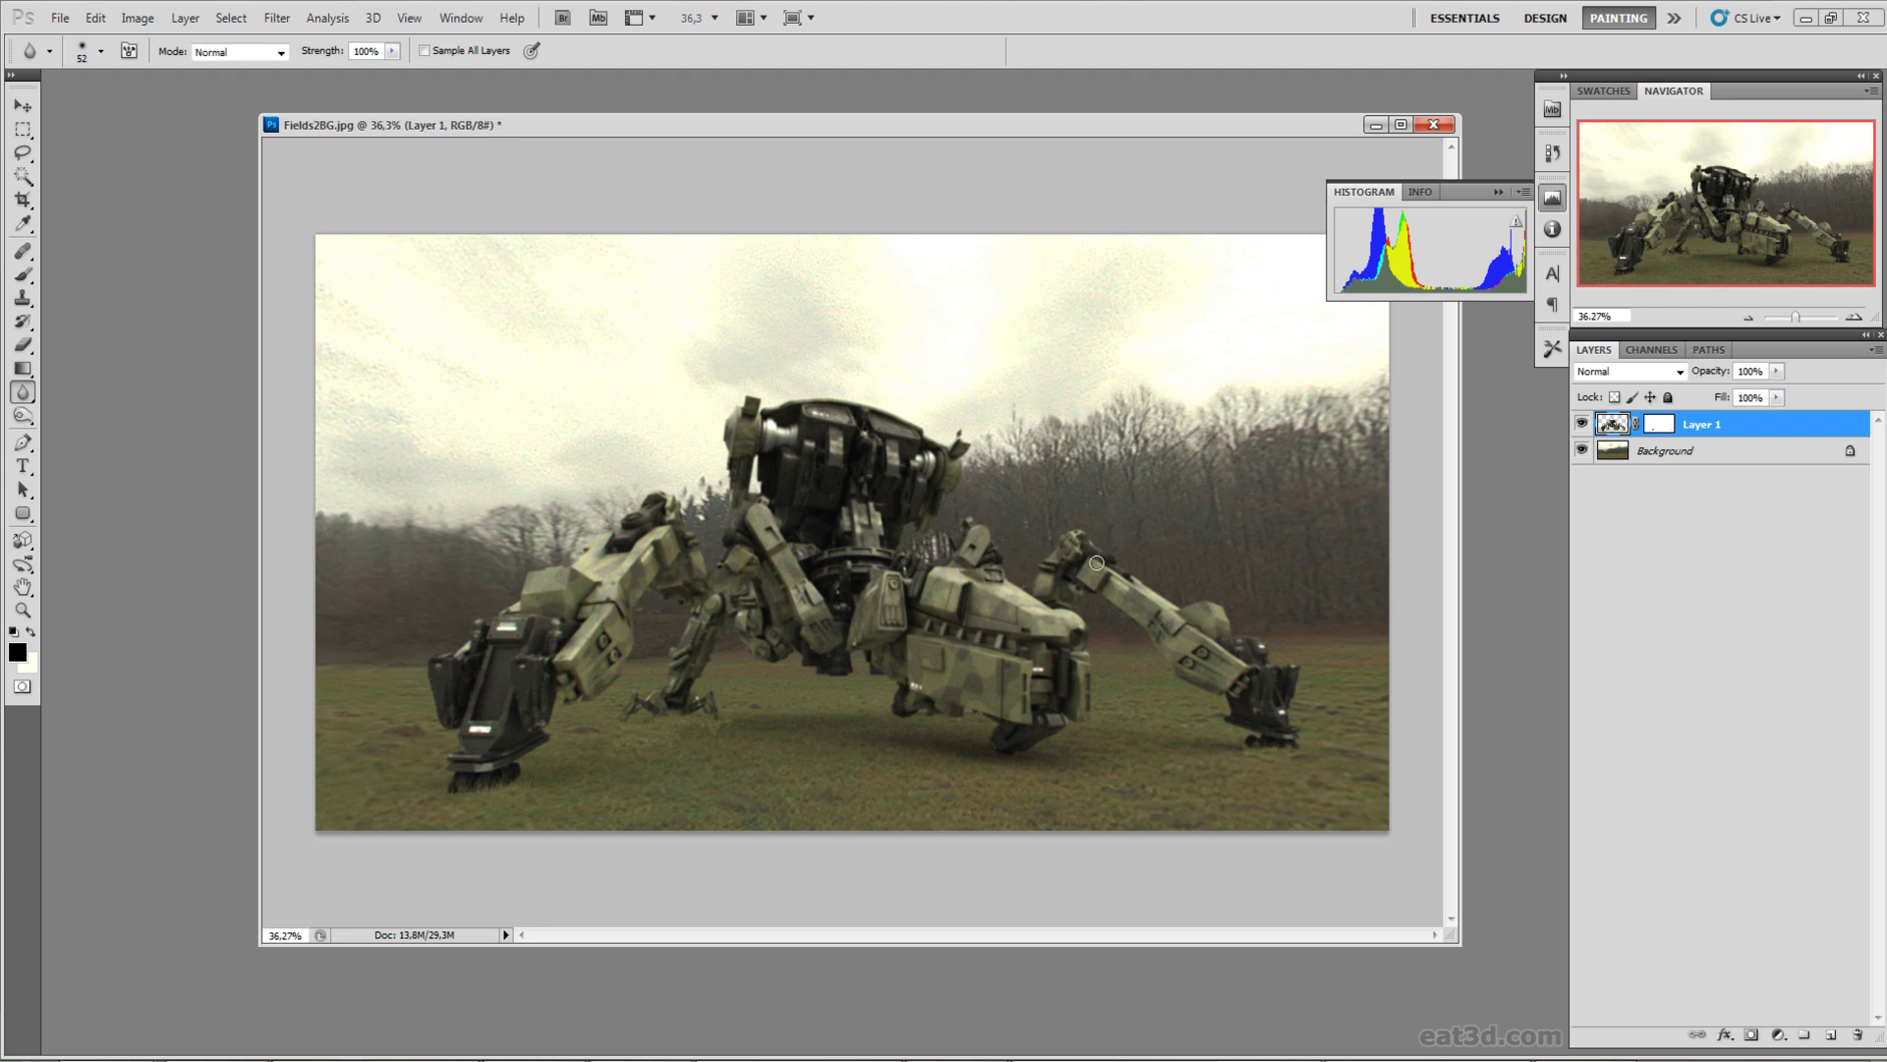
{"action": "left_click", "coordinate": [1778, 1035]}
{"action": "left_click", "coordinate": [1747, 738]}
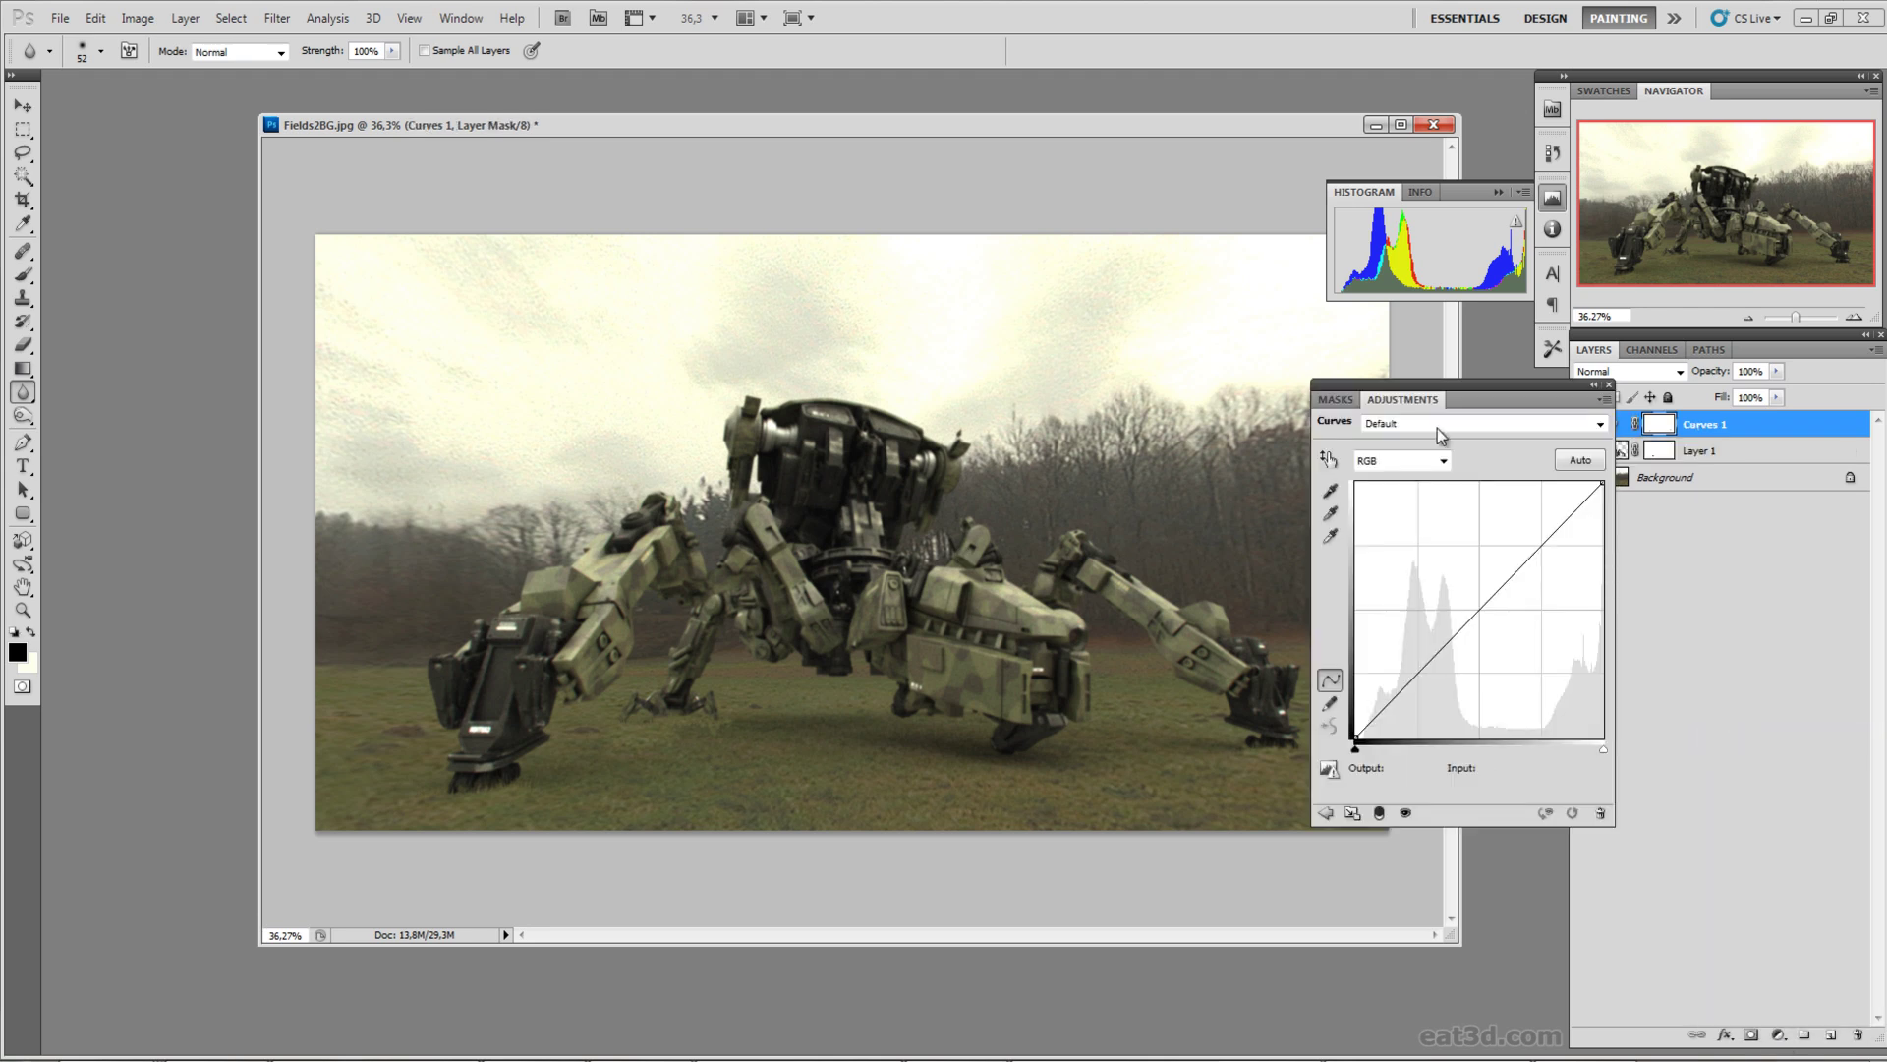
Step: Steepen the RGB curve for brightness and contrast with a shadow point and an upper point at input 106, output 207
{"action": "left_click", "coordinate": [1485, 600]}
{"action": "left_click_drag", "start_coordinate": [1485, 600], "coordinate": [1429, 531]}
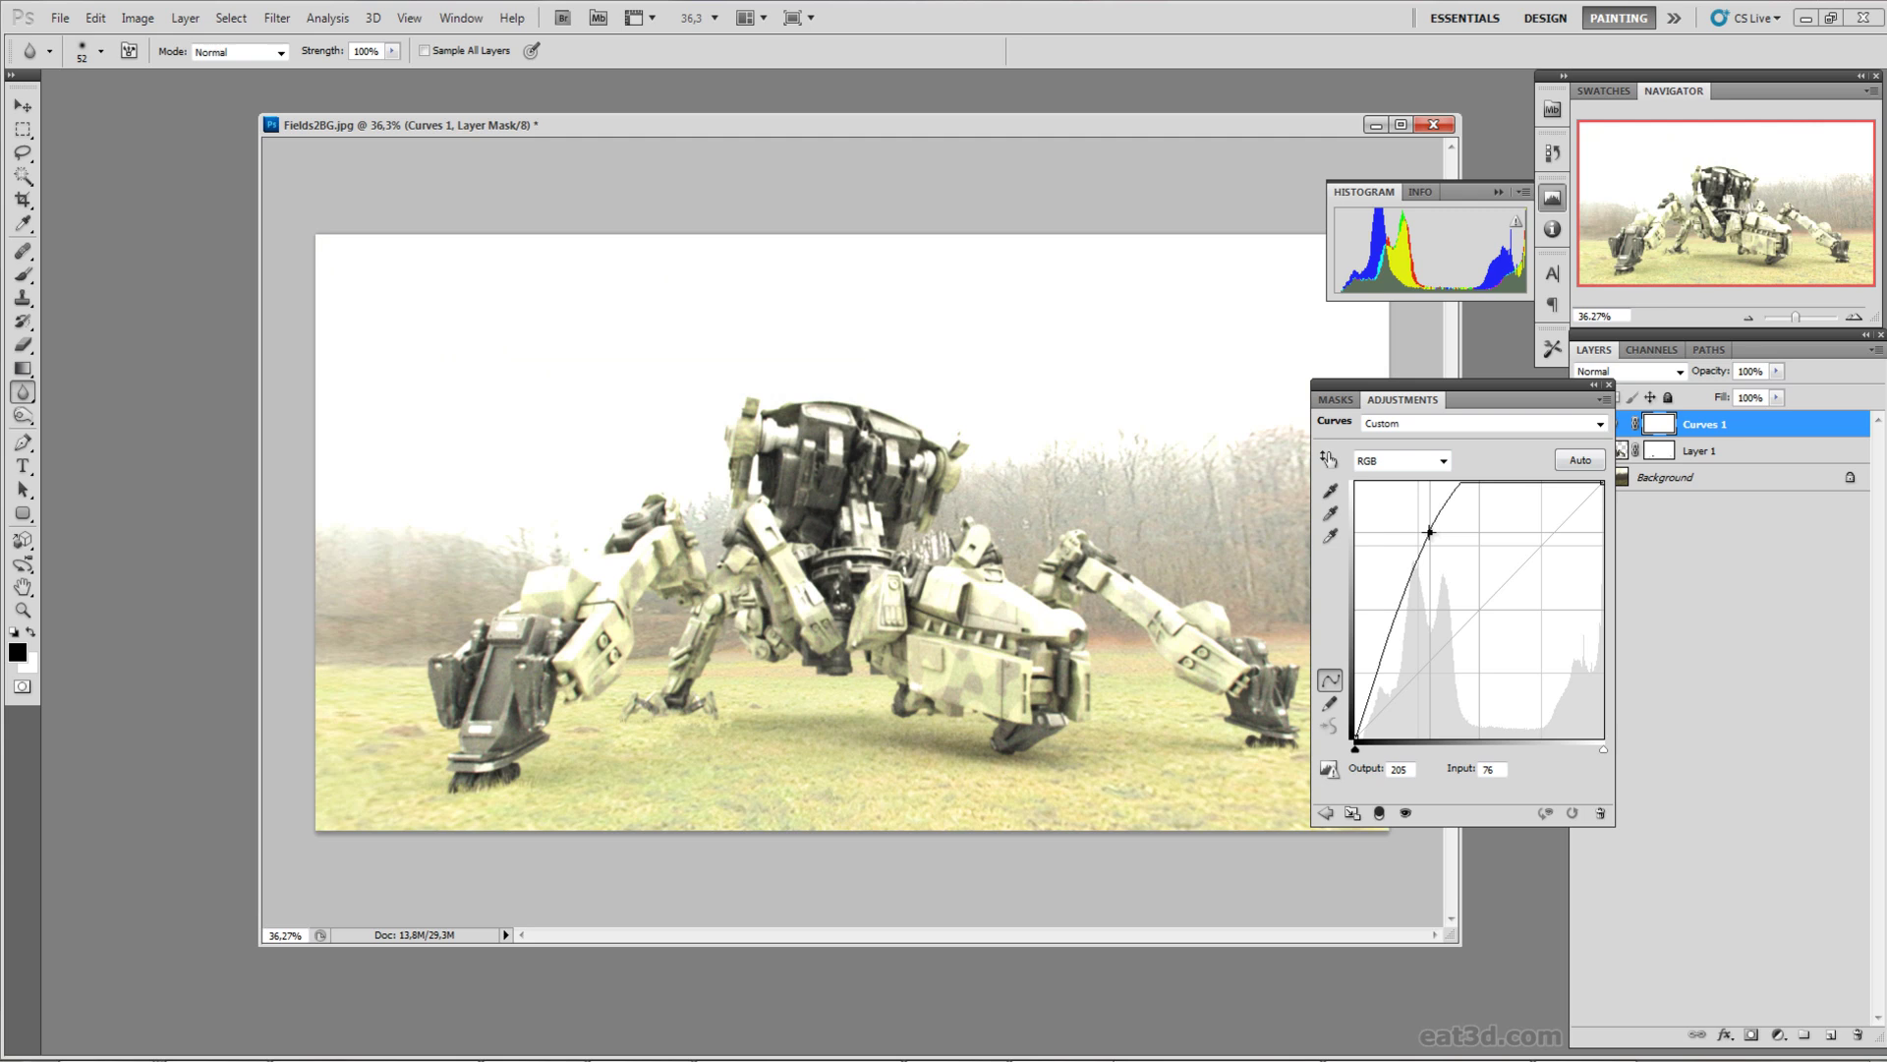
{"action": "left_click_drag", "start_coordinate": [1429, 532], "coordinate": [1478, 542]}
{"action": "mouse_move", "coordinate": [1392, 661]}
{"action": "left_mouse_down"}
{"action": "mouse_move", "coordinate": [1392, 708]}
{"action": "mouse_move", "coordinate": [1377, 622]}
{"action": "mouse_move", "coordinate": [1386, 668]}
{"action": "mouse_move", "coordinate": [1401, 664]}
{"action": "left_mouse_up"}
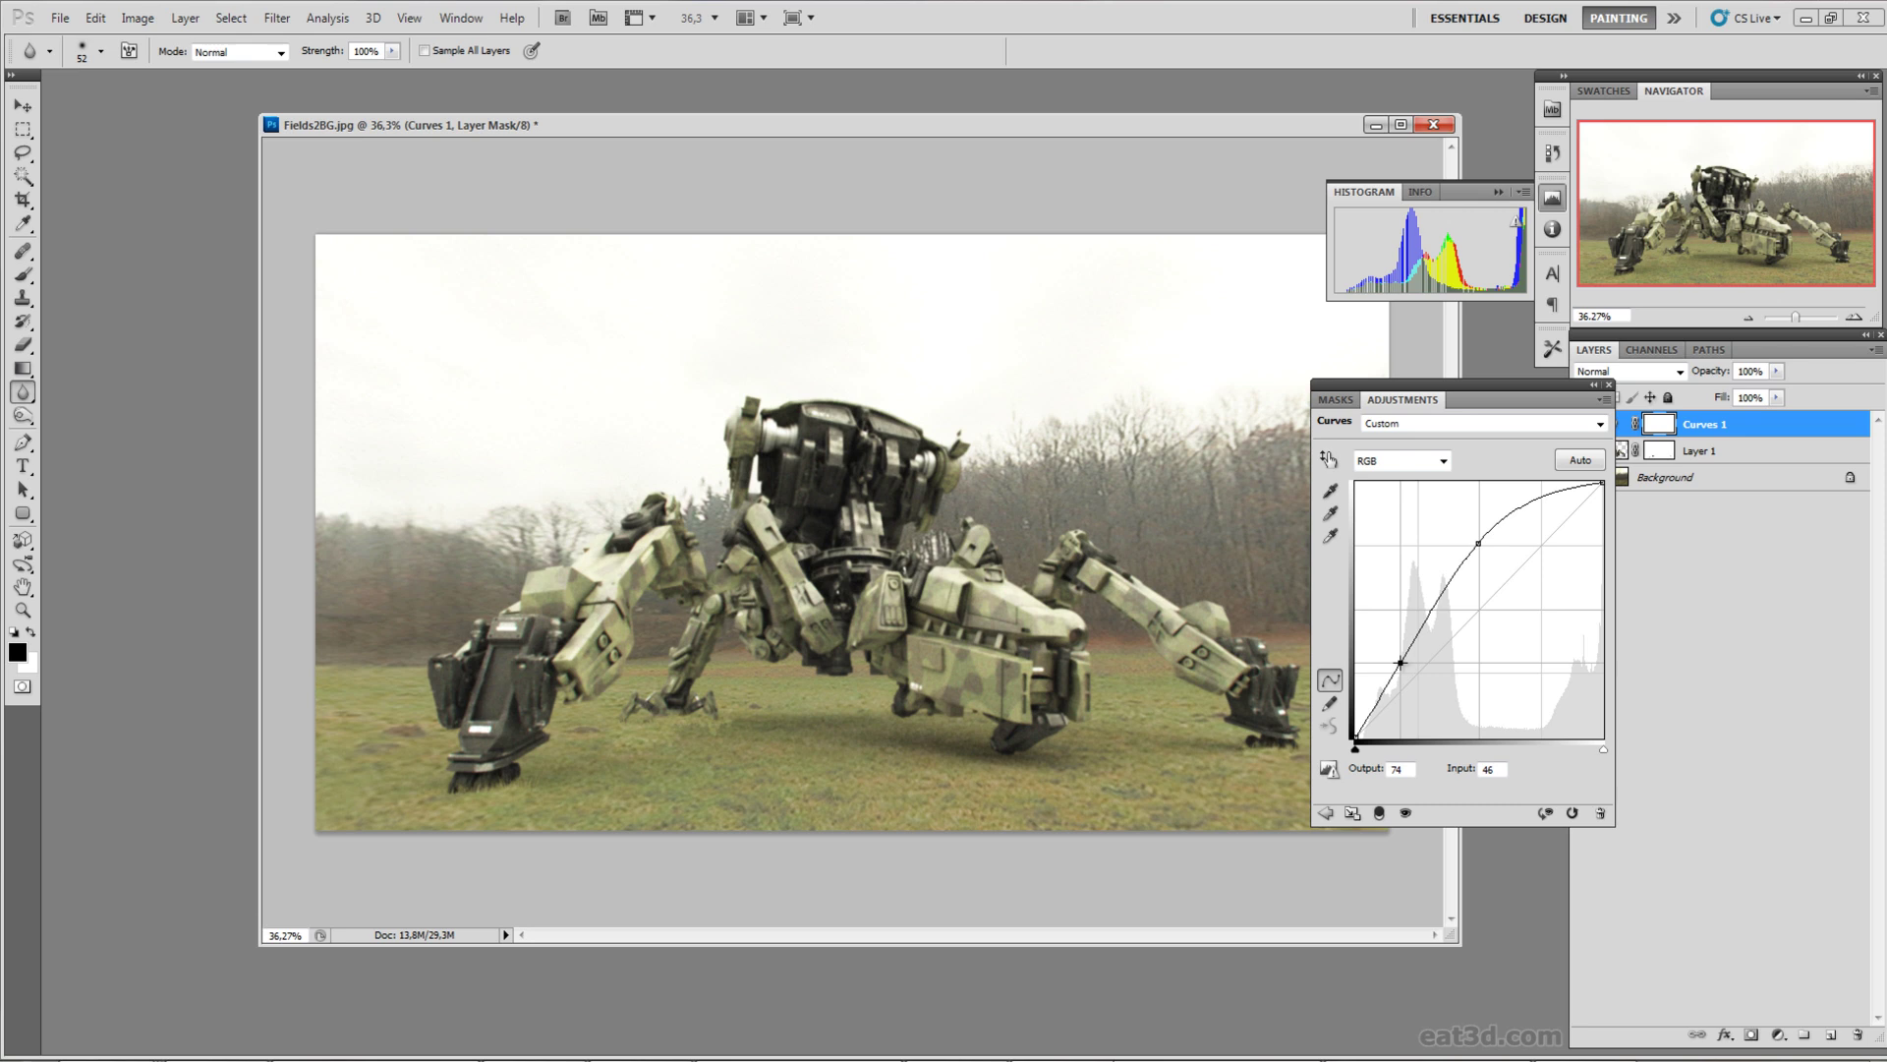
{"action": "mouse_move", "coordinate": [1401, 664]}
{"action": "left_mouse_down"}
{"action": "mouse_move", "coordinate": [1419, 693]}
{"action": "mouse_move", "coordinate": [1415, 669]}
{"action": "left_mouse_up"}
{"action": "left_click_drag", "start_coordinate": [1484, 540], "coordinate": [1458, 530]}
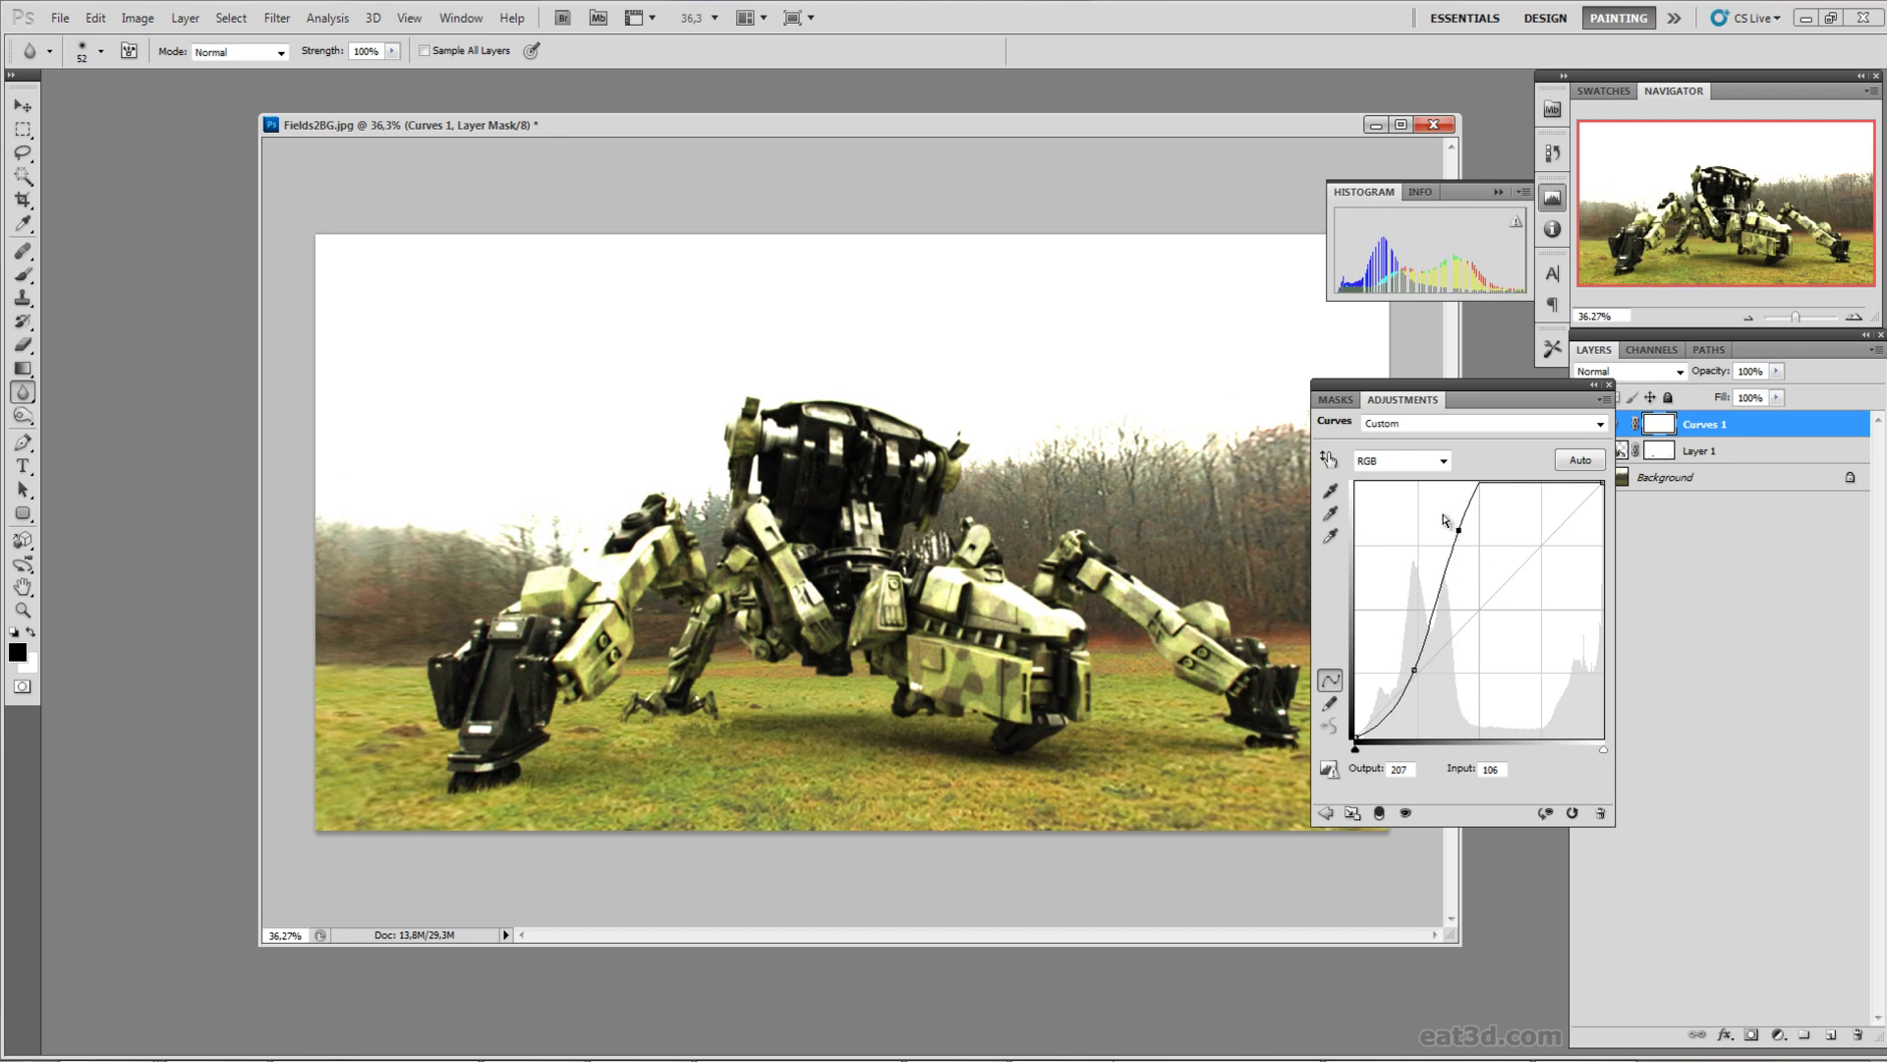
Step: Add a midtone point to the green channel's curve and raise it slightly
{"action": "left_click", "coordinate": [1444, 461]}
{"action": "left_click", "coordinate": [1368, 514]}
{"action": "mouse_move", "coordinate": [1477, 616]}
{"action": "left_mouse_down"}
{"action": "mouse_move", "coordinate": [1510, 652]}
{"action": "mouse_move", "coordinate": [1443, 575]}
{"action": "mouse_move", "coordinate": [1479, 609]}
{"action": "left_mouse_up"}
Step: Return to the RGB curve, shift its upper point to a gentler slope and set the lower point to input 63, output 64
{"action": "left_click", "coordinate": [1401, 460]}
{"action": "left_click", "coordinate": [1381, 478]}
{"action": "left_click_drag", "start_coordinate": [1453, 529], "coordinate": [1498, 518]}
{"action": "left_click_drag", "start_coordinate": [1414, 669], "coordinate": [1415, 672]}
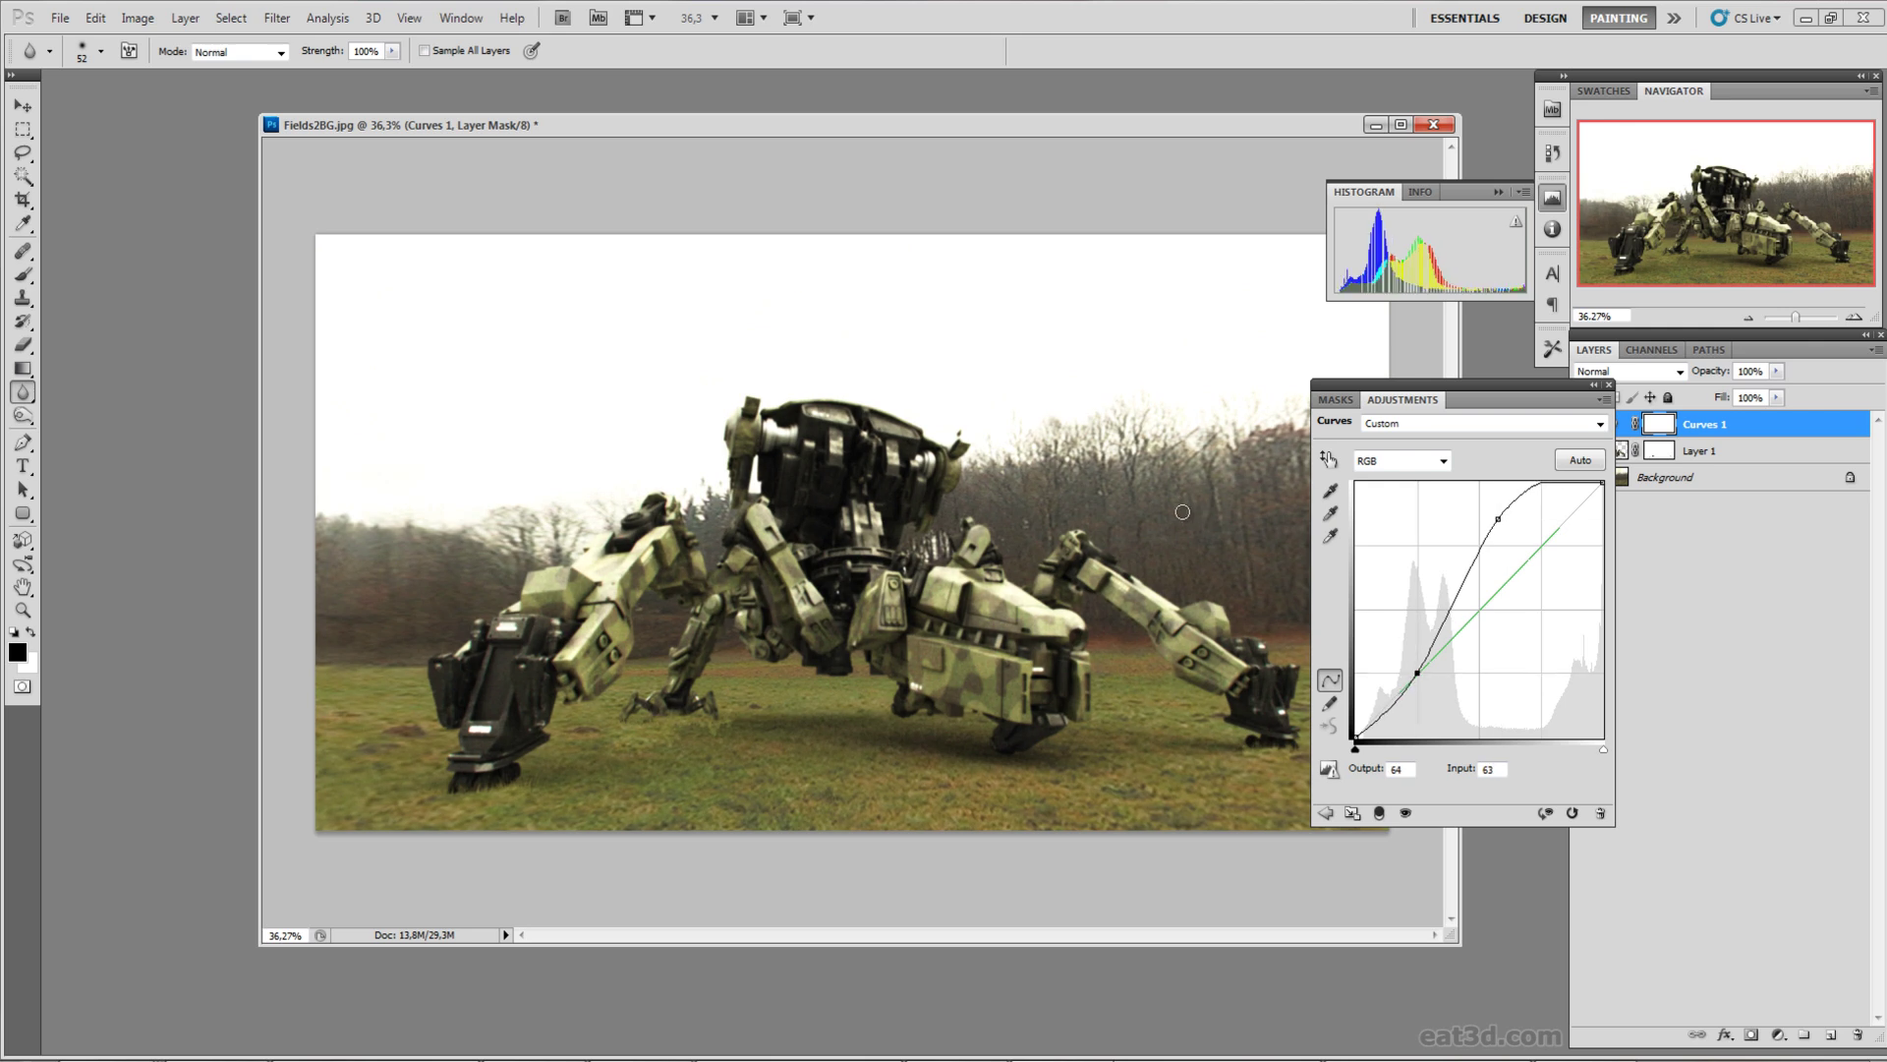
Step: Close the Curves adjustment settings and examine the robot's rear leg against the meadow
{"action": "left_click", "coordinate": [1609, 385]}
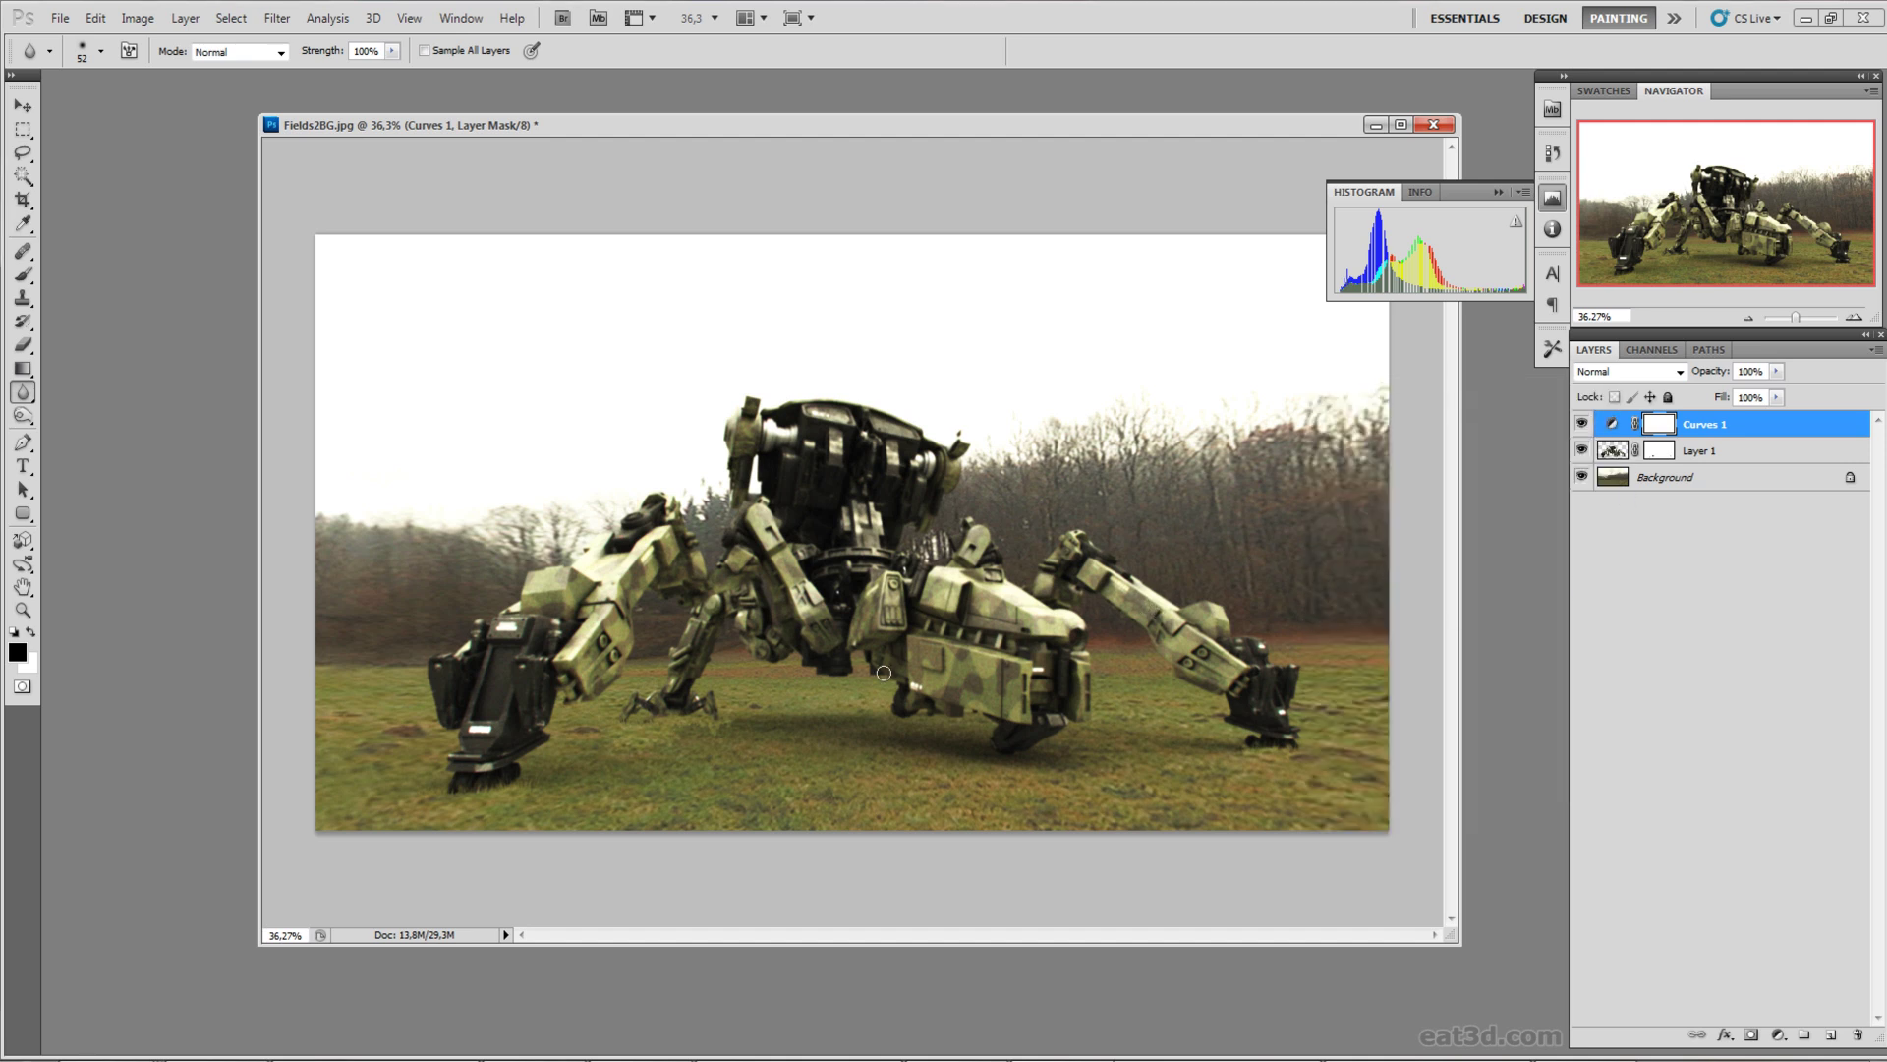
{"action": "scroll", "coordinate": [663, 667], "scroll_direction": "up", "scroll_amount": 1}
{"action": "scroll", "coordinate": [648, 672], "scroll_direction": "up", "scroll_amount": 1}
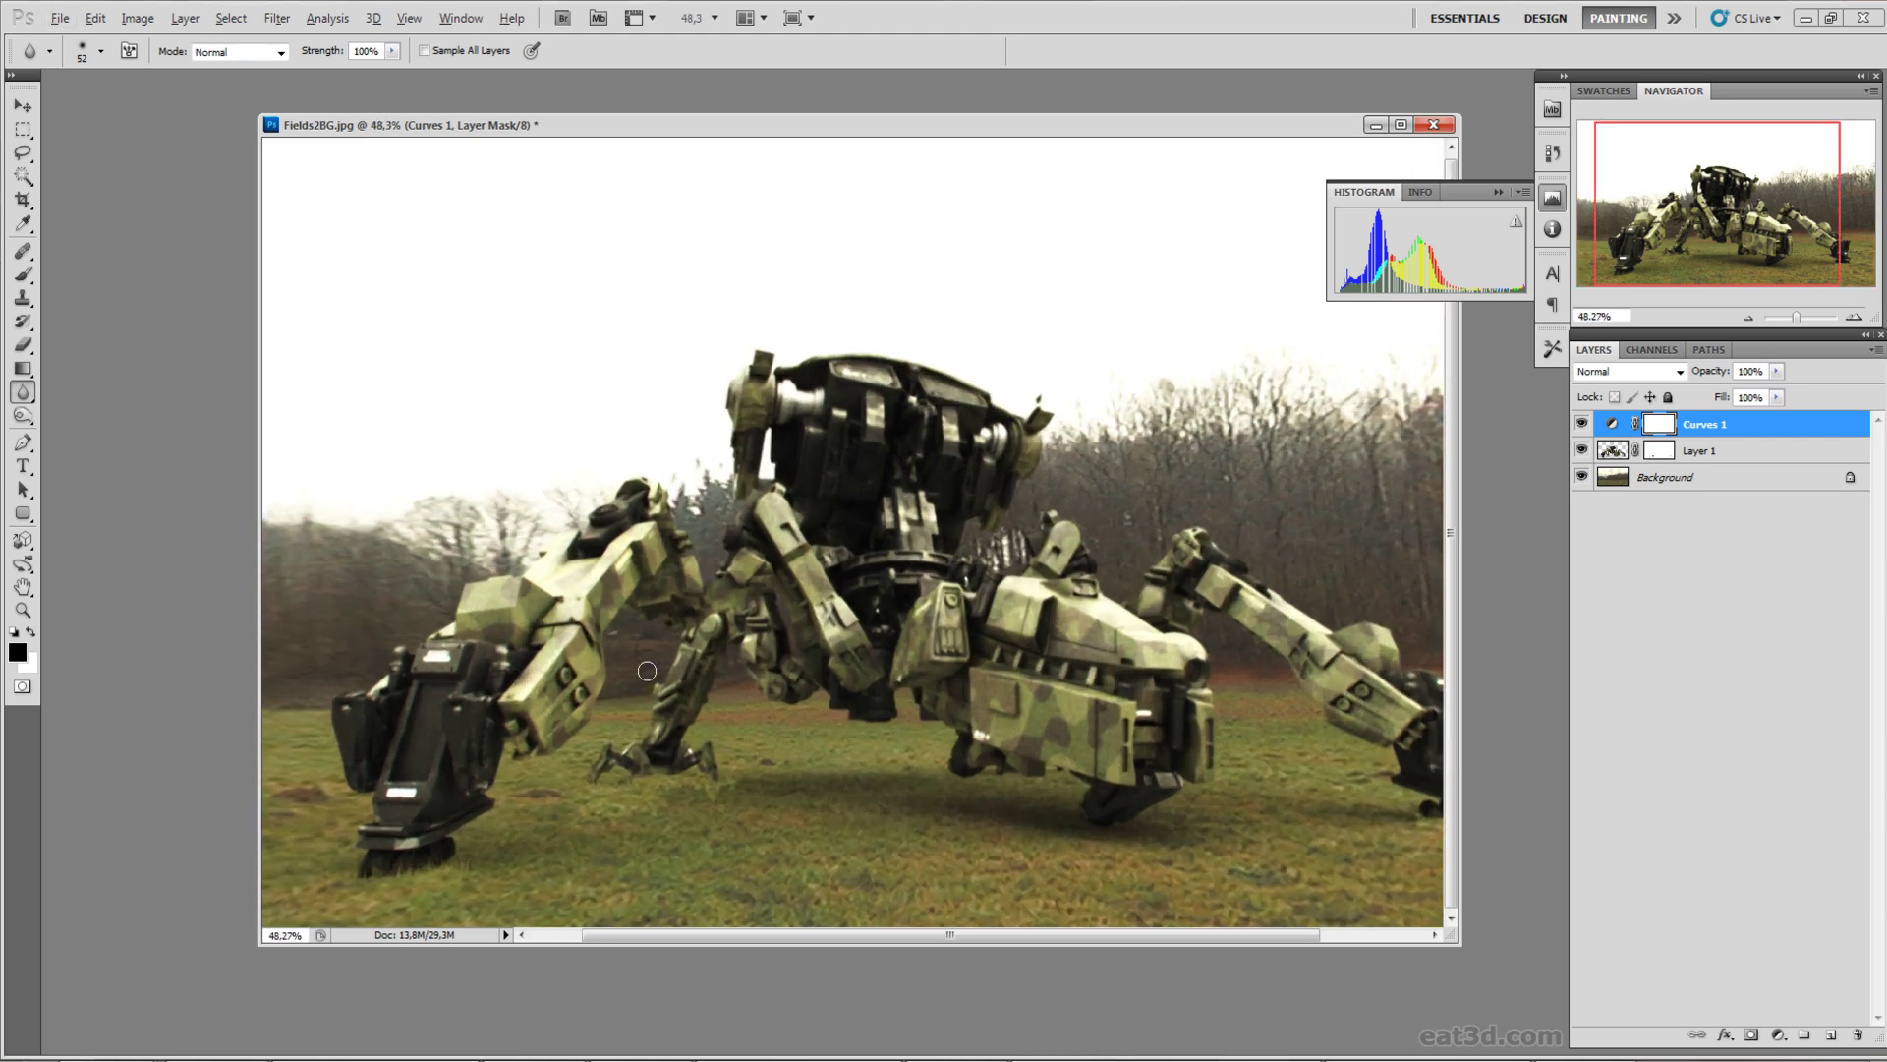
{"action": "left_click_drag", "start_coordinate": [735, 733], "coordinate": [829, 721]}
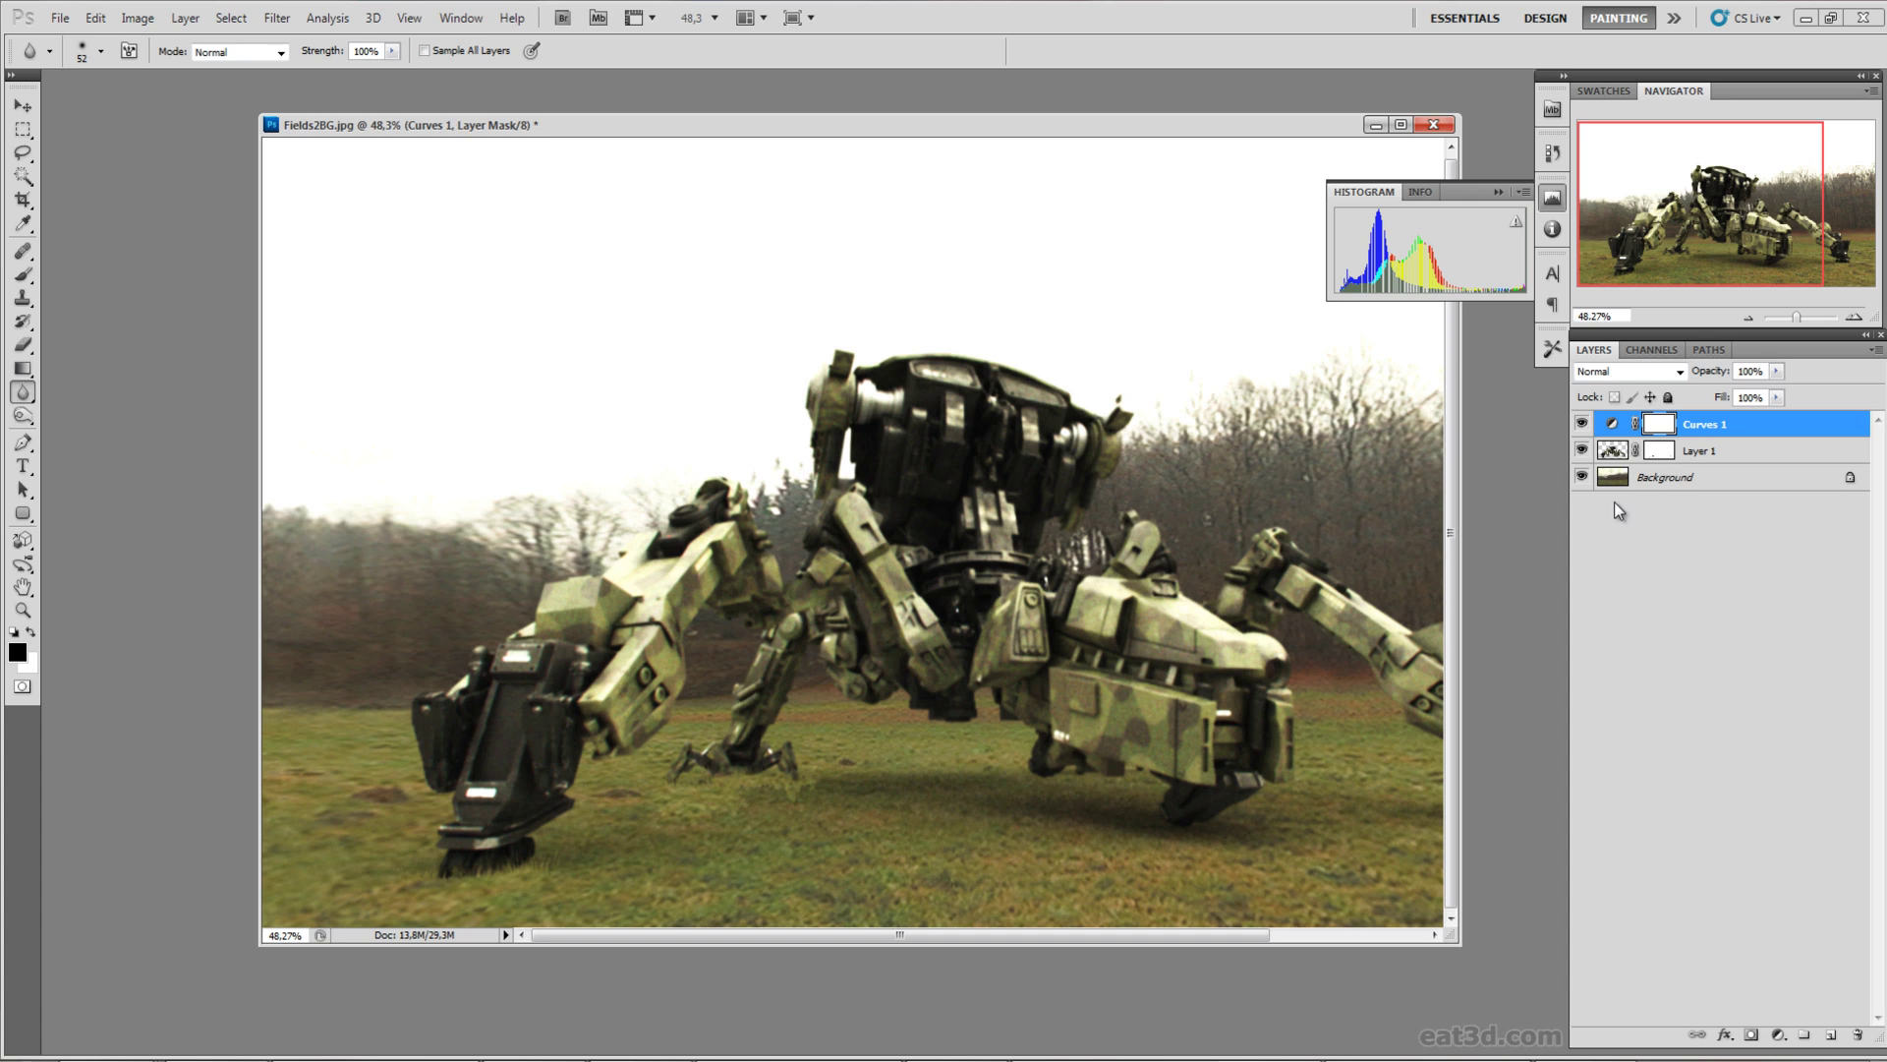
Step: Select the robot layer and outline the small rear leg and foot with a Lasso selection
{"action": "left_click", "coordinate": [1613, 454]}
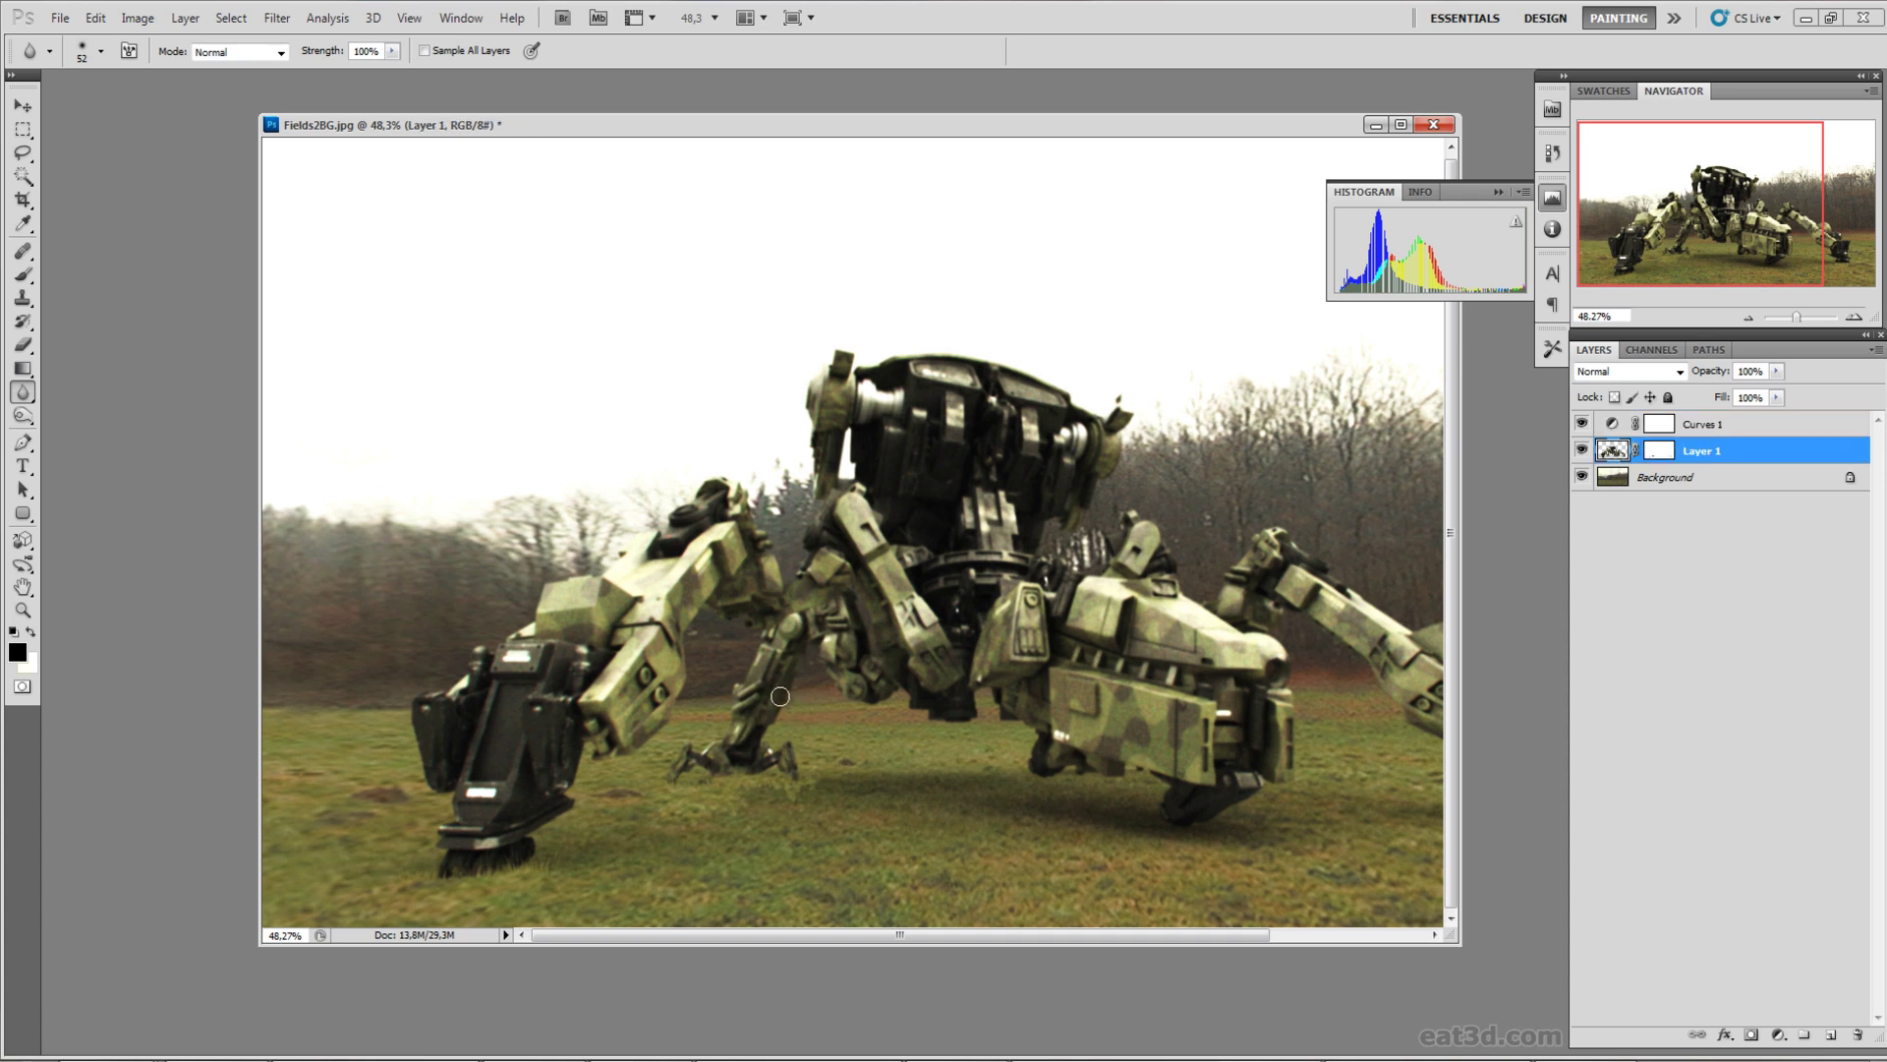
{"action": "key", "text": "l"}
{"action": "mouse_move", "coordinate": [813, 667]}
{"action": "left_mouse_down"}
{"action": "mouse_move", "coordinate": [760, 637]}
{"action": "mouse_move", "coordinate": [695, 701]}
{"action": "left_mouse_up"}
{"action": "left_click_drag", "start_coordinate": [796, 792], "coordinate": [842, 675]}
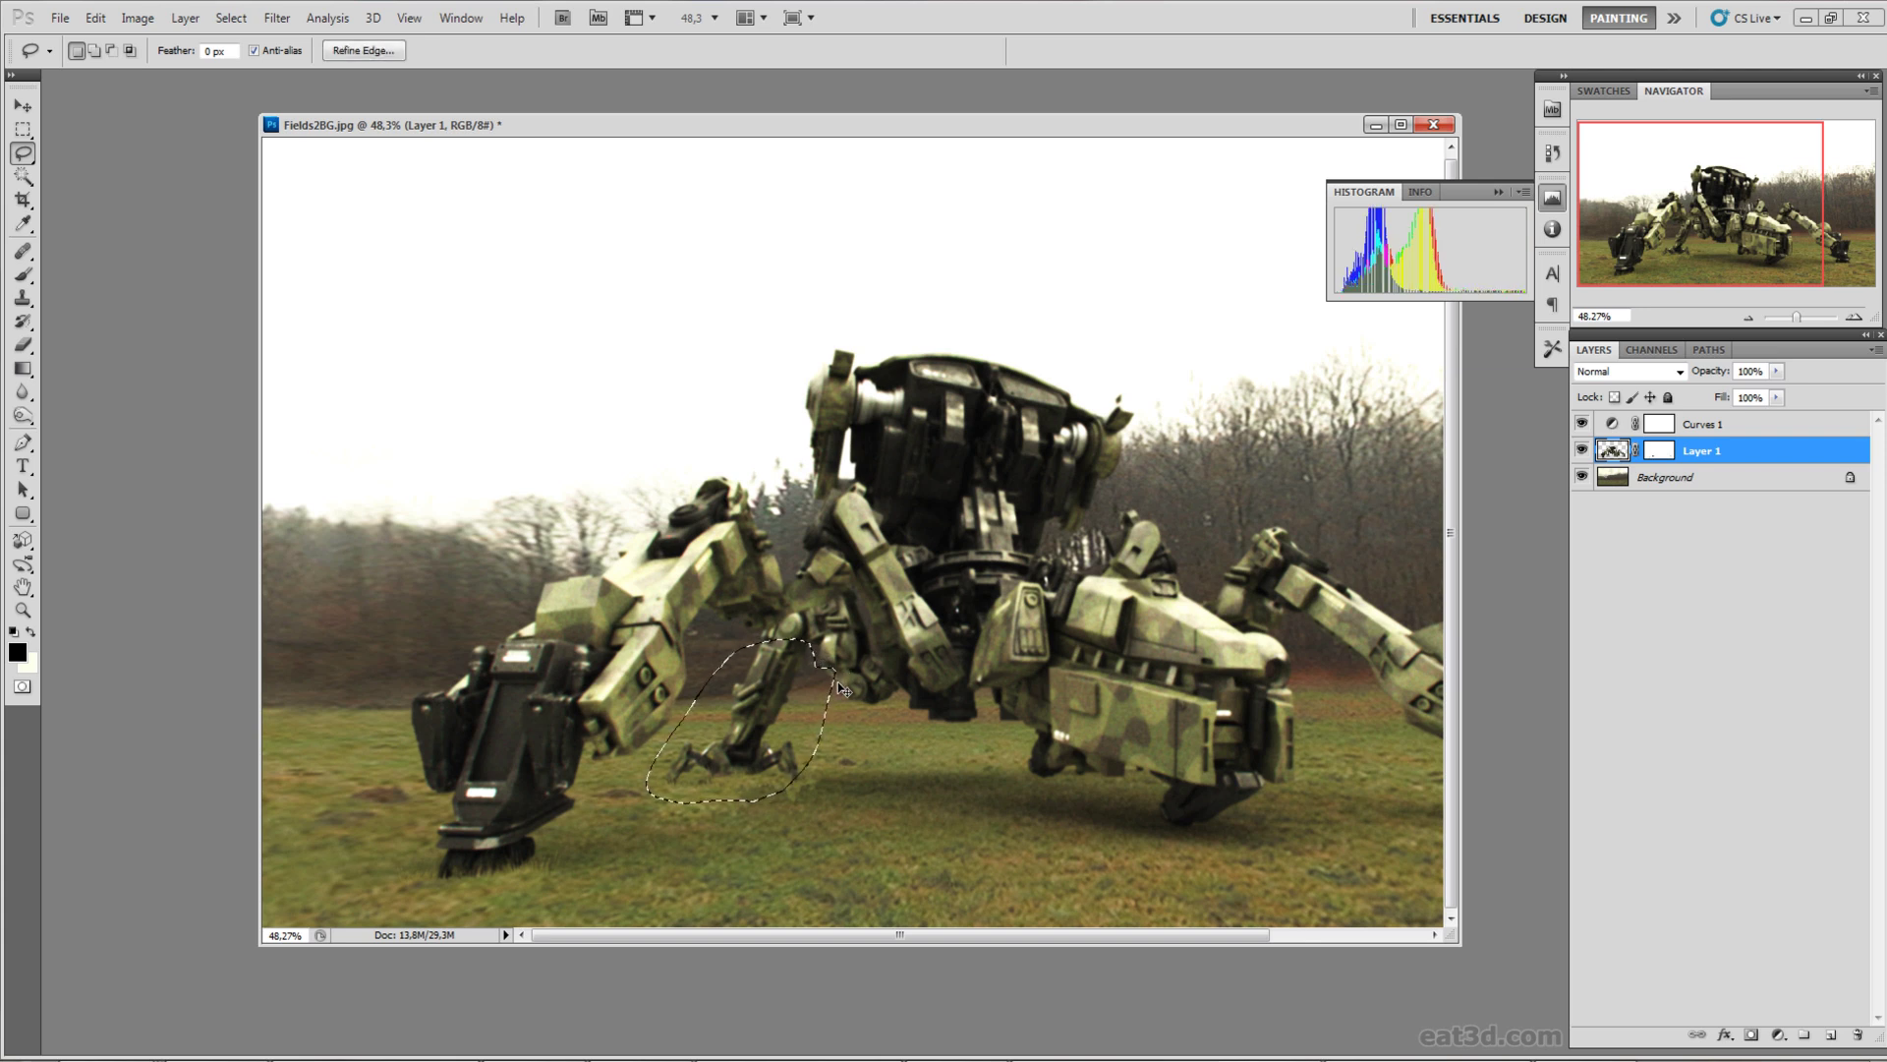
Step: Try lightening the selected rear leg with a Levels midtone value of 1.41, discard the adjustment and deselect
{"action": "key", "text": "ctrl+l"}
{"action": "left_click_drag", "start_coordinate": [1303, 621], "coordinate": [1273, 624]}
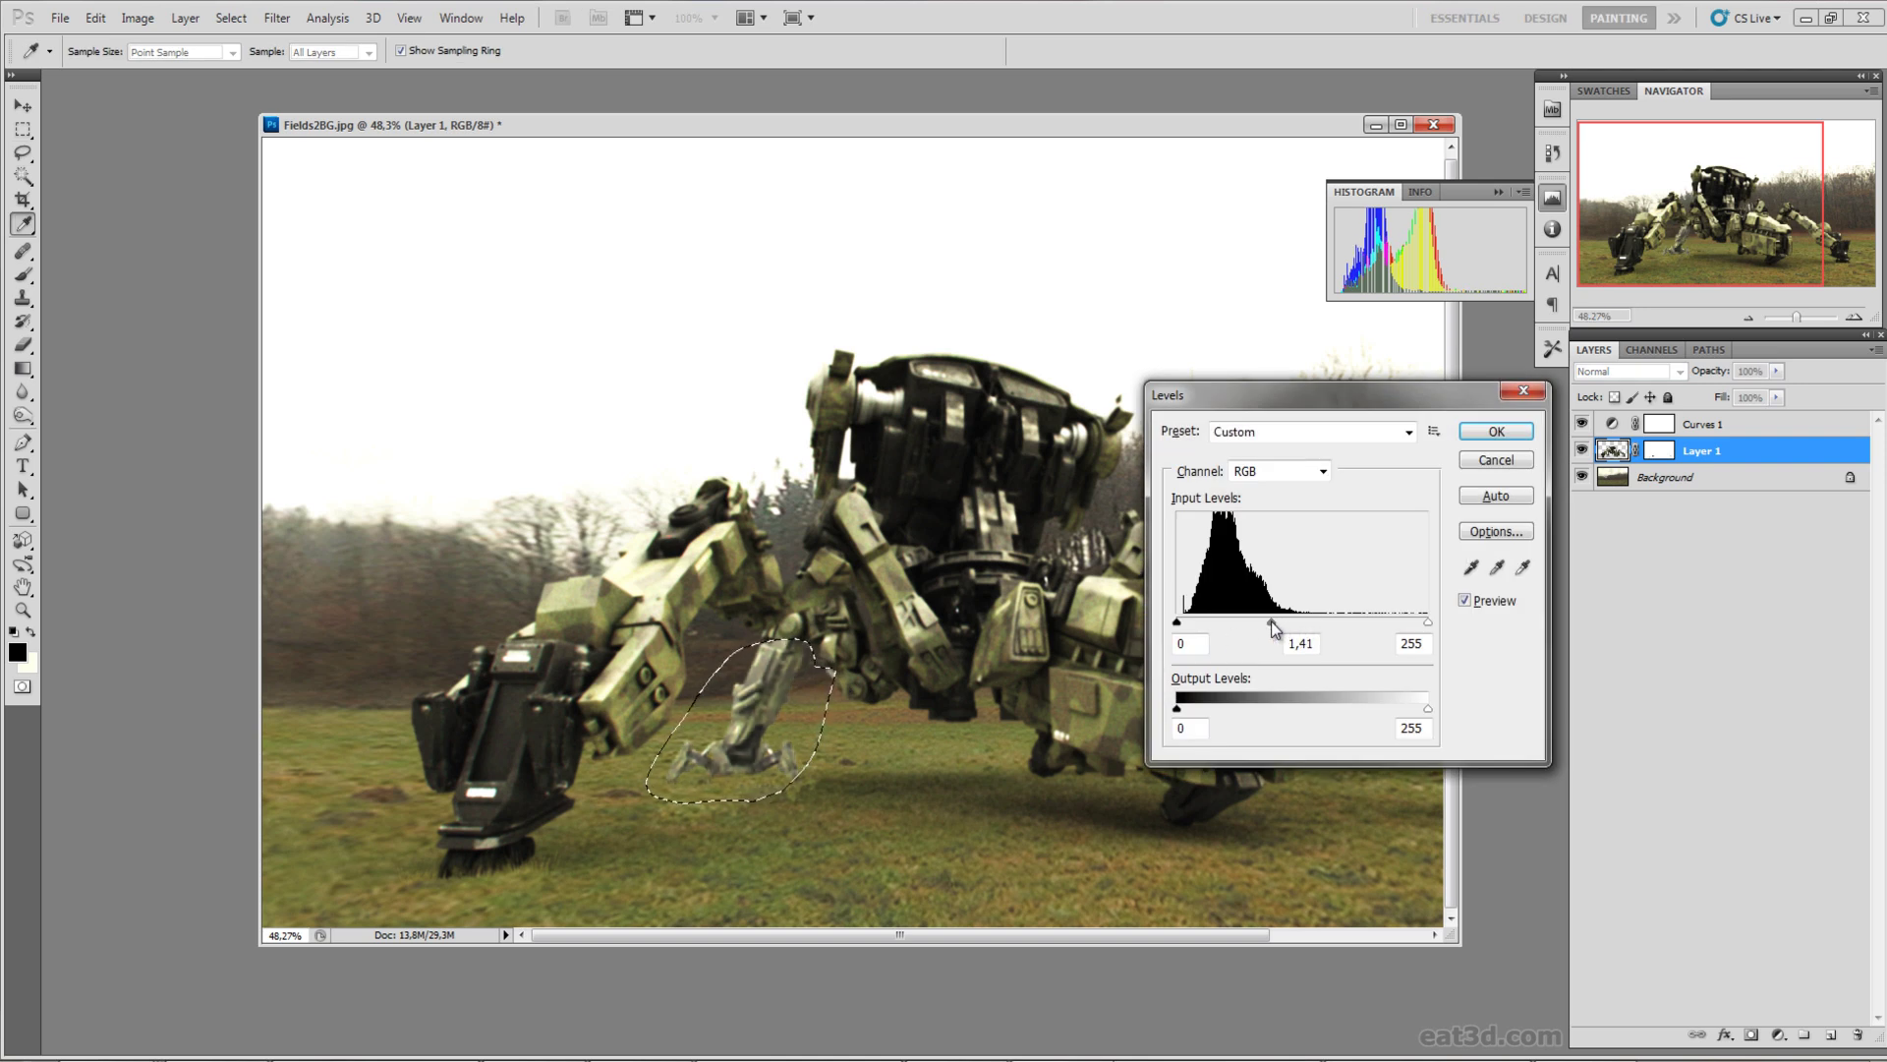
{"action": "left_click", "coordinate": [1496, 460]}
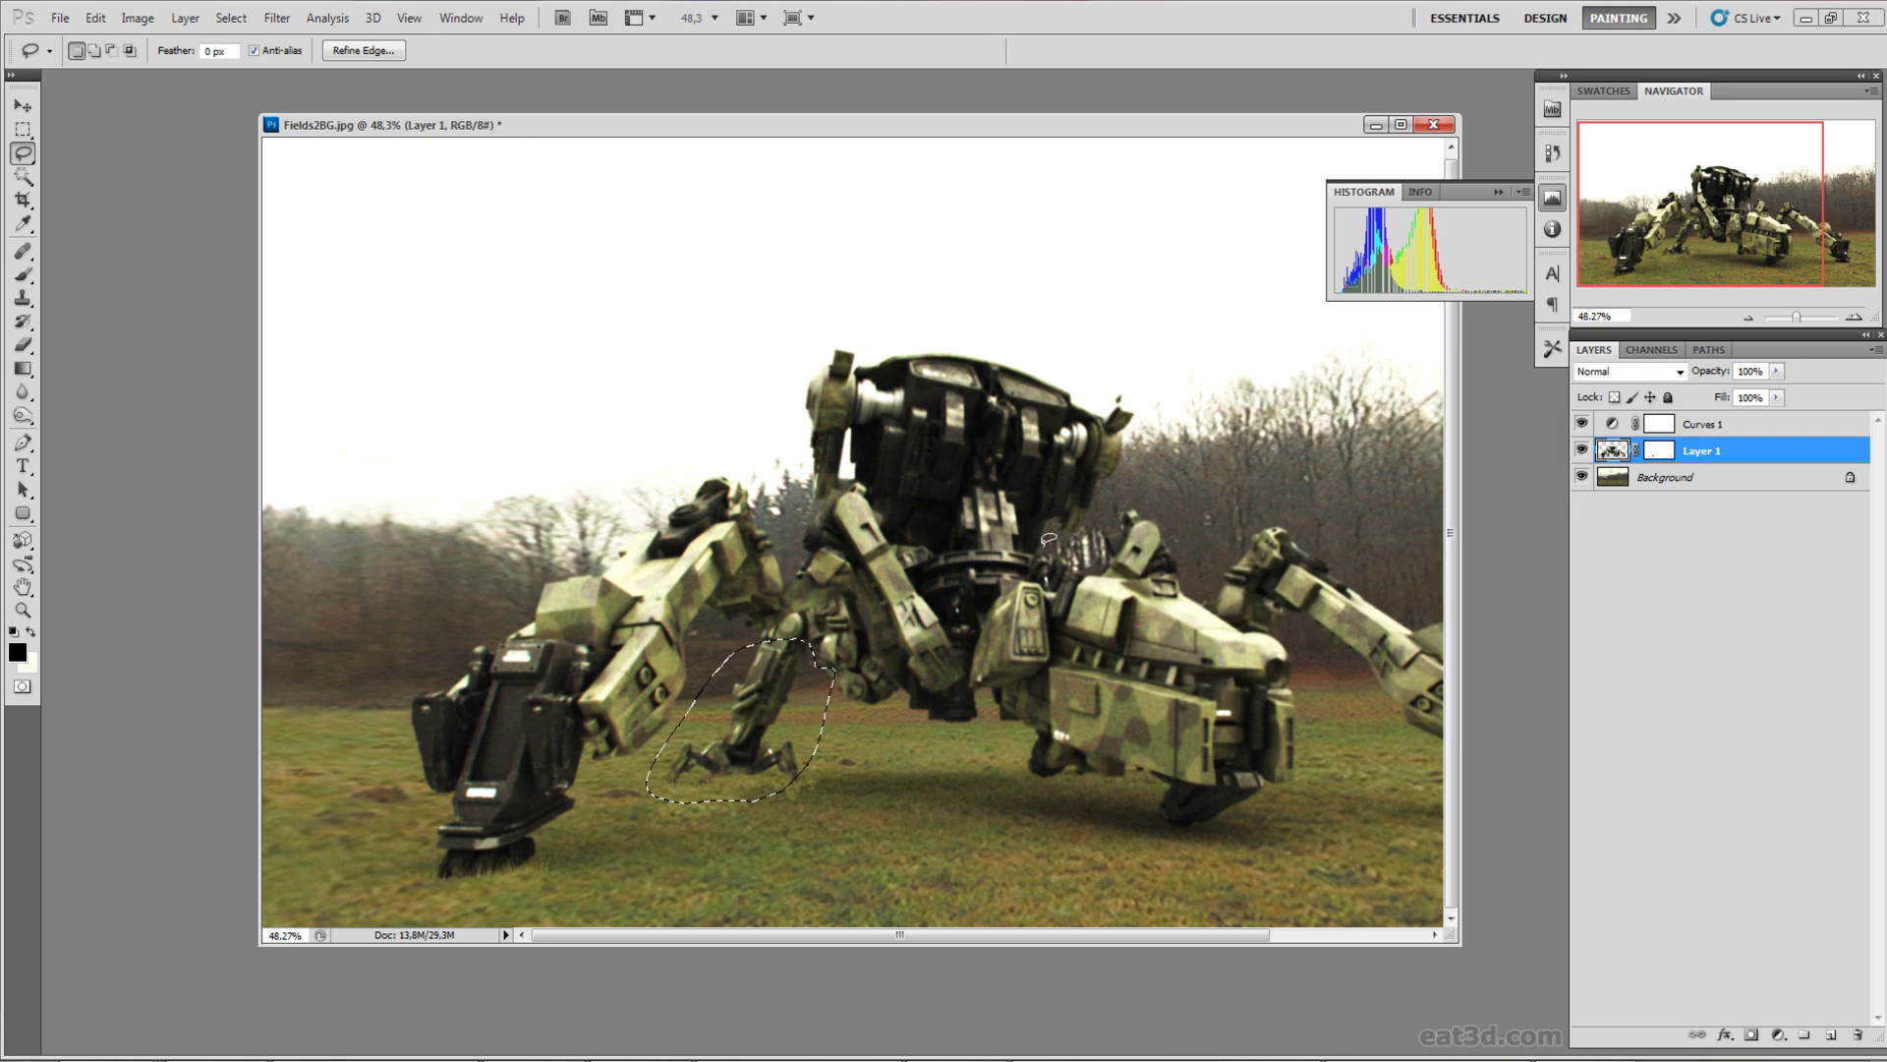
{"action": "key", "text": "m"}
{"action": "right_click", "coordinate": [985, 580]}
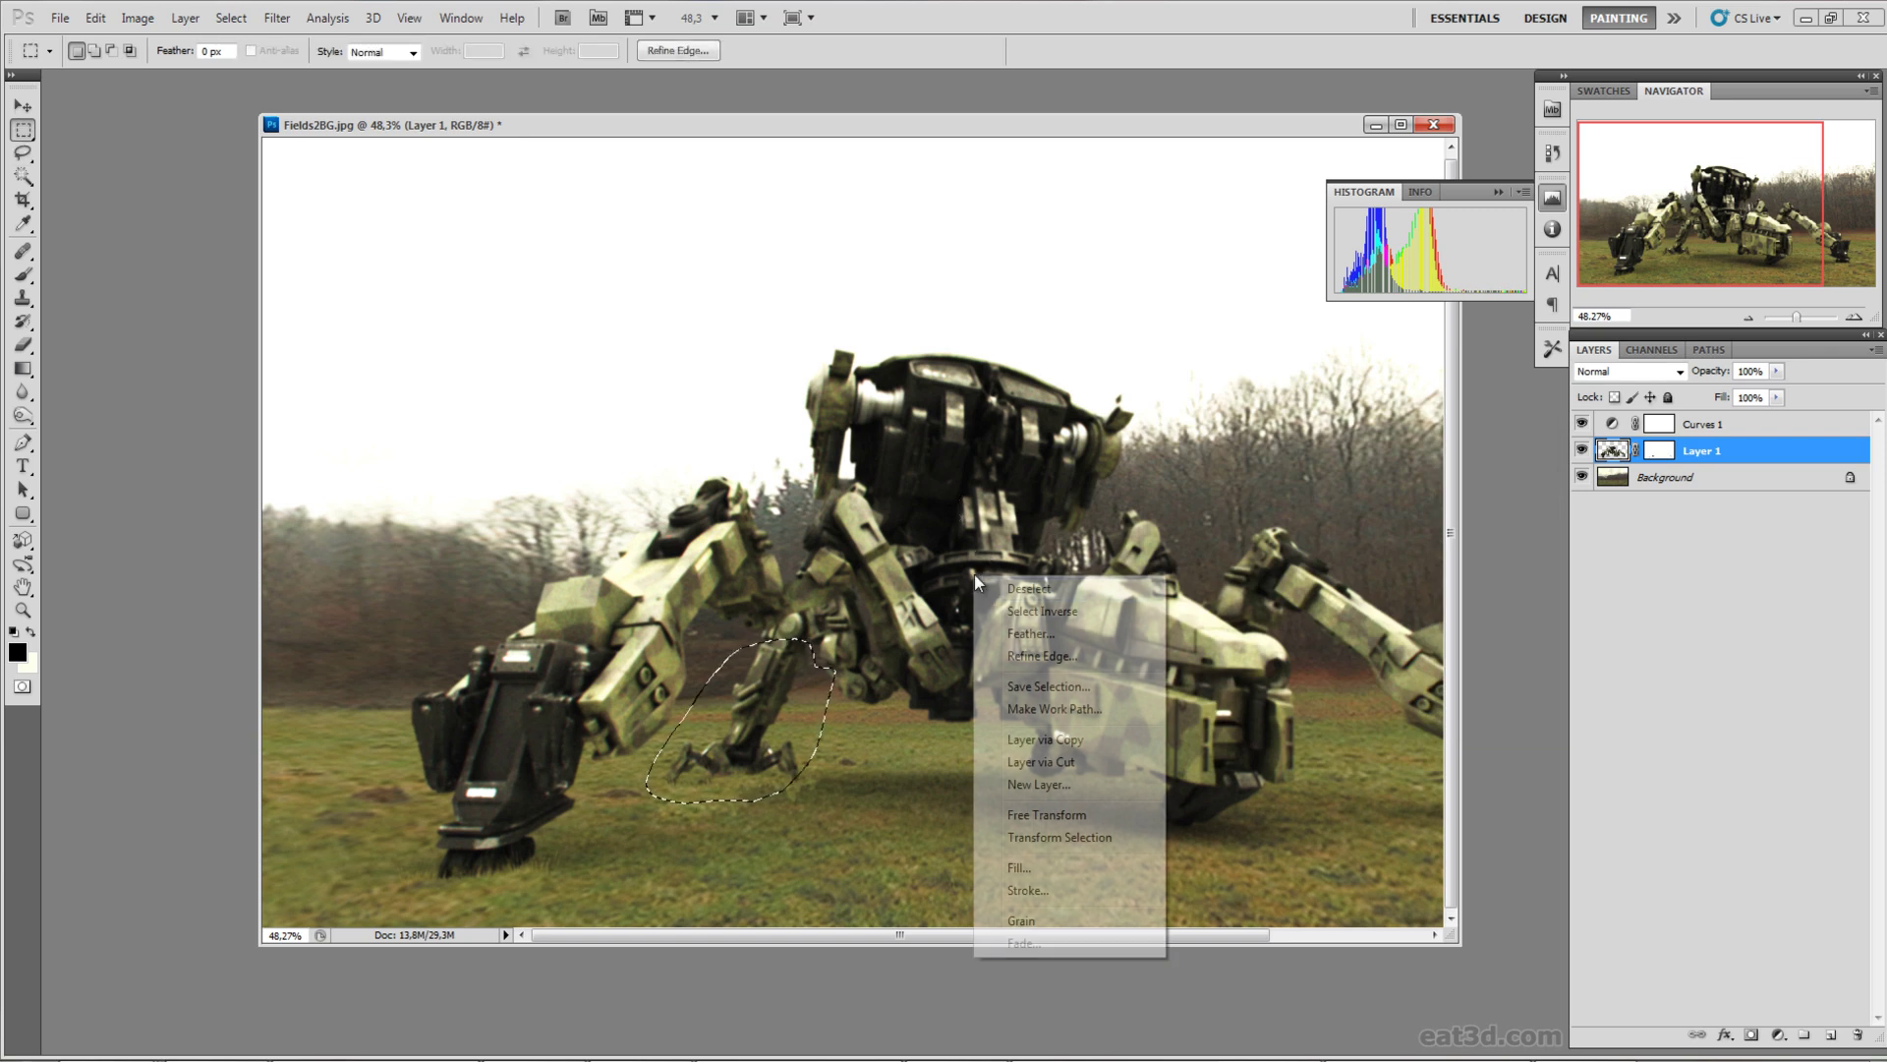
{"action": "left_click", "coordinate": [986, 587]}
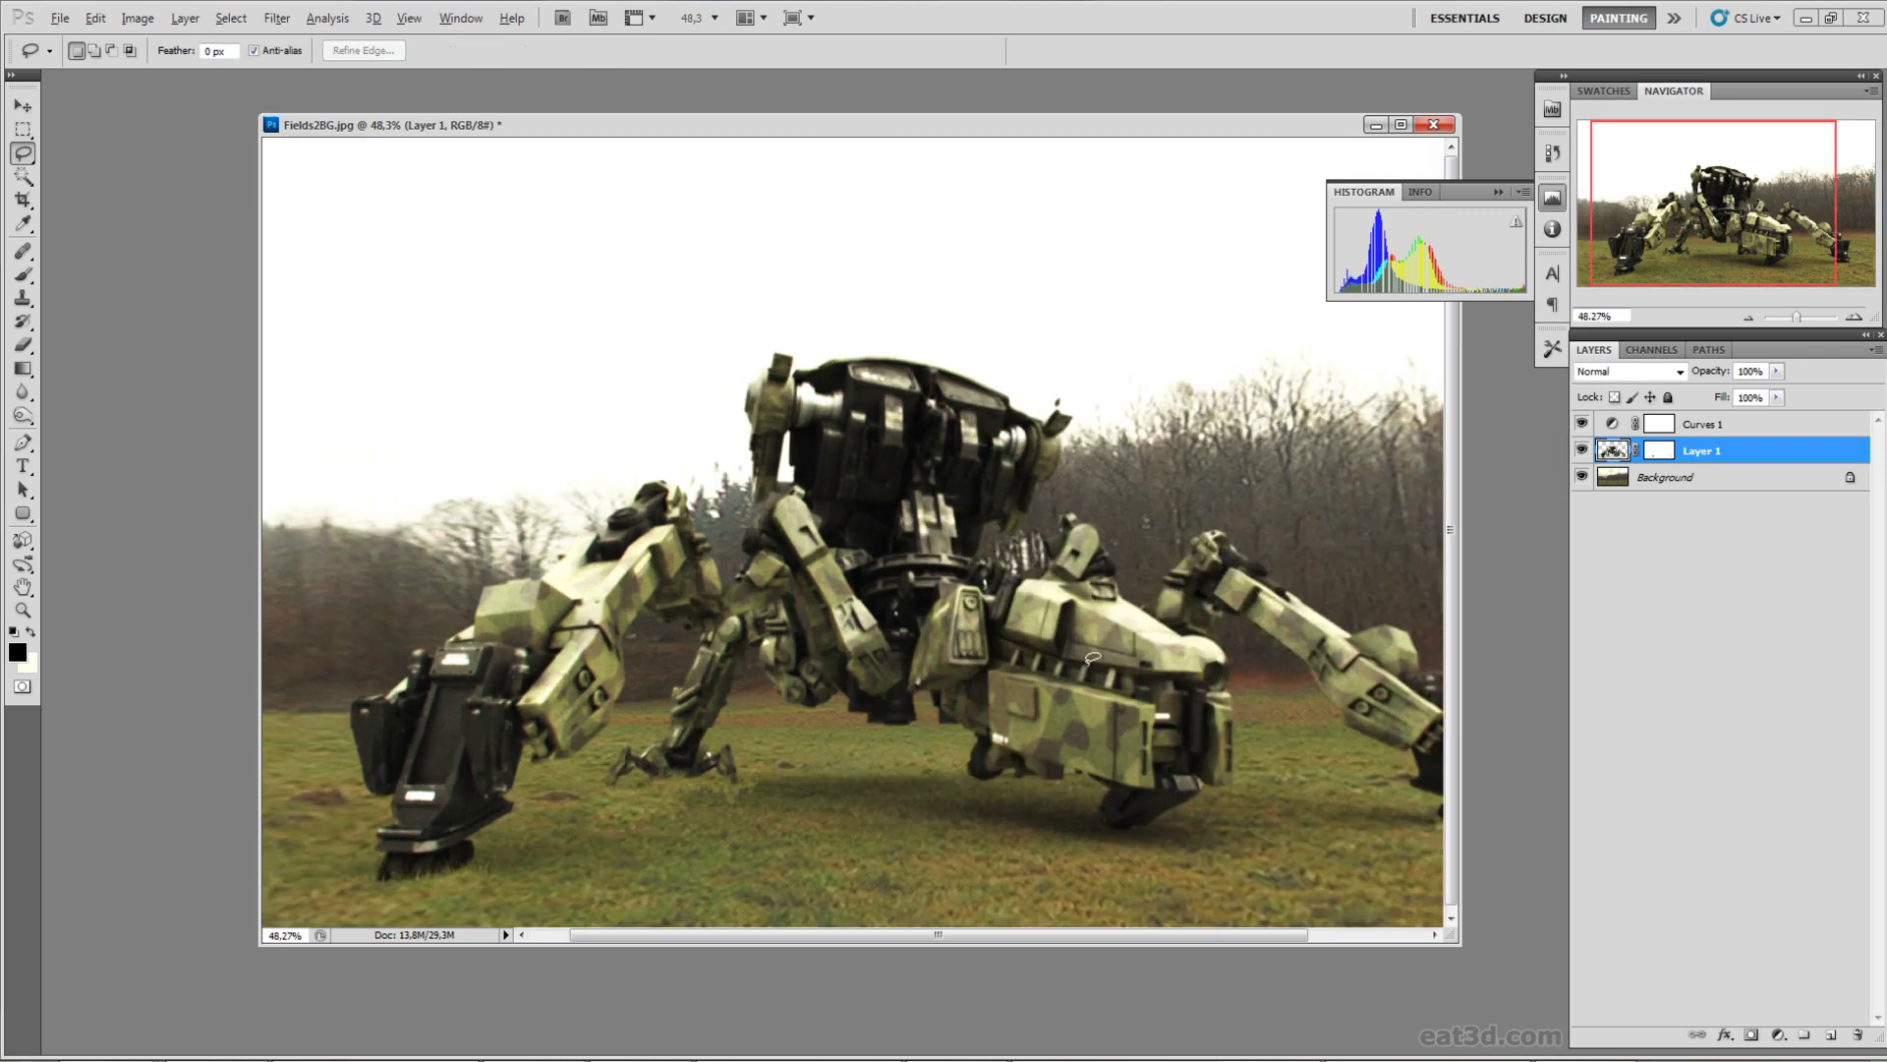
Step: Compare the whole composite with and without the Curves 1 adjustment layer
{"action": "scroll", "coordinate": [1092, 658], "scroll_direction": "down", "scroll_amount": 4}
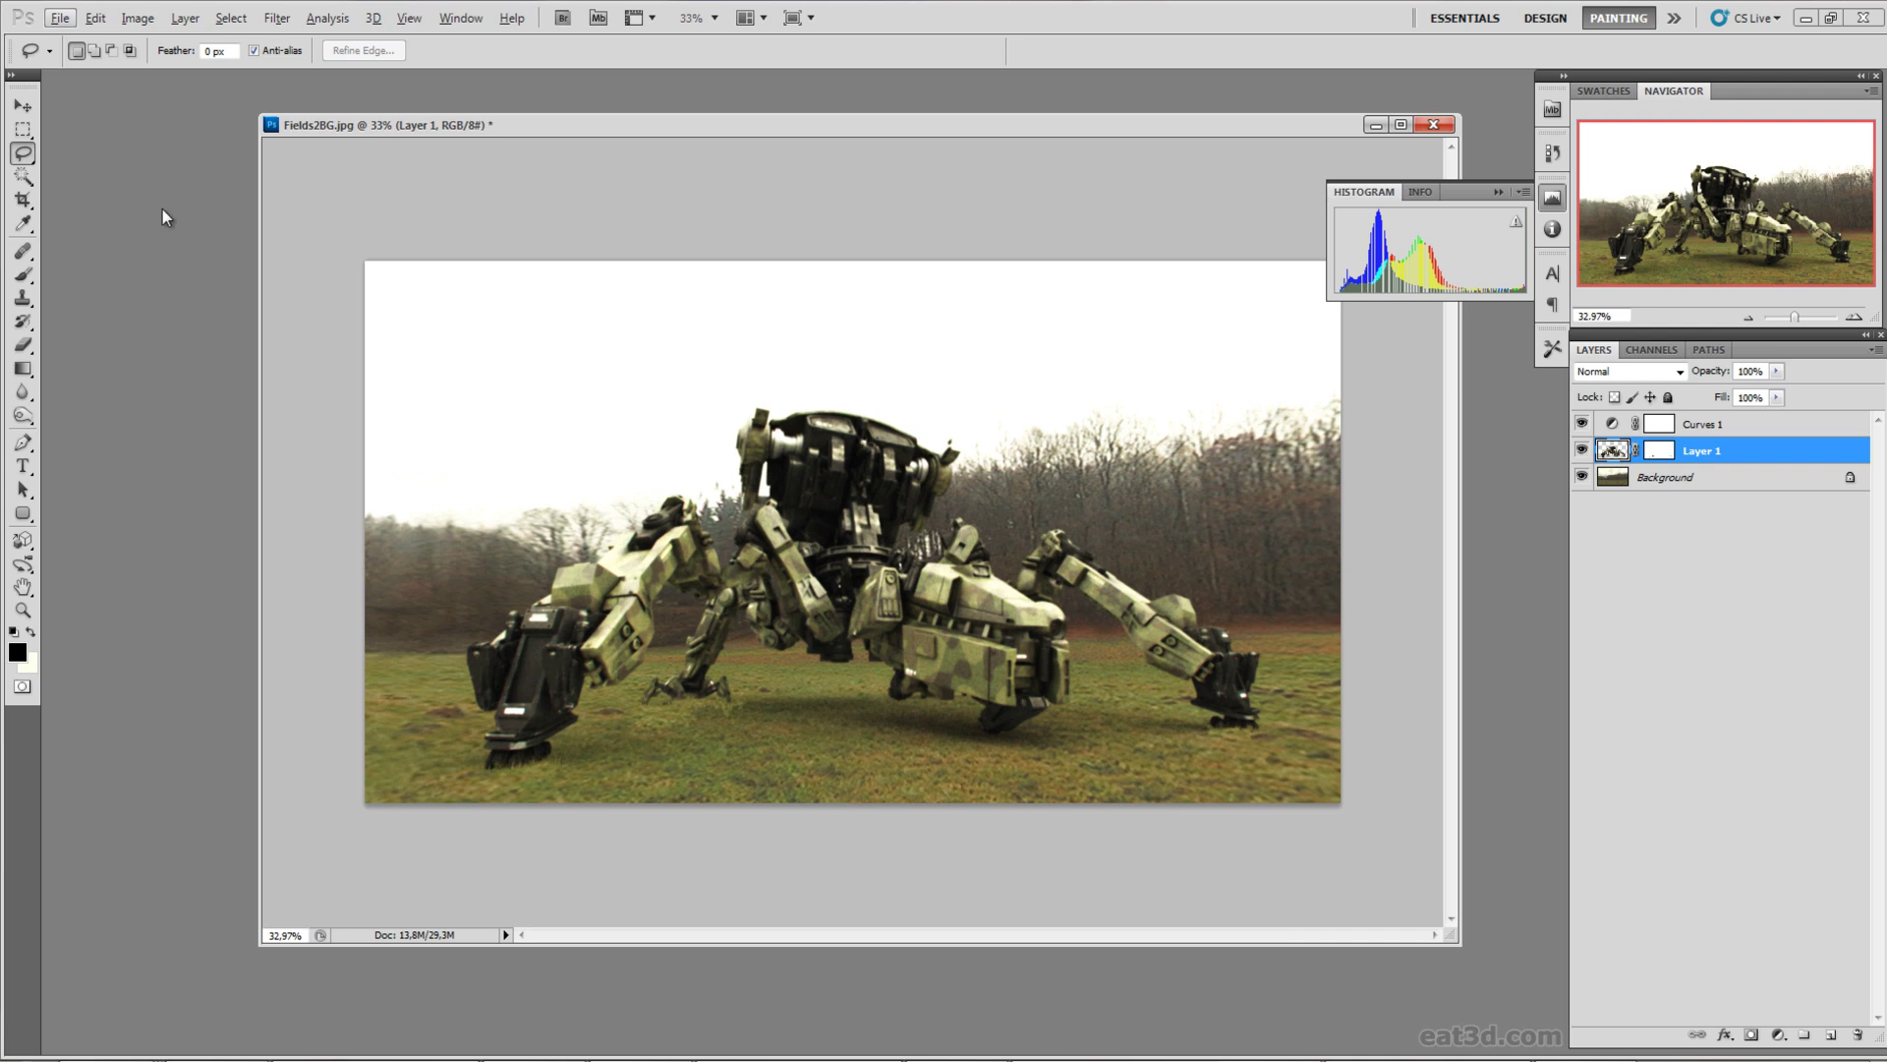
{"action": "left_click", "coordinate": [27, 105]}
{"action": "left_click_drag", "start_coordinate": [598, 132], "coordinate": [555, 130]}
{"action": "scroll", "coordinate": [950, 566], "scroll_direction": "up", "scroll_amount": 1}
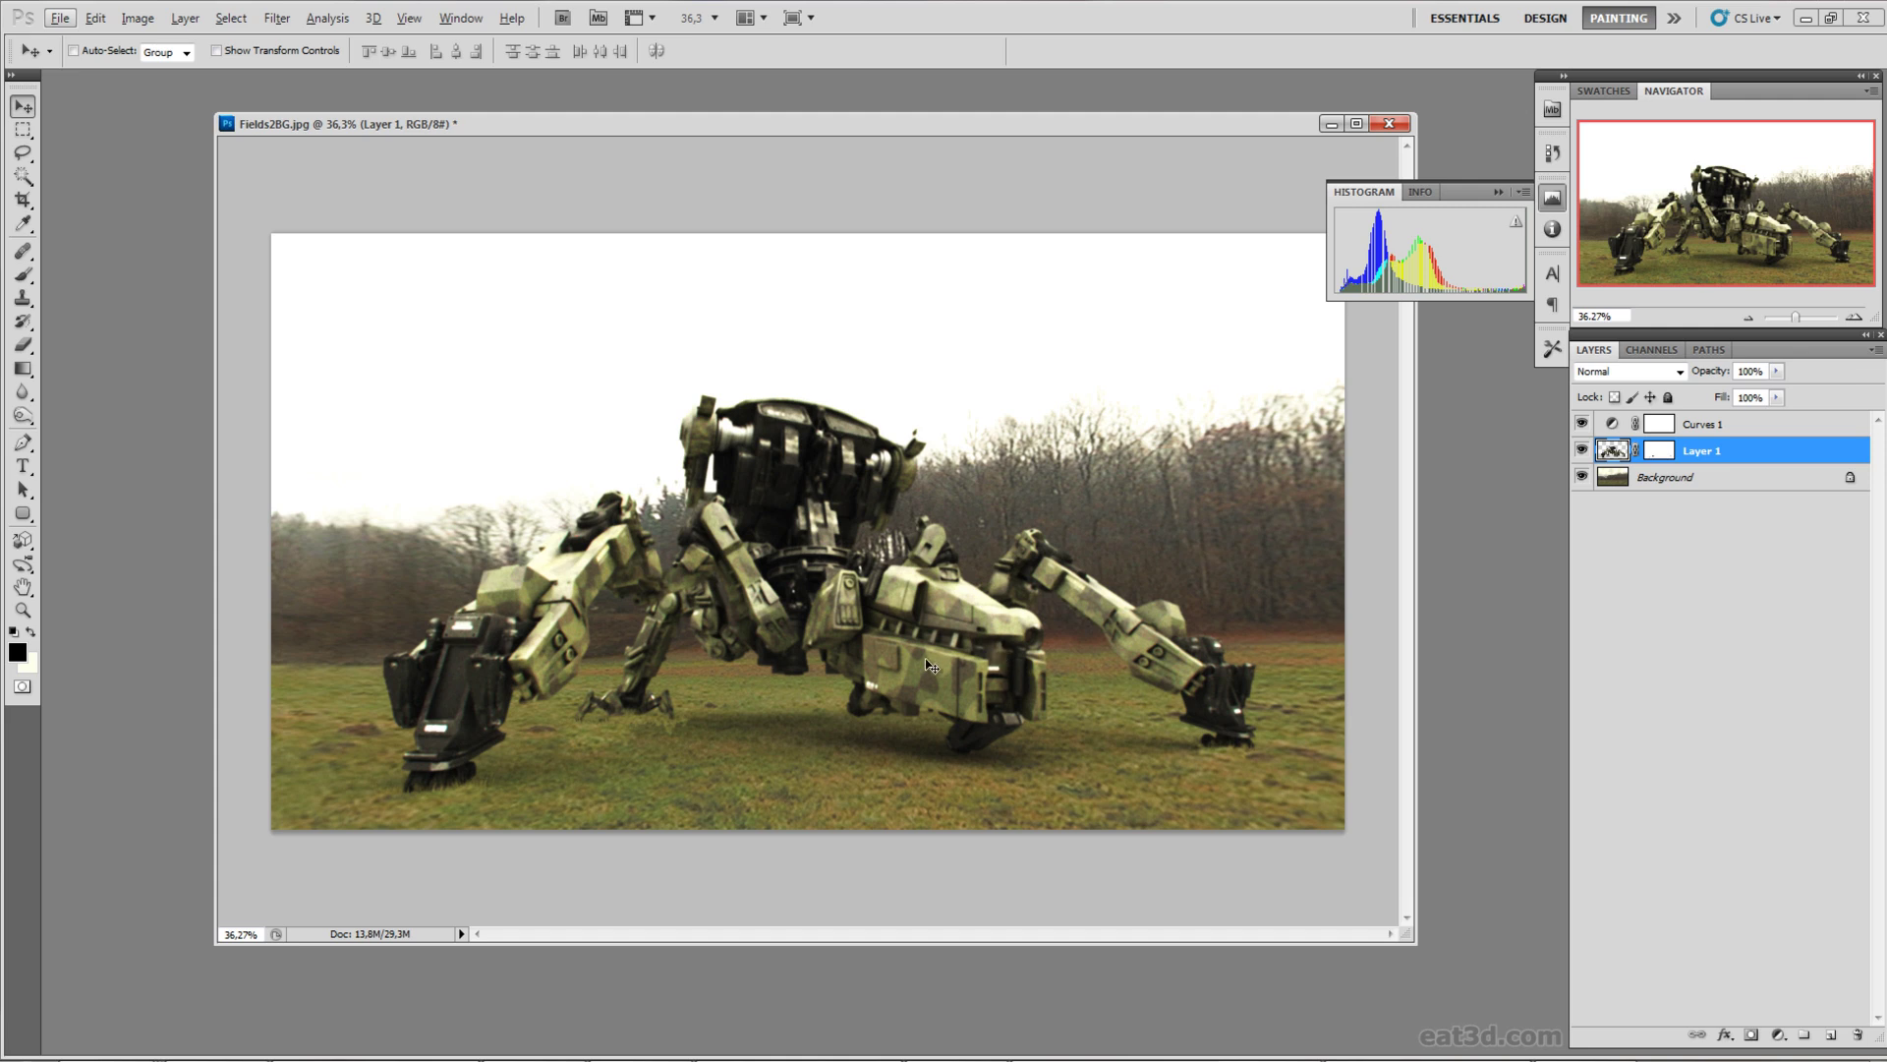
{"action": "scroll", "coordinate": [963, 700], "scroll_direction": "down", "scroll_amount": 1}
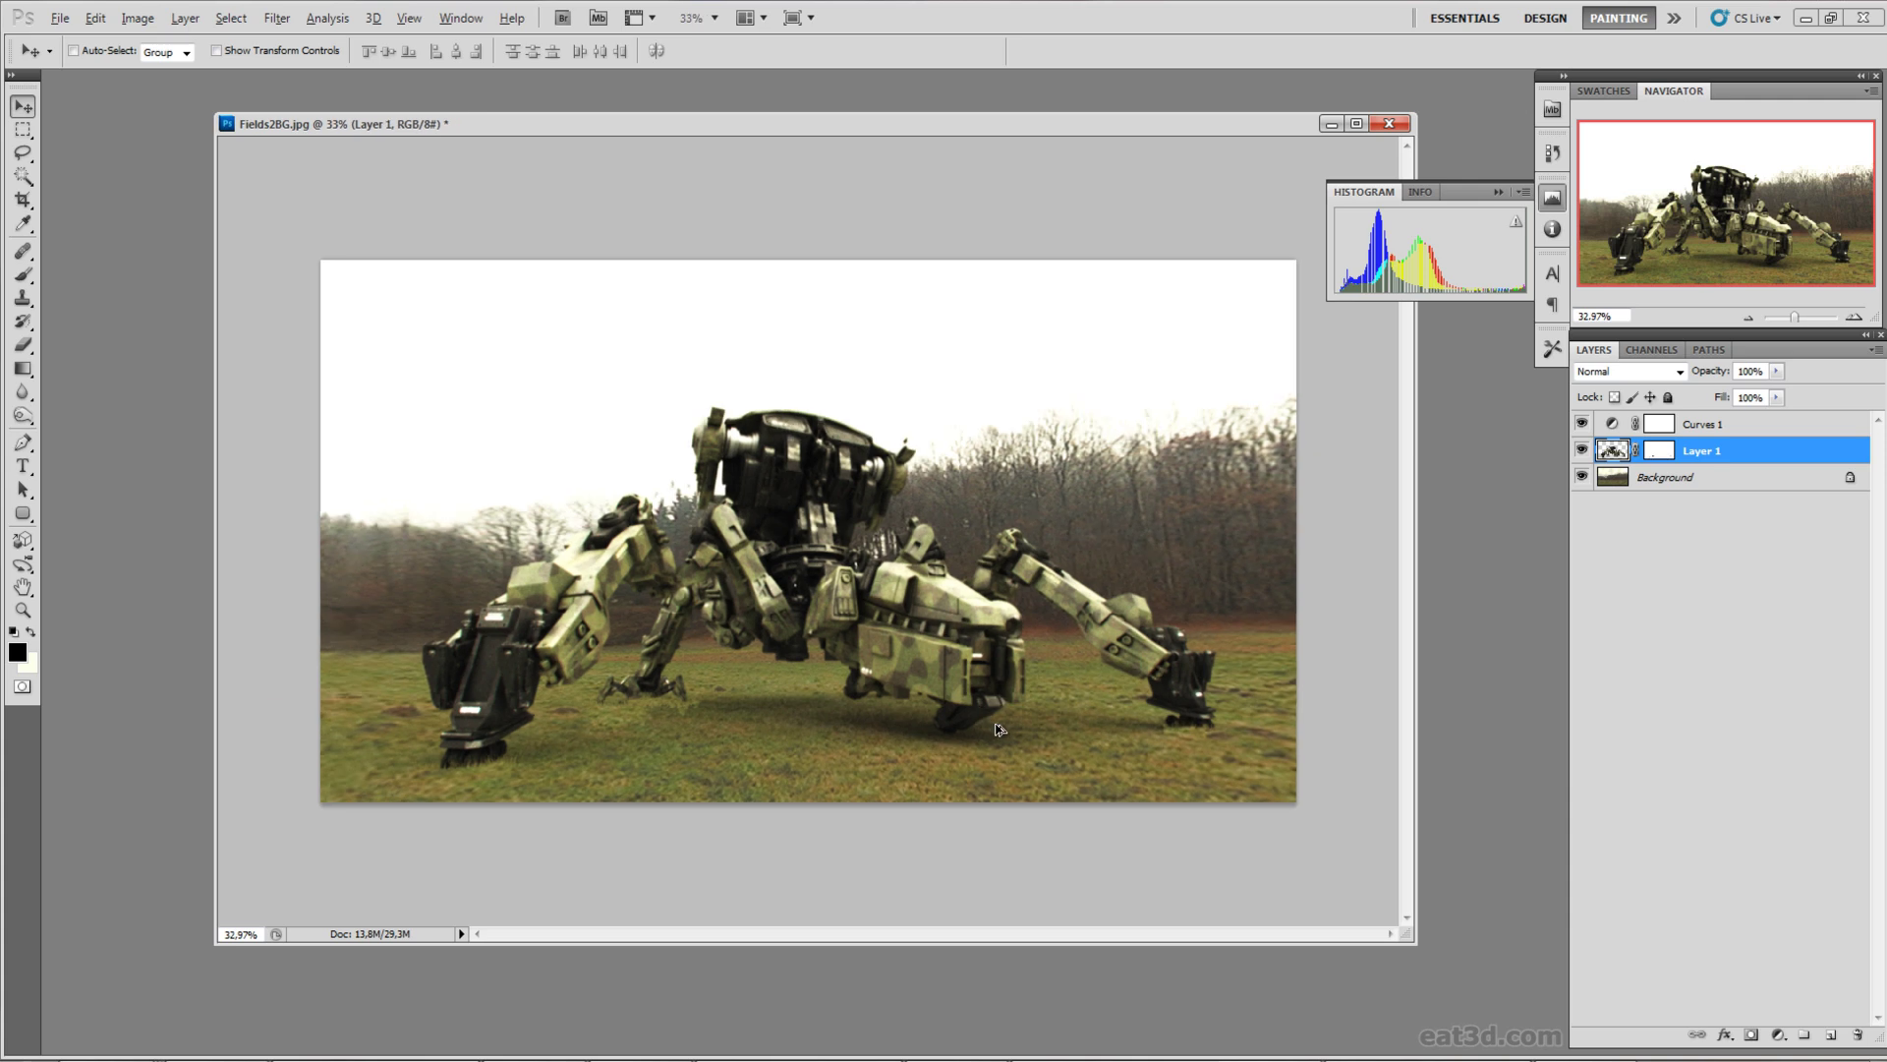
{"action": "scroll", "coordinate": [998, 730], "scroll_direction": "up", "scroll_amount": 1}
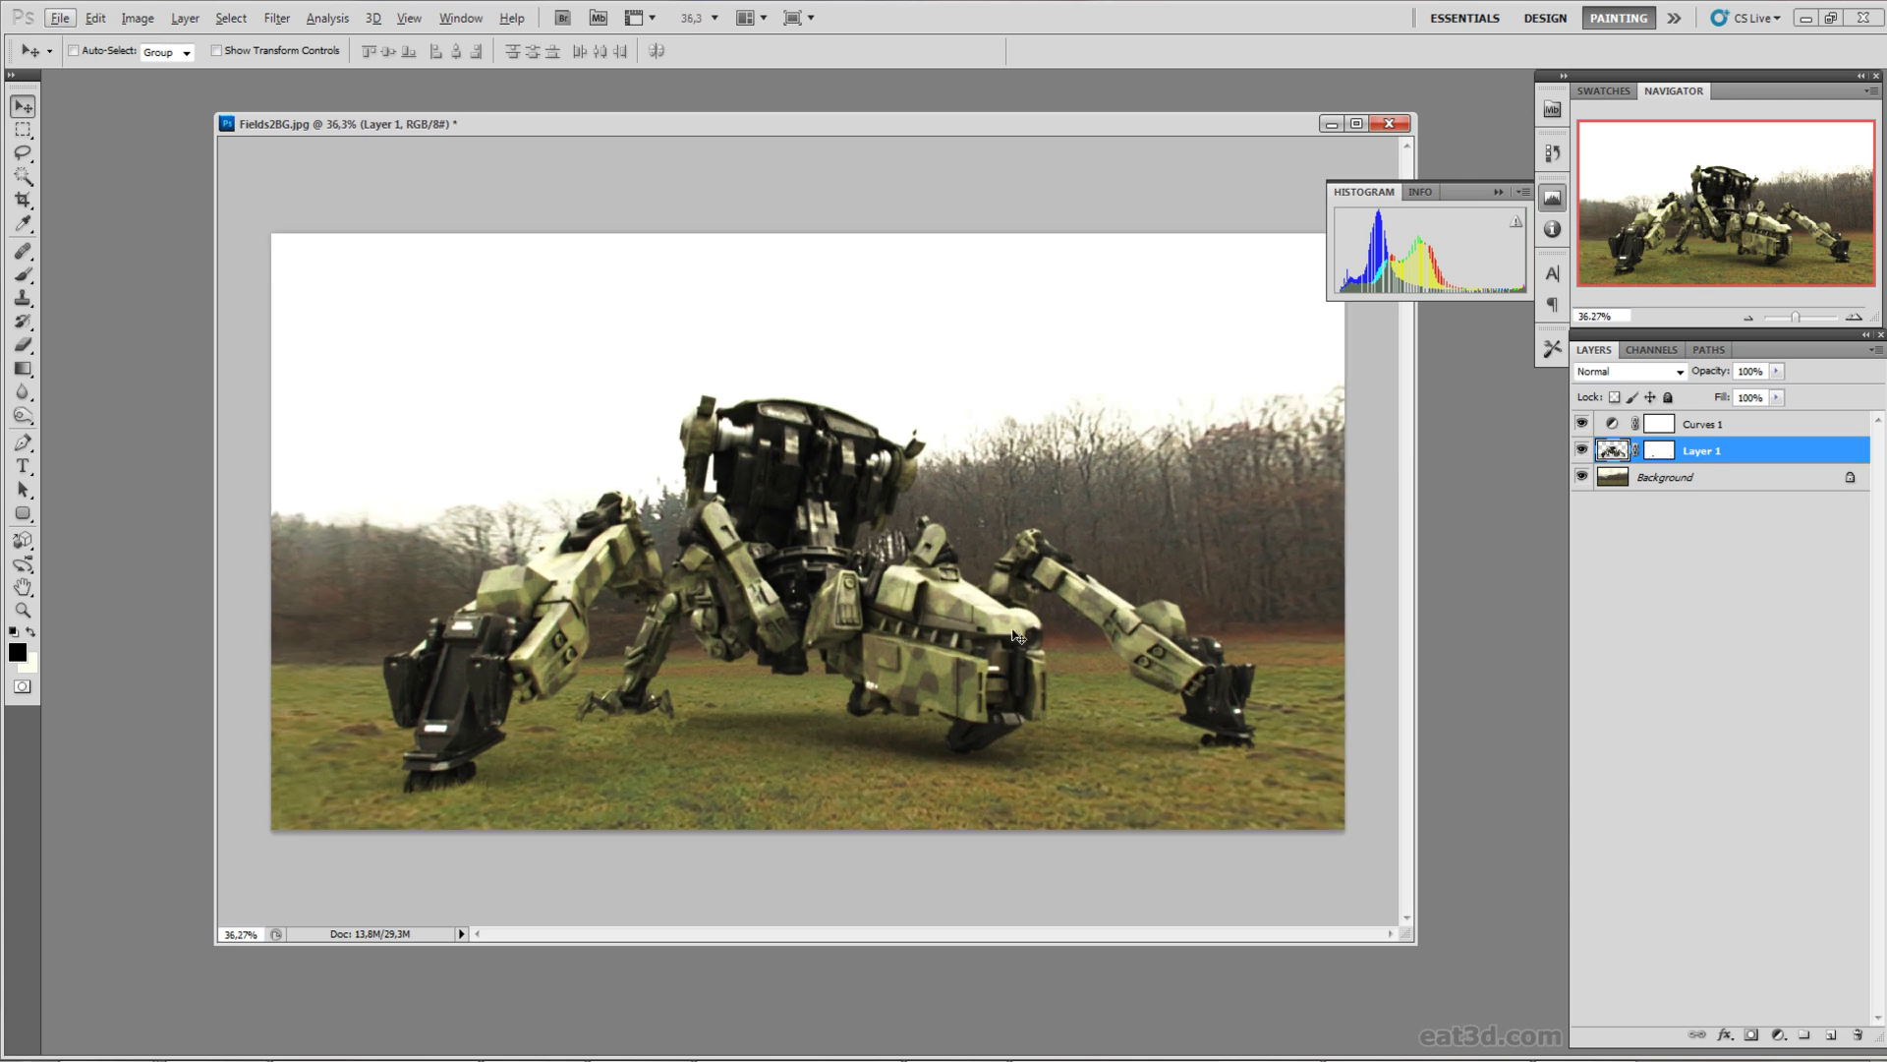
{"action": "left_click", "coordinate": [1582, 424]}
{"action": "left_click", "coordinate": [1581, 424]}
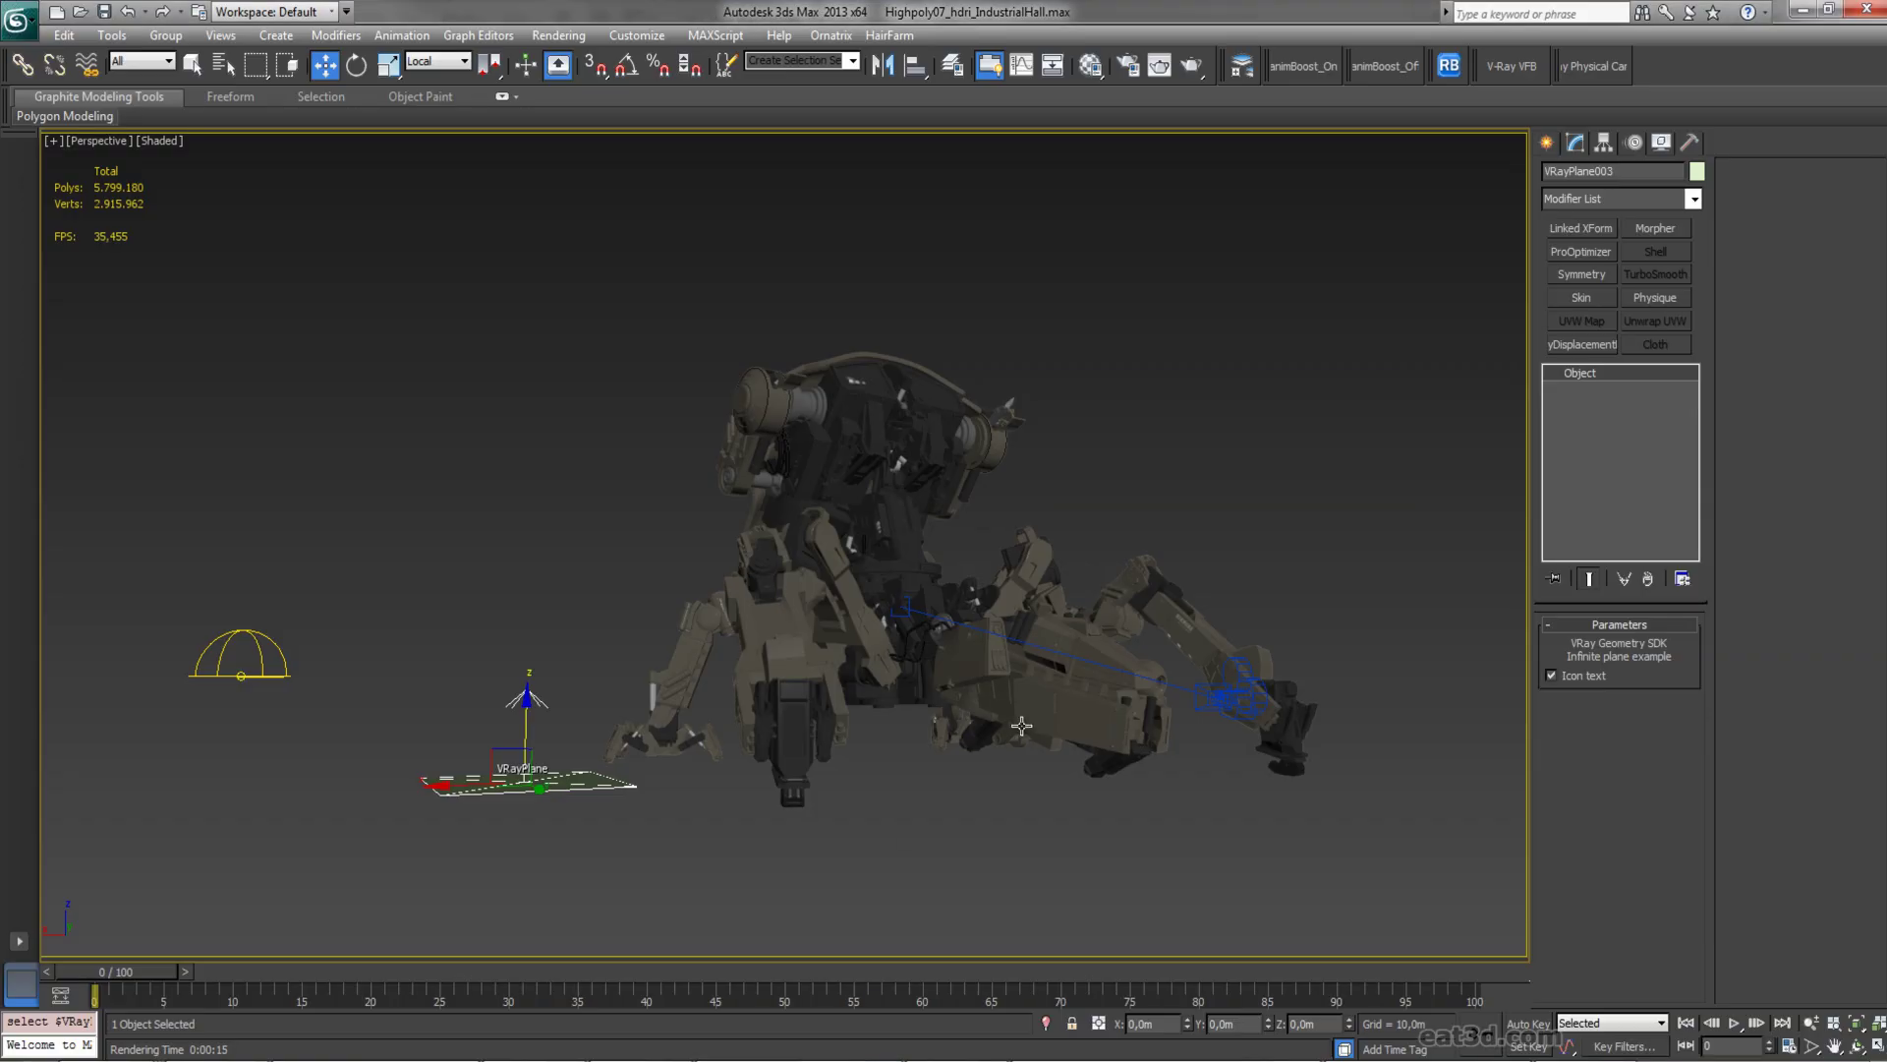
Step: Switch to 3ds Max and show the meadow background behind the robot in the perspective viewport
{"action": "left_click_drag", "start_coordinate": [1015, 716], "coordinate": [977, 725]}
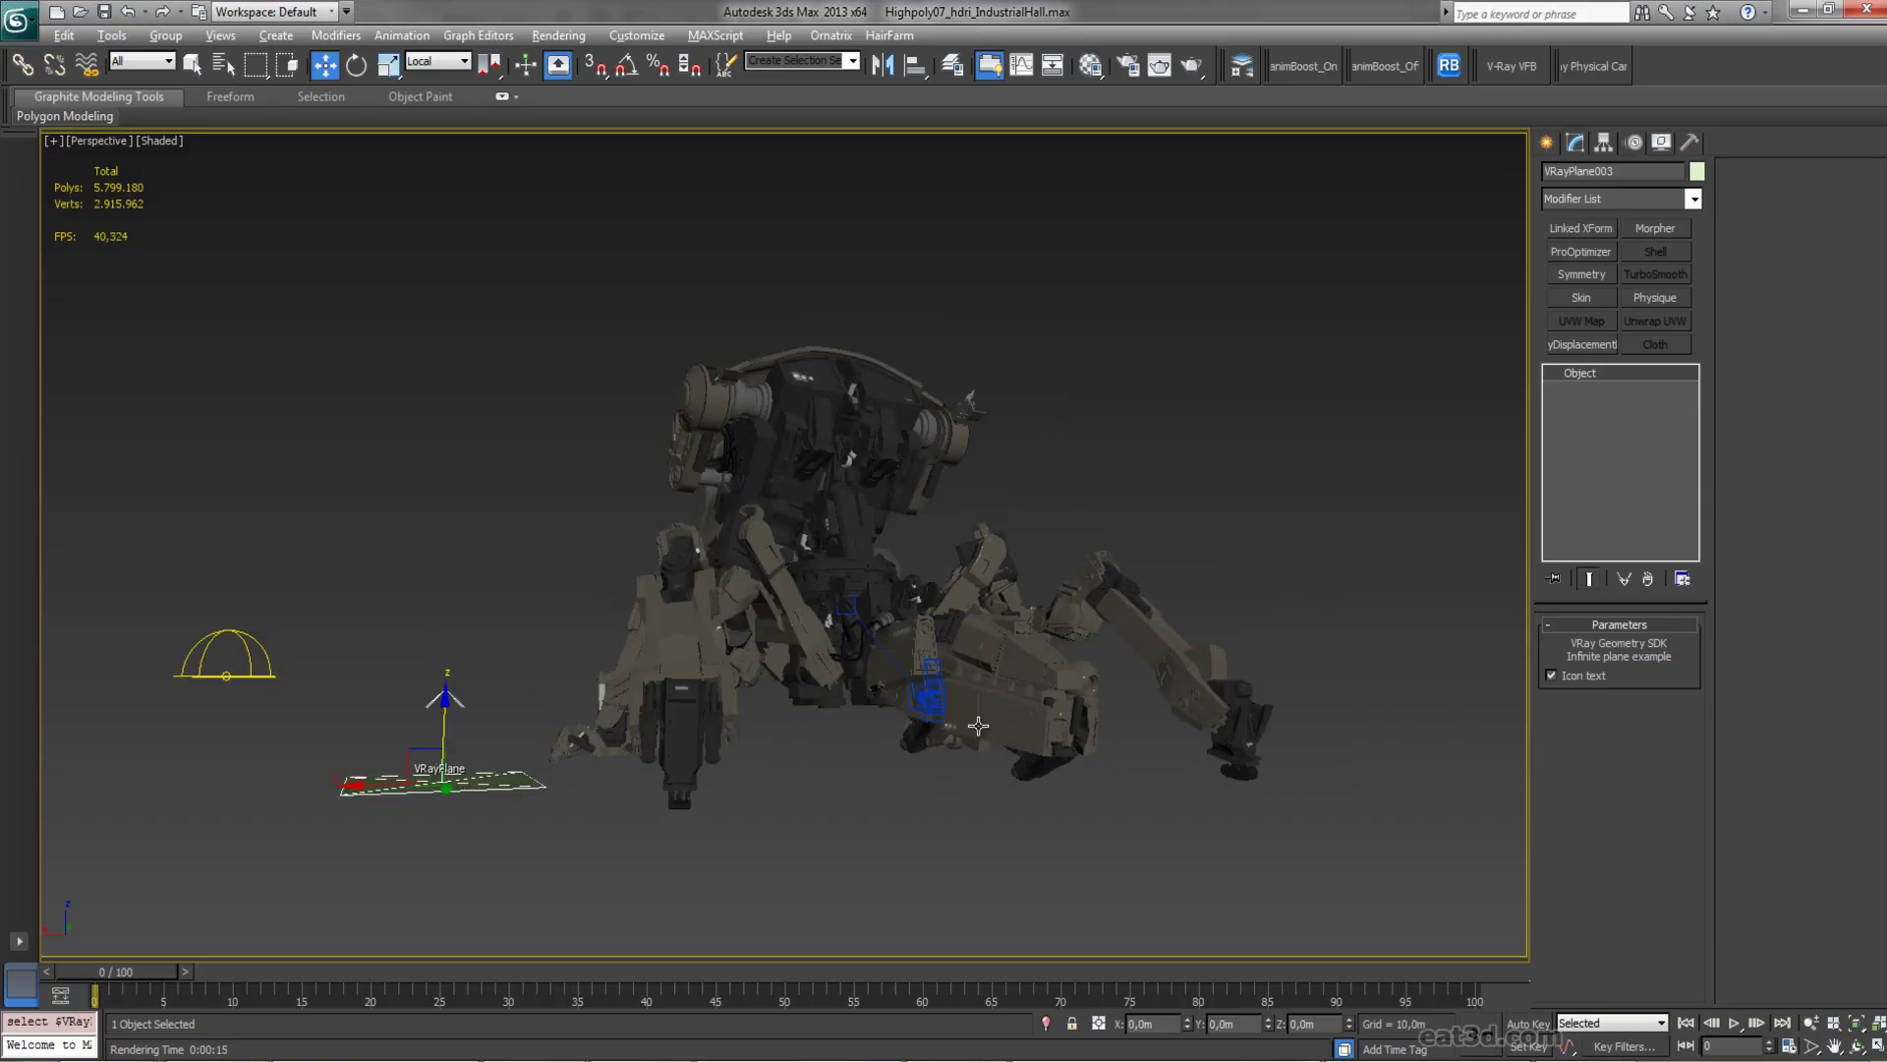
{"action": "key", "text": "alt+b"}
{"action": "left_click", "coordinate": [1123, 773]}
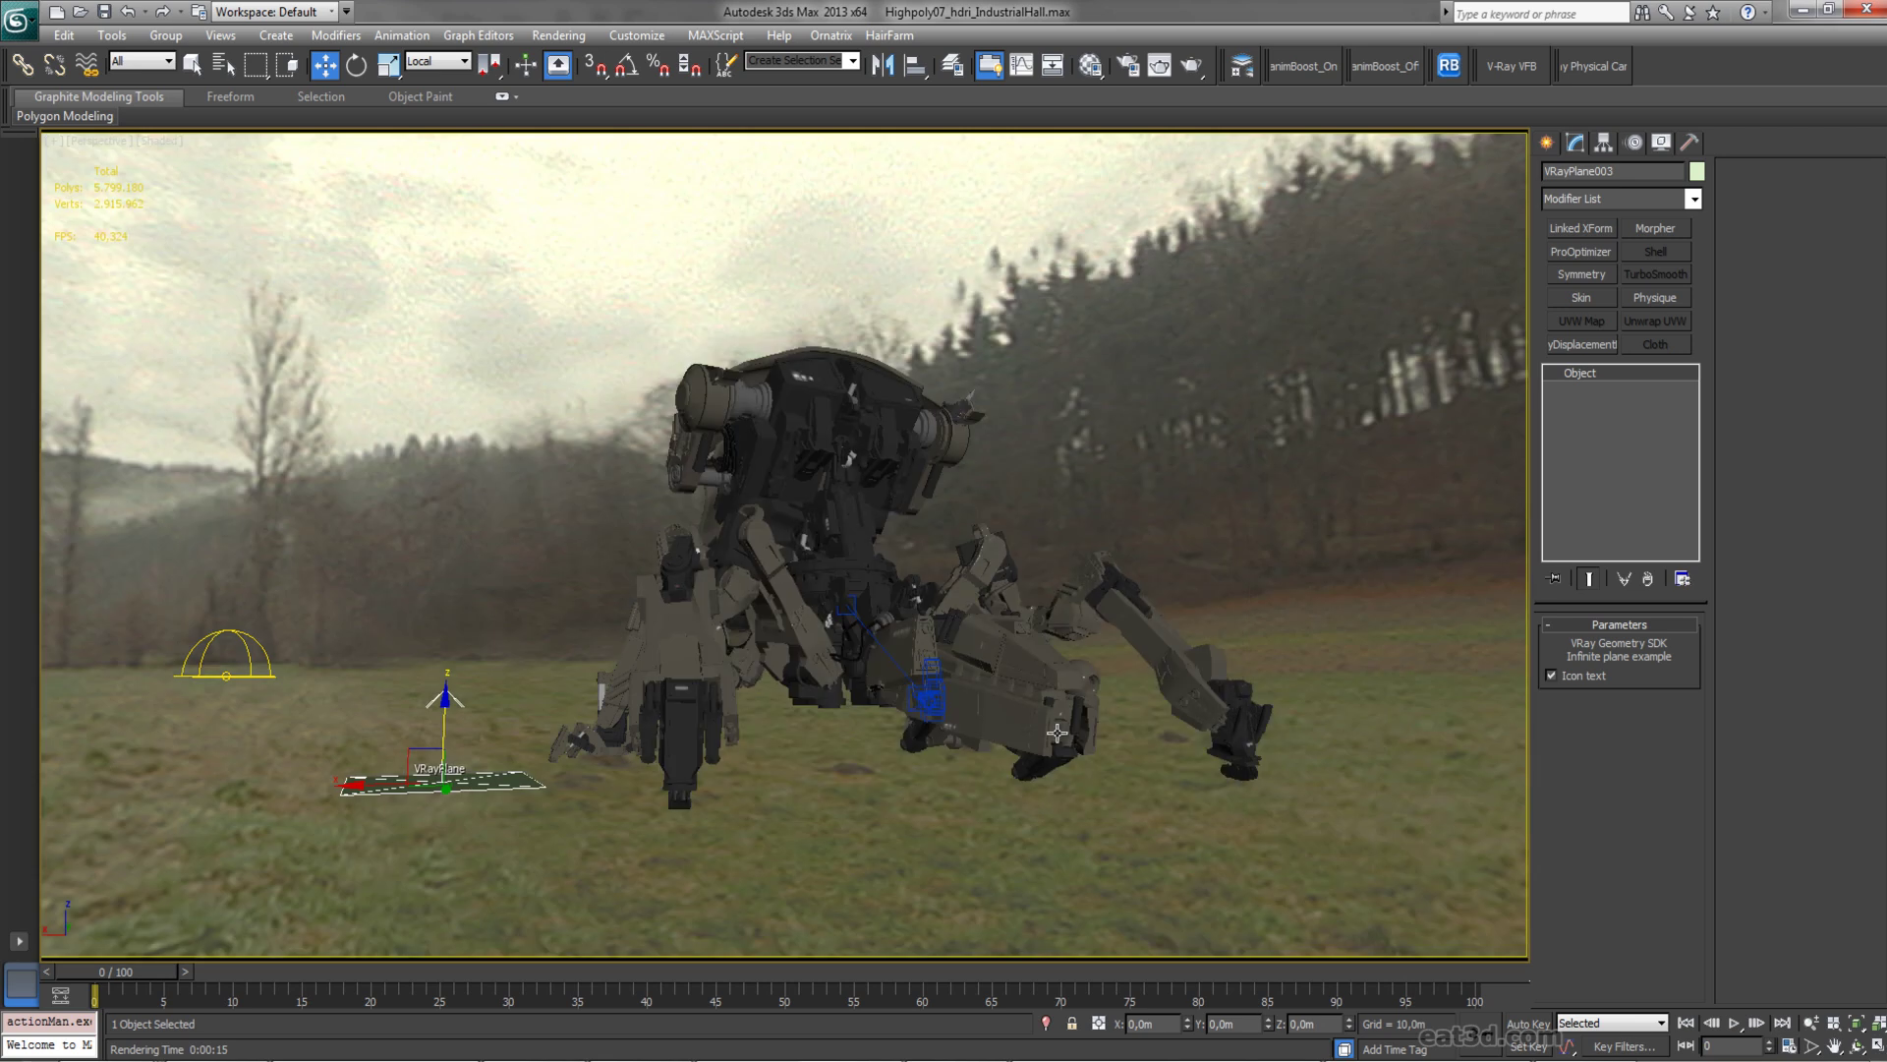
{"action": "left_click_drag", "start_coordinate": [1013, 721], "coordinate": [681, 578]}
{"action": "scroll", "coordinate": [846, 731], "scroll_direction": "down", "scroll_amount": 3}
Step: Switch to Windows Photo Viewer, go from Int67-8_Fields.jpg to Int67-8_IndustrialHall.jpg and maximize its window
{"action": "left_click", "coordinate": [1385, 1060]}
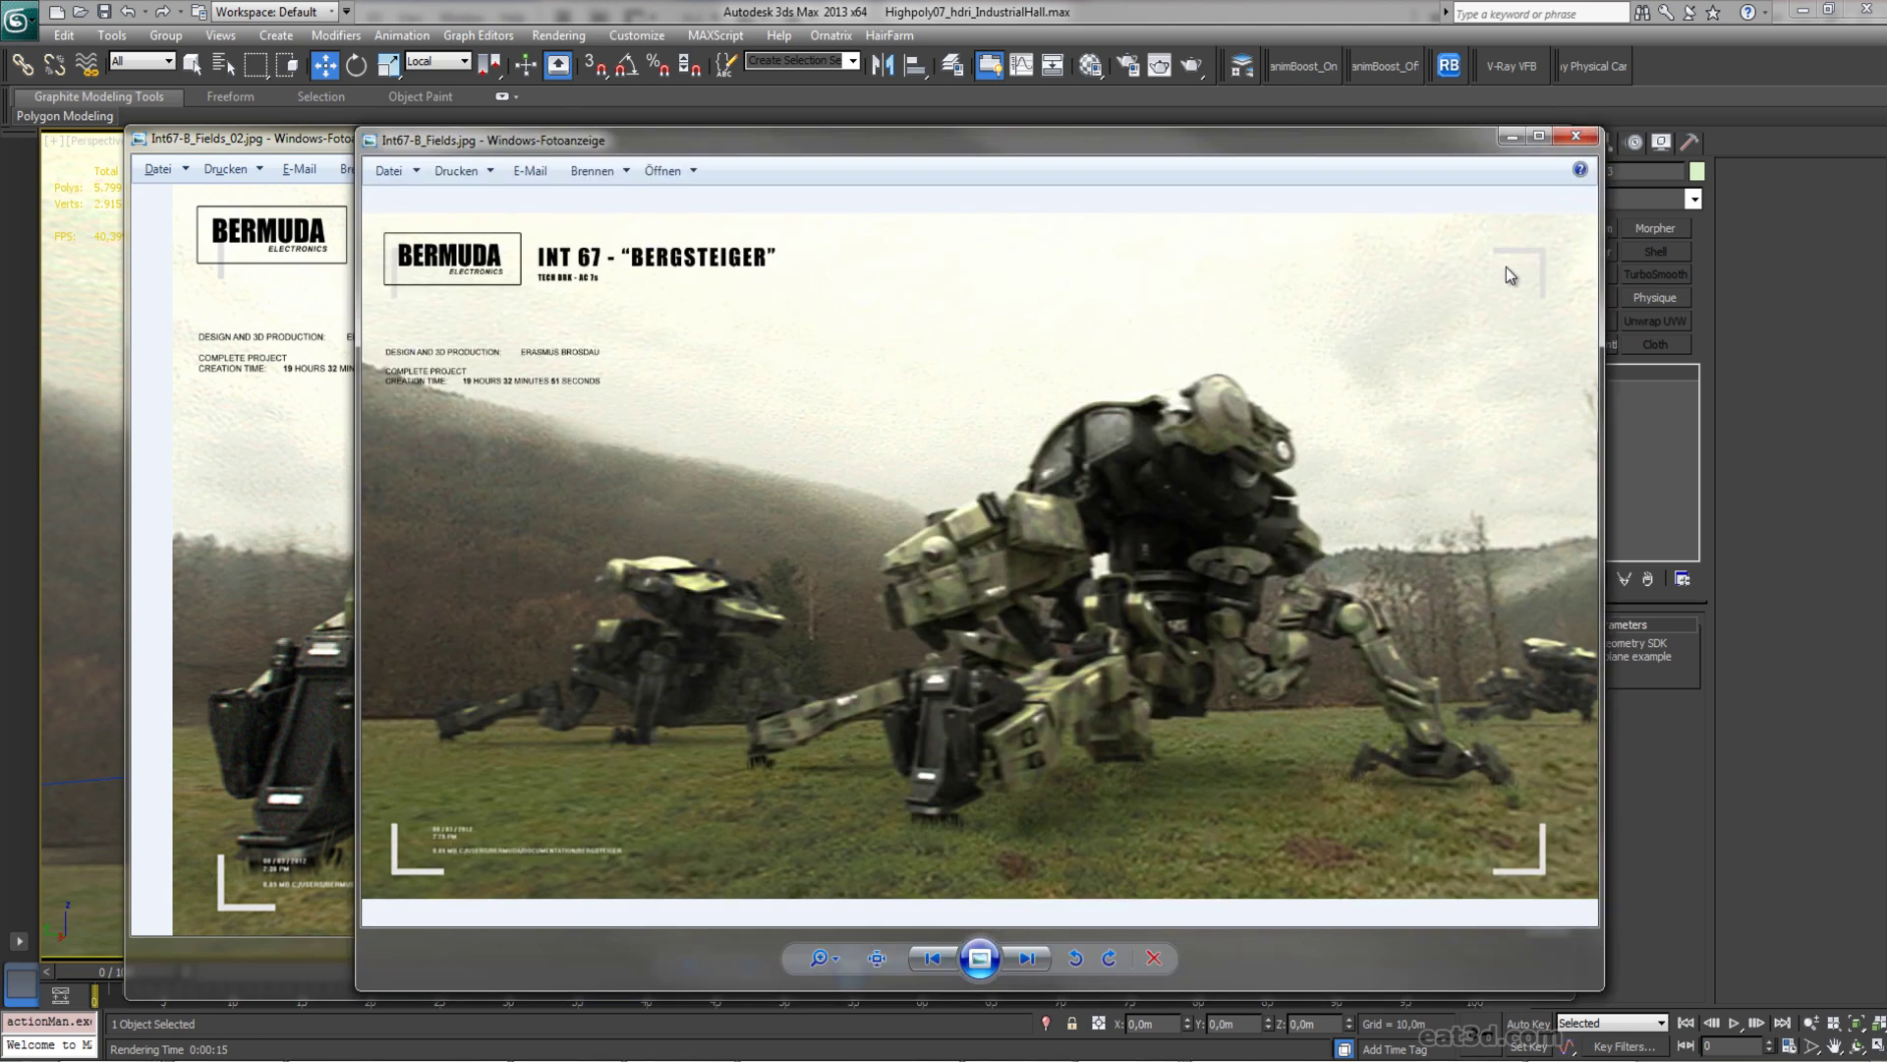
{"action": "left_click", "coordinate": [1564, 140]}
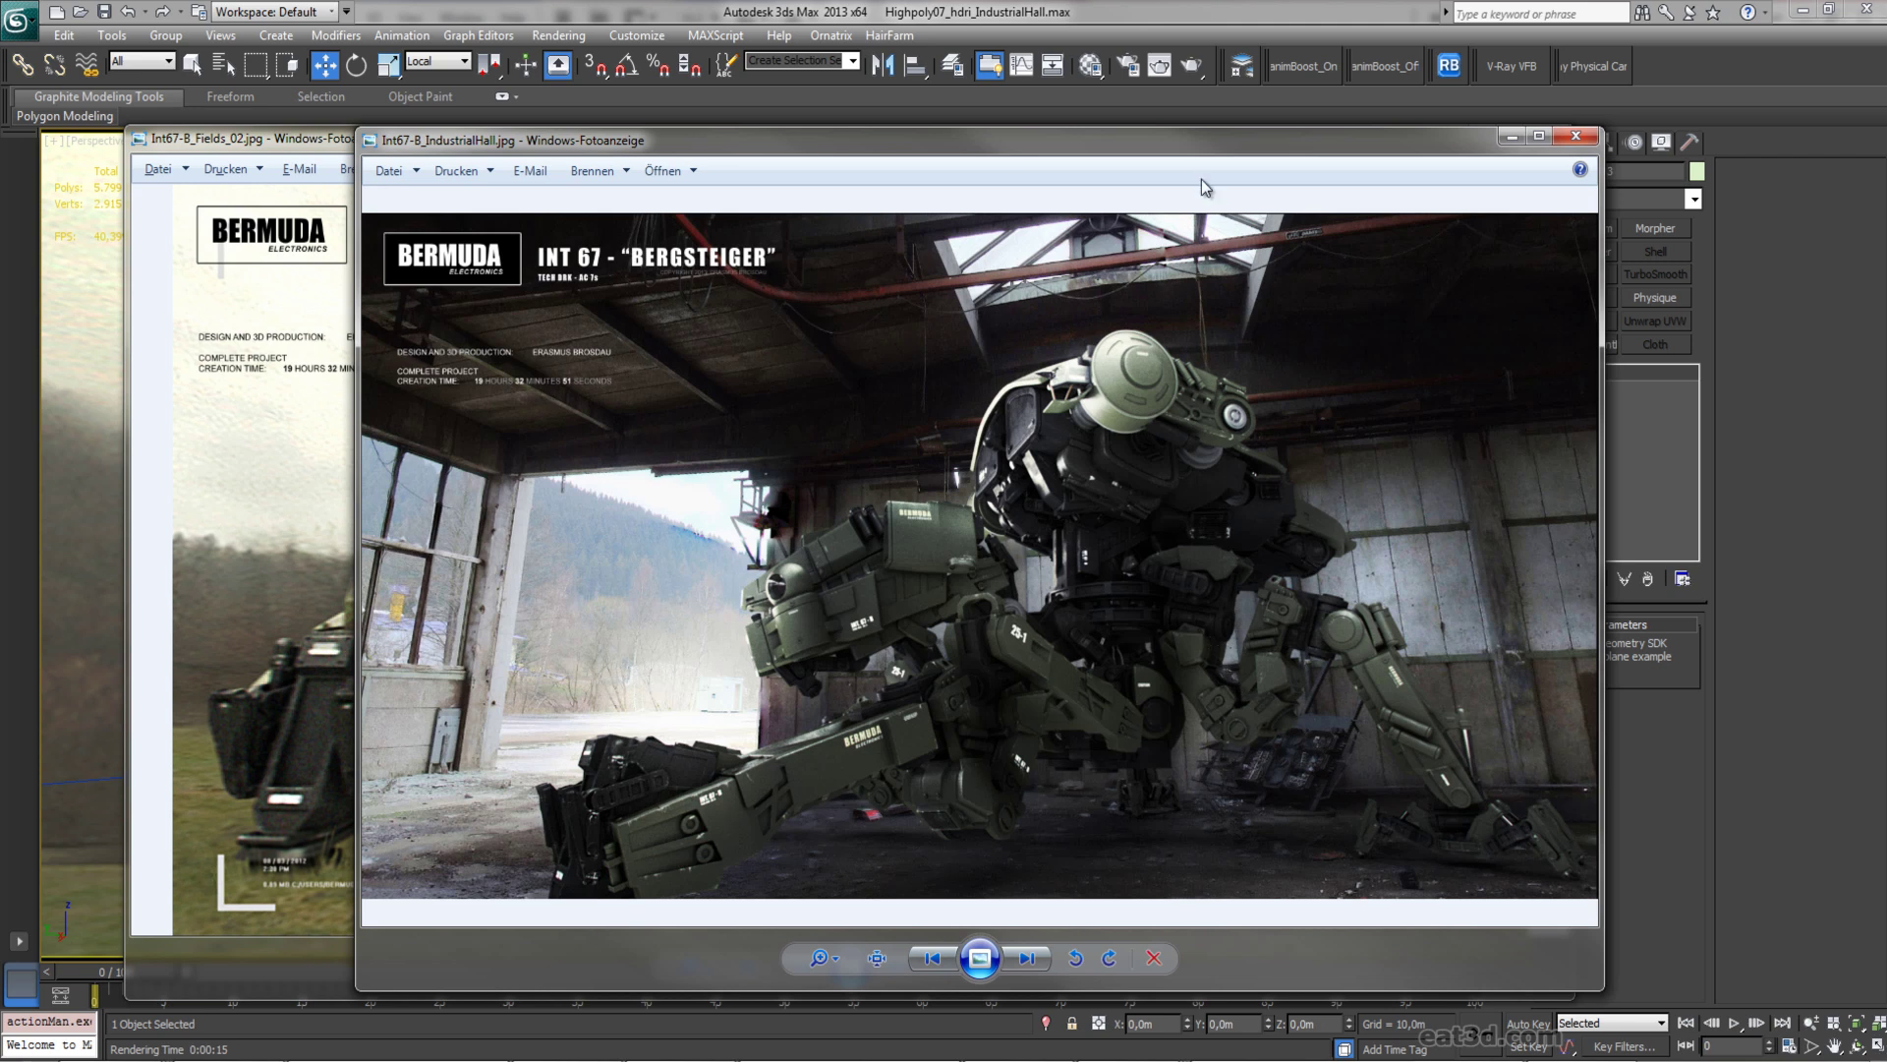
{"action": "left_click_drag", "start_coordinate": [1196, 134], "coordinate": [1166, 1]}
Step: Examine the foreground leg's joints and its clawed foot's contact with the floor in the industrial hall image
{"action": "scroll", "coordinate": [1312, 568], "scroll_direction": "up", "scroll_amount": 5}
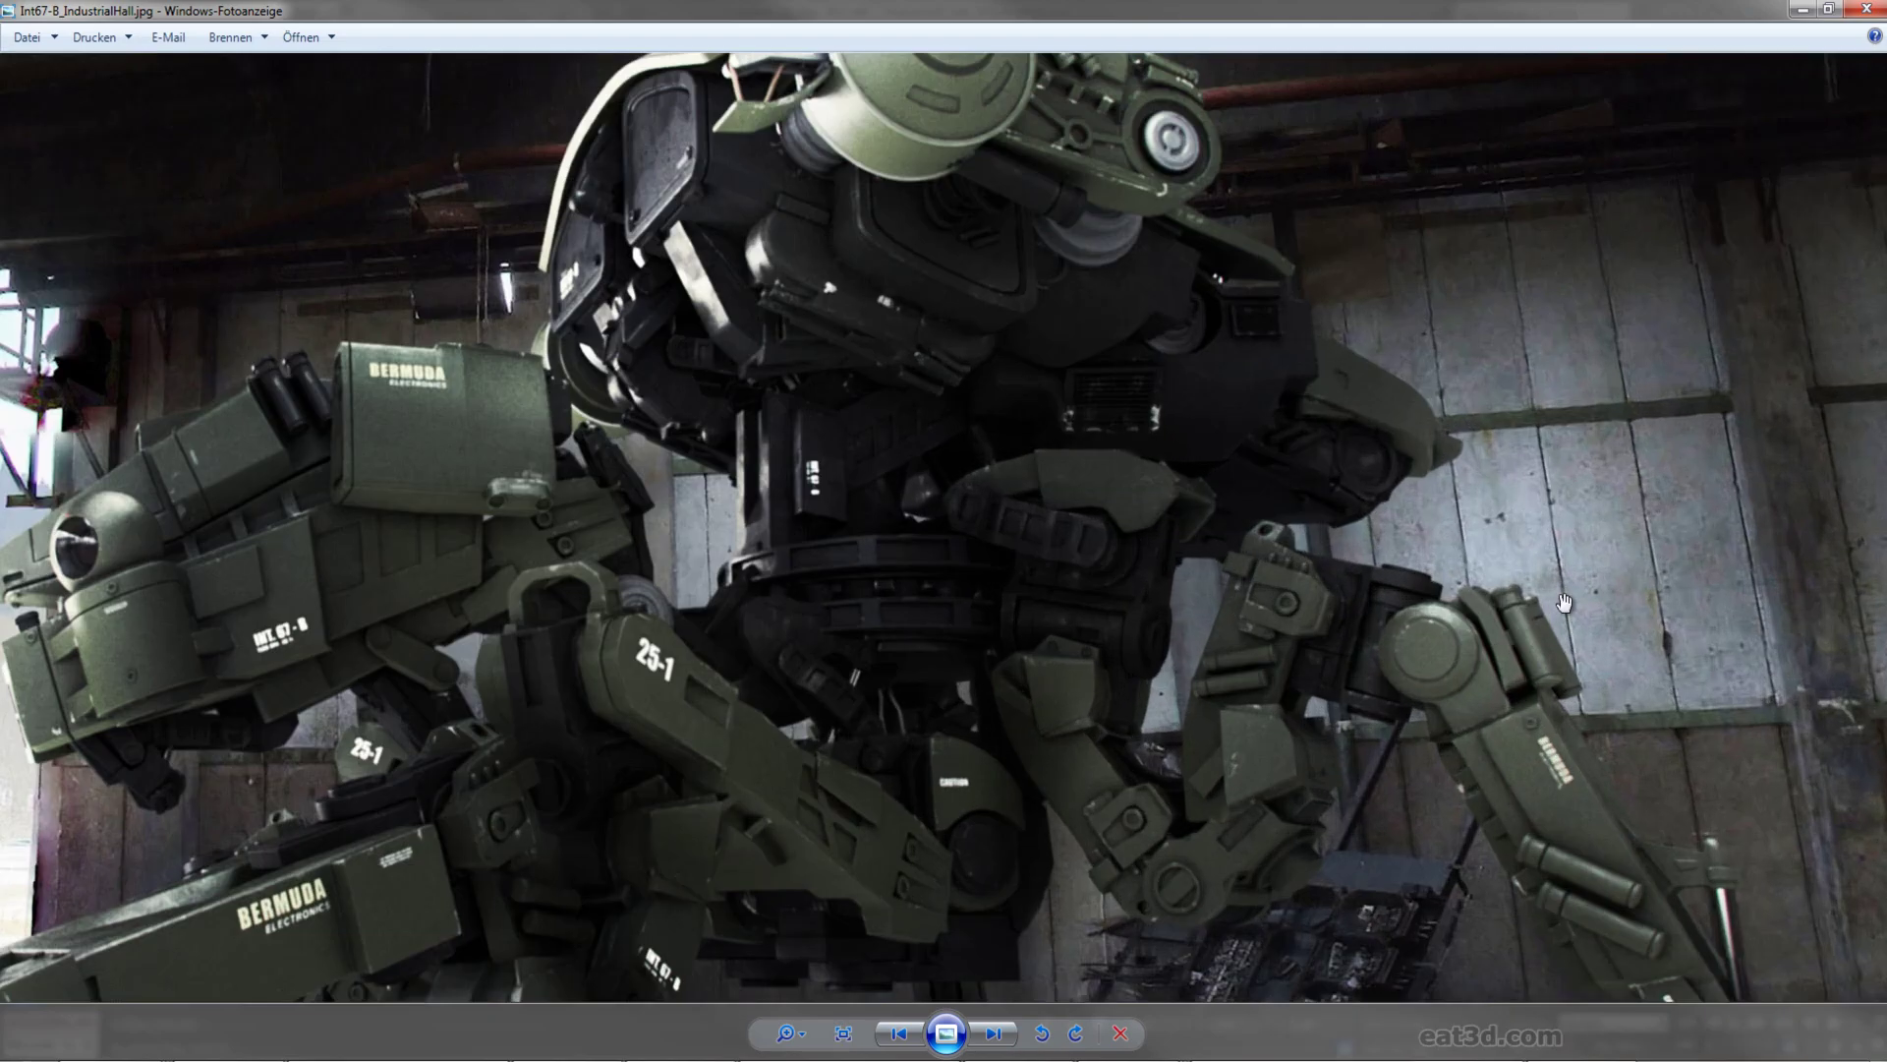
{"action": "scroll", "coordinate": [1089, 708], "scroll_direction": "up", "scroll_amount": 3}
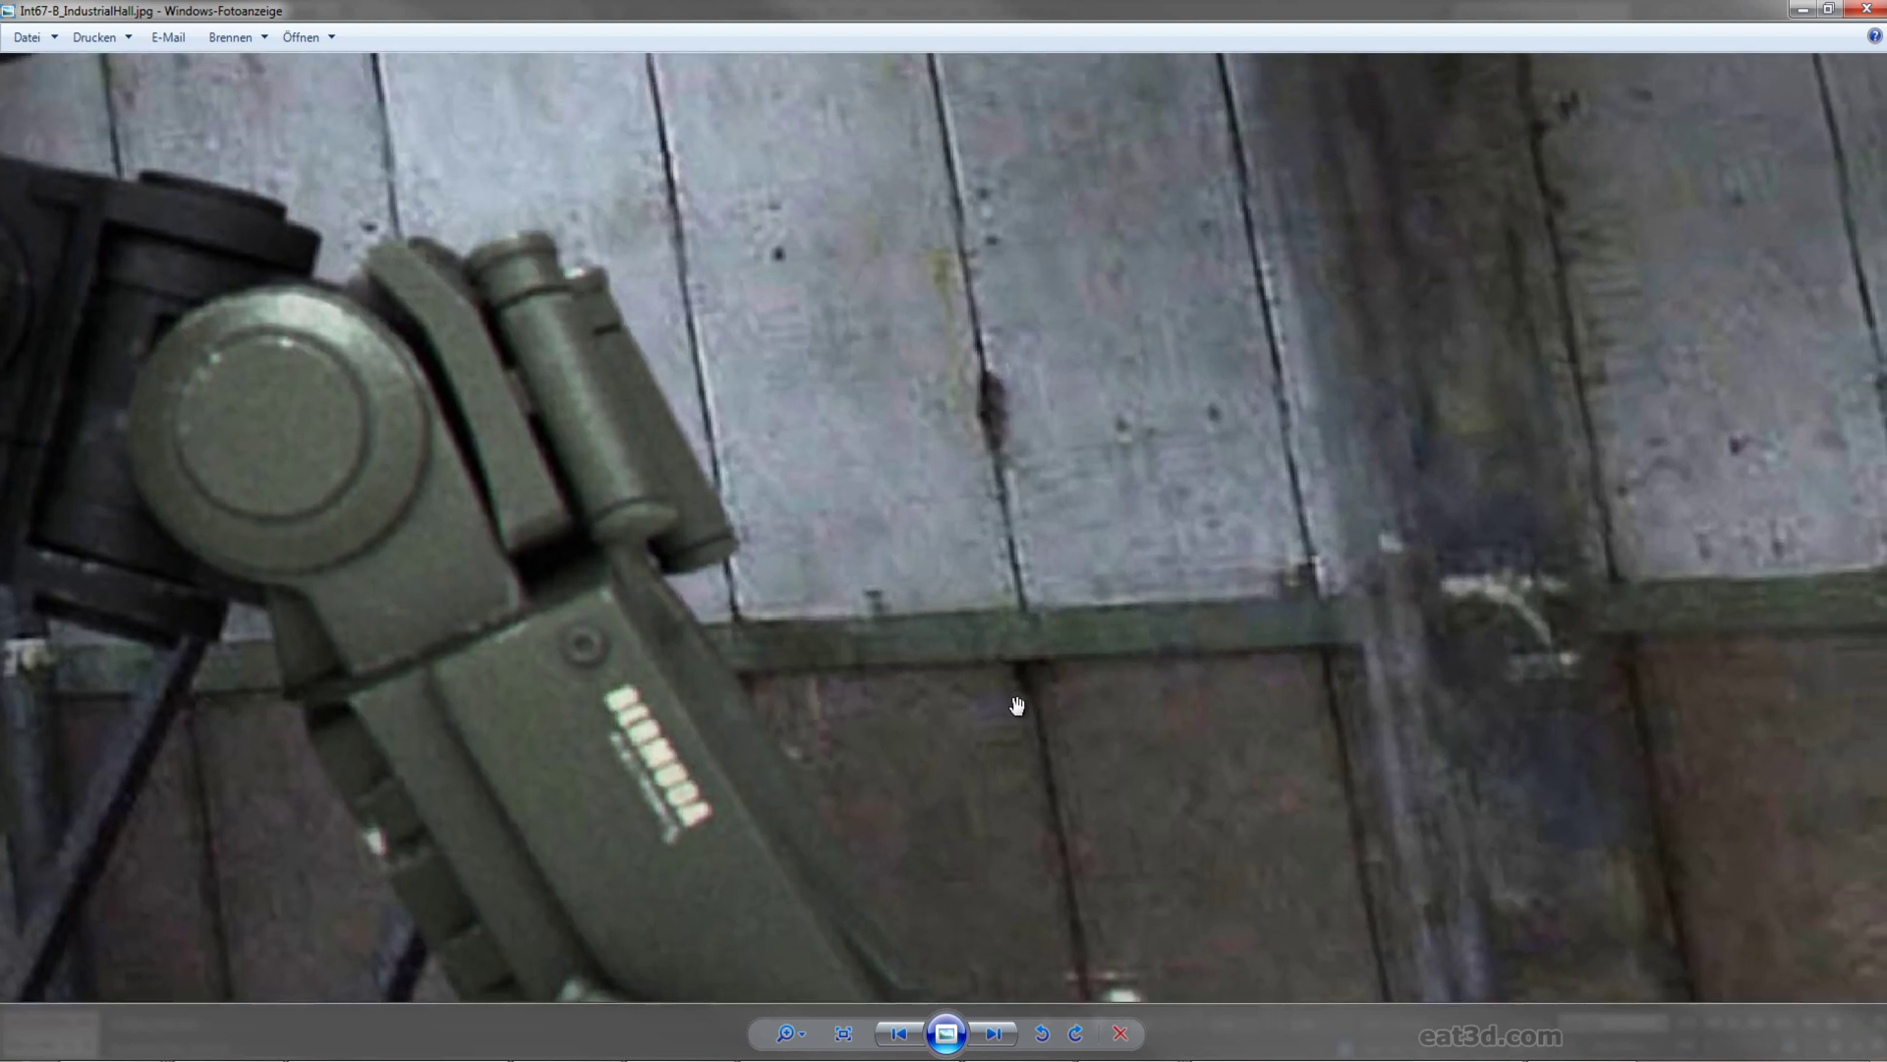
{"action": "left_click_drag", "start_coordinate": [1011, 475], "coordinate": [1283, 599]}
{"action": "left_click_drag", "start_coordinate": [1032, 529], "coordinate": [1312, 657]}
{"action": "left_click_drag", "start_coordinate": [1206, 599], "coordinate": [1324, 684]}
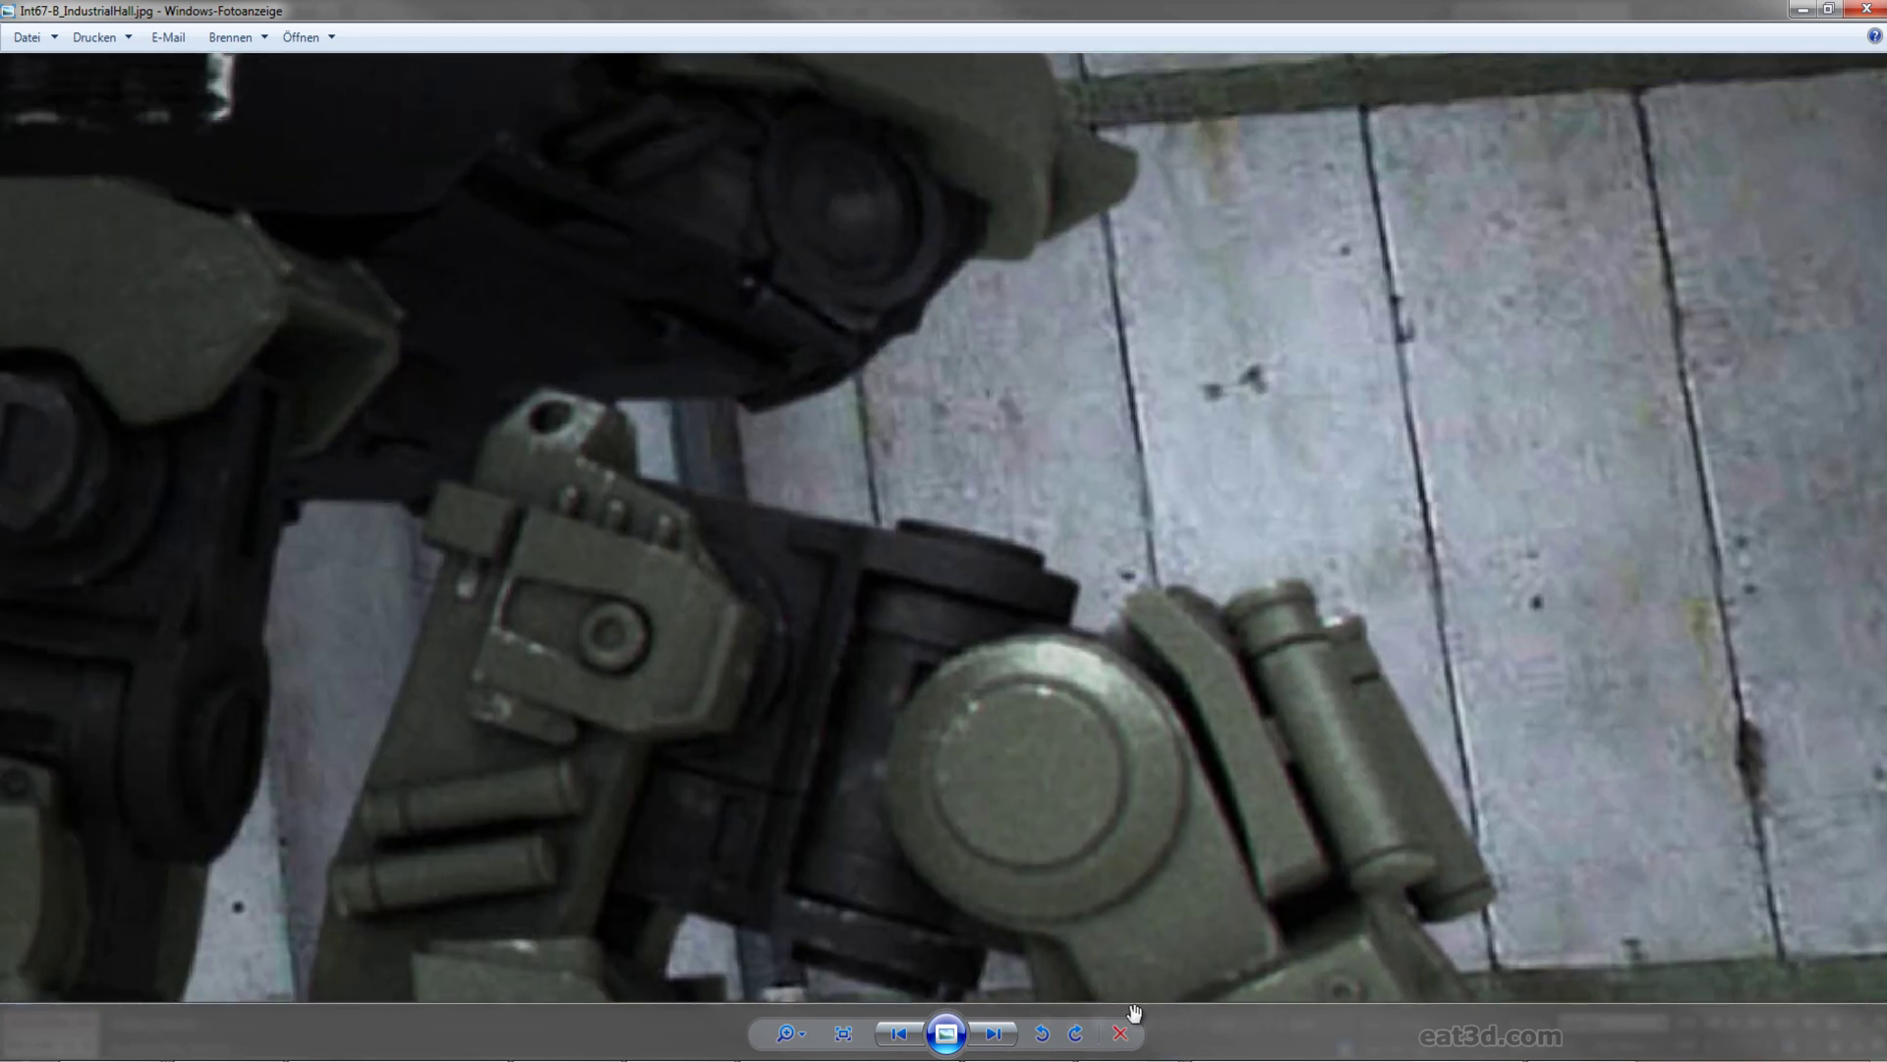
{"action": "left_click_drag", "start_coordinate": [1123, 934], "coordinate": [1128, 869]}
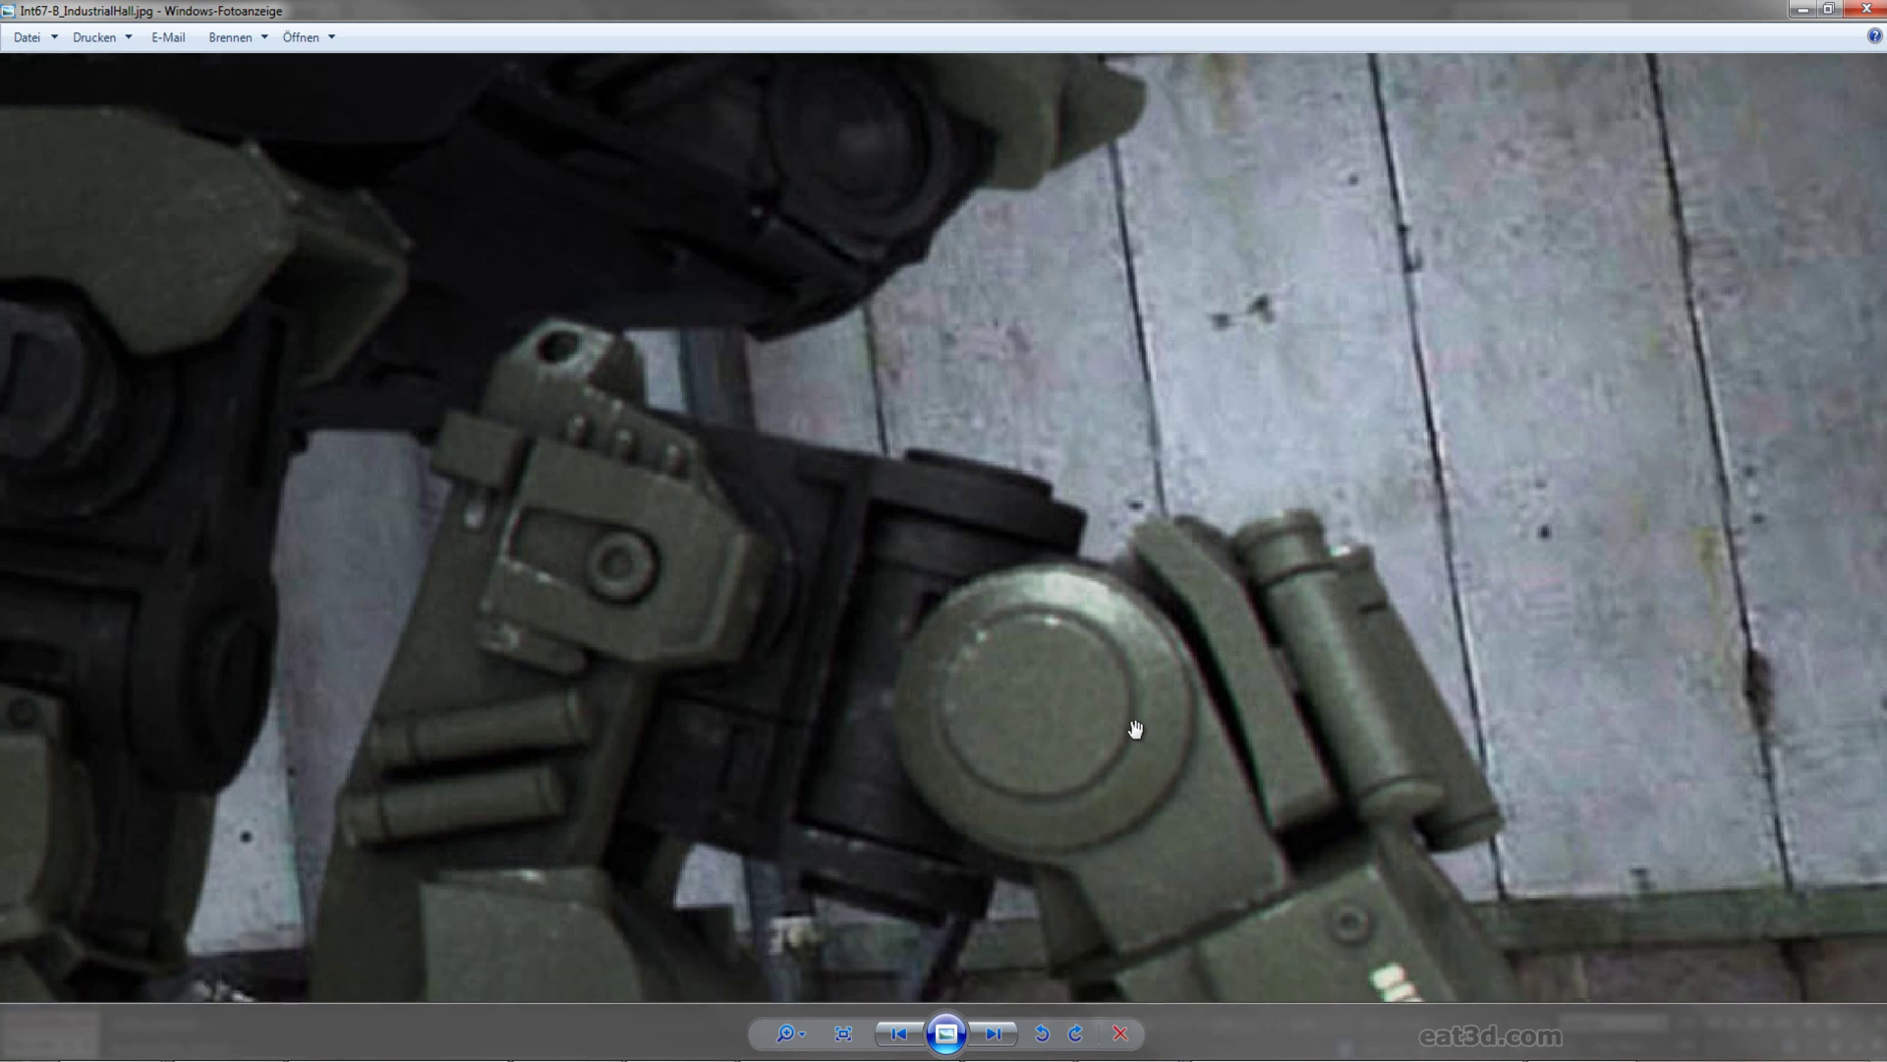
{"action": "left_click_drag", "start_coordinate": [938, 649], "coordinate": [947, 741]}
{"action": "scroll", "coordinate": [943, 728], "scroll_direction": "down", "scroll_amount": 2}
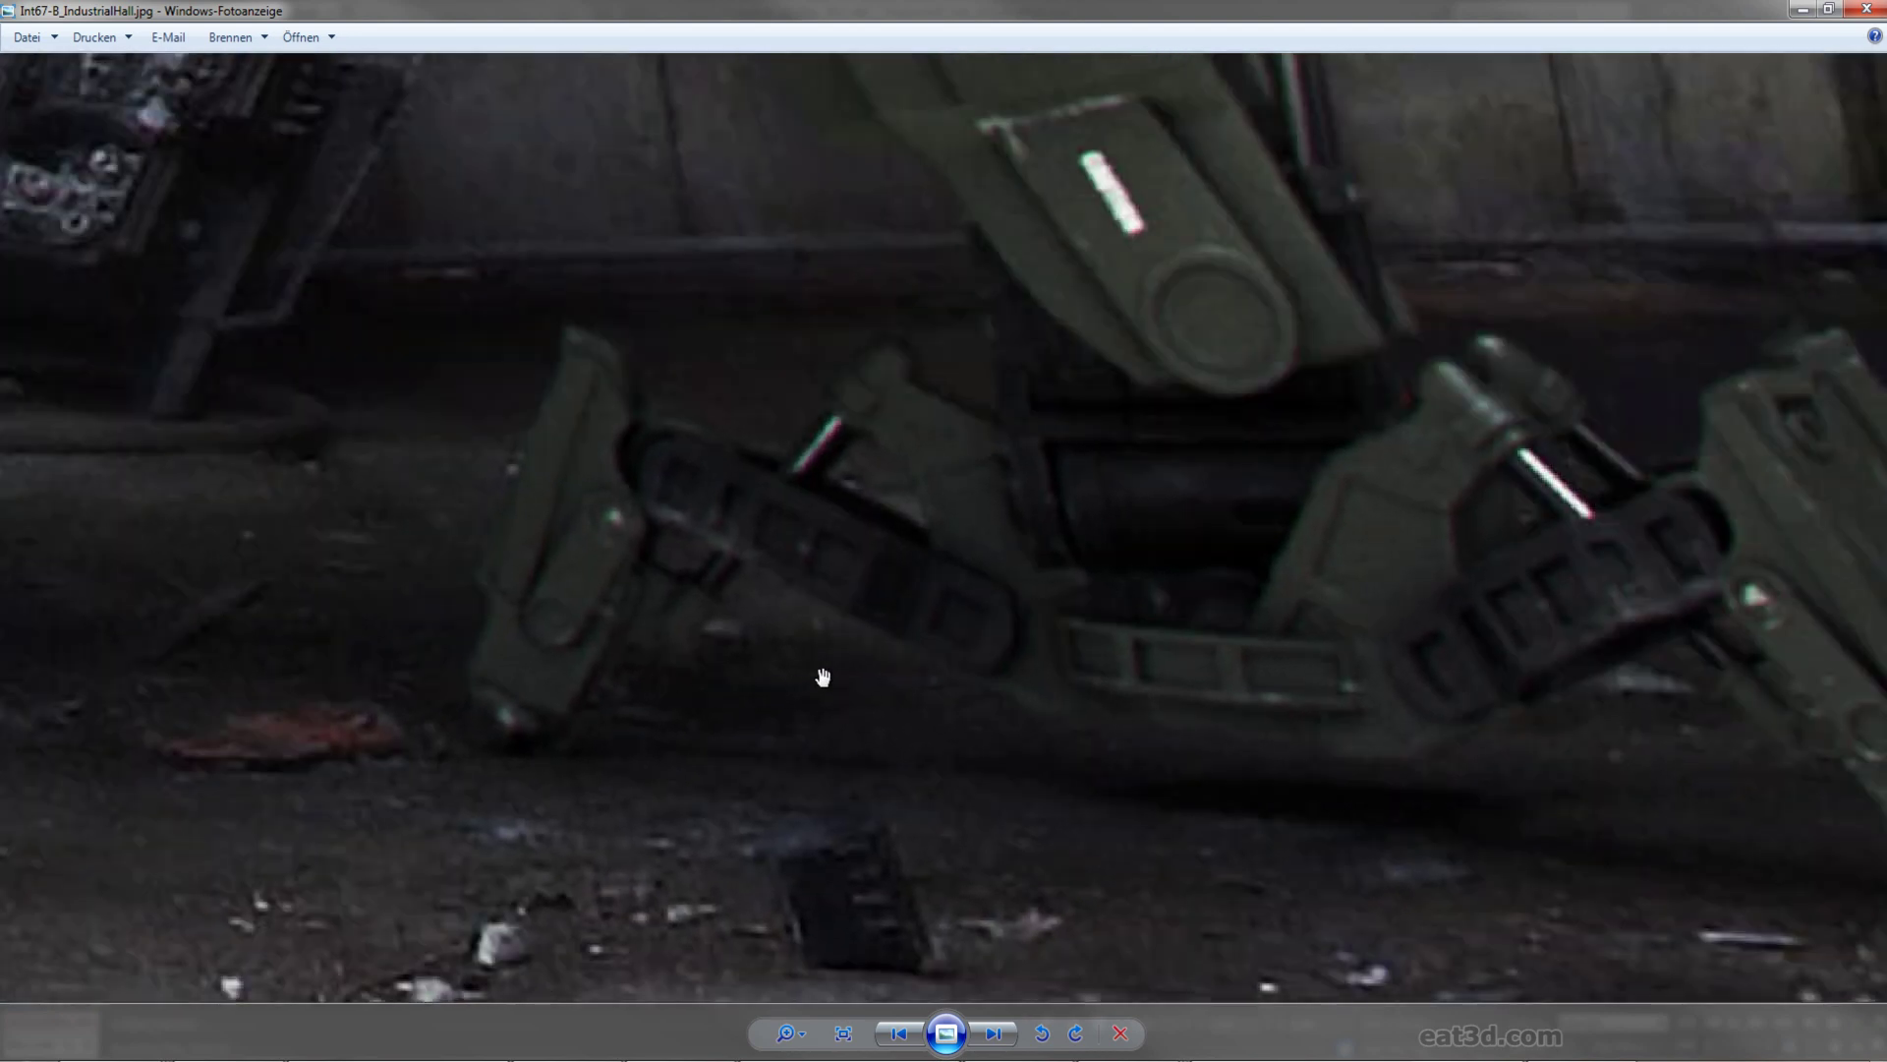
{"action": "left_click_drag", "start_coordinate": [1144, 761], "coordinate": [1068, 748]}
{"action": "left_click_drag", "start_coordinate": [1376, 791], "coordinate": [1117, 822]}
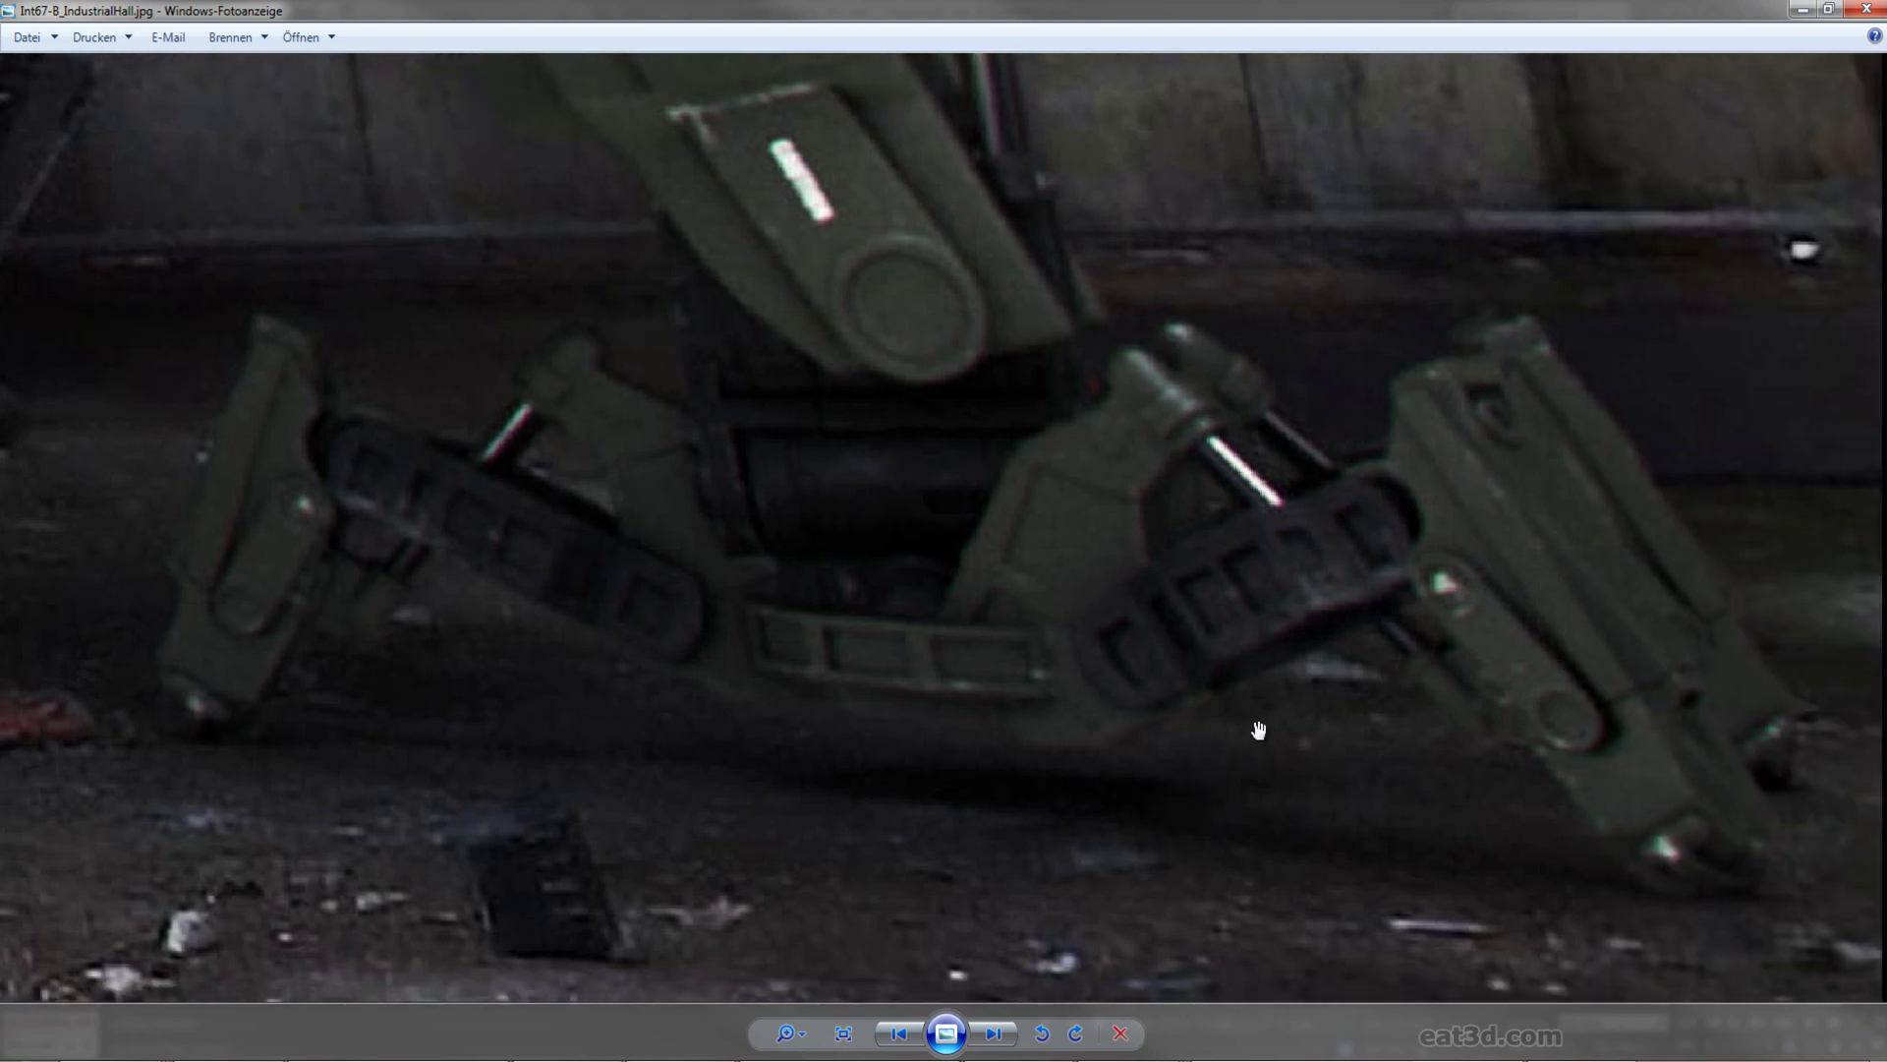
{"action": "scroll", "coordinate": [1259, 682], "scroll_direction": "up", "scroll_amount": 2}
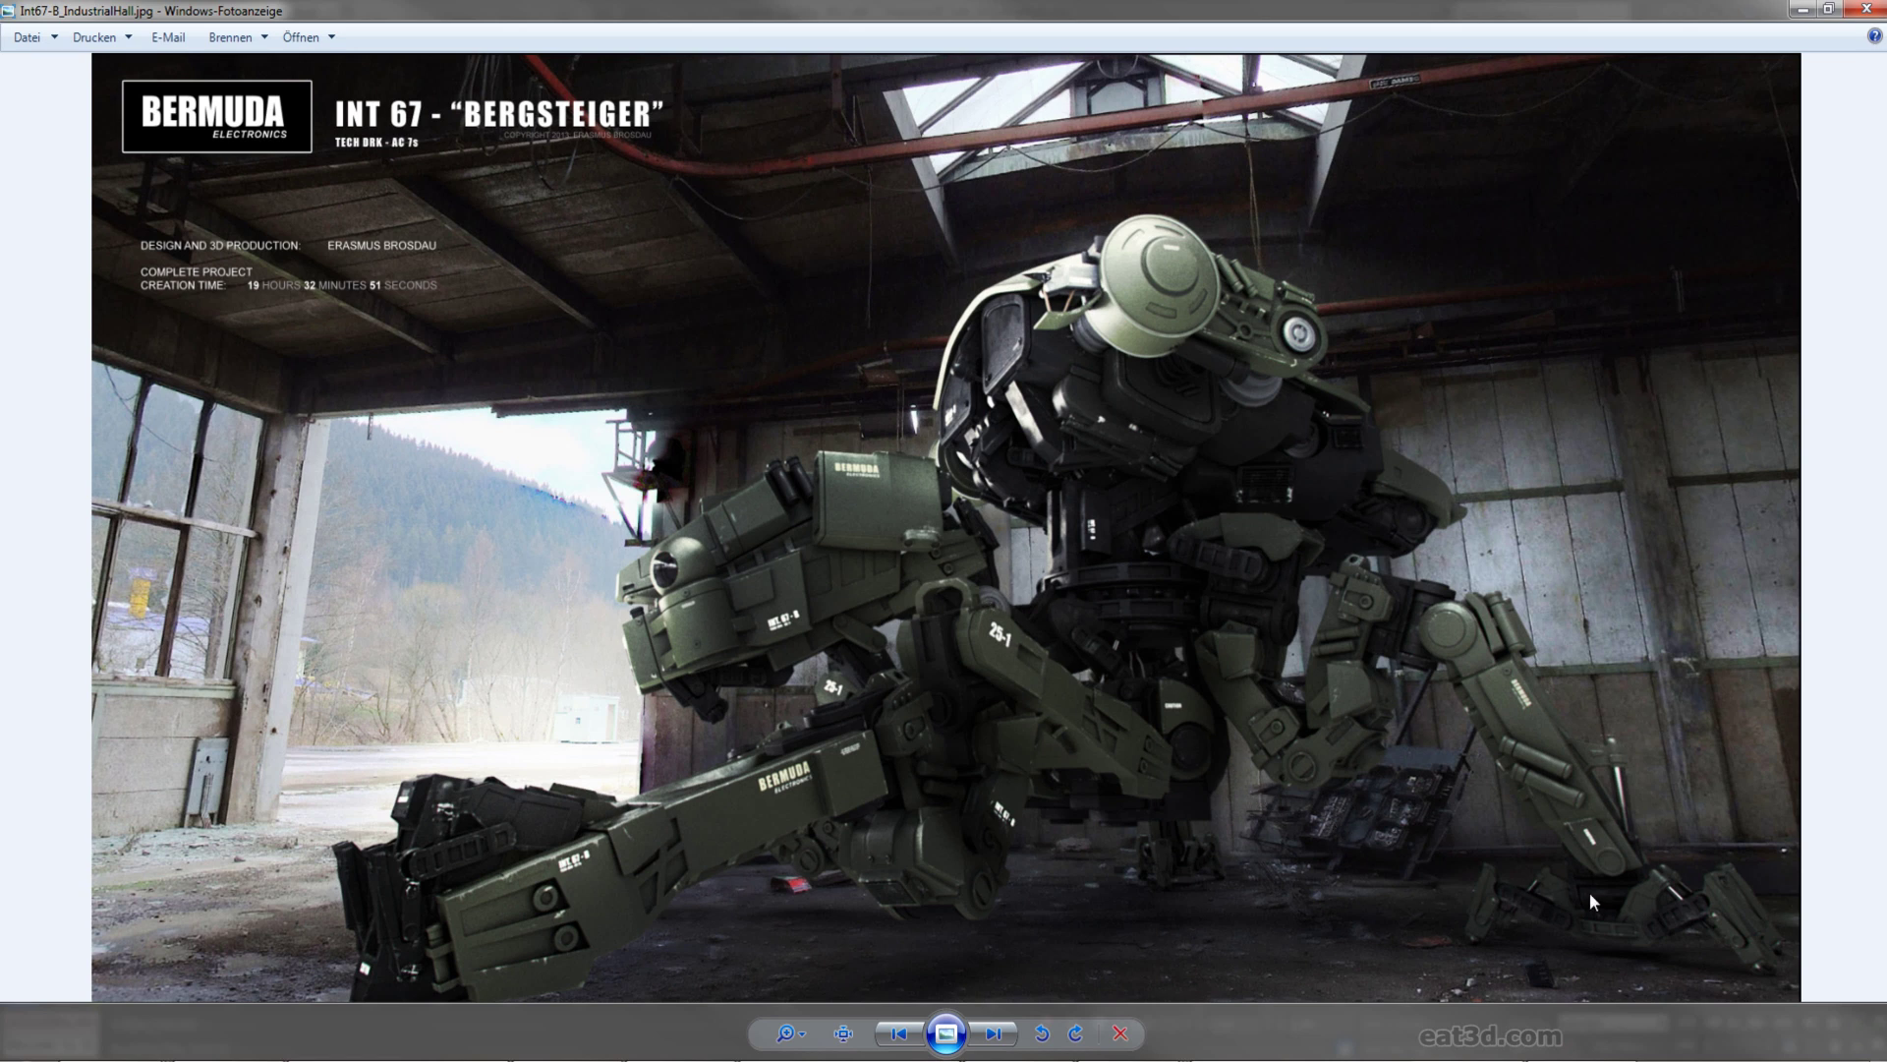
Step: Examine the robot's distant rear foot and the shadows under its legs in relation to the whole industrial hall composite
{"action": "scroll", "coordinate": [1604, 892], "scroll_direction": "up", "scroll_amount": 8}
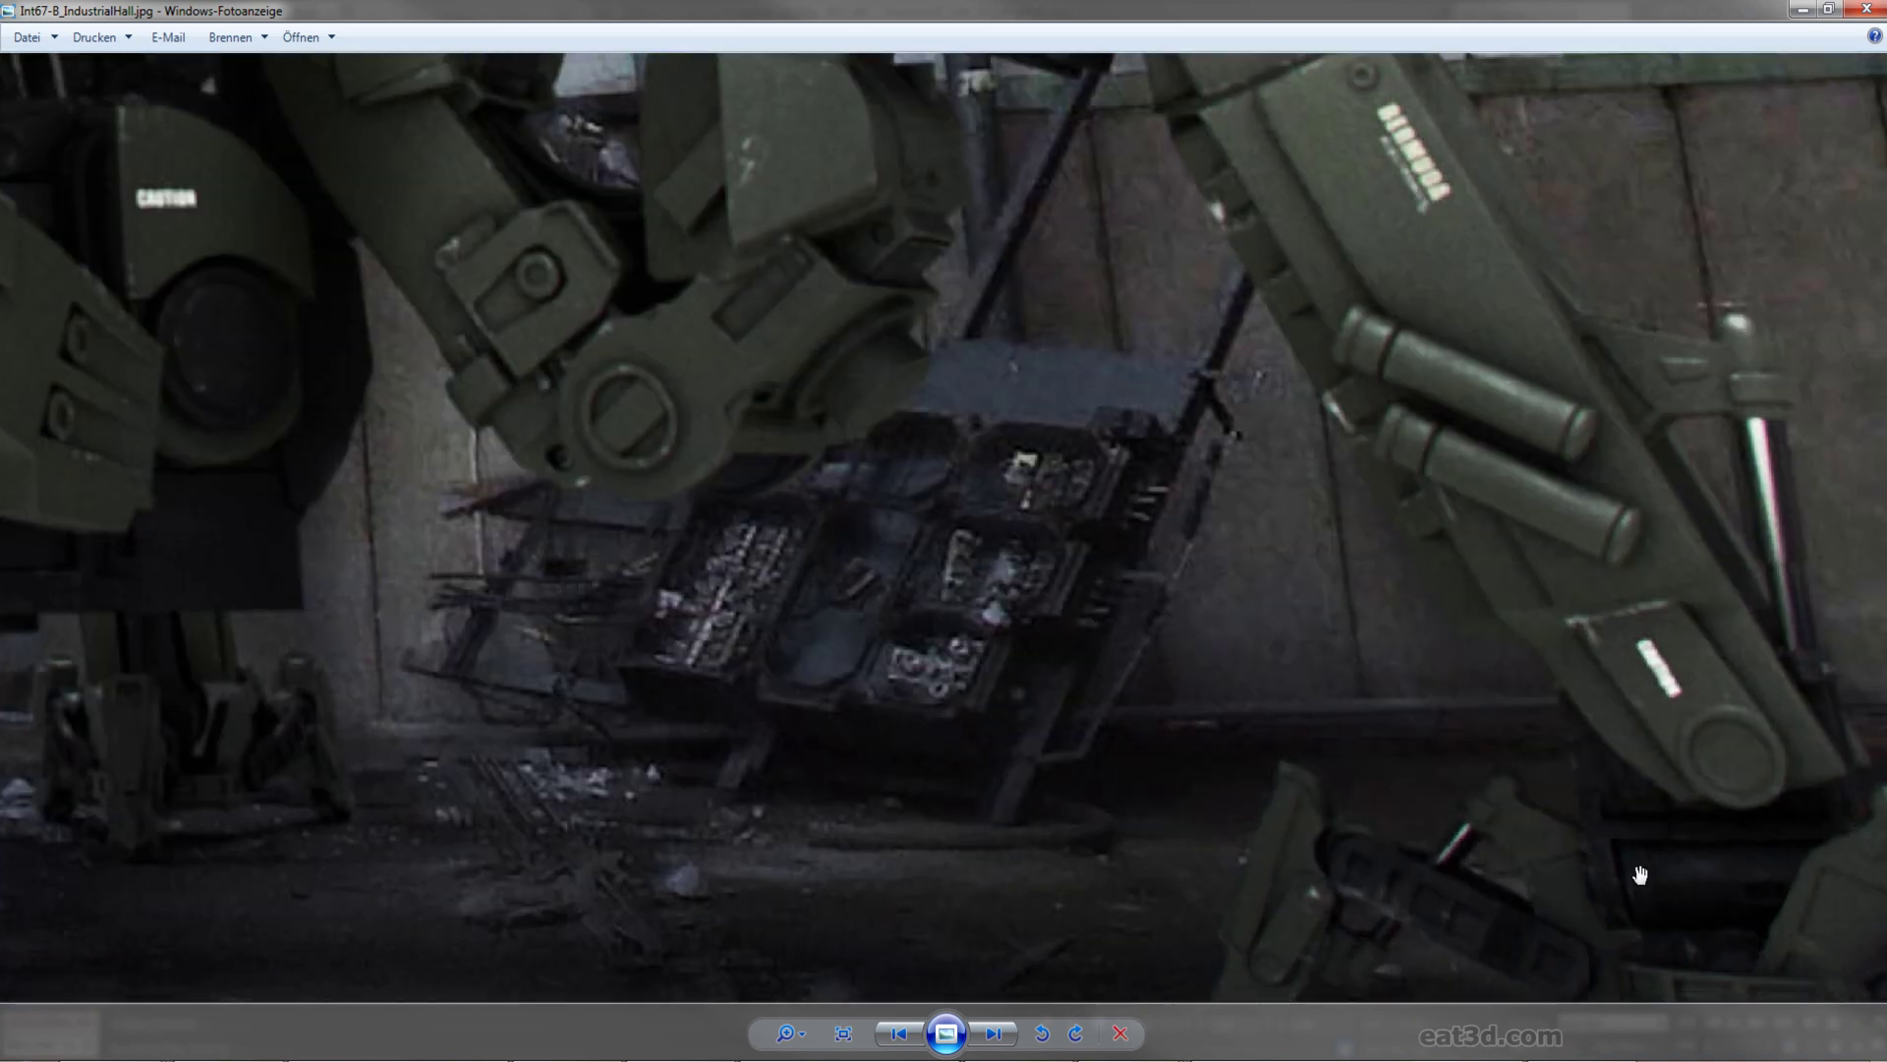
{"action": "scroll", "coordinate": [1314, 771], "scroll_direction": "down", "scroll_amount": 1}
{"action": "scroll", "coordinate": [1317, 771], "scroll_direction": "down", "scroll_amount": 3}
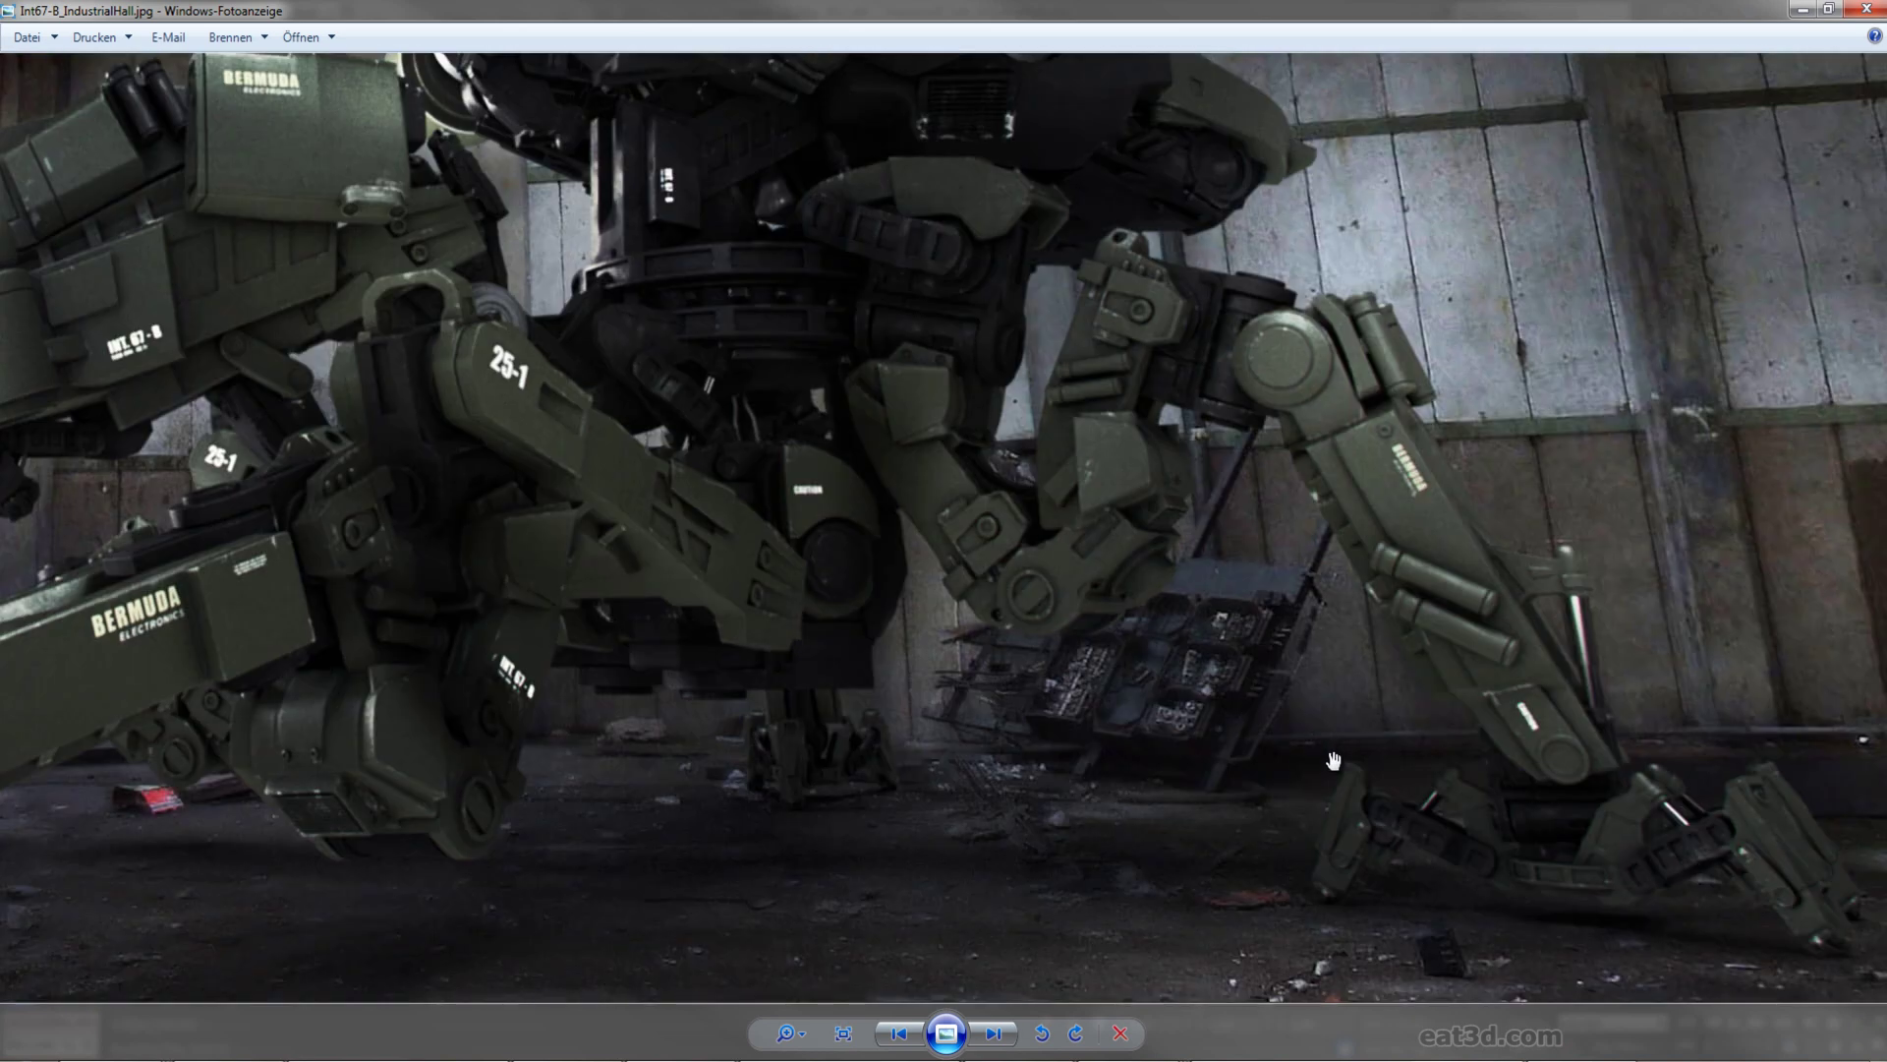
{"action": "scroll", "coordinate": [1101, 730], "scroll_direction": "down", "scroll_amount": 3}
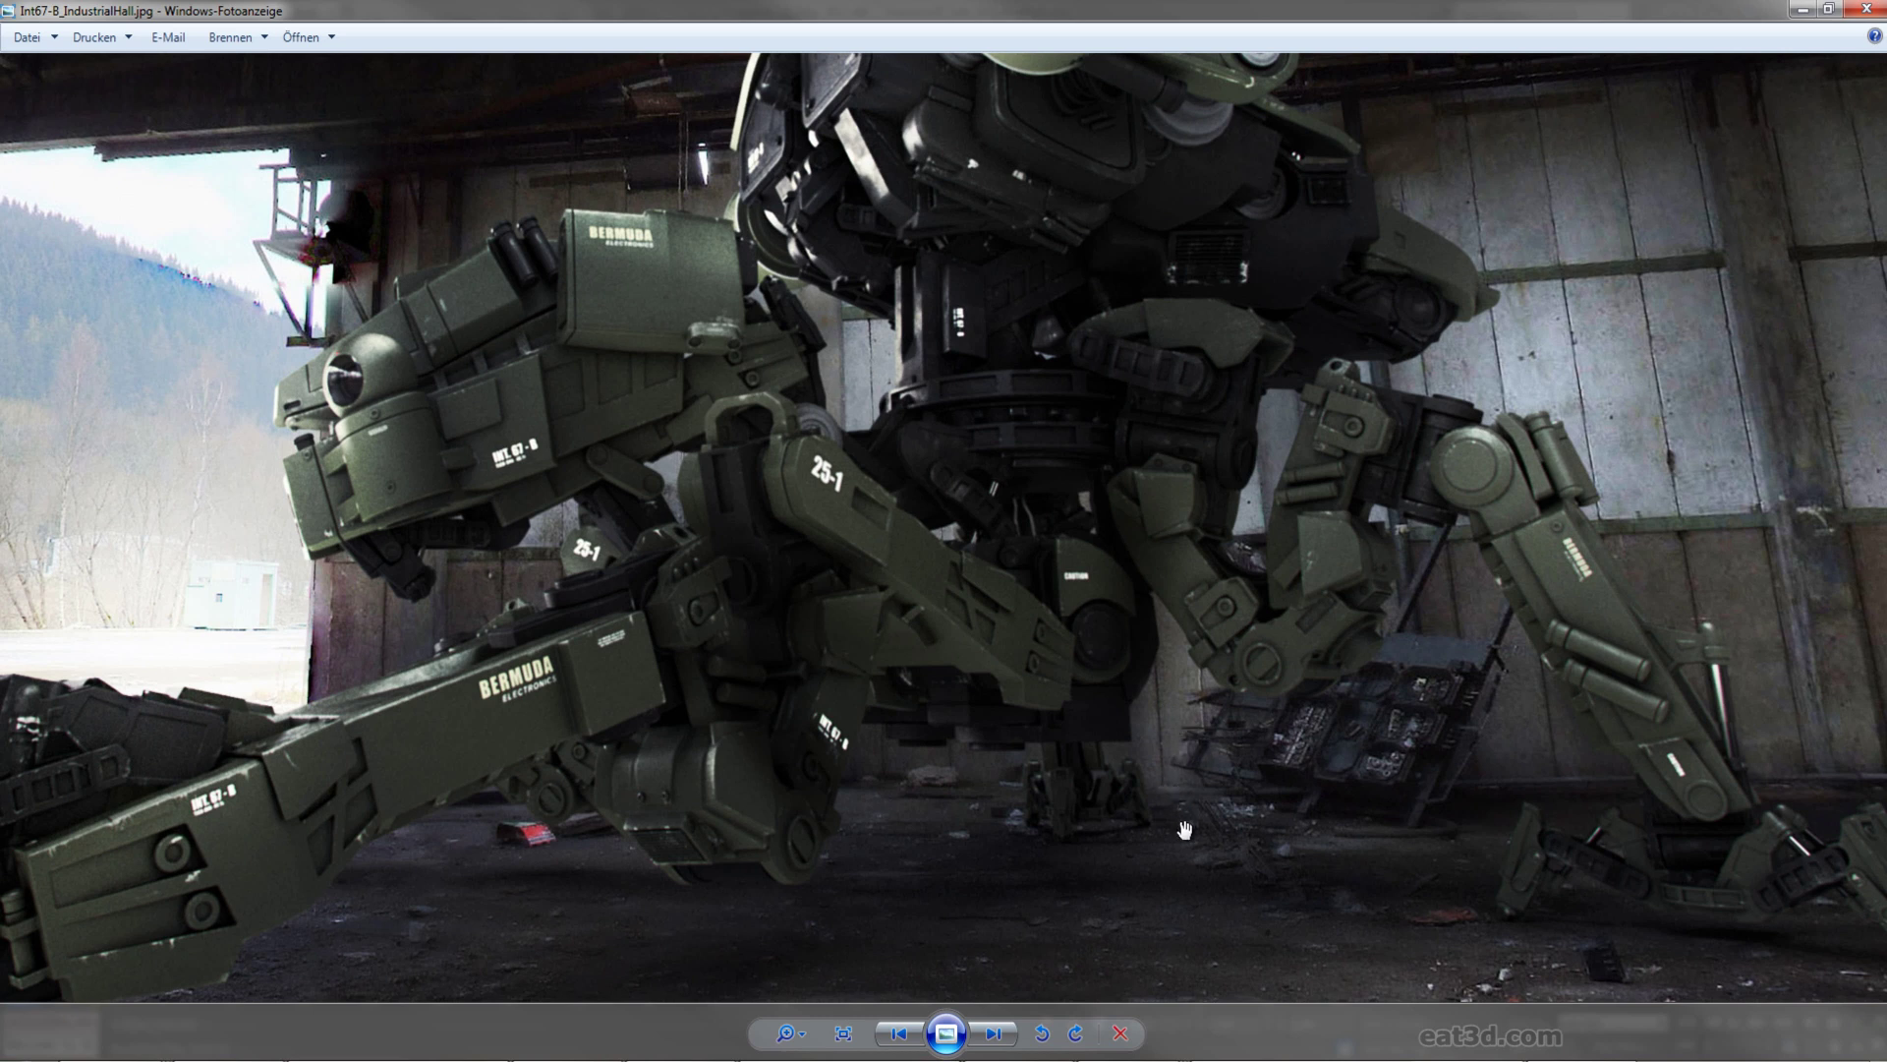
{"action": "scroll", "coordinate": [1087, 827], "scroll_direction": "up", "scroll_amount": 1}
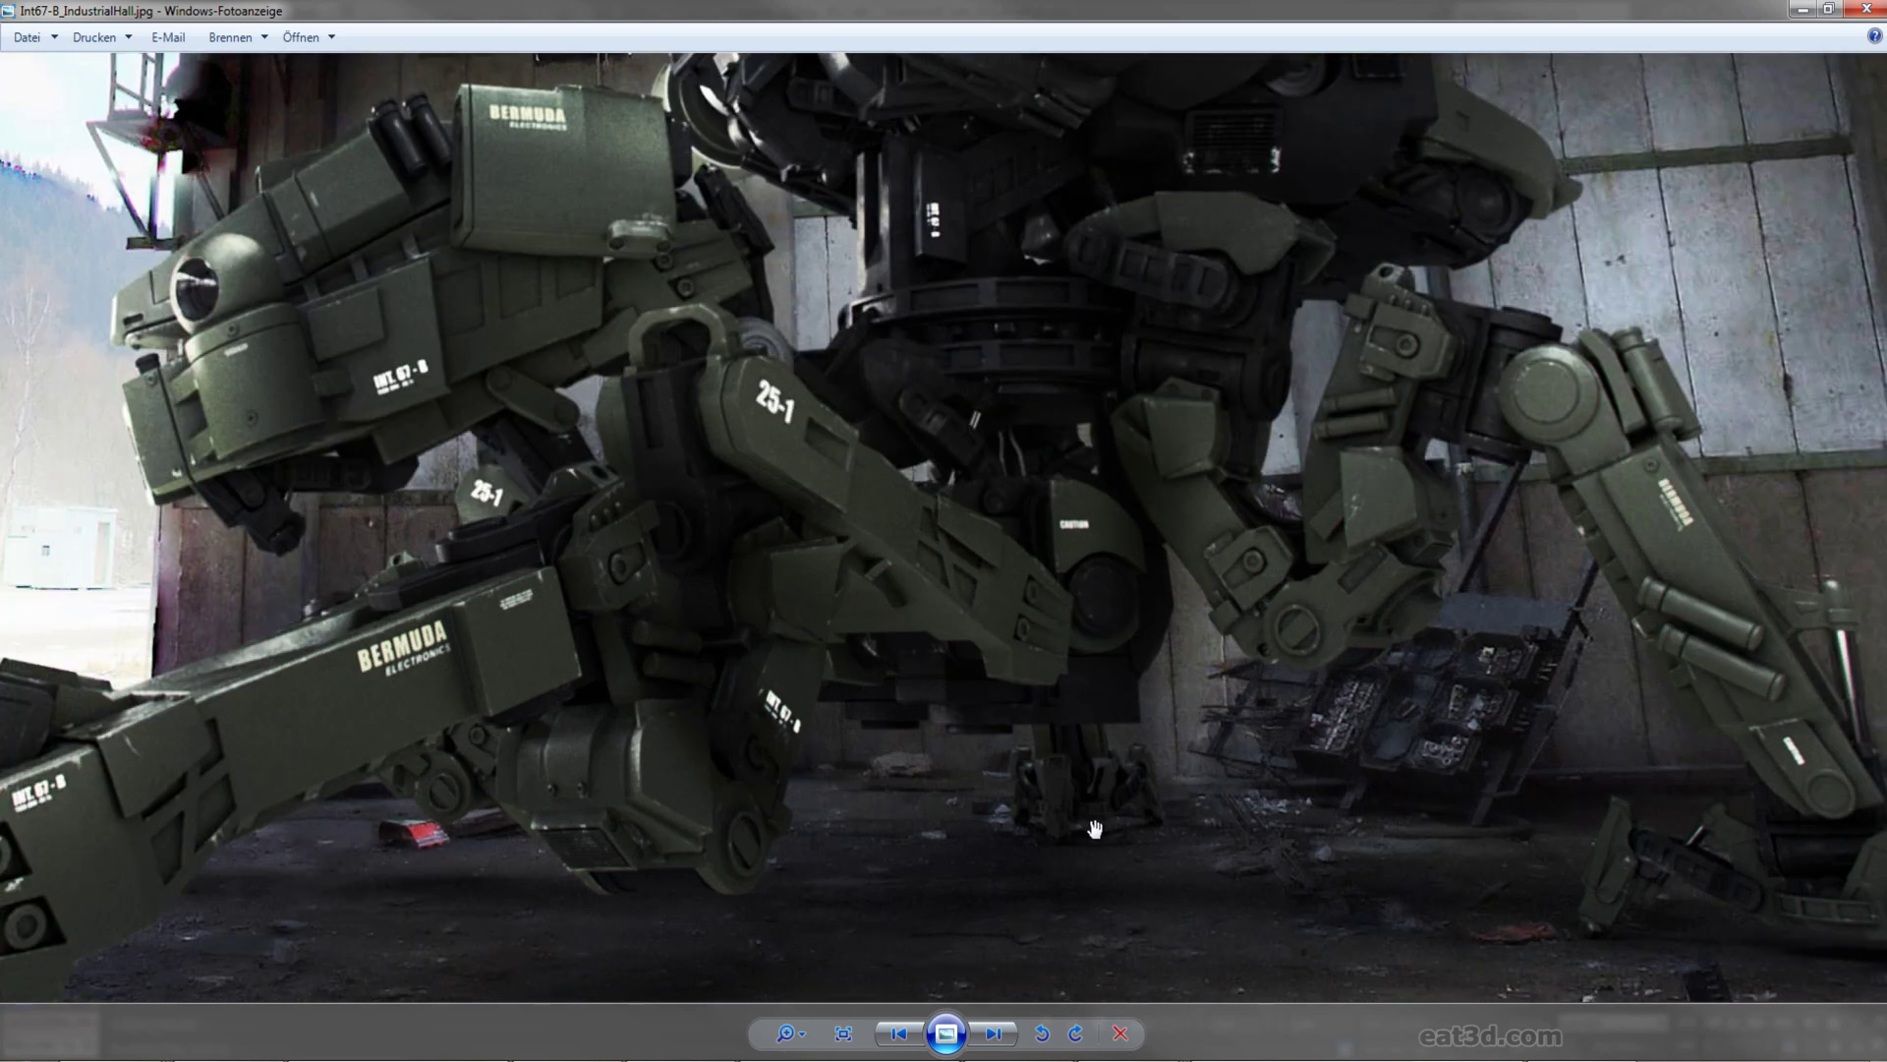
{"action": "scroll", "coordinate": [1086, 828], "scroll_direction": "up", "scroll_amount": 2}
{"action": "scroll", "coordinate": [1084, 828], "scroll_direction": "down", "scroll_amount": 1}
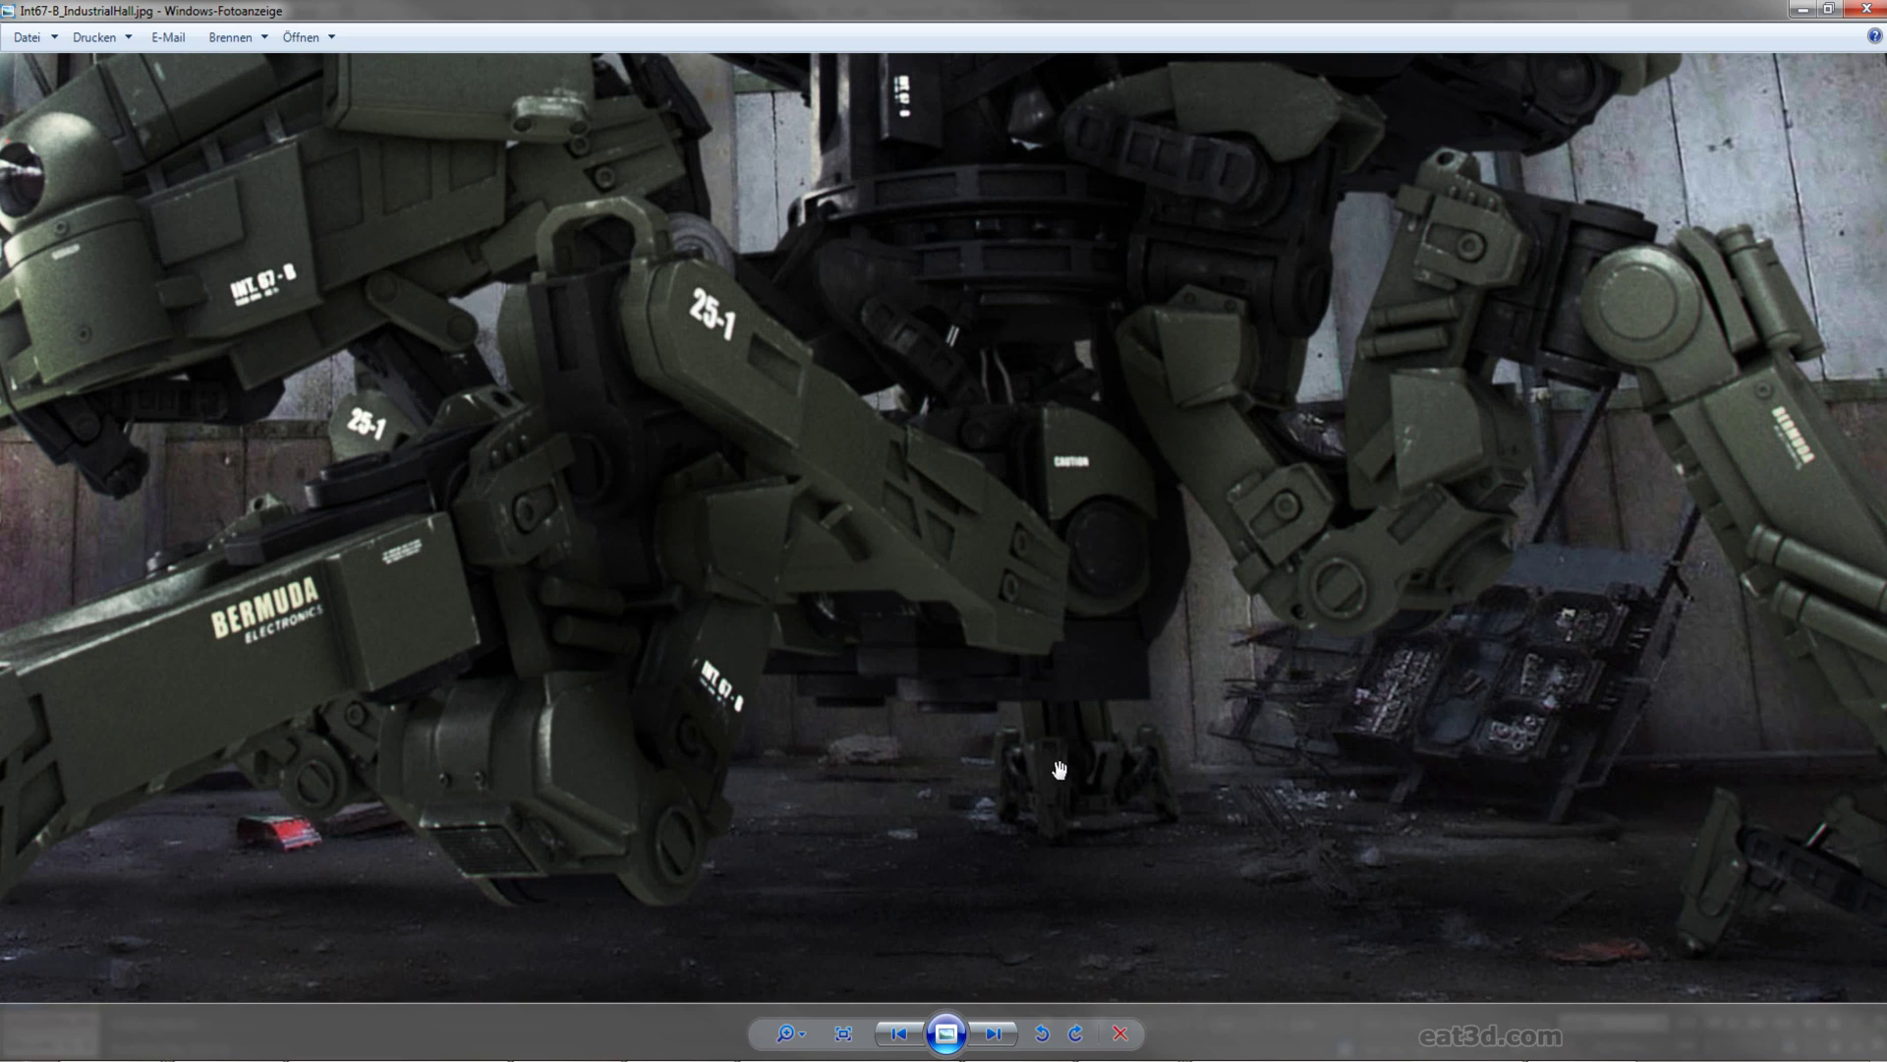
{"action": "scroll", "coordinate": [1180, 796], "scroll_direction": "down", "scroll_amount": 3}
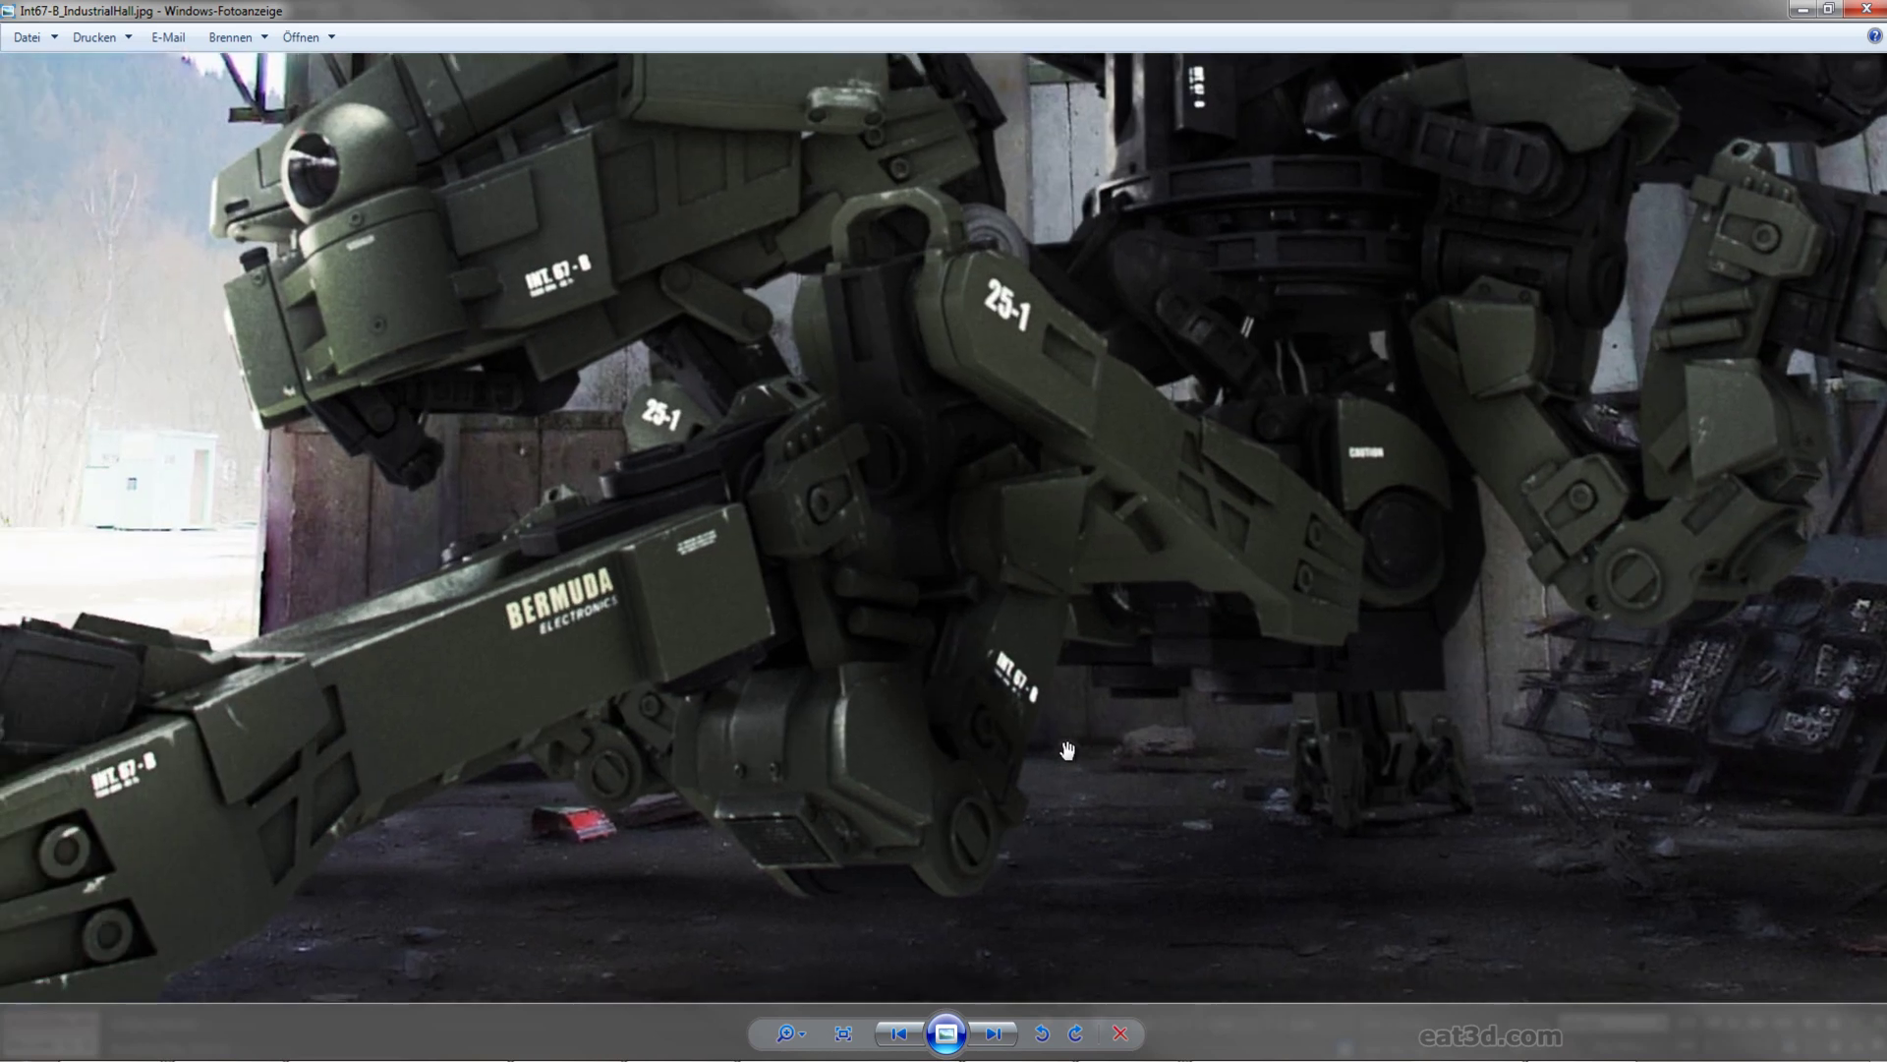
{"action": "scroll", "coordinate": [1165, 765], "scroll_direction": "down", "scroll_amount": 1}
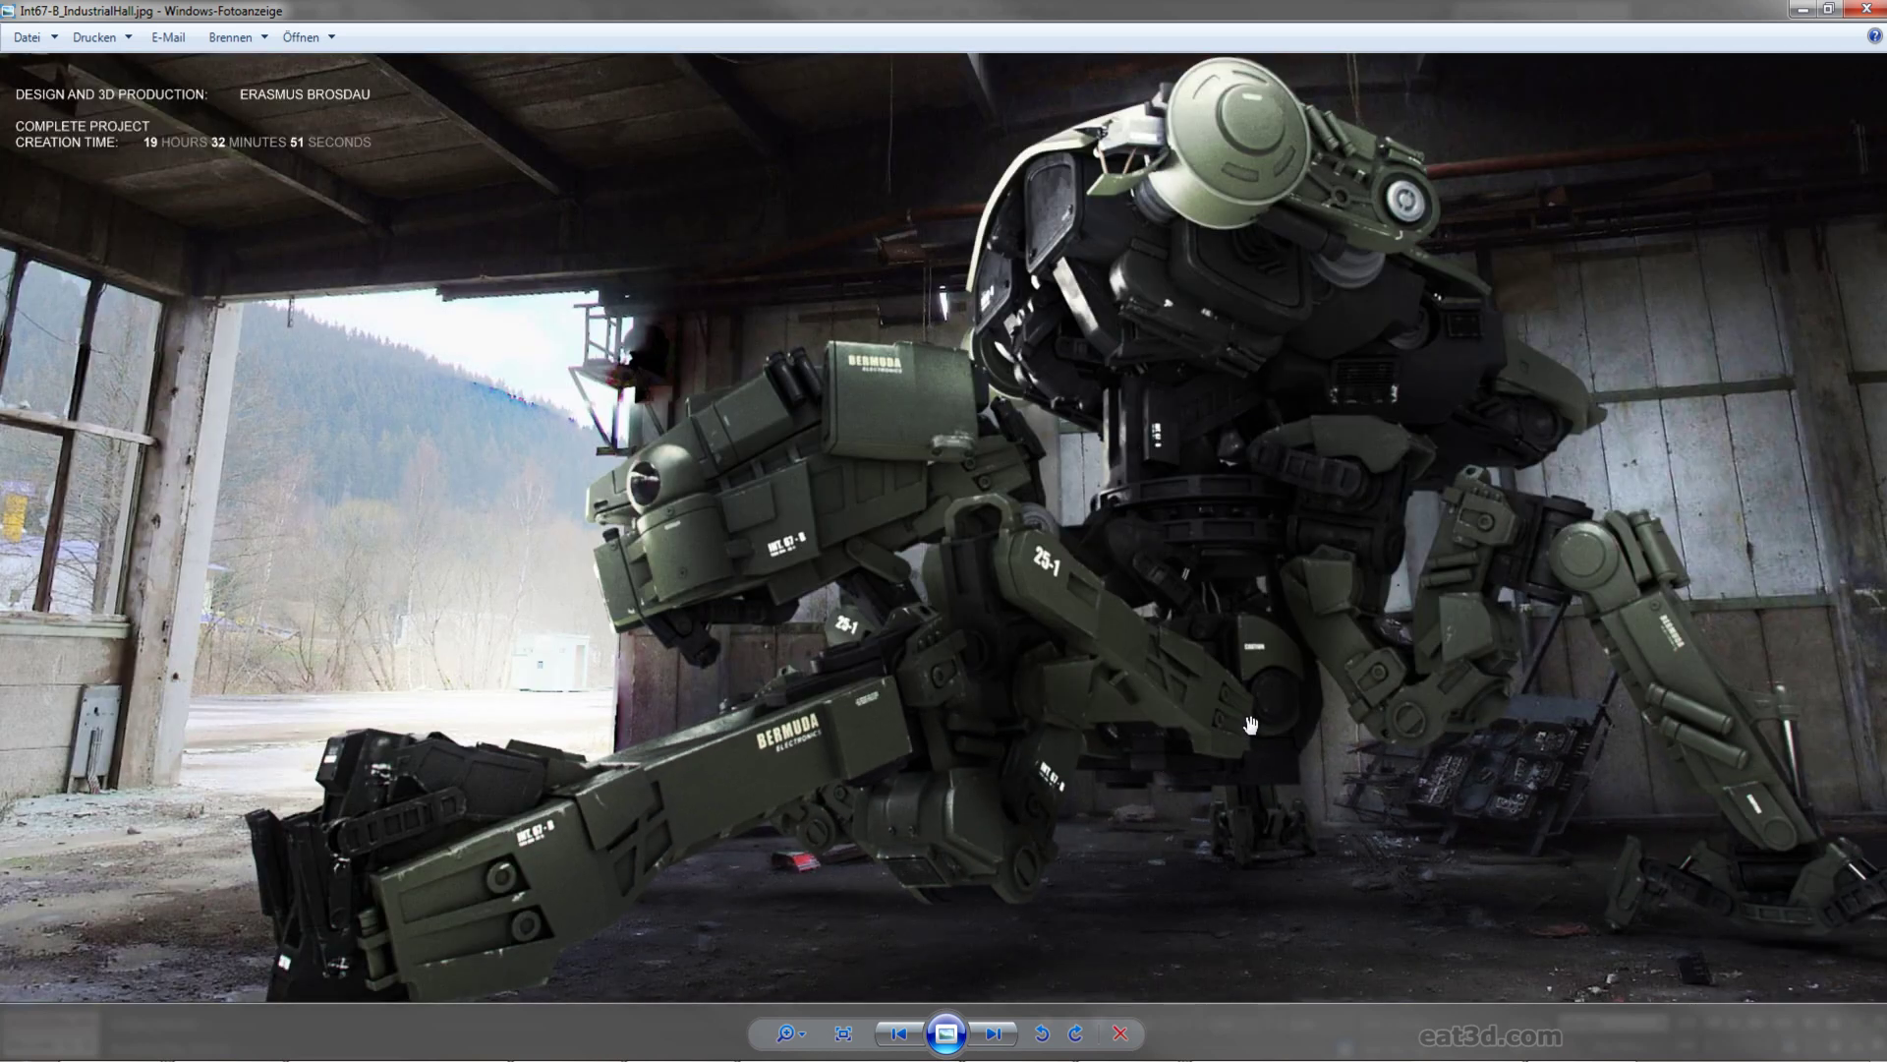
{"action": "scroll", "coordinate": [1250, 725], "scroll_direction": "down", "scroll_amount": 1}
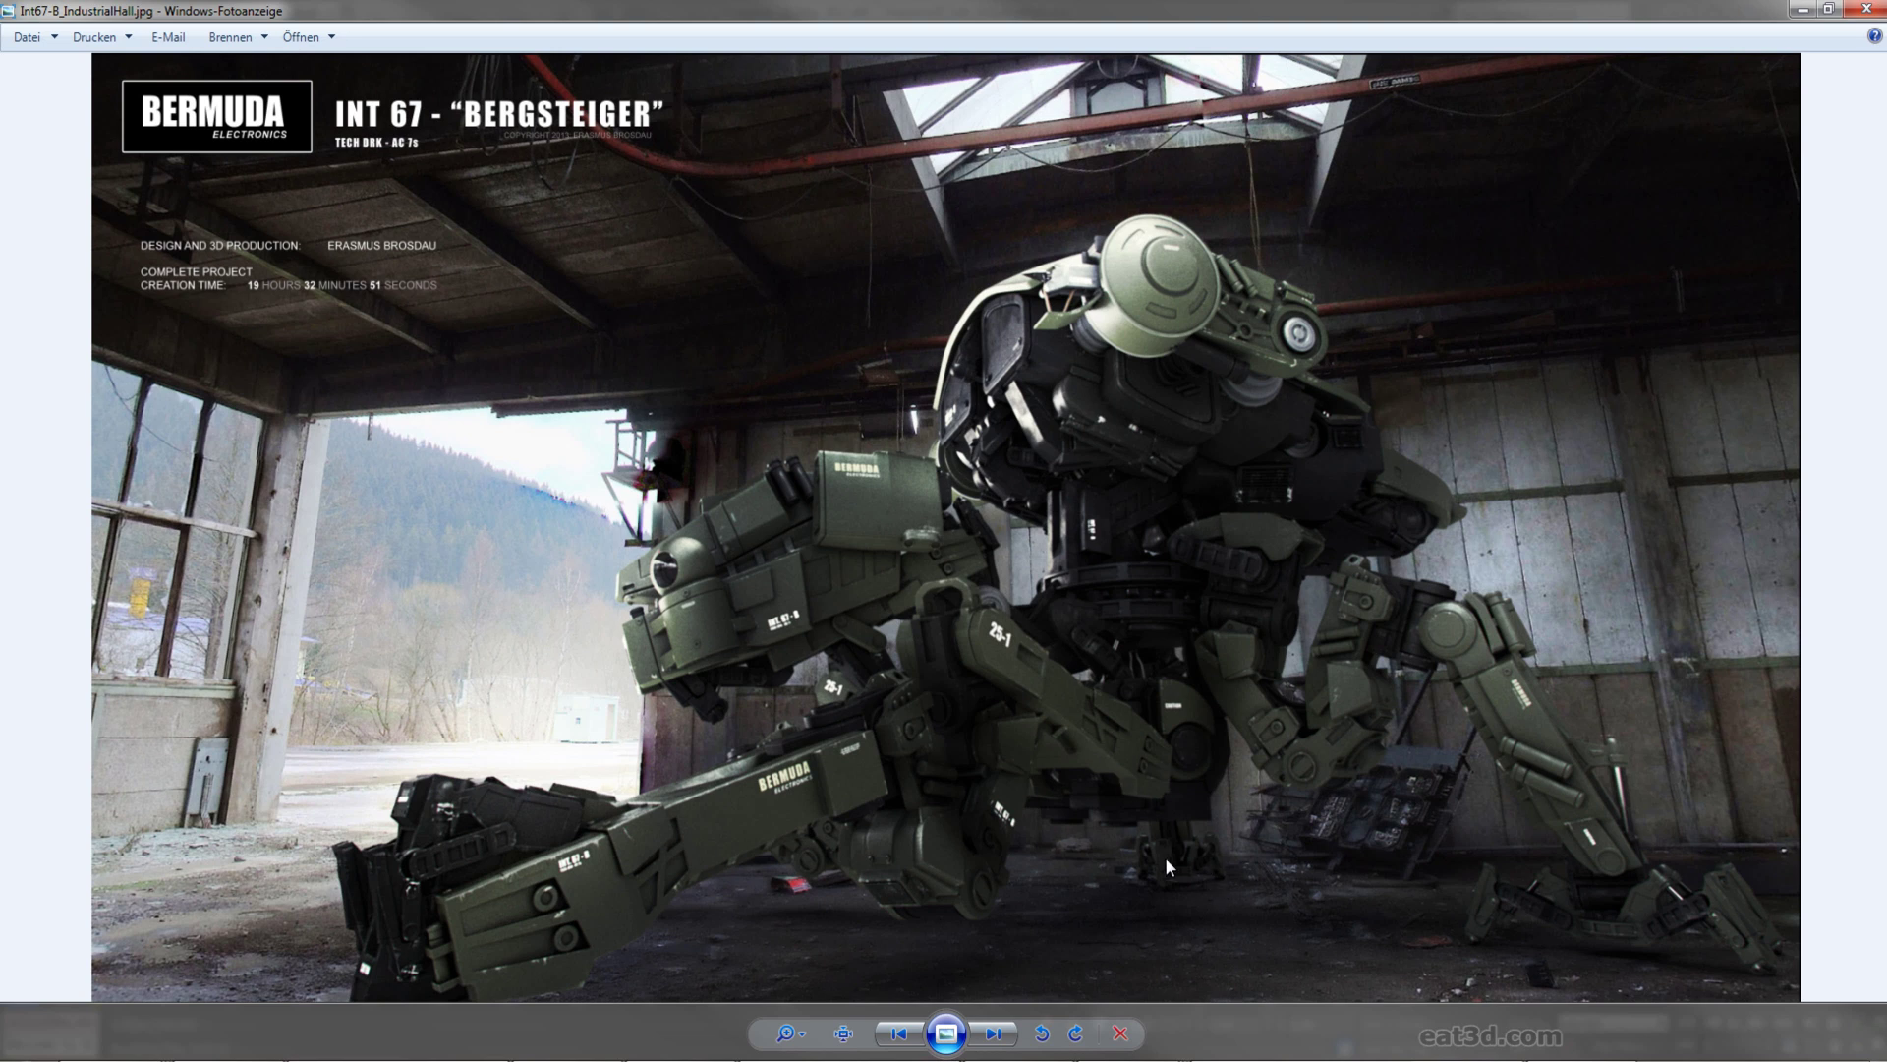
{"action": "scroll", "coordinate": [1158, 827], "scroll_direction": "up", "scroll_amount": 3}
{"action": "scroll", "coordinate": [1194, 801], "scroll_direction": "down", "scroll_amount": 1}
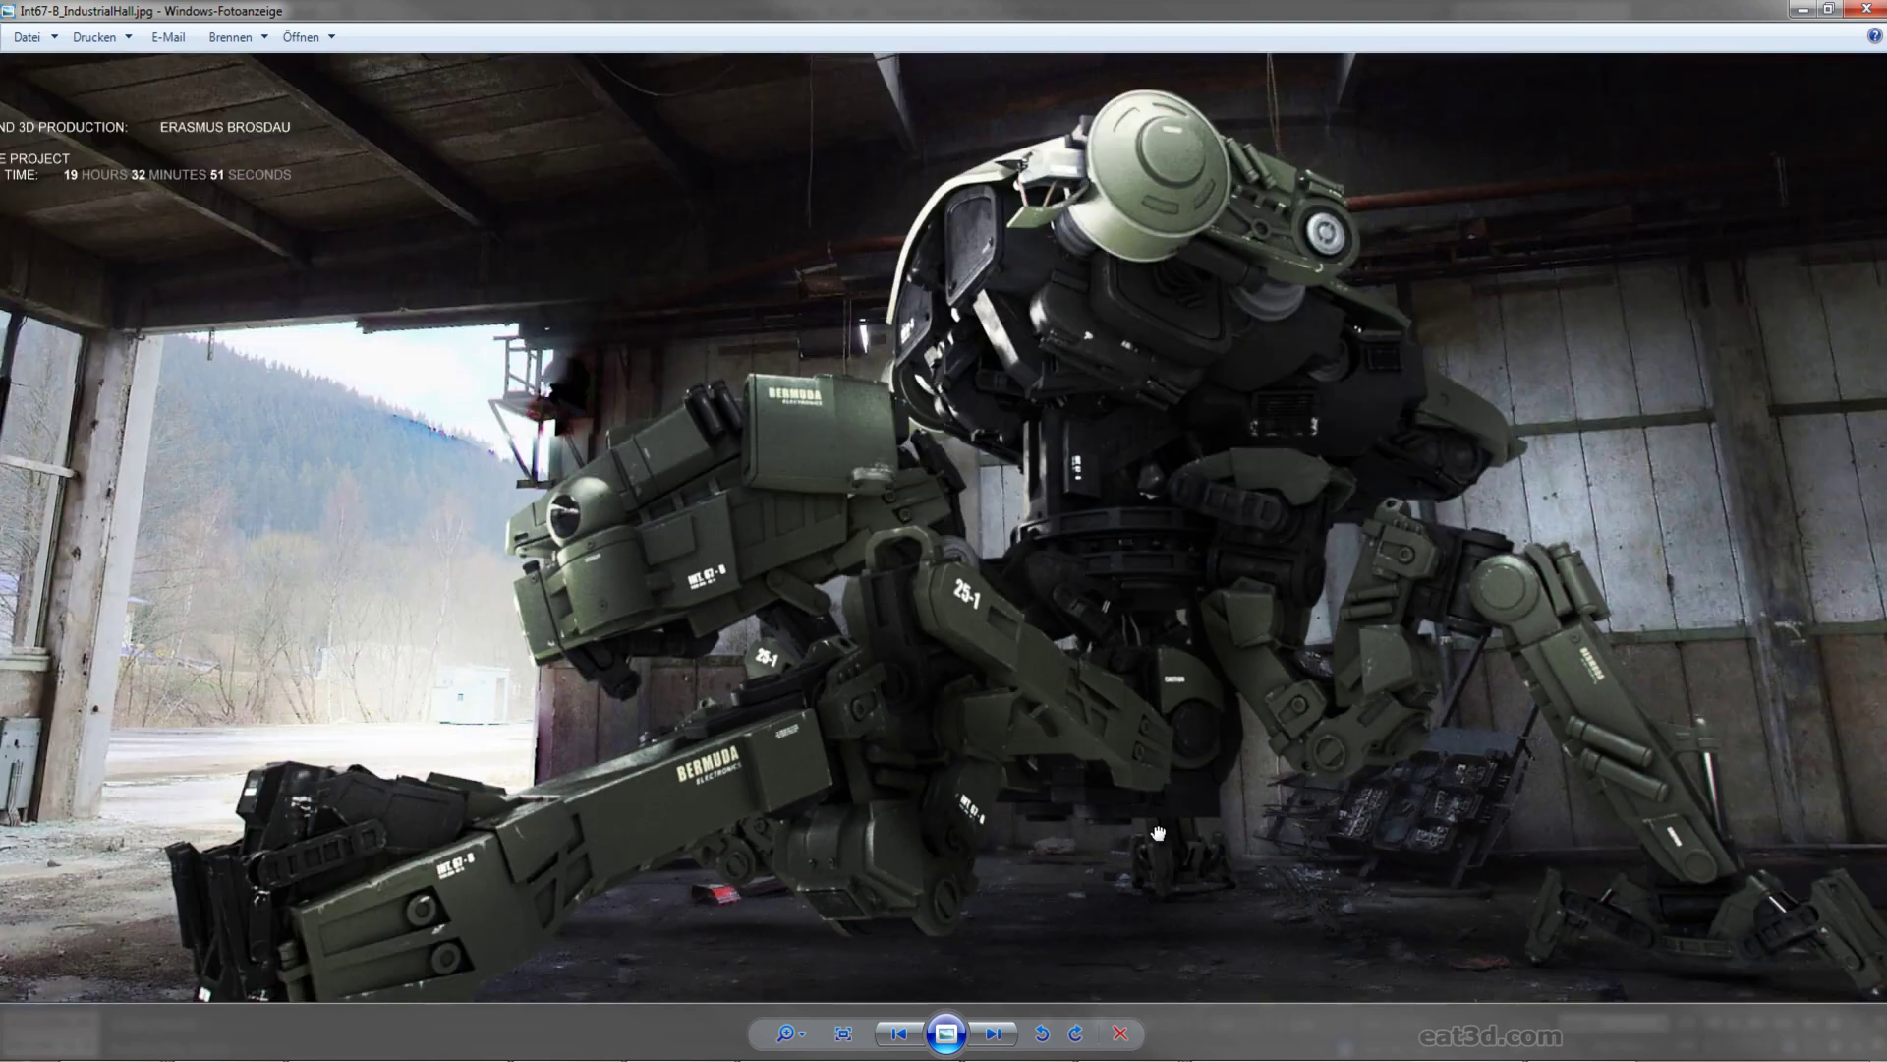
{"action": "scroll", "coordinate": [1229, 776], "scroll_direction": "up", "scroll_amount": 1}
{"action": "scroll", "coordinate": [1230, 778], "scroll_direction": "down", "scroll_amount": 3}
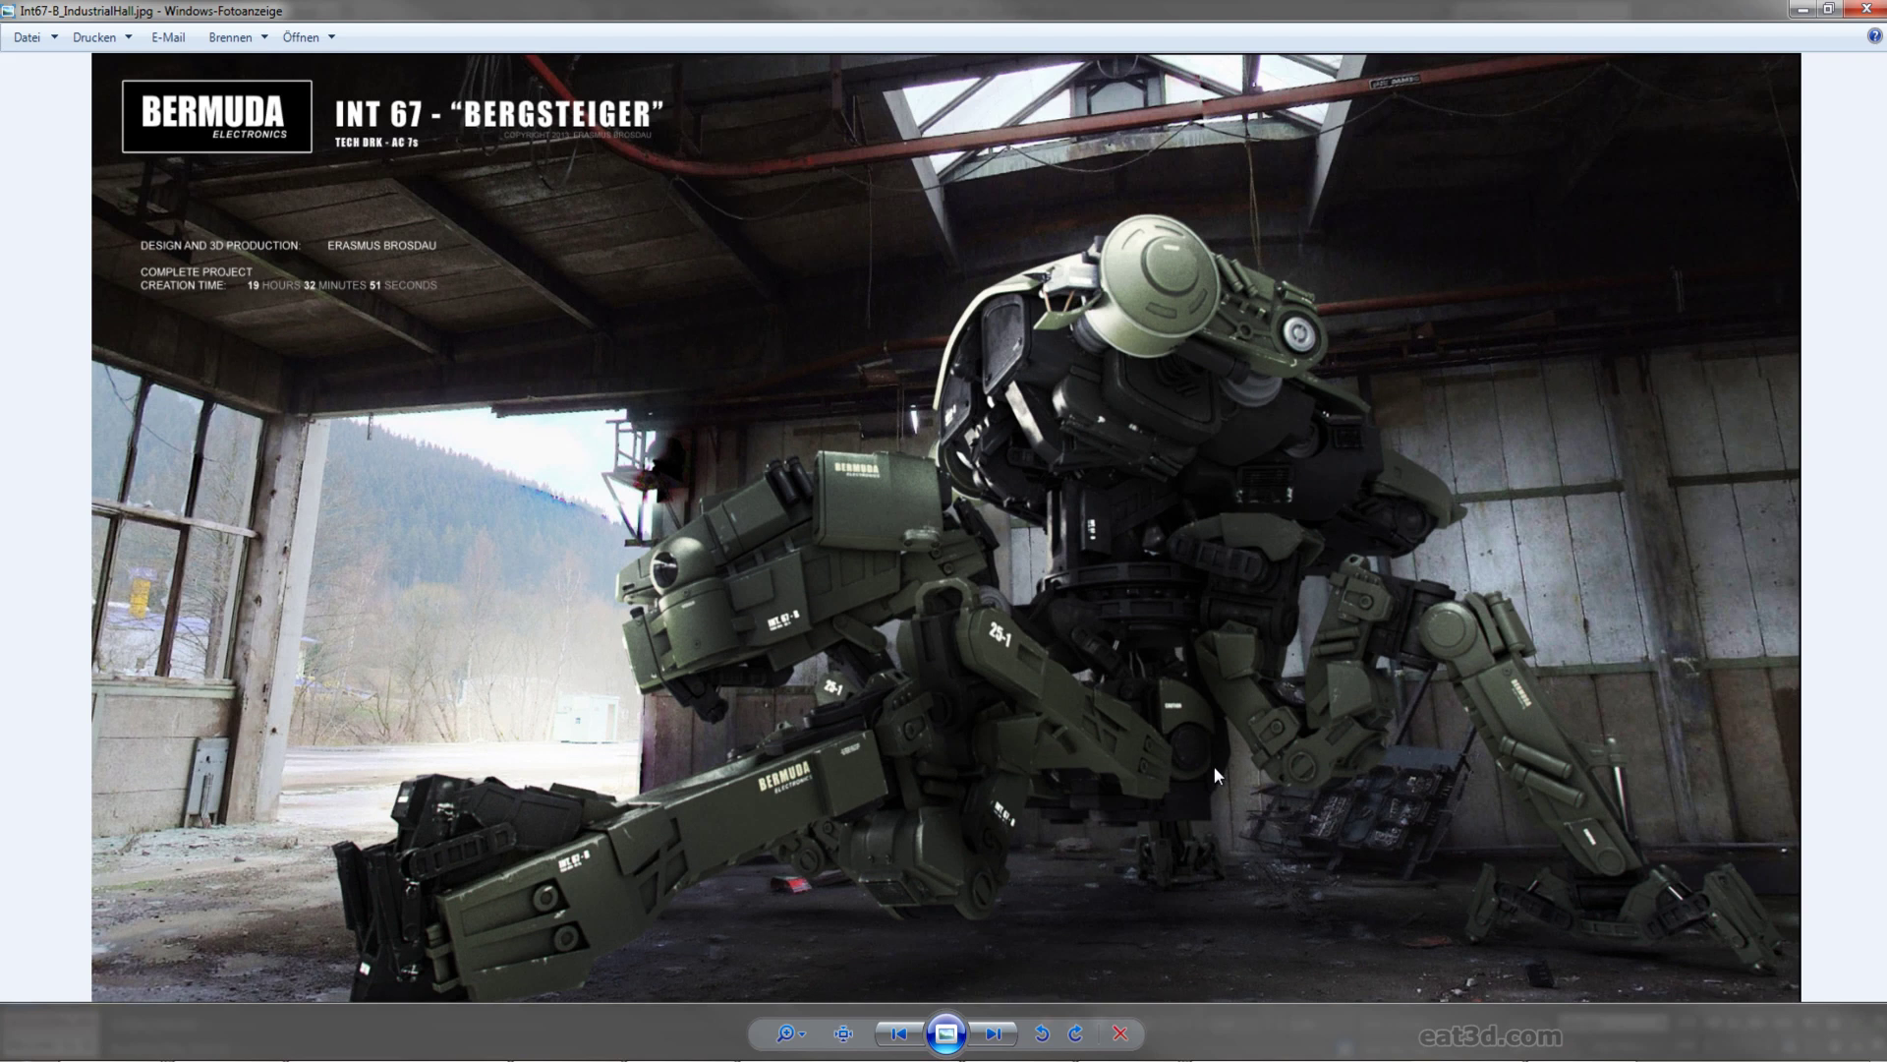